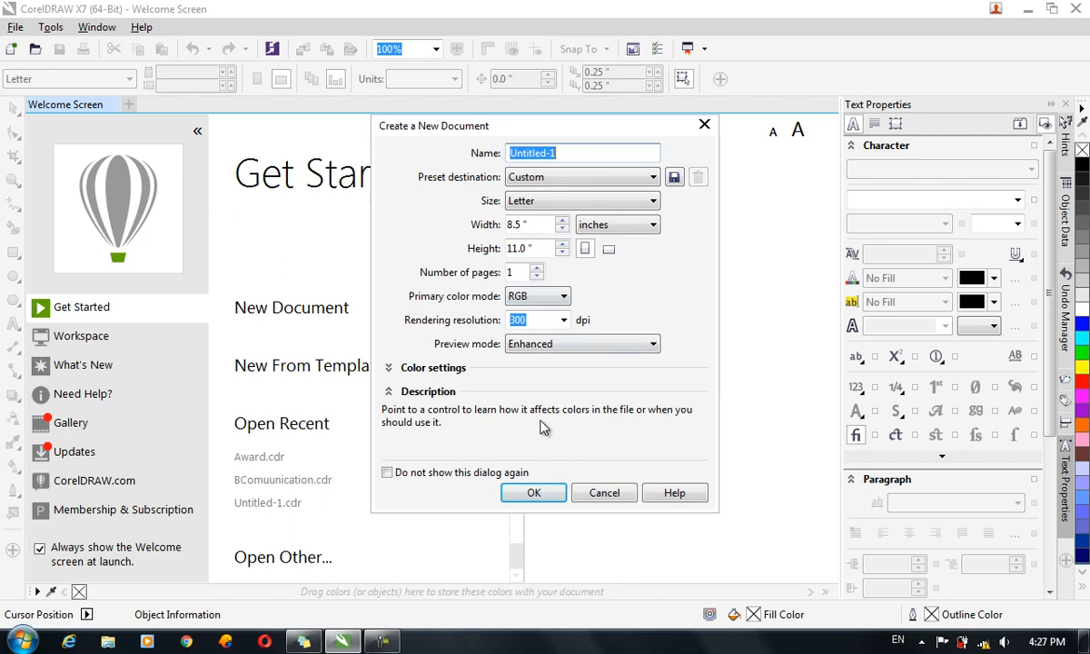
- Create a new Letter document in RGB at 300 dpi and switch its page to landscape orientation
click(536, 504)
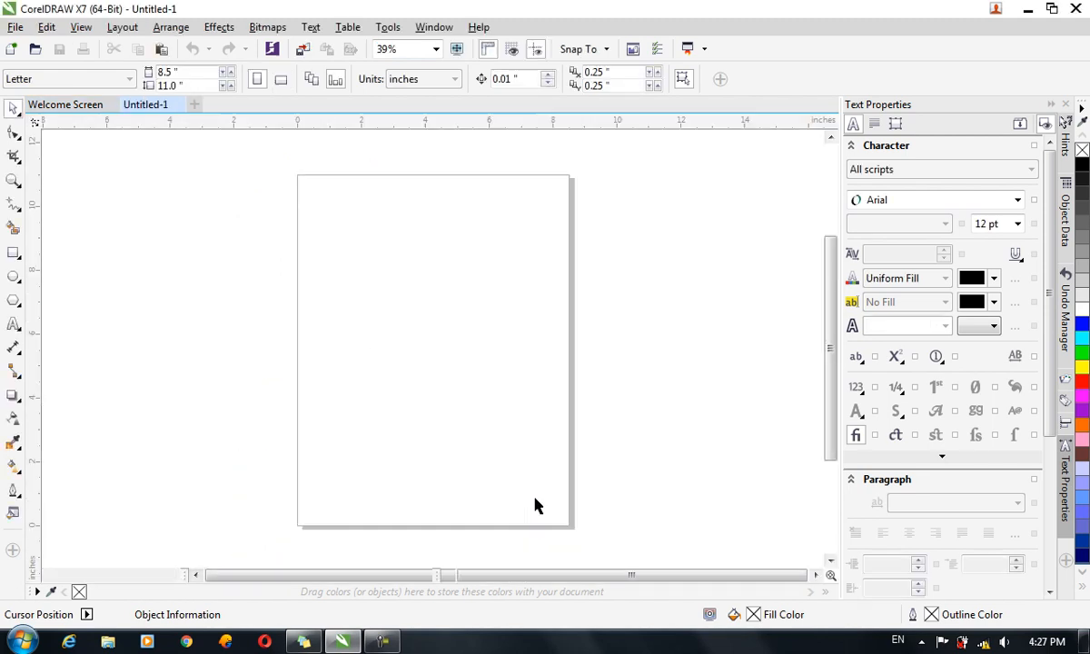
click(280, 80)
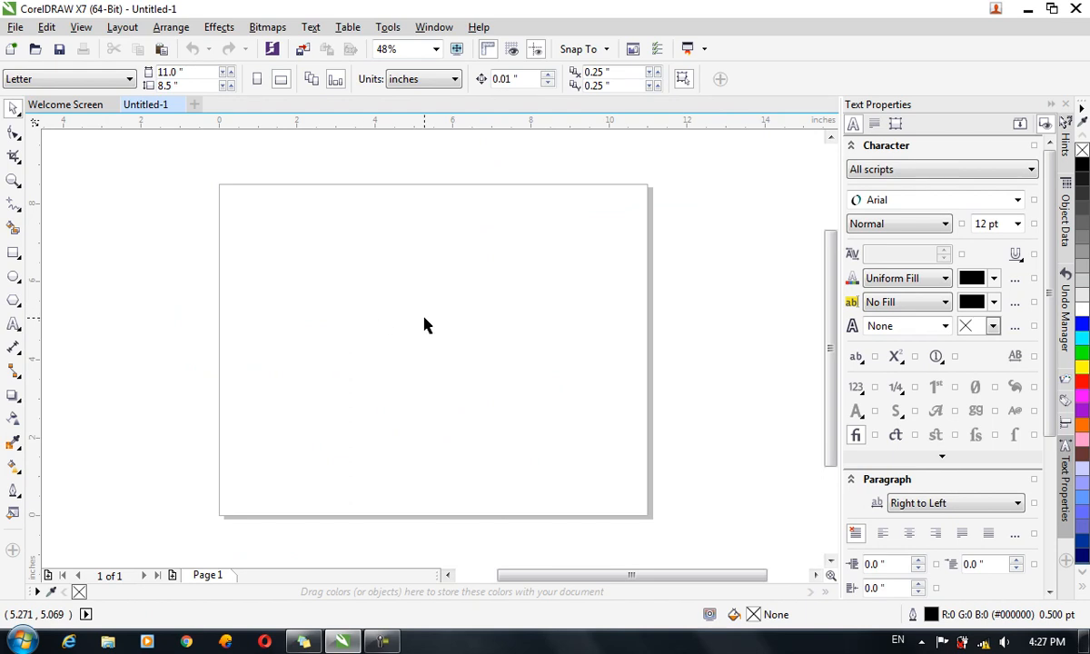
- Import received_589416748196762.png from the Pictures library and place it over the page's right edge, about 4.8 by 8.5 inches
key(ctrl+i)
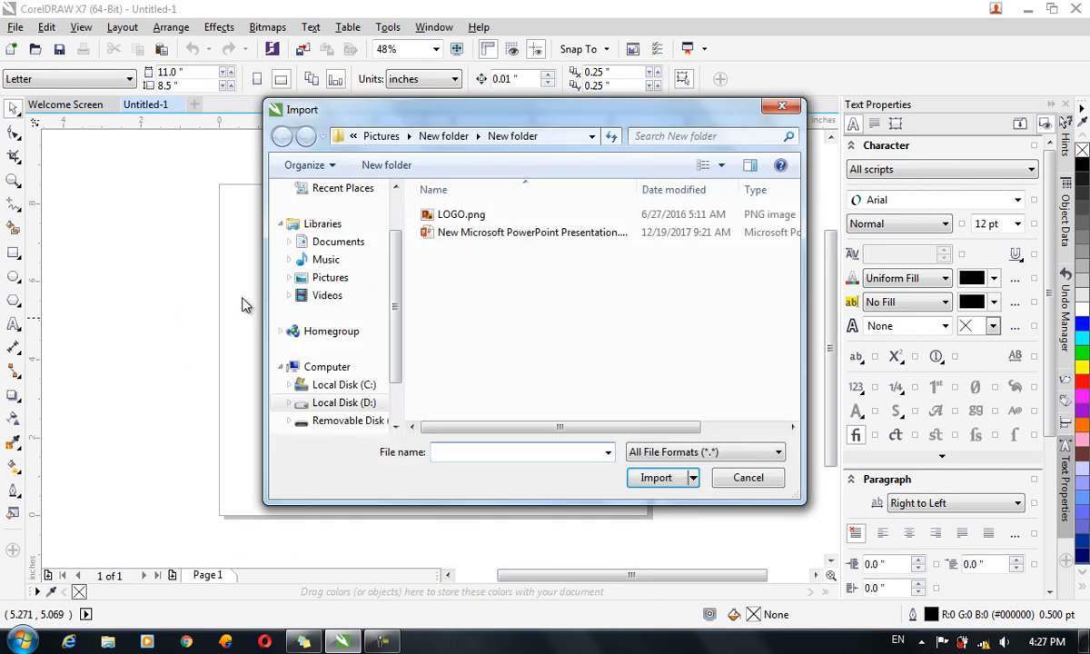
click(329, 278)
click(554, 364)
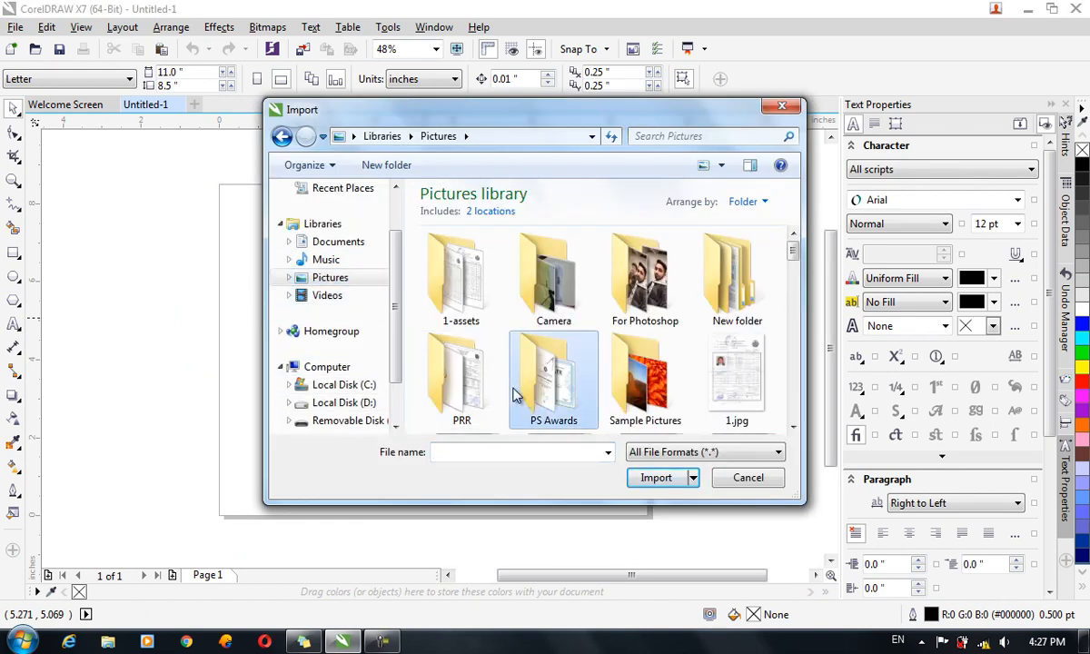
scroll(513, 402, down, 1)
scroll(513, 402, down, 6)
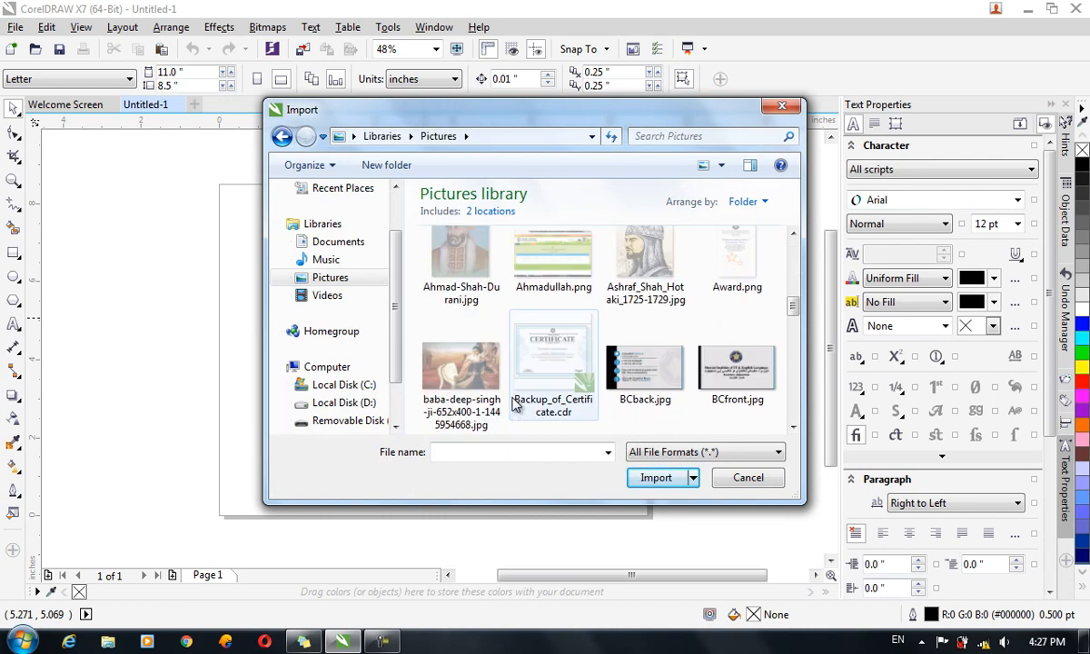
scroll(513, 403, down, 8)
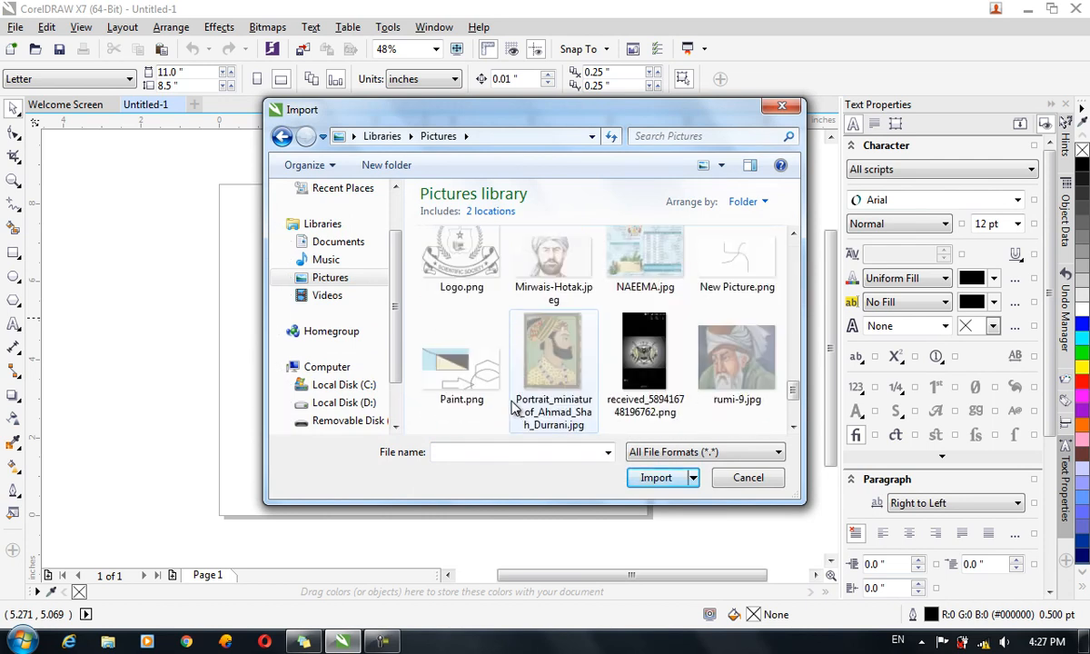
double_click(629, 250)
drag(555, 156, 714, 365)
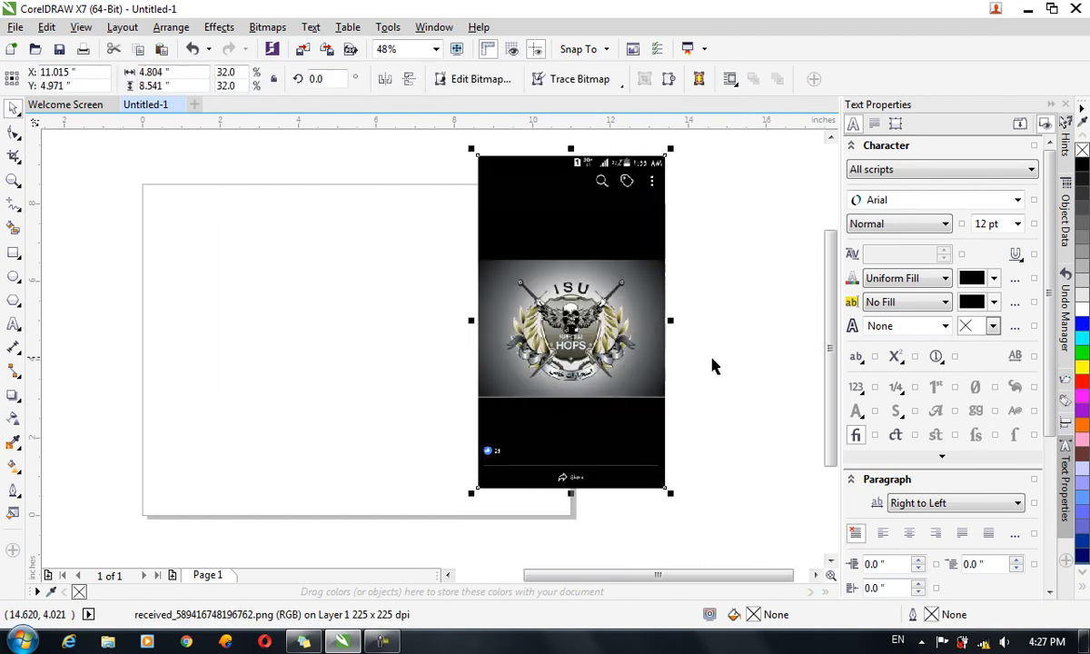
- Crop the imported screenshot to the middle band containing the ISU emblem, about 4.8 by 3.7 inches
click(14, 158)
drag(473, 258, 669, 399)
double_click(574, 325)
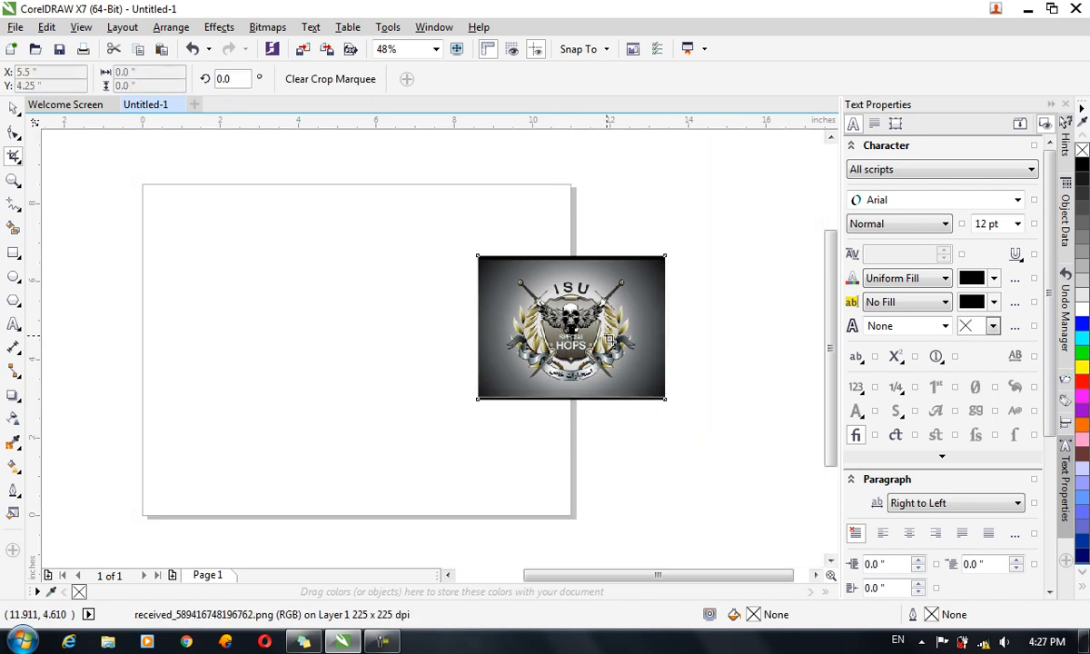
- Enlarge the emblem image to about 8.56 by 6.58 inches and move it left, leaving free page area beside the right laurel branch
click(13, 108)
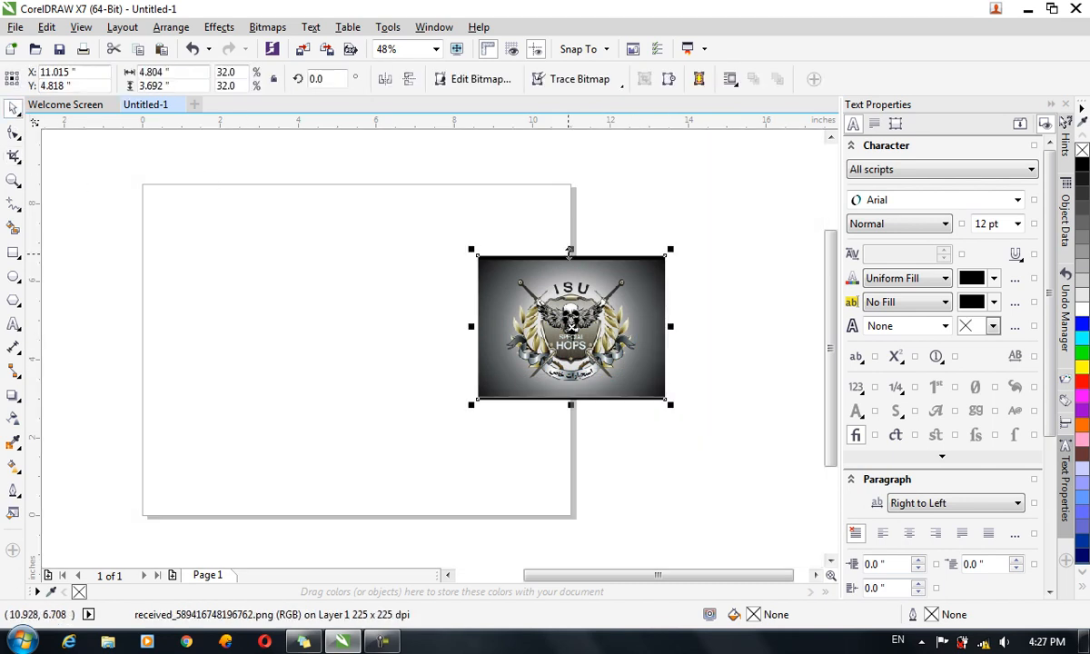
drag(673, 408, 739, 456)
drag(598, 310, 377, 253)
scroll(391, 260, up, 2)
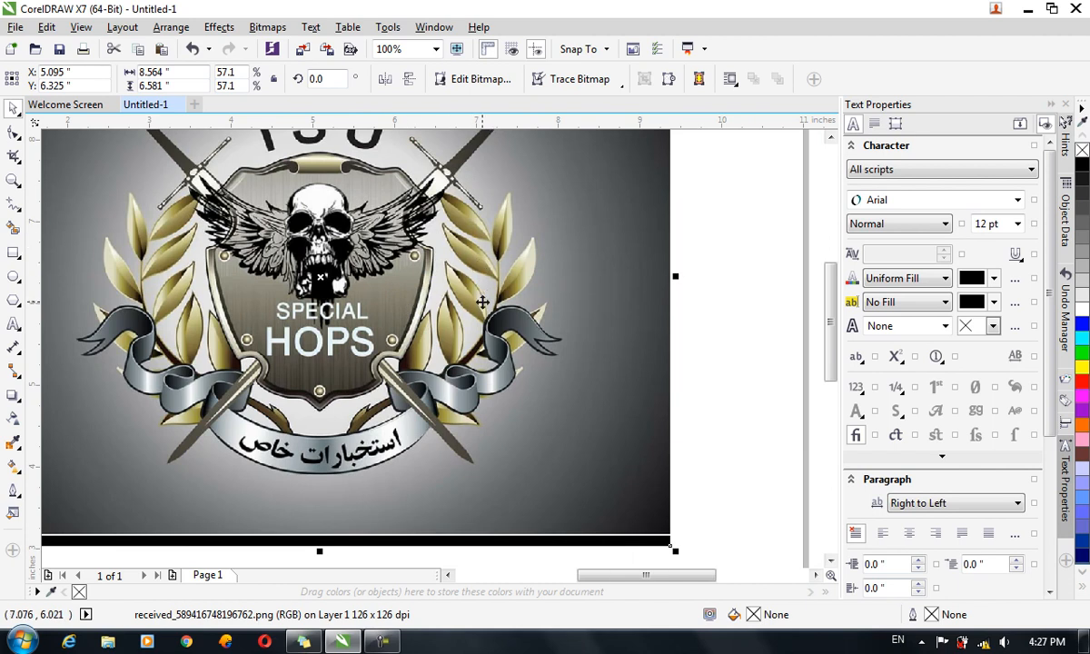
drag(448, 289, 400, 282)
drag(474, 314, 397, 306)
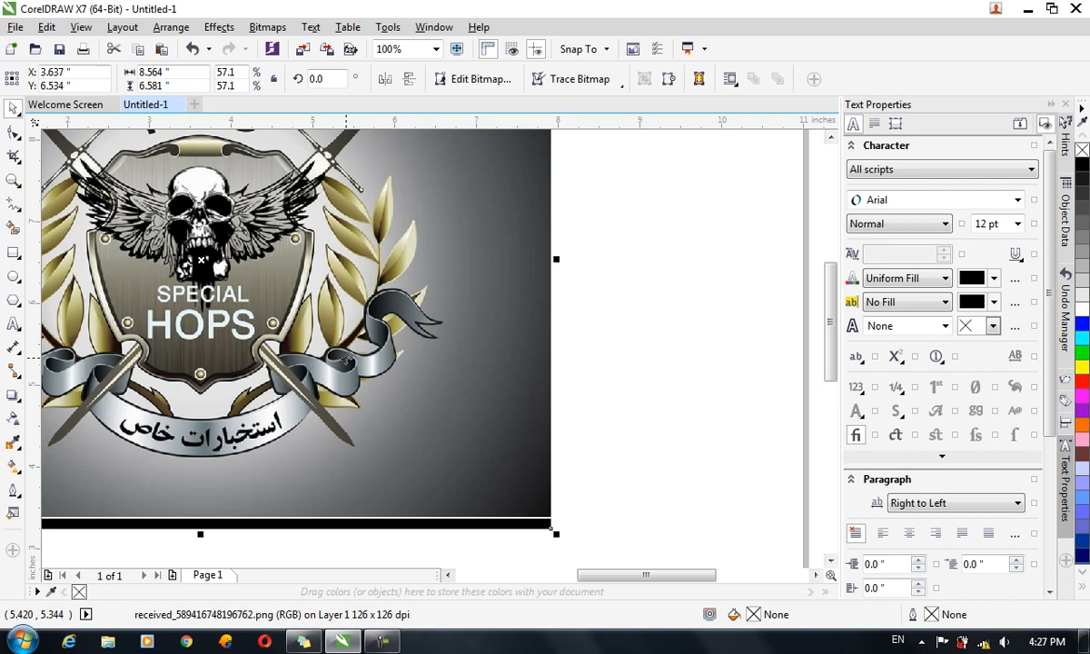
drag(350, 230, 315, 266)
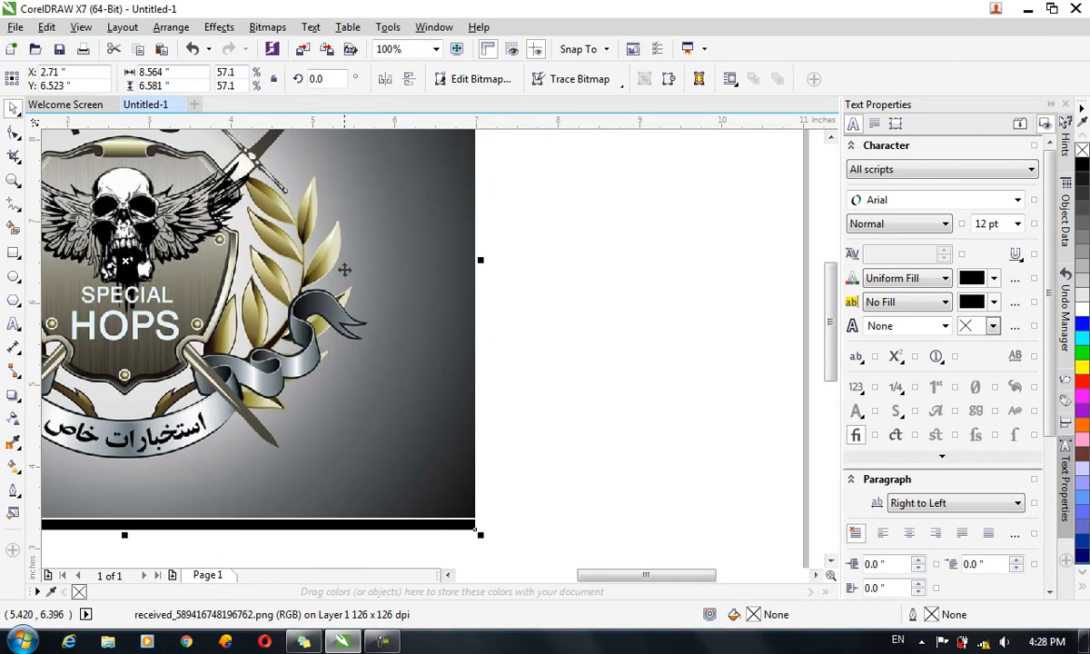
click(581, 301)
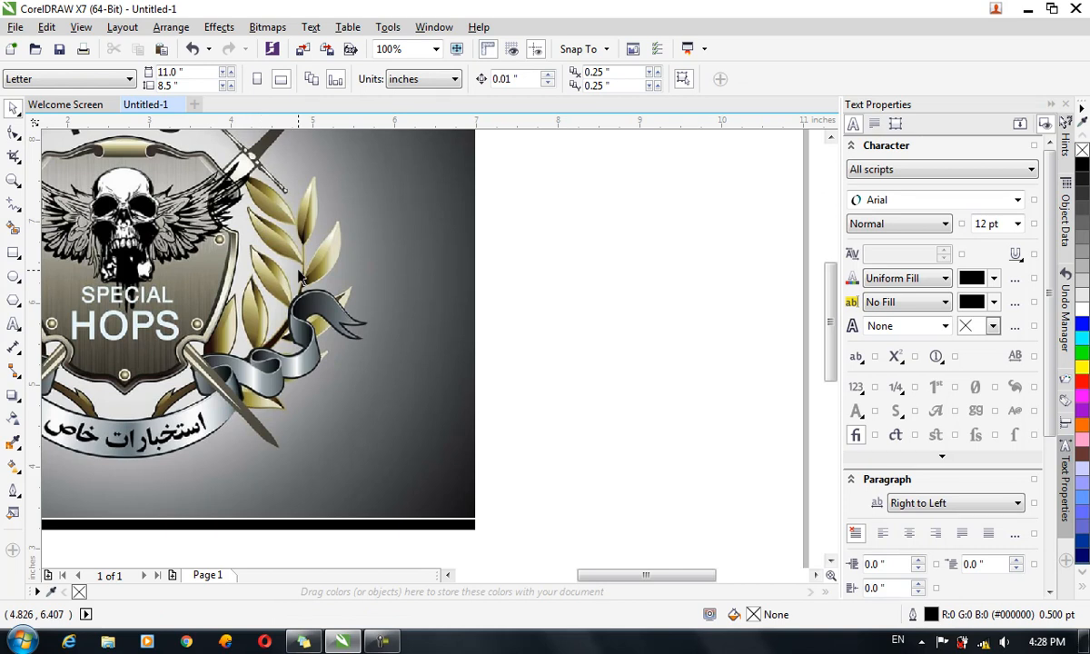
- Draw a rectangle about 0.72 by 1.32 inches in the empty area right of the emblem and convert it to curves
click(13, 252)
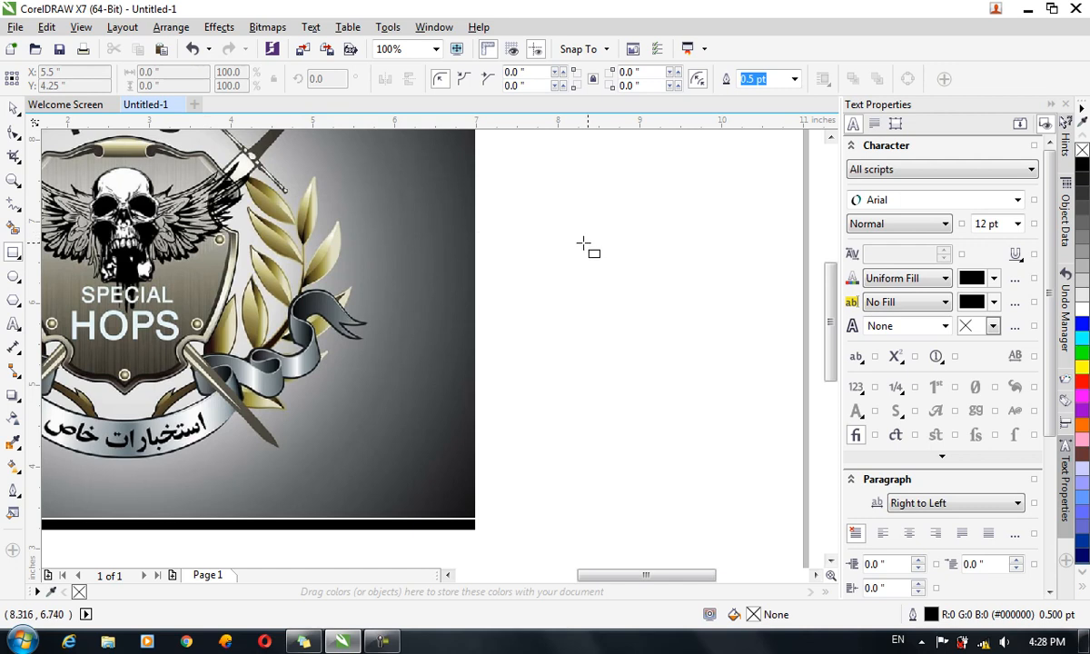
drag(619, 224, 677, 333)
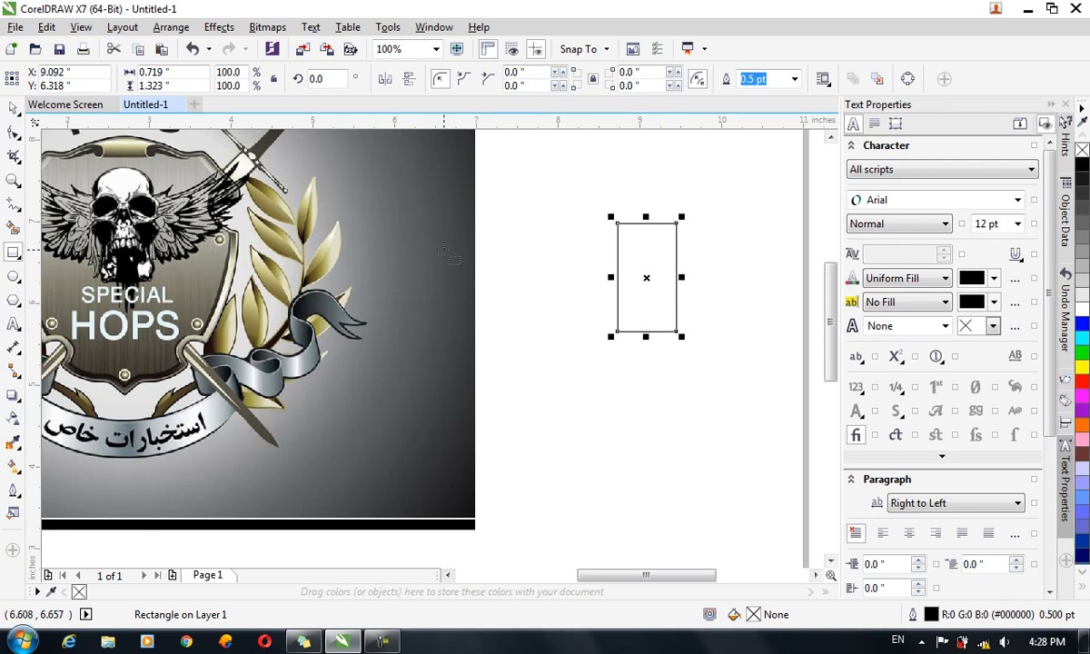
key(ctrl+q)
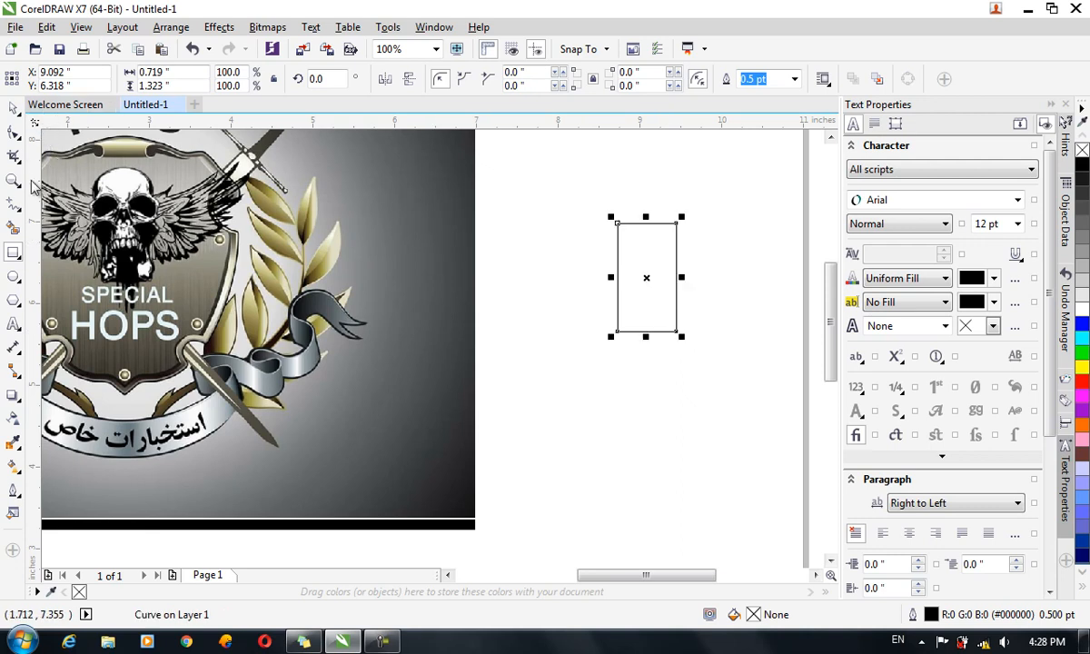
- Convert all of the rectangle's sides to curves with the Shape tool and delete its lower-left and upper-right nodes
click(13, 136)
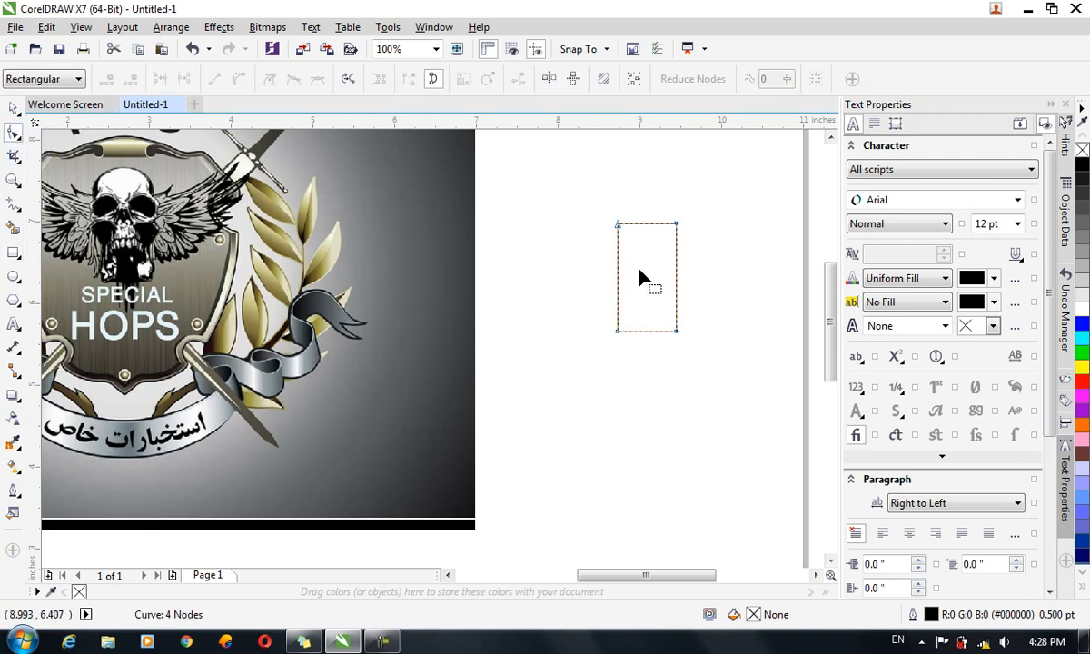
click(618, 332)
drag(599, 192, 715, 377)
click(244, 80)
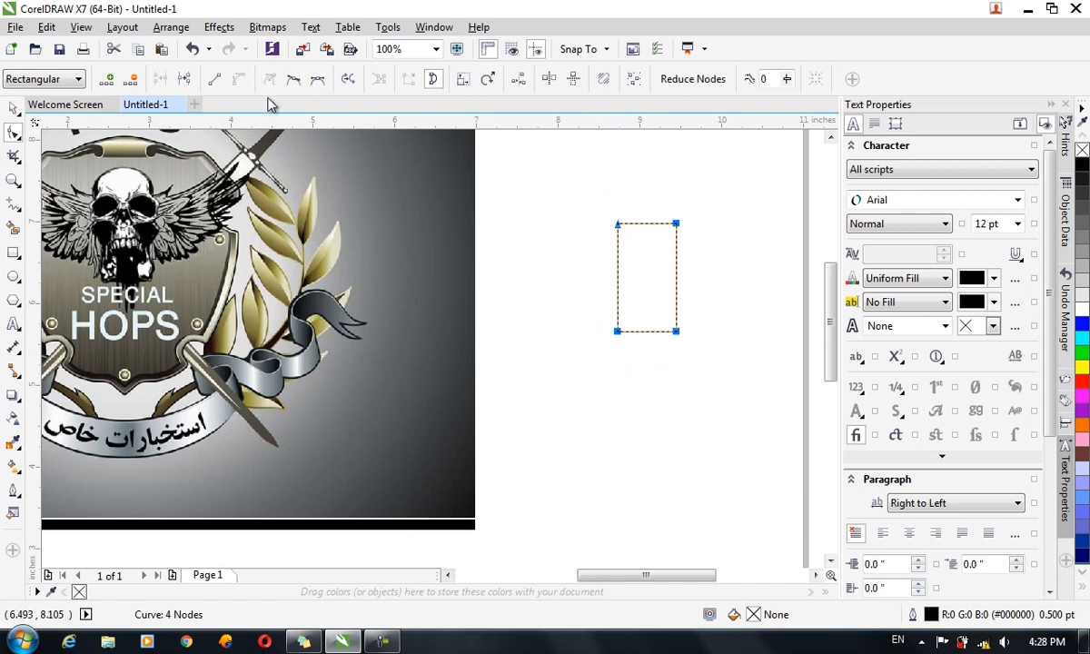
drag(578, 318, 644, 351)
key(Delete)
drag(679, 192, 669, 257)
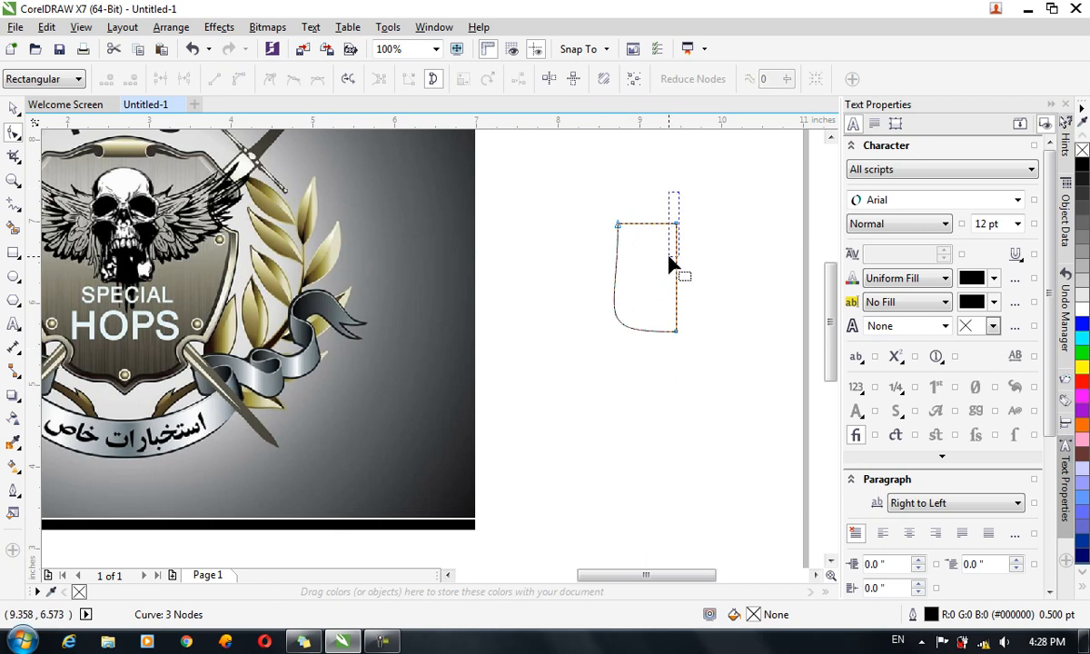
click(619, 224)
- Adjust the curve handles at the two remaining nodes to form a pointed leaf about 0.76 by 1.31 inches
drag(615, 317, 622, 257)
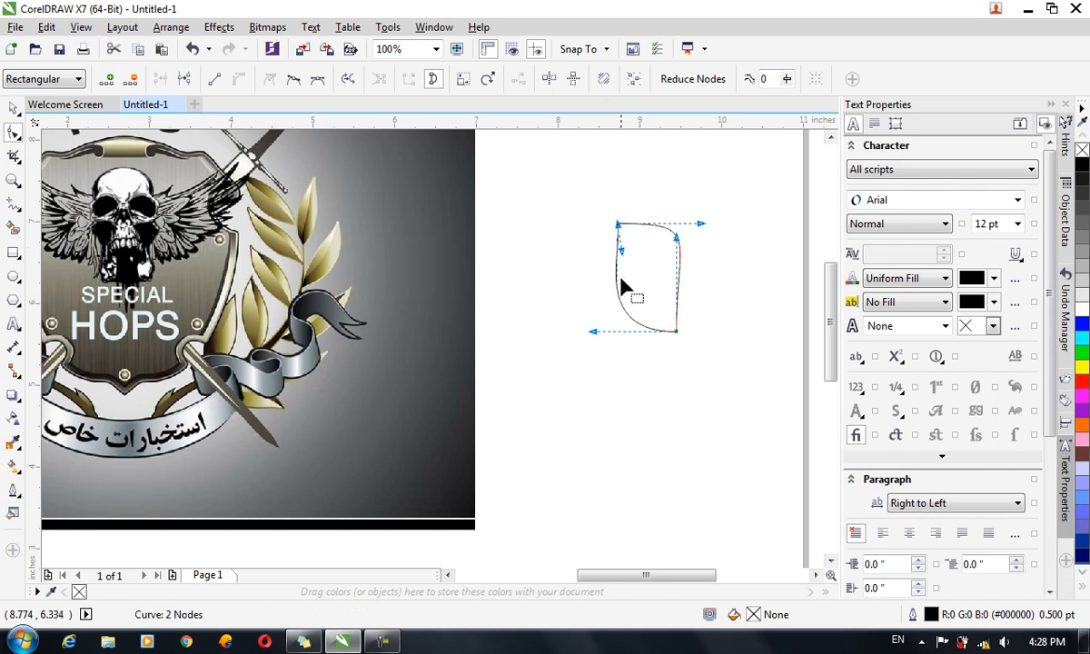
click(601, 332)
click(675, 330)
click(602, 325)
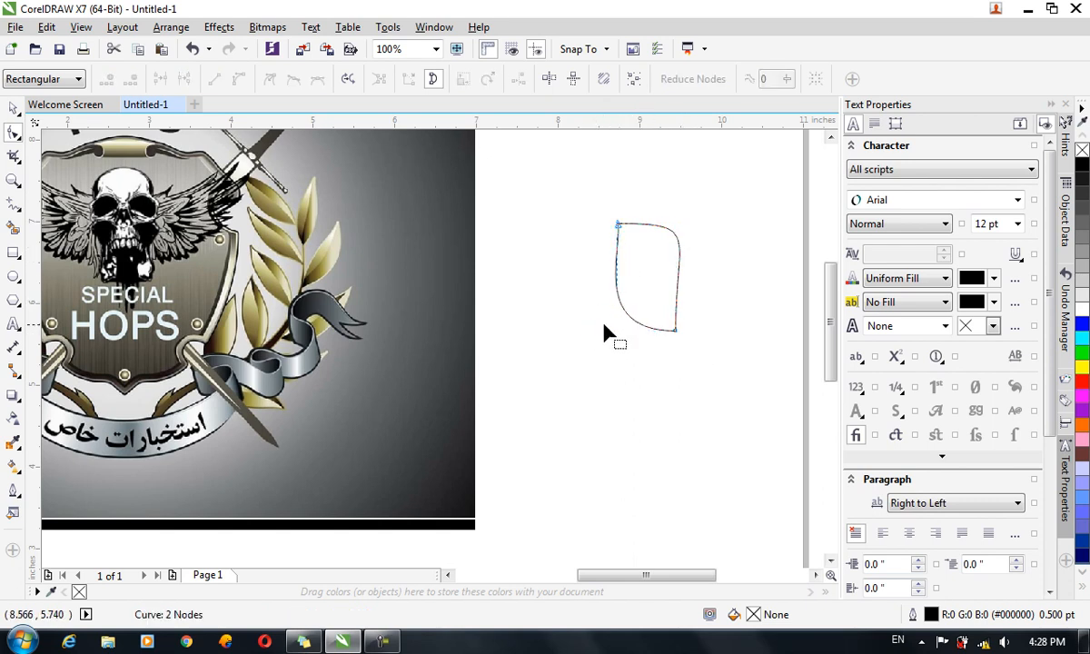
click(676, 330)
drag(595, 332, 607, 294)
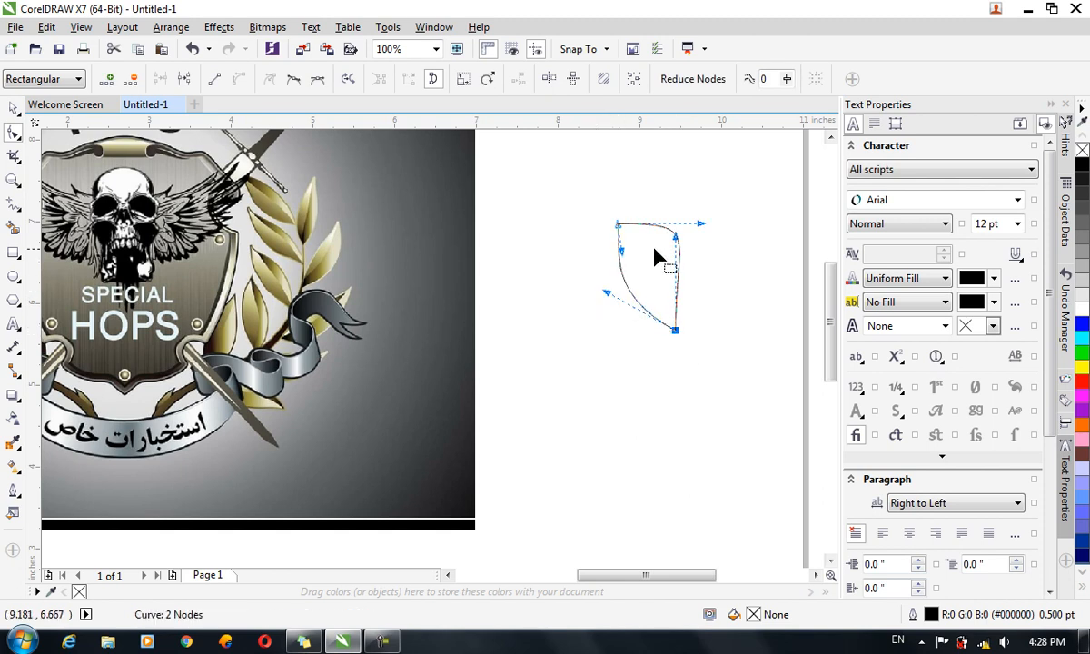
drag(619, 253, 680, 307)
drag(704, 225, 667, 253)
drag(676, 304, 693, 278)
click(12, 108)
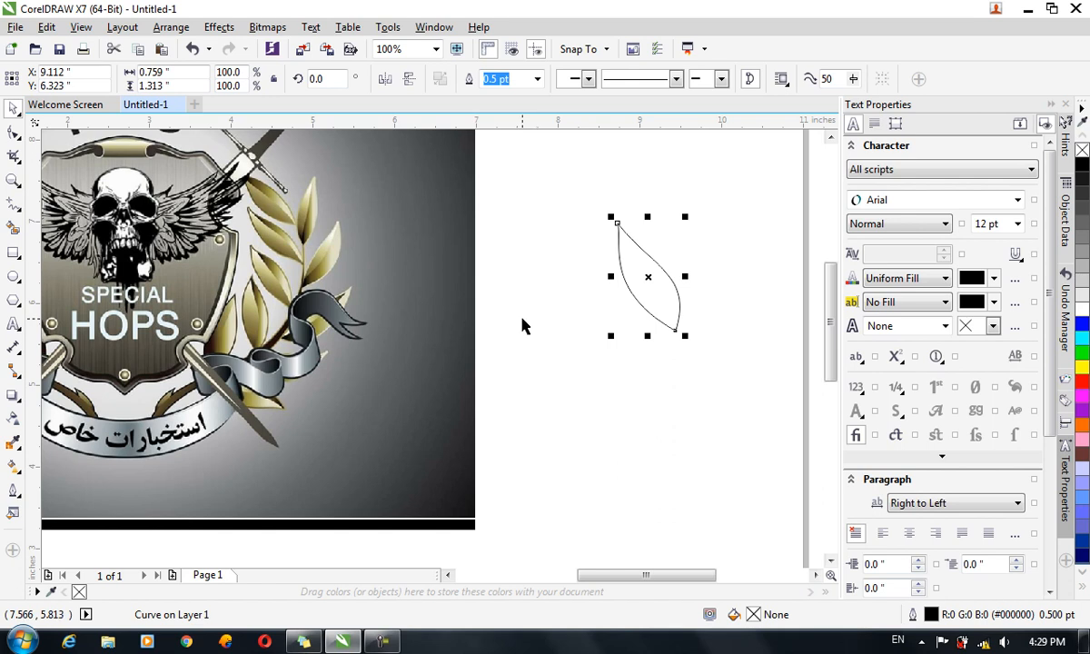
- Try to apply a fountain fill to the leaf with its start colour sampled from the gold laurel as #5D4F20
key(F11)
drag(536, 27, 881, 84)
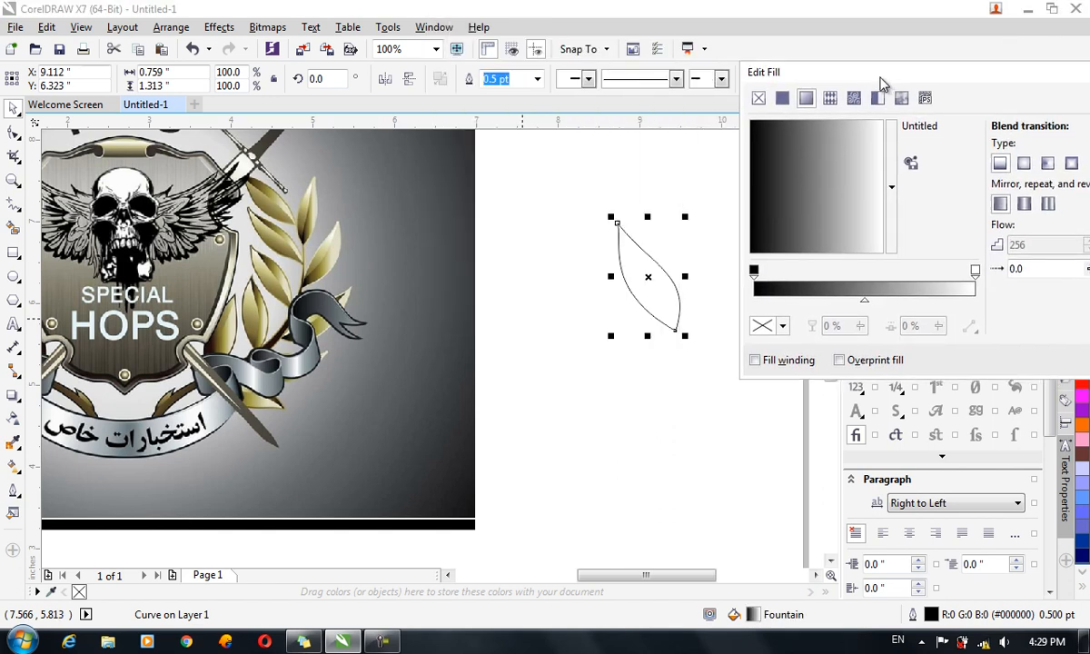
click(754, 270)
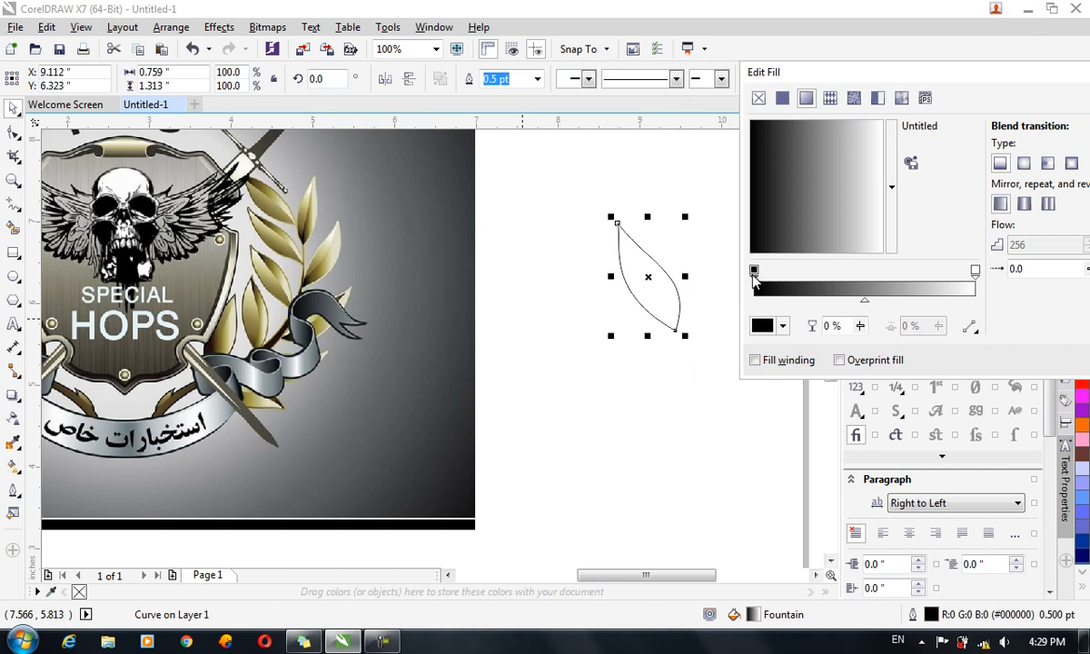
click(763, 325)
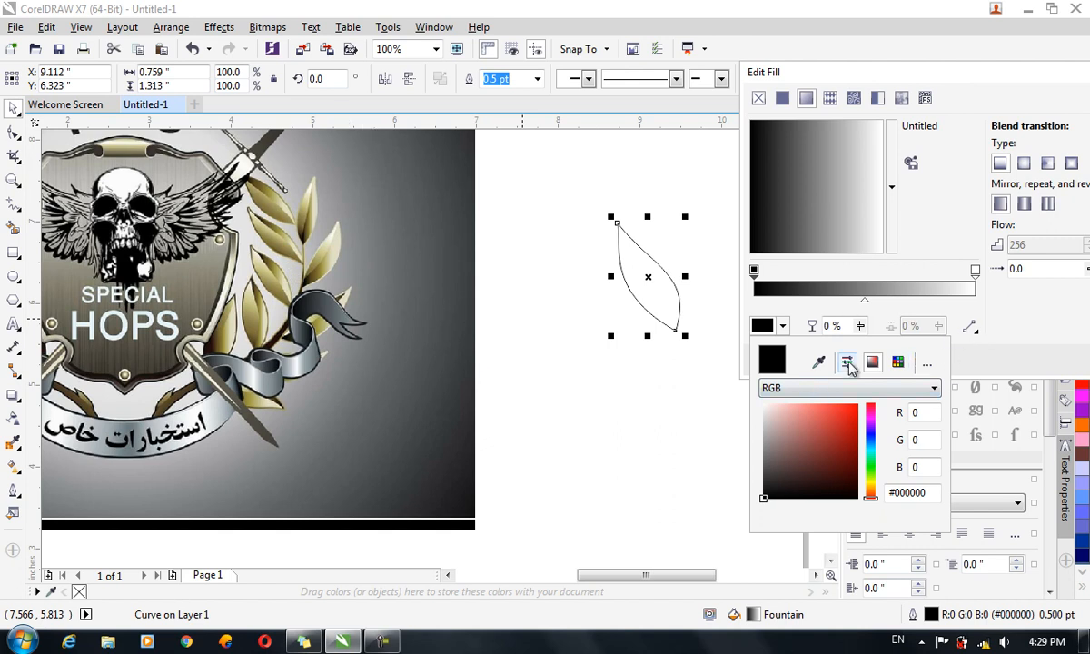
click(818, 362)
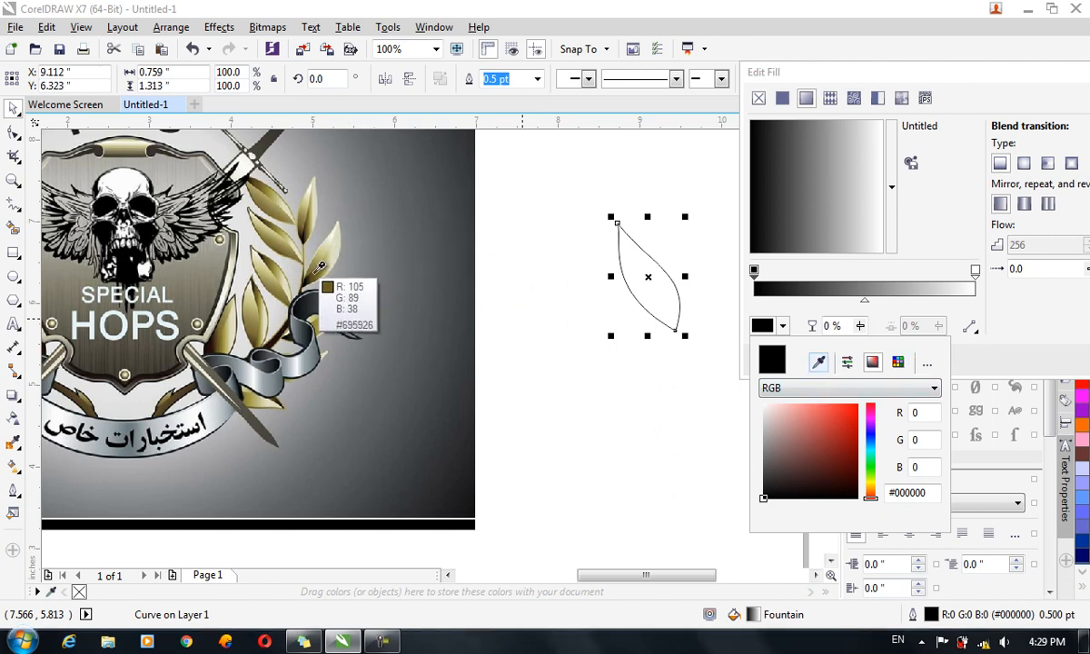
click(315, 271)
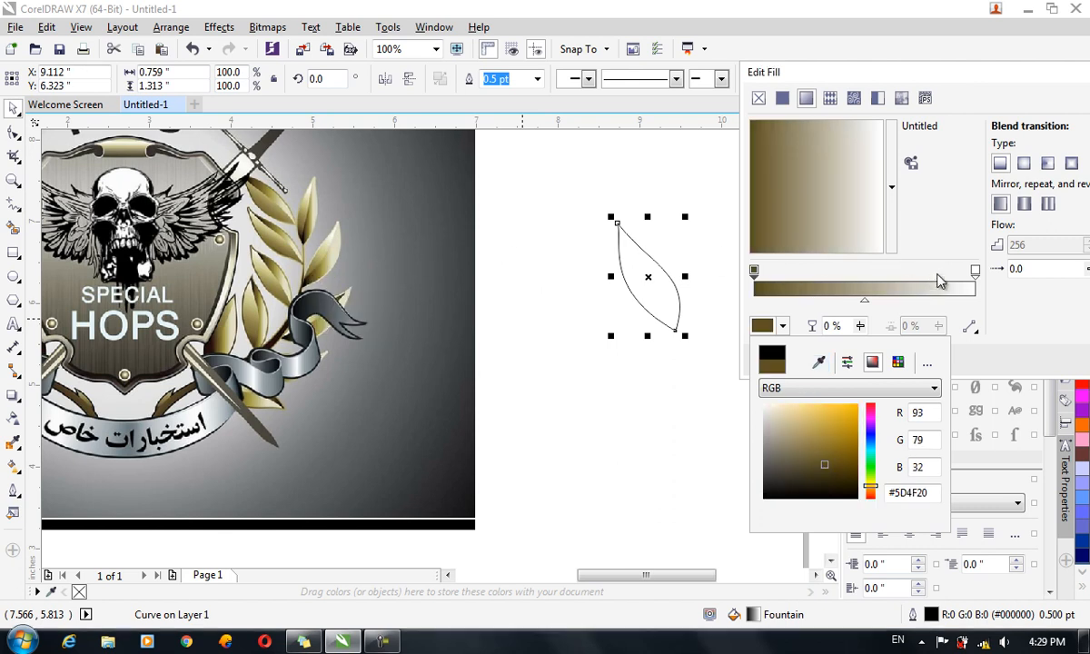
click(940, 236)
drag(912, 77, 678, 77)
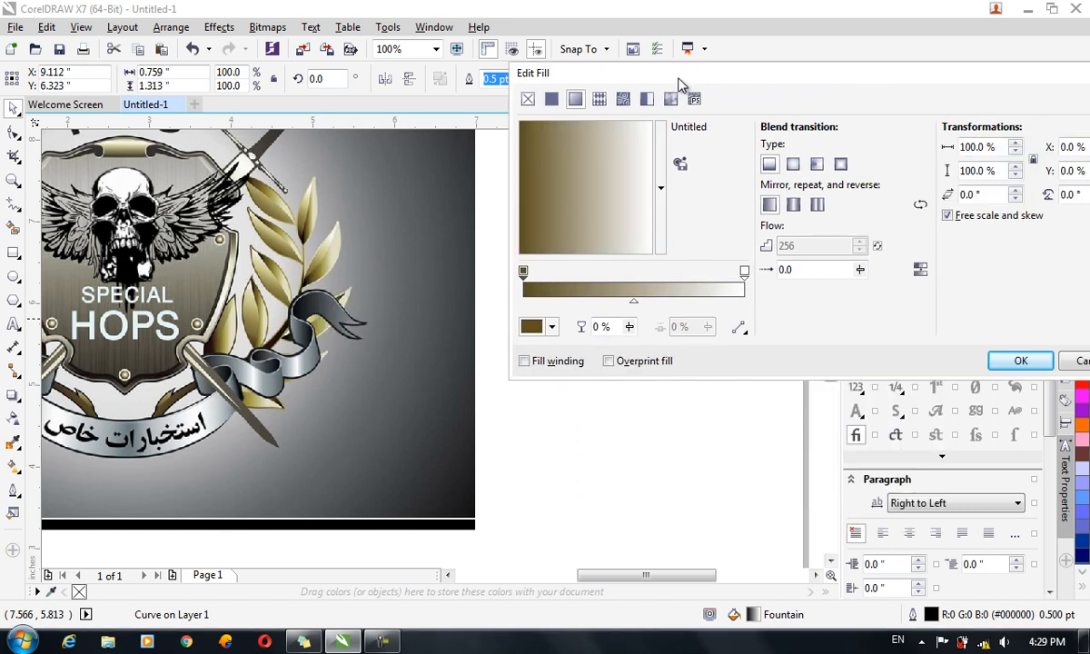
click(1017, 360)
- Move the leaf down slightly and set its fountain fill's start colour to #5C4E21, sampled from the emblem's laurel leaf
drag(647, 295, 641, 312)
key(F11)
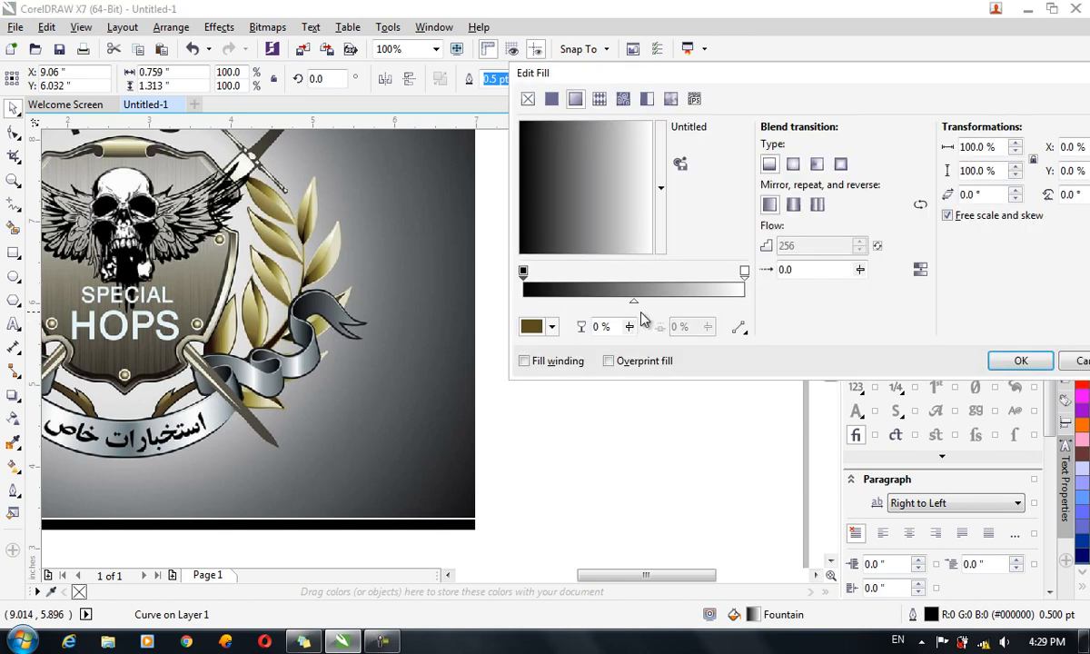
drag(601, 77, 718, 42)
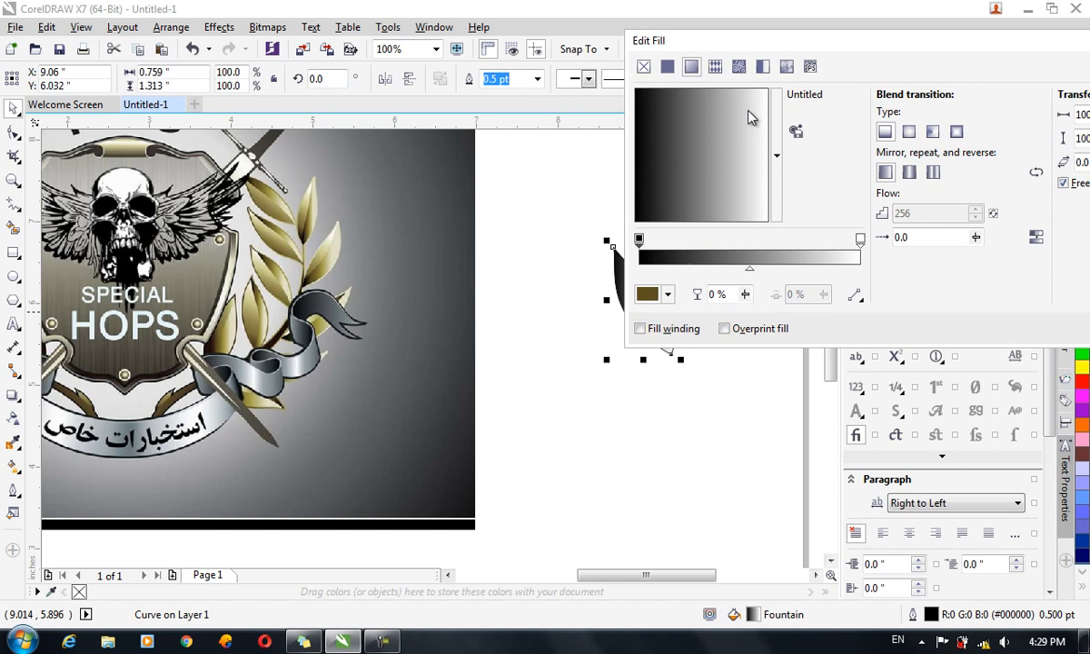
click(666, 294)
click(643, 253)
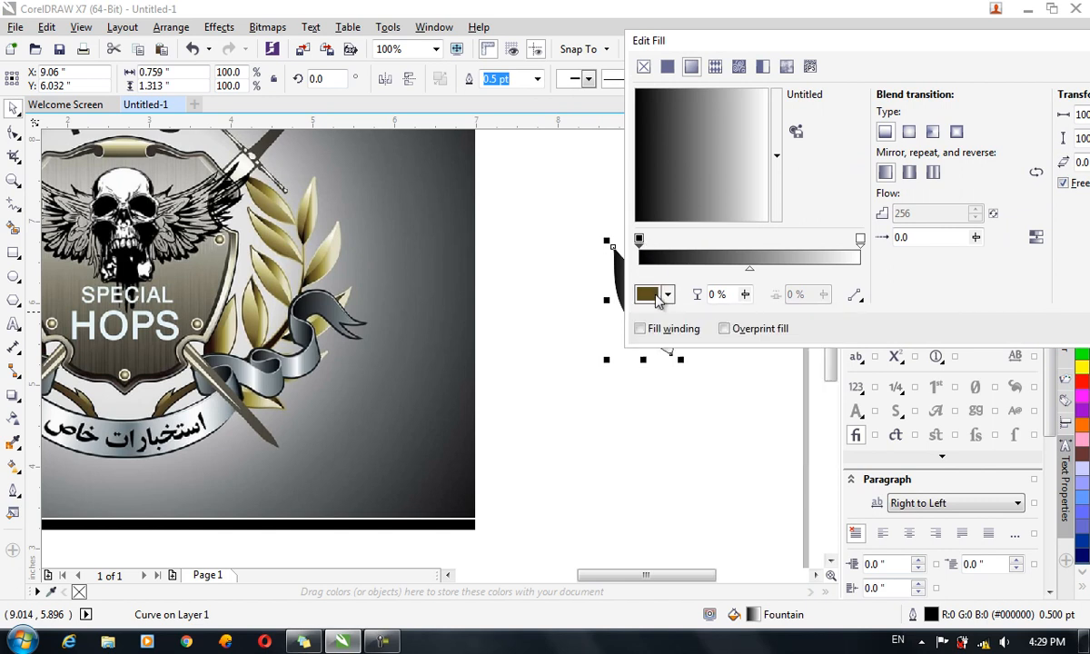
double_click(641, 240)
drag(641, 240, 660, 240)
double_click(660, 240)
click(640, 241)
click(668, 294)
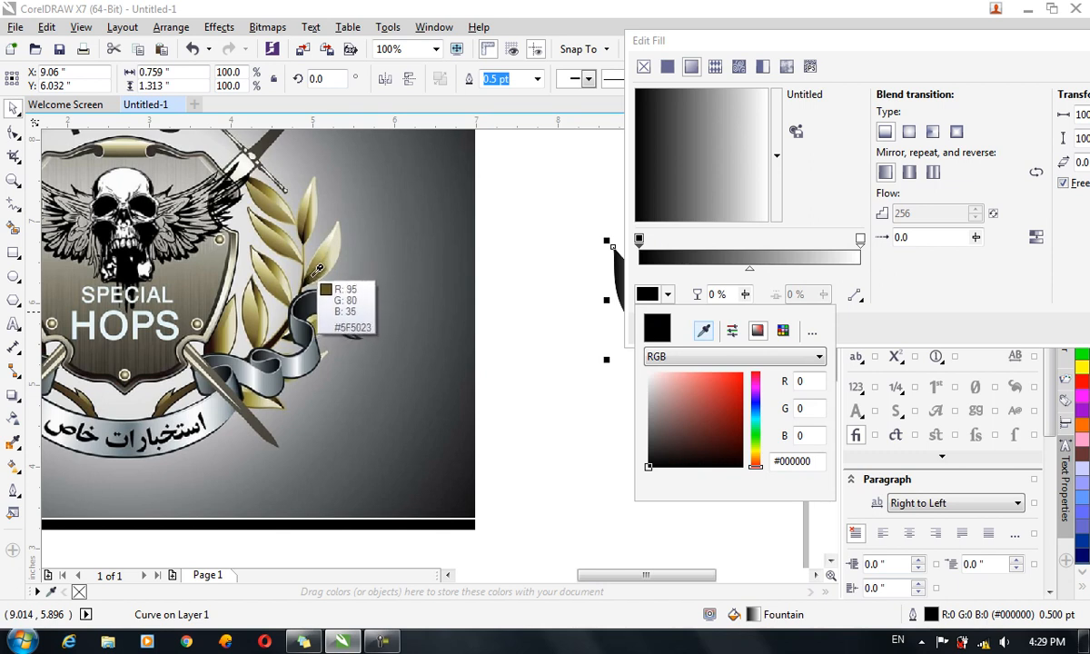
click(313, 284)
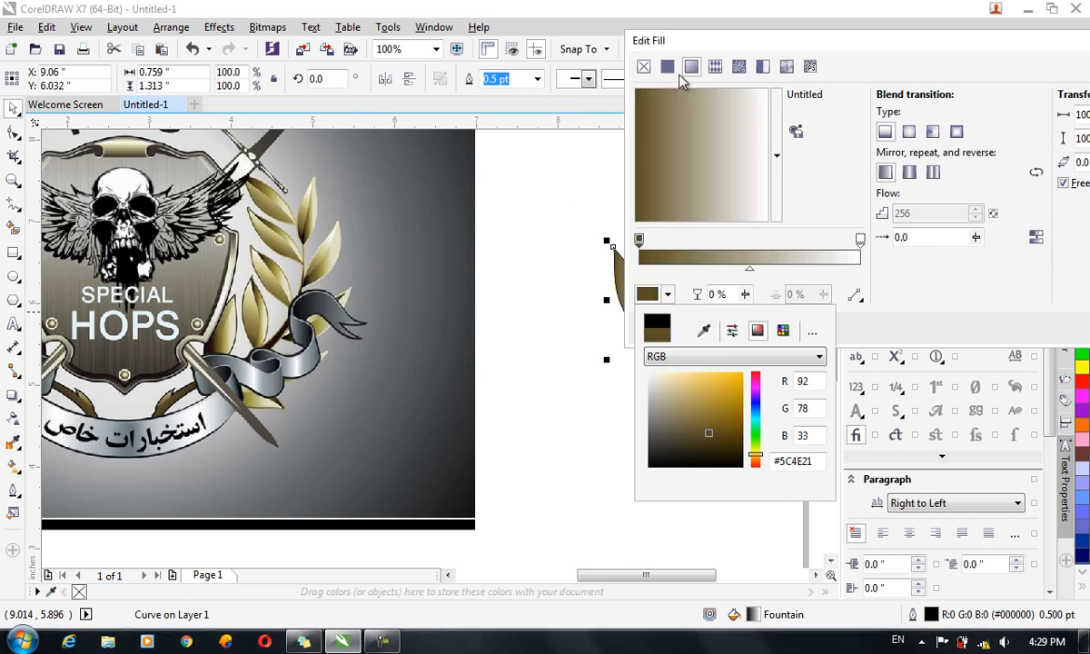
click(657, 38)
drag(799, 58, 849, 138)
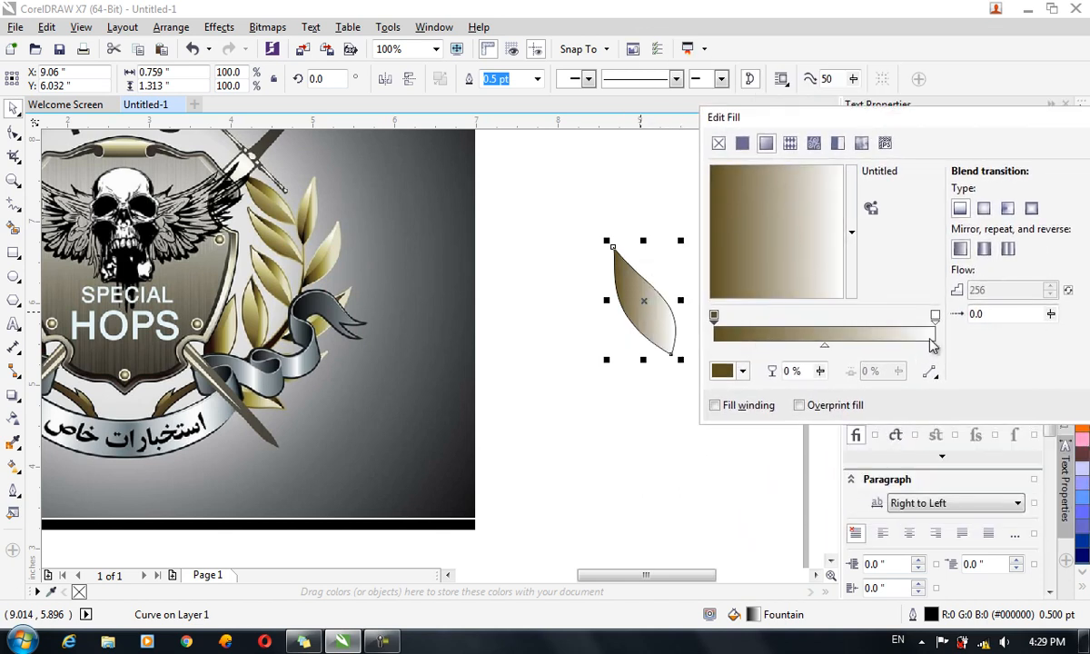
- Set the end colour of the leaf's fountain fill to pale cream #FFF3CF
click(935, 316)
click(725, 371)
drag(832, 505, 835, 539)
drag(768, 457, 743, 452)
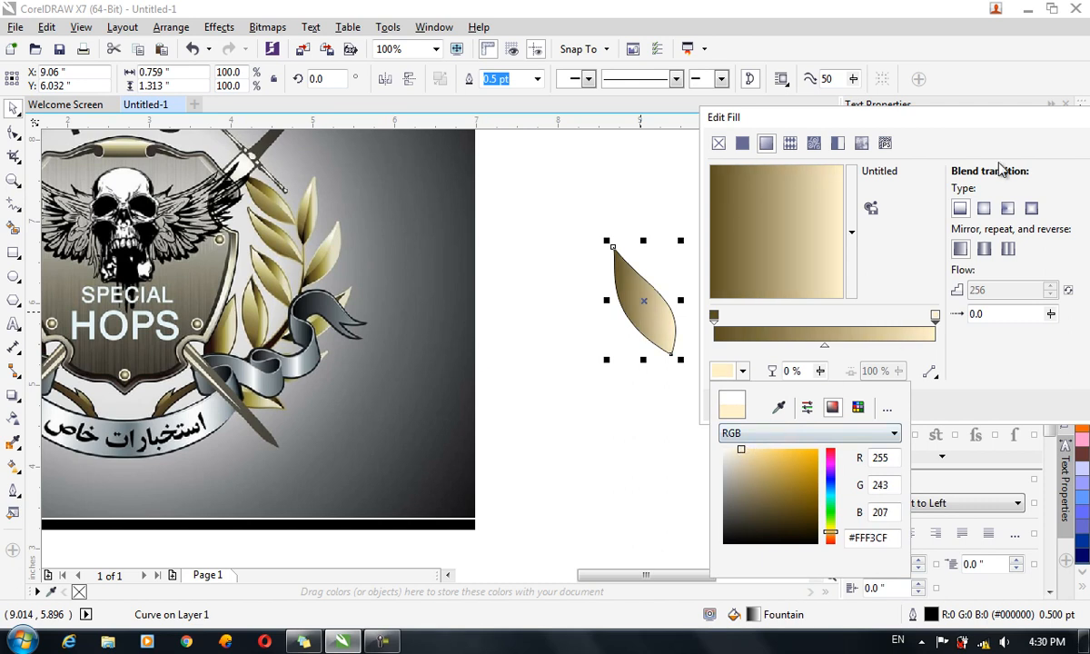
- Add a dark brown stop about a third along the gradient and a cream stop at 73%, and apply the fill
click(904, 123)
drag(914, 118, 746, 11)
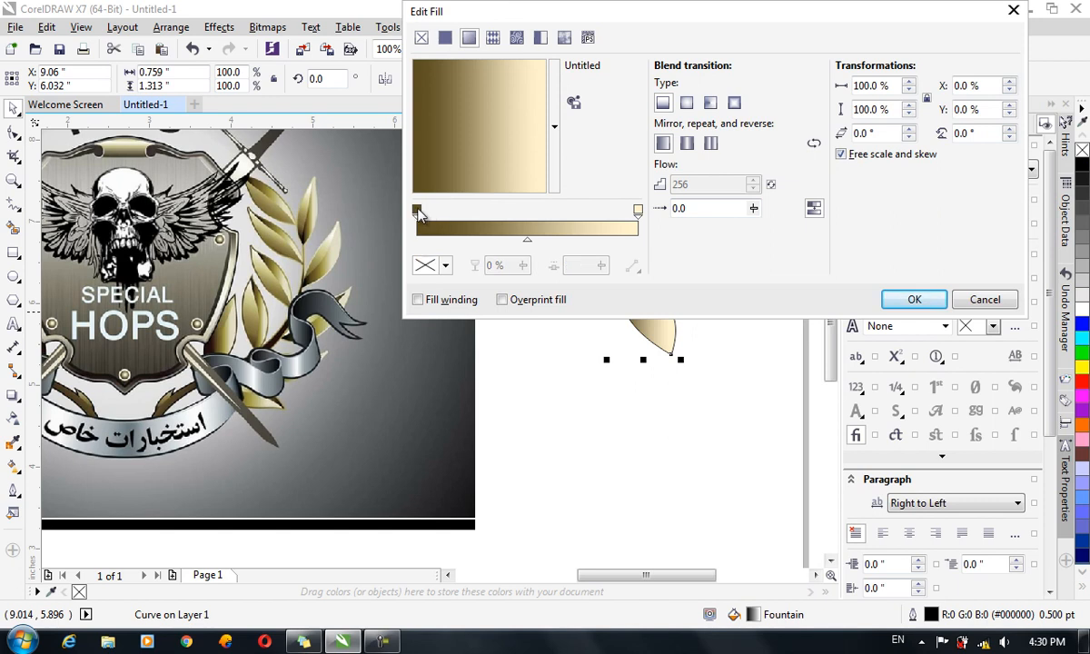
double_click(430, 211)
drag(431, 211, 495, 211)
double_click(619, 211)
drag(620, 210, 577, 219)
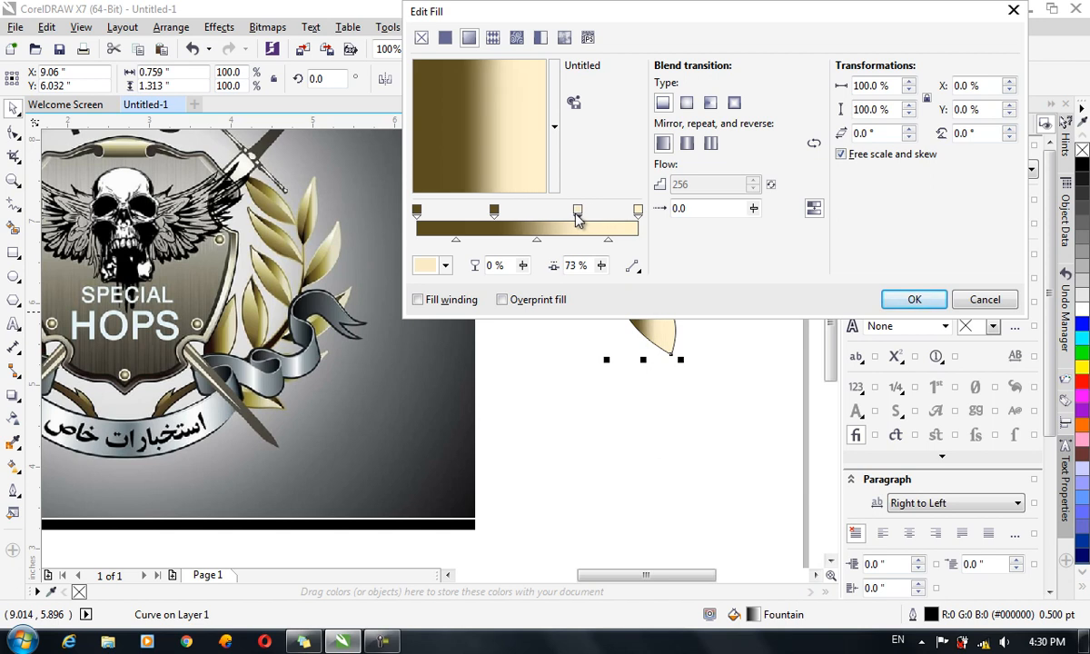
drag(556, 18, 789, 49)
click(977, 313)
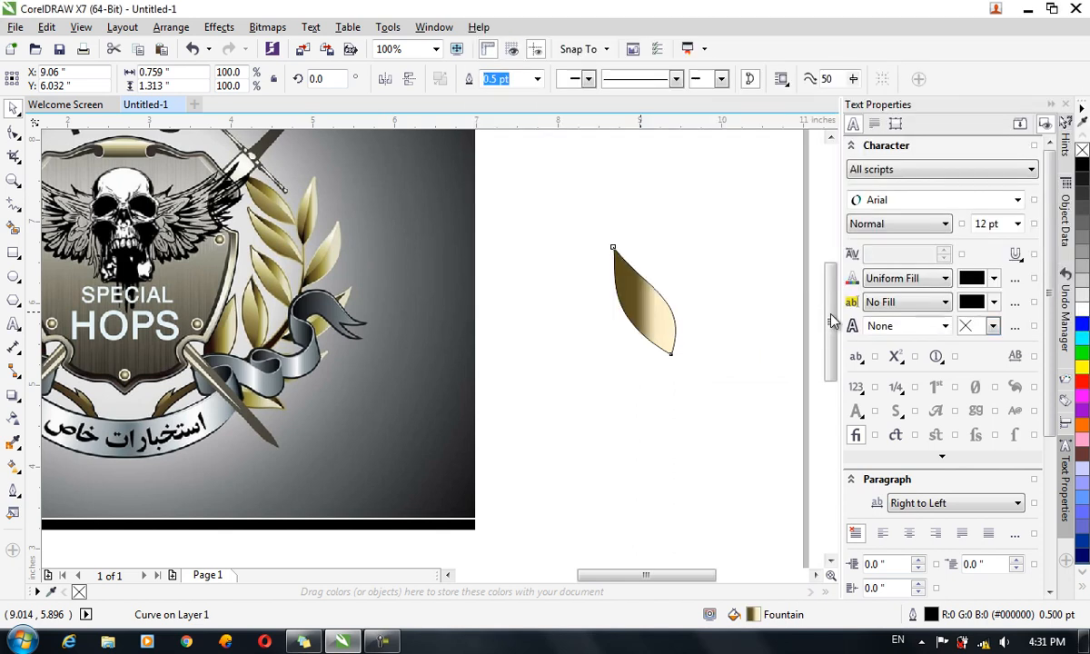
- Duplicate the leaf in place and bend the copy's right edge inward to form a central vein between the two tips
click(647, 330)
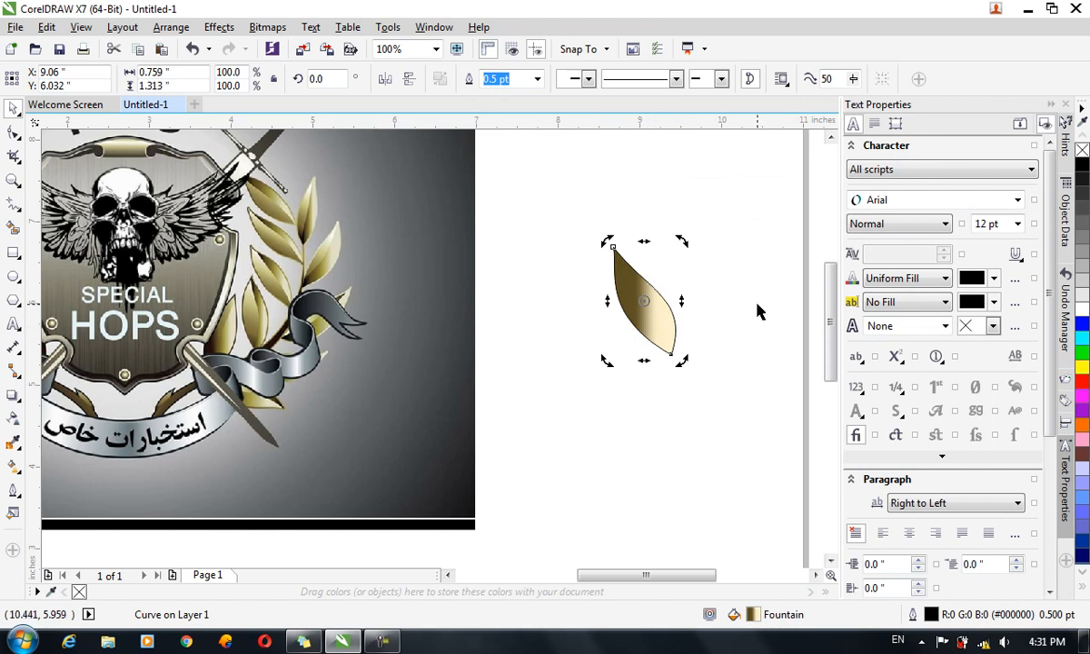
click(14, 131)
drag(615, 256, 617, 252)
key(ctrl+z)
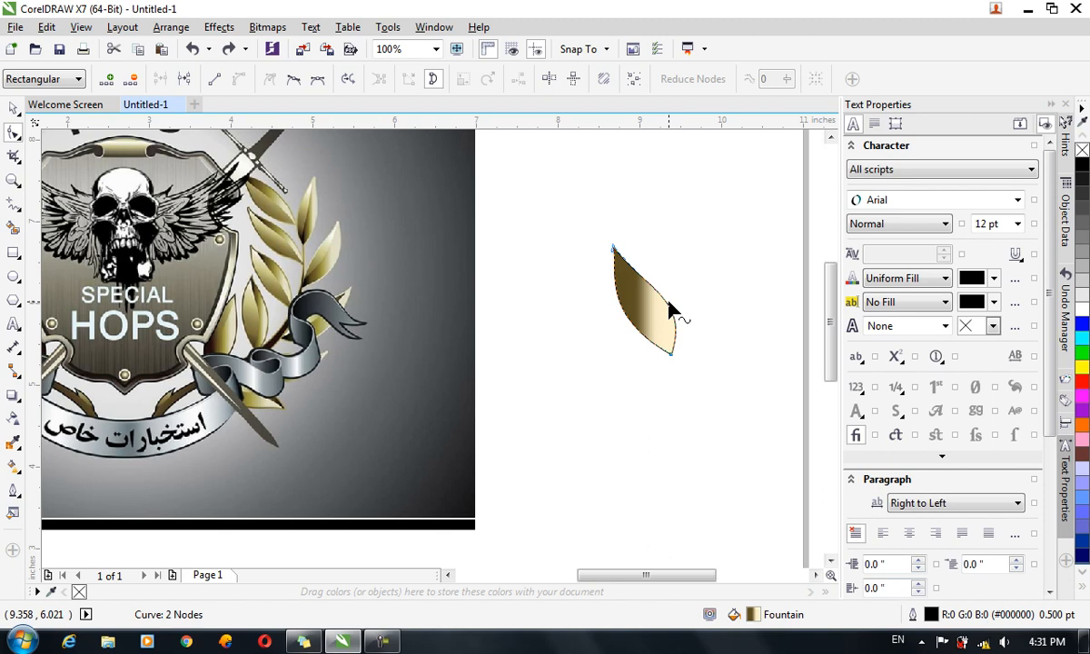
click(672, 355)
drag(692, 306, 629, 292)
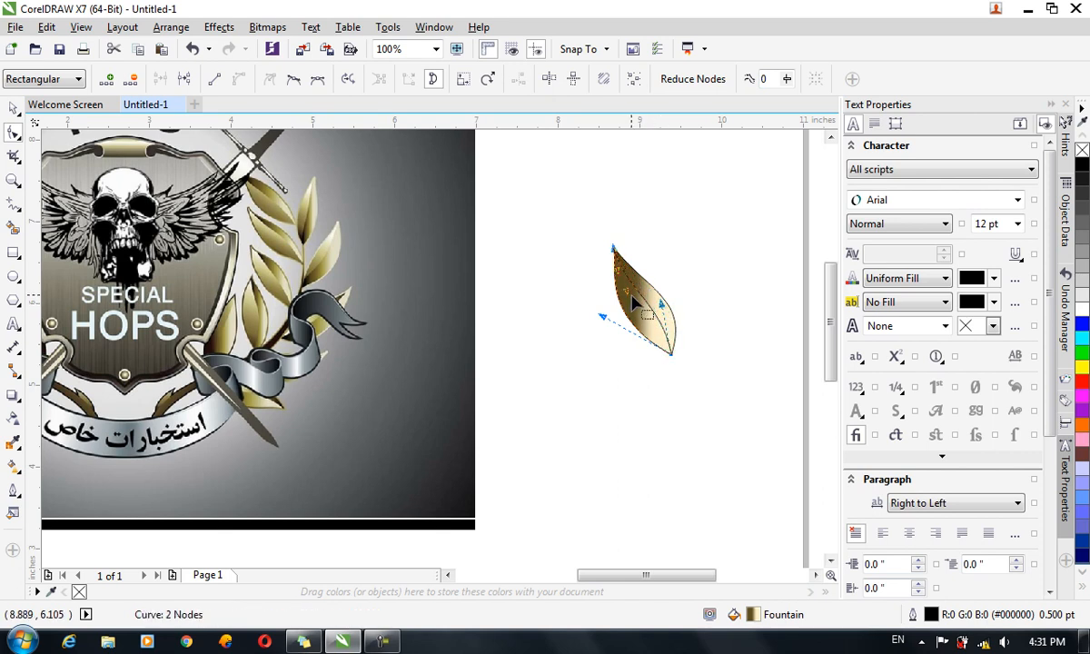
click(13, 108)
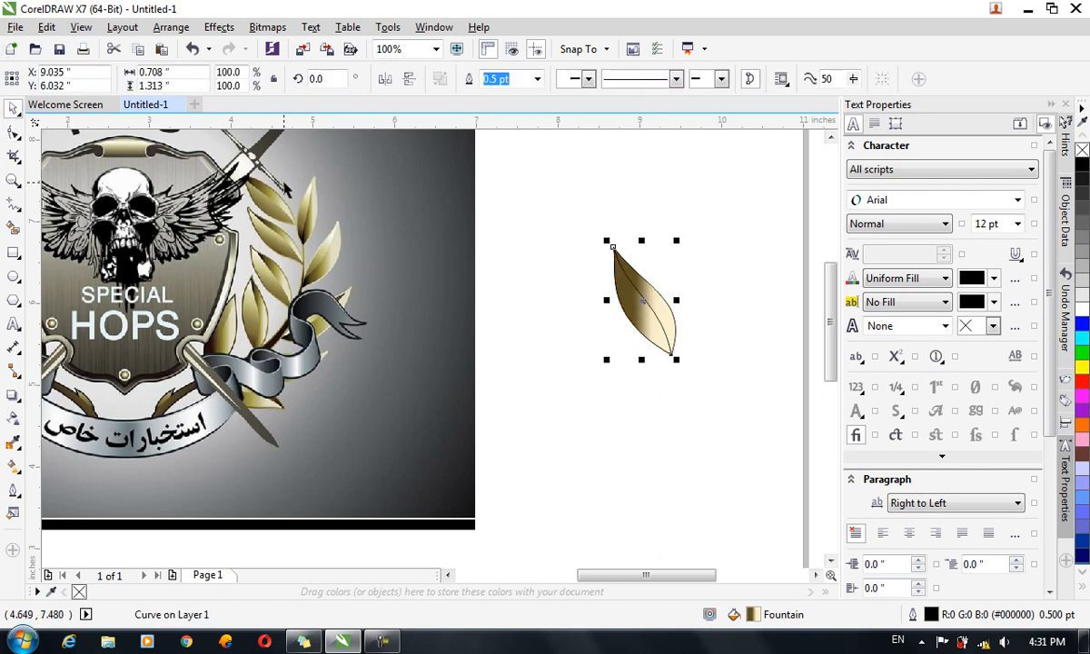
- Rotate the front leaf half's fountain fill by 180 degrees
key(F11)
drag(724, 51, 651, 101)
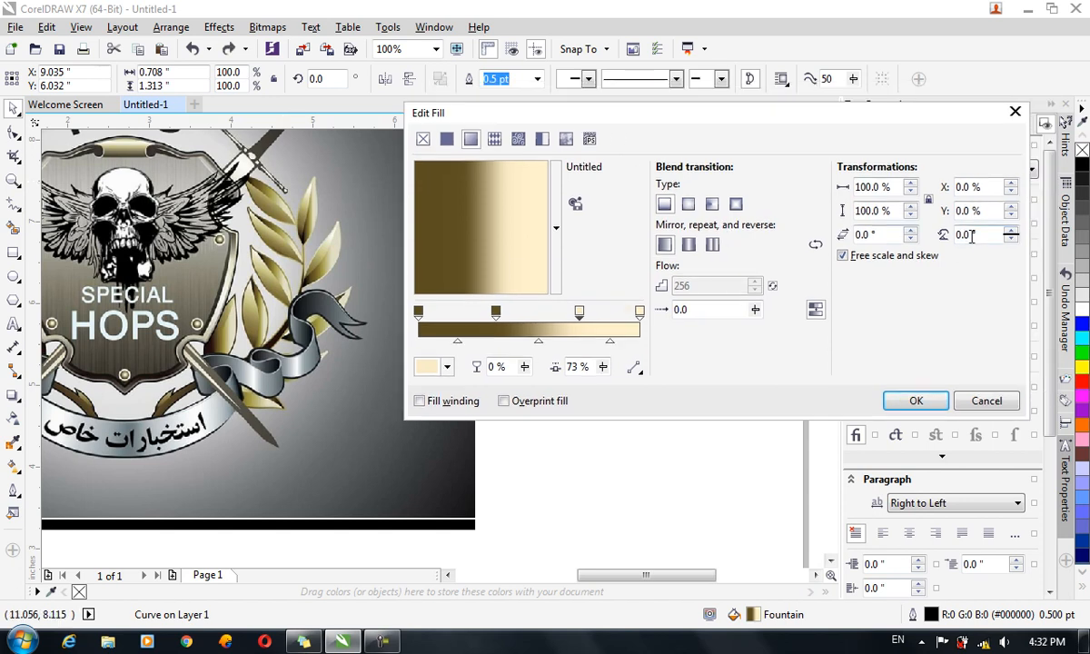
drag(978, 236, 899, 234)
key(Return)
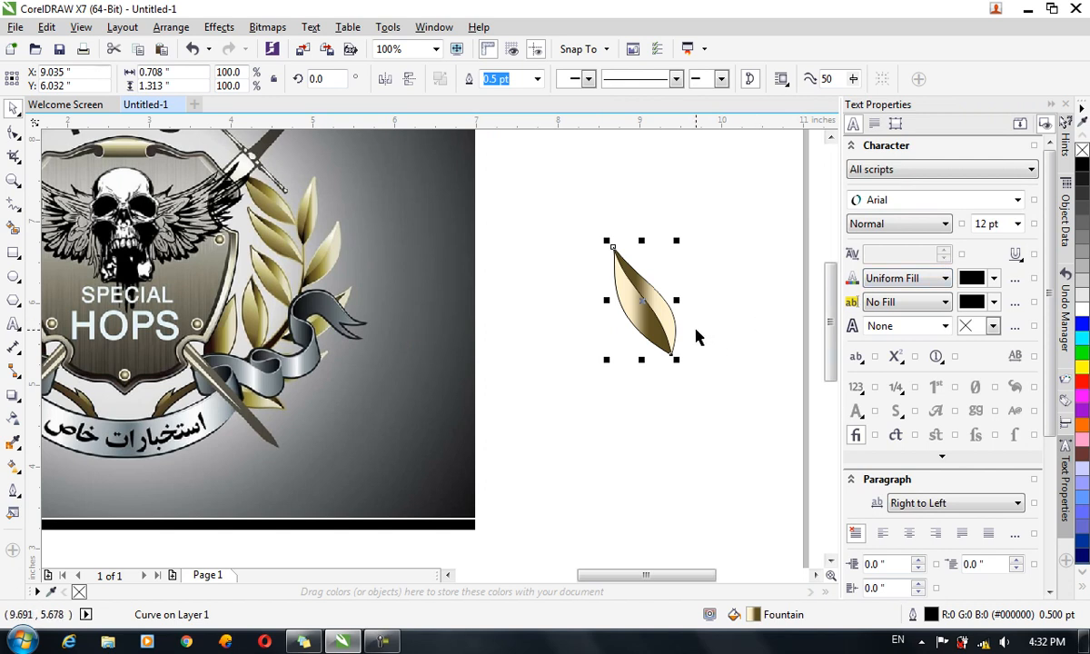
- Soften the front half's gradient by moving its two inner colour stops outward, close to the ends
key(F11)
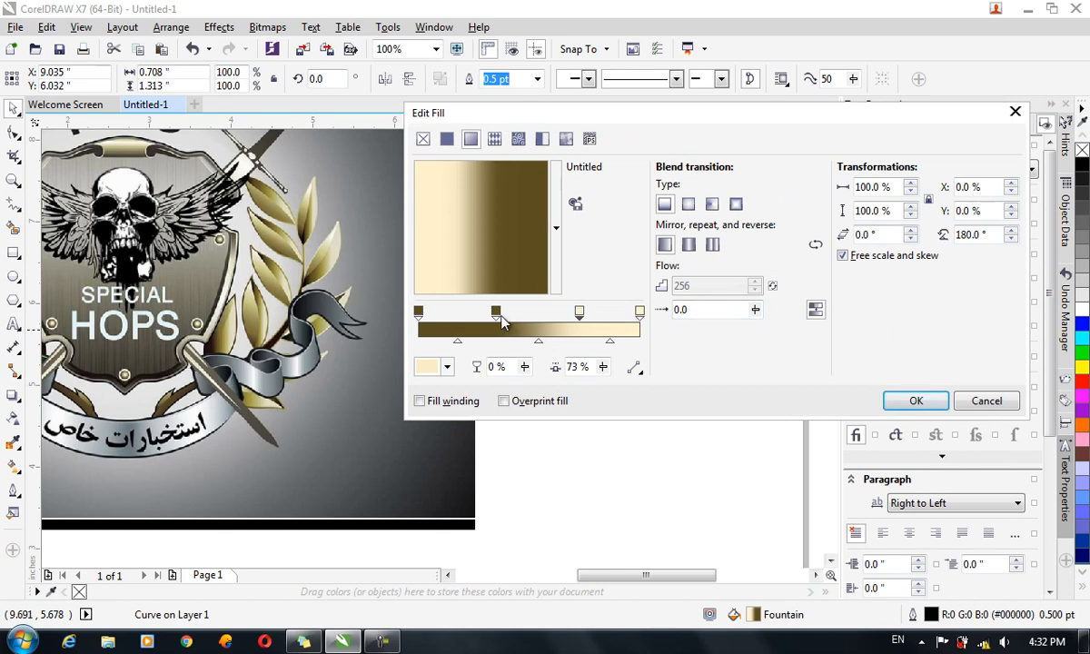
drag(495, 315, 452, 316)
drag(579, 315, 624, 318)
click(914, 401)
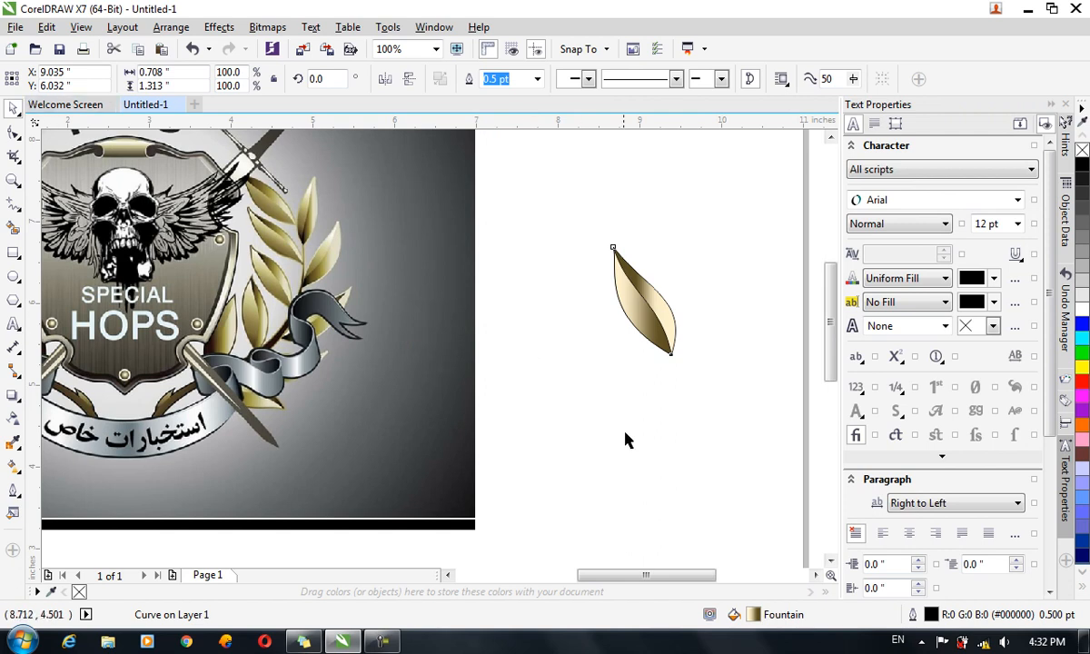
- Group the two halves of the leaf
click(708, 404)
drag(680, 397, 580, 236)
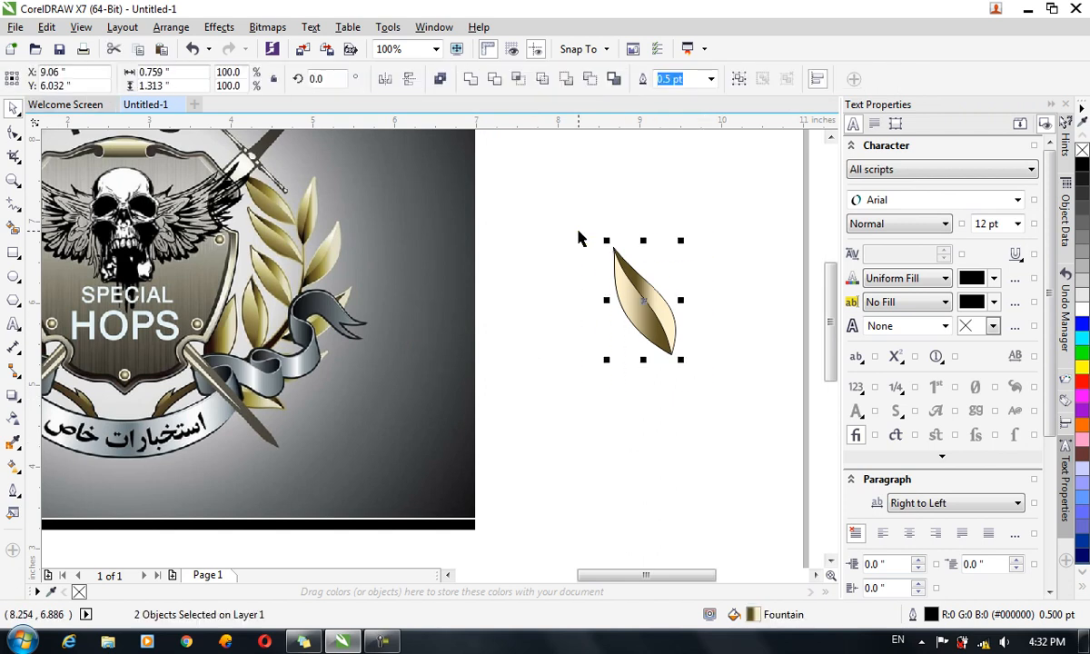
click(576, 240)
drag(780, 382, 576, 221)
key(ctrl+g)
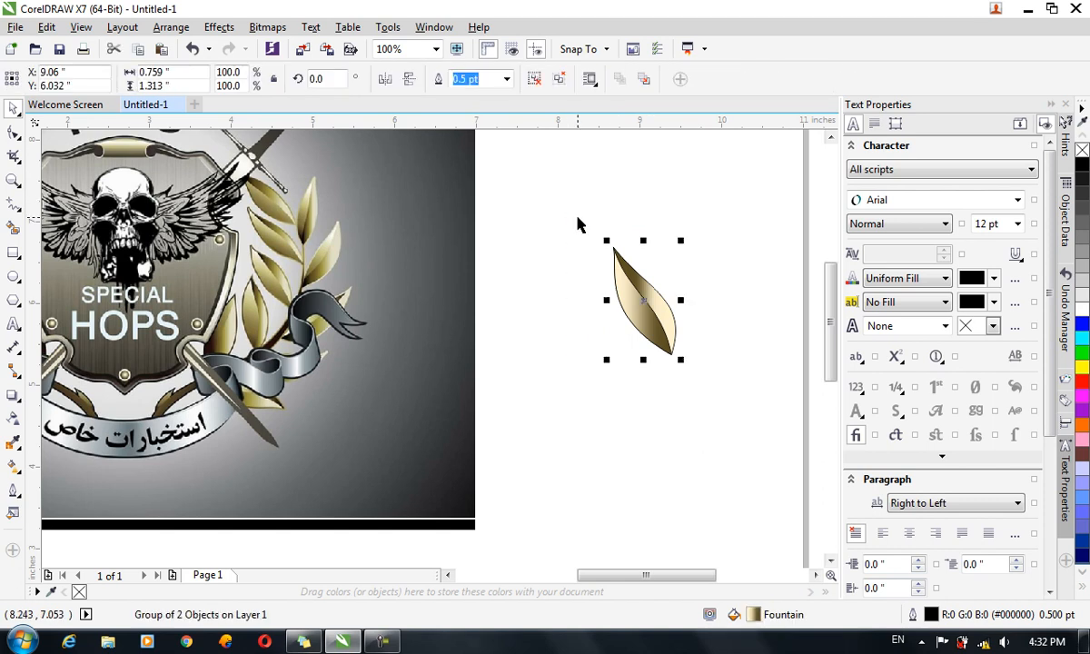
- Move the leaf group left and place a duplicate of it to the upper right
click(660, 382)
click(660, 334)
drag(660, 334, 602, 332)
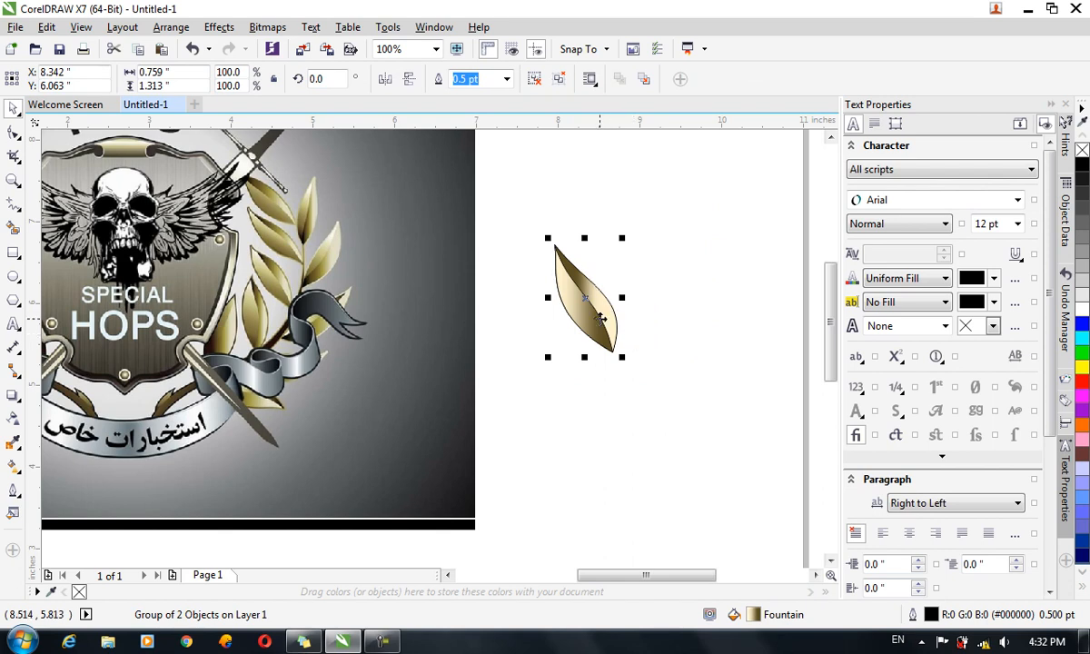
drag(602, 318, 668, 298)
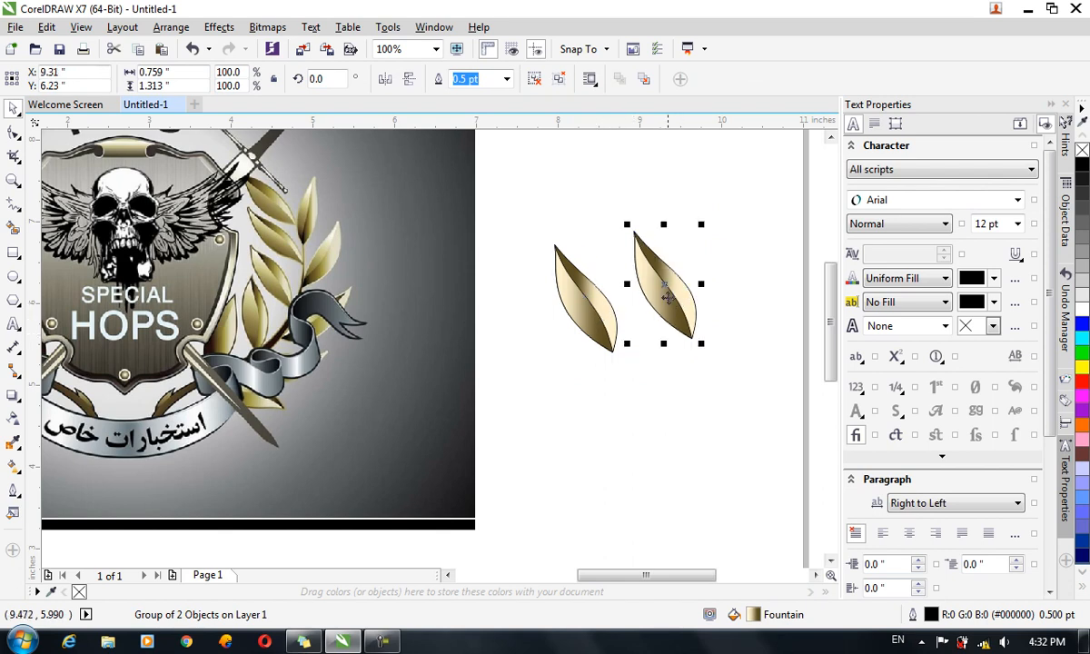
- Mirror the duplicate leaf horizontally, scale it to about 78.3%, and place it above and right of the first leaf
click(385, 80)
drag(668, 280, 658, 216)
drag(691, 158, 681, 185)
click(660, 227)
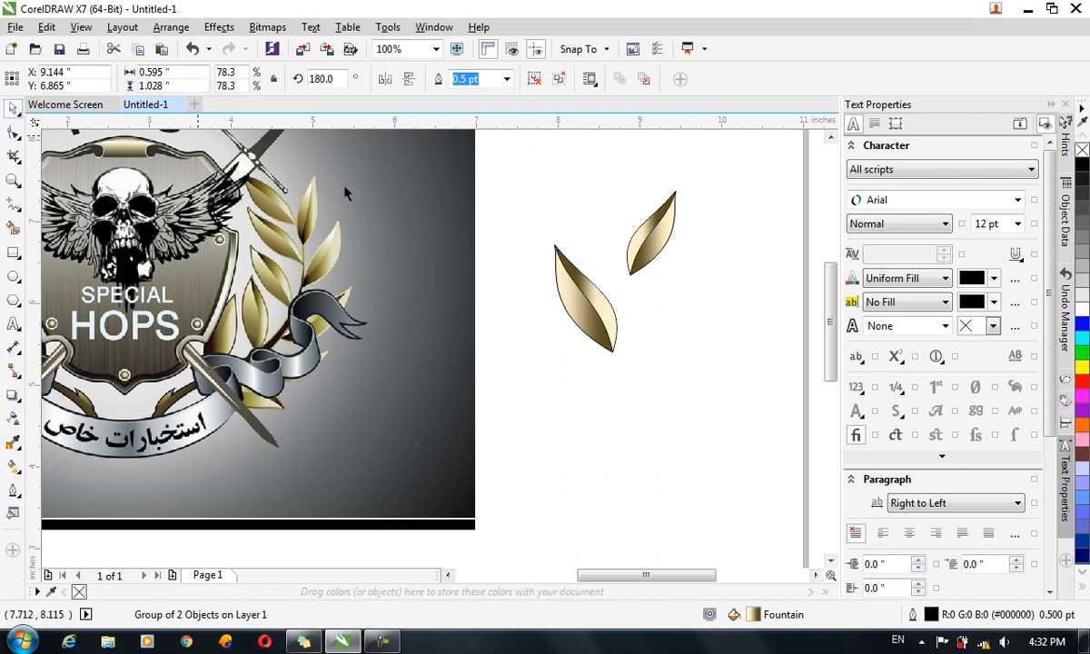
click(560, 194)
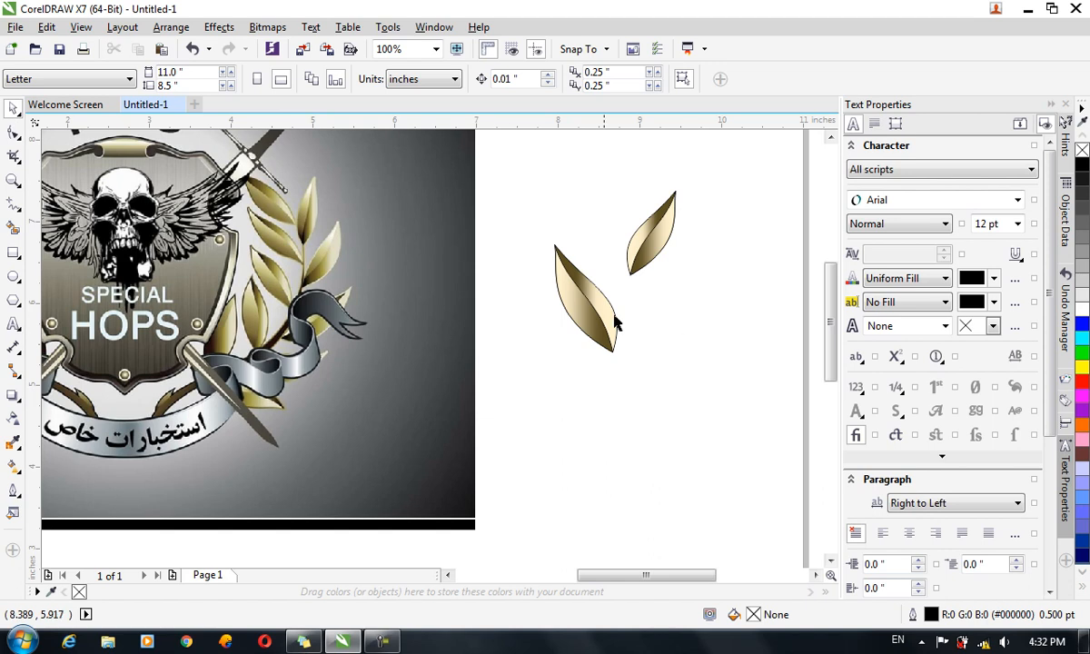
- Ungroup the smaller leaf and select its front half
click(651, 254)
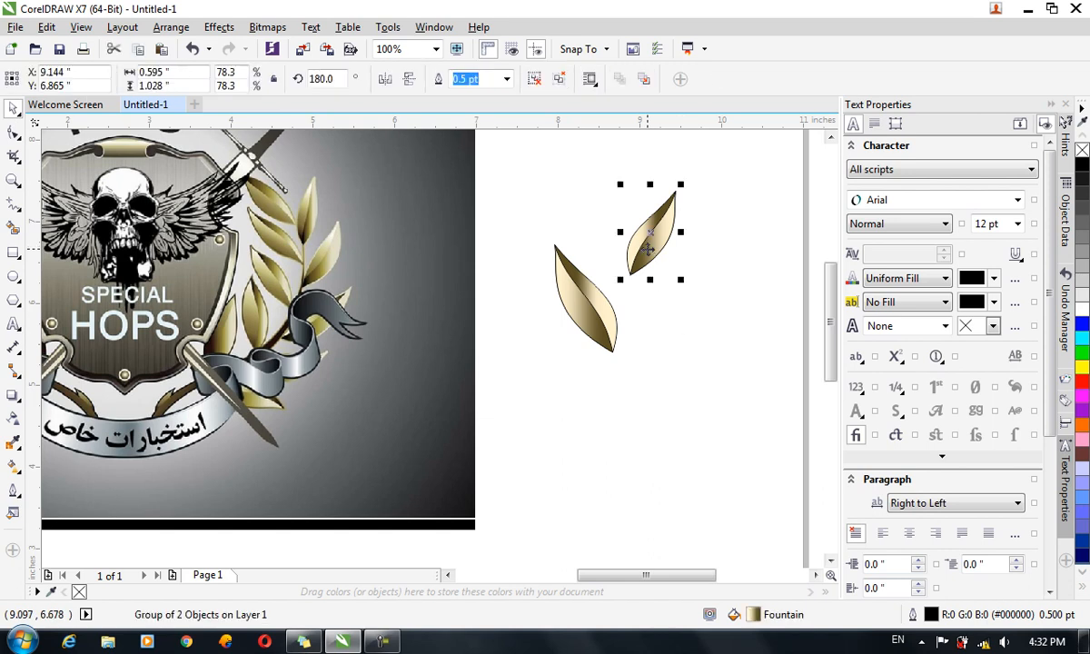
click(559, 80)
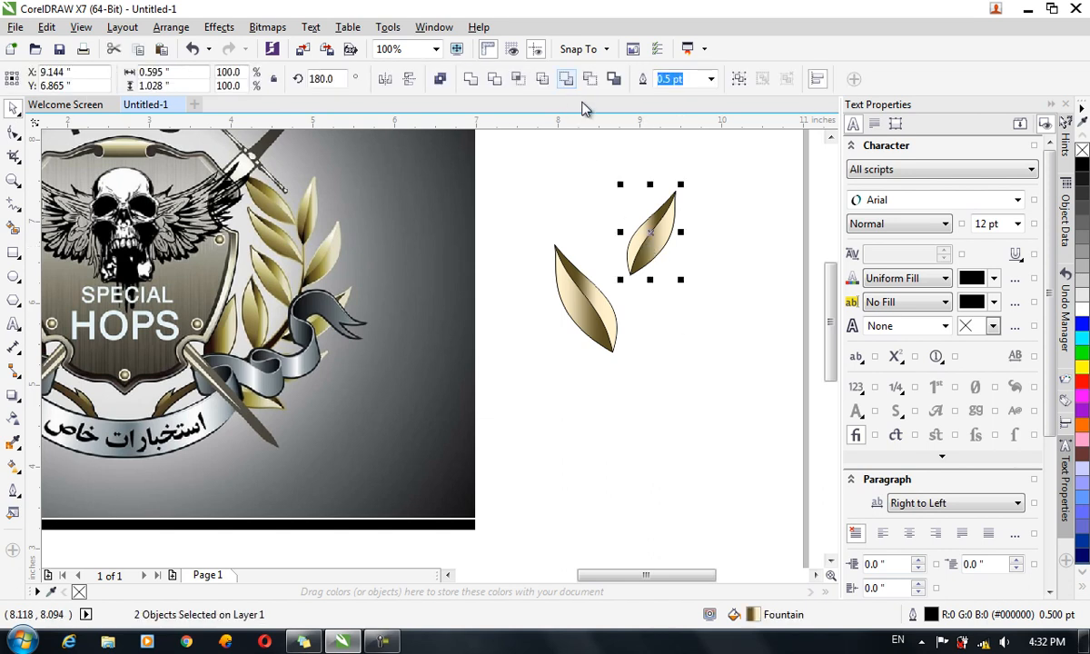
click(701, 307)
click(659, 238)
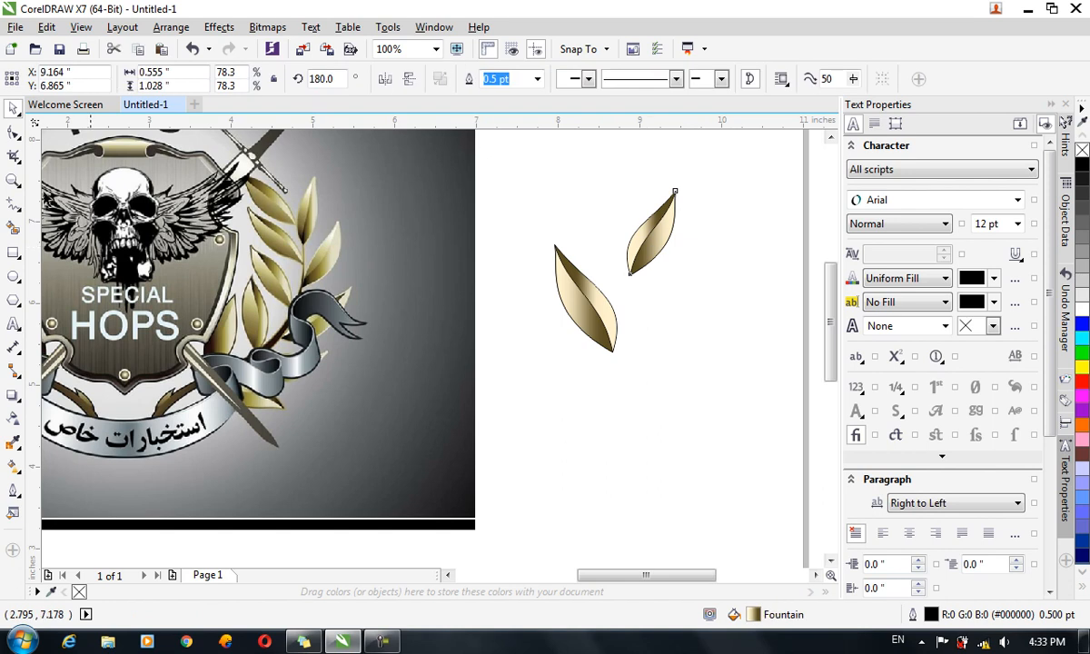
- Reshape the smaller leaf's curves so the vein sweeps smoothly between the tips and both outer edges bulge outward
click(14, 133)
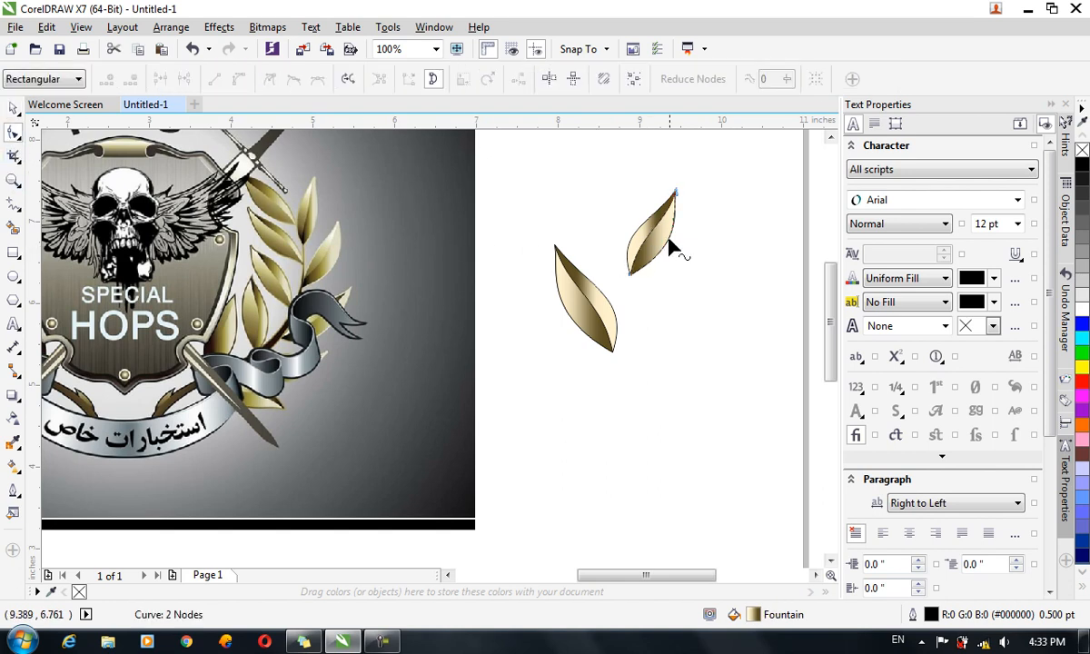
drag(669, 240, 660, 243)
click(644, 230)
double_click(645, 251)
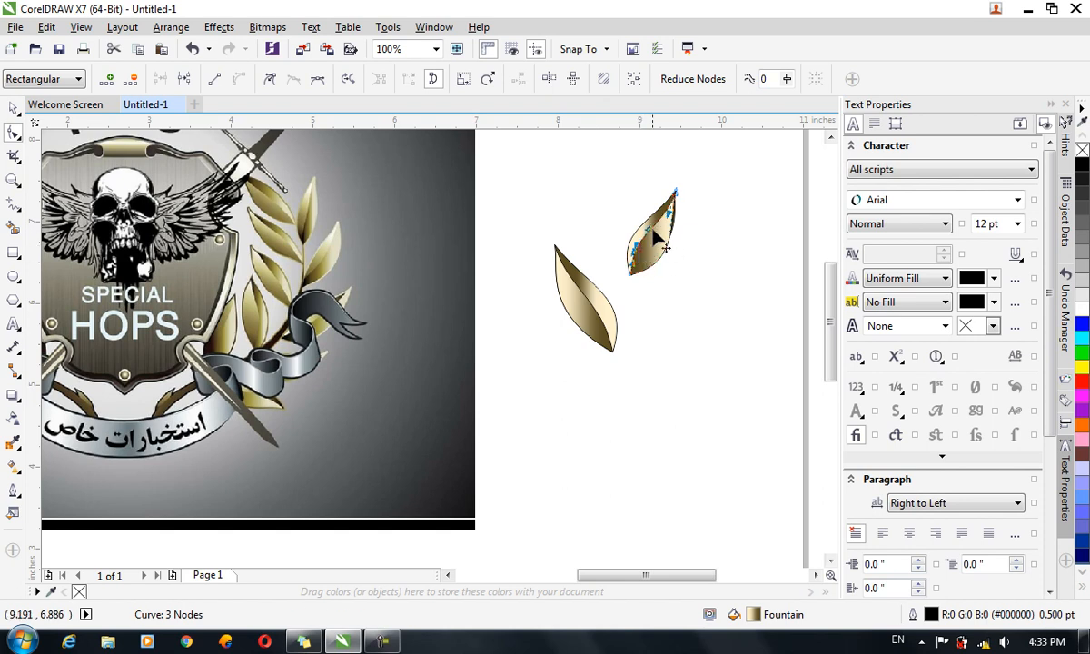
scroll(641, 235, up, 2)
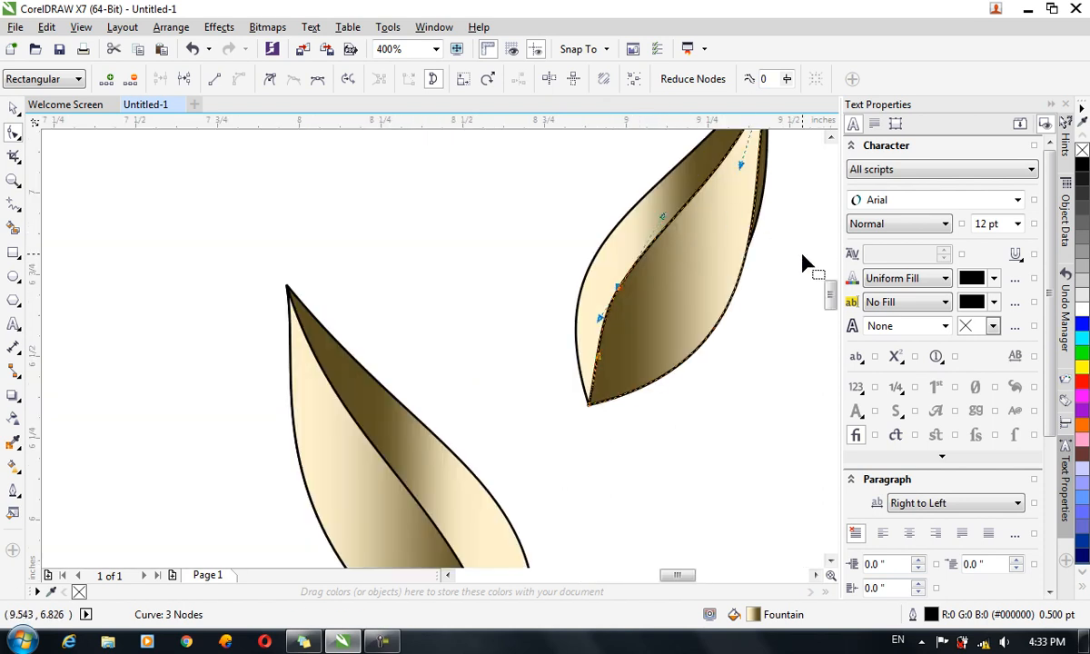
drag(830, 300, 829, 284)
drag(768, 317, 771, 309)
drag(620, 447, 635, 438)
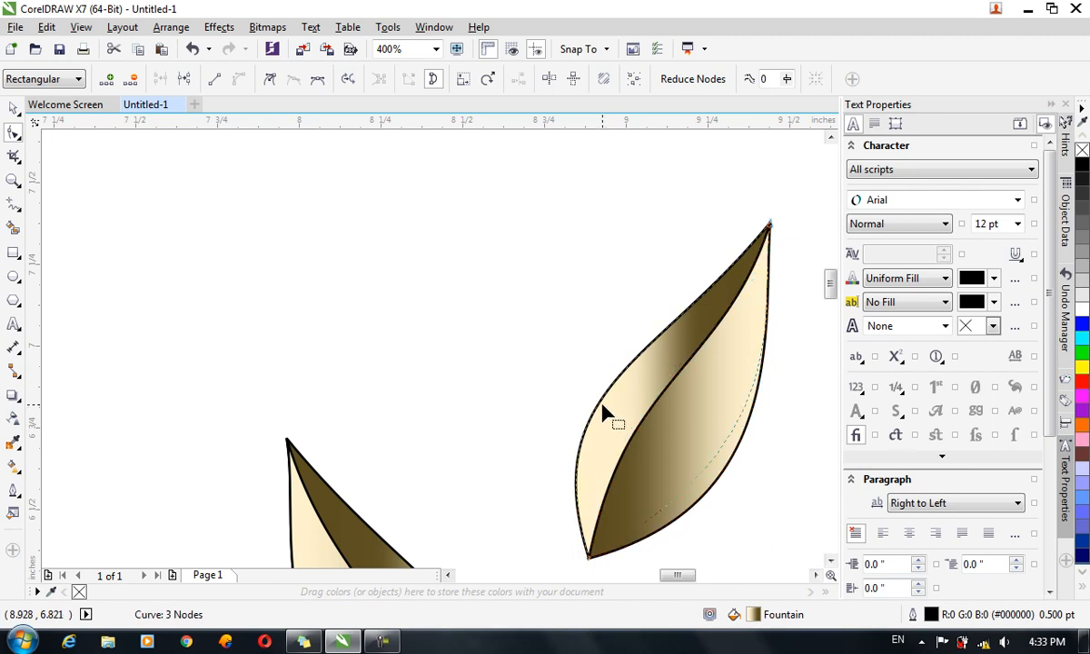
drag(605, 394, 636, 344)
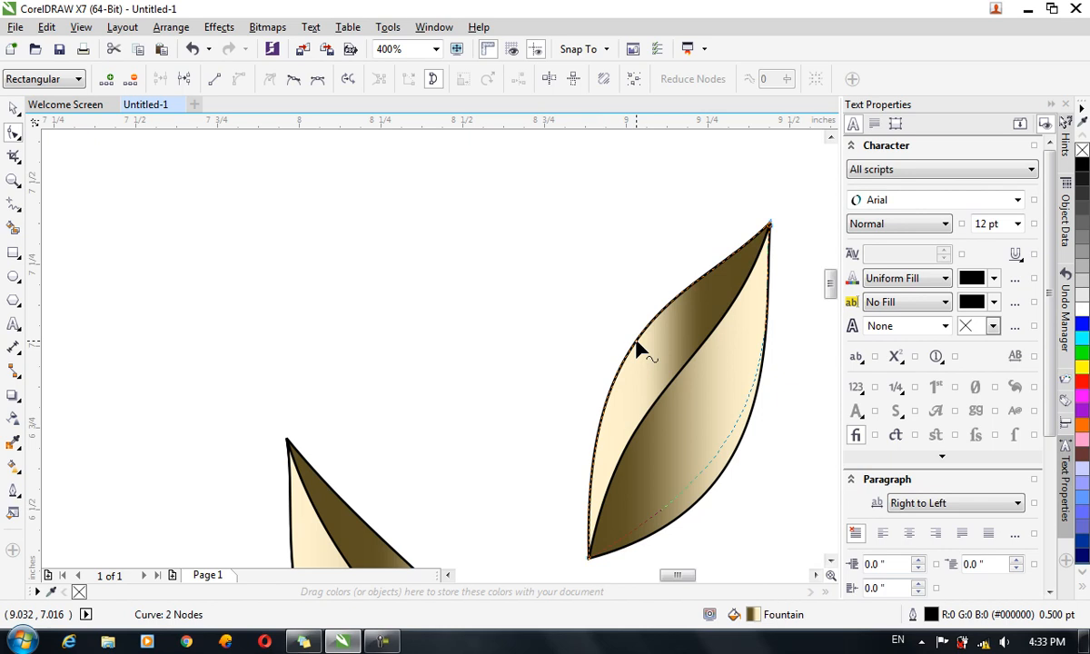
scroll(700, 338, down, 2)
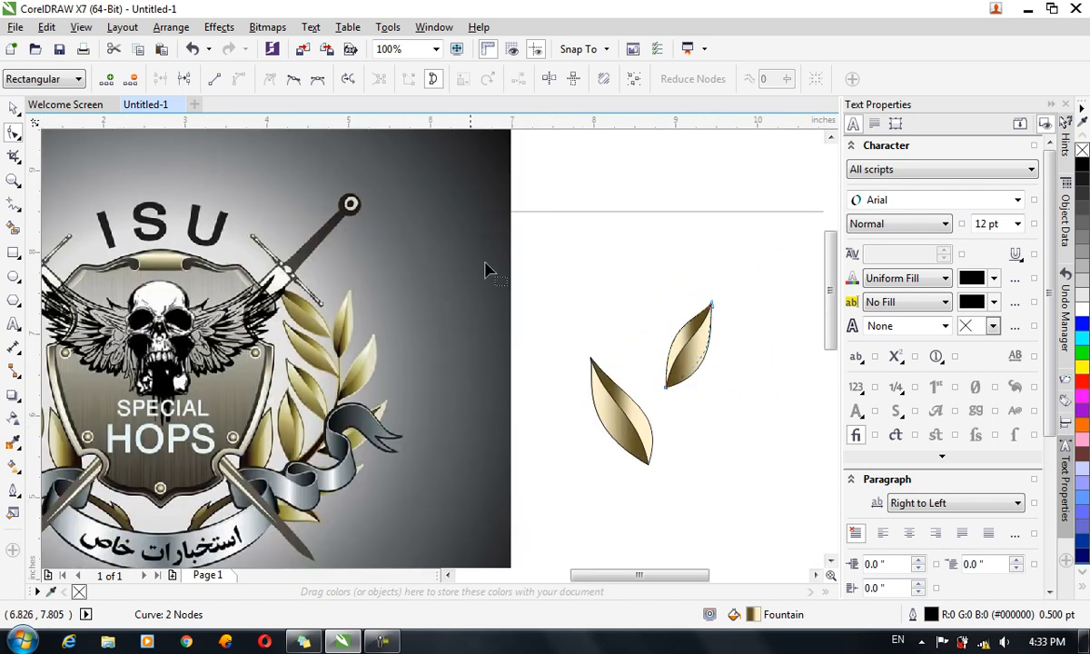
- Group the two halves of the reshaped smaller leaf
click(13, 108)
drag(766, 279, 653, 413)
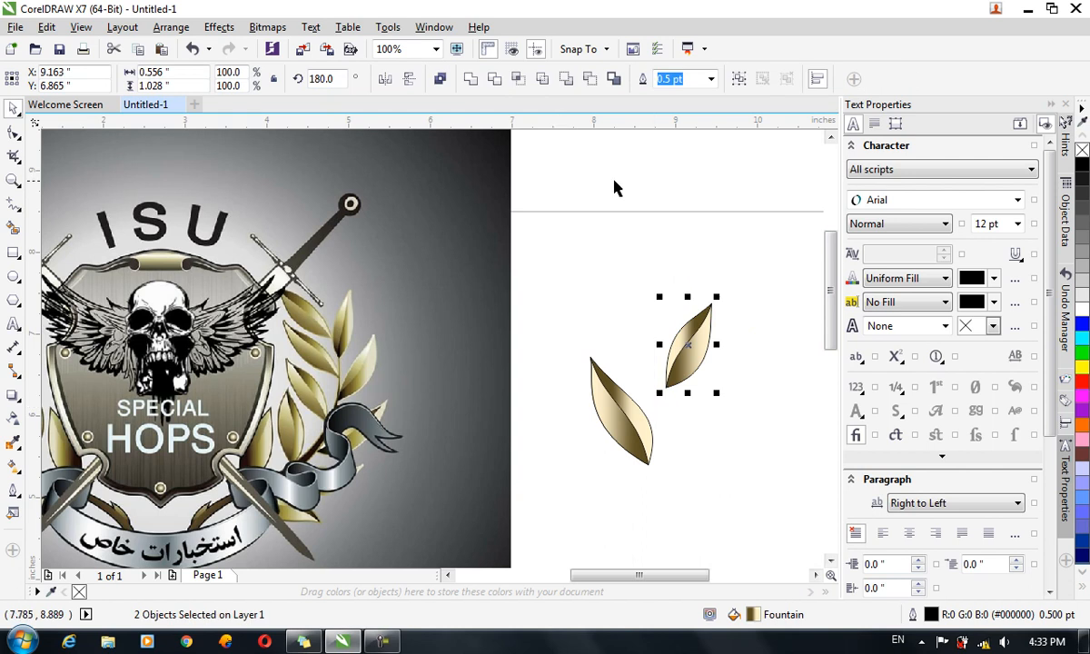
key(ctrl+g)
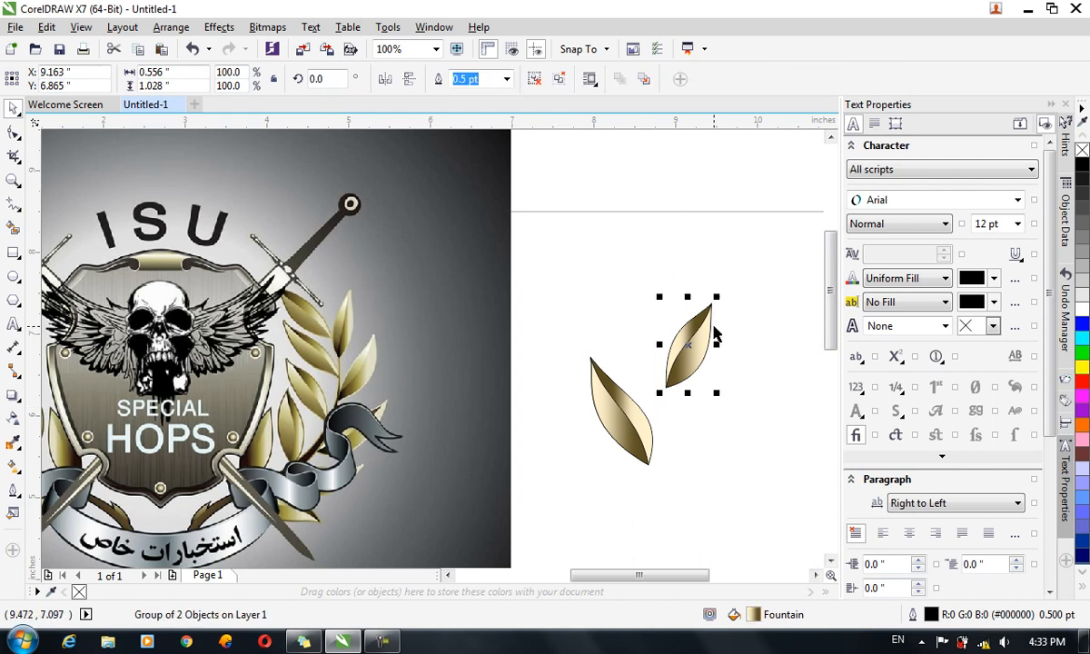
- Duplicate the smaller leaf to the upper left, mirror the copy horizontally, and scale it to about 61.3%
drag(696, 340, 651, 285)
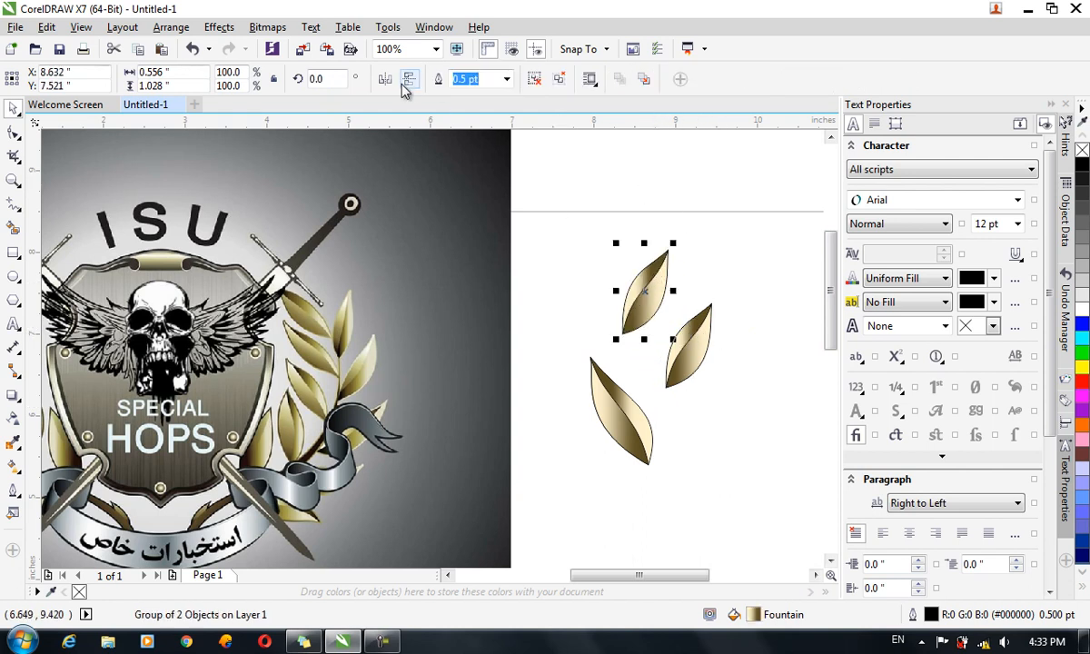
click(385, 80)
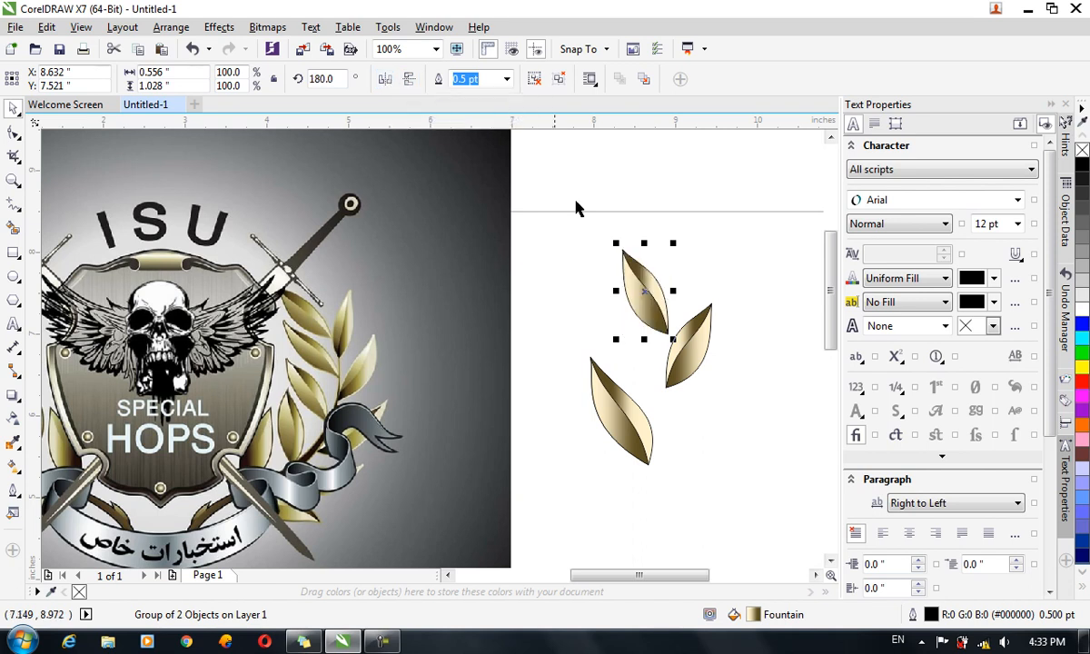
drag(669, 248, 665, 260)
drag(655, 300, 640, 282)
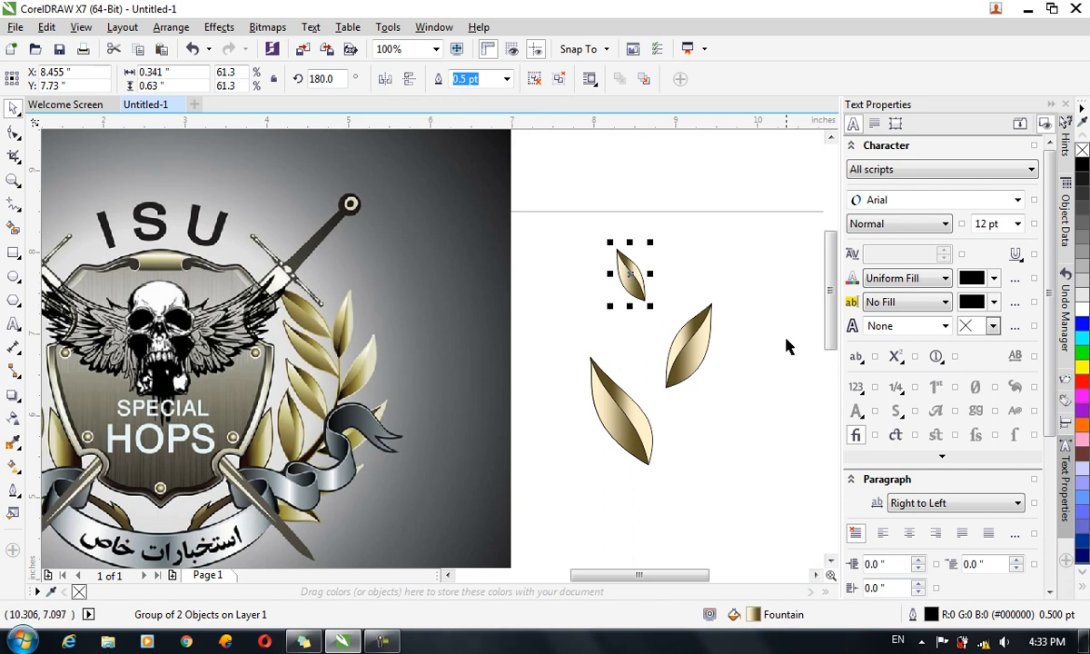
click(749, 383)
- Move the reference emblem image left, away from the drawn leaves
scroll(732, 377, down, 2)
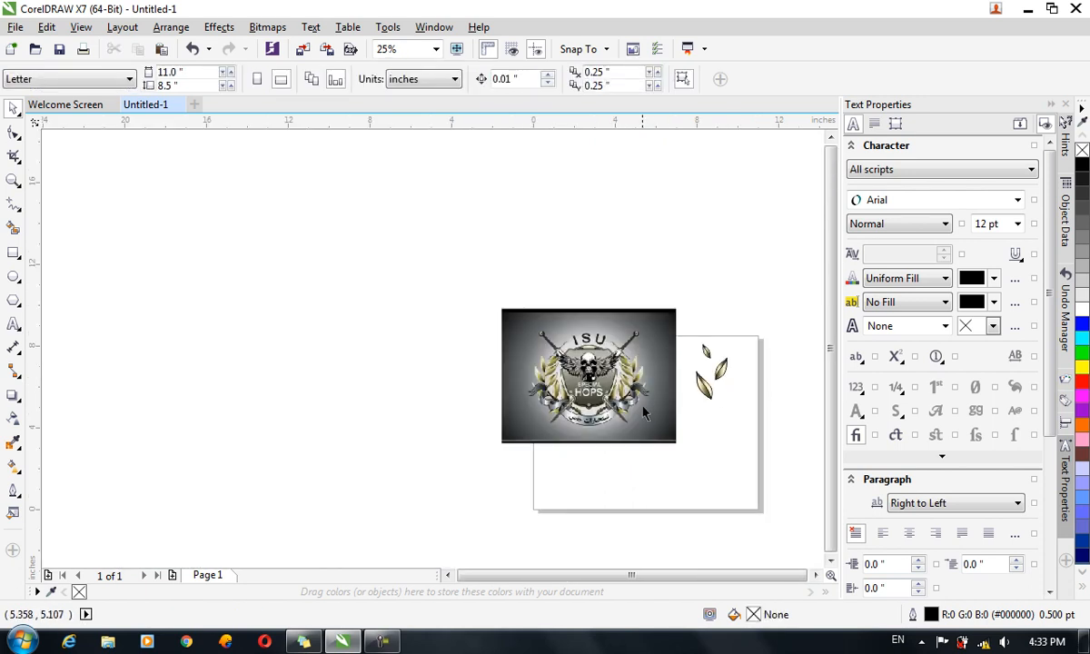
scroll(573, 443, up, 2)
drag(642, 350, 458, 336)
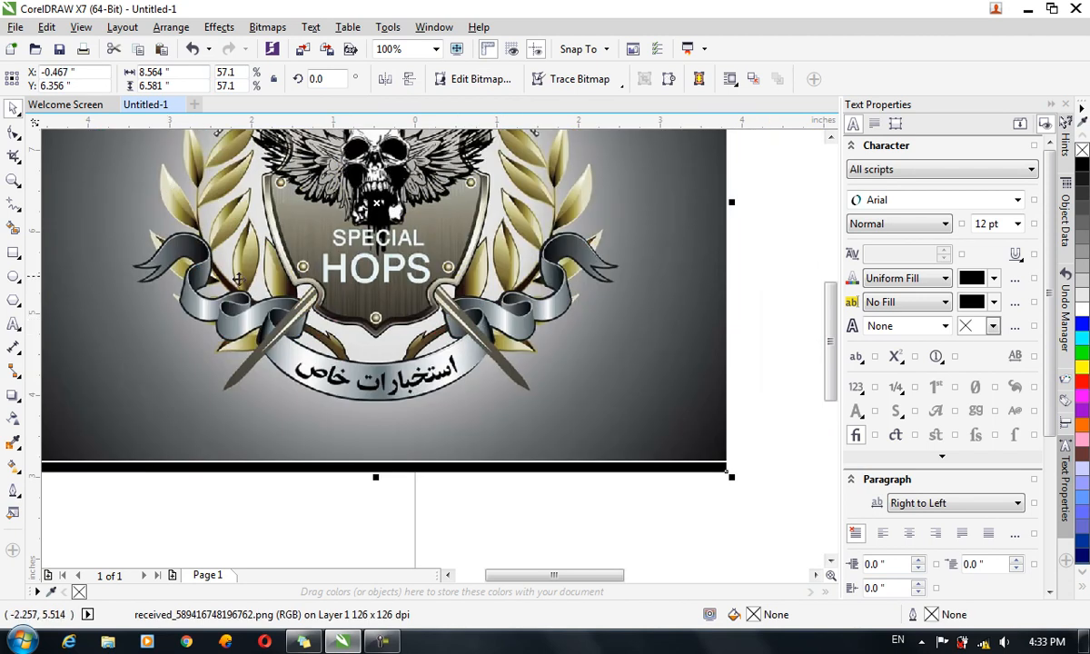
scroll(349, 257, down, 3)
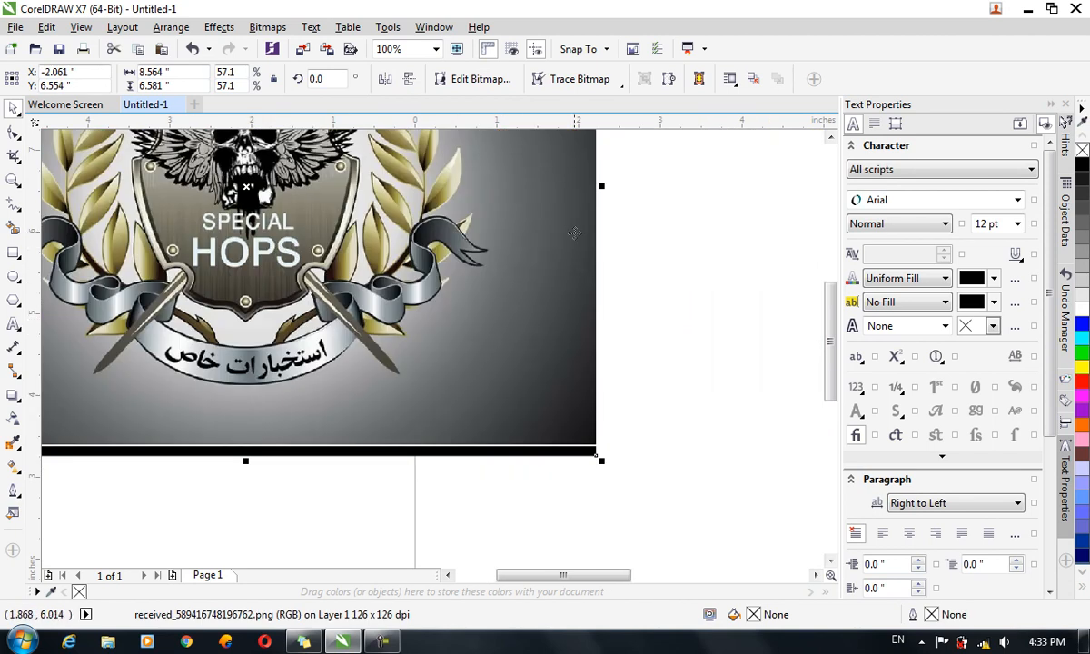
- Move the reference emblem left off the page and place a circle about 3.2 inches in diameter near the page's centre
drag(563, 231, 505, 222)
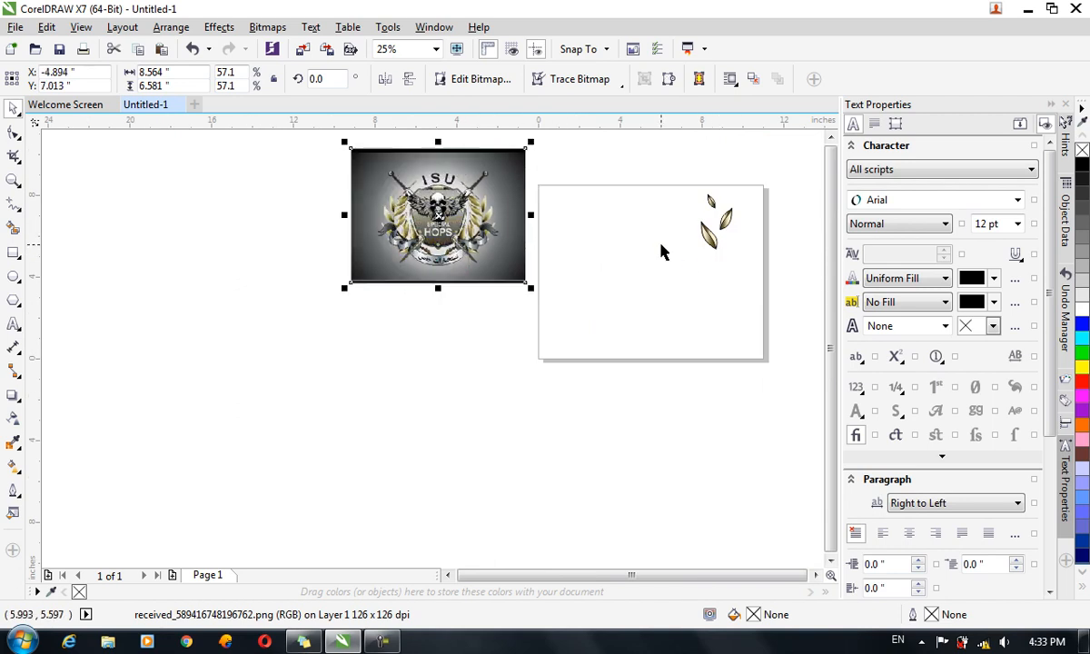
scroll(661, 244, up, 1)
click(13, 276)
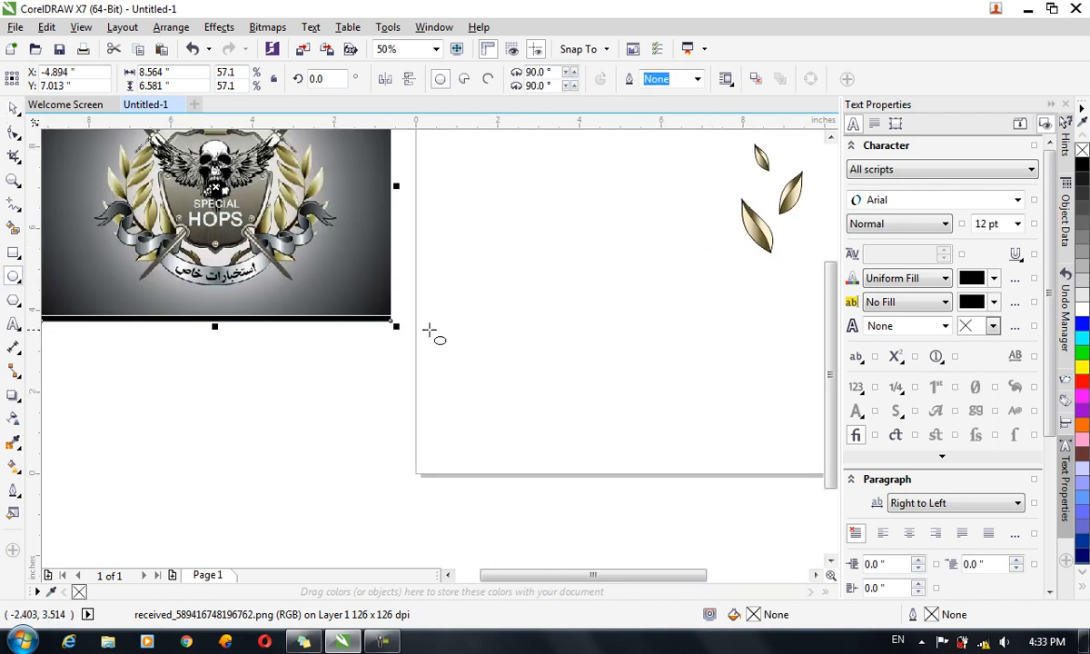
drag(567, 230, 700, 359)
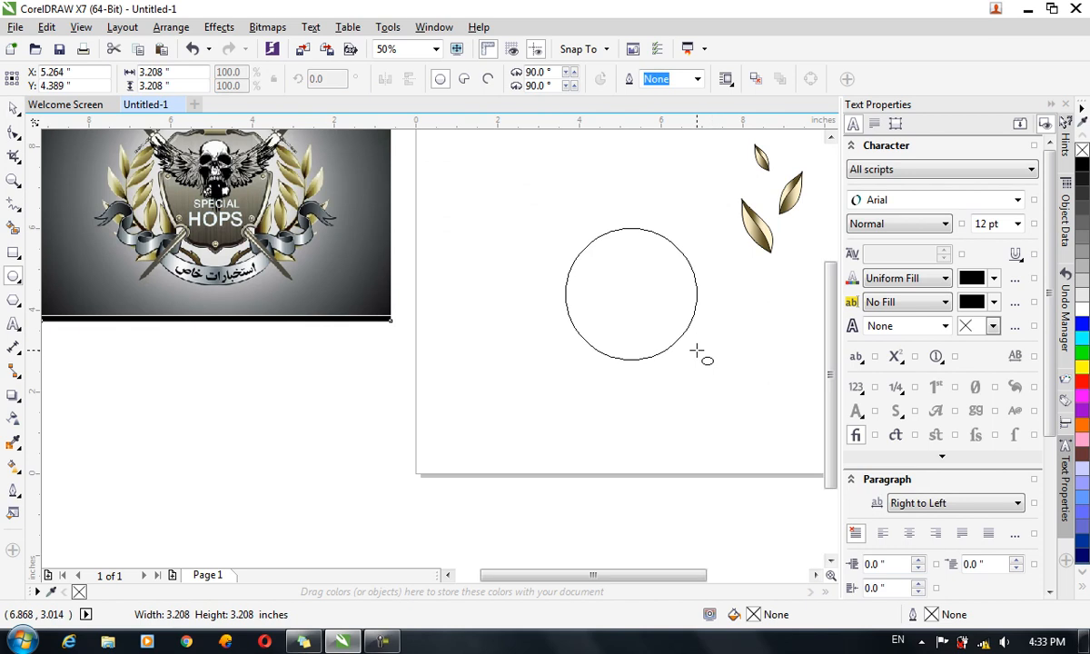
click(13, 109)
drag(626, 292, 599, 254)
- Draw a thin closed three-node stem outline, about 1.84 by 1.28 inches, running diagonally along the circle's lower left
scroll(618, 262, up, 1)
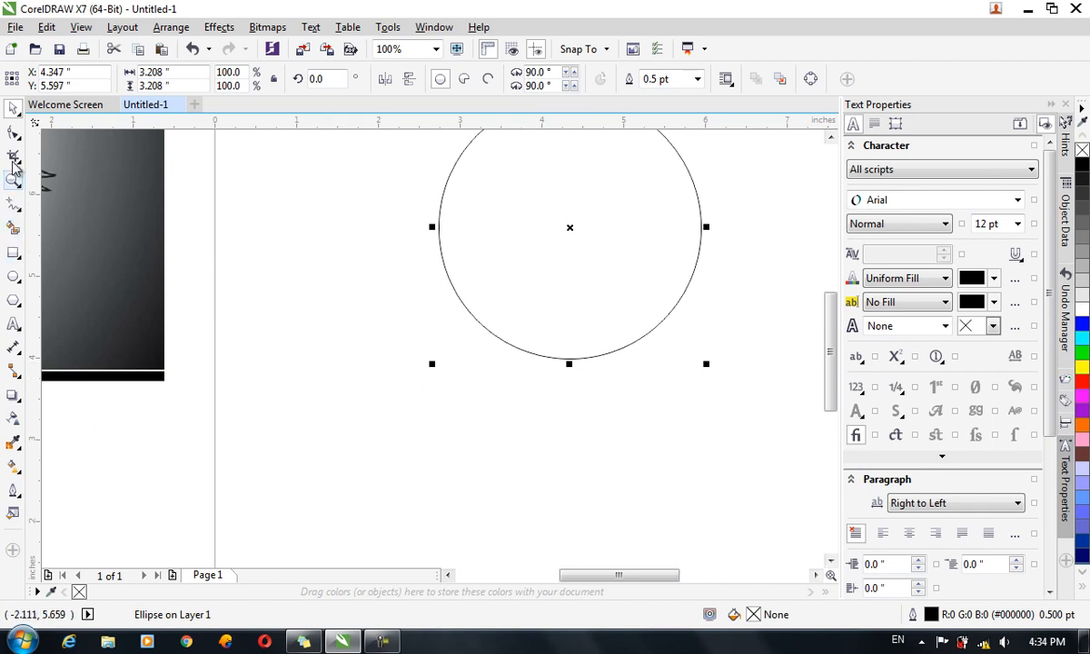
click(19, 205)
click(54, 219)
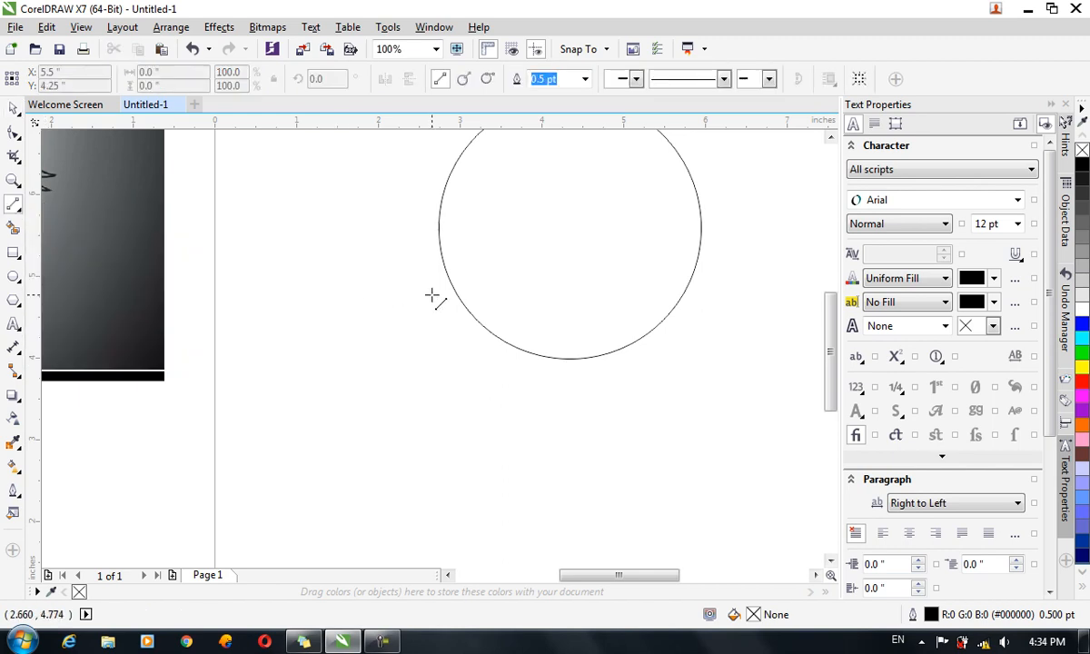
mouse_move(429, 291)
mouse_down()
mouse_move(579, 389)
mouse_move(479, 358)
mouse_move(434, 326)
mouse_move(420, 315)
mouse_move(557, 371)
mouse_move(578, 393)
mouse_move(453, 324)
mouse_move(433, 293)
mouse_up()
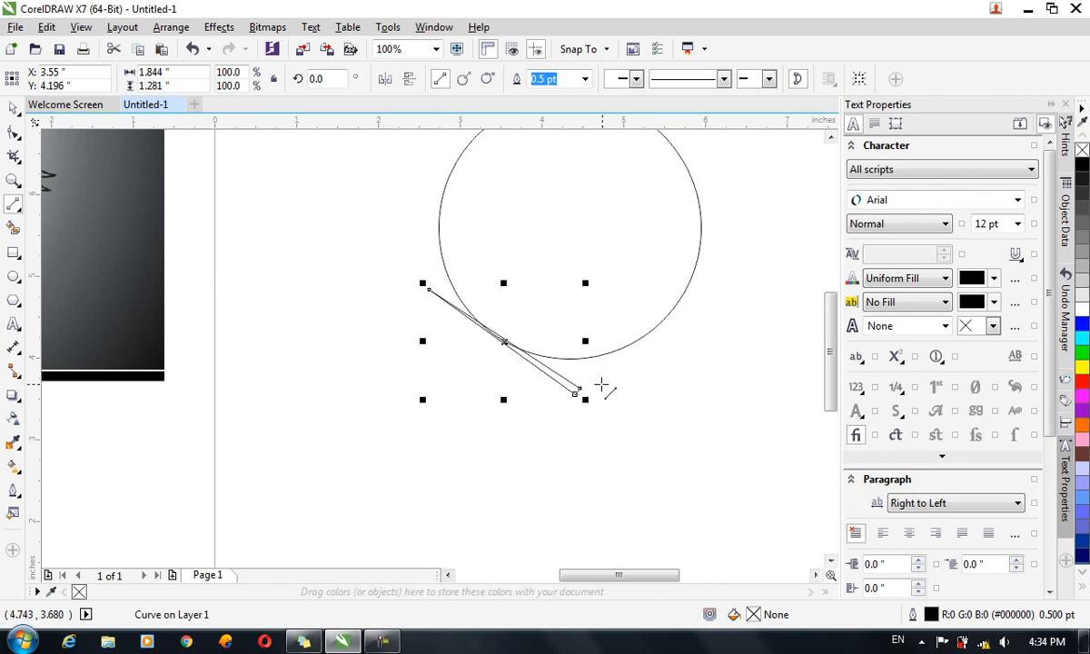
click(12, 108)
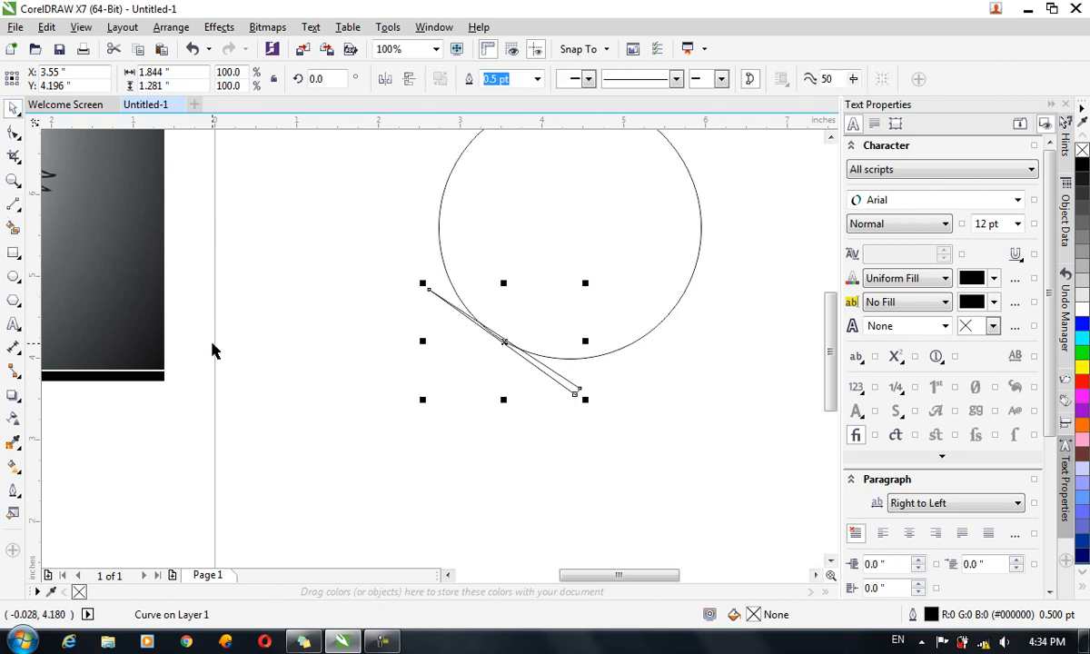
- Convert the stem outline's segments to curves and bow both long edges to follow the circle's lower-left arc
click(13, 133)
drag(606, 424, 388, 277)
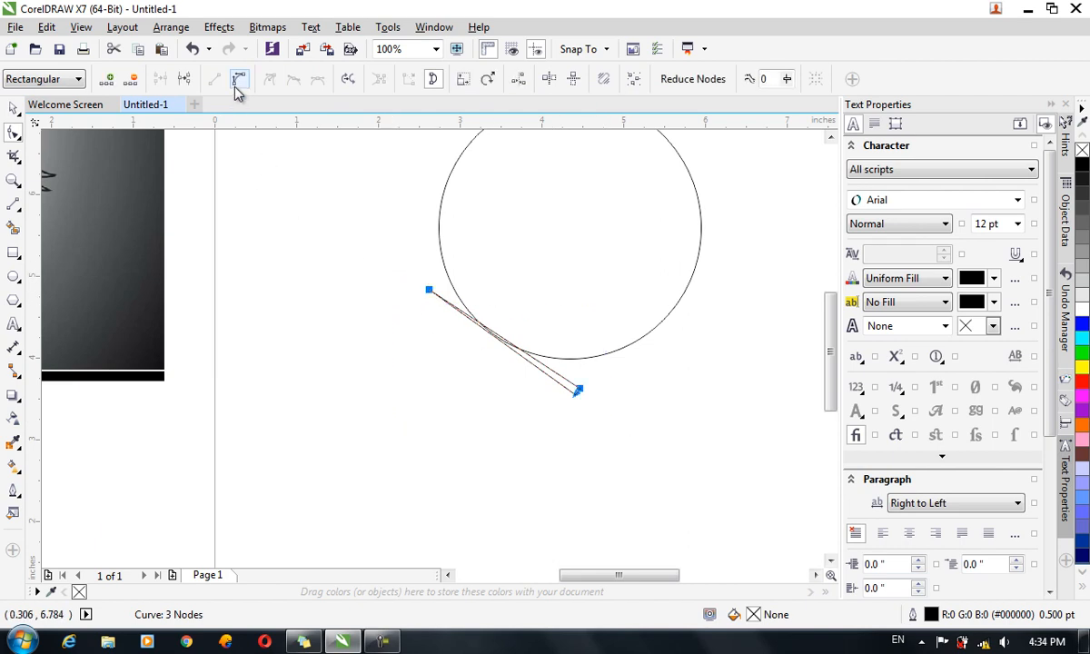
mouse_move(508, 351)
mouse_down()
mouse_move(489, 367)
mouse_move(508, 343)
mouse_move(483, 353)
mouse_move(492, 362)
mouse_up()
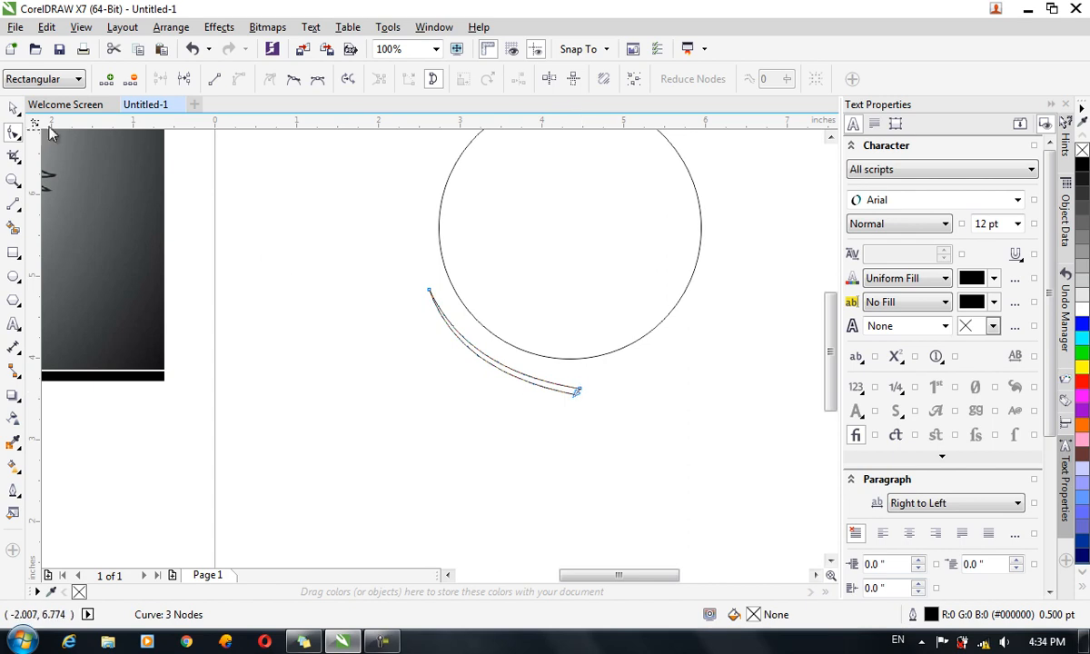
click(13, 108)
- Extend the stem's wide end down and to the right from a new node on each long edge, dismissing the antivirus notice
scroll(590, 397, up, 2)
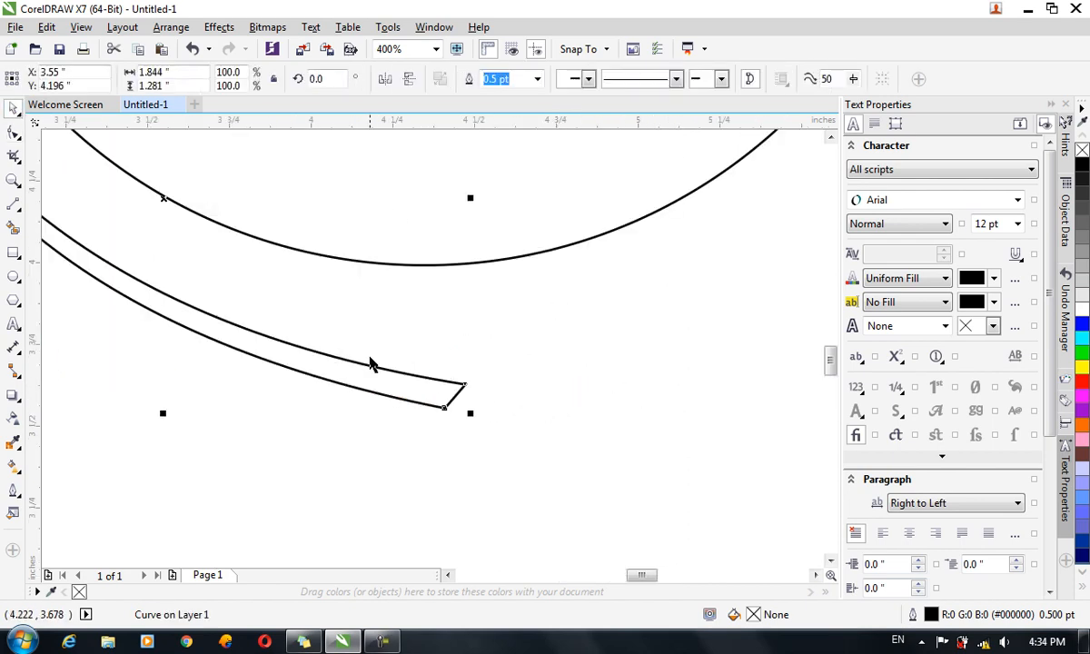
click(13, 132)
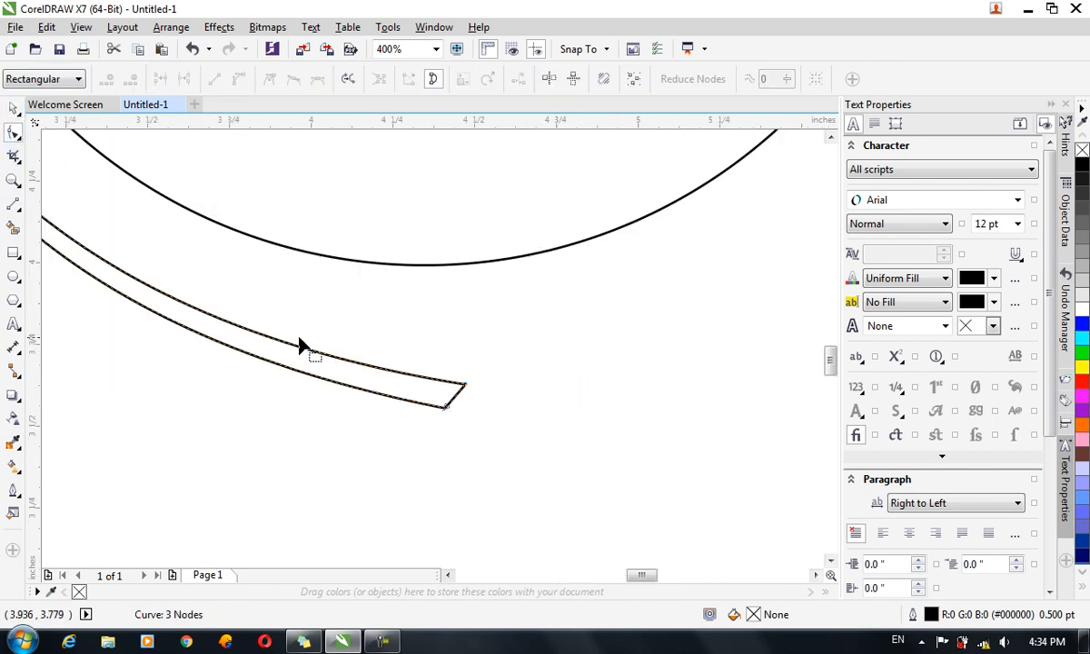
double_click(424, 378)
double_click(416, 409)
drag(447, 407, 533, 484)
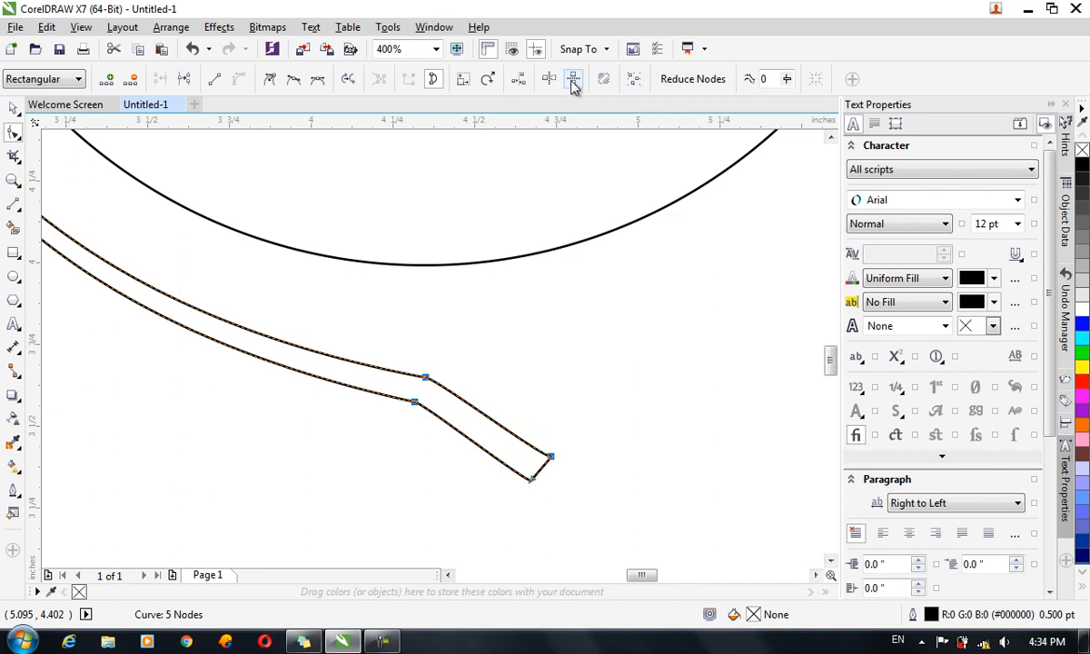
click(641, 330)
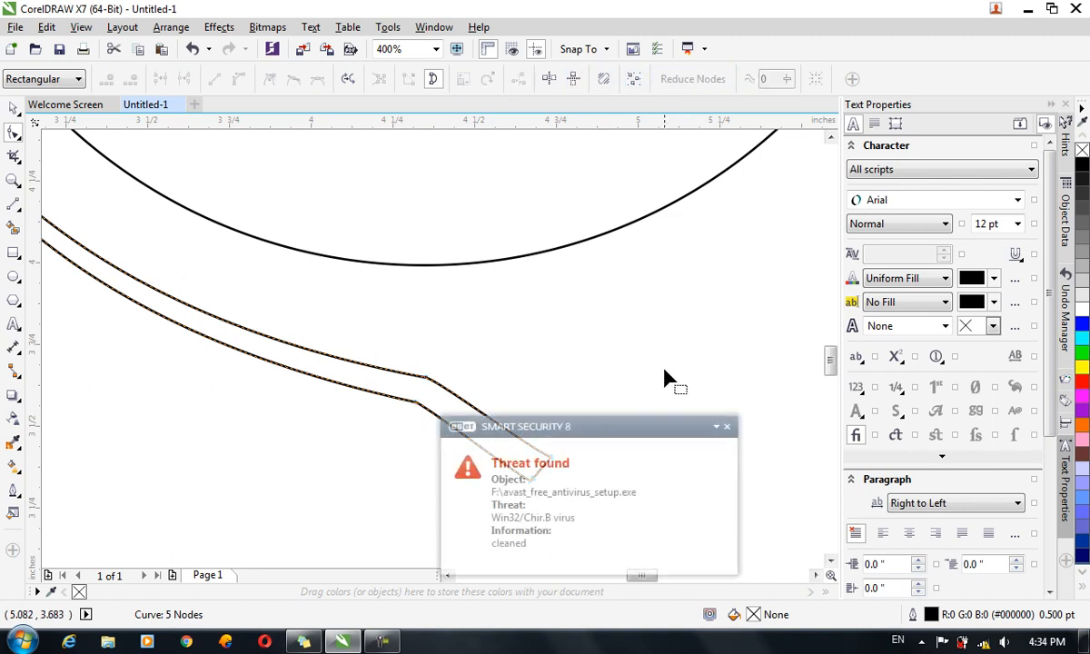
click(727, 428)
- Try to align the stem's two end nodes horizontally
drag(584, 438, 514, 511)
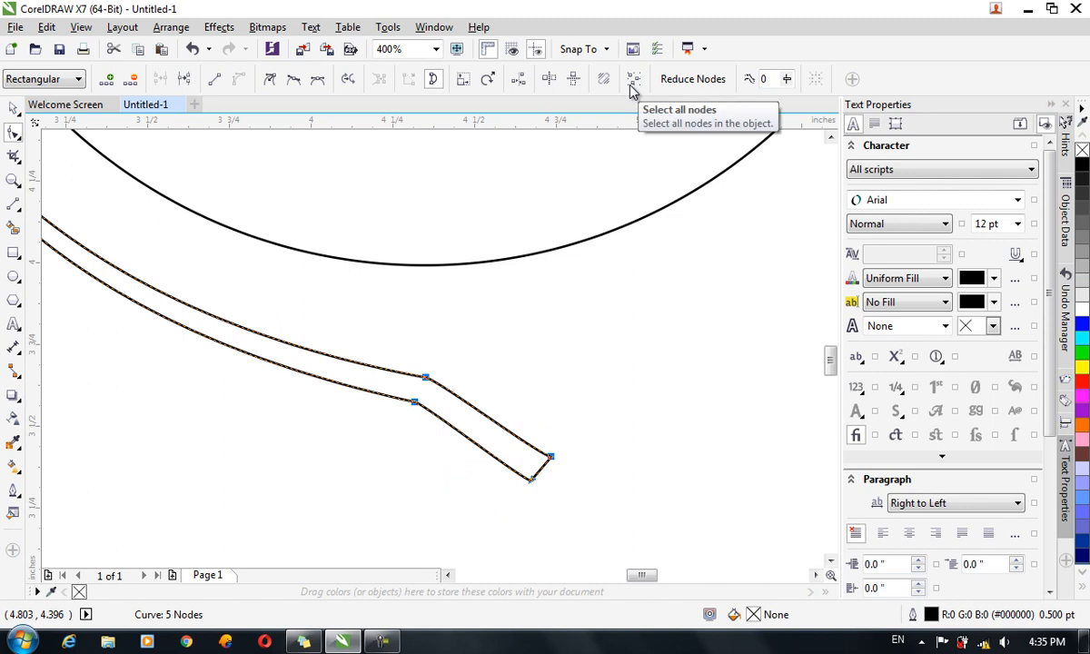
drag(659, 348, 523, 511)
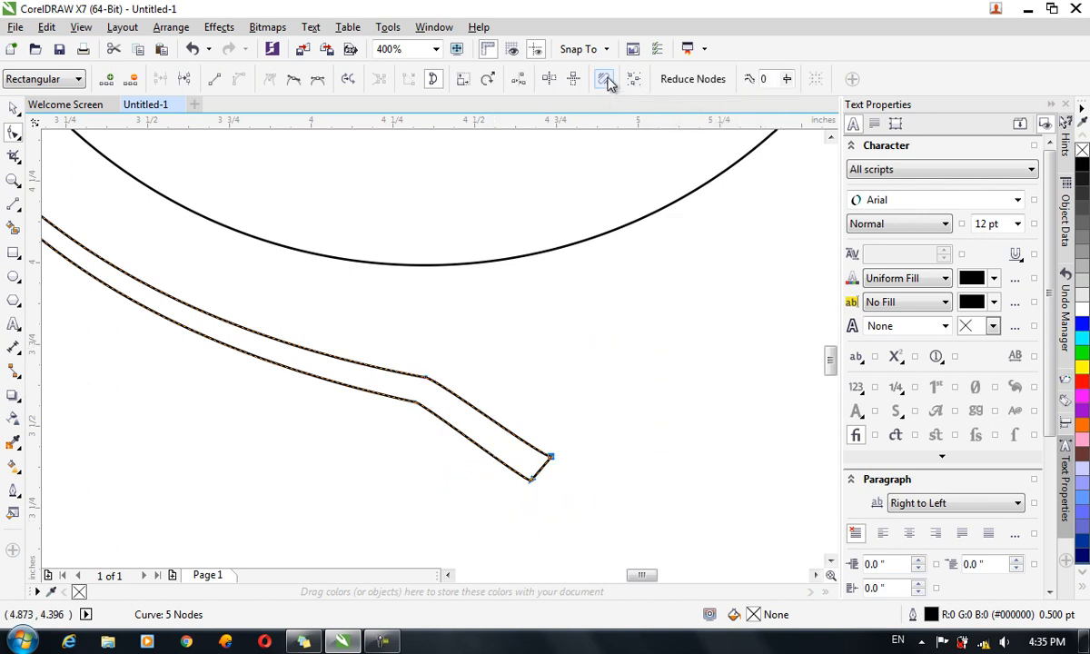
click(519, 80)
click(526, 292)
click(524, 294)
click(511, 349)
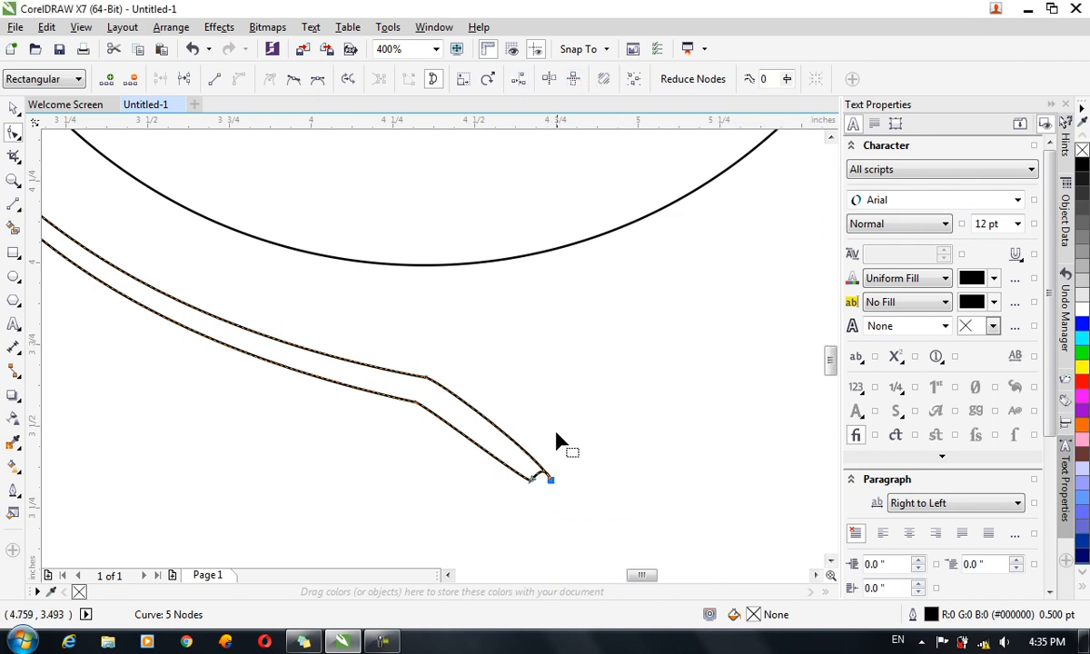
- Try to make the two bend nodes cusps, bowing the extension's edges outward around the aligned end
scroll(559, 486, up, 2)
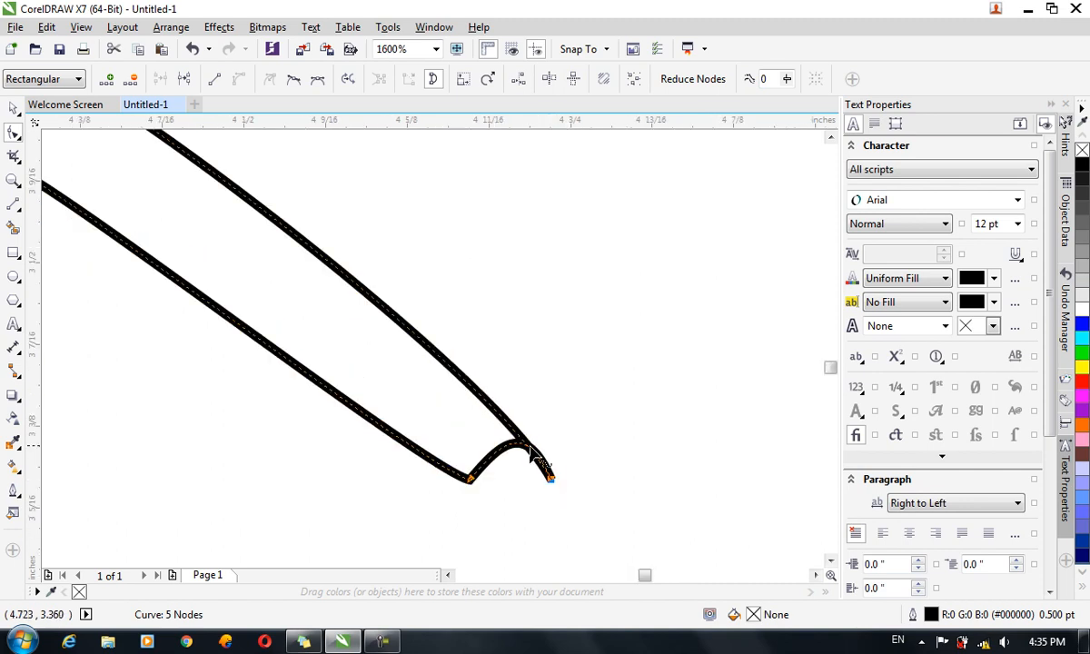
scroll(505, 450, down, 1)
drag(300, 235, 209, 397)
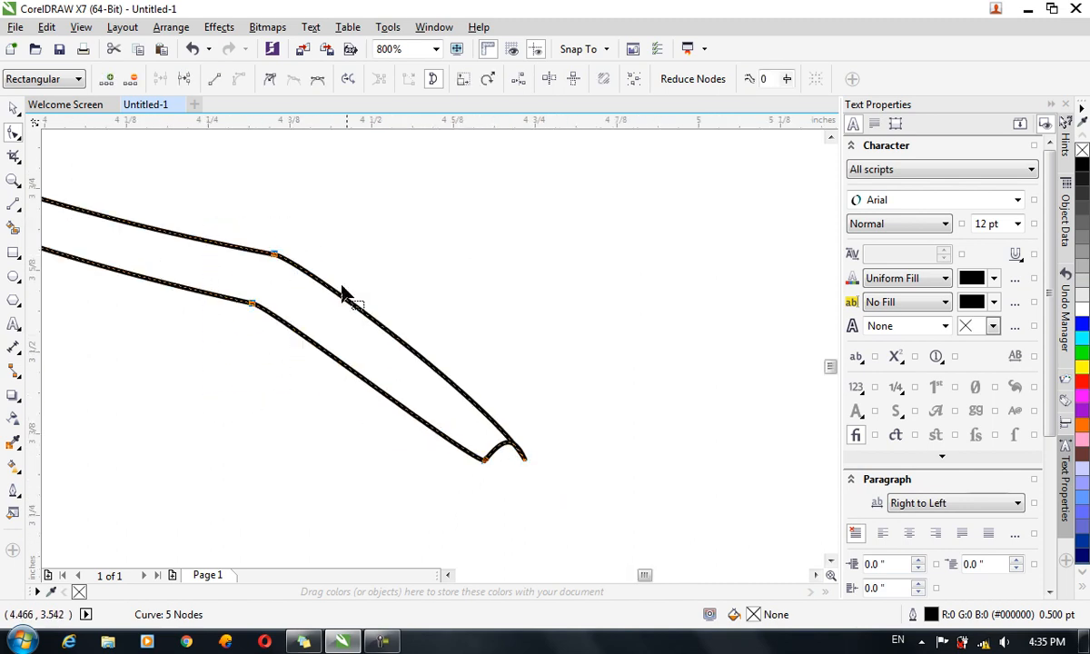
drag(394, 338, 439, 326)
key(ctrl+z)
drag(276, 223, 247, 376)
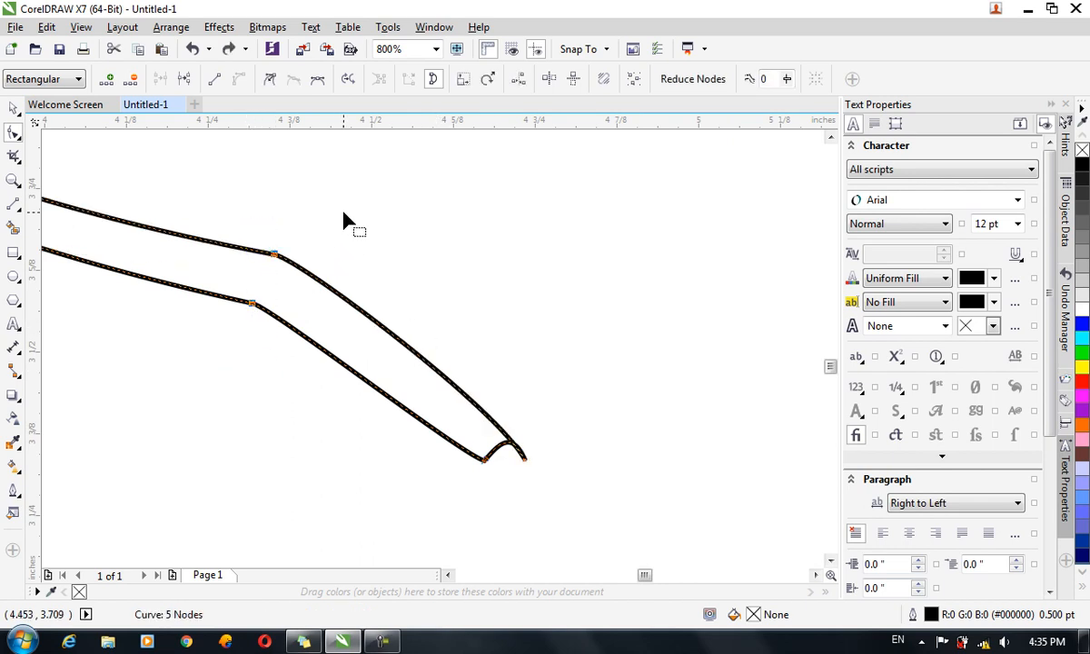
click(273, 79)
drag(561, 339, 469, 535)
drag(397, 345, 488, 347)
drag(375, 398, 483, 400)
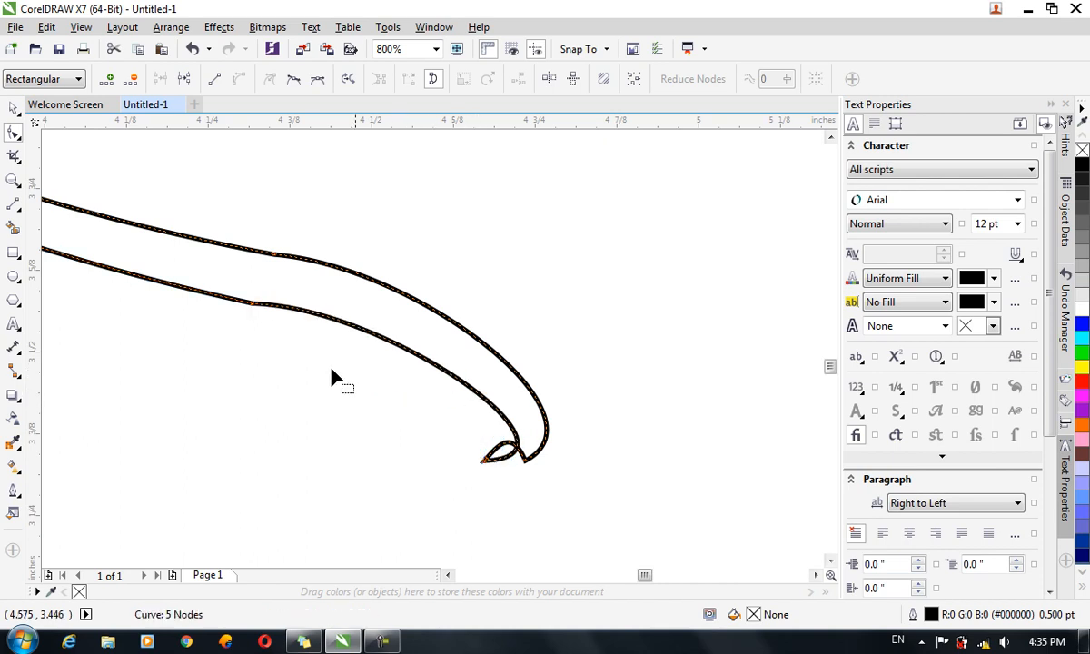
click(495, 463)
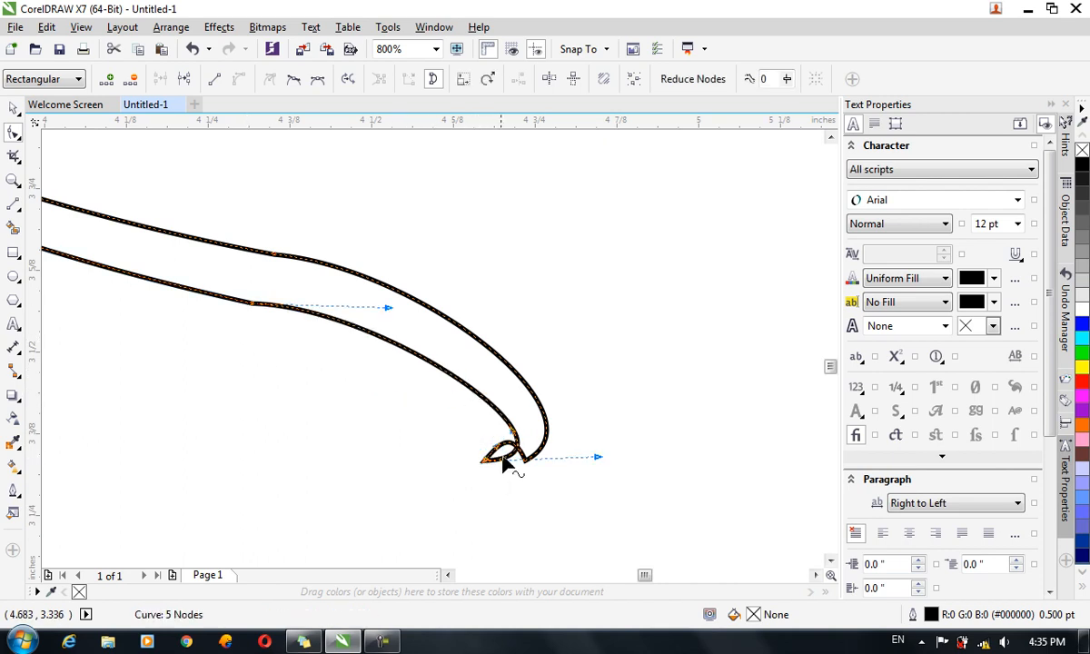
drag(503, 450, 516, 477)
- Undo the edge bowing, the cusp conversion and the end-node alignment on the stem
key(ctrl+z)
key(ctrl+z)
key(ctrl+z)
key(ctrl+z)
key(ctrl+z)
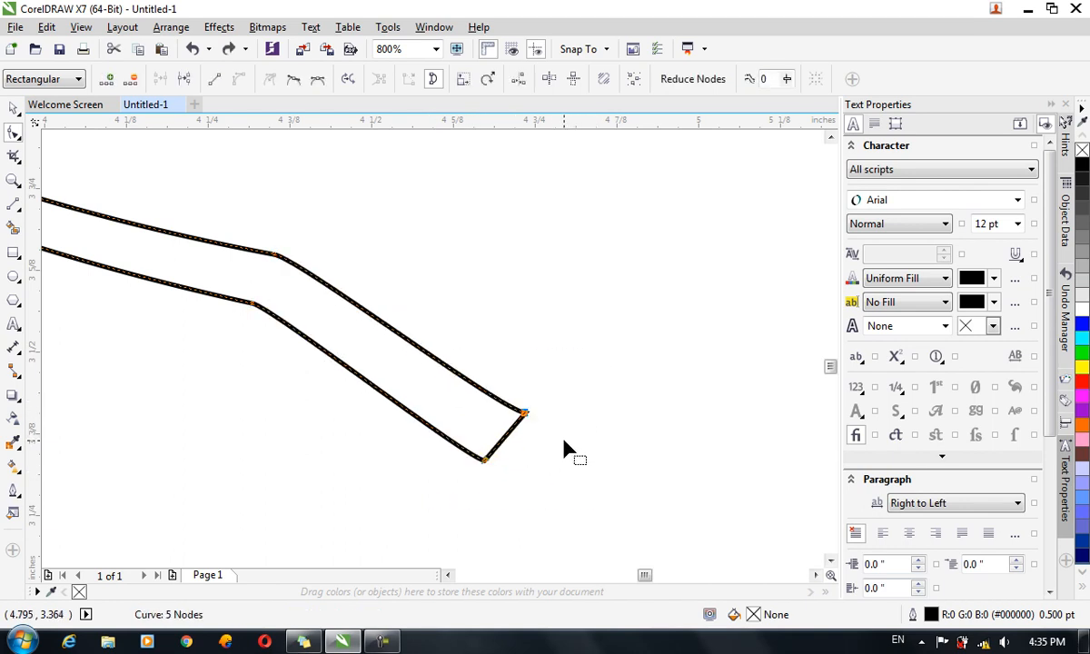
- Try to bow the extension's upper edge outward with the bend nodes as they are, and undo the distortion
drag(579, 521, 281, 285)
drag(422, 352, 452, 343)
key(ctrl+z)
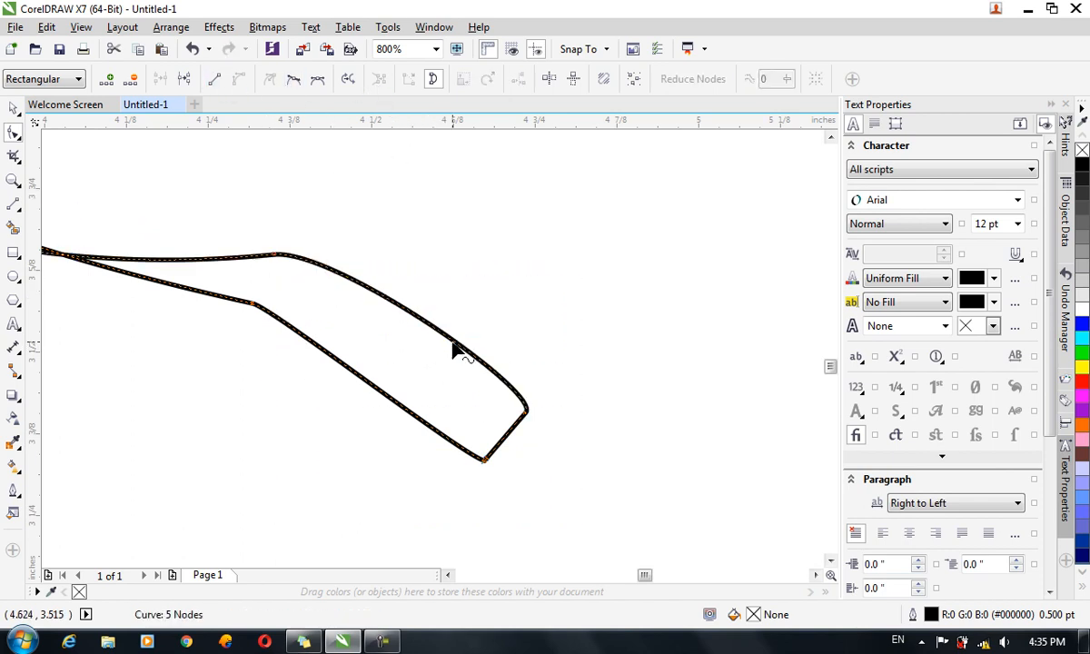
scroll(458, 348, down, 2)
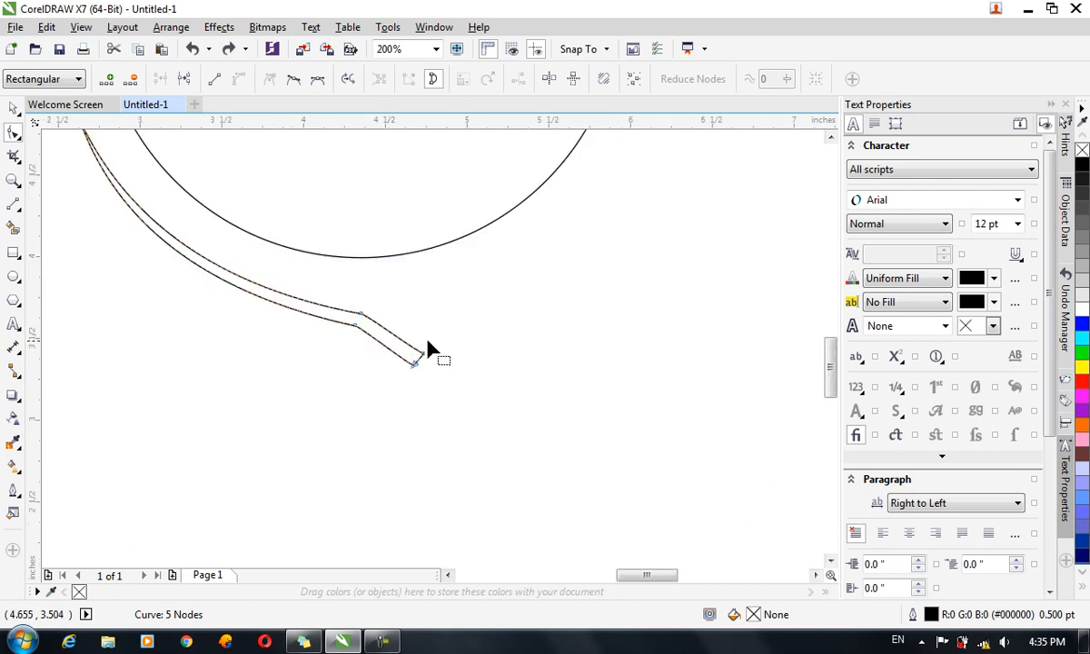
drag(404, 345, 412, 345)
- Make the two bend nodes cusps and bow the extension's upper edge outward
drag(366, 293, 343, 347)
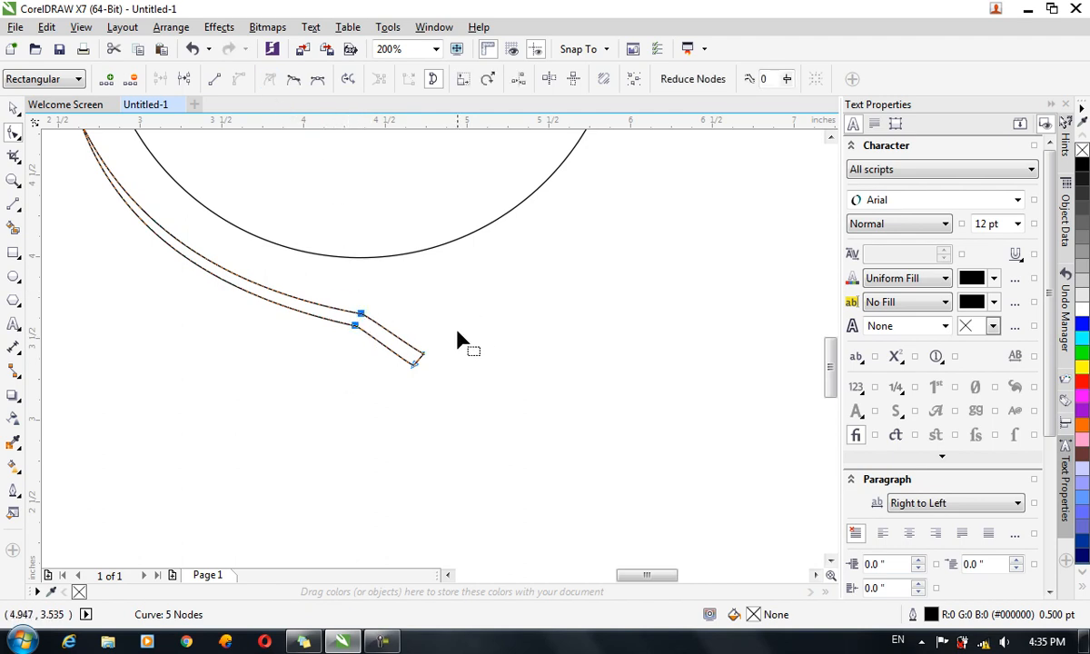
drag(455, 338, 422, 333)
scroll(426, 338, up, 1)
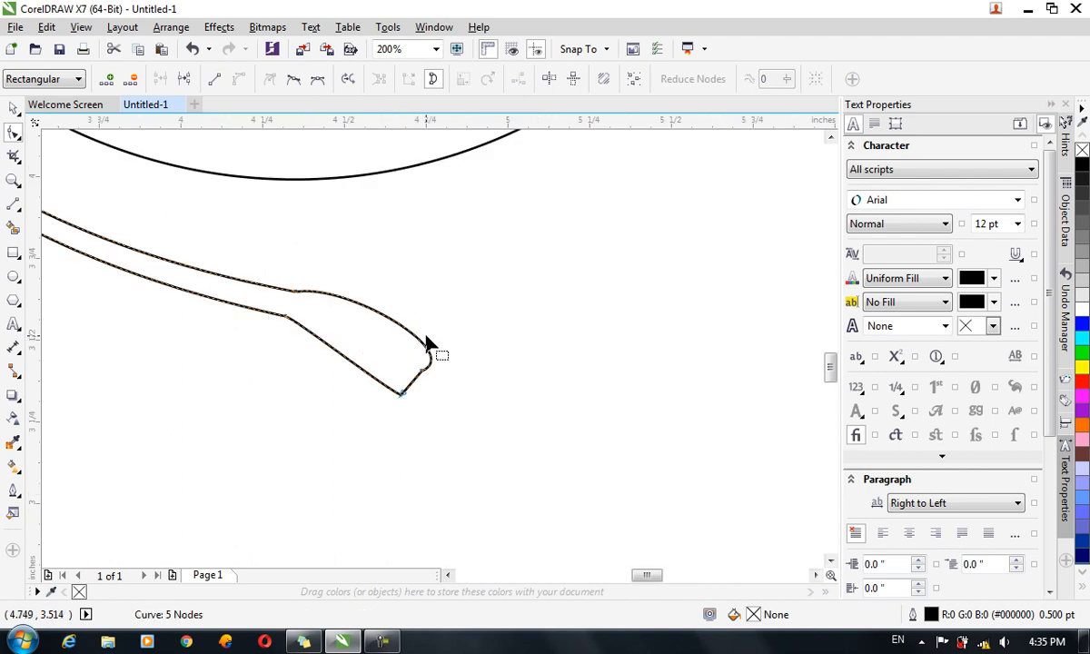
- Move the stem's two end nodes farther down and bow the extension's lower edge parallel to the upper one
drag(442, 398, 385, 363)
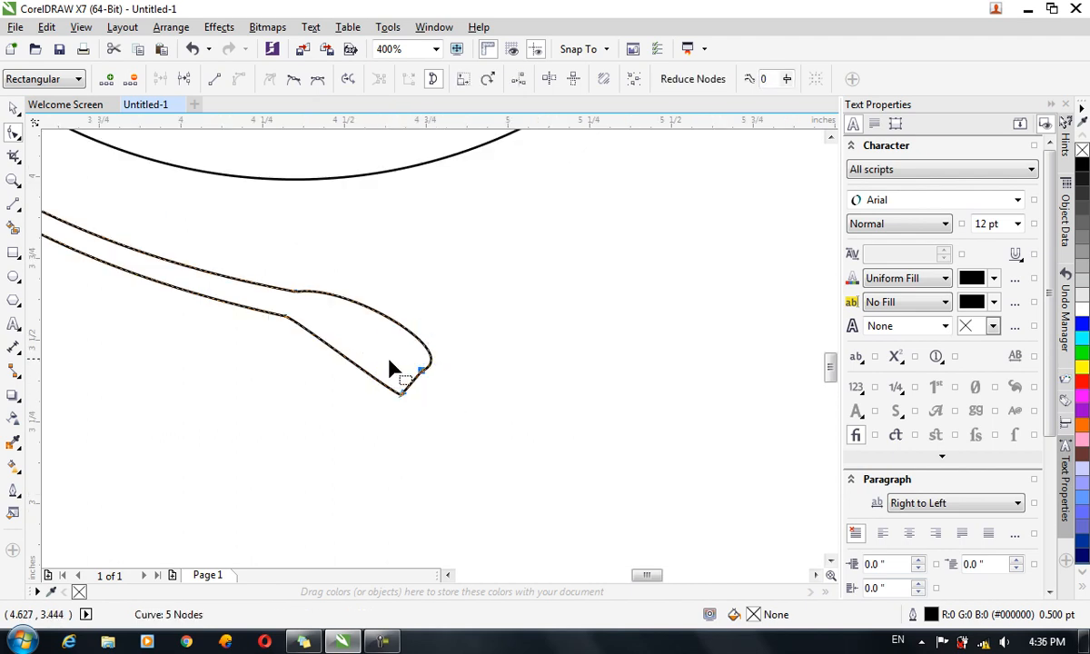
drag(482, 384, 451, 457)
scroll(451, 457, down, 2)
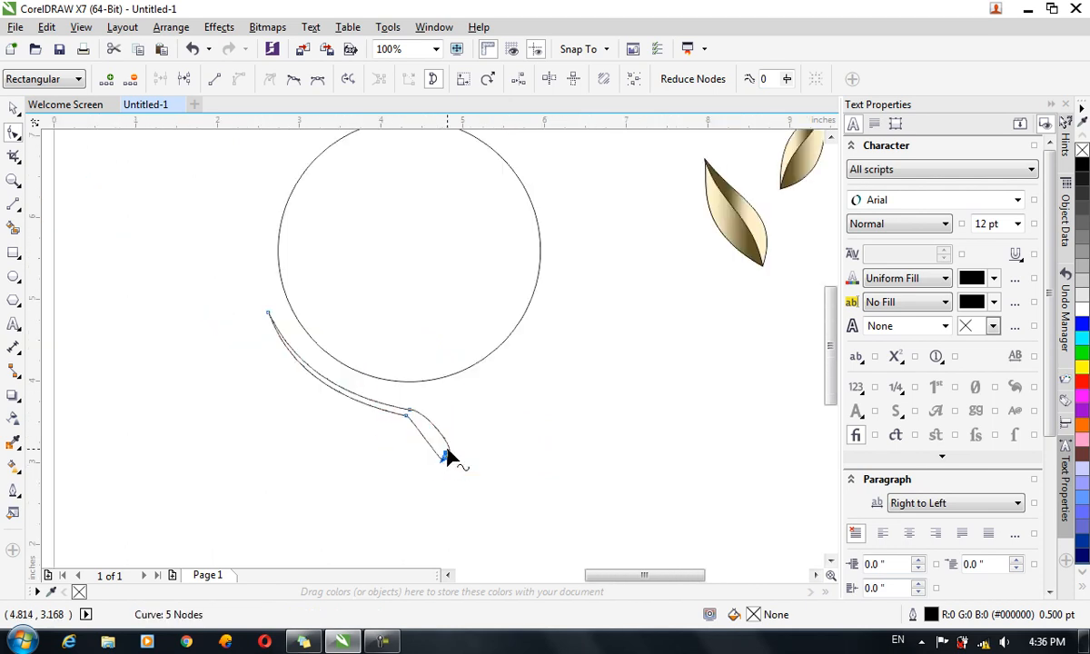
scroll(448, 457, up, 1)
drag(406, 441, 423, 434)
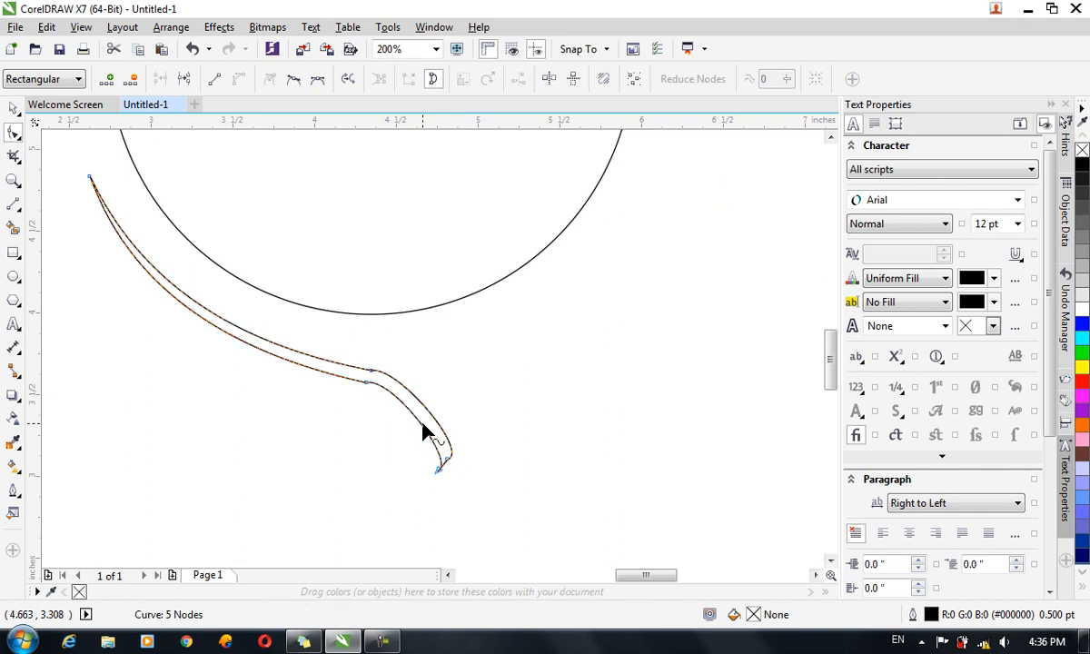
- Align the stem's two end nodes horizontally and convert the short segment between them to a straight line
drag(483, 536, 378, 441)
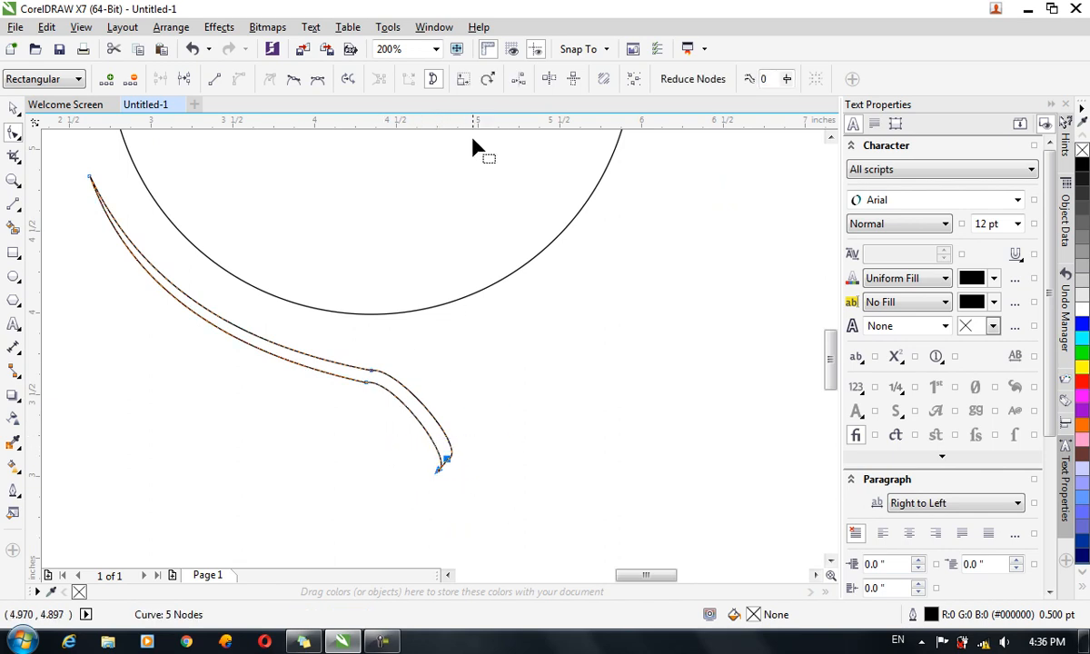
click(518, 79)
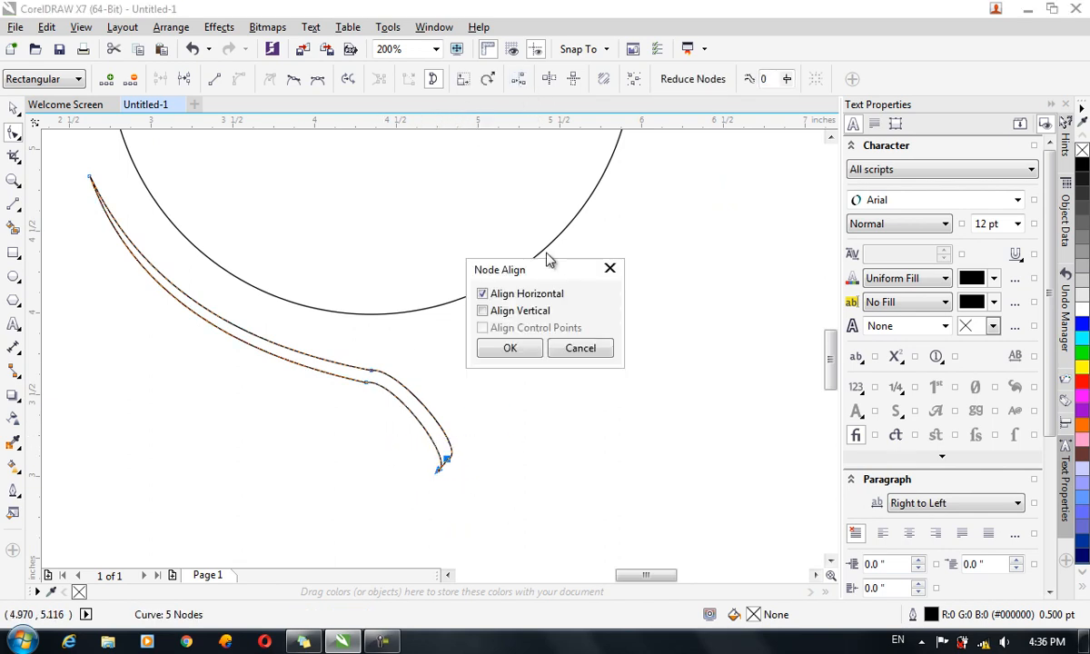
click(511, 349)
scroll(445, 481, up, 1)
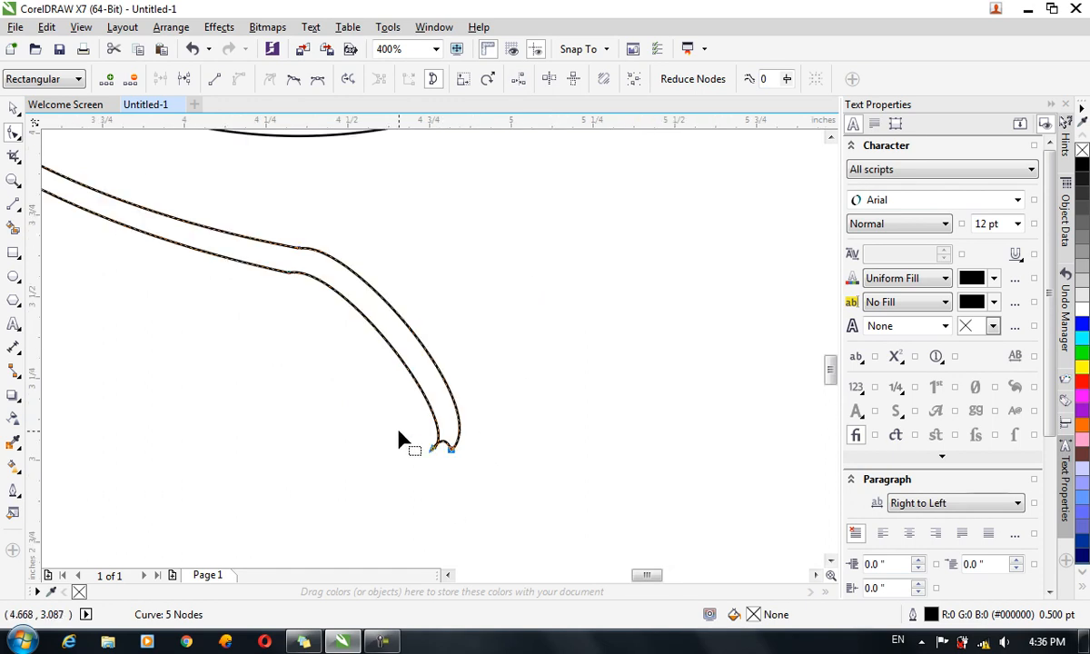
click(218, 80)
key(ctrl+z)
click(470, 454)
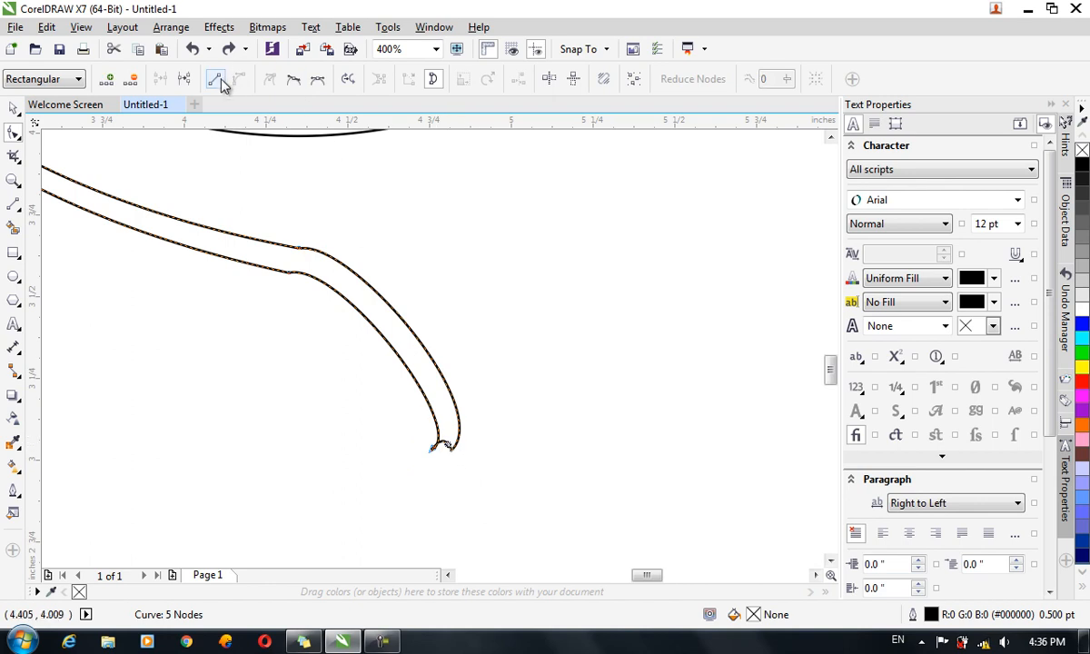
click(221, 79)
- Adjust the curve handles of the stem extension's lower edge at its end and bend nodes so it runs smoothly into the tip
click(571, 386)
click(445, 448)
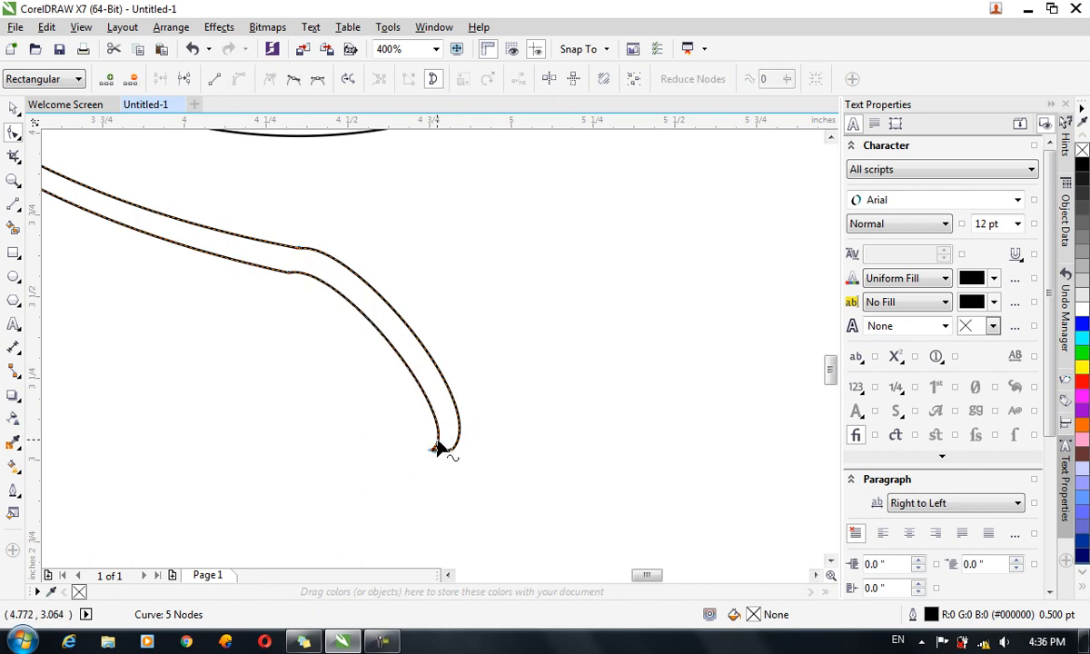
click(434, 450)
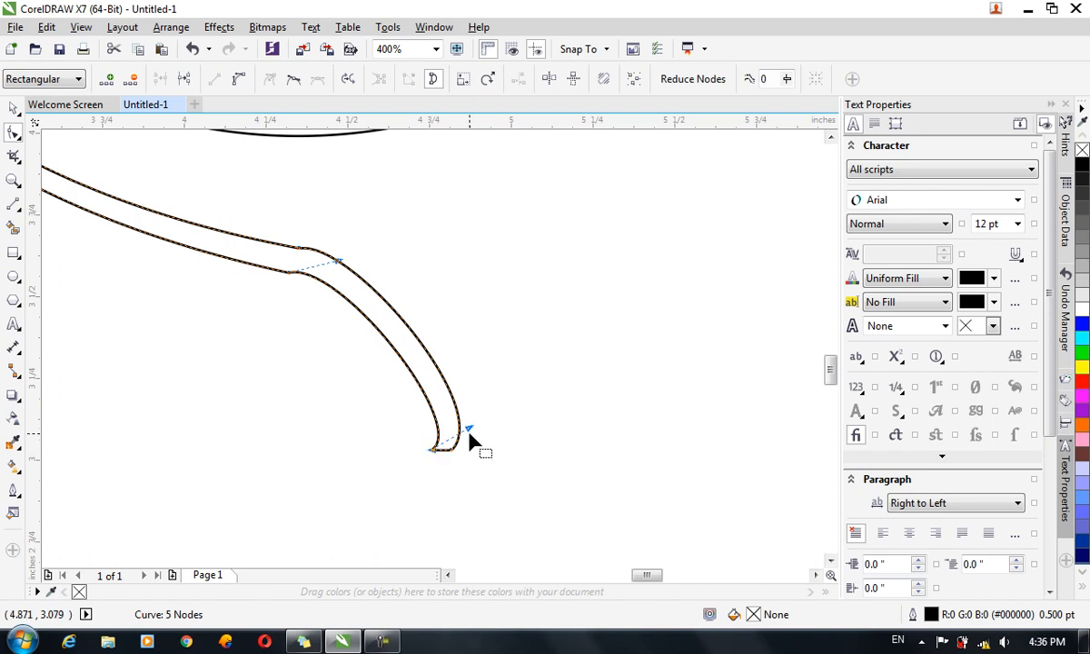
drag(469, 430, 439, 408)
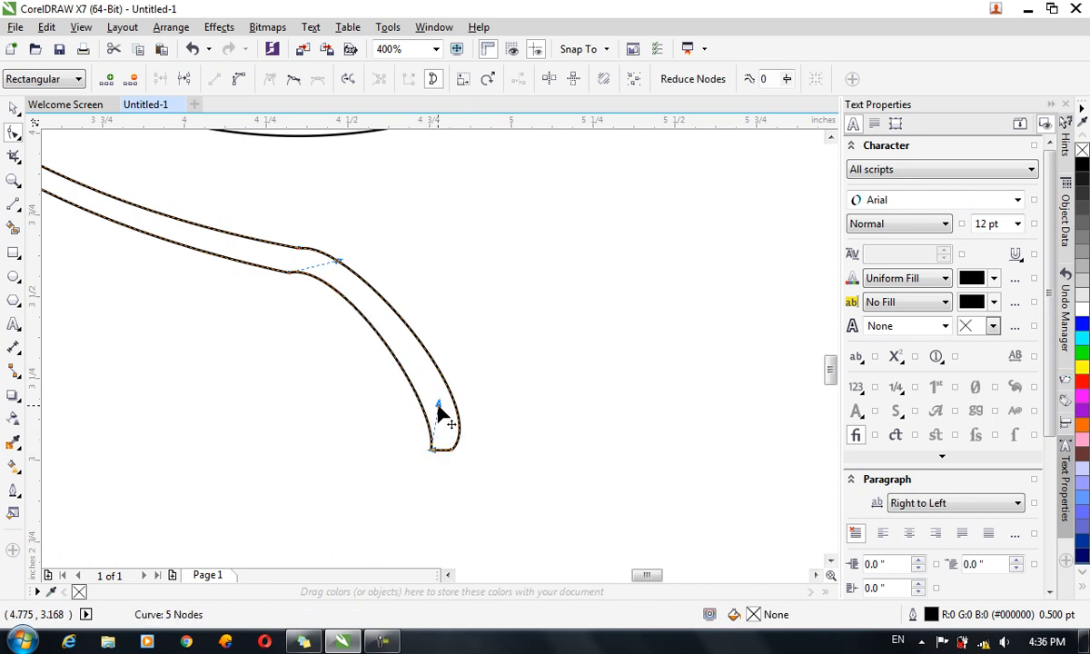
drag(337, 263, 334, 290)
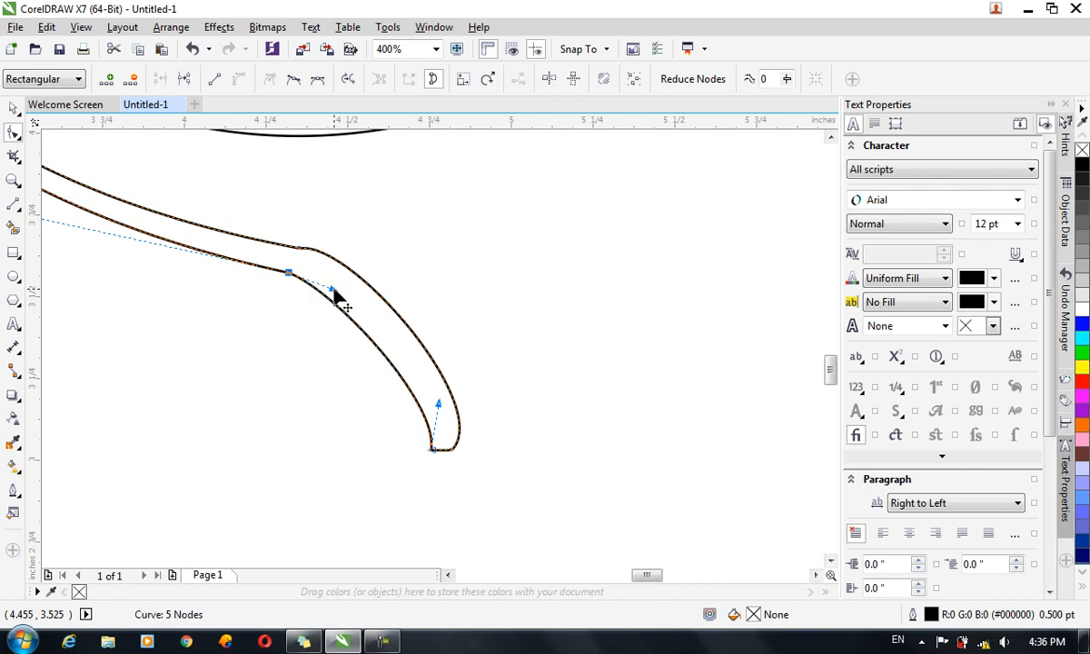
- Adjust the curve handles of the stem extension's upper edge so it runs parallel to the lower edge
click(452, 450)
drag(497, 416, 467, 409)
mouse_move(349, 242)
mouse_down()
mouse_move(333, 252)
mouse_move(338, 262)
mouse_up()
scroll(420, 281, down, 2)
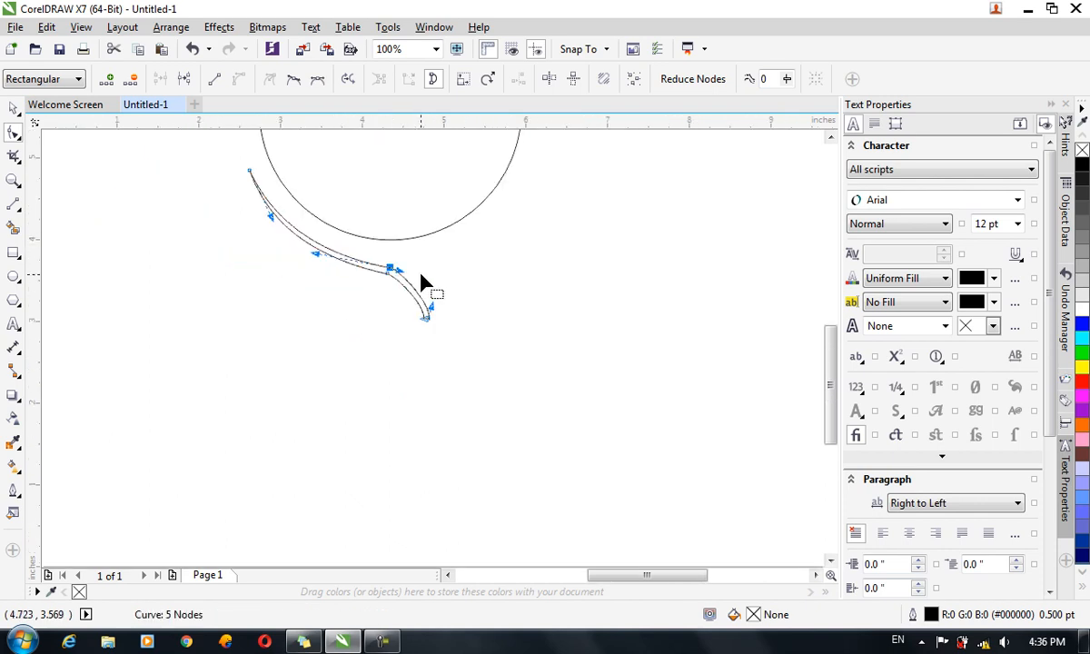
- Fill the finished stem with dark brown #663333
click(14, 108)
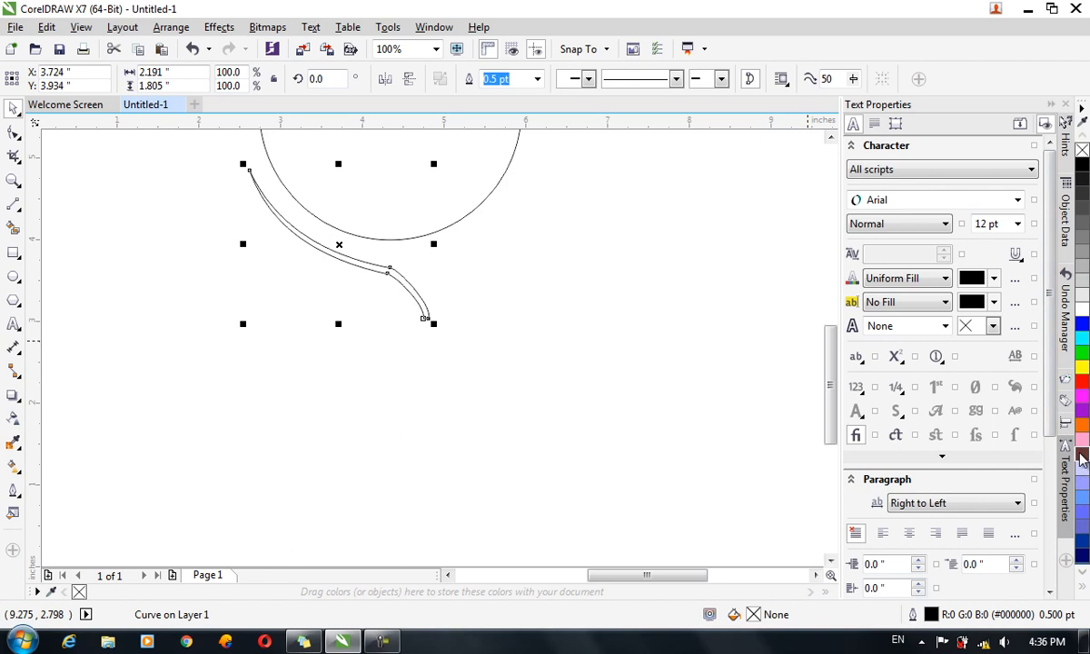
click(1082, 454)
scroll(469, 289, up, 1)
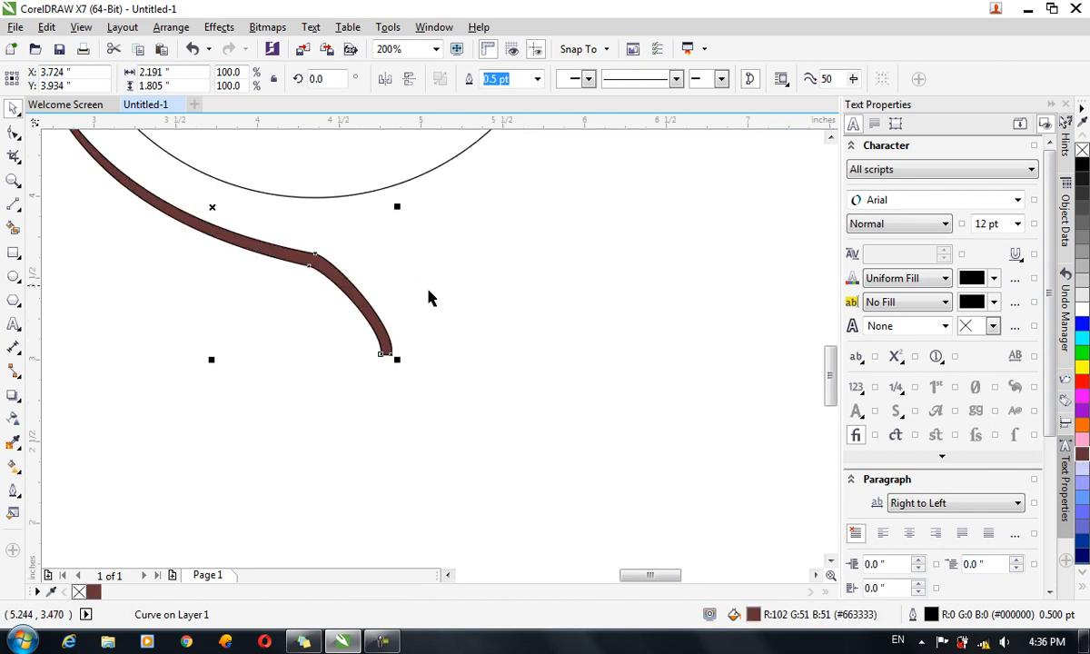
scroll(257, 238, down, 2)
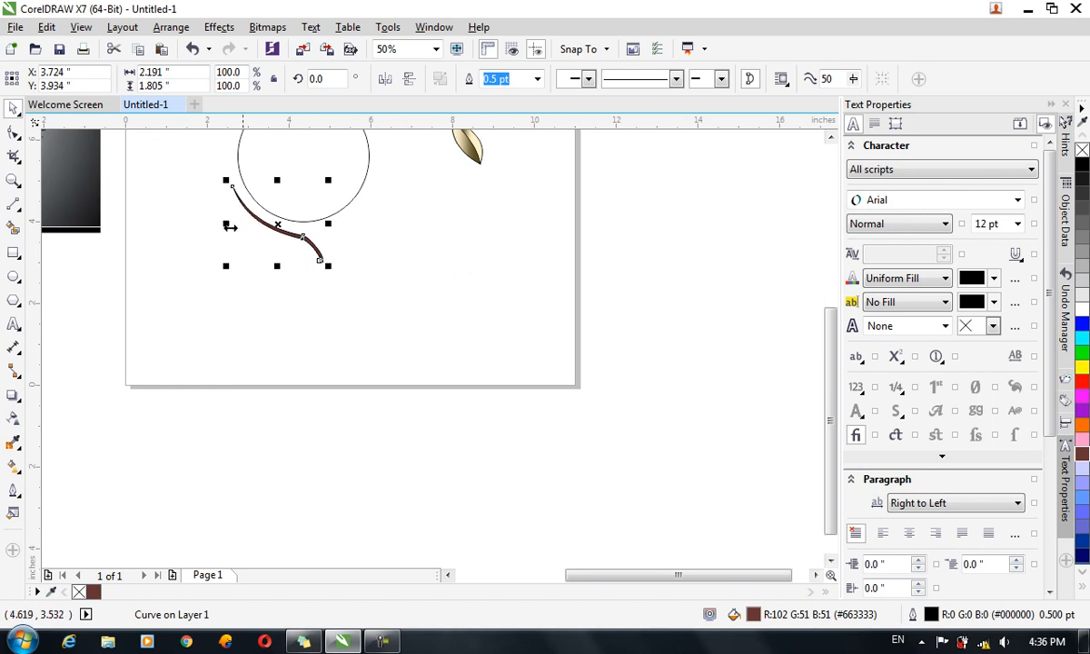
- Place a horizontally mirrored copy of the stem beside the original so their lower tips meet, and group both stems
click(385, 81)
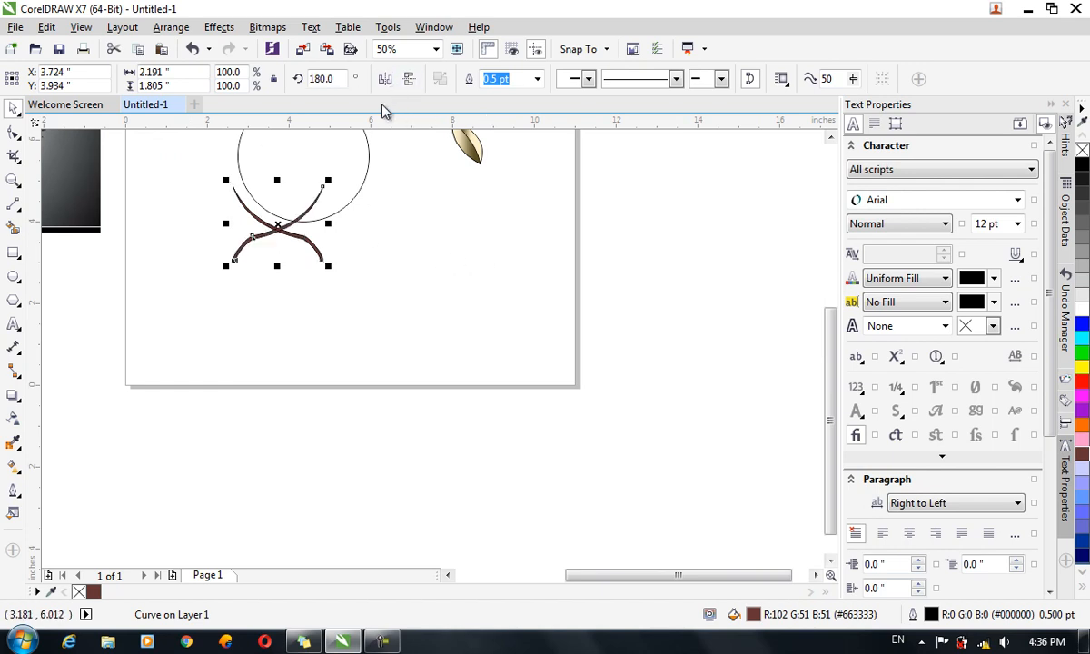
drag(261, 235, 348, 234)
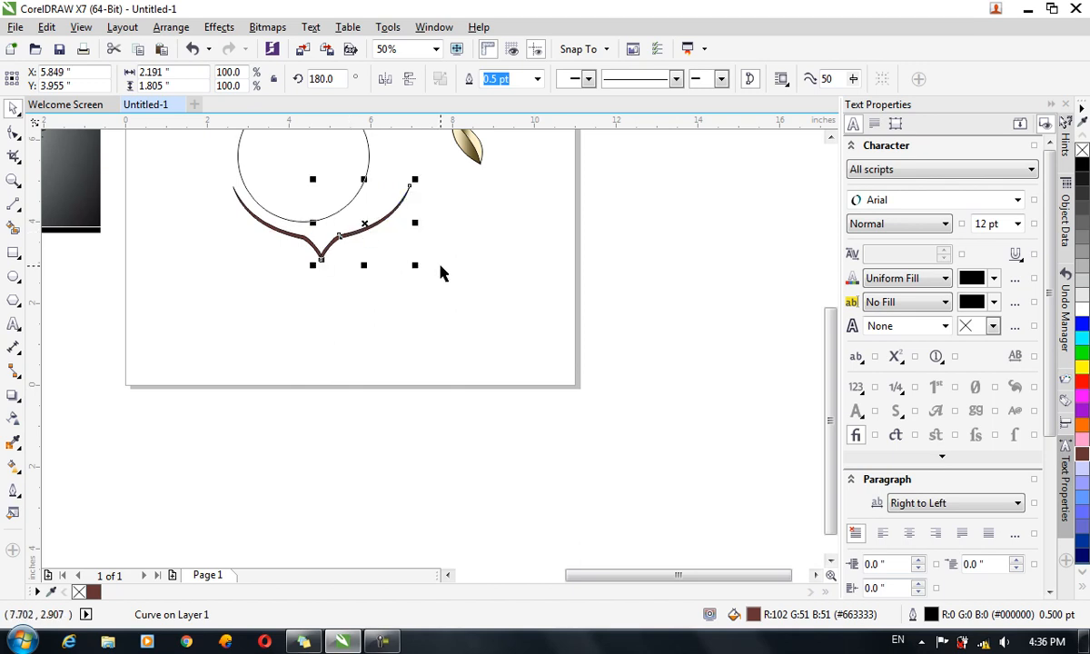
drag(475, 308, 184, 164)
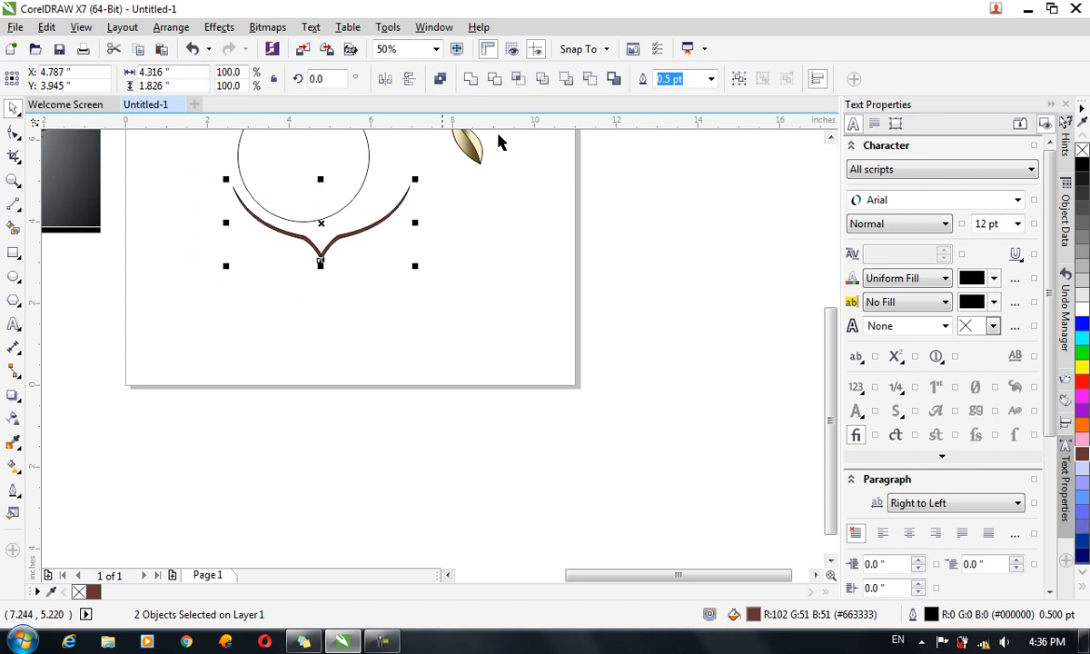
click(738, 78)
- Stretch the grouped stems upward to about 2.5 inches tall
drag(321, 179, 321, 152)
scroll(345, 164, down, 1)
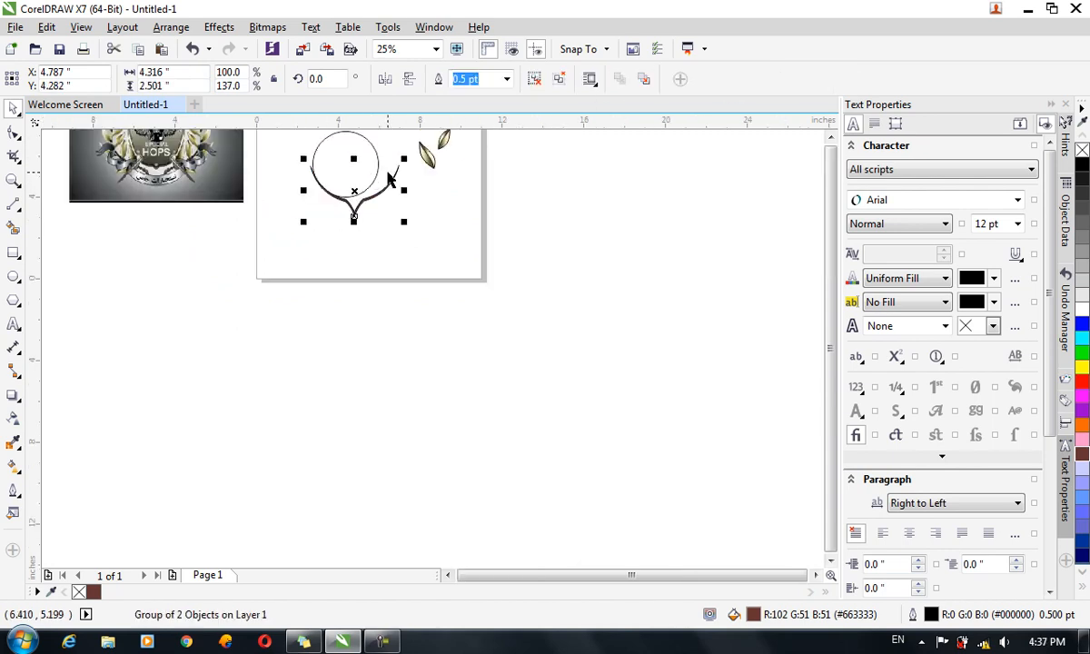
scroll(327, 157, up, 1)
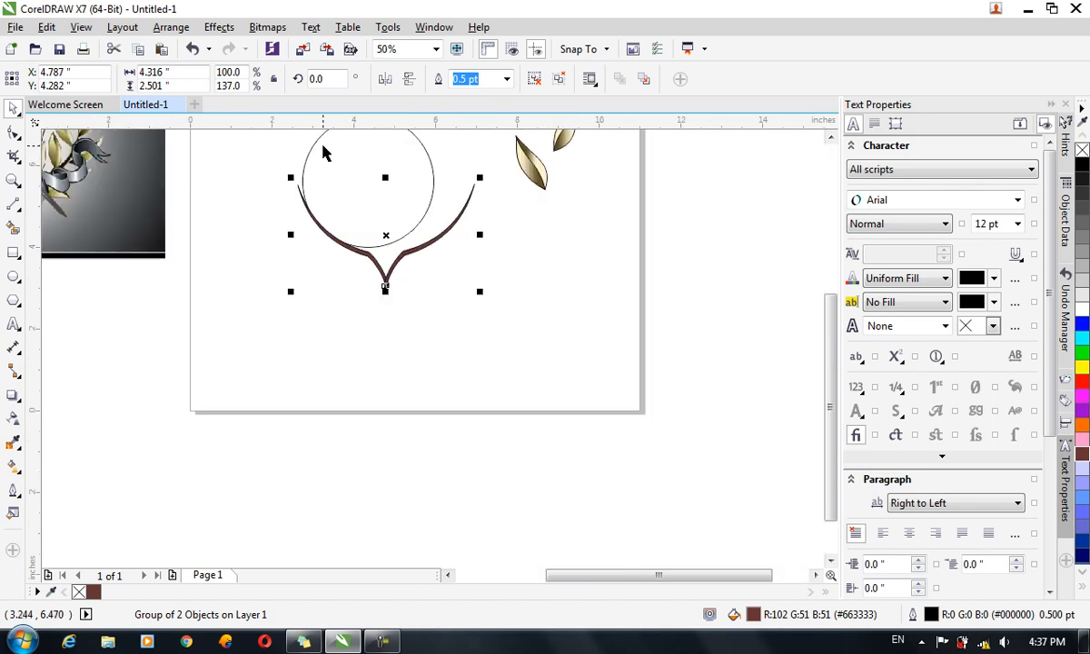
- Delete the guide circle between the stems
scroll(324, 153, up, 1)
click(479, 201)
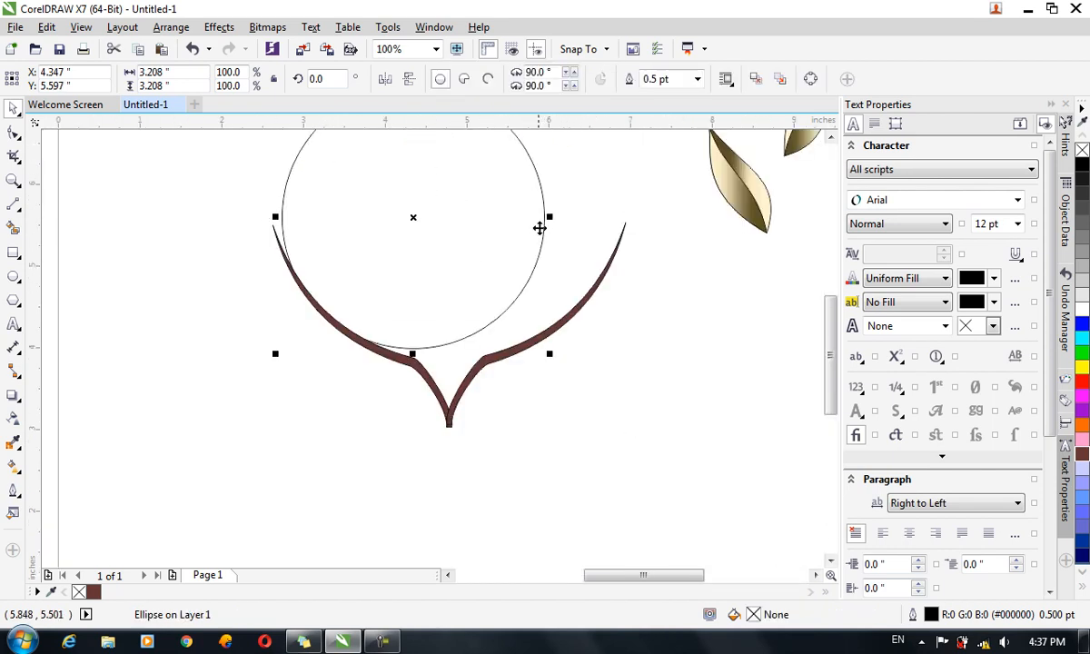
key(Delete)
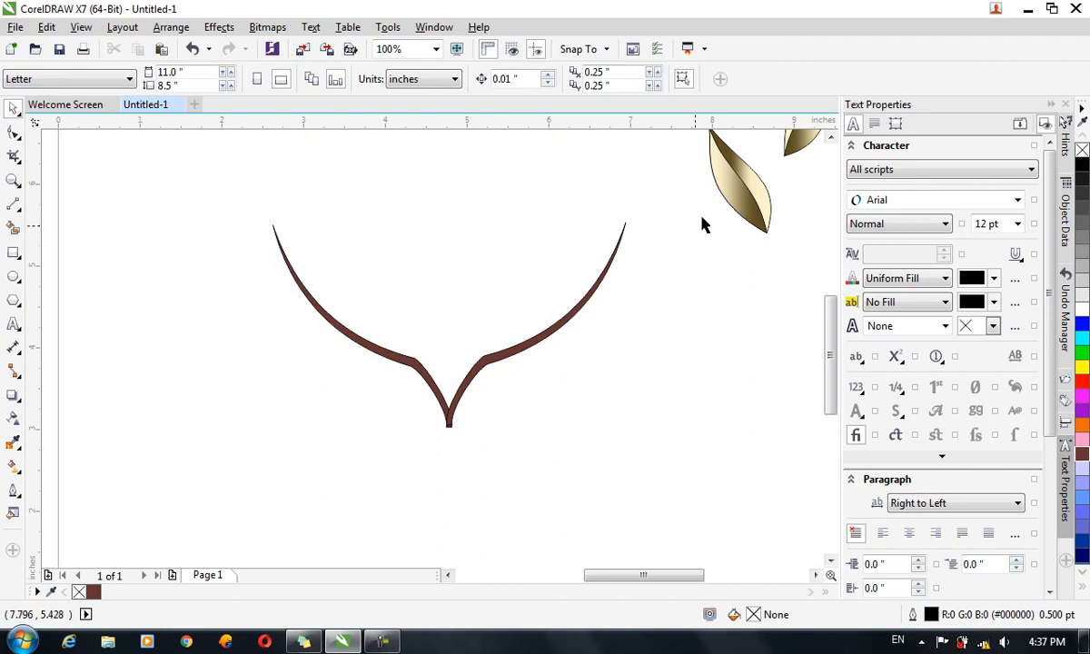
- Move the large gradient leaf to the lower part of the right stem, shrink it to 63.6% and turn it more upright
drag(745, 205, 466, 278)
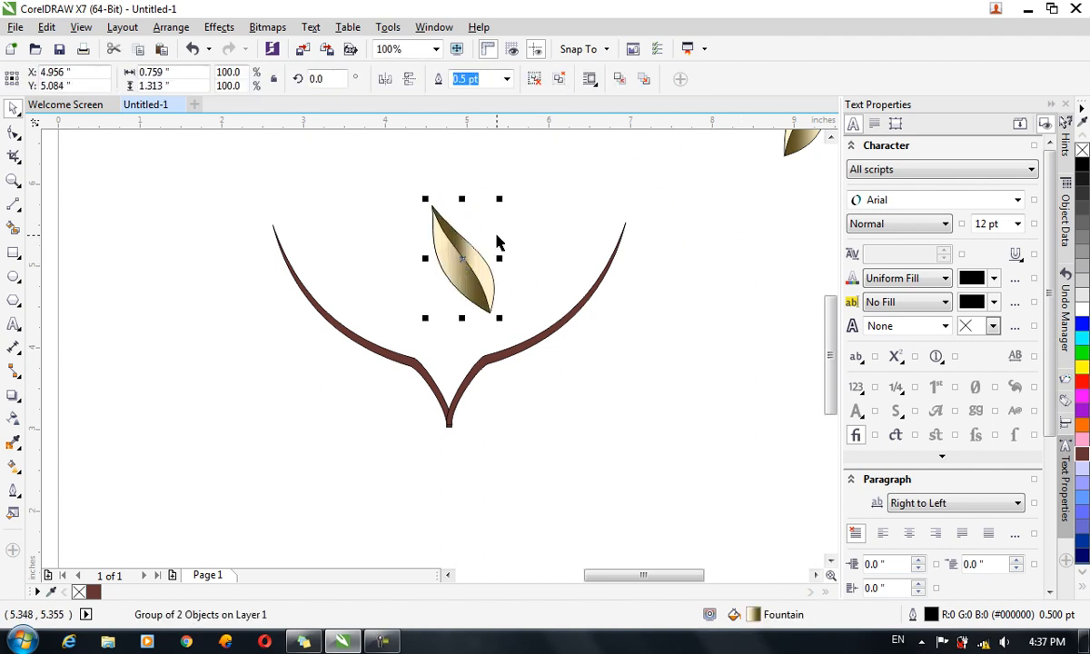
drag(427, 199, 496, 224)
click(468, 238)
- Copy the leaf farther up the right stem, shrink the copy to 53.3% and rotate it to 336.597°
drag(466, 274, 563, 285)
drag(577, 234, 591, 264)
click(561, 256)
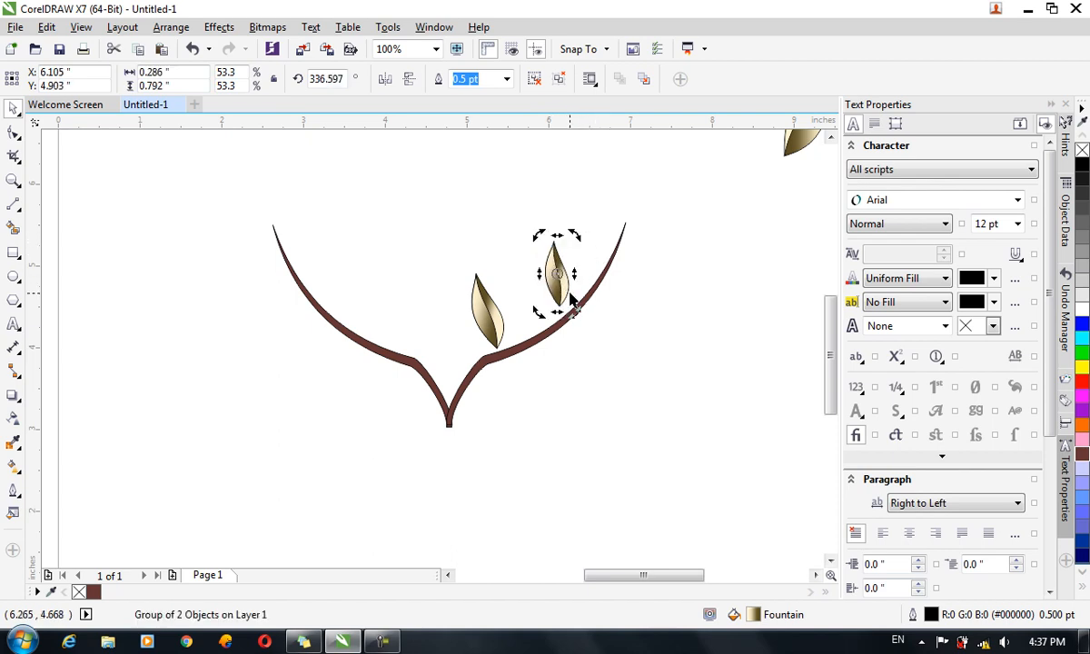
click(568, 293)
scroll(564, 300, down, 2)
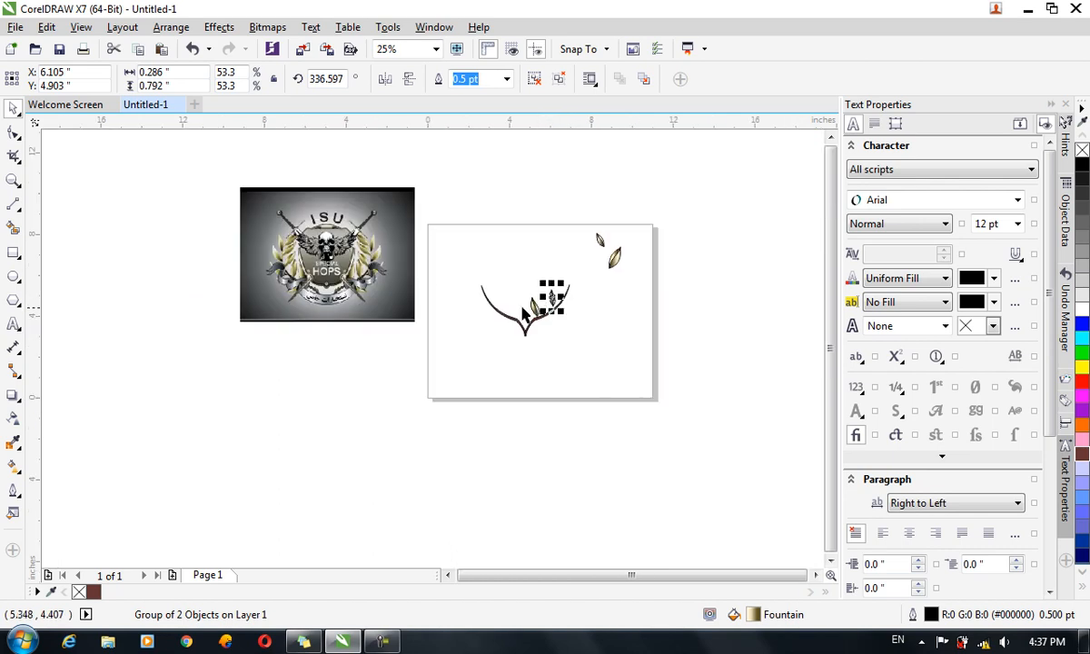
- Rotate the lowest leaf on the right stem clockwise to 316.459°
scroll(363, 259, up, 1)
click(674, 342)
click(674, 327)
drag(691, 307, 699, 335)
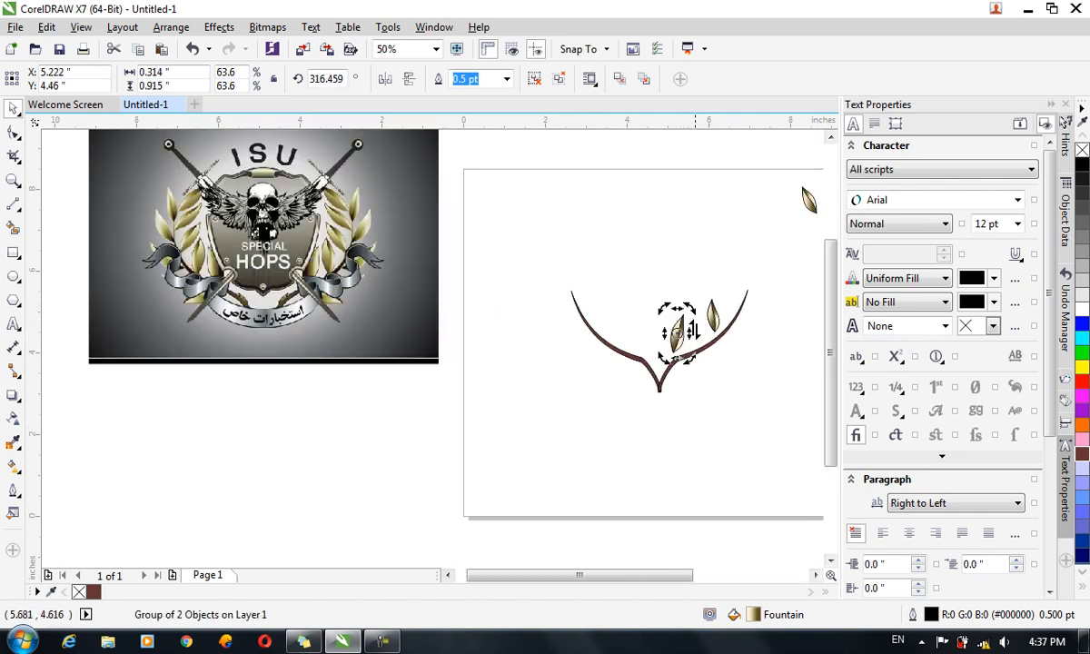
click(715, 322)
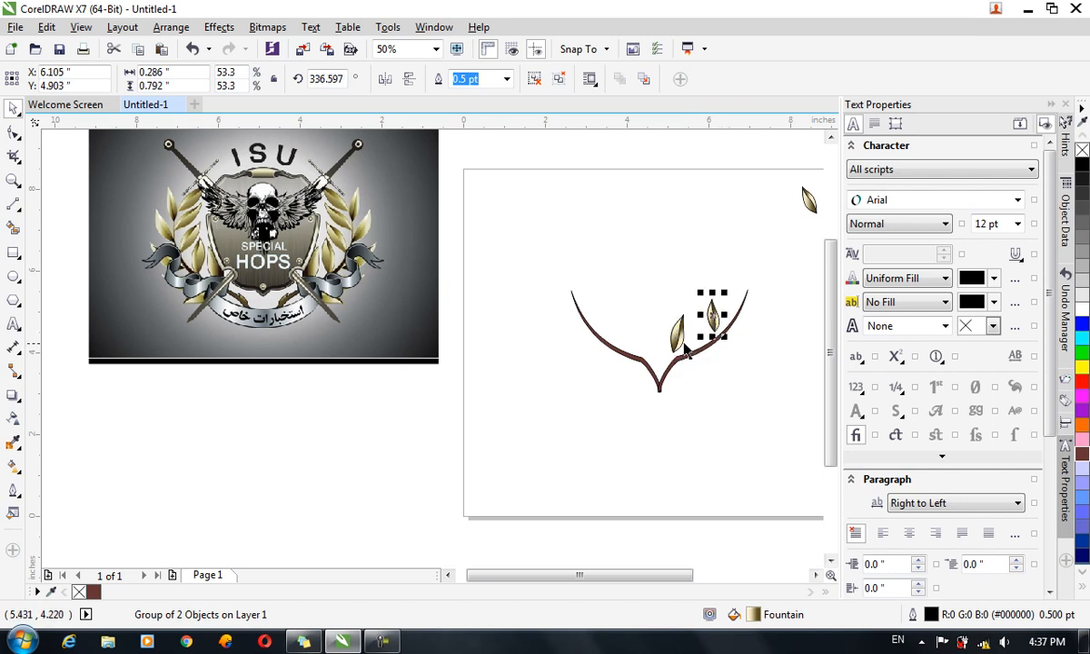
click(677, 341)
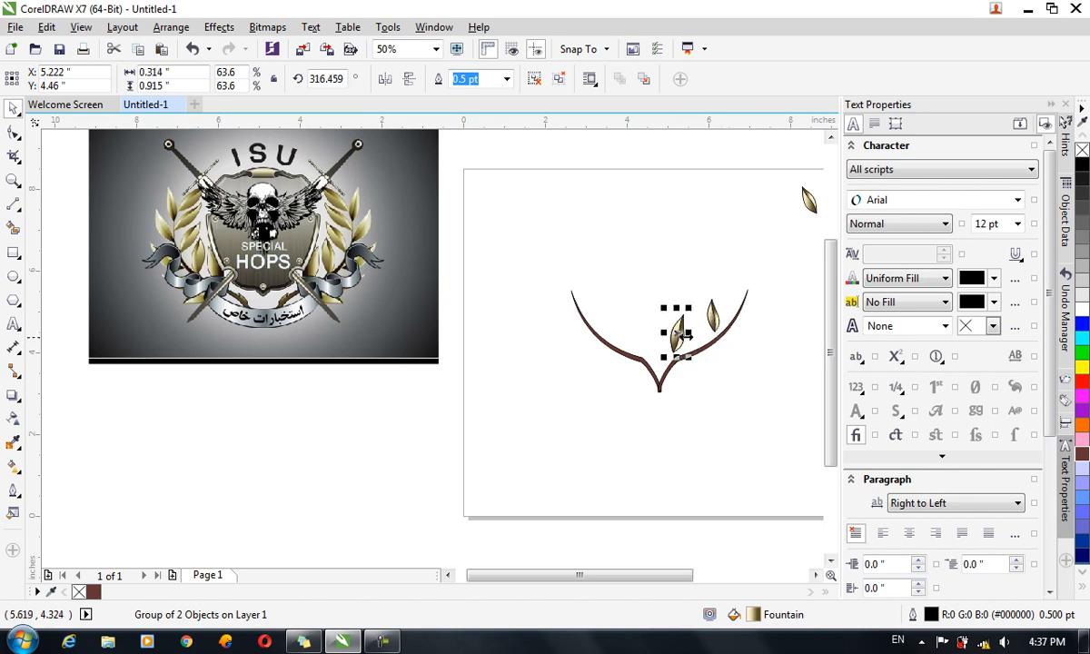
- Copy the lowest leaf into the gap before the second leaf and nudge the copy slightly left
drag(681, 332, 701, 326)
right_click(701, 327)
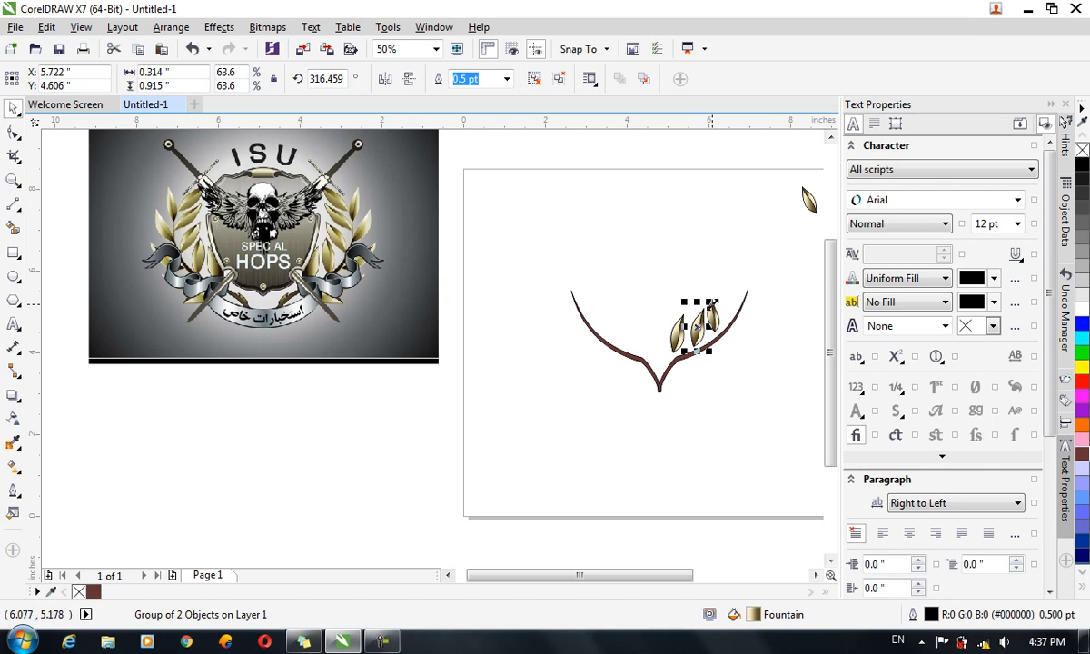
key(Left)
key(Left)
key(Left)
- Move the spare small leaf to the upper right stem, shrink it to 42.2% and rotate it to 163.375°
drag(821, 200, 723, 300)
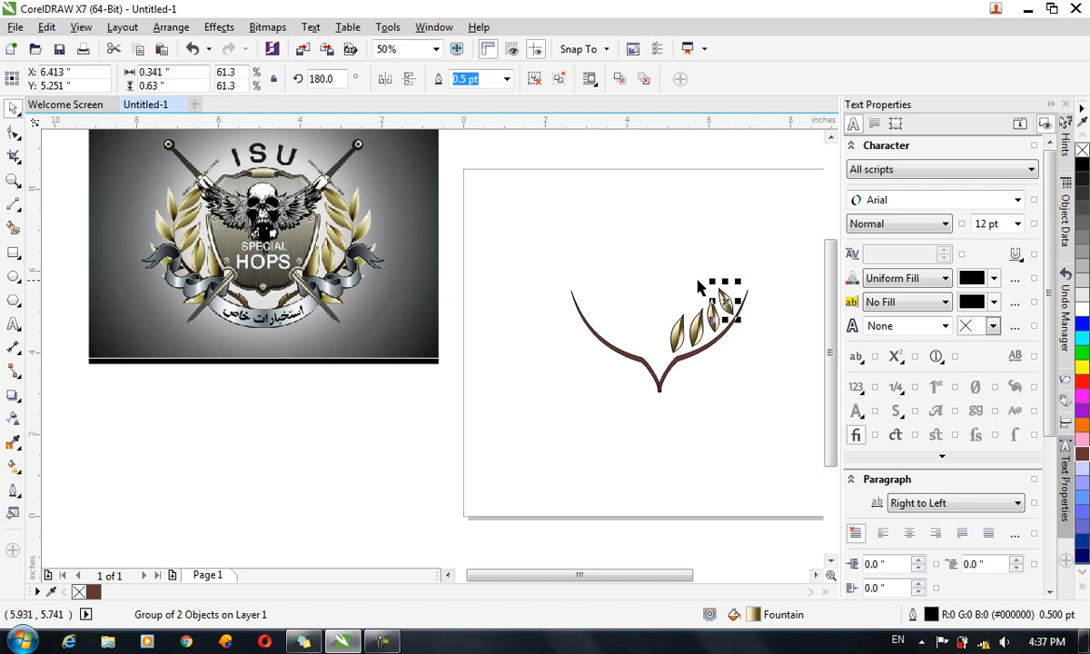
scroll(725, 281, up, 2)
drag(689, 302, 722, 383)
click(725, 354)
- Nudge the small leaf up and slightly left along the stem, and stretch it a little taller
key(Up)
key(Up)
key(Up)
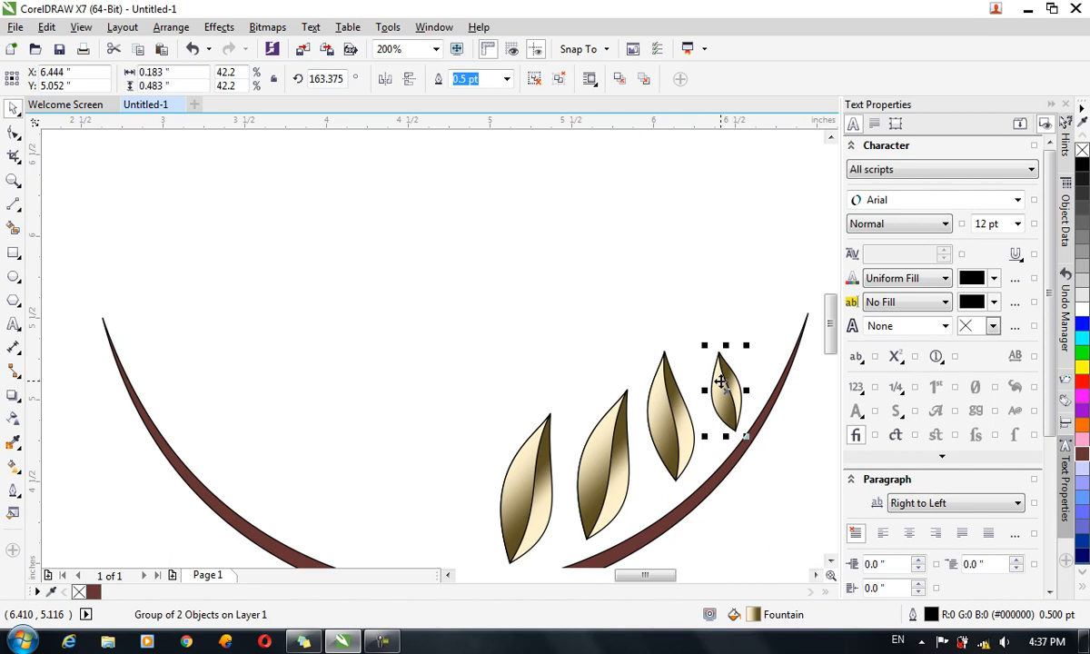
key(Left)
key(Up)
key(Up)
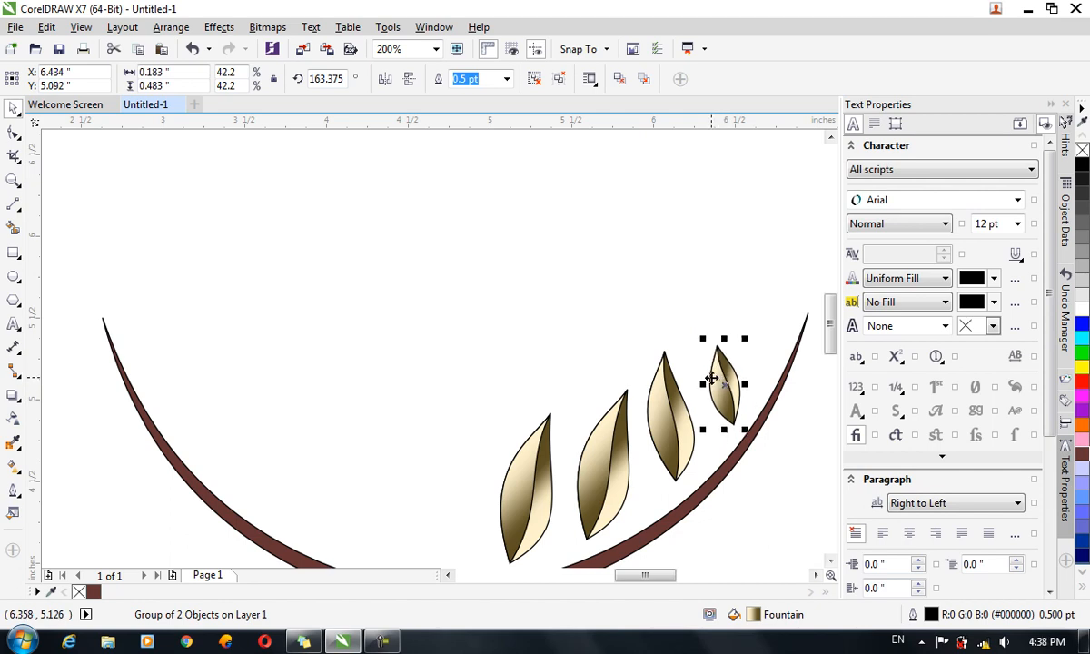
drag(724, 338, 723, 327)
- Copy the small leaf nearer the right stem's tip, mirror the copy horizontally and rotate it to 31.475°
drag(733, 377, 769, 329)
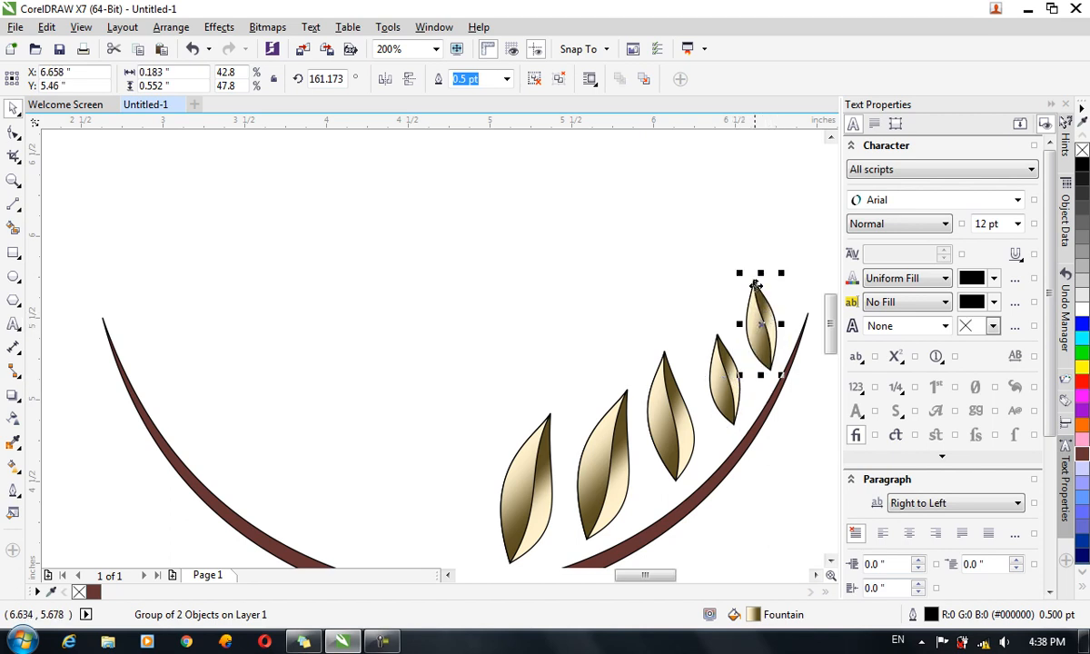
click(383, 79)
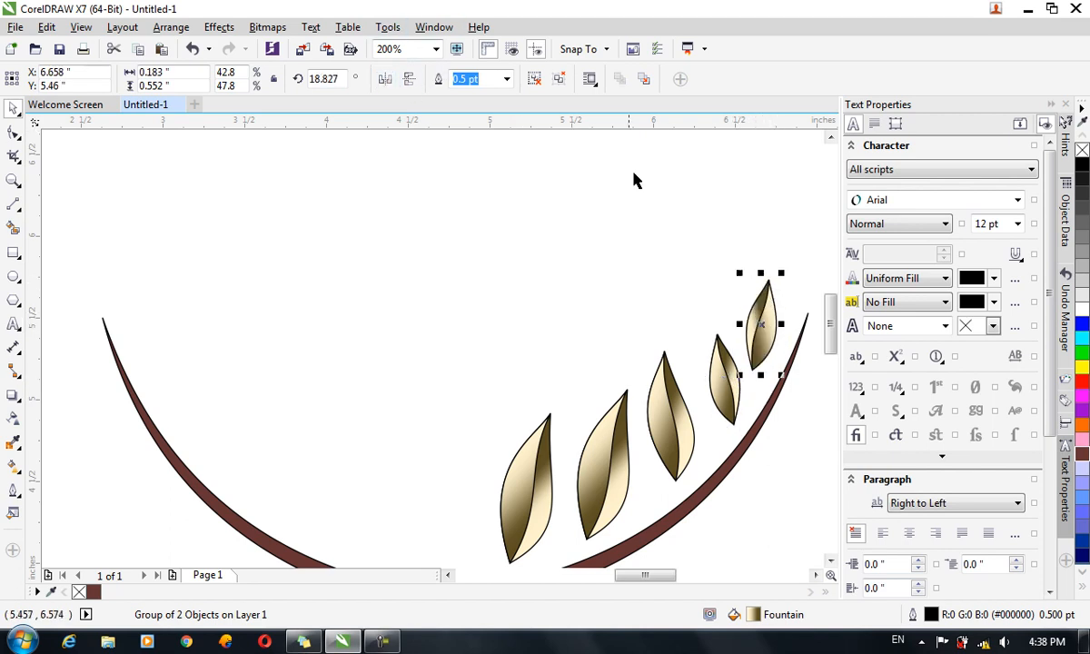
click(771, 298)
mouse_move(779, 273)
mouse_down()
mouse_move(768, 261)
mouse_move(775, 269)
mouse_up()
click(750, 244)
click(762, 291)
- Copy the uppermost leaf onto the right stem's tip and mirror the copy both horizontally and vertically
drag(764, 313, 806, 261)
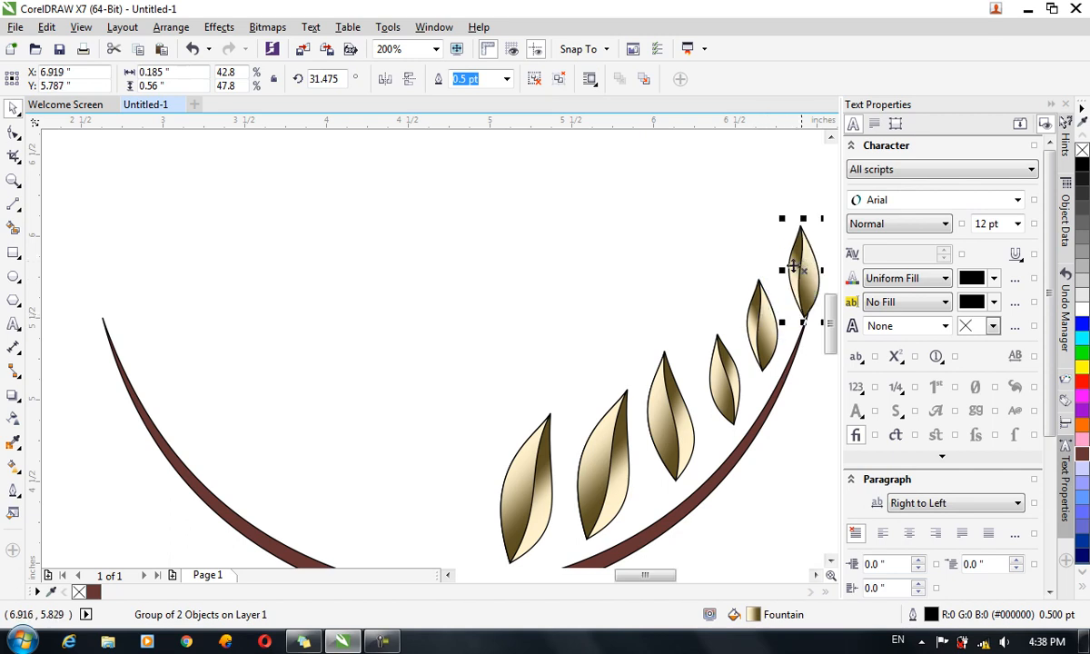
click(385, 80)
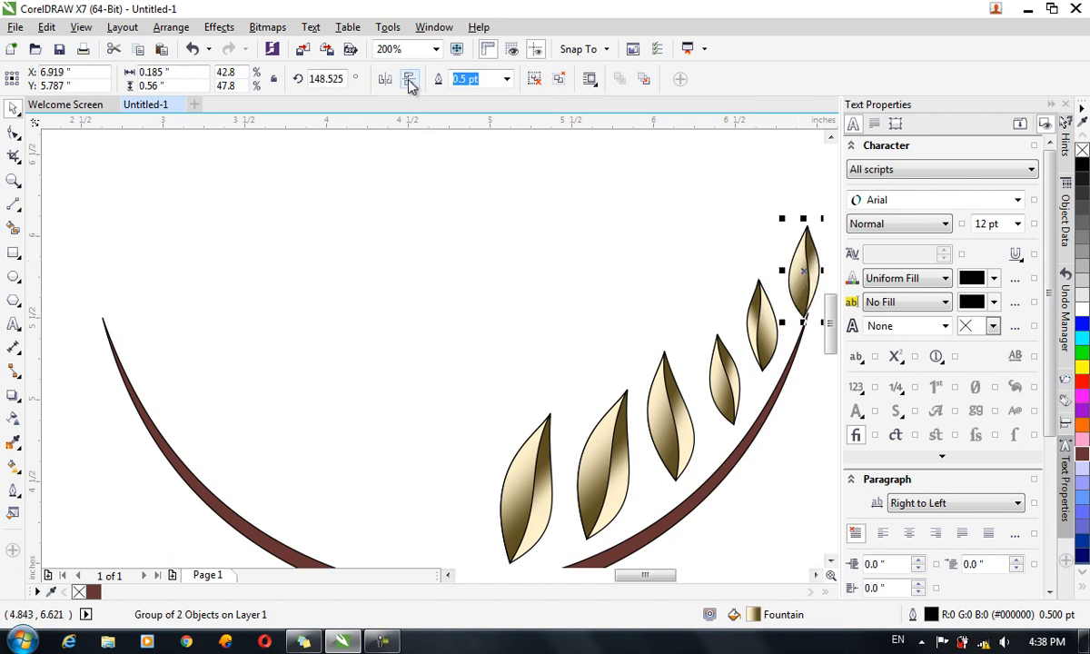
click(409, 80)
scroll(768, 292, down, 1)
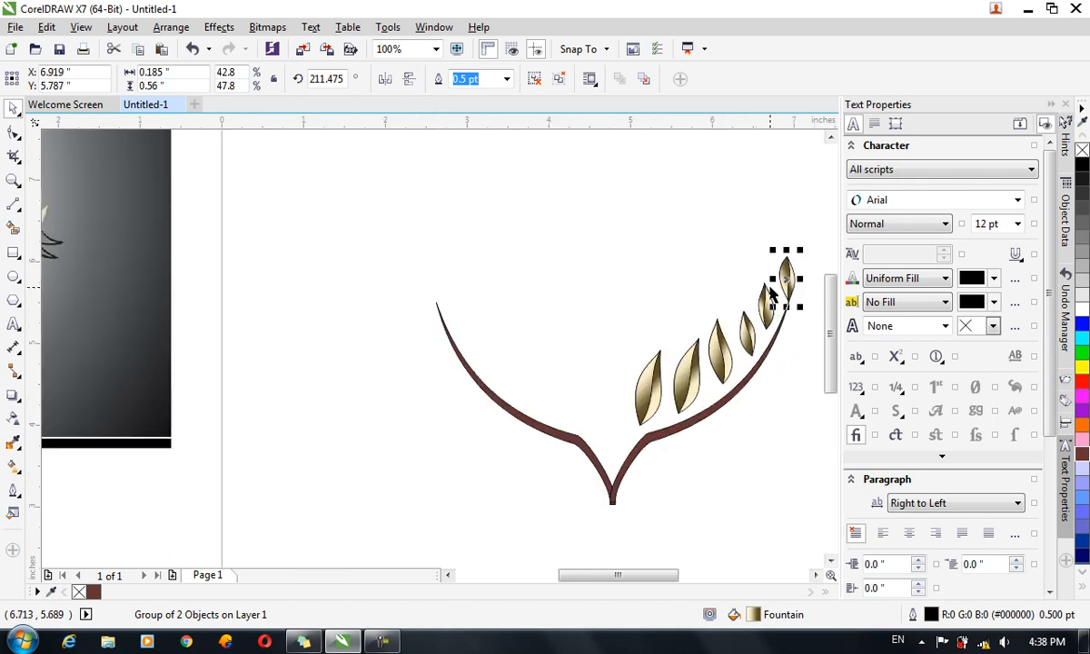
- Group the right stem's six leaves and place a horizontally mirrored copy of the group along the left stem
drag(823, 403, 730, 429)
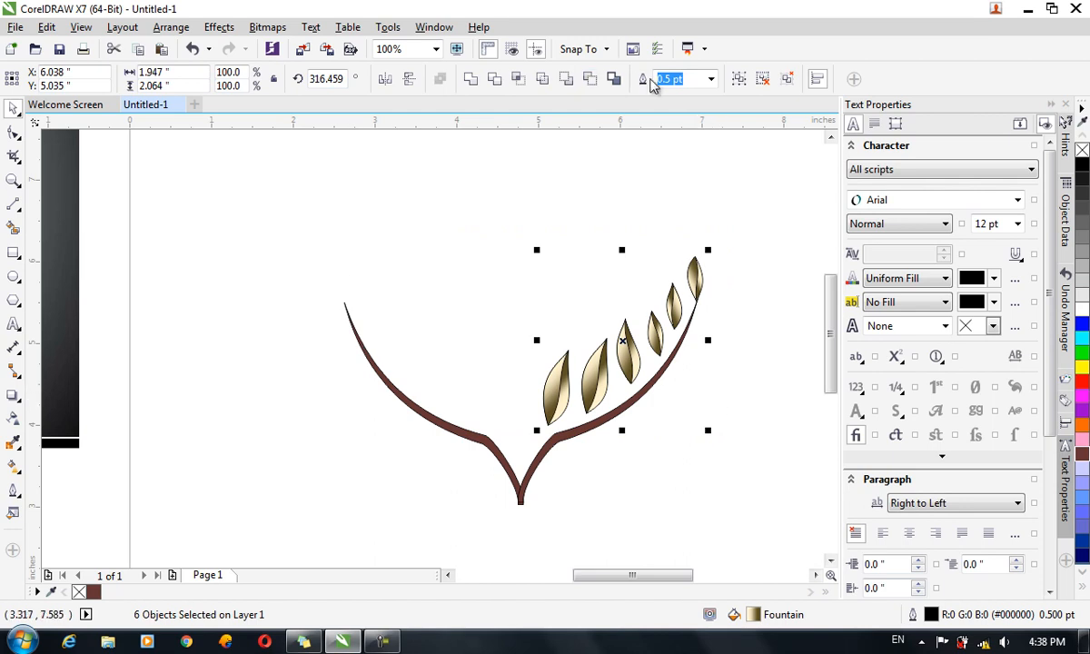
click(738, 80)
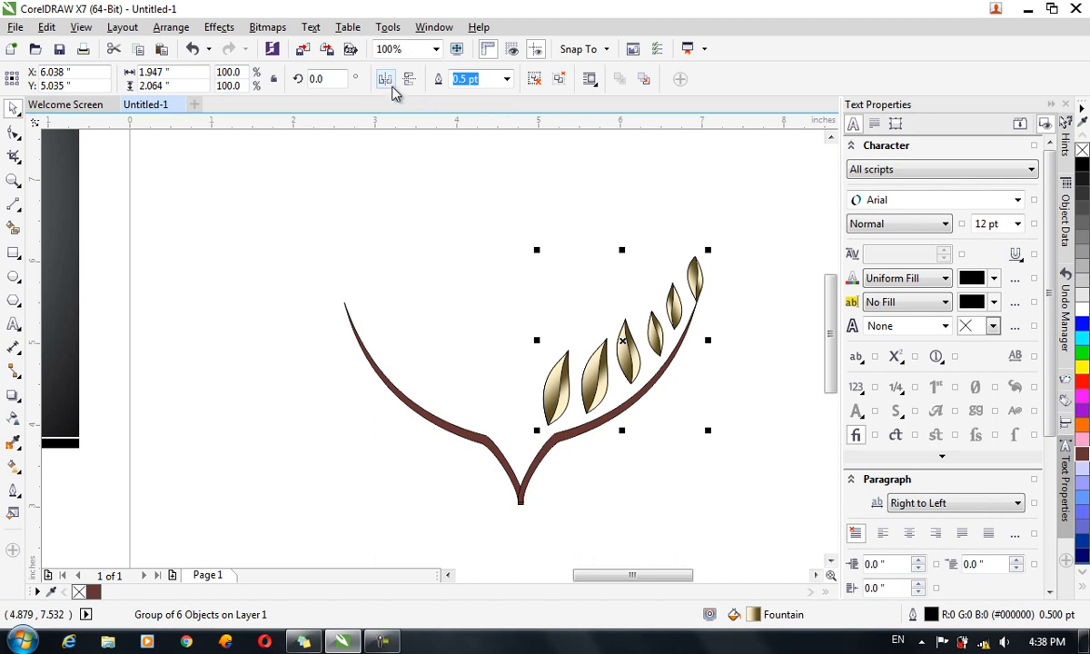
click(386, 80)
drag(689, 388, 485, 390)
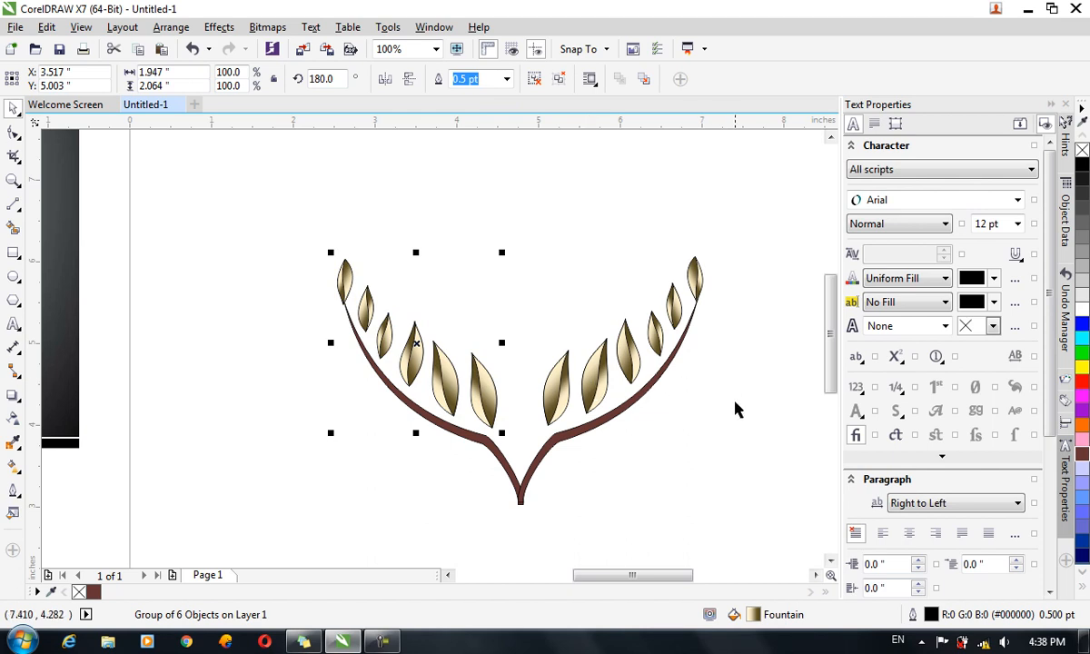
- Copy the right stem's leaf group, mirror the copy vertically and horizontally, and place it clear of the stem's outer side
click(357, 266)
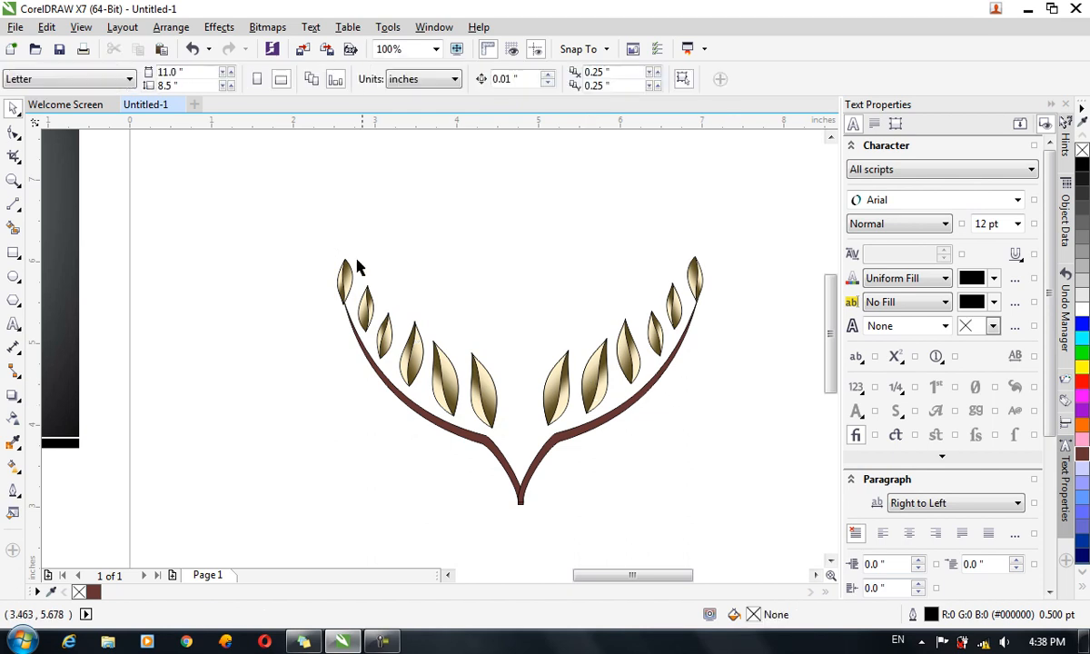
click(565, 362)
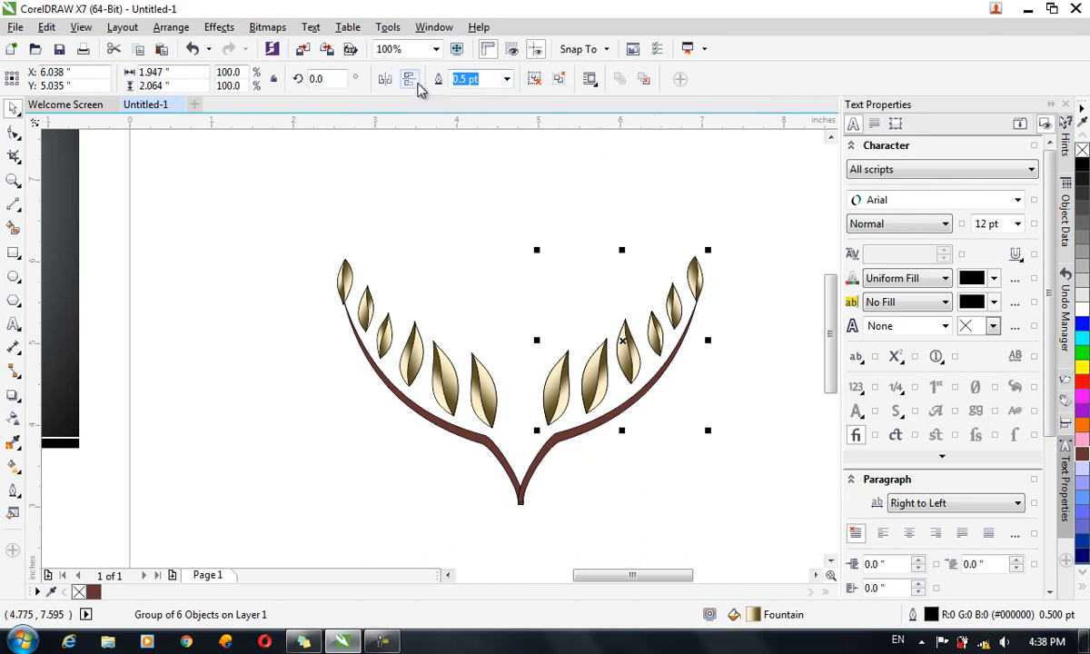
click(413, 84)
click(385, 83)
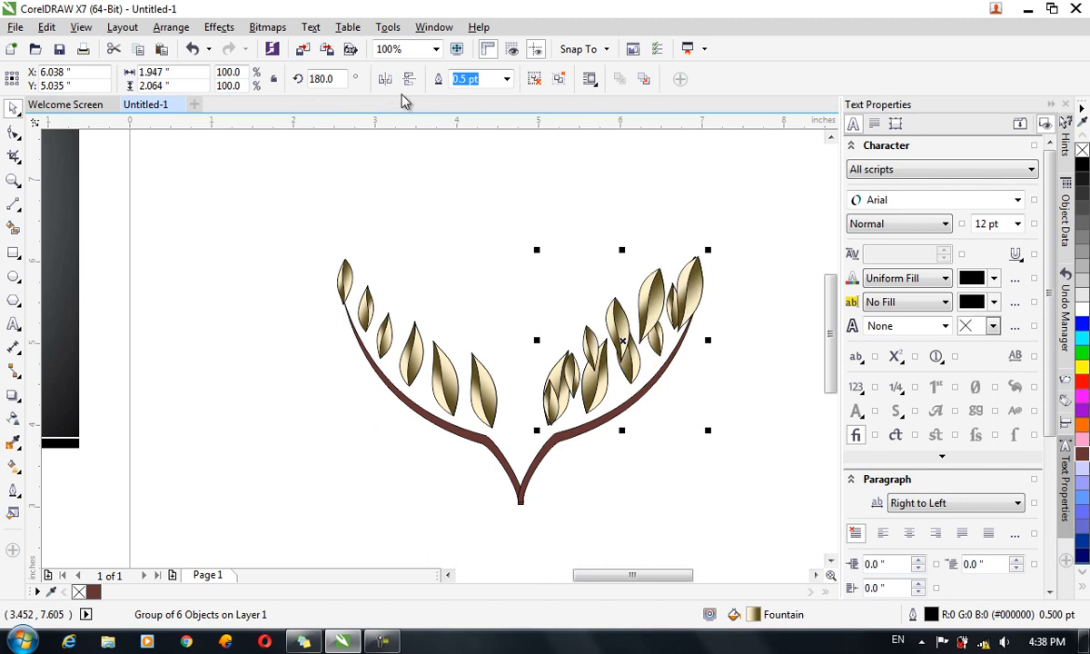
drag(652, 309, 663, 380)
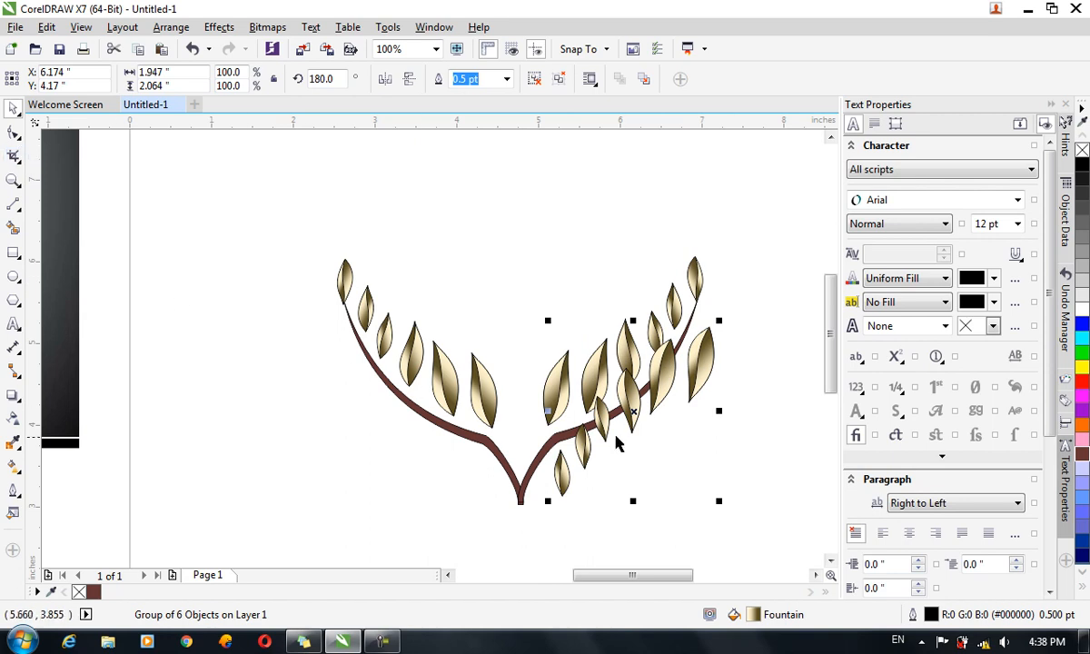
drag(632, 411, 706, 450)
click(559, 79)
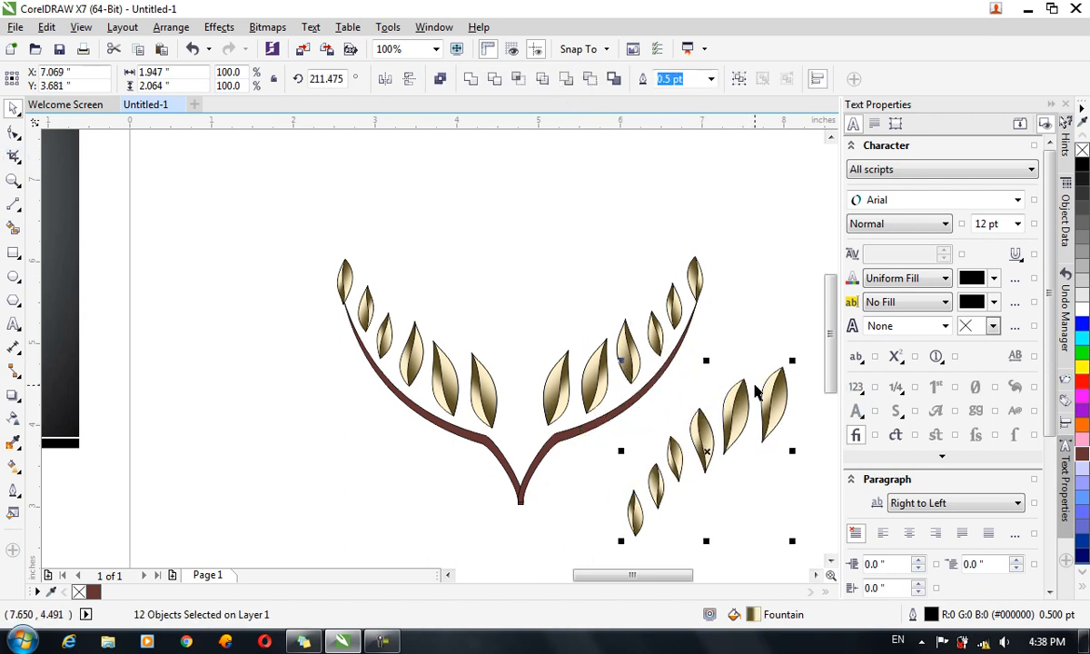
click(780, 409)
click(774, 298)
drag(780, 381, 583, 445)
key(ctrl+z)
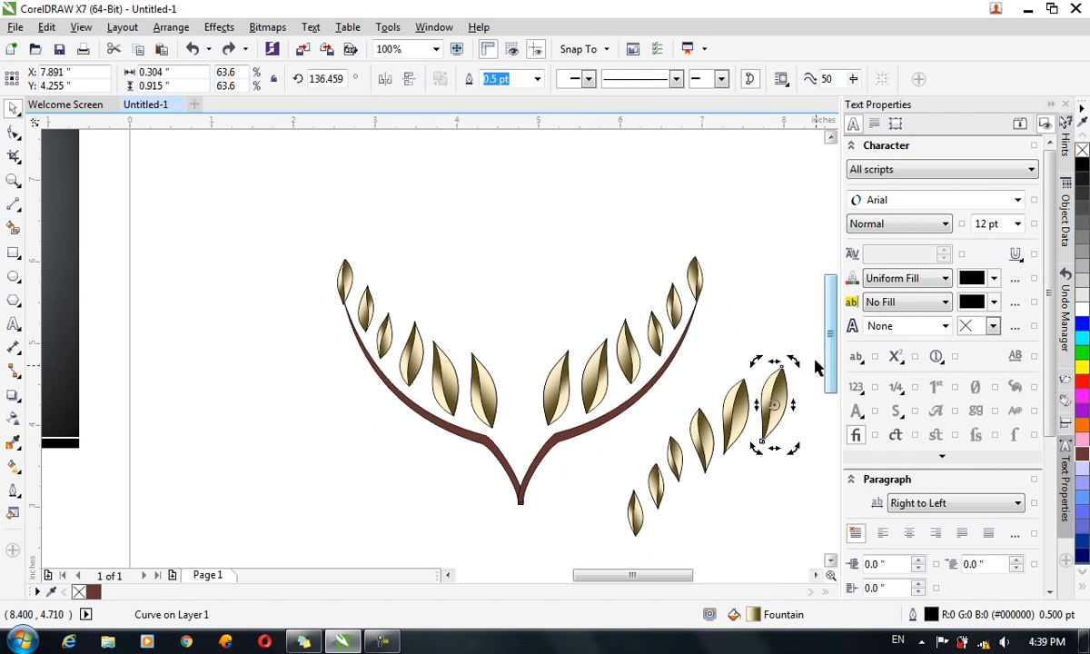
key(ctrl+z)
- Ungroup the copied set into separate leaves, and angle two small ones along the right stem's outer side just below its tip
click(509, 80)
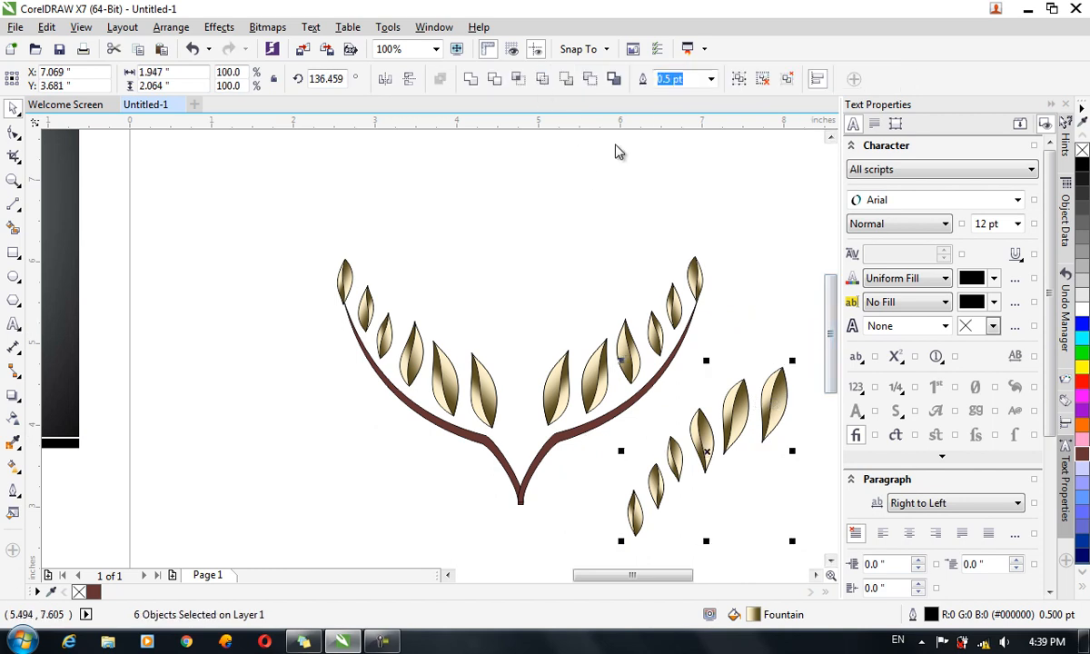
click(789, 354)
drag(633, 510, 715, 315)
click(705, 310)
click(731, 415)
drag(661, 486, 708, 350)
click(692, 371)
- Rotate the third and fourth copied leaves outward and place them further down the right stem's outer side
click(674, 454)
click(674, 455)
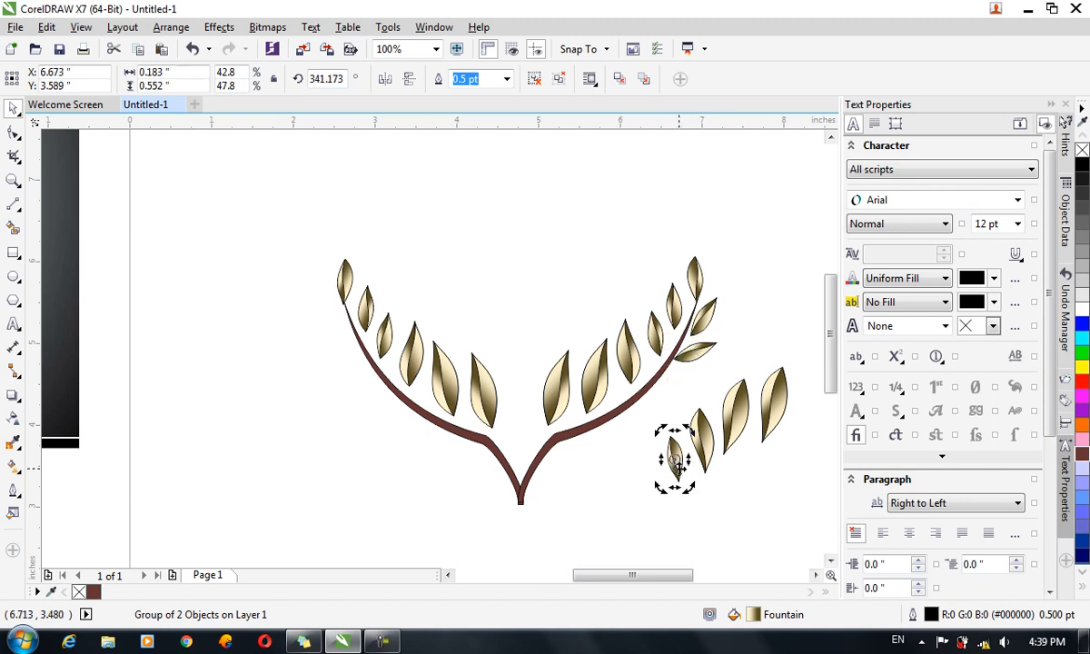
drag(688, 484, 697, 380)
drag(703, 454, 664, 424)
click(664, 423)
drag(693, 460, 727, 411)
- Mirror the larger fifth leaf vertically, rotate it to 249.216° and place it beneath the right stem's lower part
drag(652, 426, 653, 462)
click(408, 80)
click(649, 450)
drag(677, 506, 737, 375)
drag(639, 470, 611, 435)
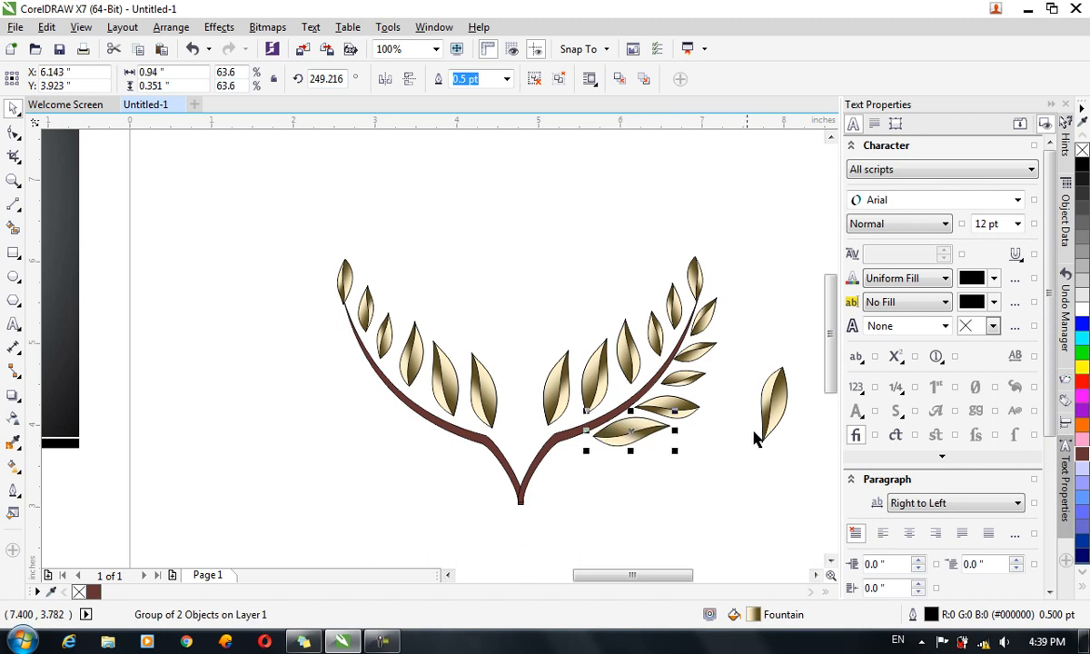
- Delete the leftover copied leaf beside the right stem and the old leaf group along the left stem
click(773, 417)
key(Delete)
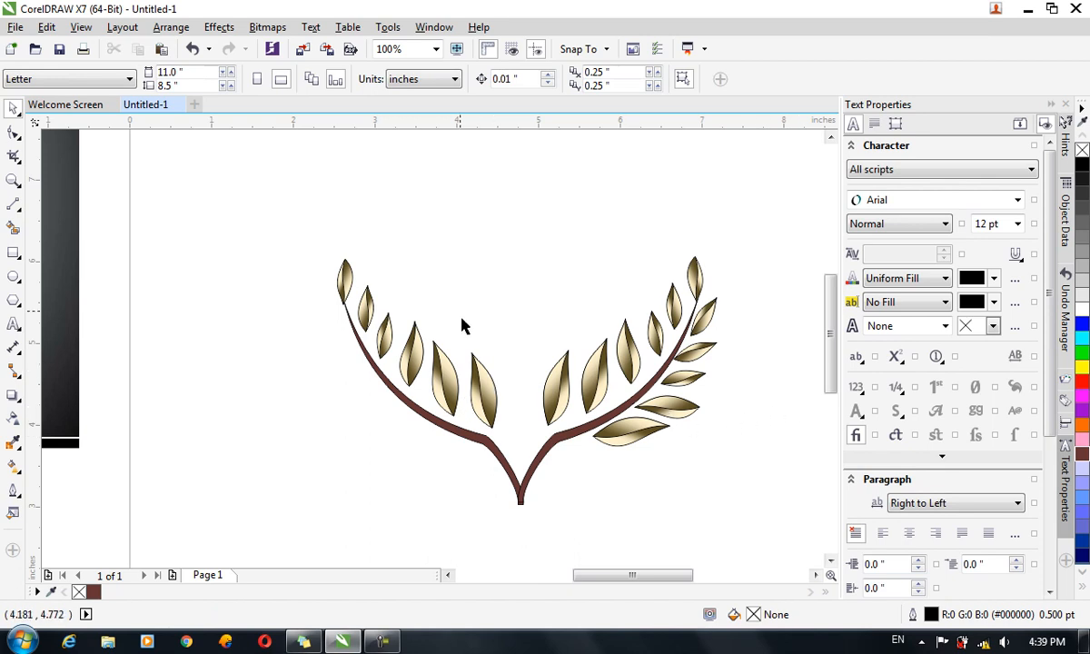
click(412, 366)
key(Delete)
- Group all inner and outer leaves of the right stem and place a horizontally mirrored copy along the left stem
drag(505, 207, 780, 475)
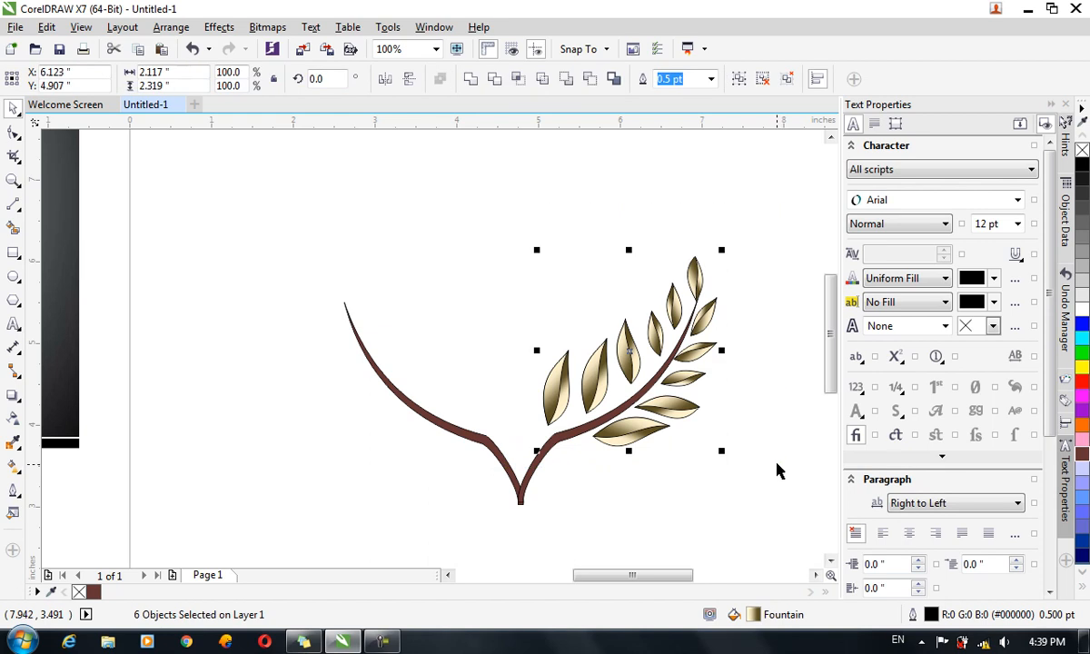
key(ctrl+g)
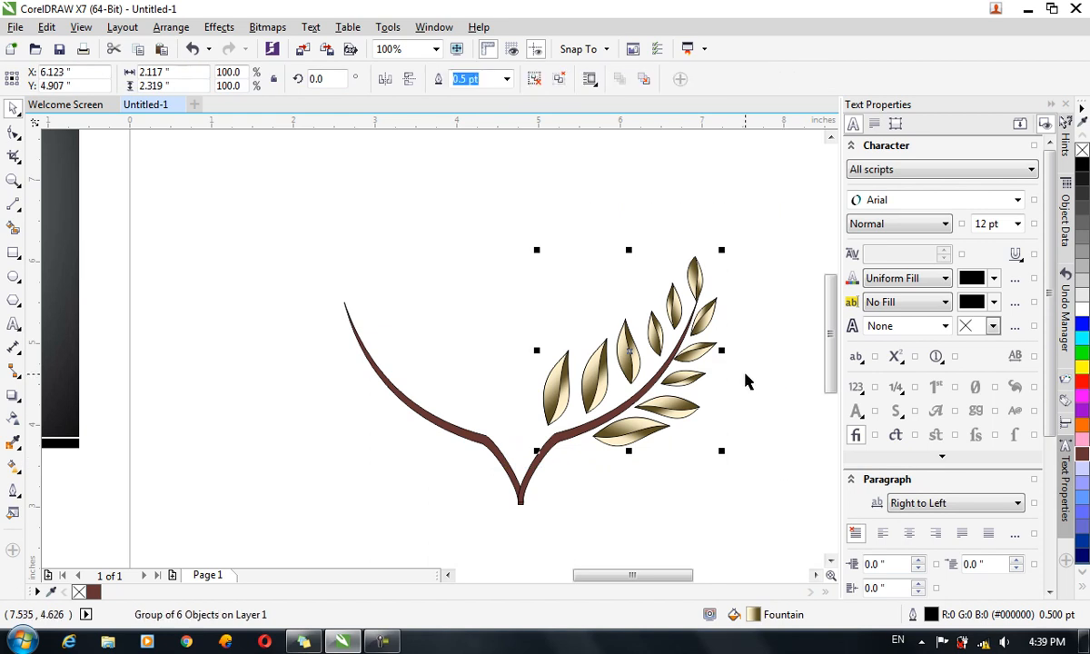
click(385, 80)
drag(671, 390, 442, 394)
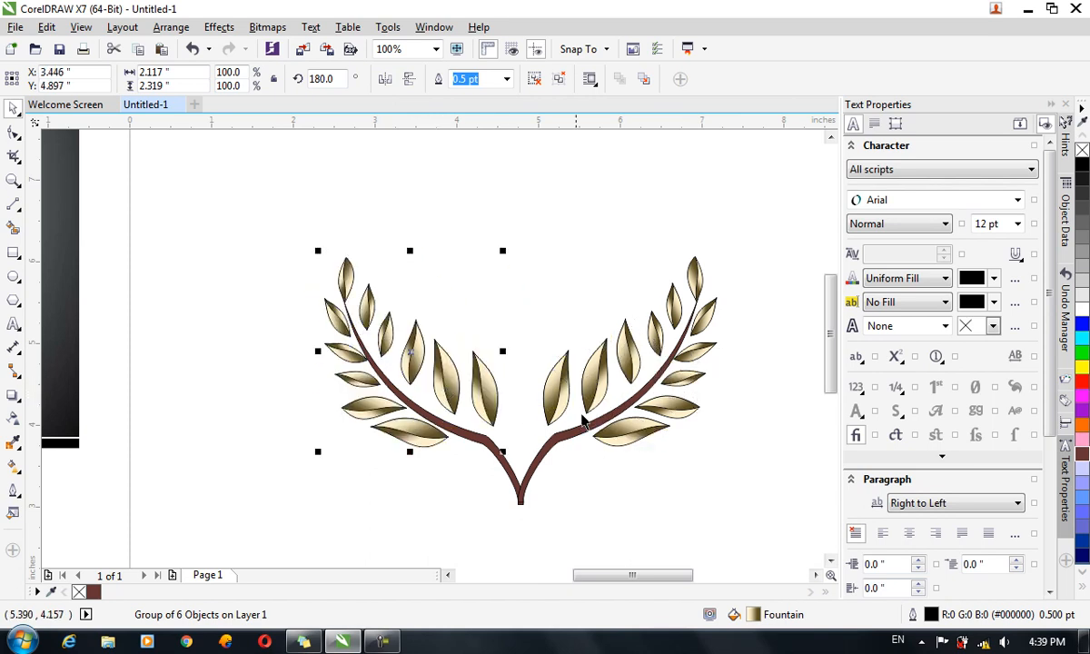
click(638, 495)
- Check the ribbon on the reference emblem, and move the picture further left, away from the page
scroll(599, 319, down, 2)
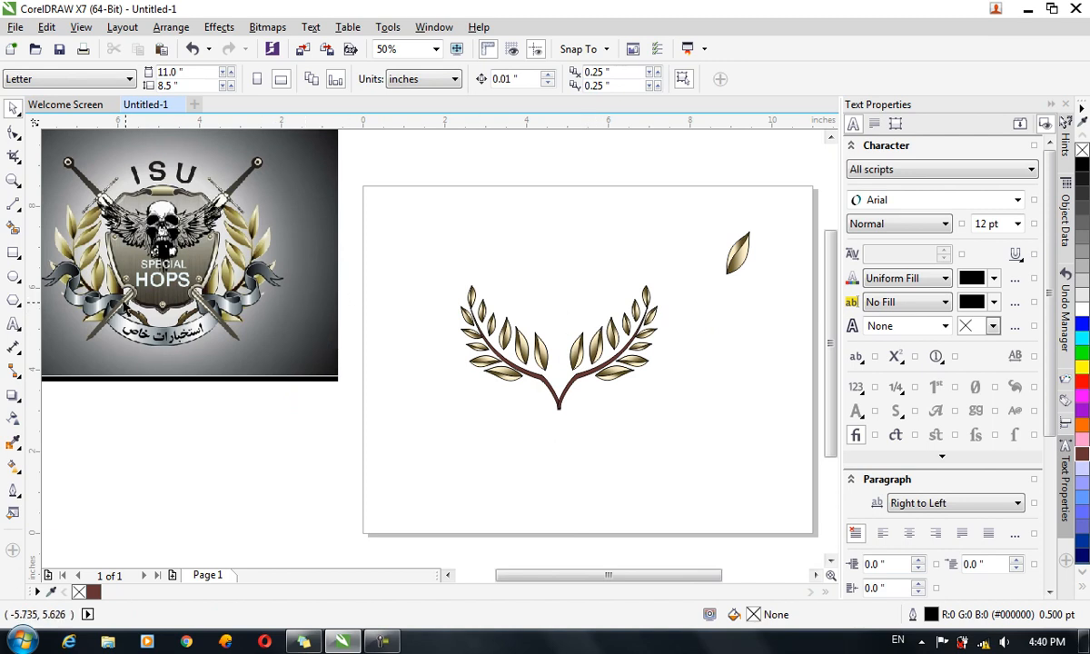
scroll(78, 296, up, 4)
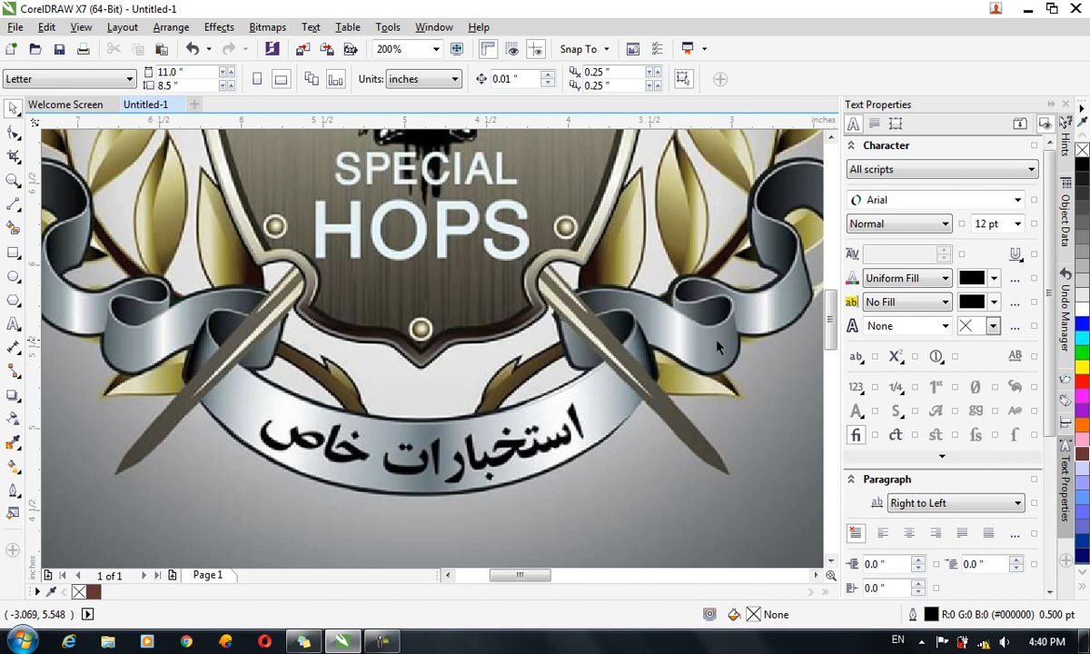
scroll(714, 344, down, 2)
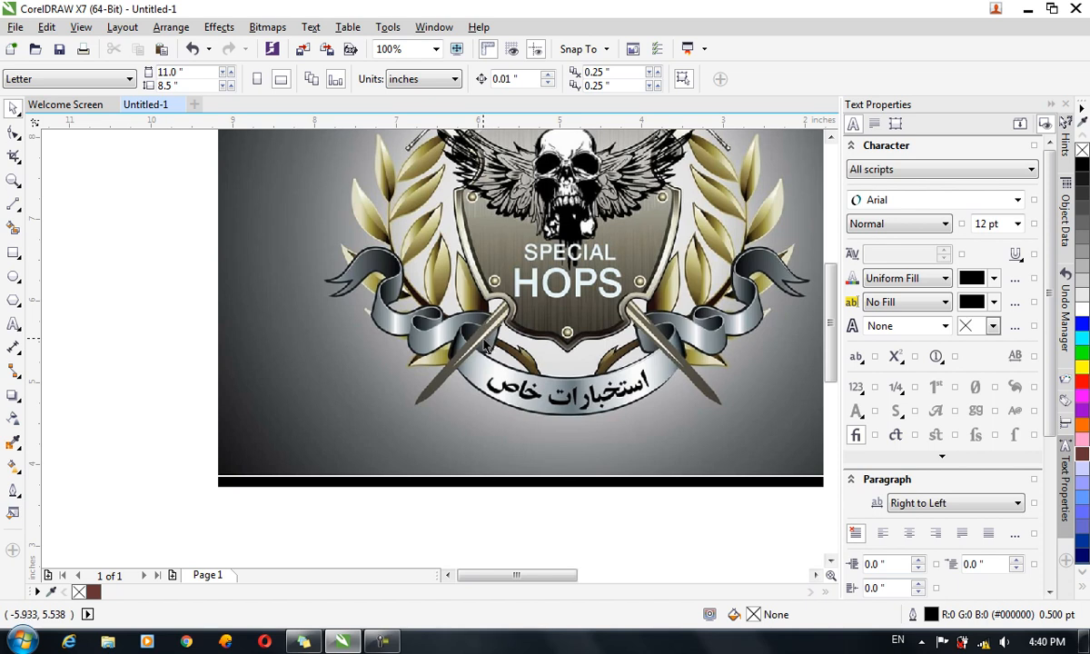
drag(631, 319, 404, 295)
drag(535, 354, 253, 348)
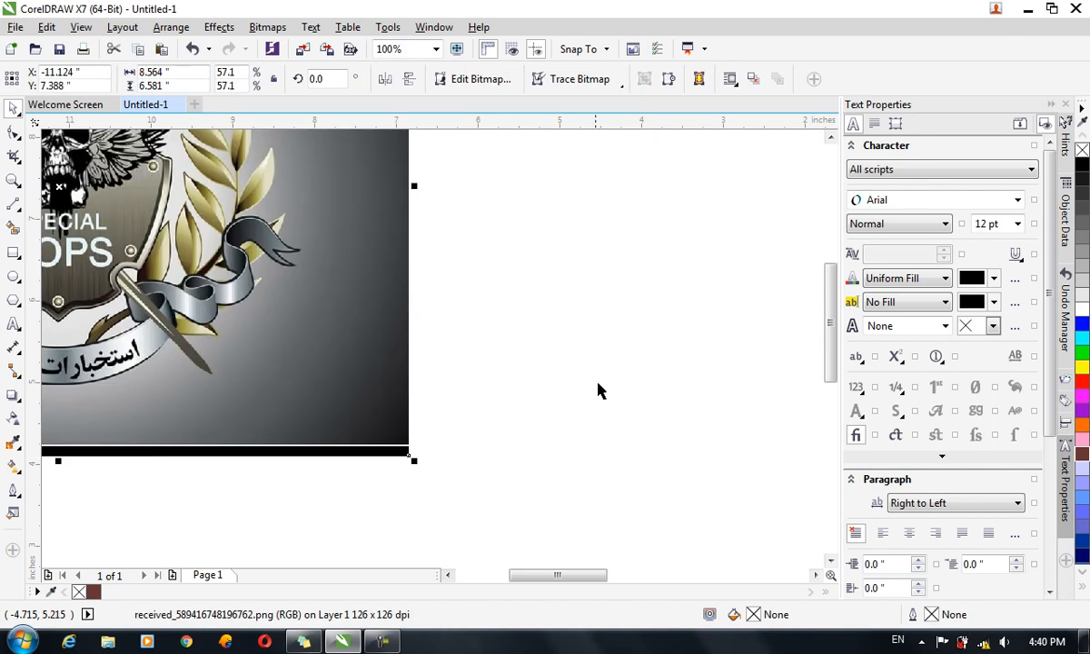
- Delete the spare gradient leaf lying on the page to the upper right of the wreath
scroll(590, 367, down, 2)
drag(701, 574, 738, 576)
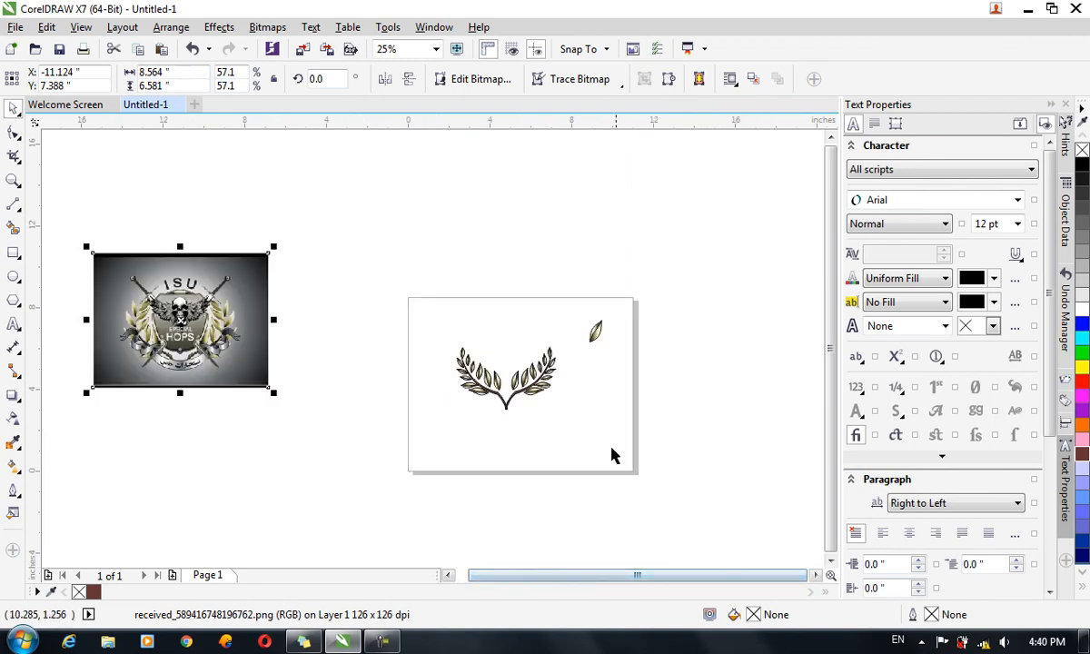
scroll(612, 445, up, 1)
click(574, 215)
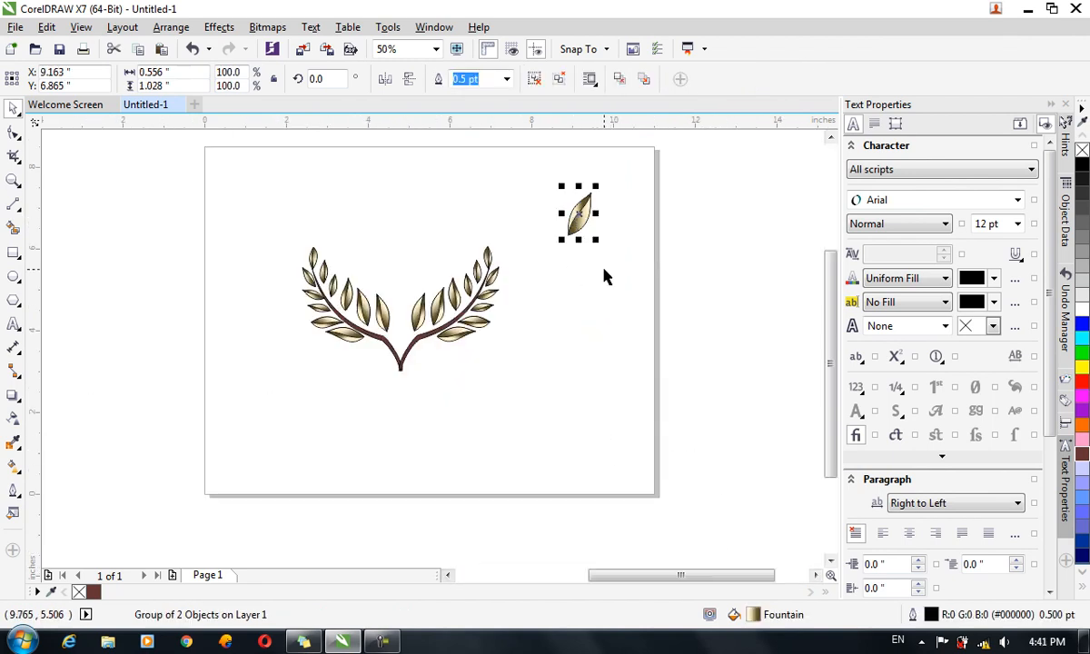
key(Delete)
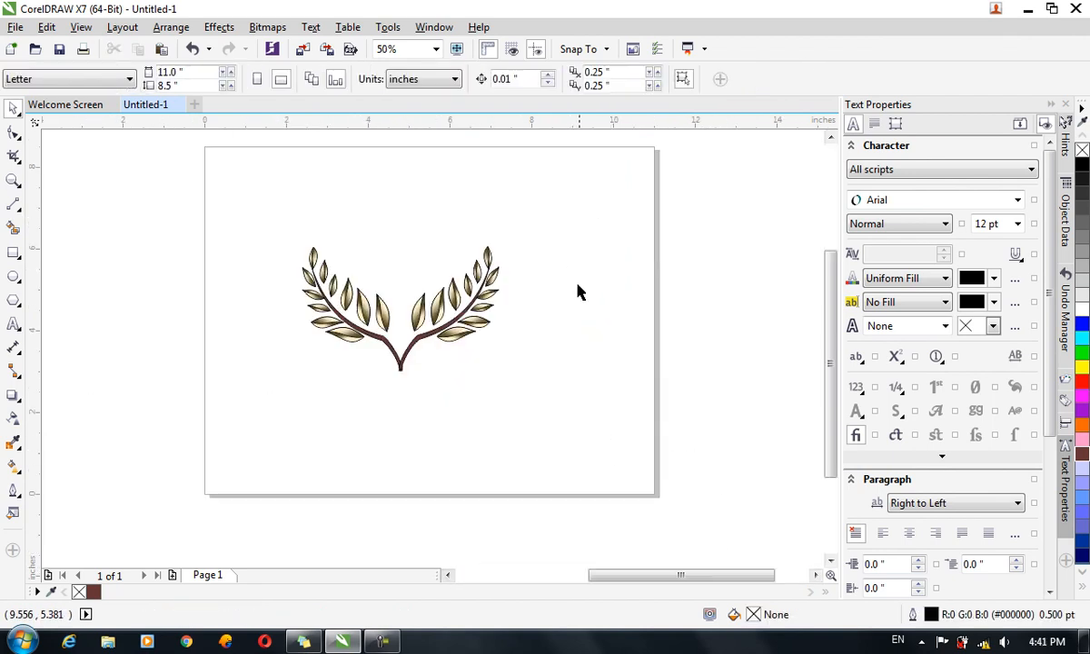
- Draw a rectangle about 3.771 by 0.521 inches below the wreath for the ribbon
click(14, 253)
drag(327, 414, 481, 429)
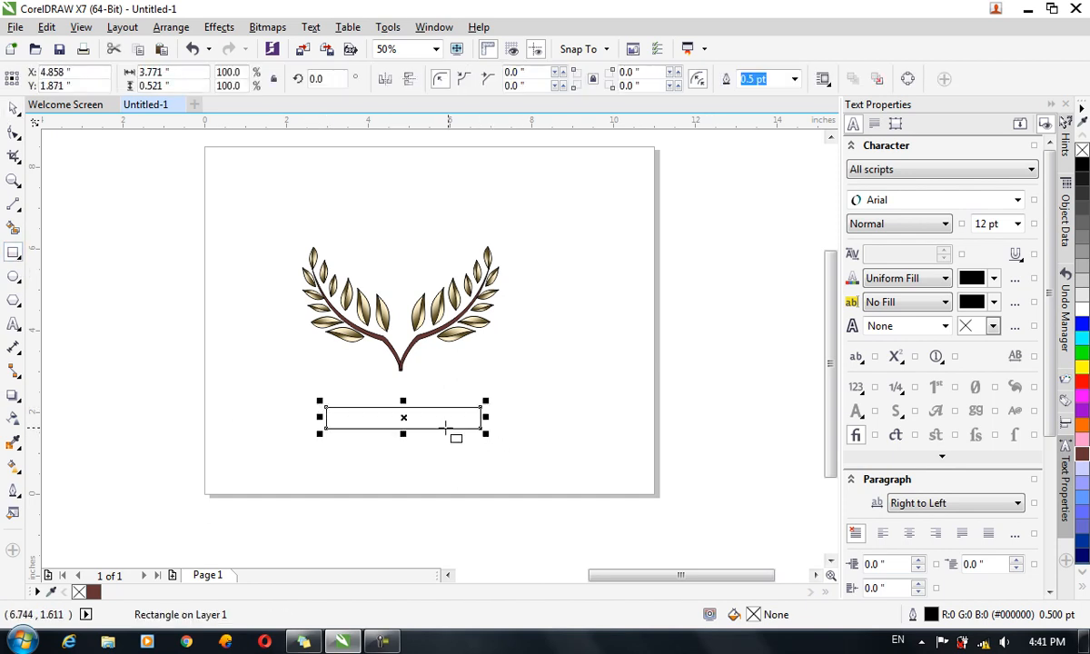
scroll(444, 428, up, 1)
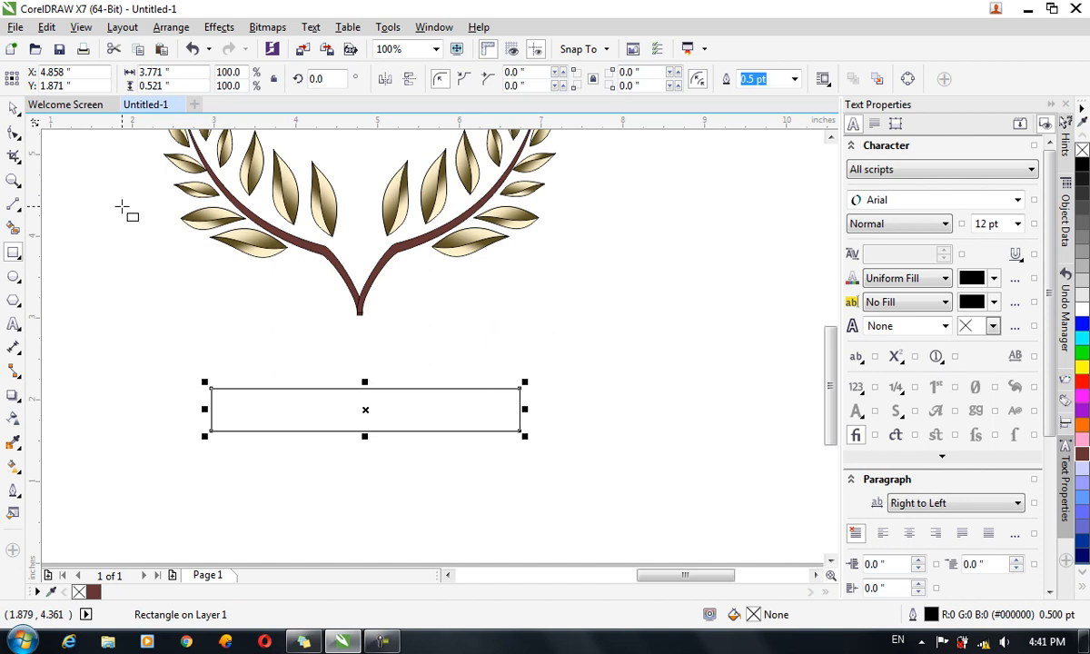
- Convert the rectangle to an editable curve and turn all of its straight segments into curves
key(ctrl+q)
click(13, 133)
drag(149, 348, 577, 467)
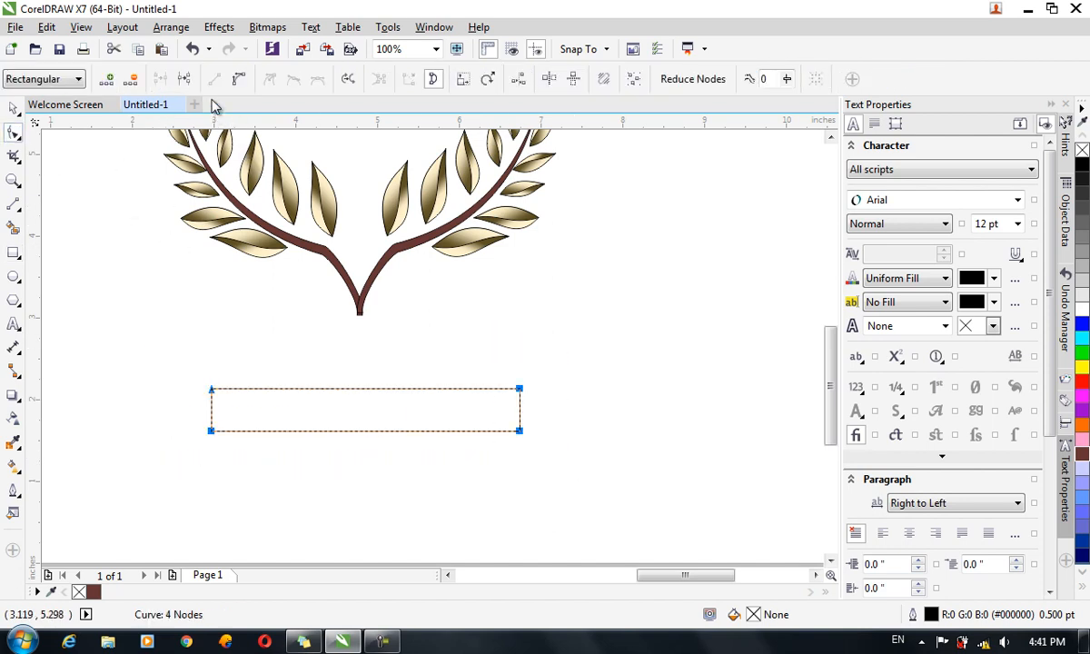
click(238, 79)
click(582, 403)
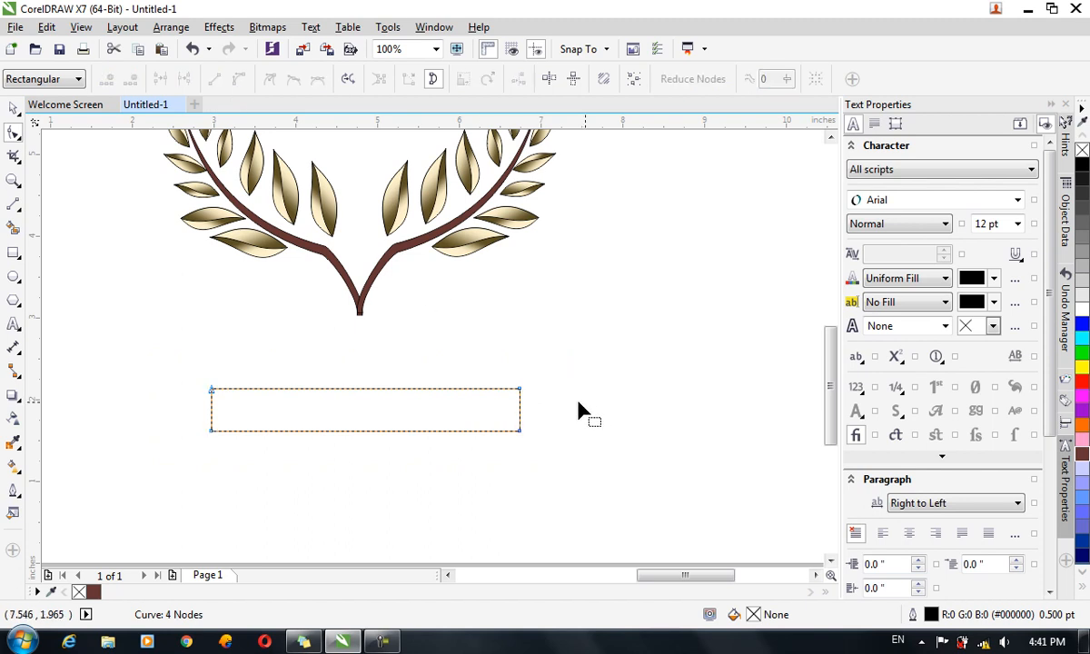
- Bow the rectangle's lower and upper edges downward at their middles to form a curved band
click(366, 389)
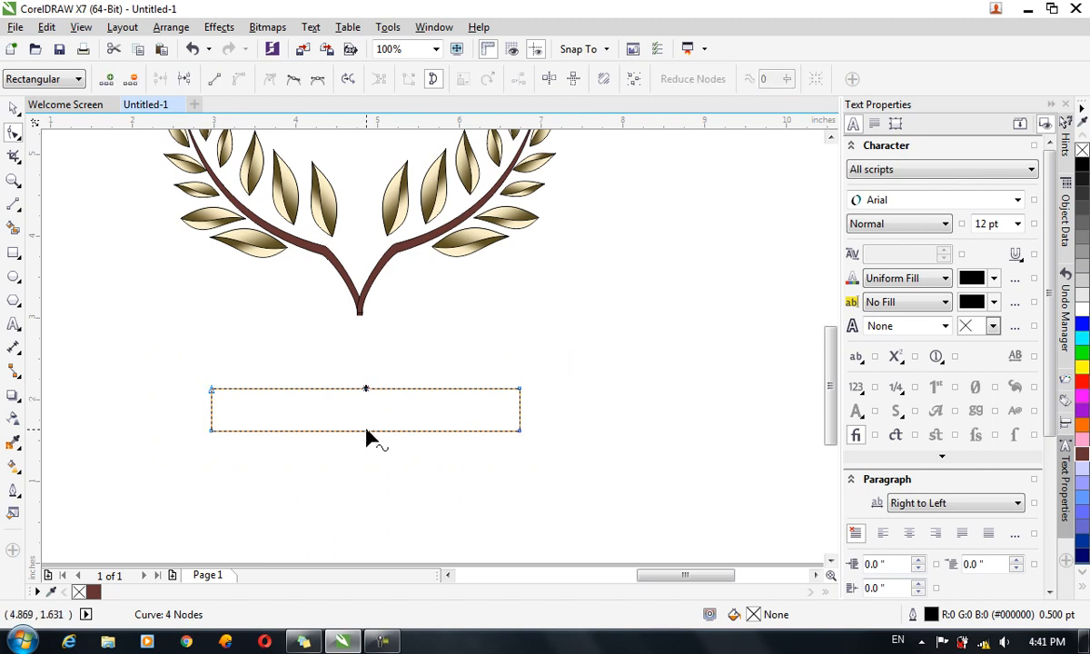
mouse_move(361, 375)
mouse_down()
mouse_move(378, 423)
mouse_move(369, 470)
mouse_up()
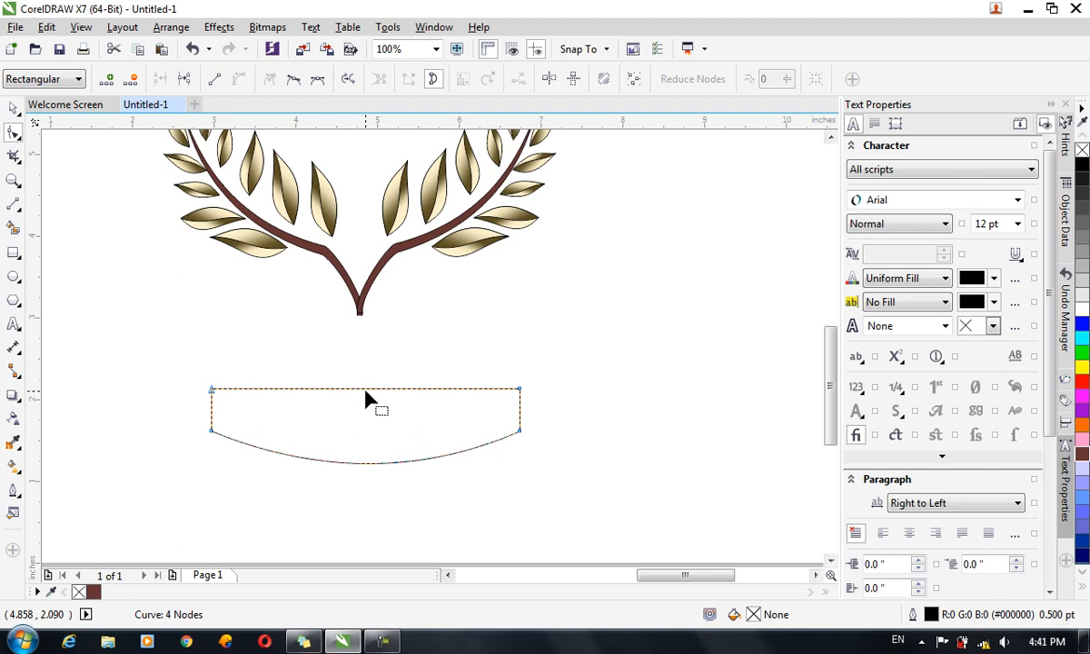
drag(365, 389, 368, 421)
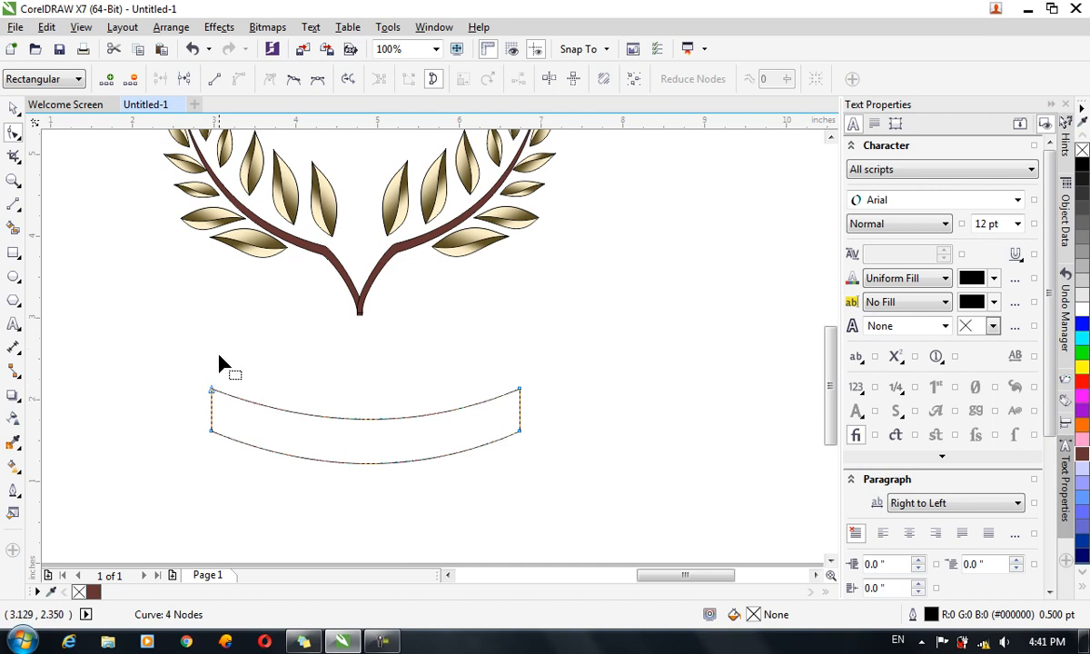
- Compare the band with the reference ribbon, and shorten and steepen the upper edge's two curve handles toward its corner nodes
scroll(225, 373, down, 4)
scroll(107, 320, up, 2)
scroll(107, 319, up, 2)
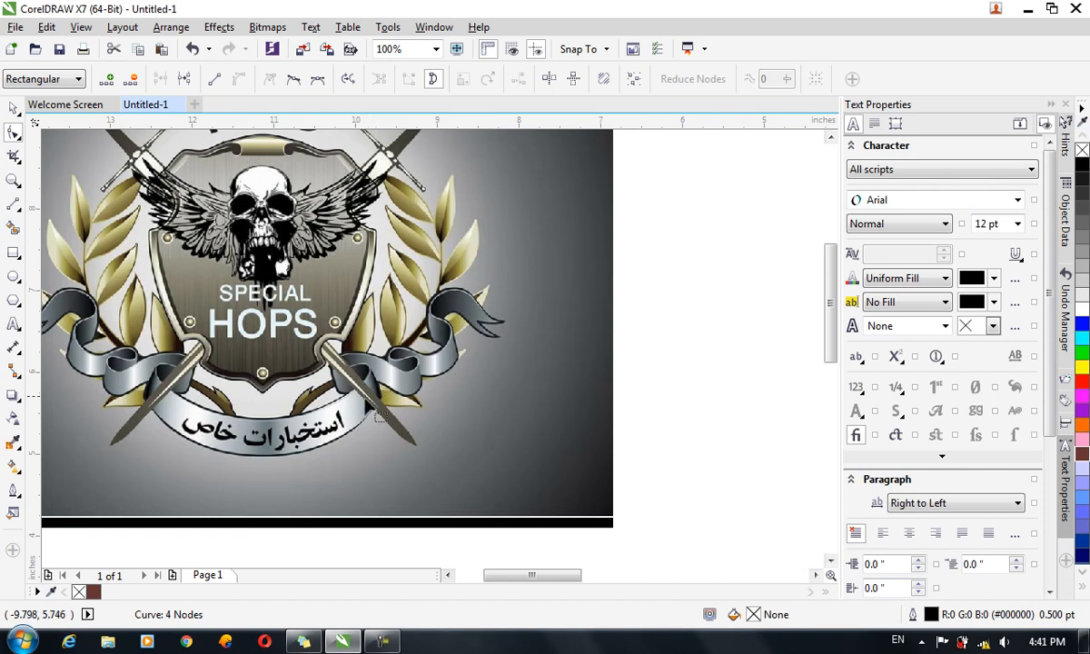
scroll(325, 368, down, 3)
scroll(660, 450, up, 3)
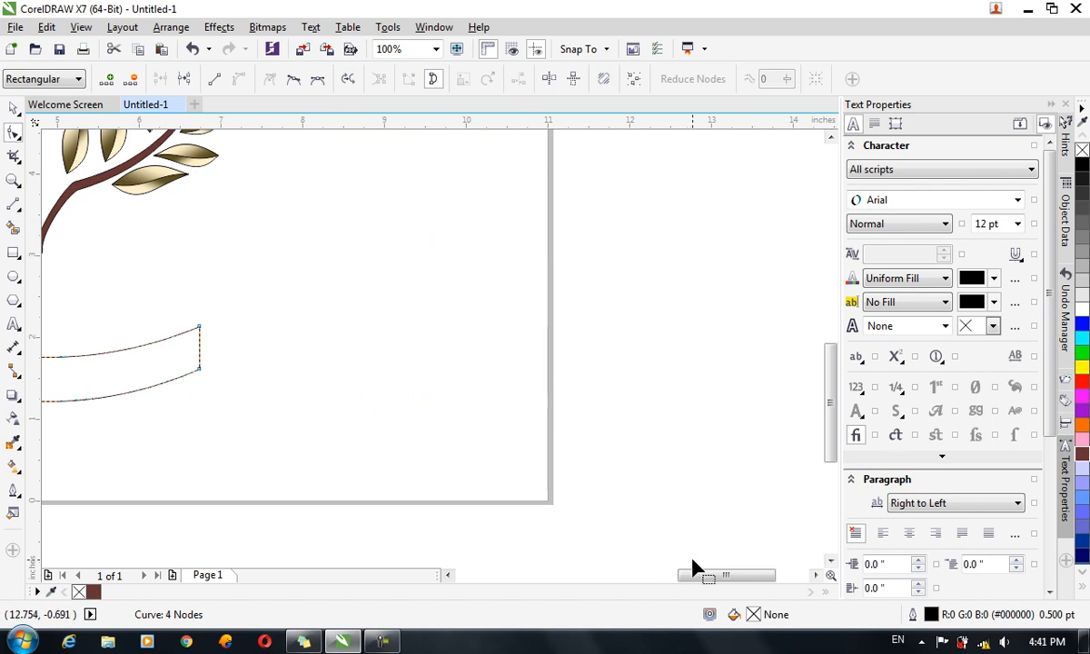
drag(700, 576, 643, 576)
scroll(634, 398, up, 2)
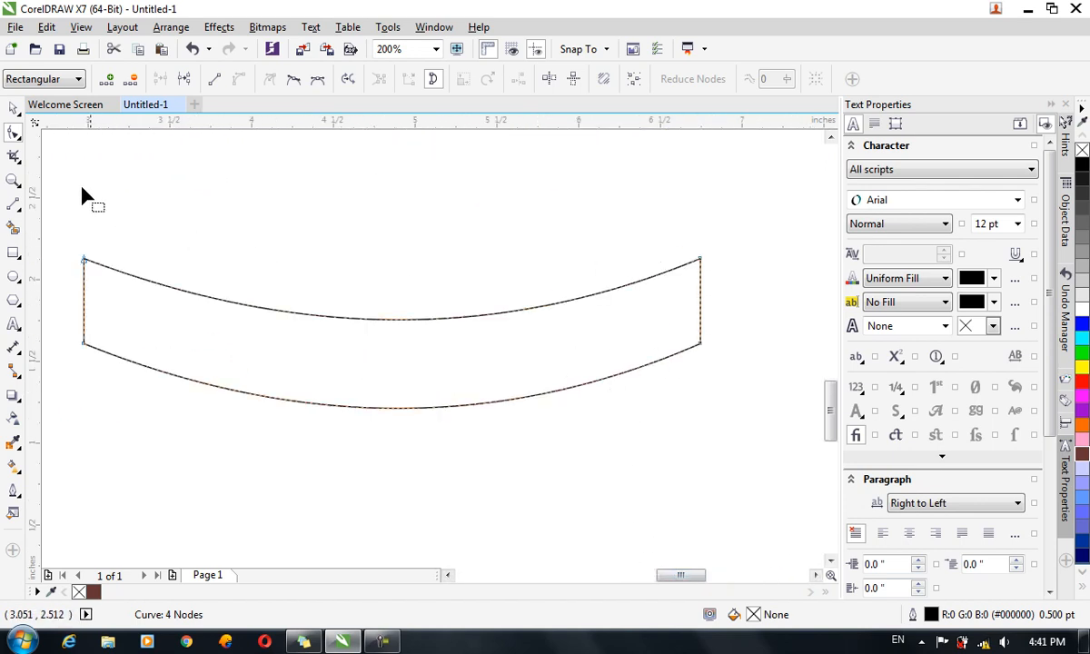
click(87, 262)
drag(296, 338, 115, 316)
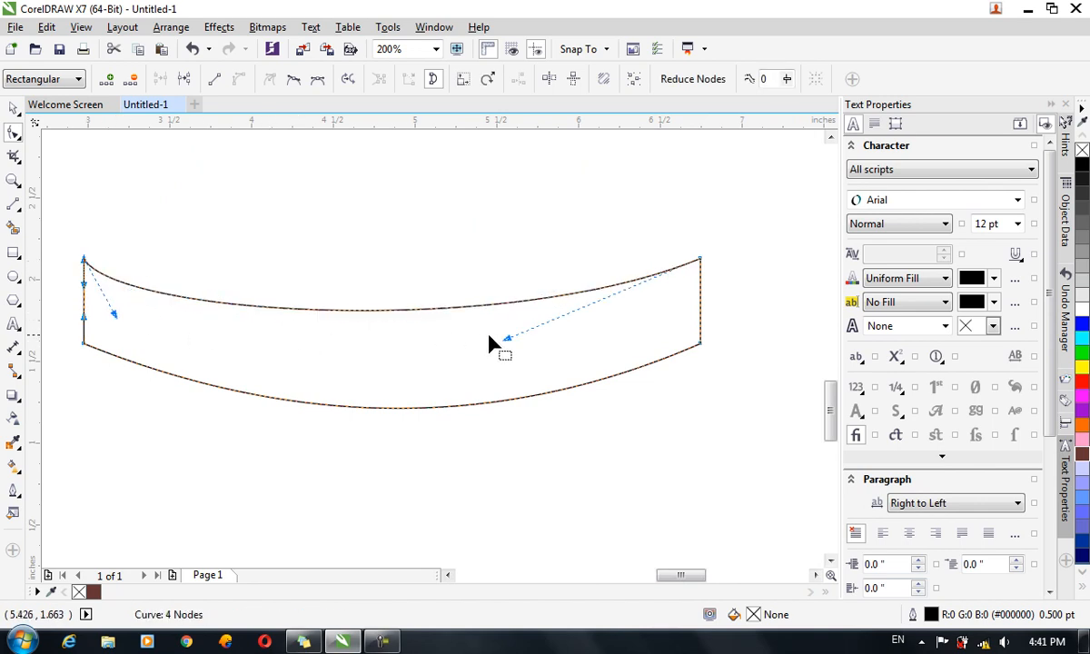
drag(503, 340, 664, 319)
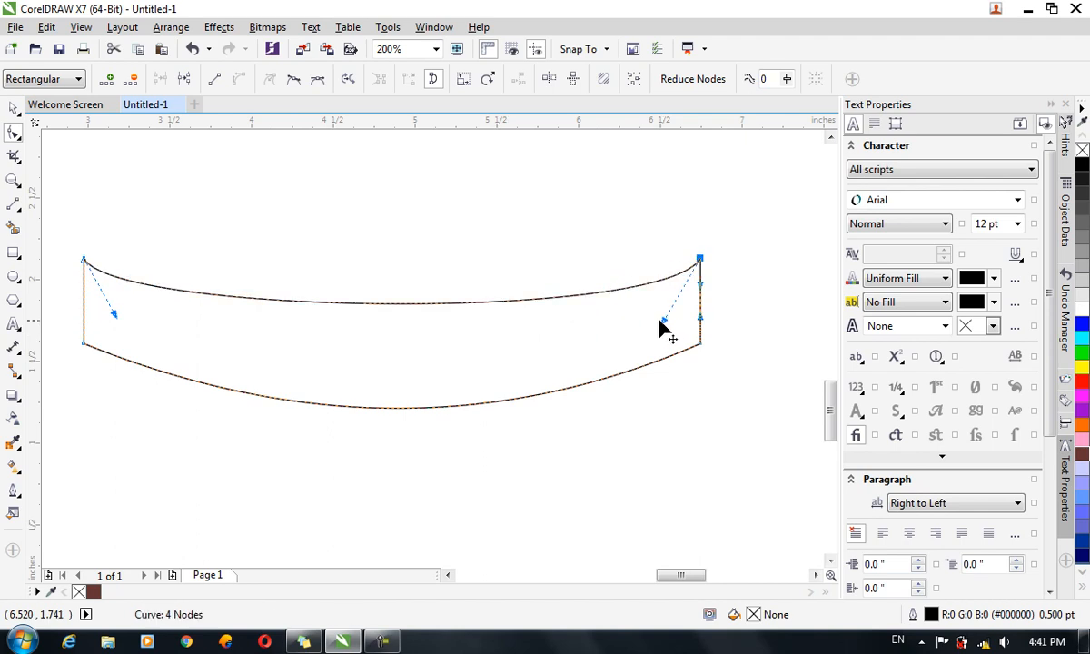
- Pull the lower edge's two curve handles toward their corner nodes so its curve follows the upper edge
click(82, 343)
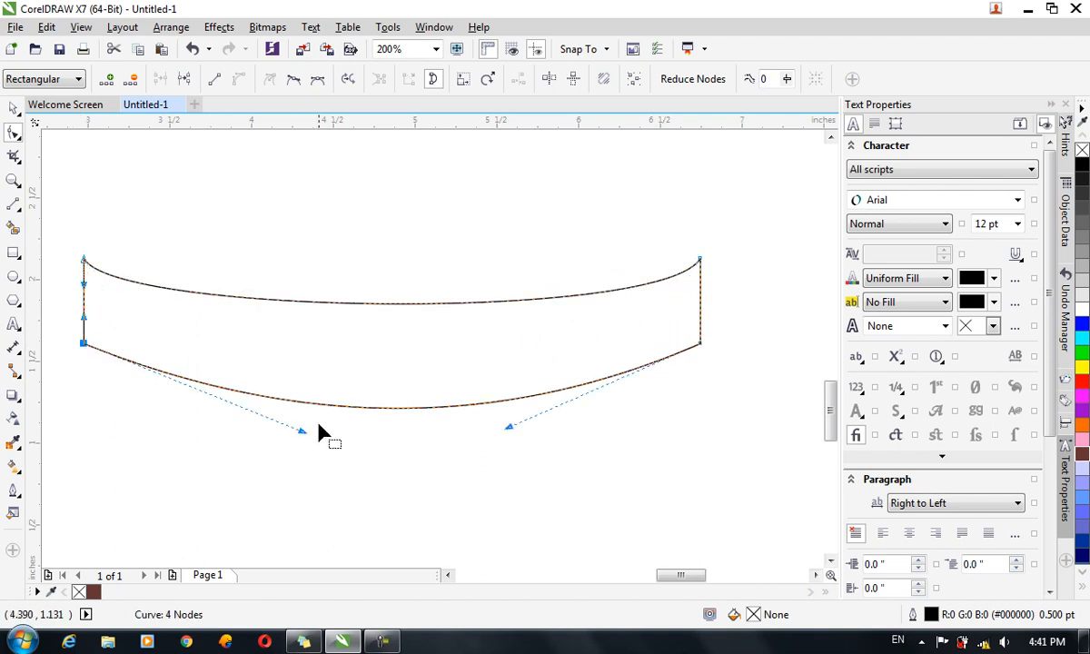
drag(303, 432, 152, 404)
drag(510, 431, 650, 413)
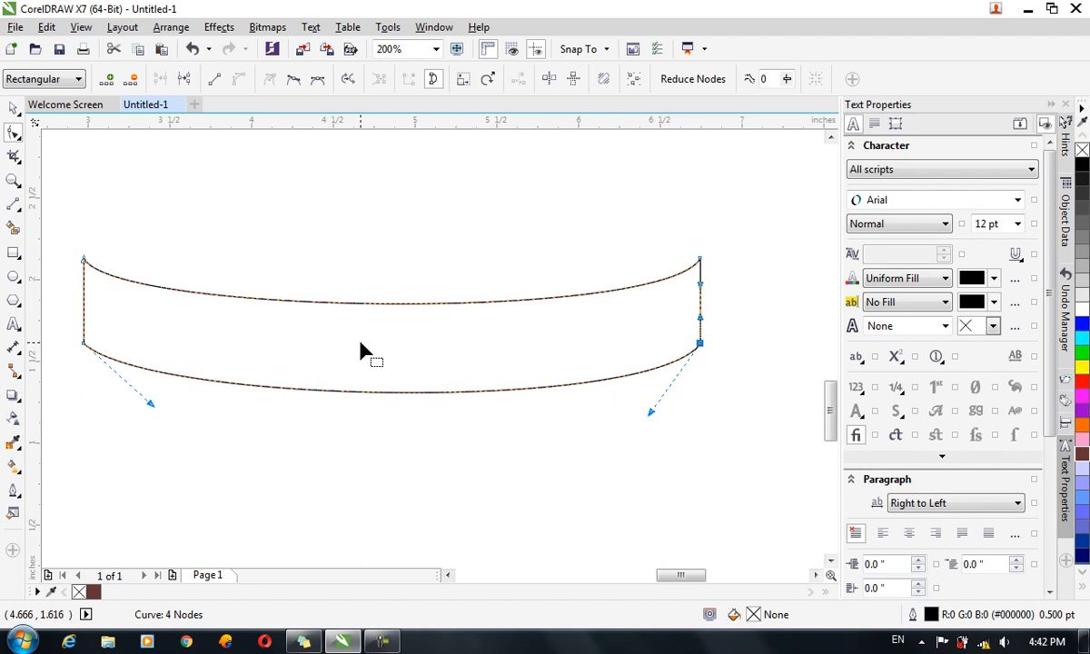
click(14, 108)
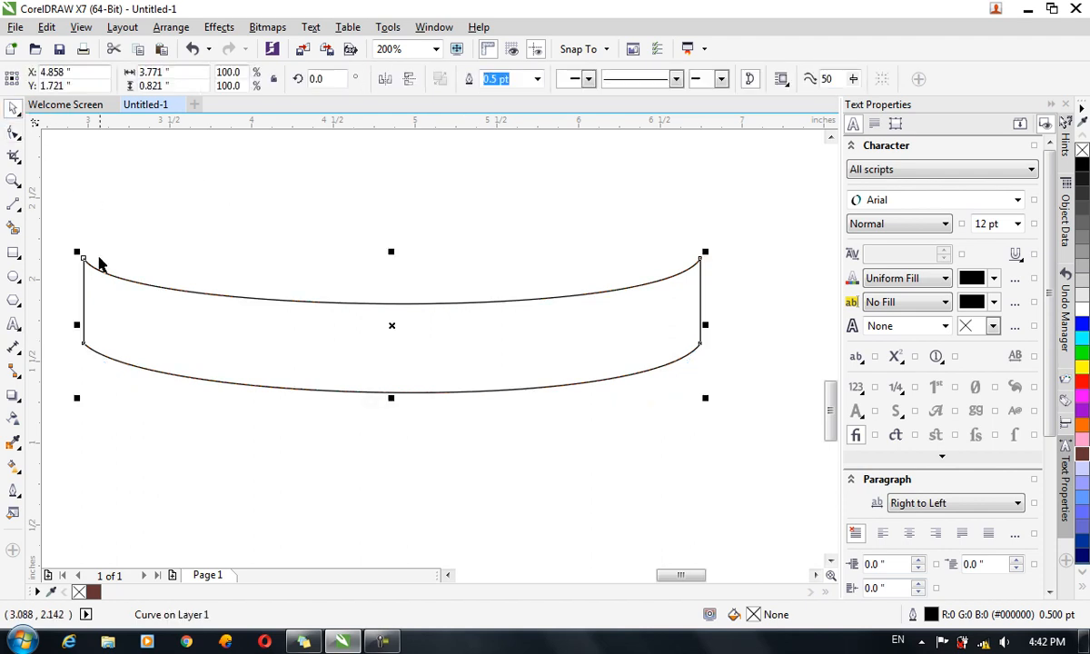
- Draw a rectangle over the band's left end, widen it to about 0.54 by 0.51 inches, and convert it to curves
key(F6)
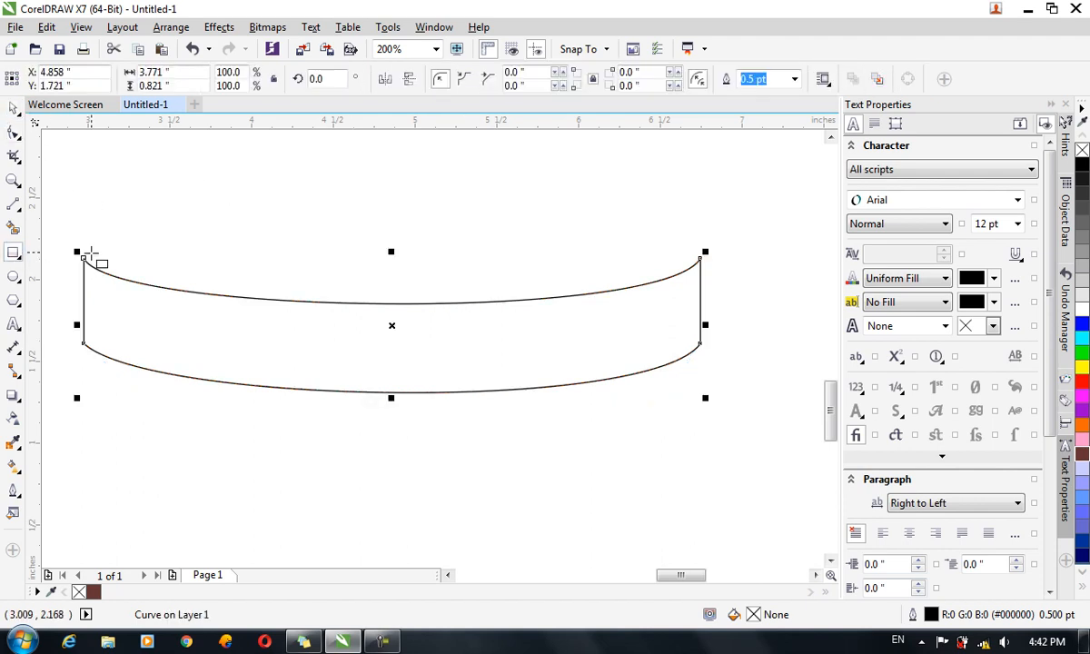
drag(83, 258, 147, 344)
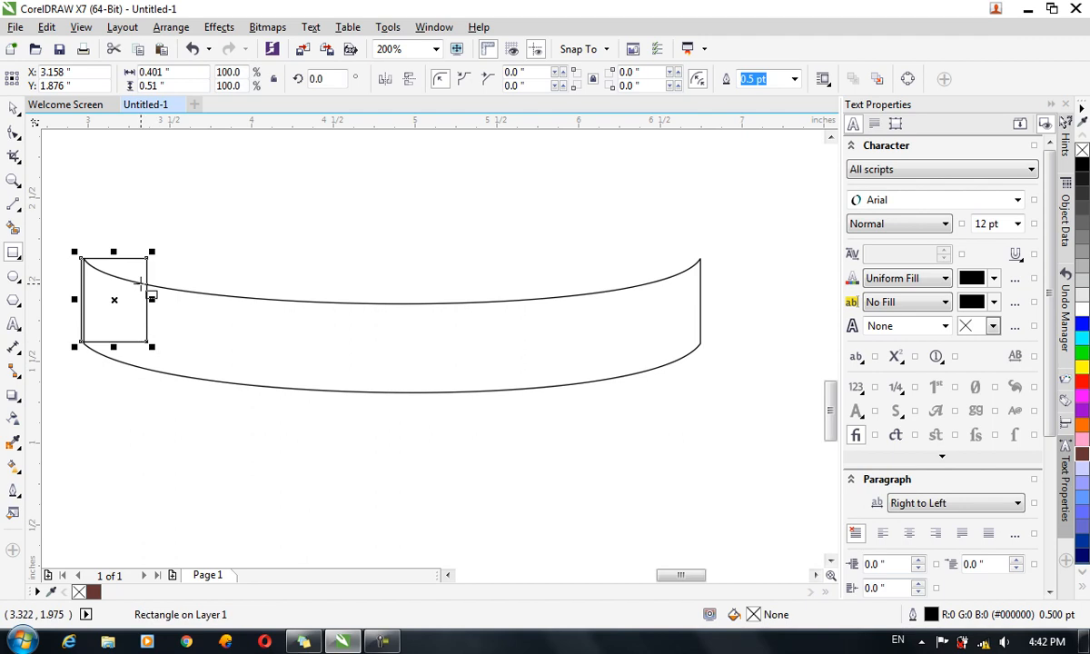
click(14, 111)
drag(153, 299, 177, 300)
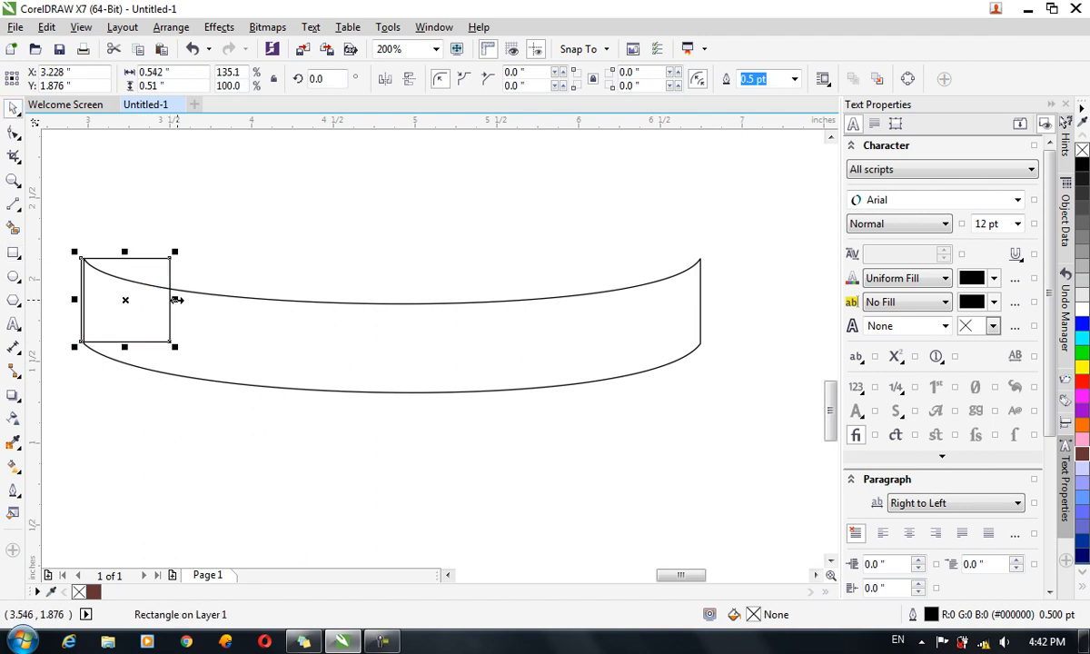
key(ctrl+q)
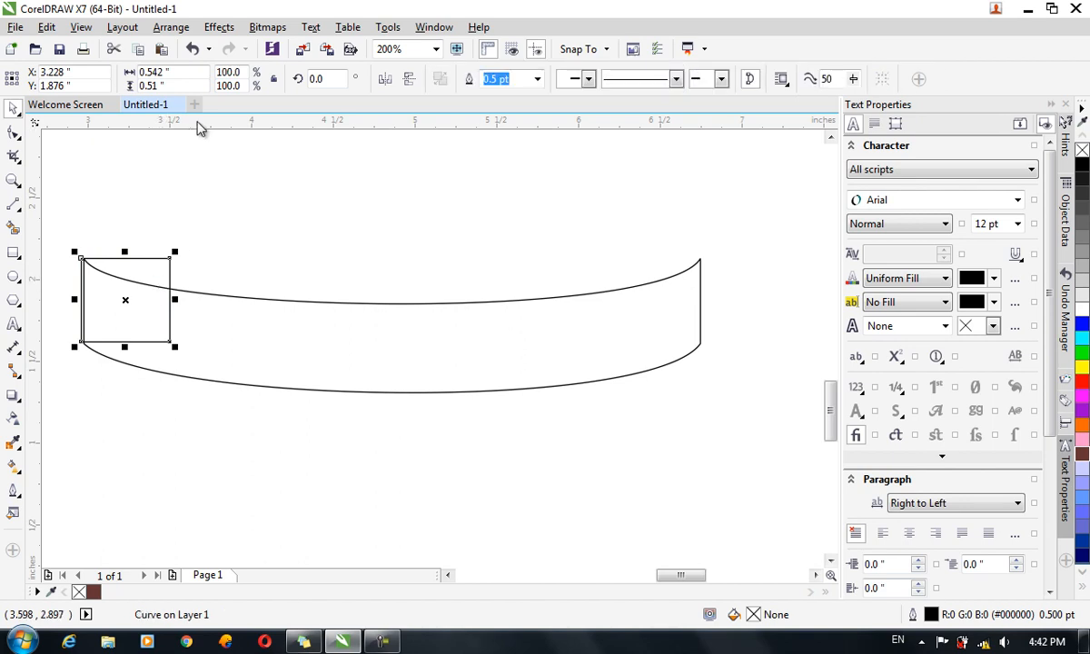
- Move the small rectangle so its left edge lines up with the band's left edge
click(13, 134)
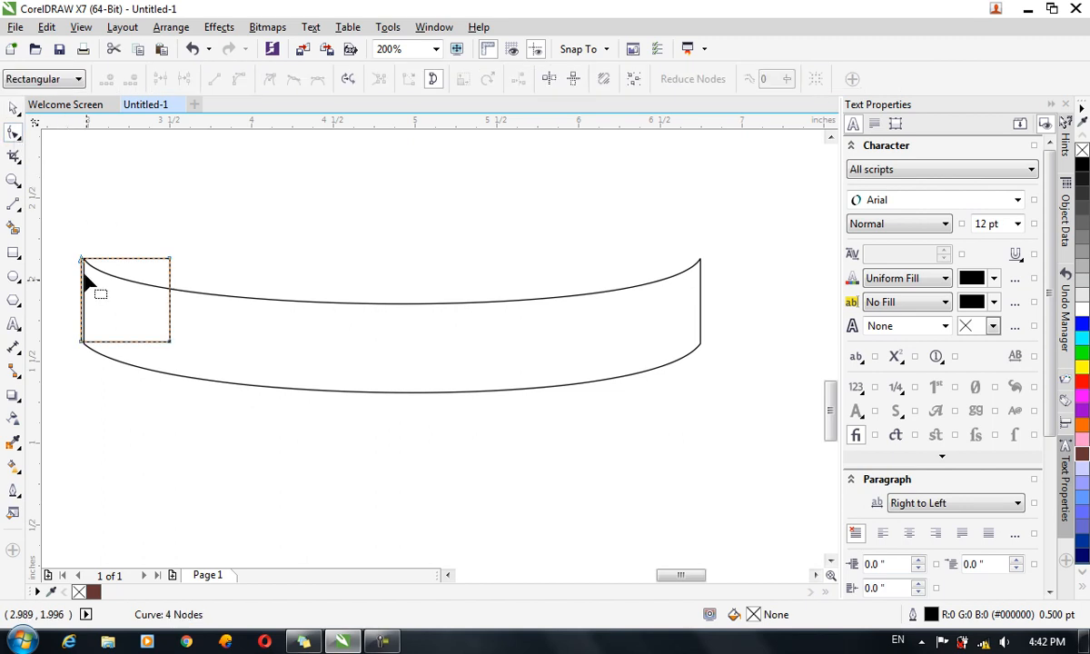
click(14, 108)
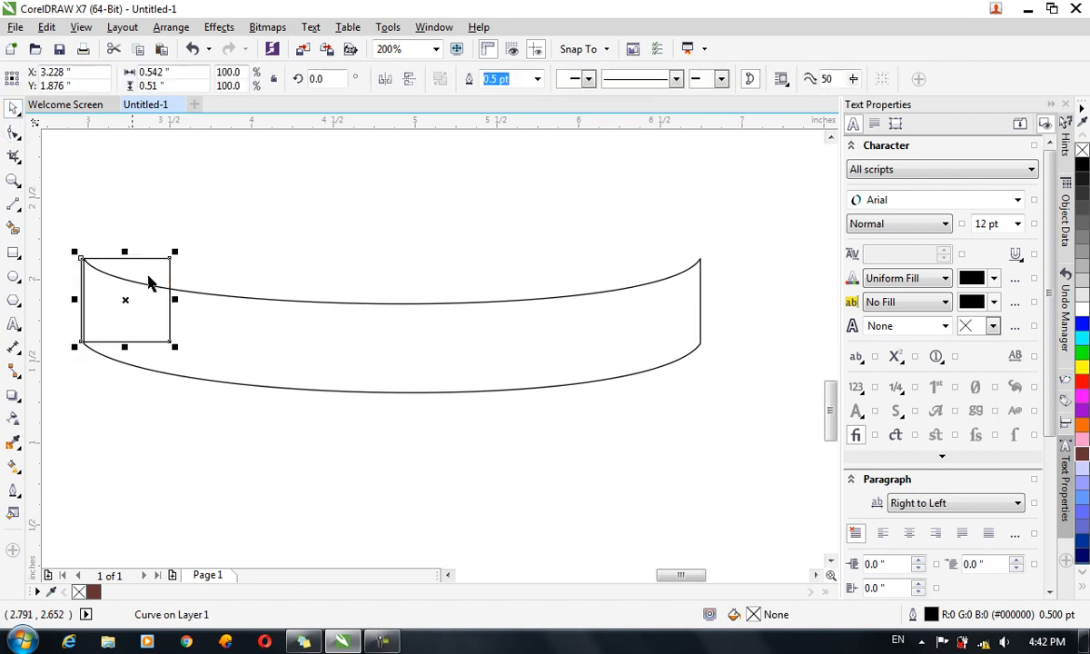
scroll(126, 299, up, 2)
scroll(126, 314, down, 1)
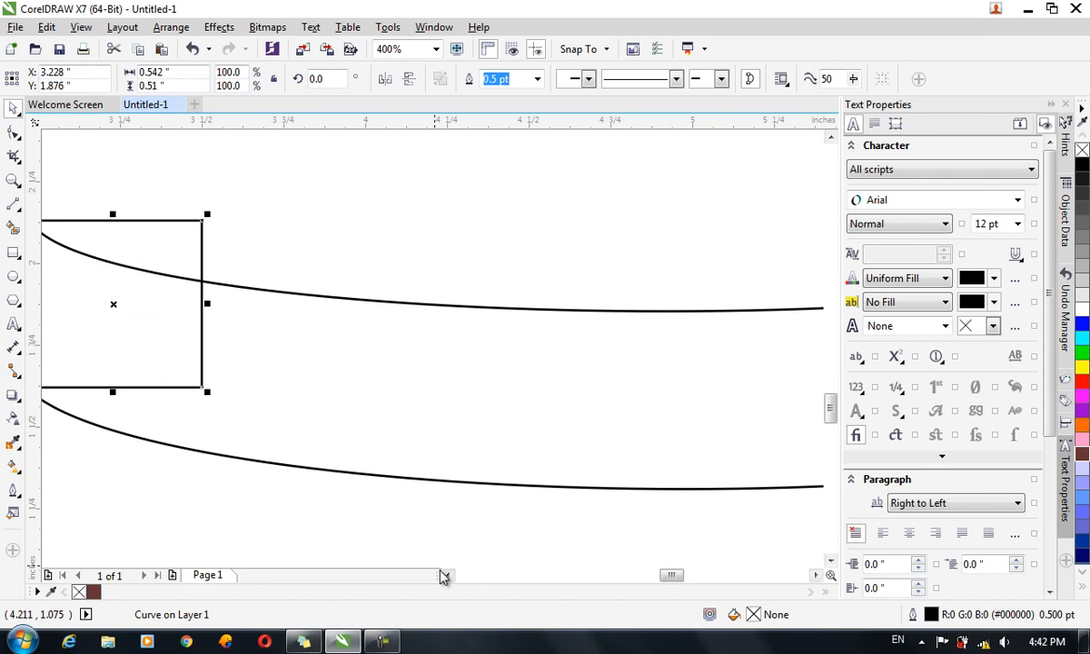
drag(672, 576, 661, 576)
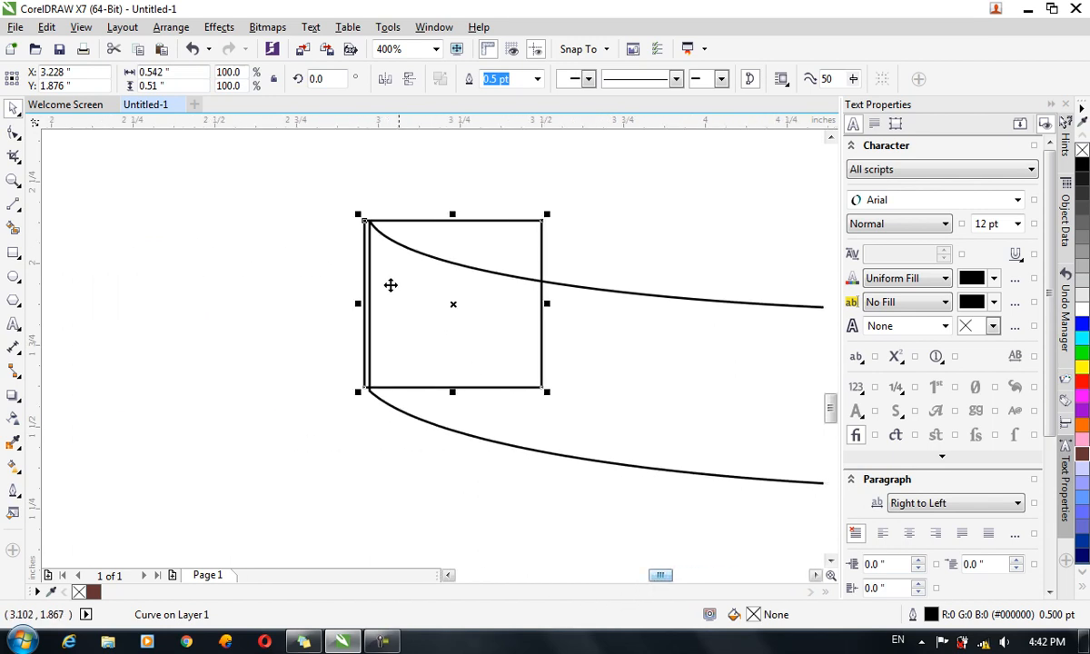
drag(387, 290, 394, 302)
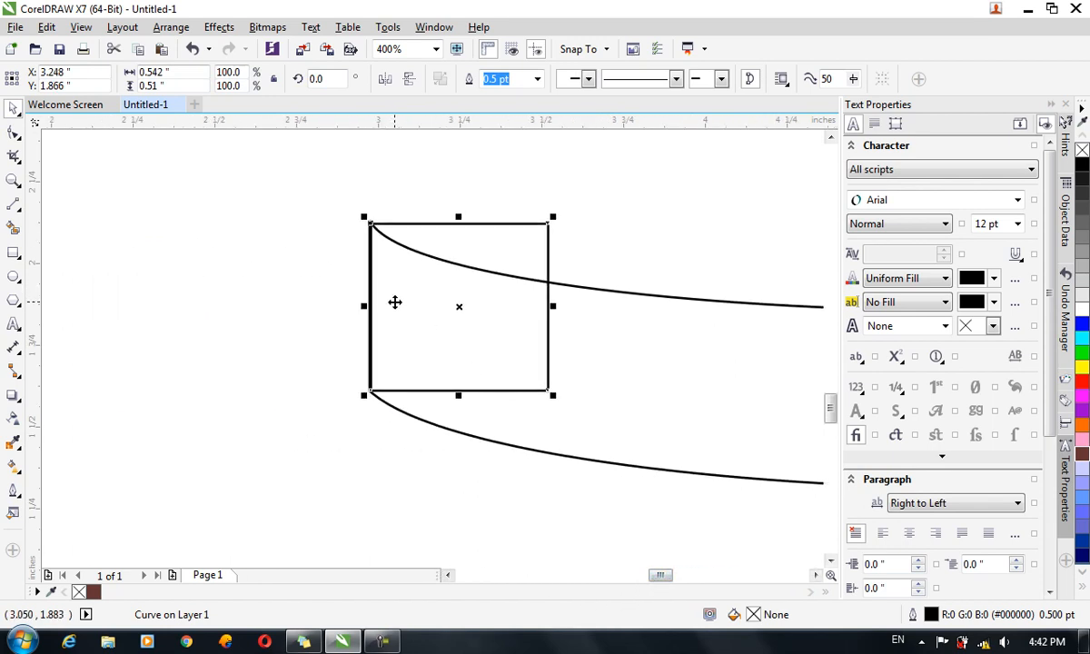
- Turn the small rectangle's segments into curves and bow its upper and lower edges upward
click(13, 133)
mouse_move(436, 233)
mouse_down()
mouse_move(444, 226)
mouse_move(431, 228)
mouse_up()
drag(337, 195, 566, 408)
drag(452, 224, 454, 211)
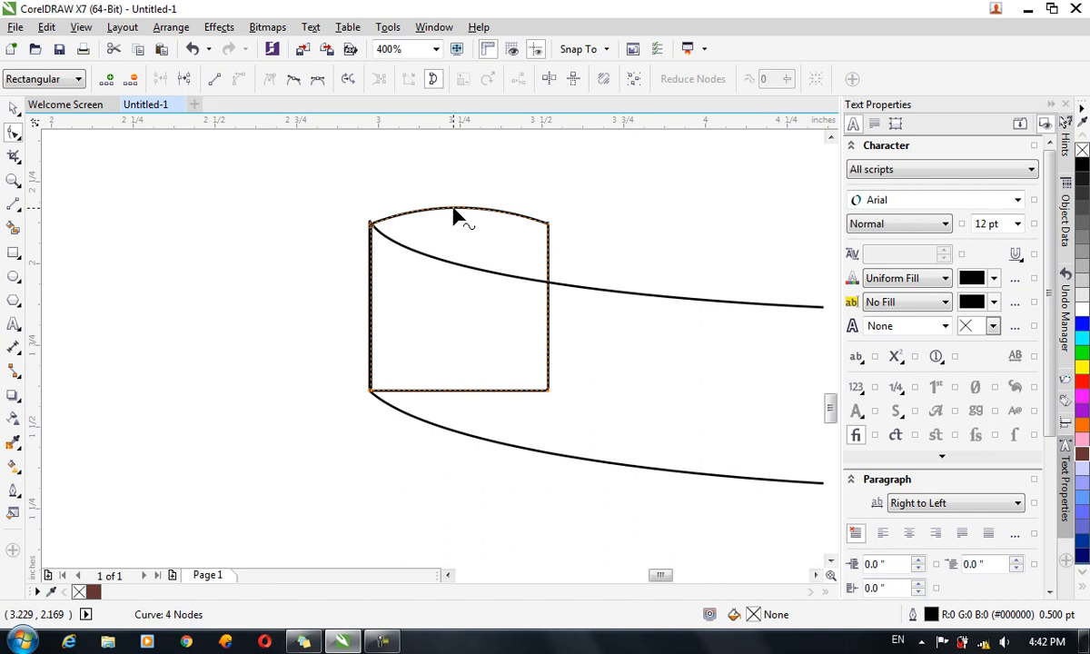
click(458, 380)
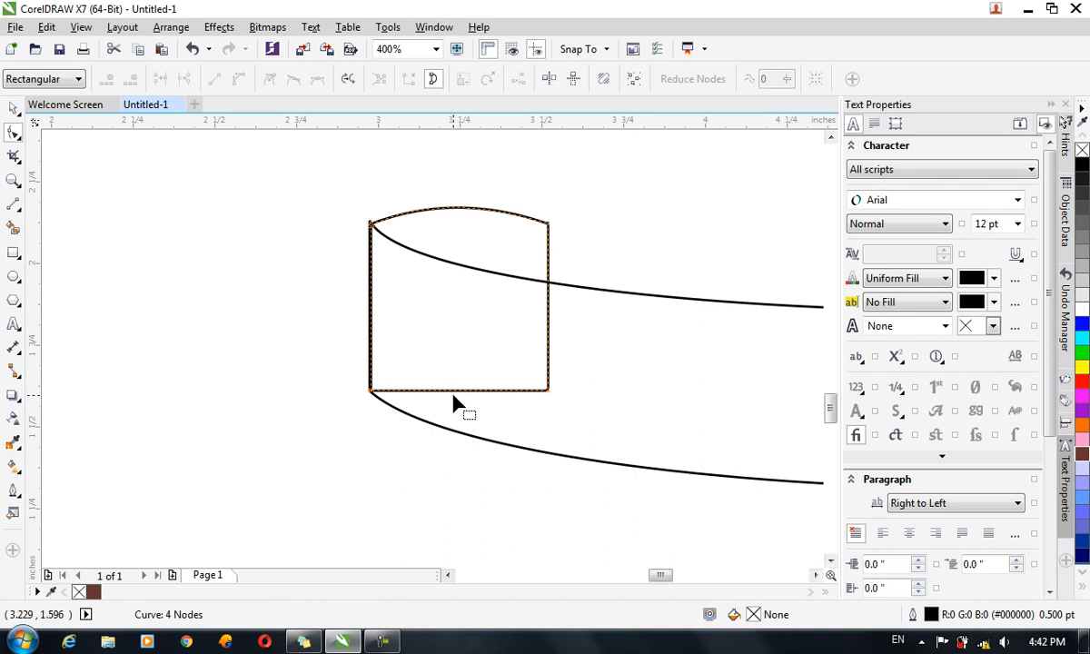
drag(460, 391, 457, 377)
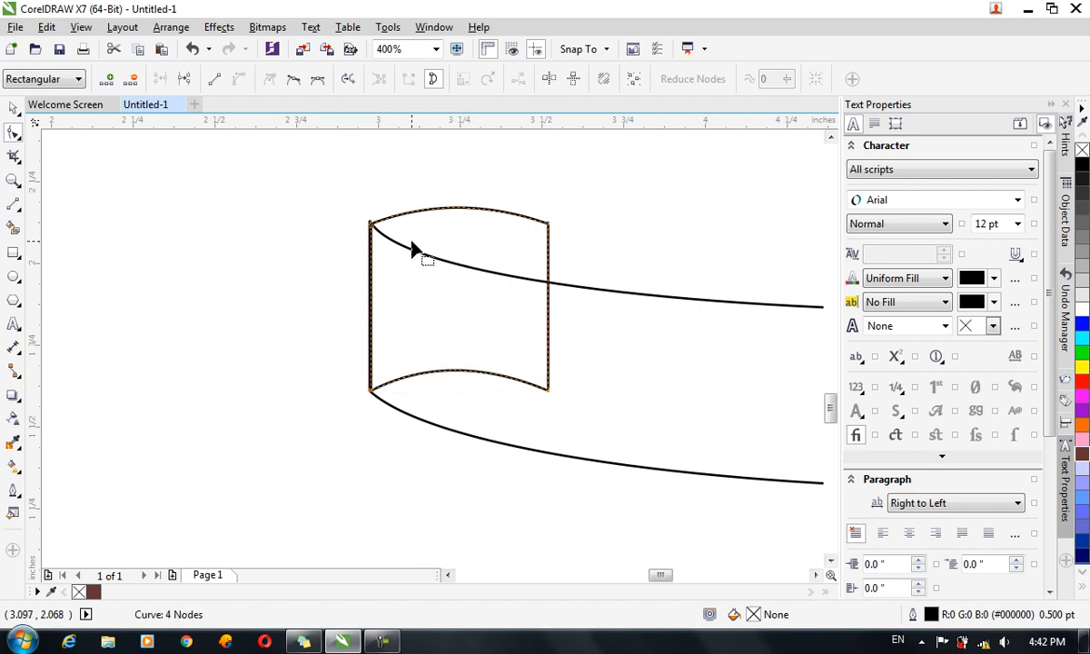
- Nudge the small shape's upper-left node up and left onto the band's upper-left corner
click(453, 207)
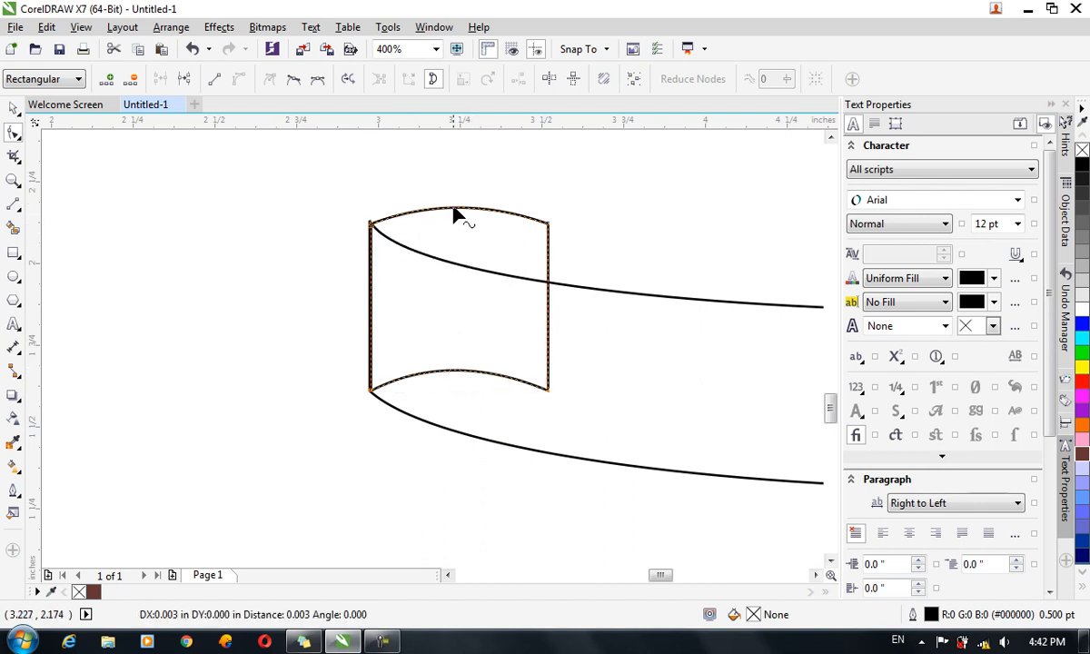
click(375, 227)
scroll(377, 234, up, 2)
key(ctrl+z)
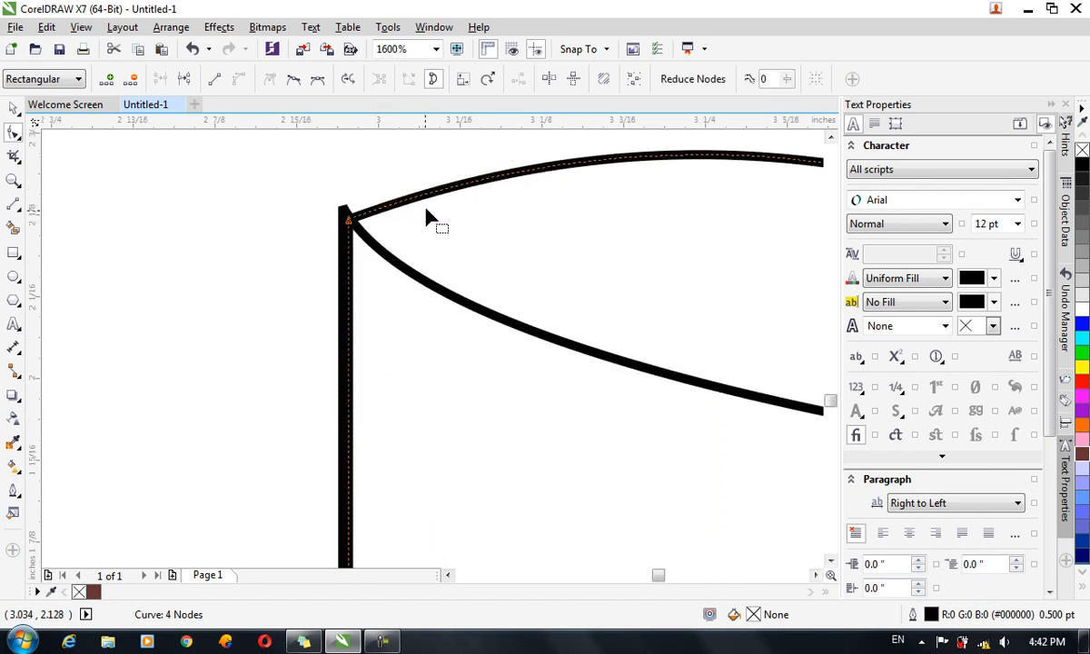
click(352, 224)
key(Up)
key(Left)
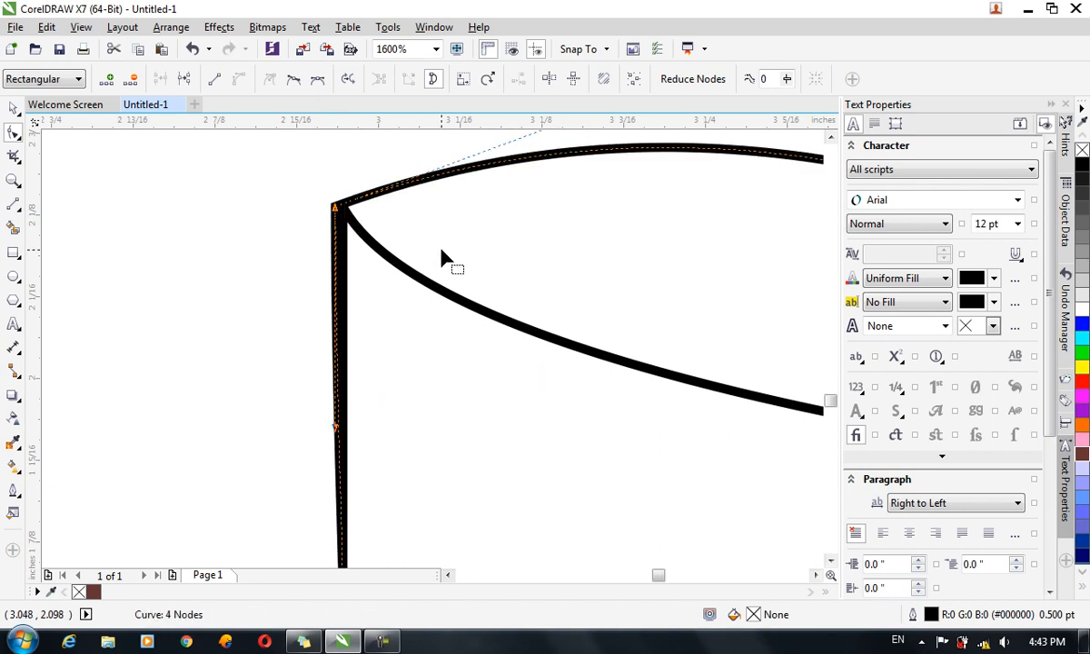
- Shorten and steepen the left curve handle of the small shape's upper edge toward its corner node
scroll(445, 224, down, 1)
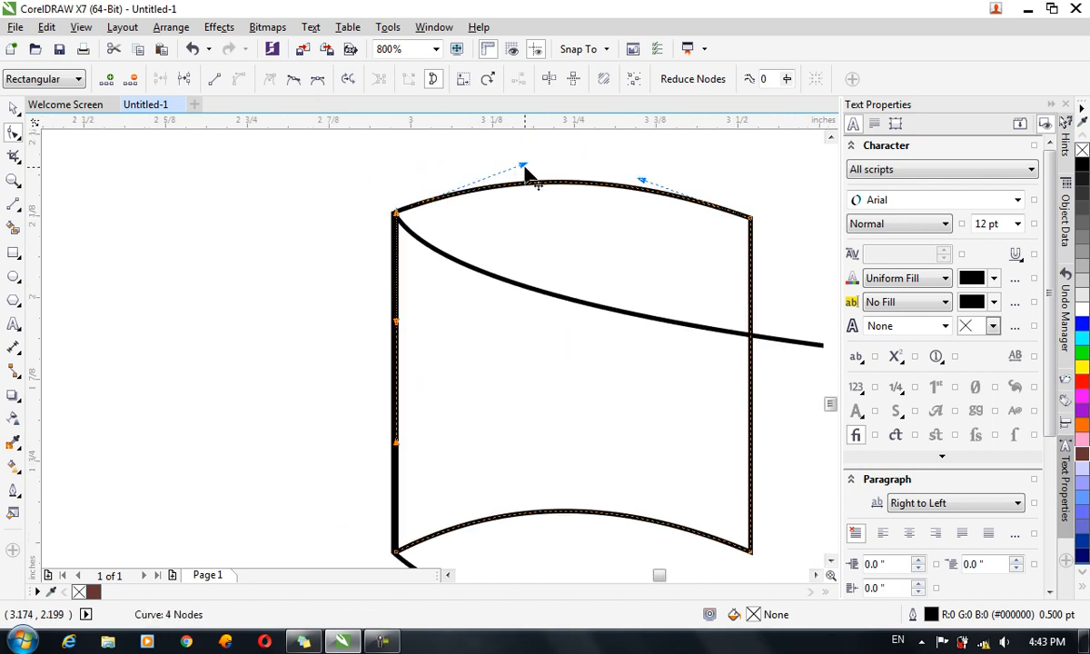
drag(519, 171, 410, 192)
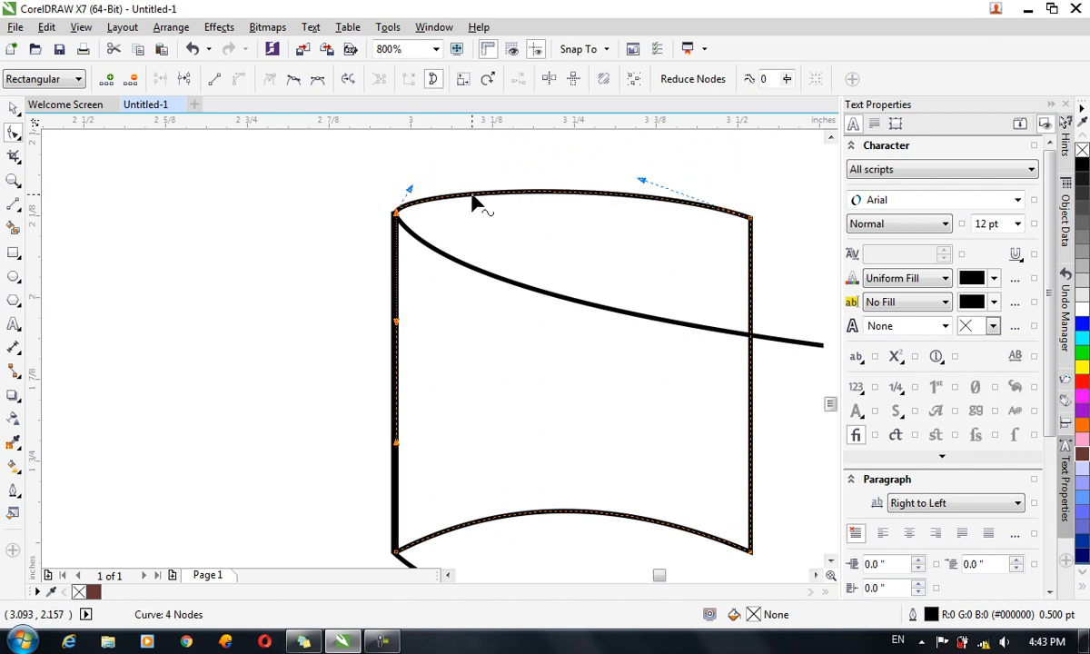
click(383, 227)
click(442, 259)
click(409, 234)
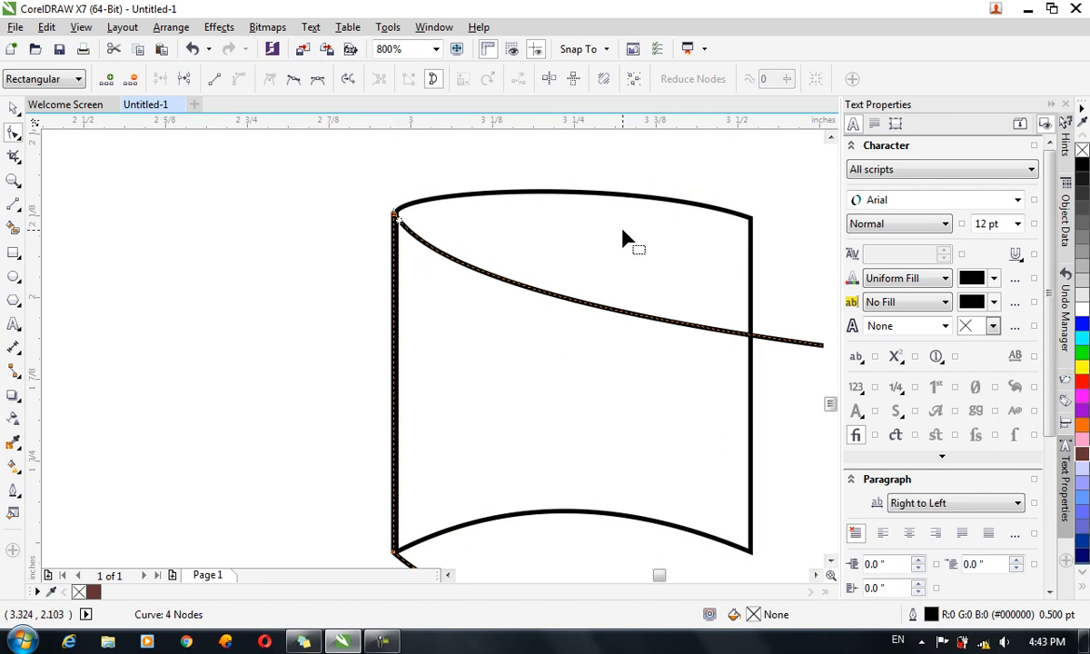
scroll(623, 247, down, 2)
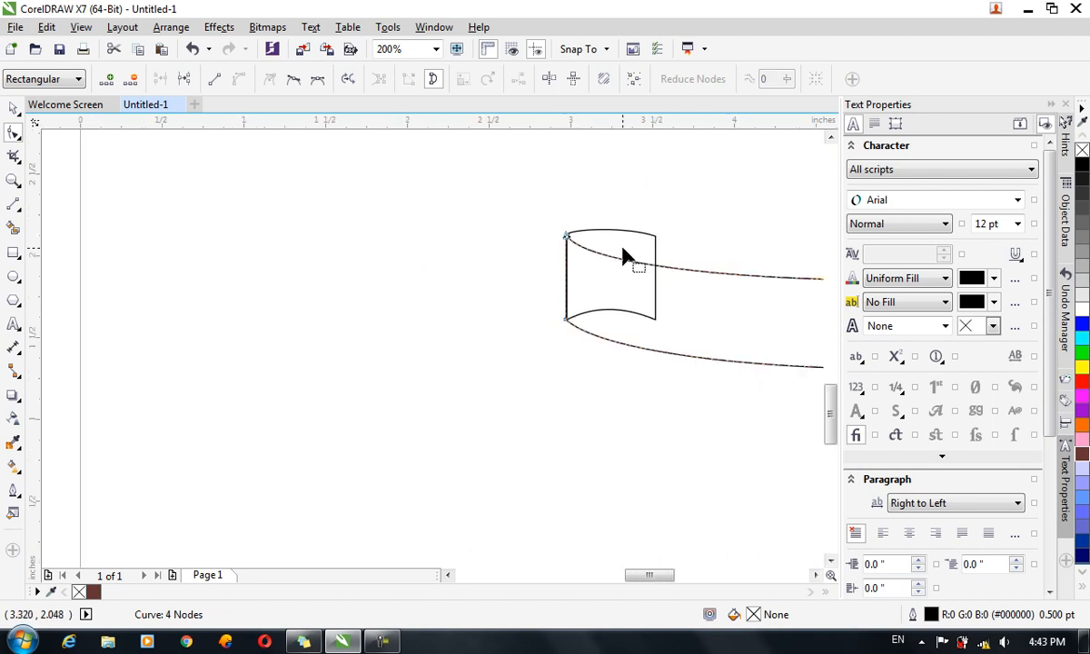
- Examine the shape and shading of the text ribbon in the reference emblem against the drawn band
click(13, 108)
drag(653, 575, 686, 578)
click(120, 238)
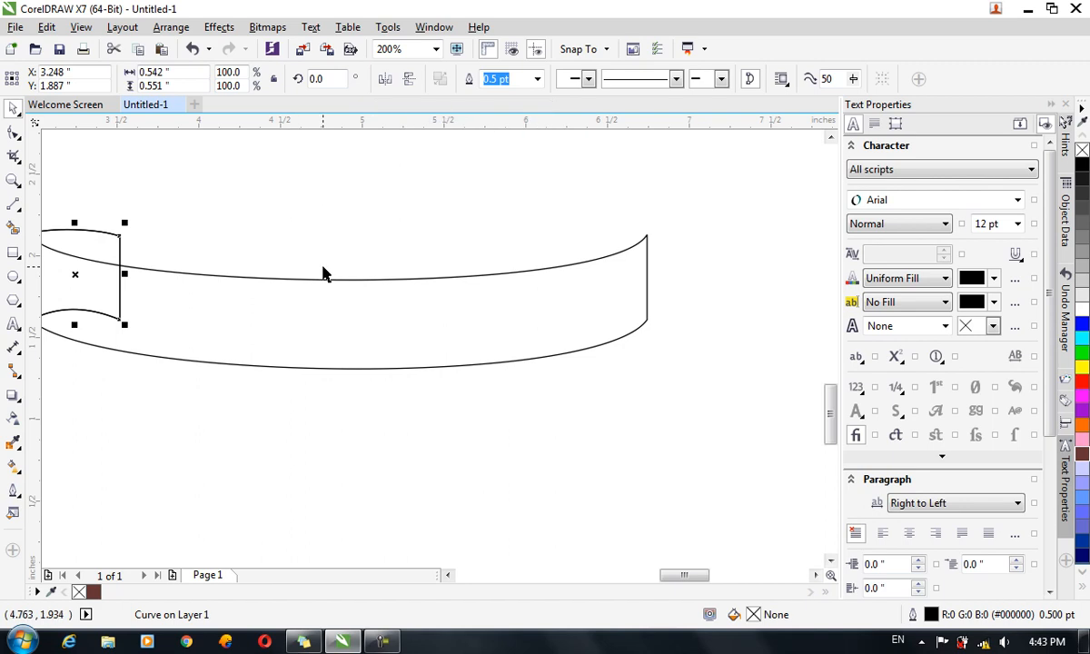
click(297, 245)
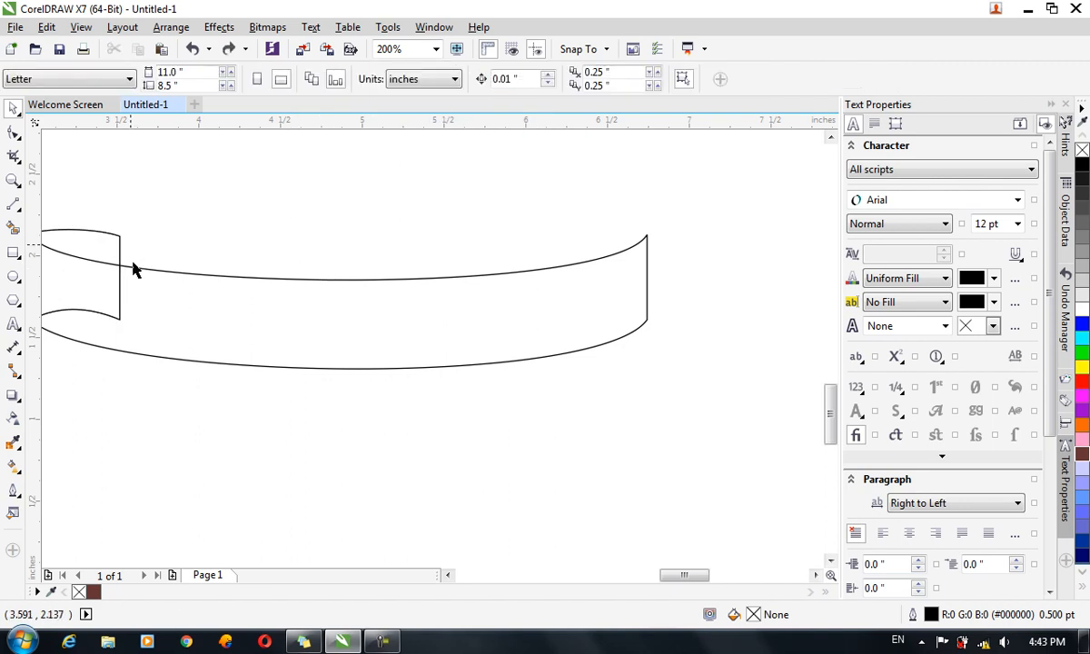
click(238, 318)
scroll(378, 300, down, 1)
scroll(354, 304, down, 3)
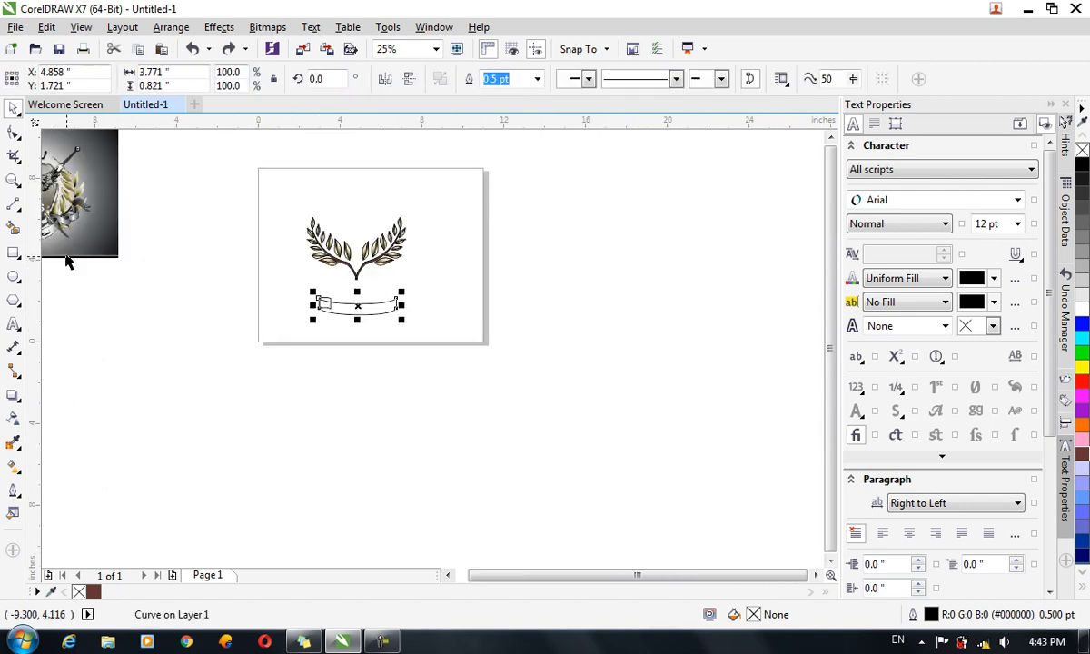
scroll(68, 259, down, 2)
scroll(55, 241, up, 1)
scroll(55, 241, up, 3)
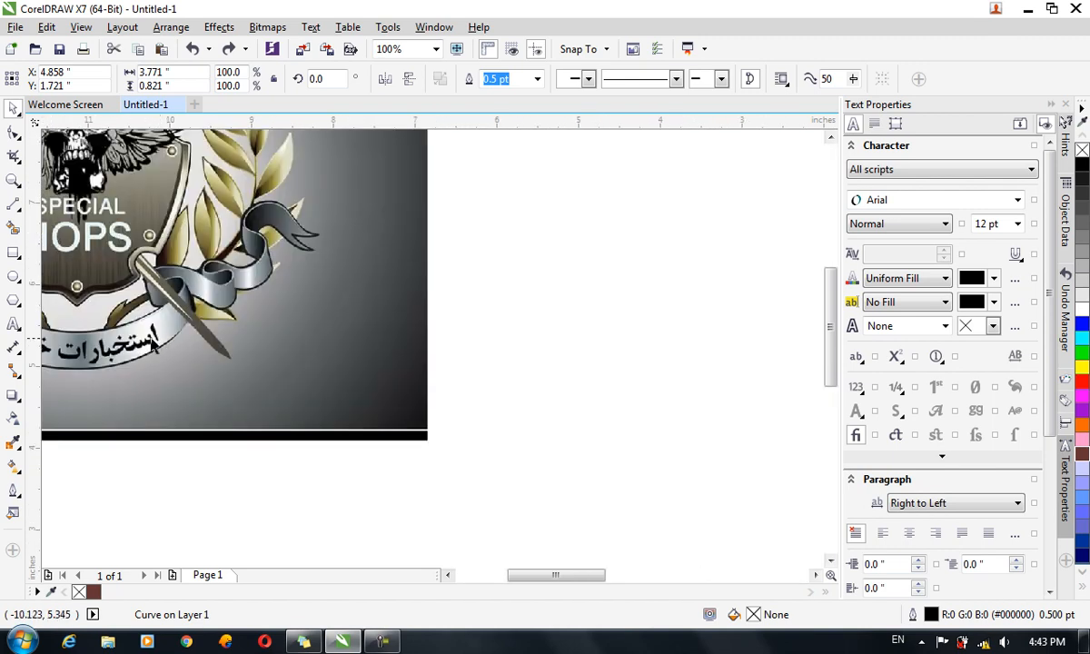
drag(560, 576, 531, 576)
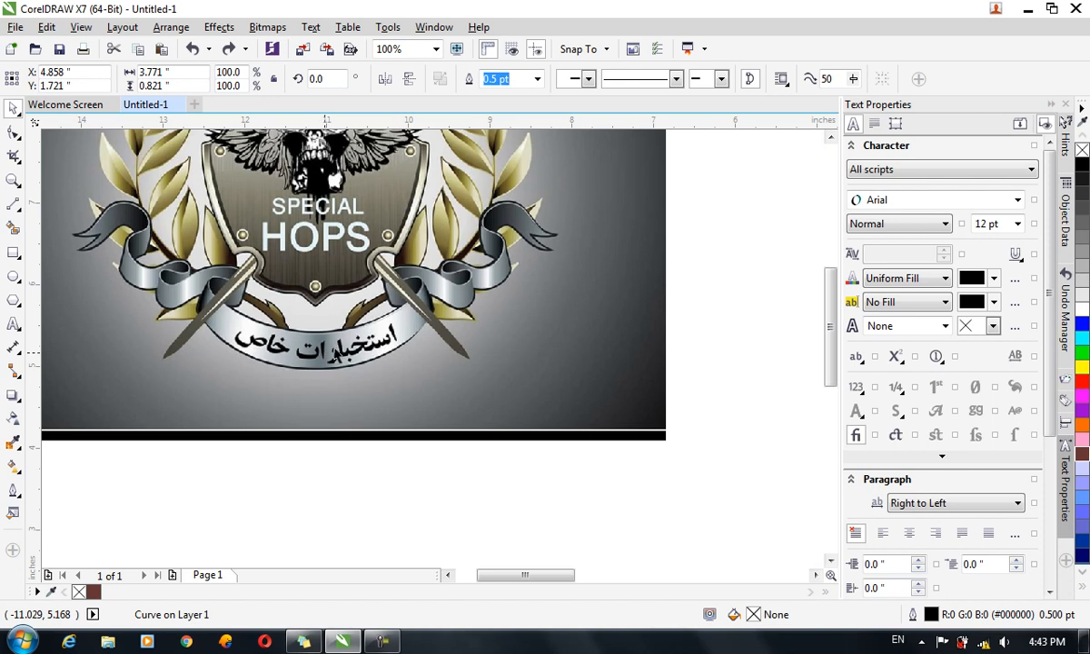
scroll(491, 300, down, 2)
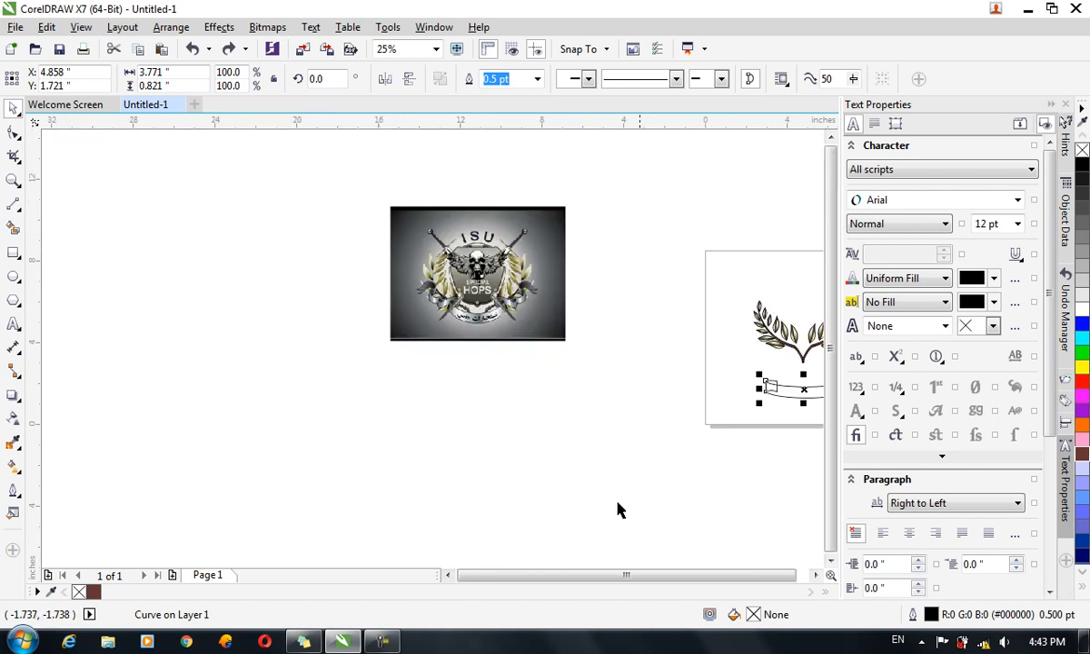
- Start a black-to-white linear fountain fill on the band and add colour stops at its middle, 77% and 23%
drag(592, 575, 636, 575)
scroll(505, 374, up, 2)
click(563, 435)
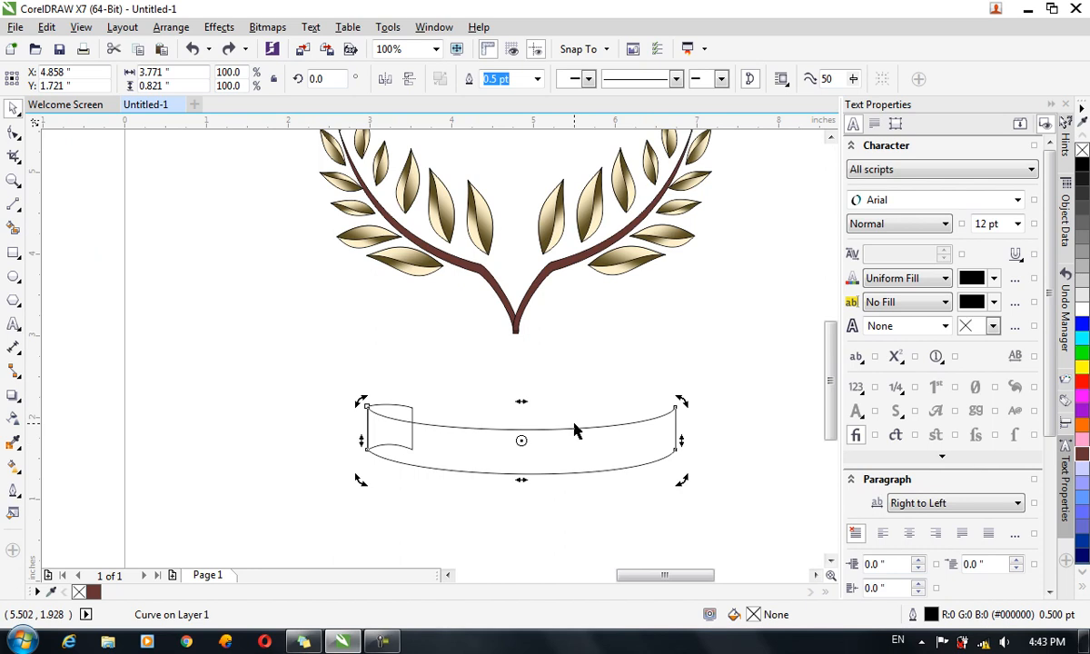
key(F11)
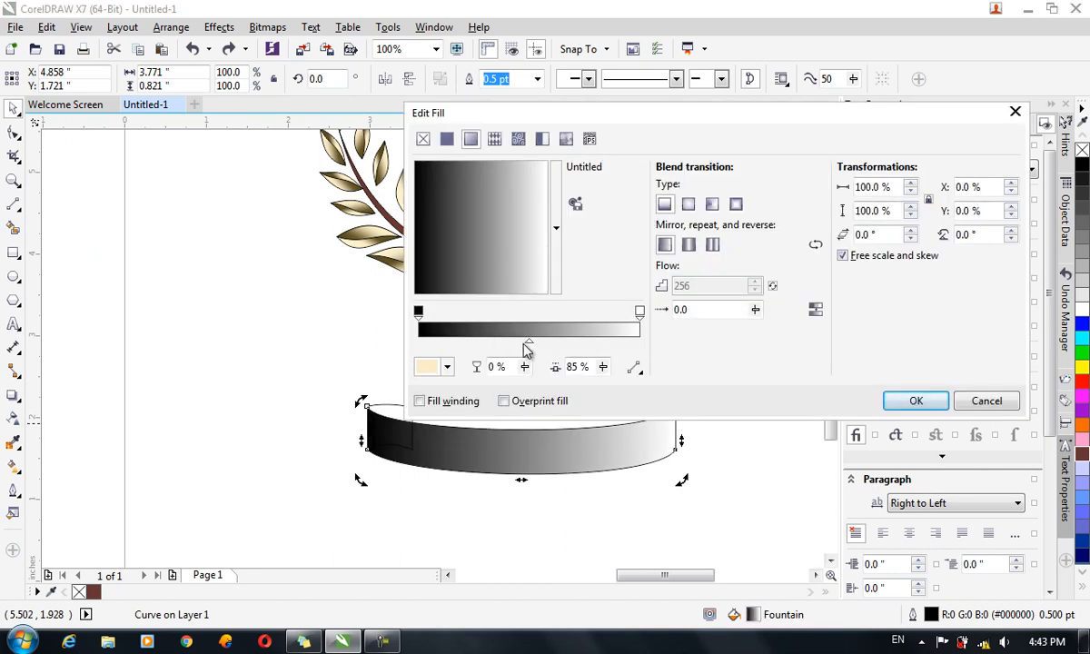
double_click(530, 329)
double_click(589, 316)
double_click(469, 316)
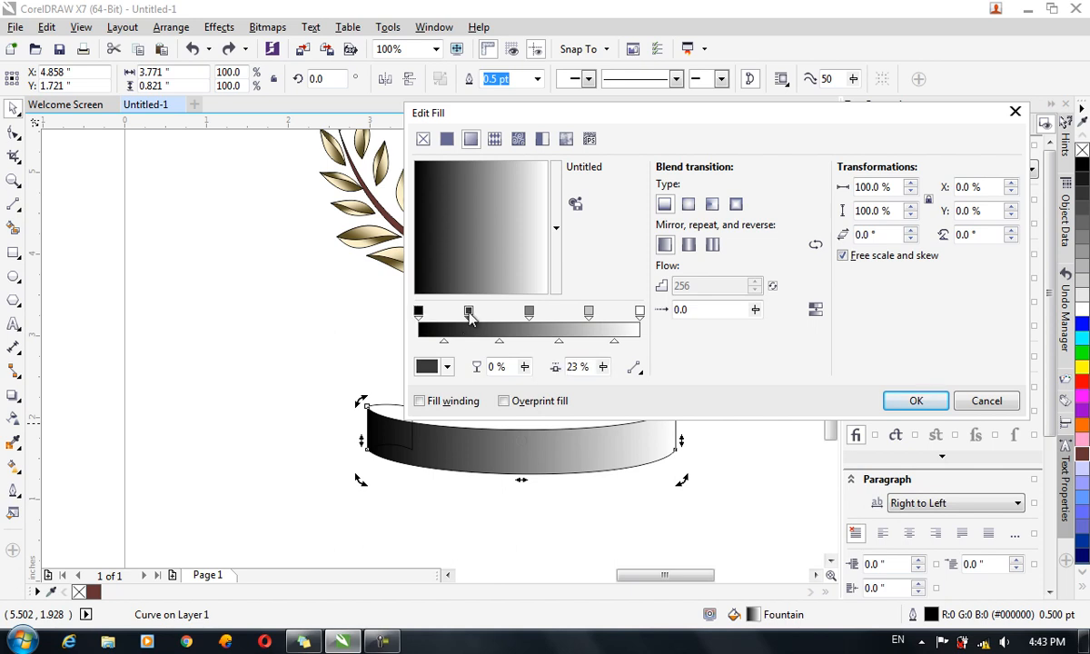
- Set the 23% gradient stop to light grey #D9D9D9
click(435, 367)
drag(436, 450, 426, 442)
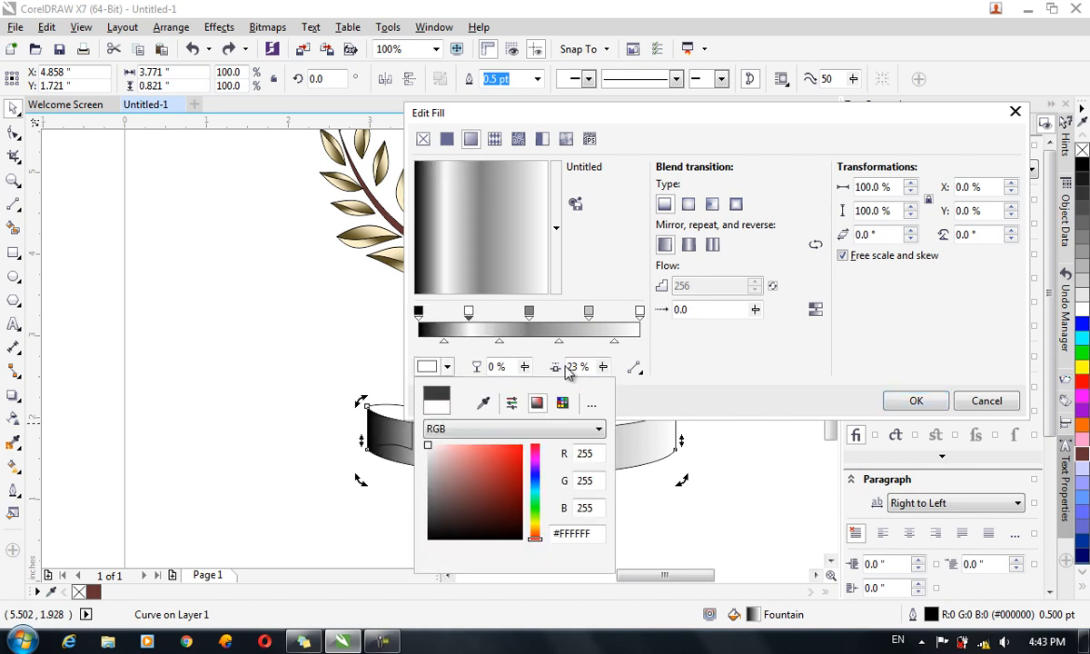
click(428, 459)
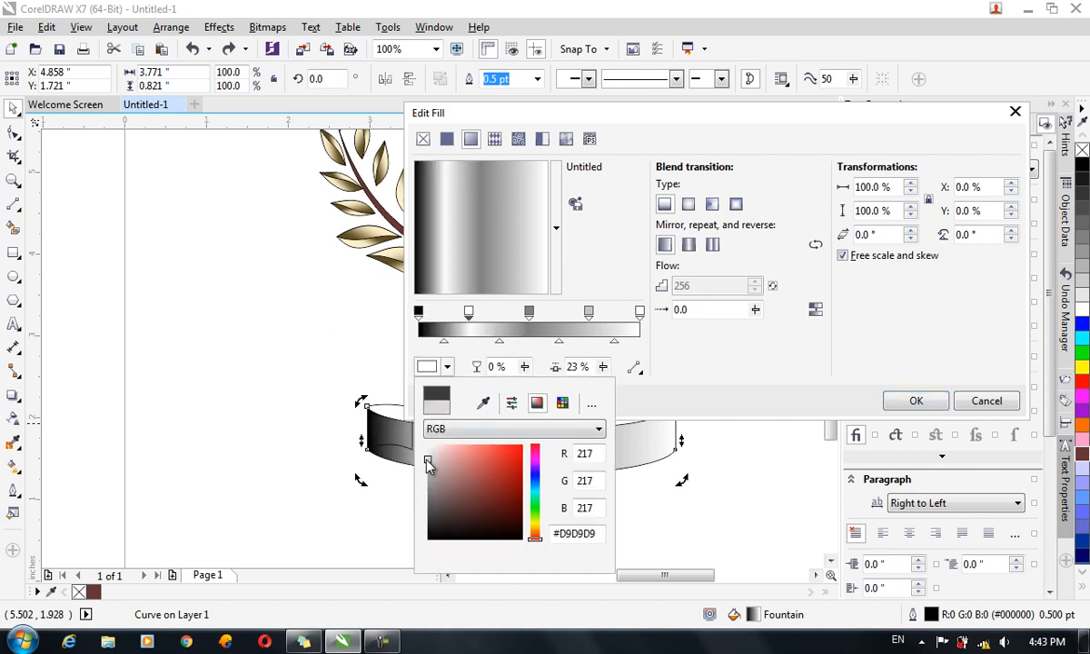
- Match the 77% gradient stop to the 23% stop by sampling its light grey #D9D9D9
click(589, 312)
click(447, 367)
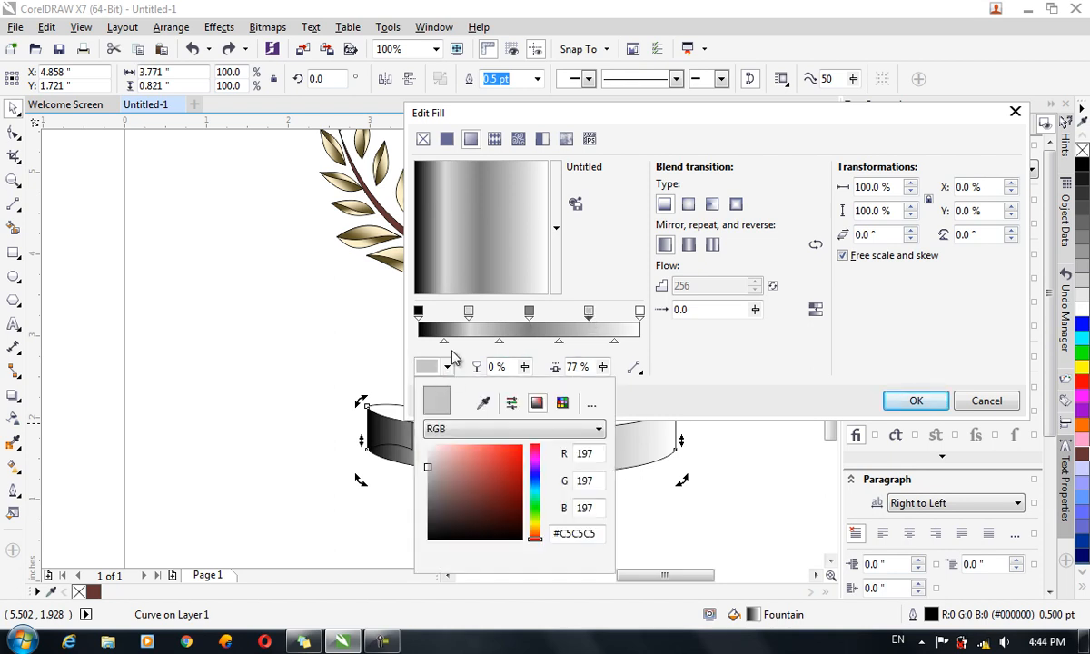
click(484, 403)
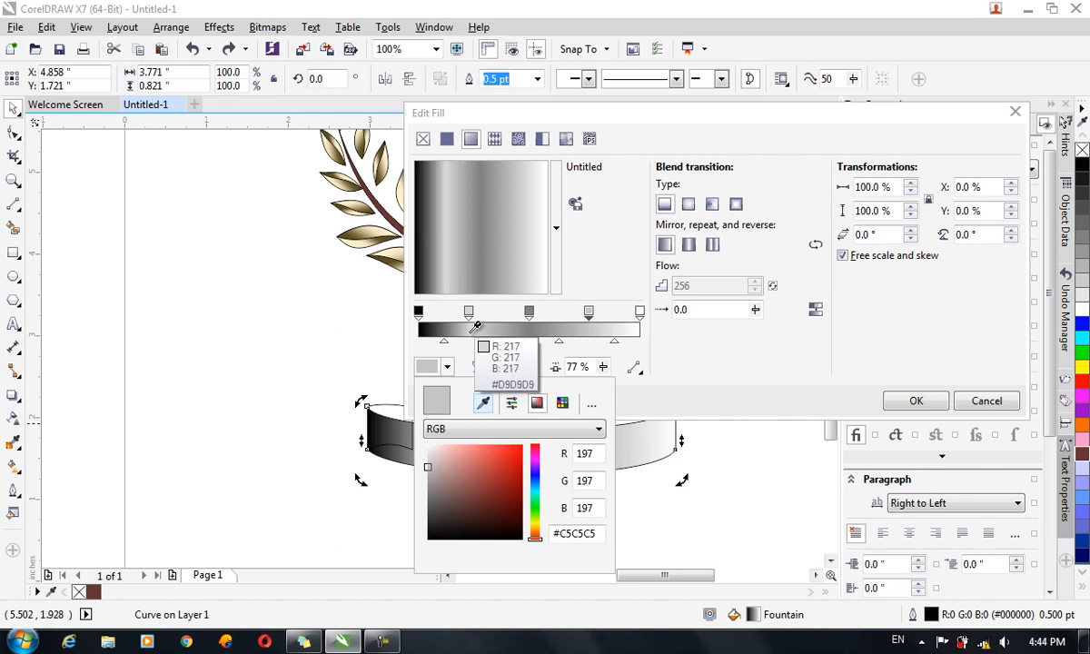
click(475, 322)
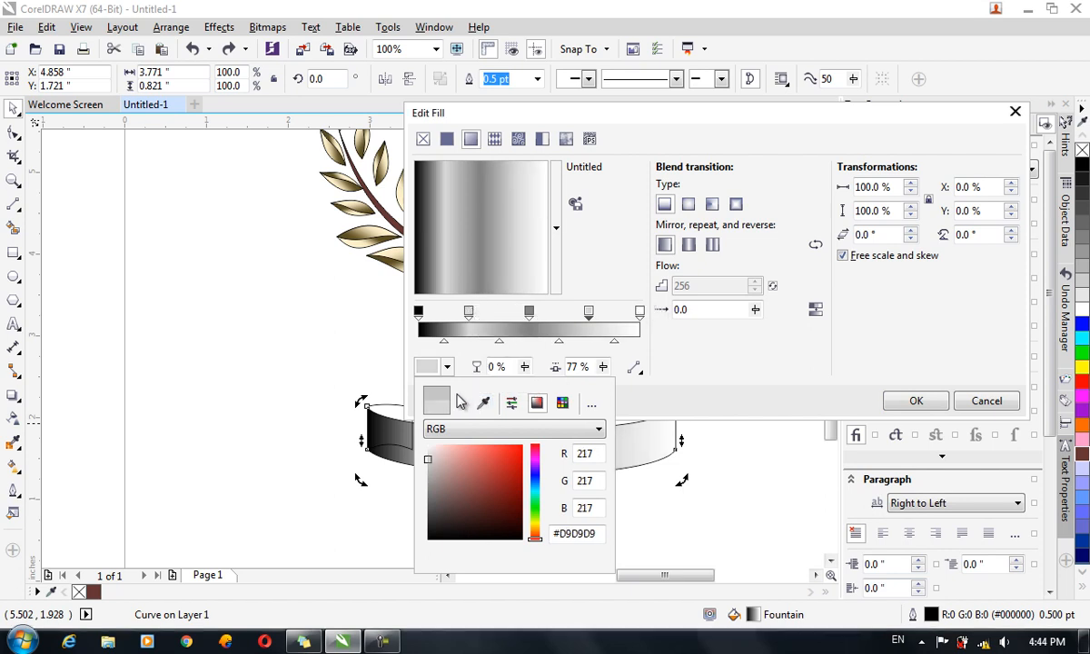
click(620, 352)
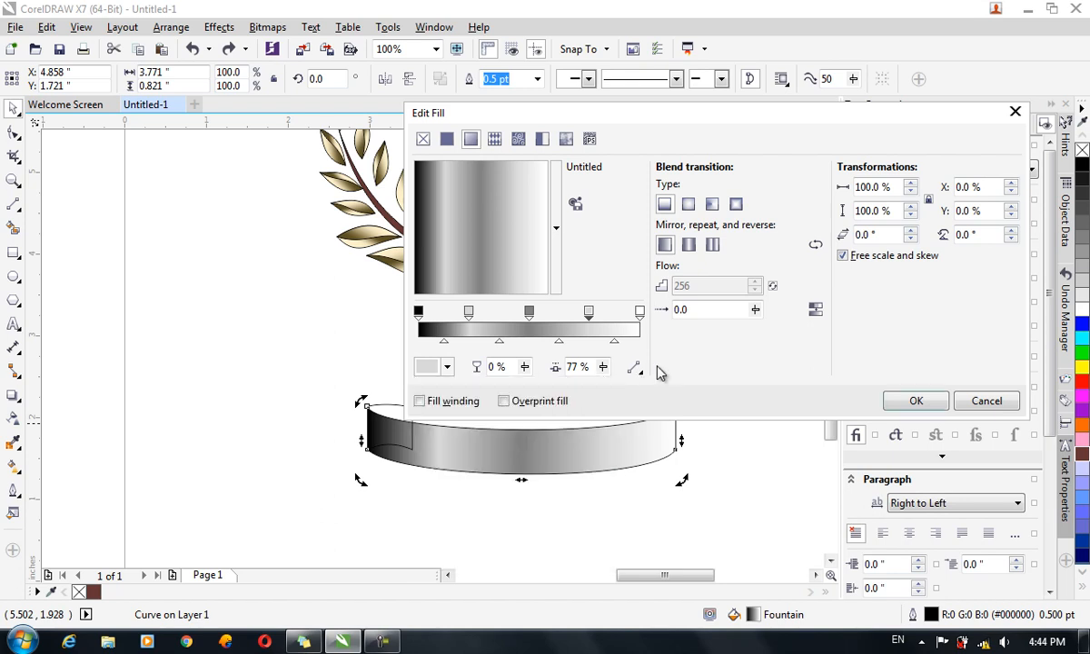
- Set the band gradient's end colour stop to black
click(640, 312)
click(433, 366)
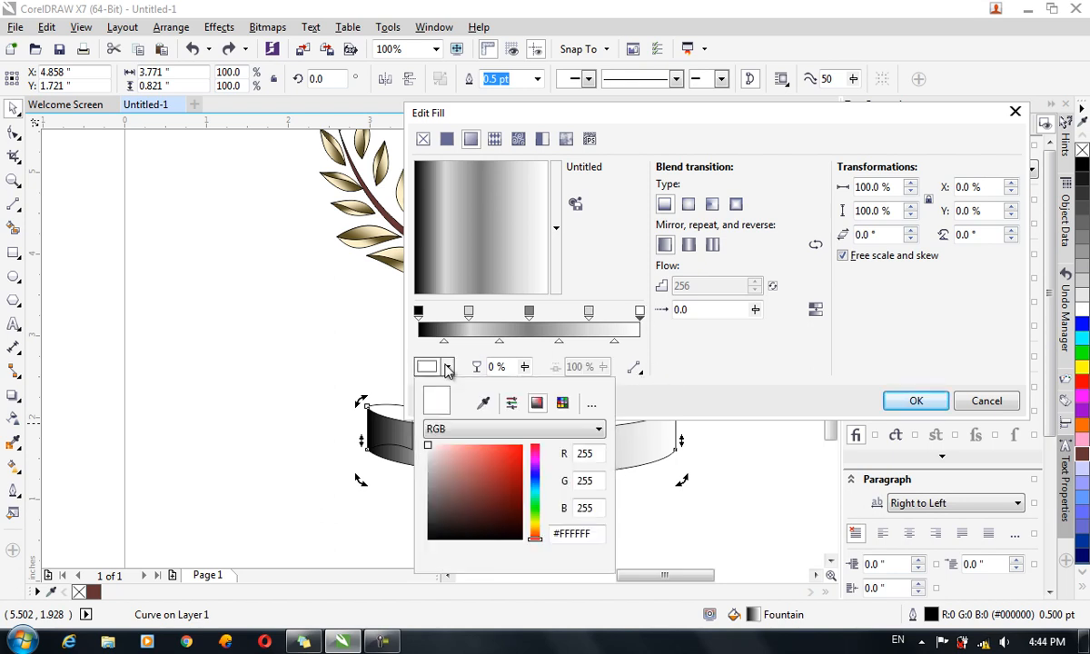
drag(474, 479, 379, 607)
click(704, 346)
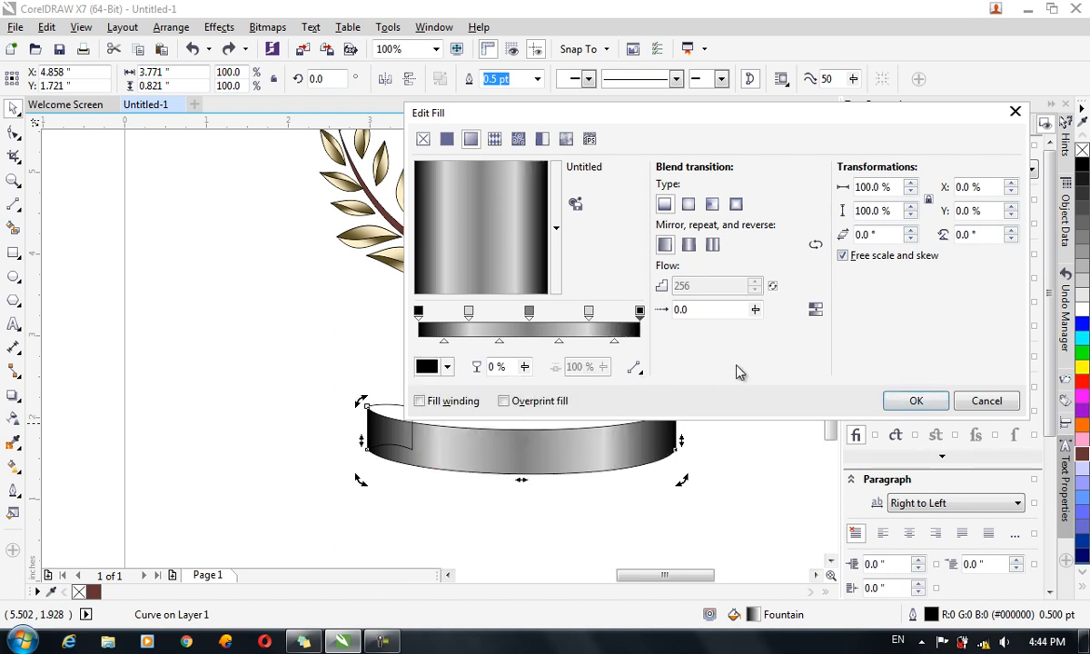
- Spread the two light grey stops toward the gradient's ends, placing the first one at 14%
mouse_move(614, 346)
mouse_down()
mouse_move(624, 346)
mouse_move(613, 312)
mouse_up()
click(590, 313)
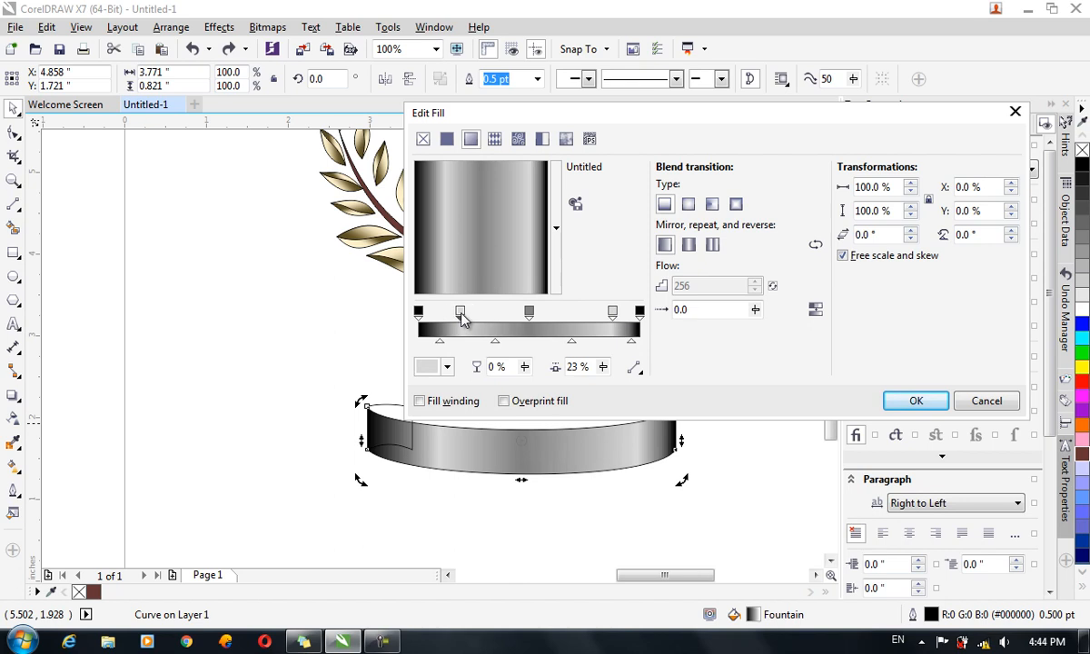
drag(465, 312, 448, 313)
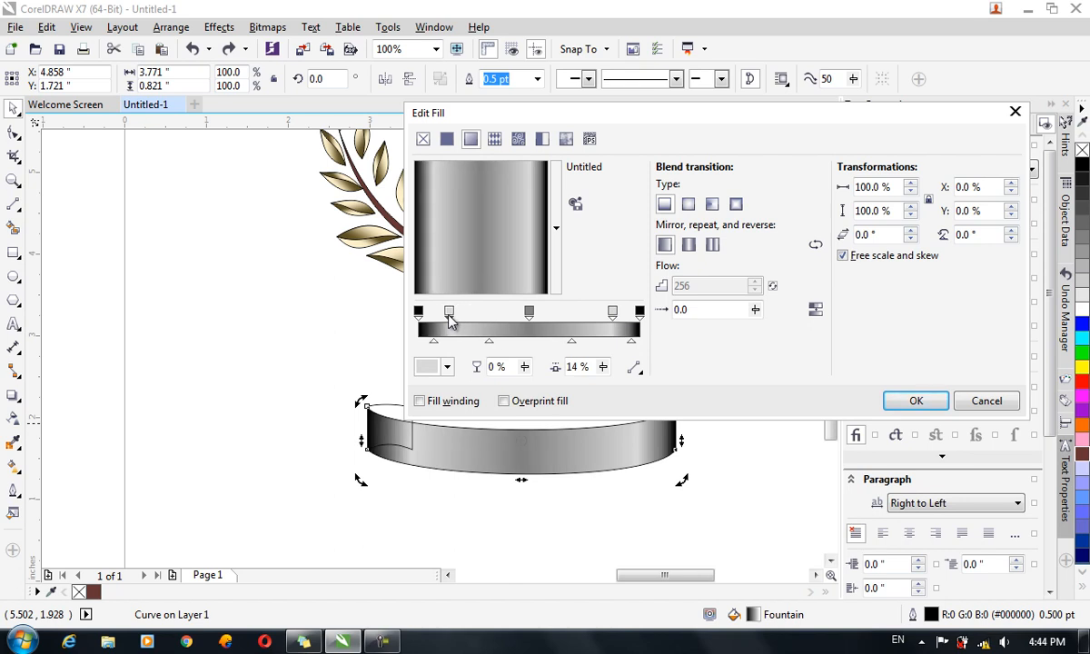
- Change the band gradient's end colour stop to dark grey #4F4F4F
click(640, 312)
click(447, 366)
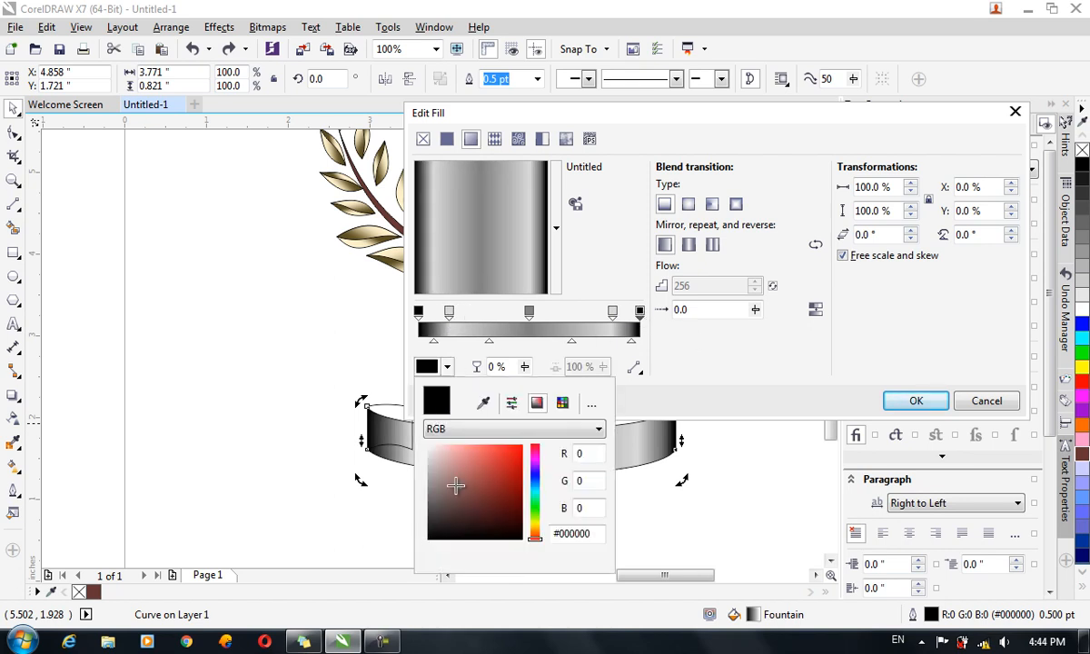
click(427, 515)
mouse_move(453, 496)
mouse_down()
mouse_move(408, 497)
mouse_move(427, 506)
mouse_move(426, 532)
mouse_up()
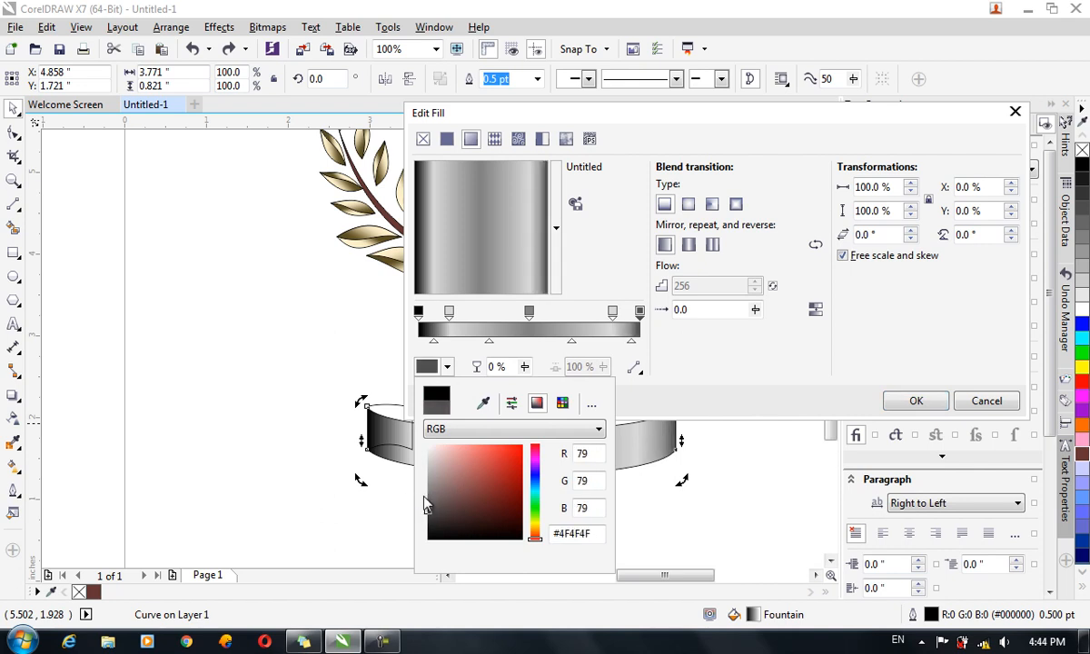
- Set the band gradient's start colour stop to dark grey #525252
click(420, 313)
click(420, 310)
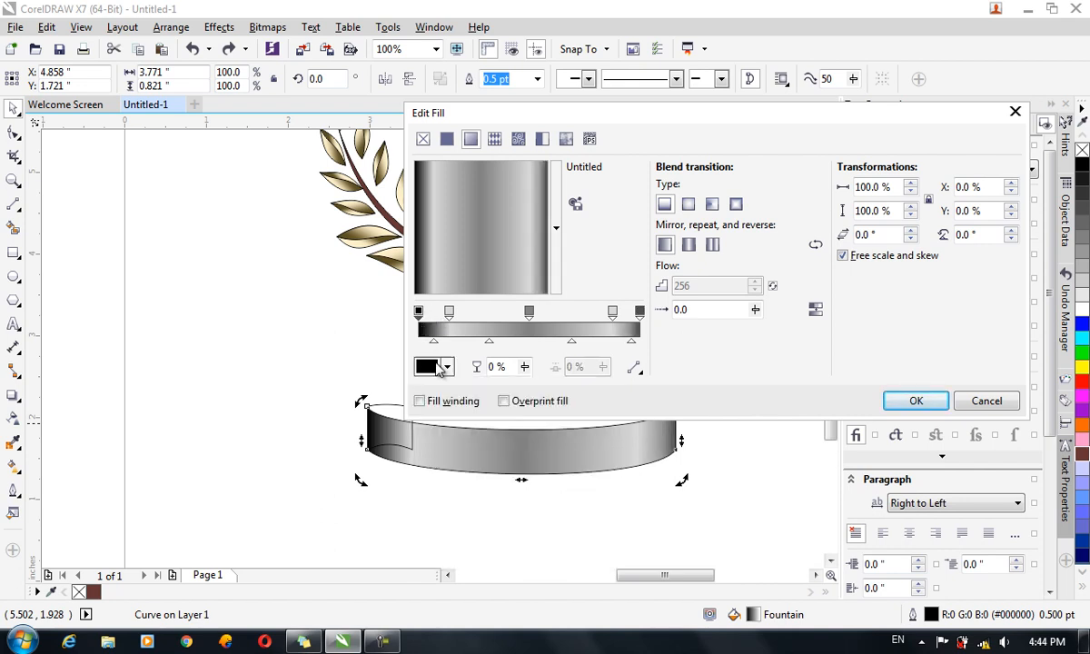
click(429, 365)
click(334, 519)
click(428, 365)
drag(361, 509, 362, 510)
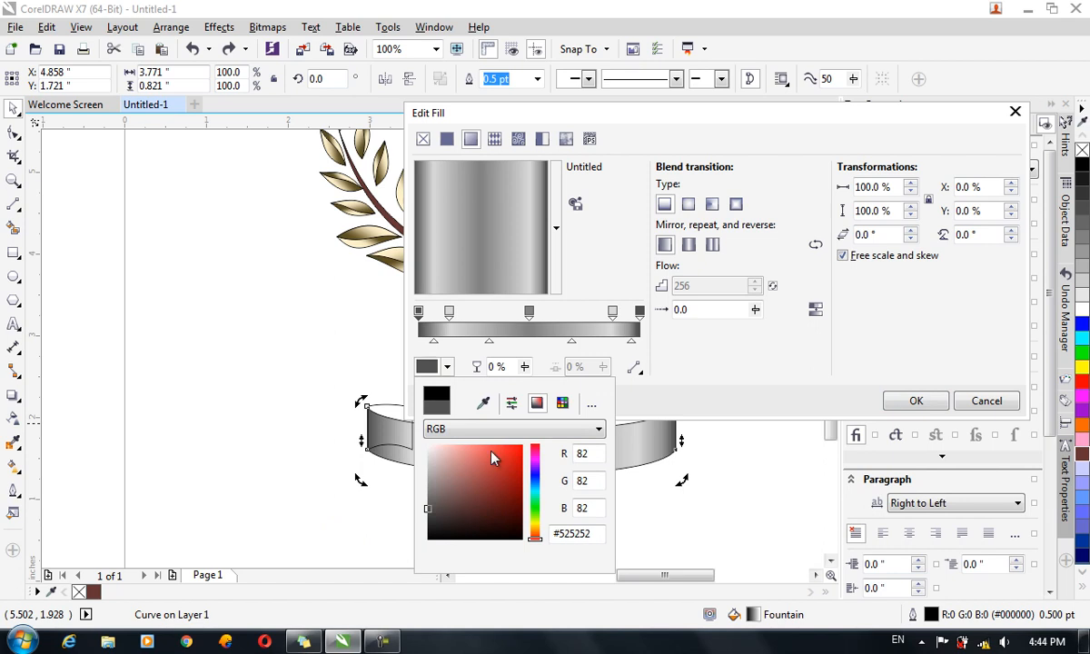
click(731, 365)
- Shift the blend midpoints on both sides of the central grey stop closer to it
click(570, 343)
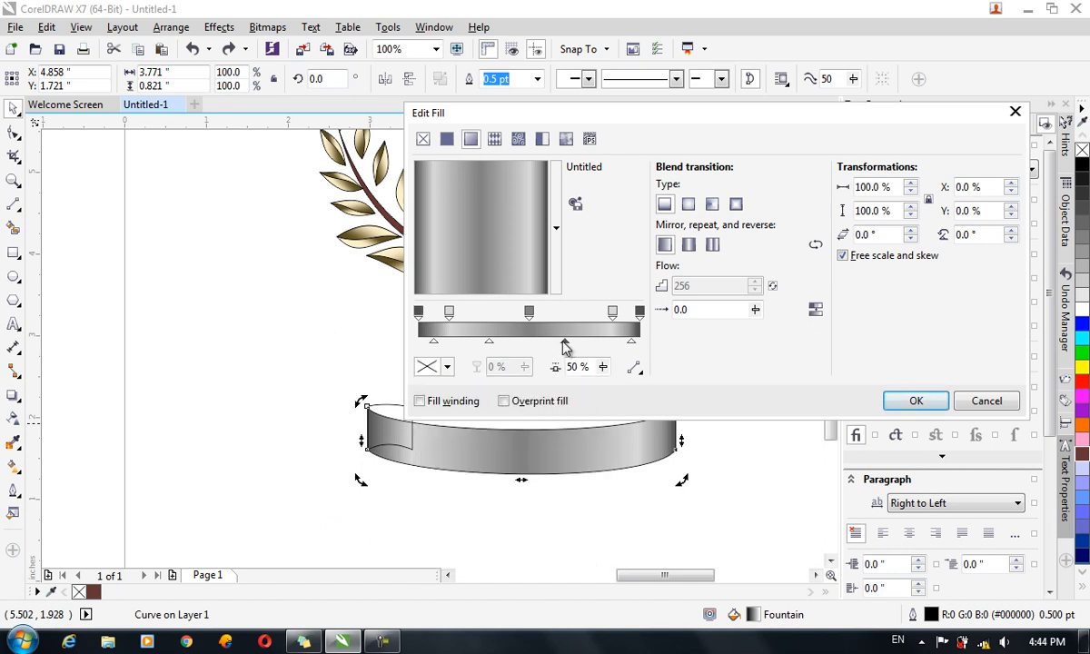
drag(561, 348, 559, 345)
drag(489, 343, 510, 345)
- Add light grey stops at 62% and 35% around the gradient's centre and apply the fill to the band
click(601, 315)
double_click(600, 315)
drag(601, 314, 558, 330)
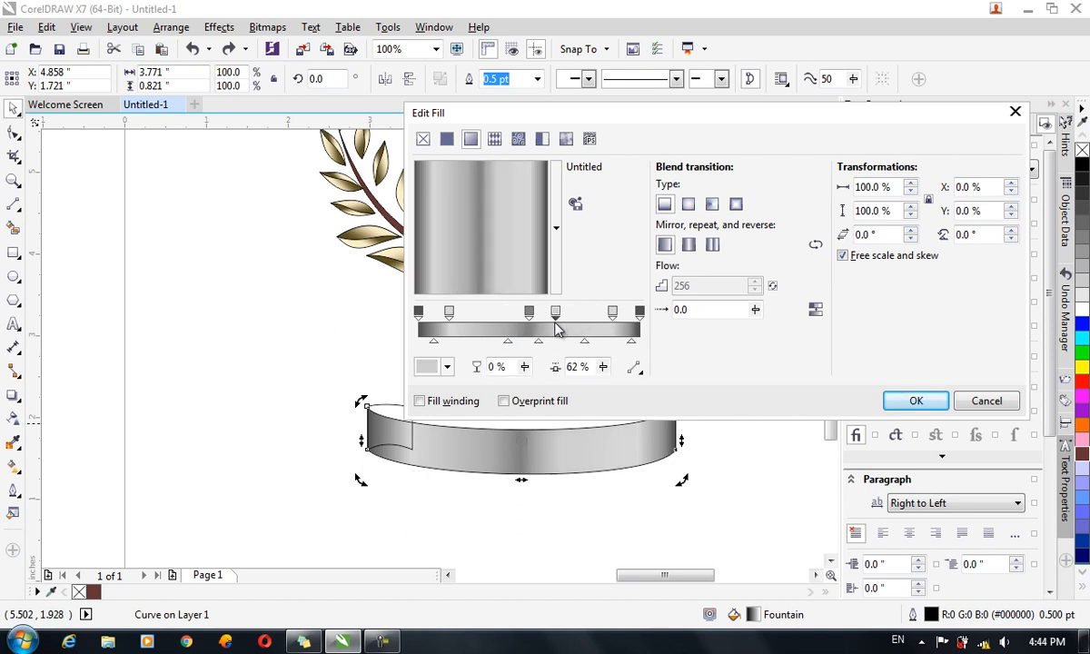
double_click(462, 318)
drag(462, 318, 495, 320)
click(497, 329)
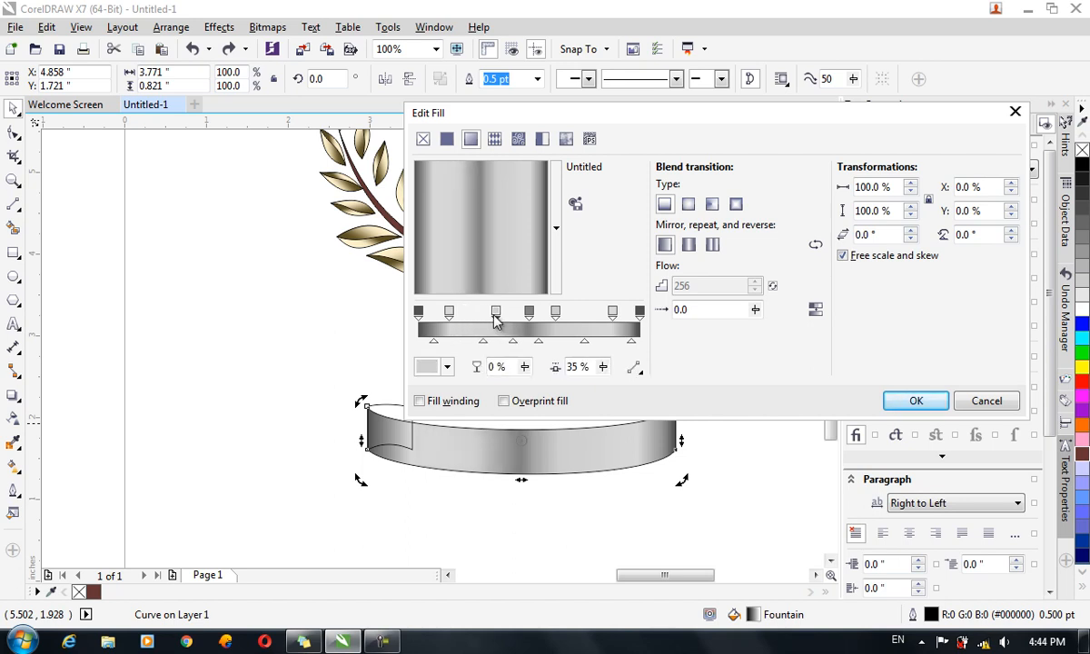
click(914, 406)
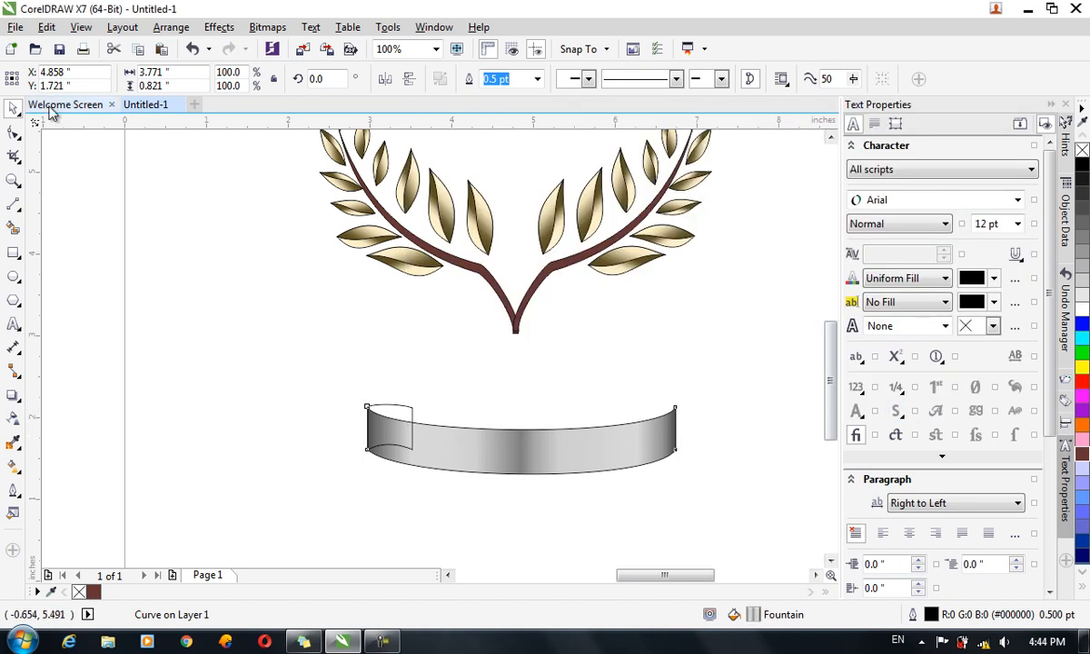
- Widen the fold shape behind the band's left end to 161% and skew its right side upward, as in the reference ribbon
click(409, 415)
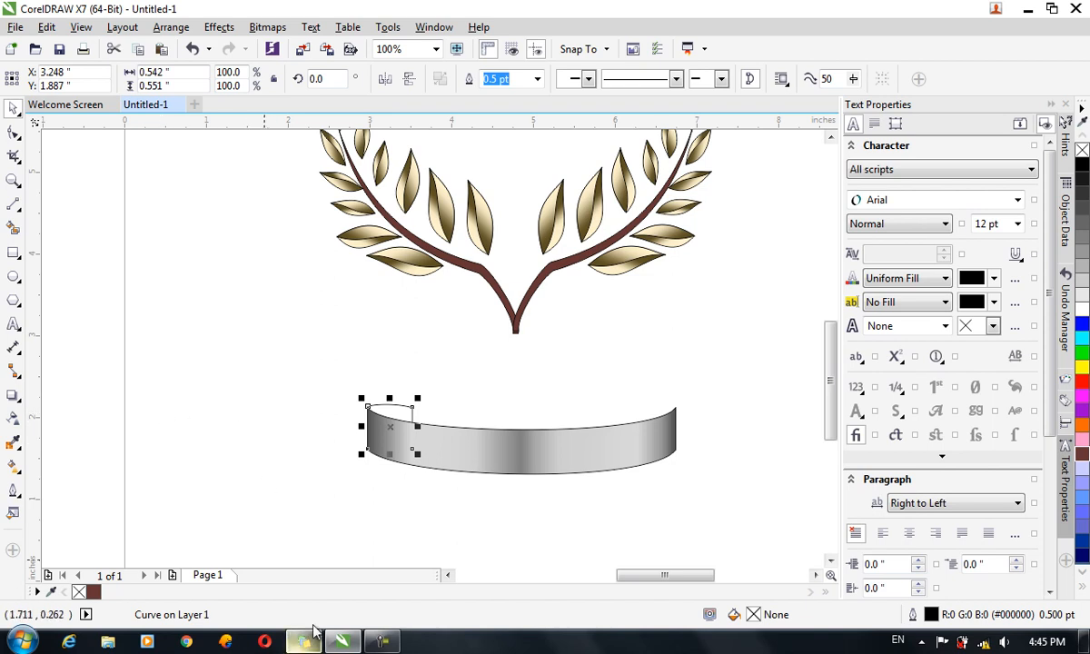
scroll(182, 312, down, 4)
scroll(73, 296, up, 4)
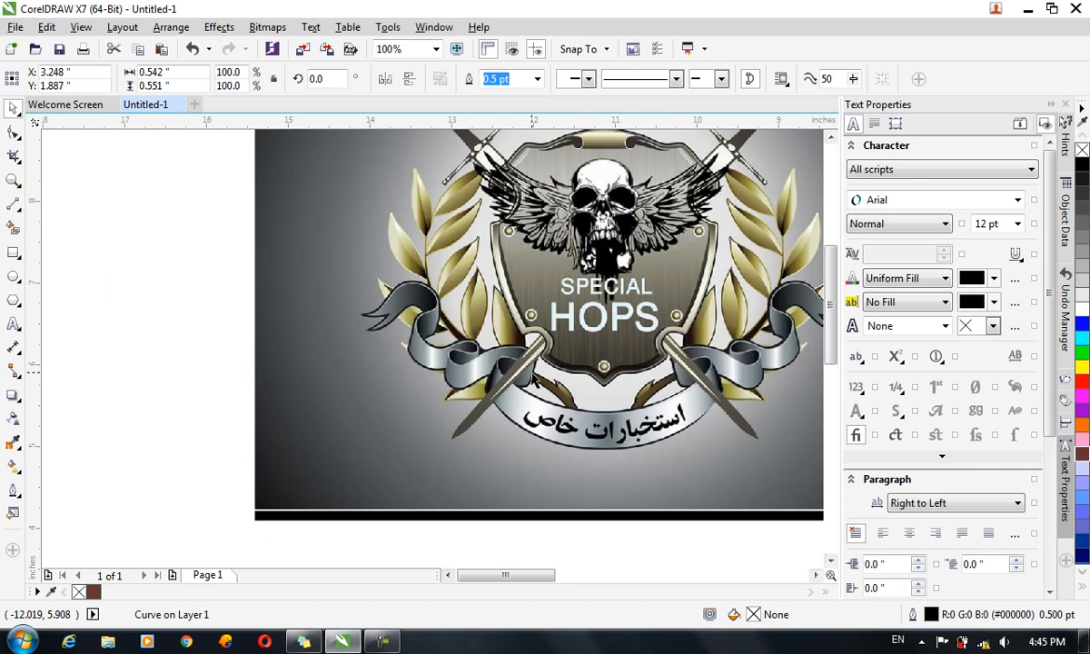
scroll(587, 393, down, 4)
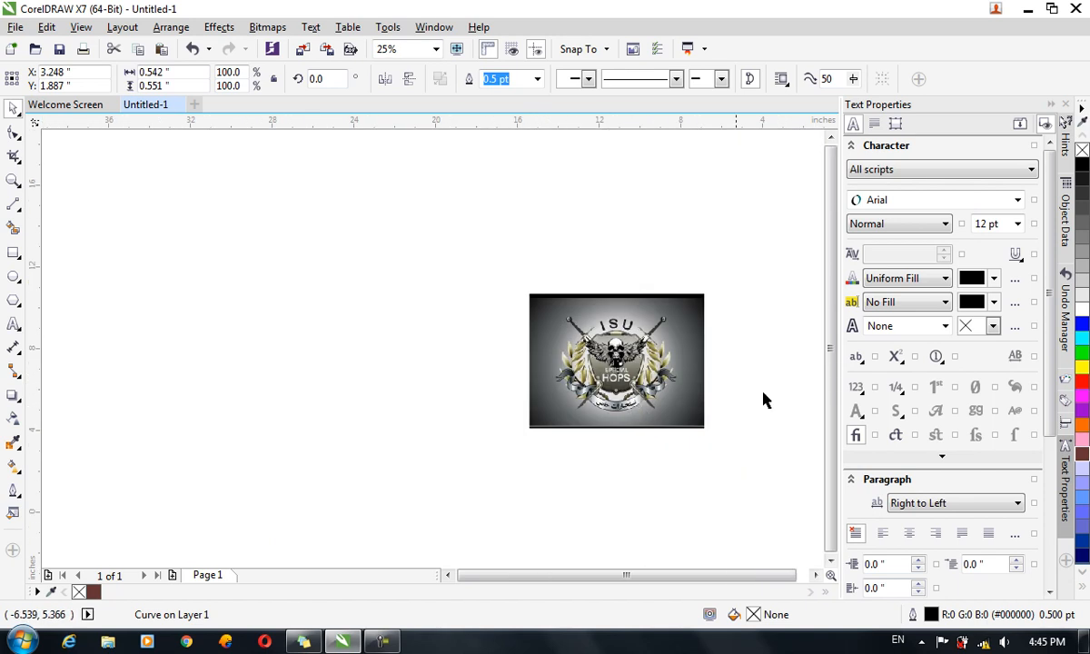
scroll(815, 433, up, 4)
scroll(659, 372, up, 1)
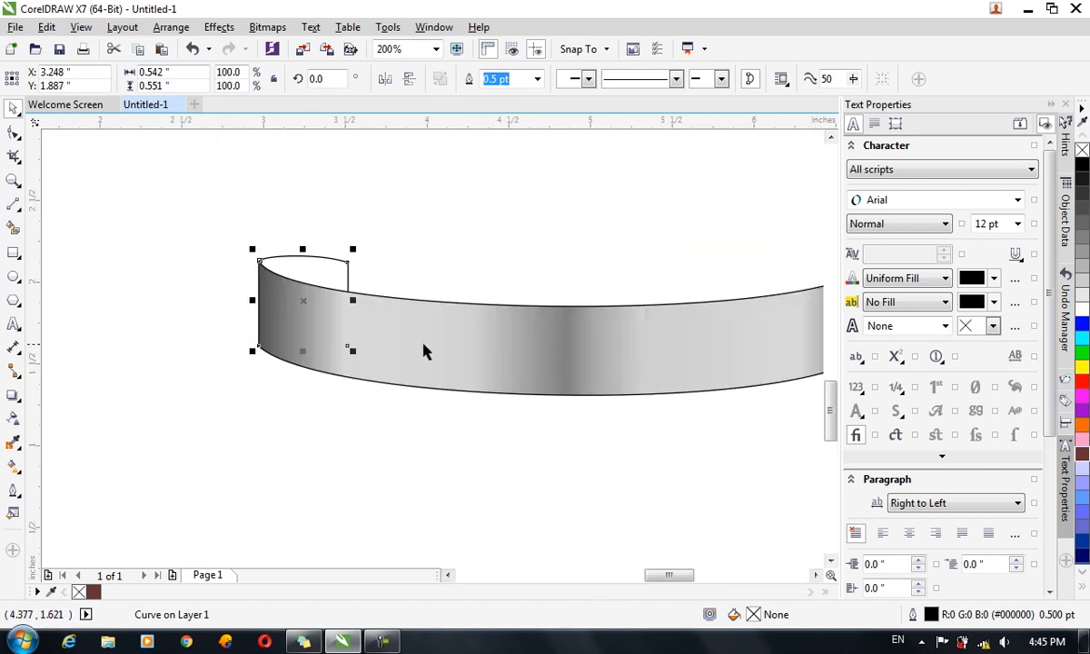
drag(352, 300, 407, 275)
click(401, 293)
- Reshape the fold shape's top edge into a gentle S-curve that rises at its right corner
click(13, 132)
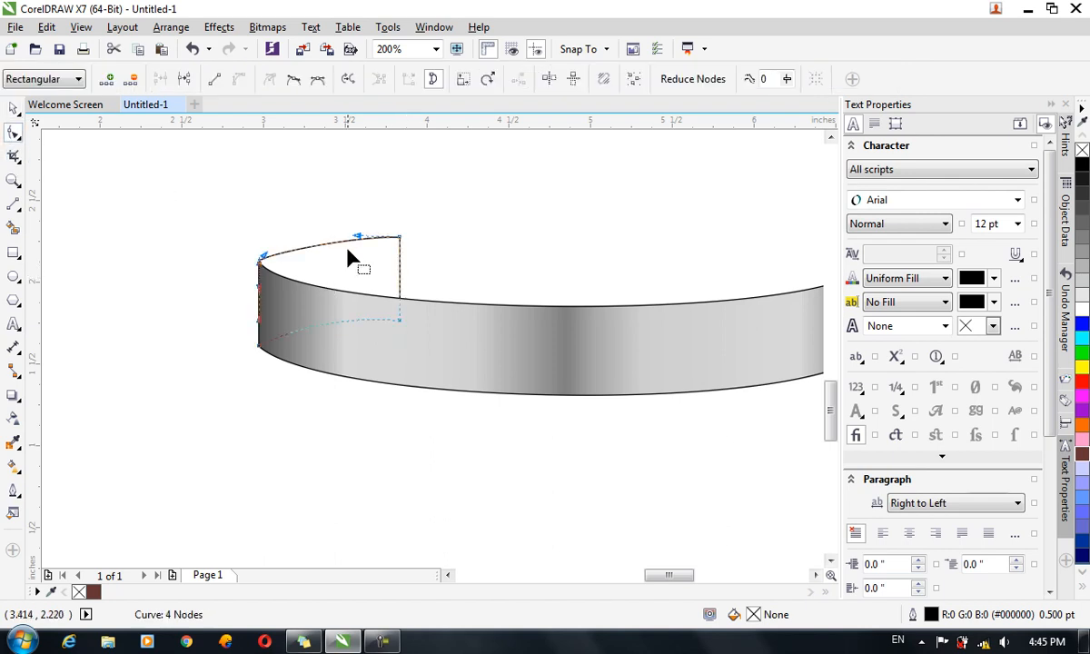
drag(359, 238, 414, 276)
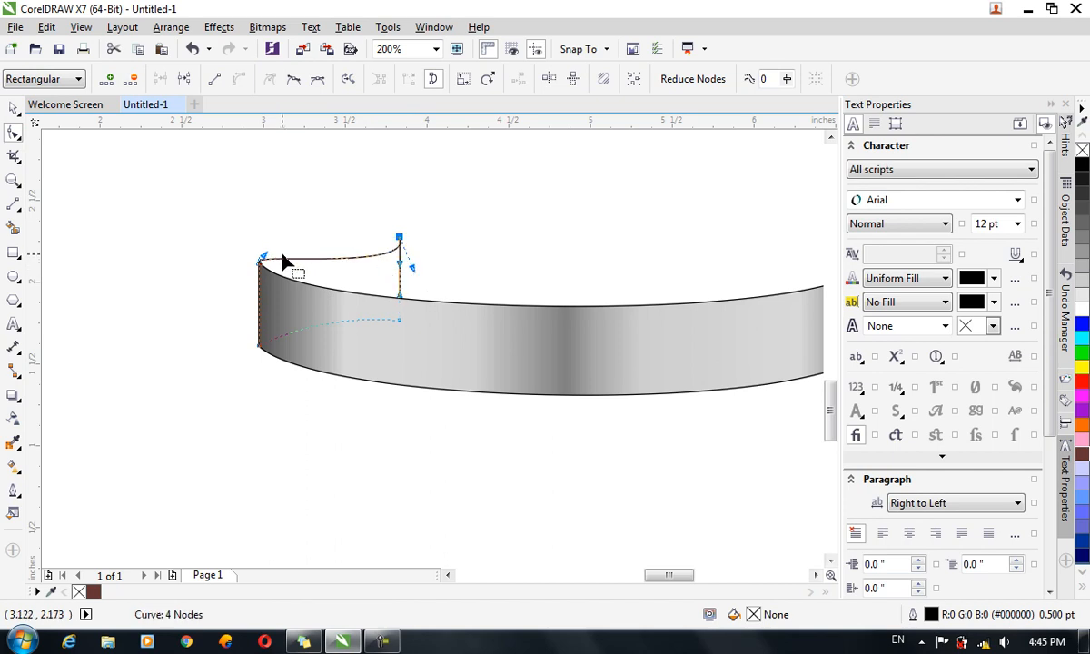
drag(264, 260, 257, 255)
drag(410, 266, 417, 270)
click(17, 110)
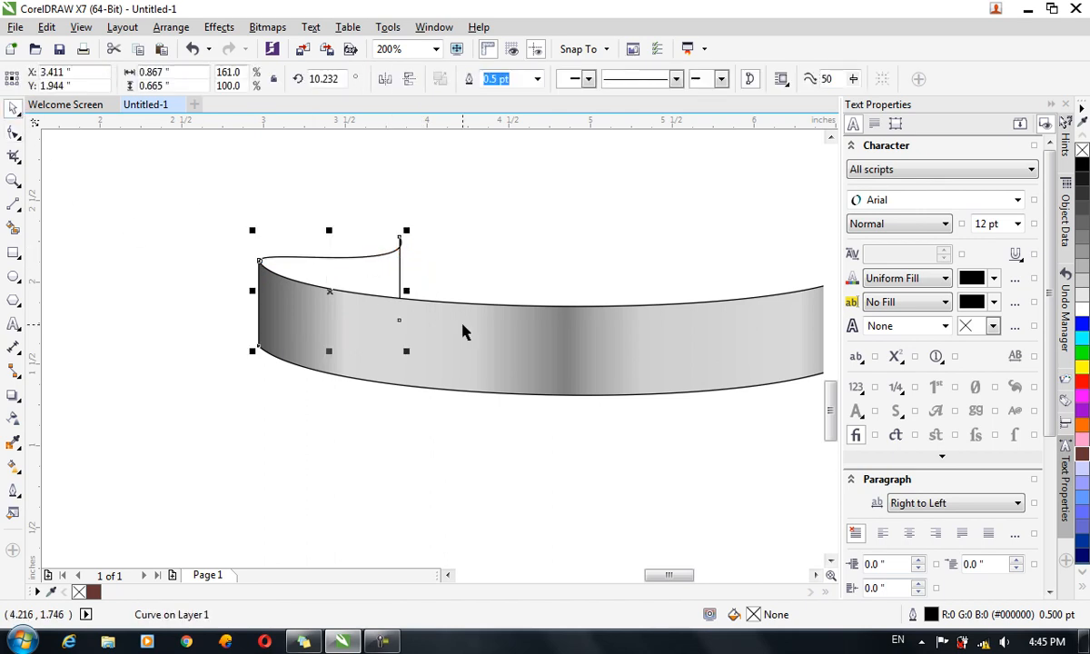
- Try to fill the fold shape with a linear fountain fill from dark grey #4F4F4F to white
key(F11)
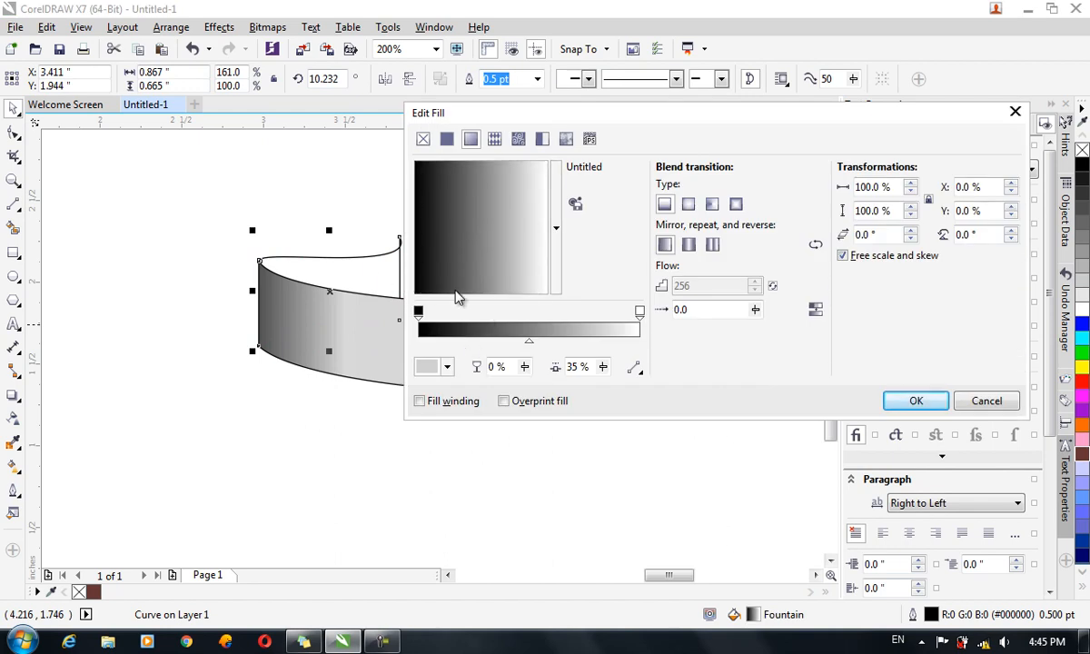
click(419, 311)
click(447, 366)
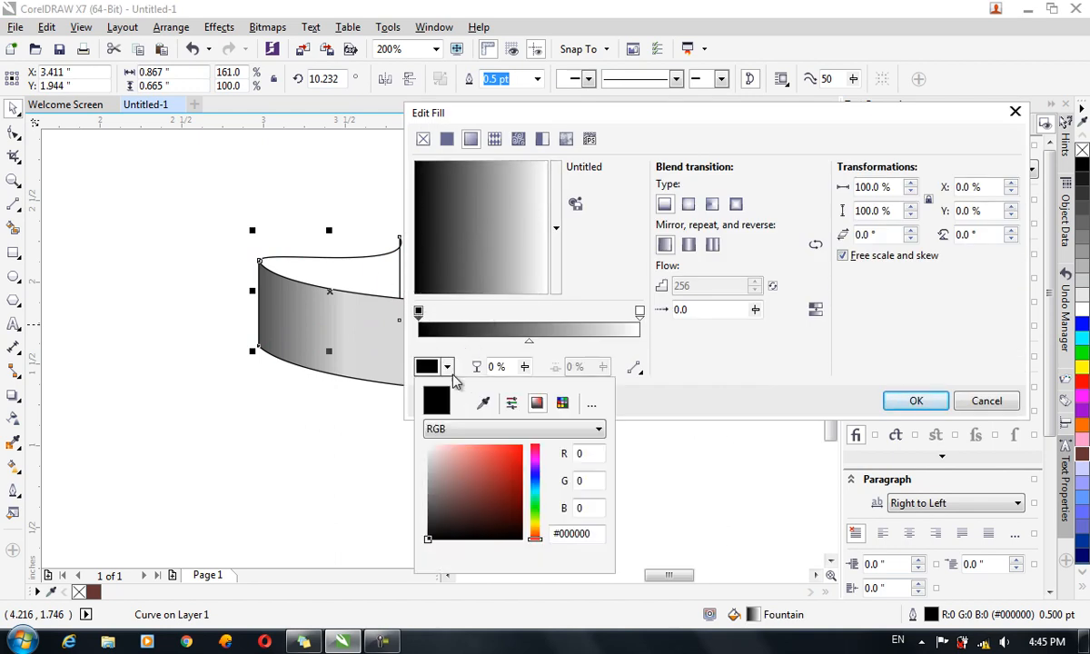
drag(430, 479, 407, 518)
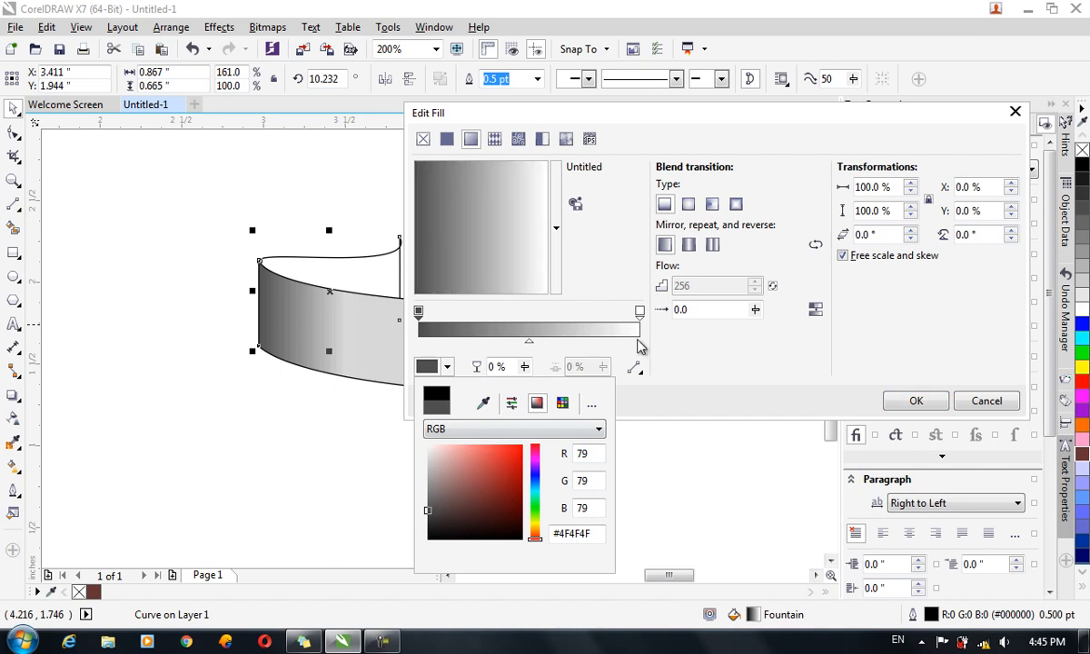
click(894, 408)
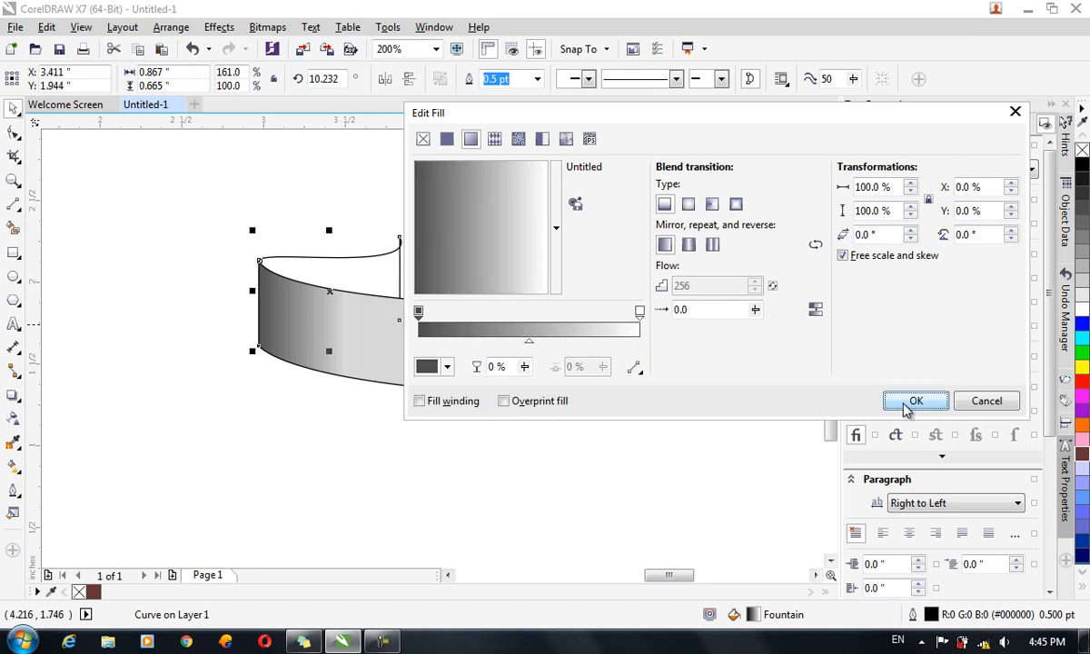
click(915, 400)
- Fill the fold shape with a linear fountain fill from dark grey #262626 to white
click(386, 271)
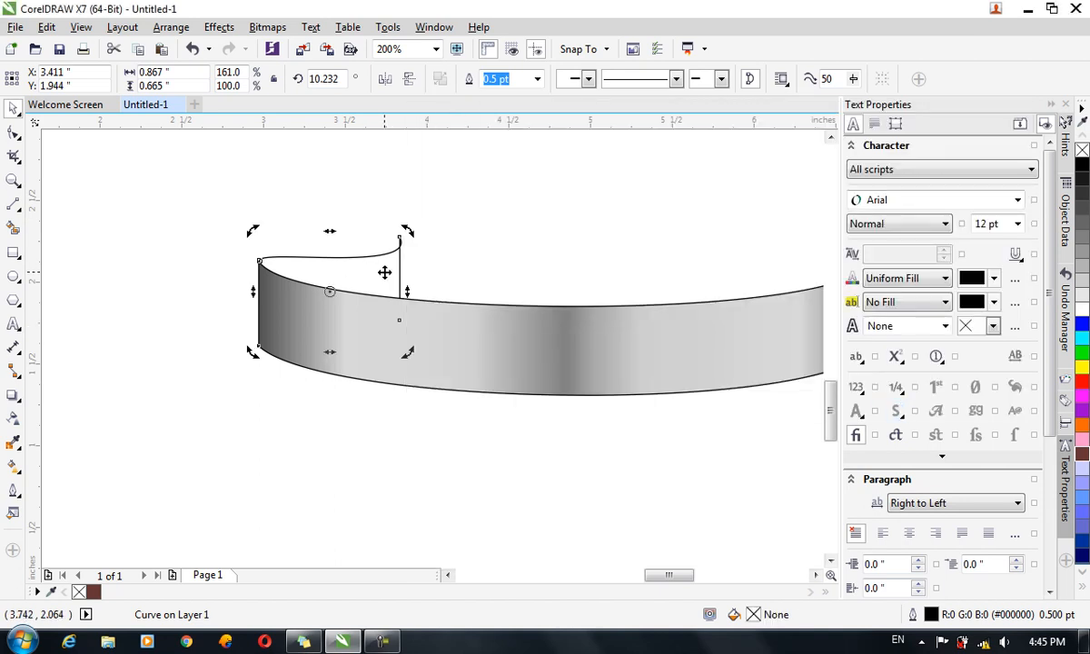
key(F11)
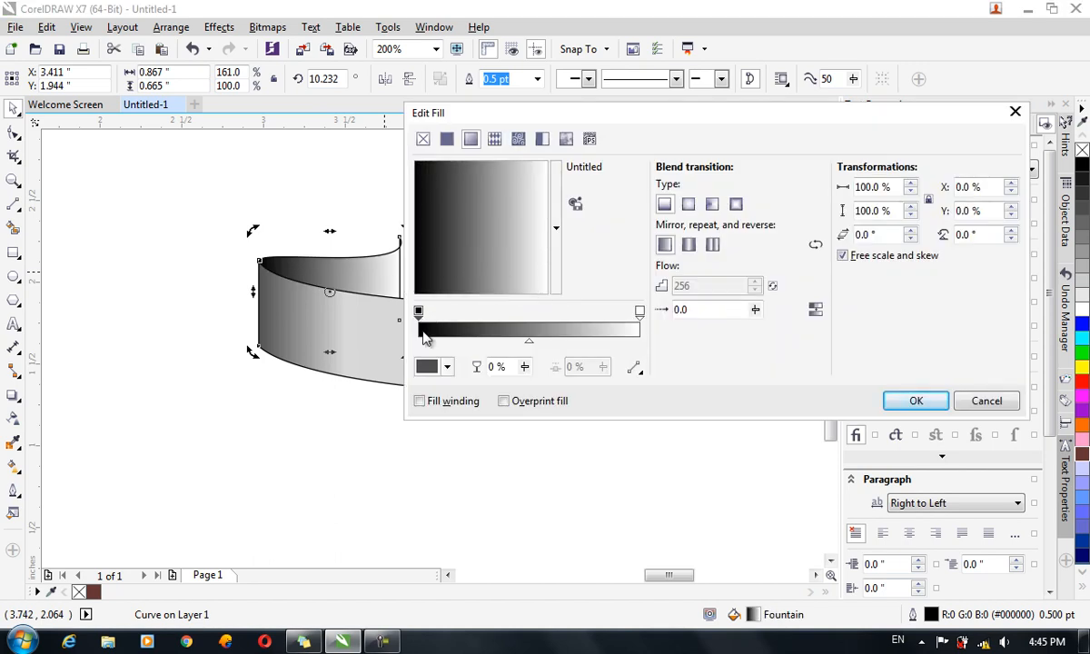
click(446, 368)
drag(443, 494, 420, 488)
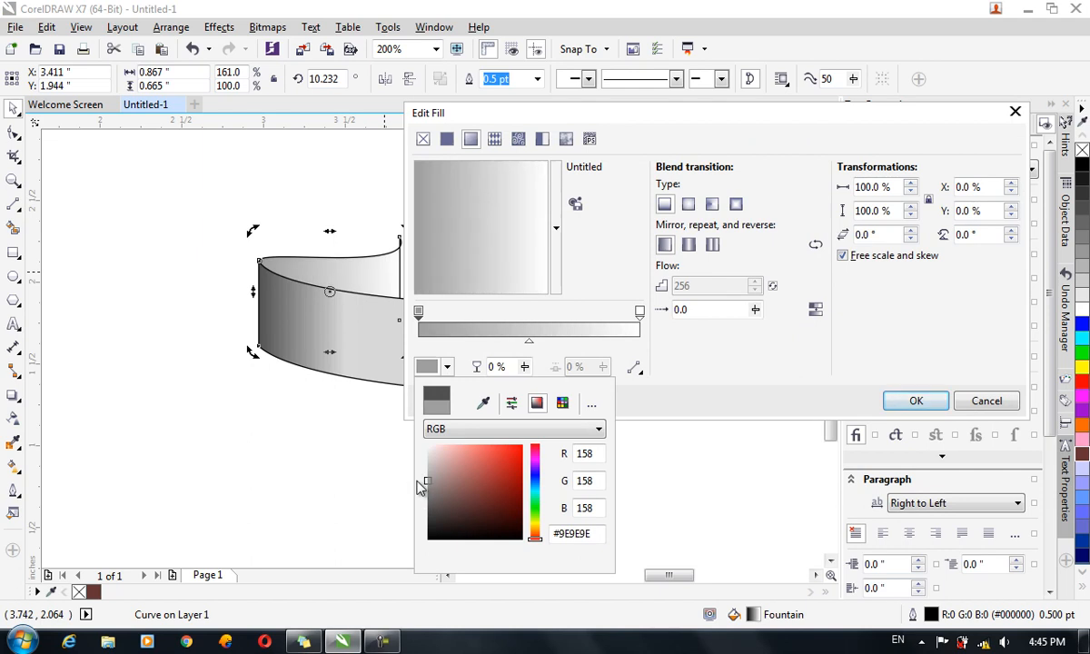
click(425, 502)
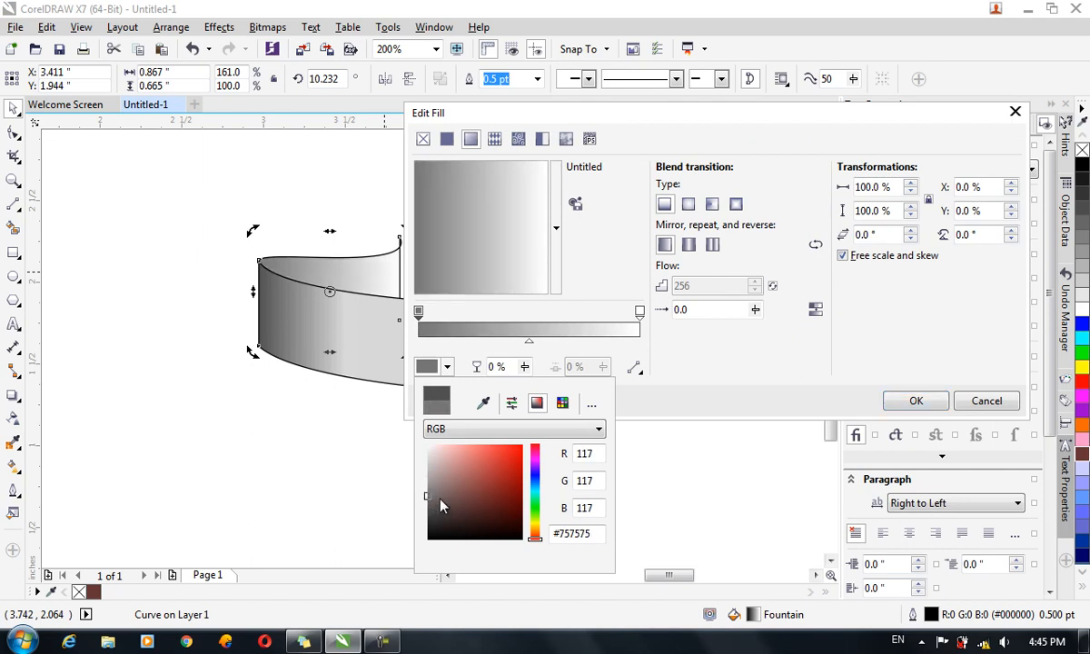
drag(445, 502, 428, 525)
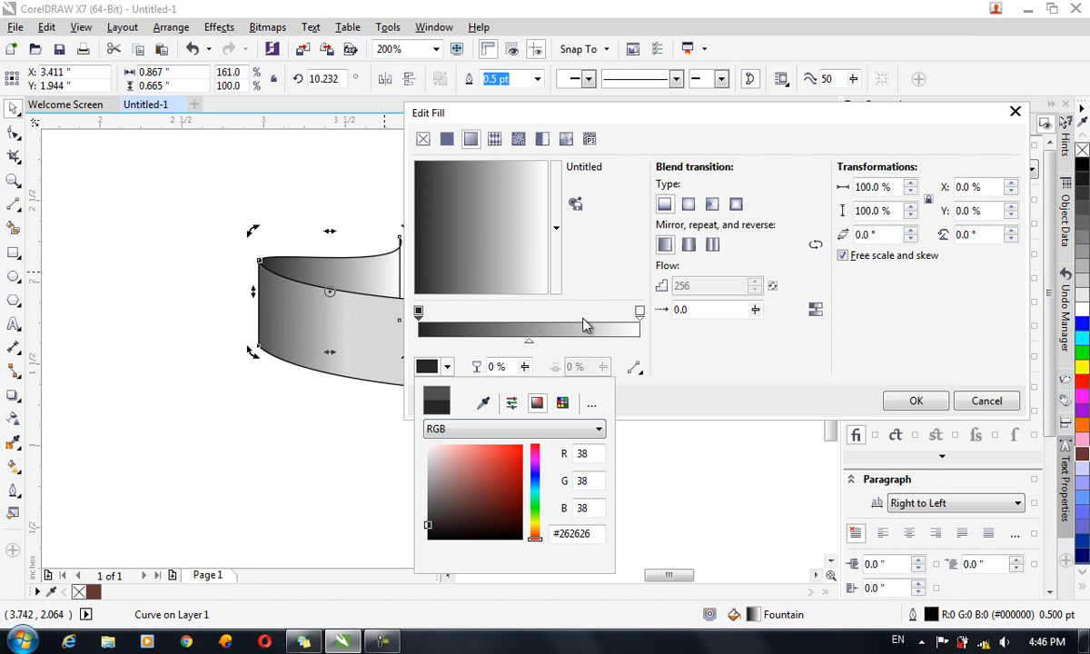
click(923, 402)
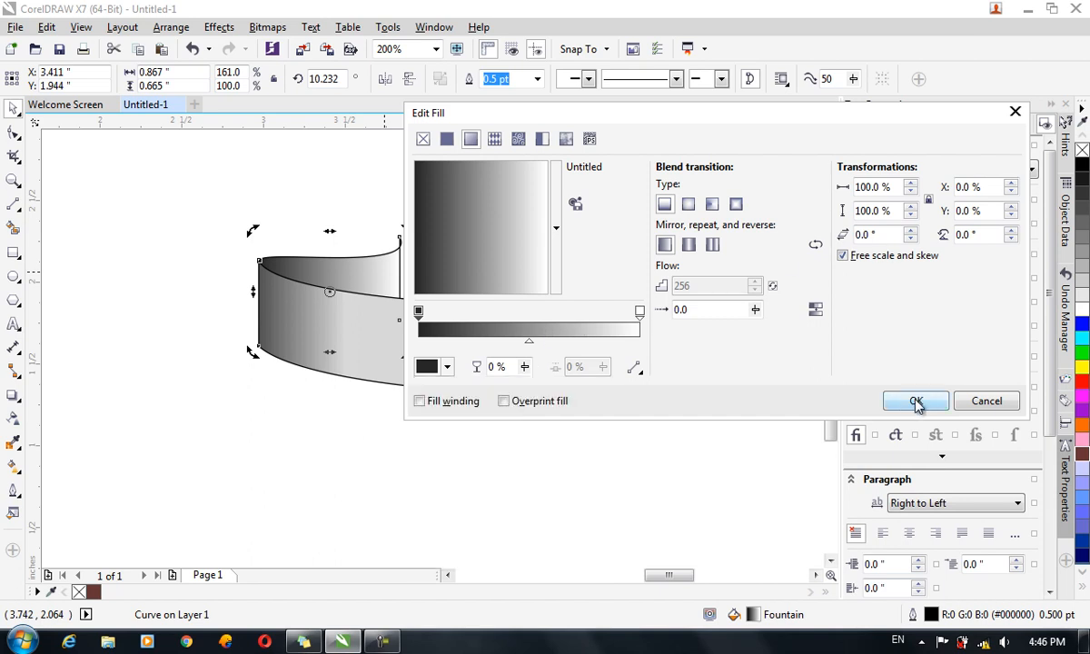
click(916, 402)
click(400, 250)
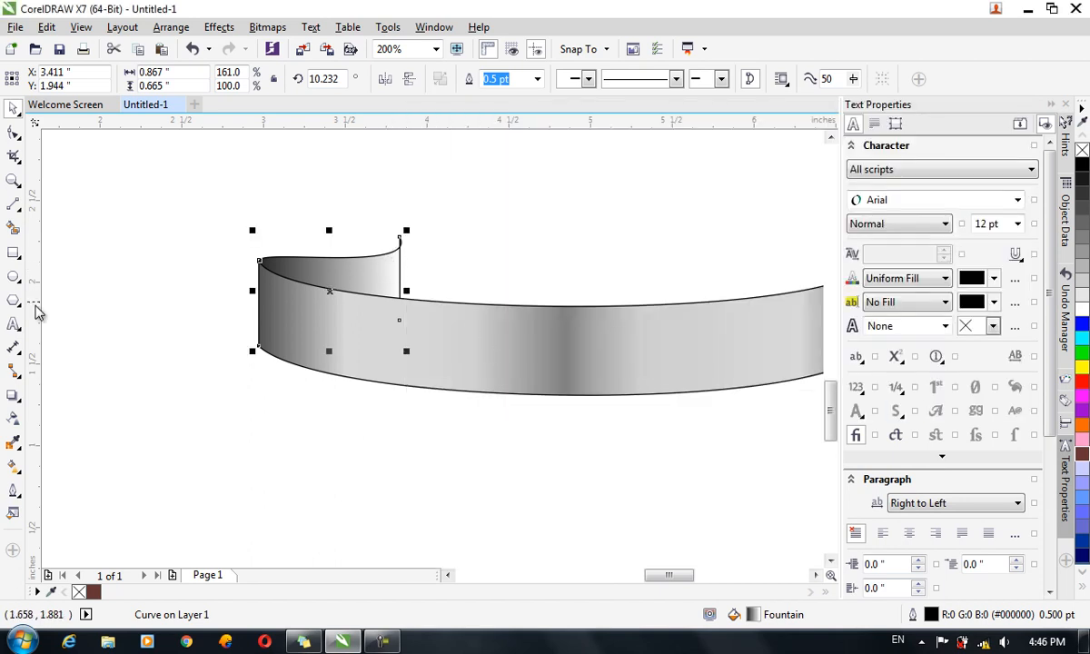
- Draw a rectangle about 1.0 by 0.55 inches from the fold shape's upper right corner, extending past the band's left end
click(13, 252)
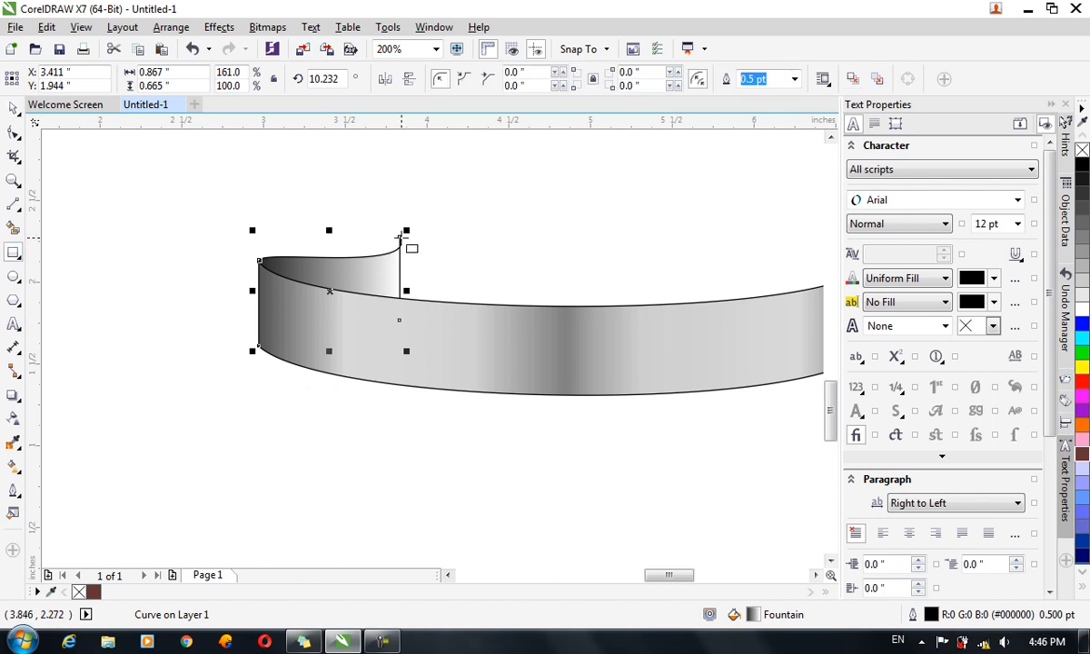
drag(399, 238, 233, 327)
scroll(222, 316, down, 8)
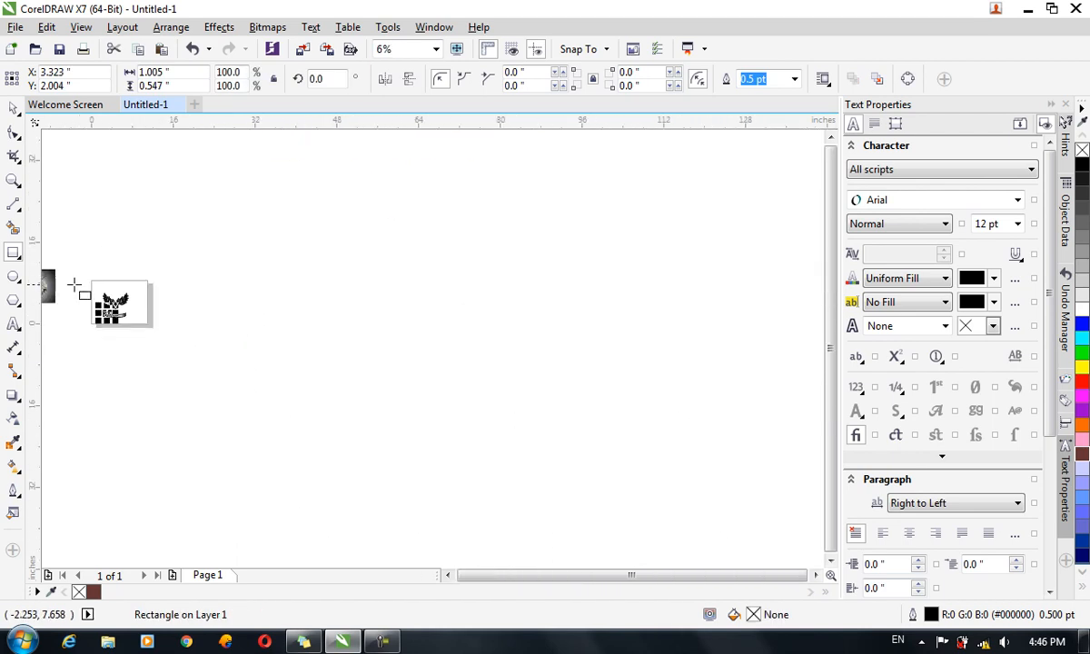
scroll(81, 285, up, 3)
scroll(706, 348, down, 3)
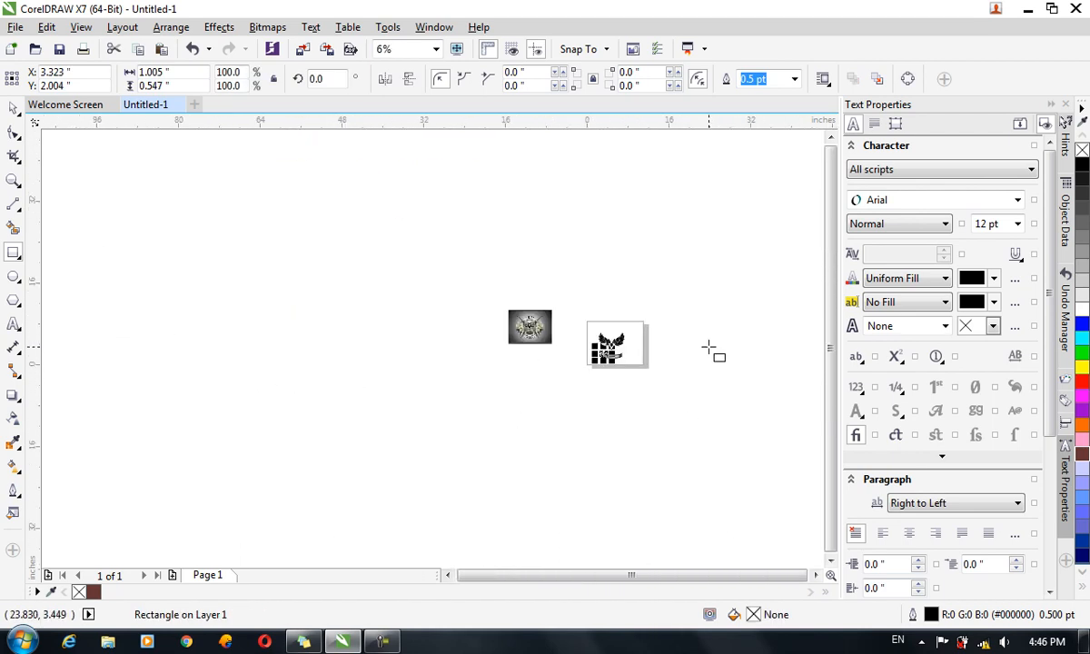
scroll(564, 336, up, 4)
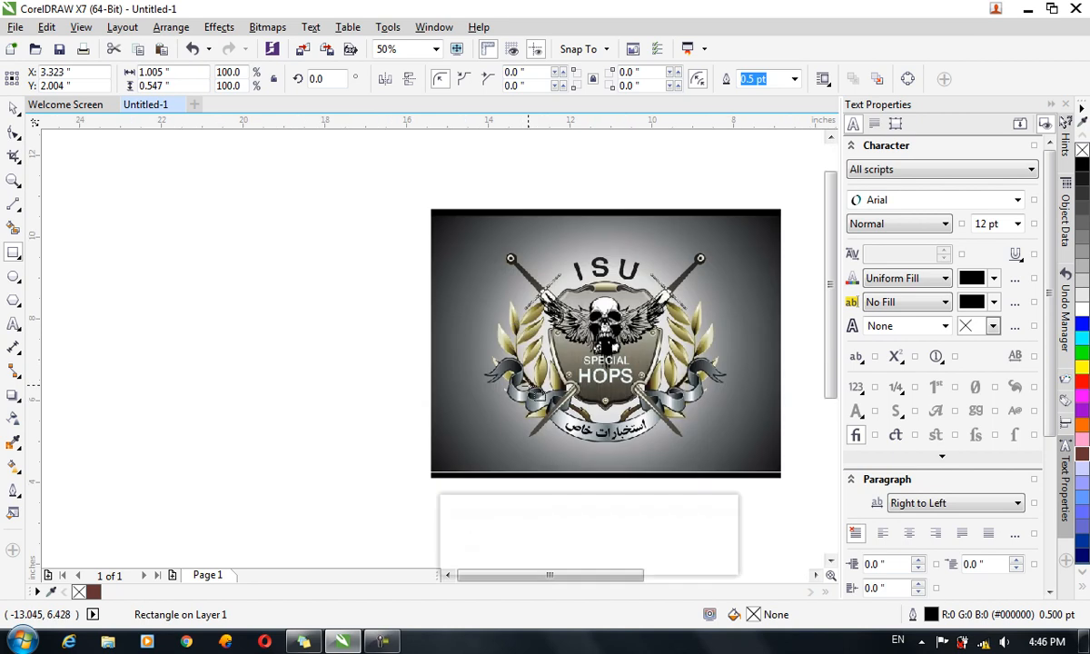
scroll(708, 402, down, 4)
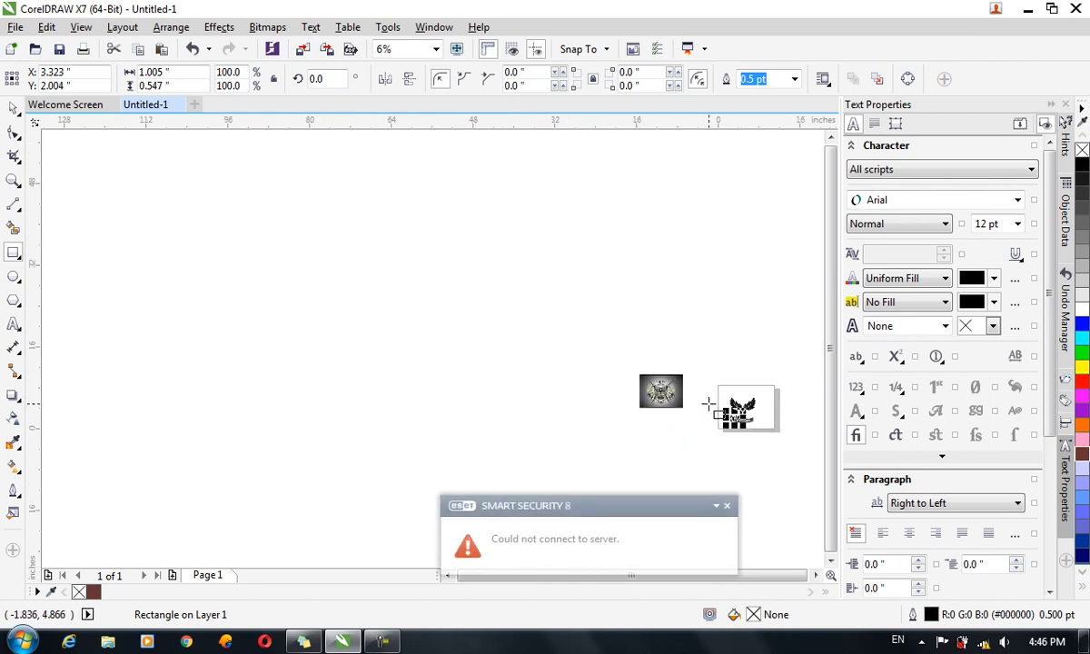
- Stretch the new rectangle leftward to a width of about 1.67 inches, keeping its right edge on the fold shape's corner
scroll(727, 400, up, 3)
scroll(665, 434, up, 2)
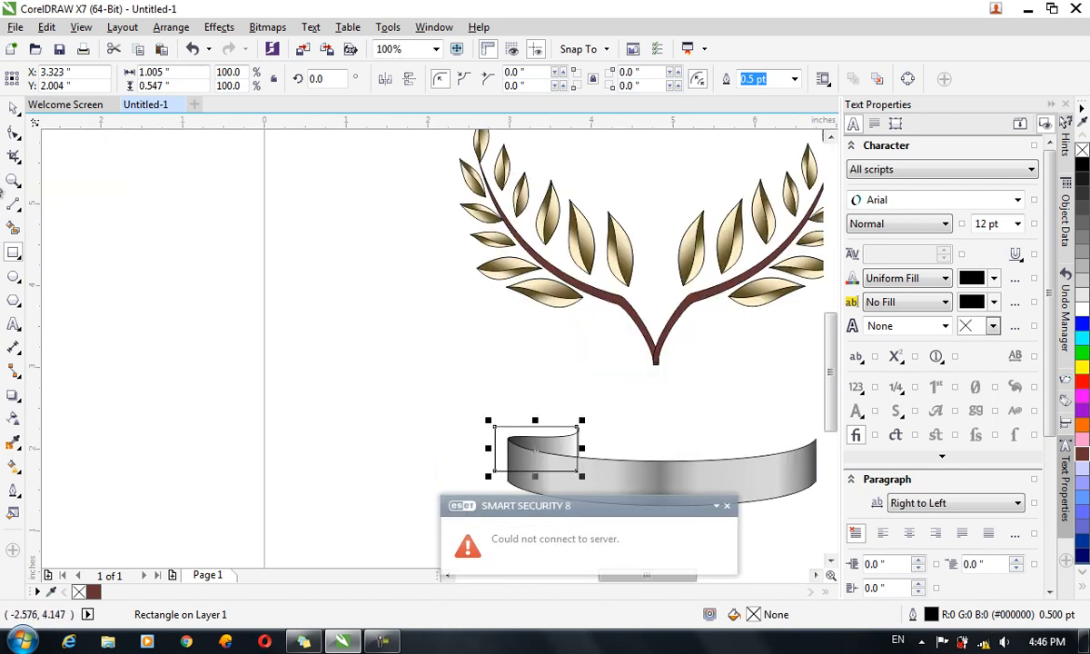
click(14, 107)
drag(488, 447, 434, 449)
scroll(522, 480, up, 1)
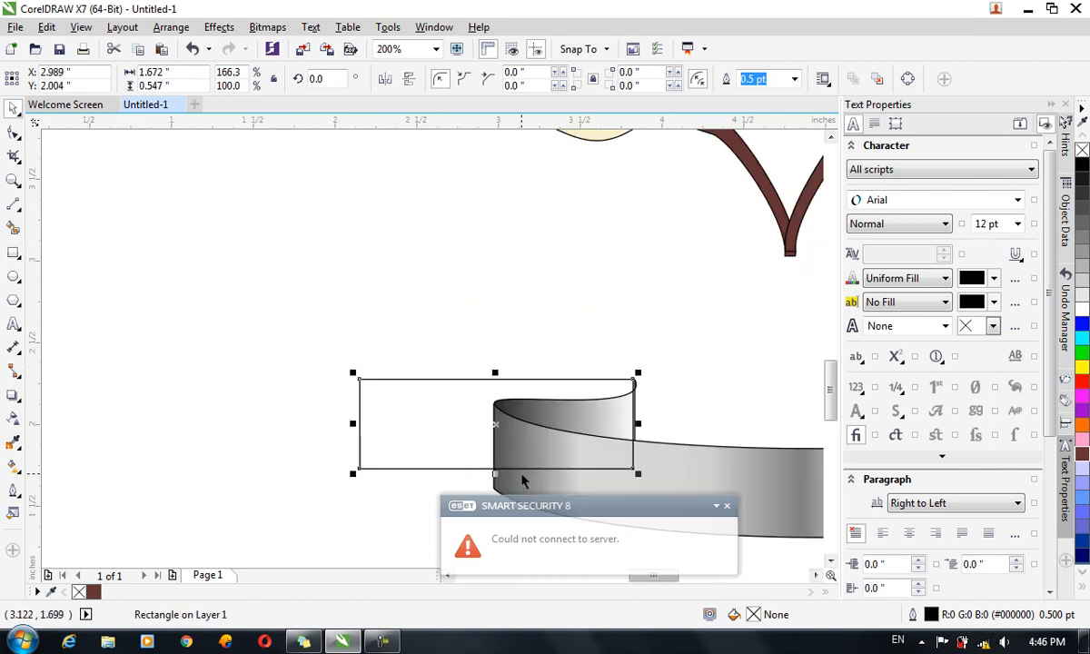
- Convert the rectangle's straight sides to curves and round its top edge into the fold shape's upper right corner
click(14, 135)
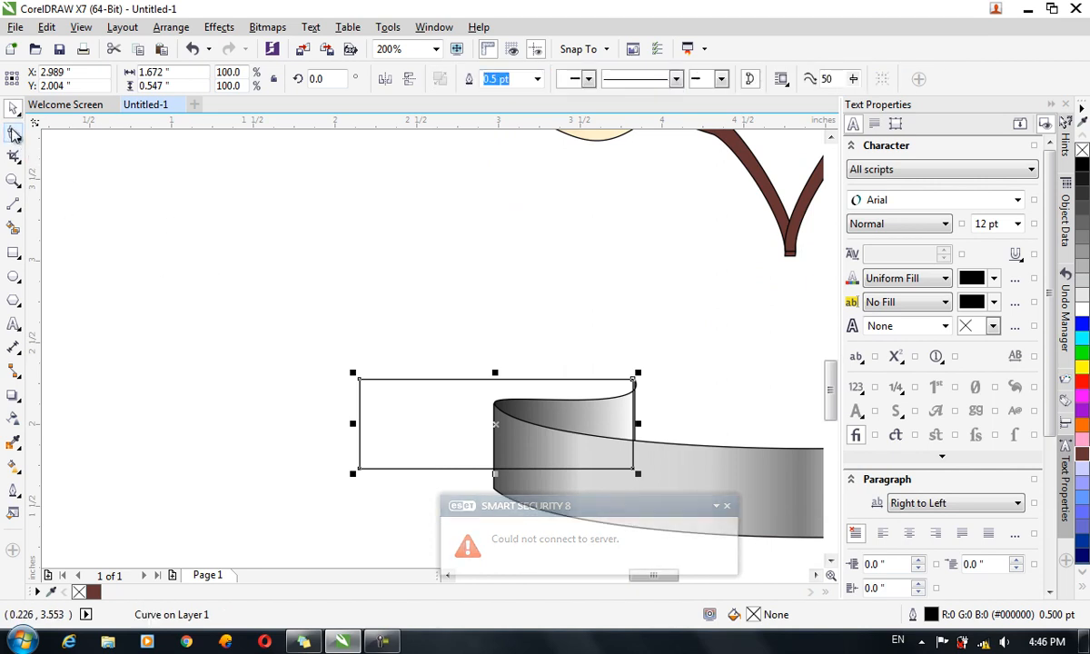
drag(304, 342, 393, 514)
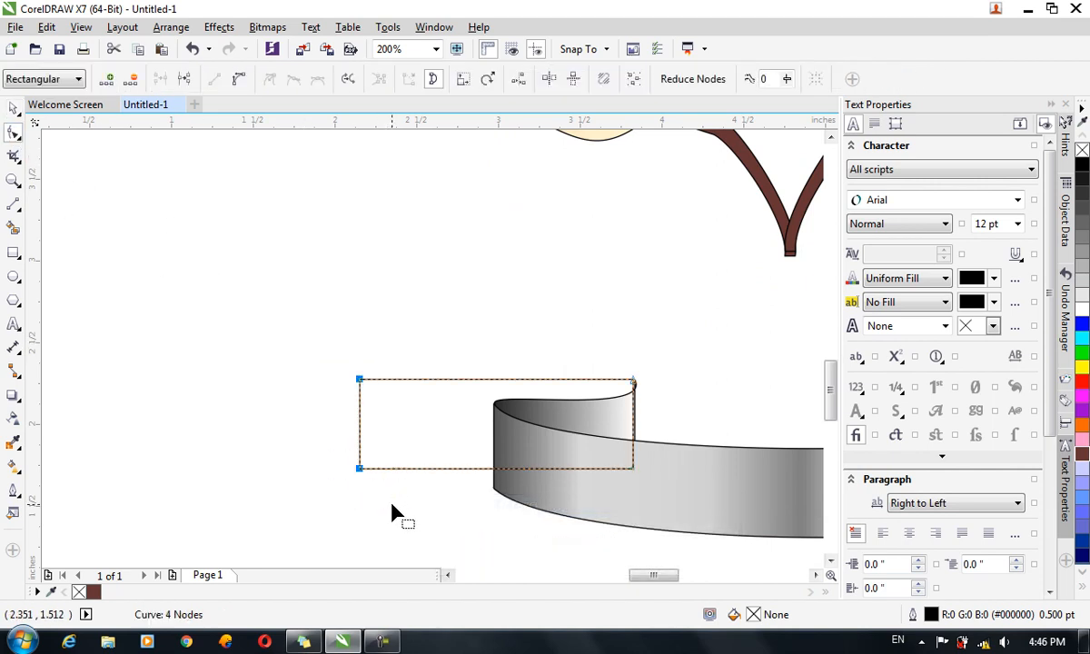
drag(306, 322, 654, 529)
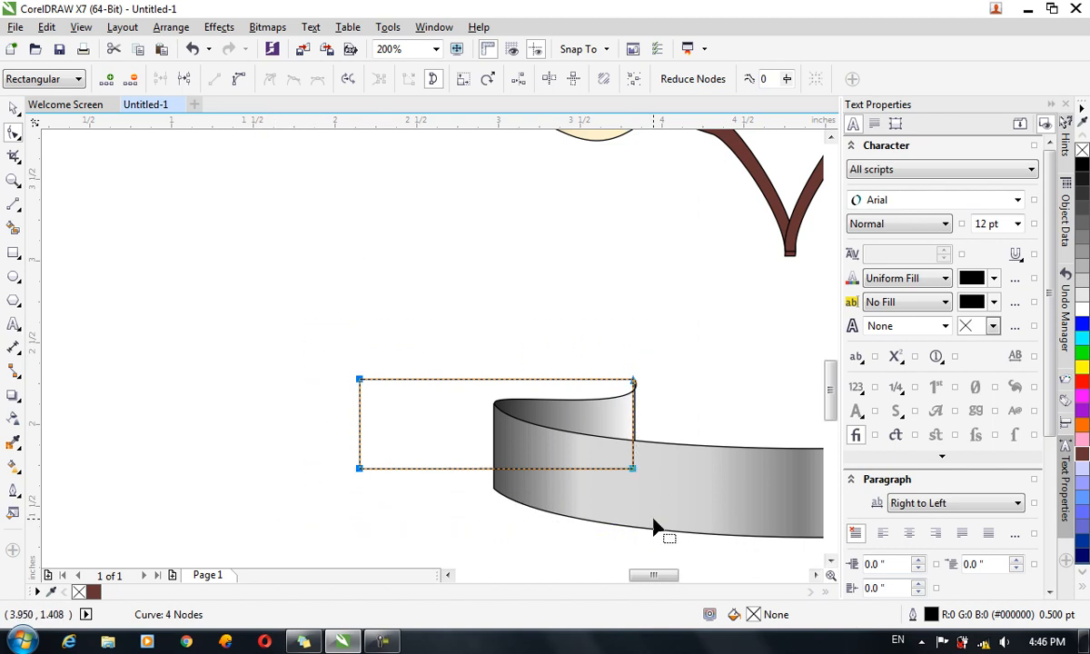
click(239, 82)
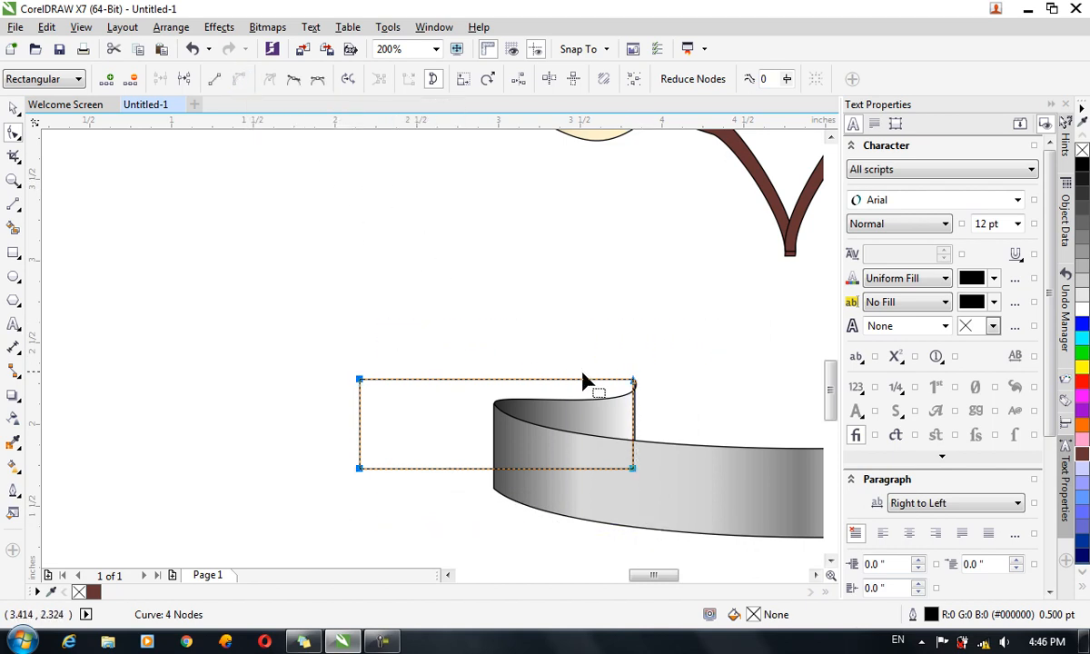
click(394, 355)
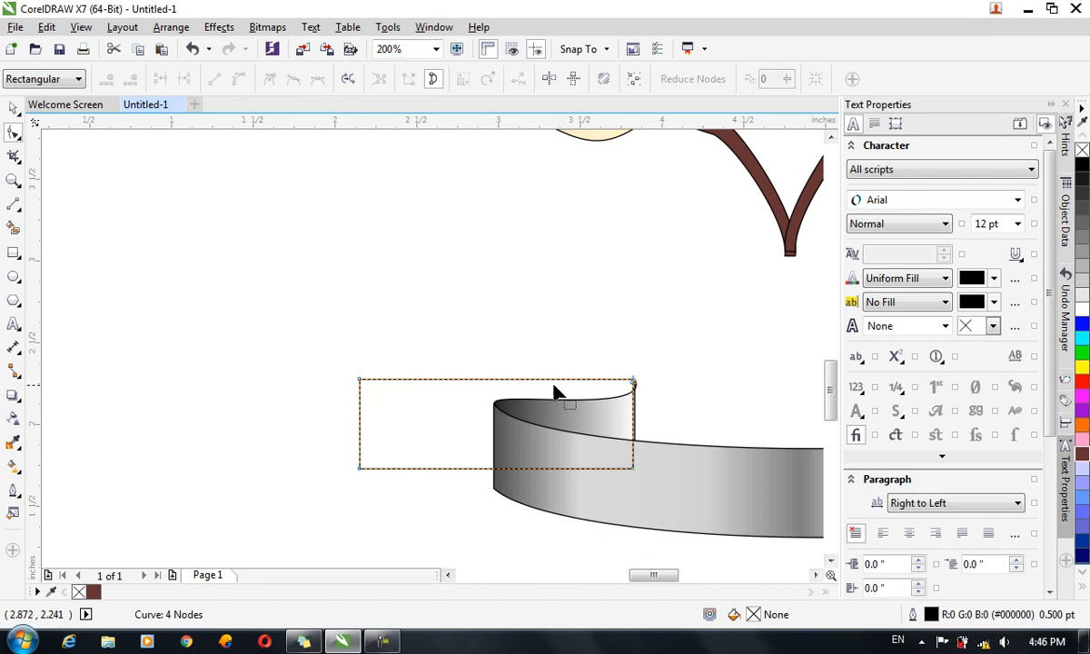
drag(545, 382, 638, 376)
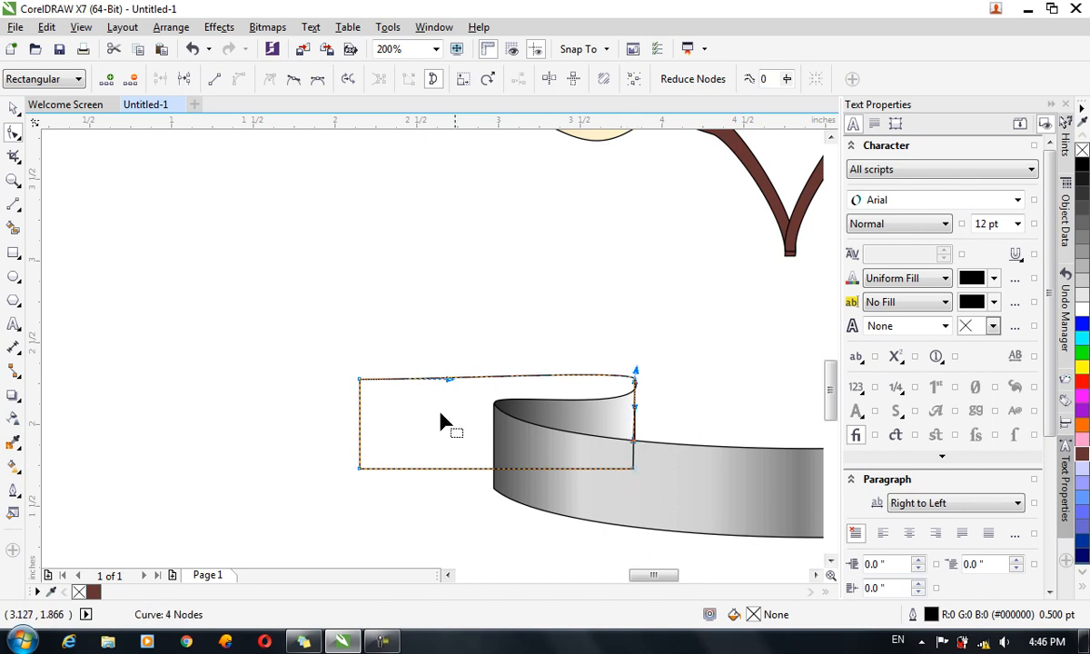
- Bend the left ends of the tail's top and bottom edges downward so both edges form matching gentle S-curves
drag(361, 380, 368, 374)
key(ctrl+z)
drag(445, 380, 351, 409)
click(361, 468)
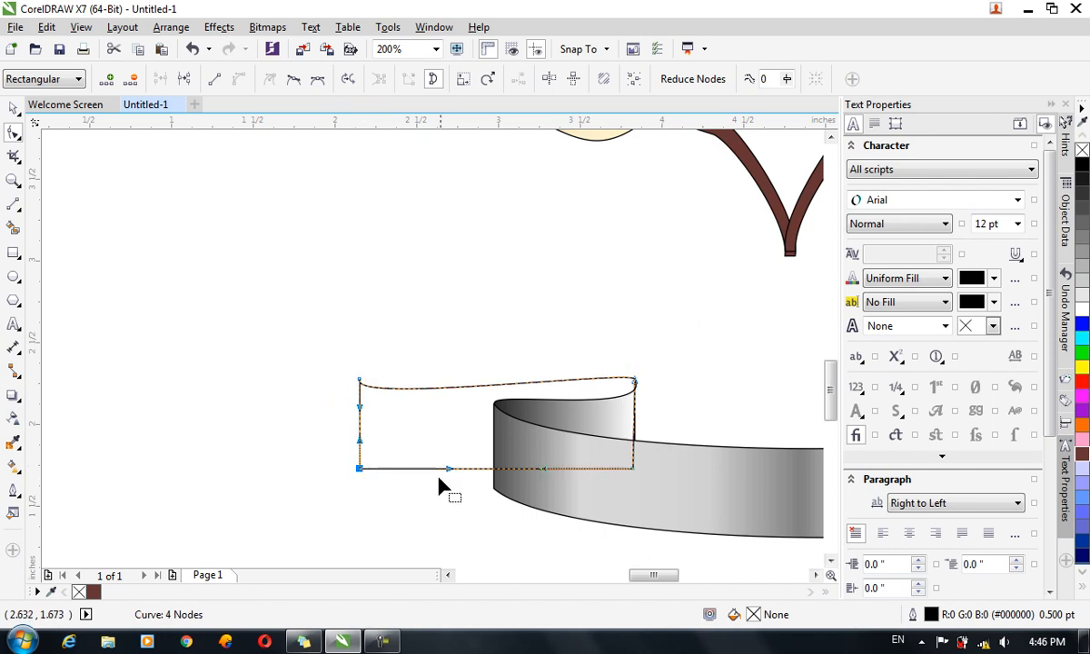
drag(447, 469, 350, 496)
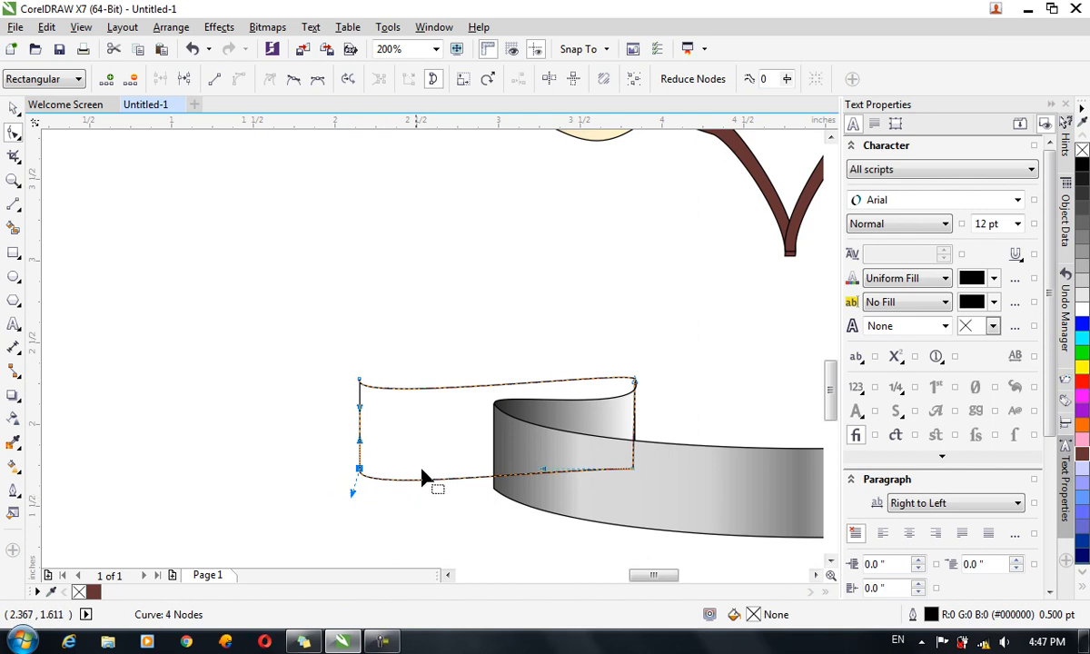
click(362, 381)
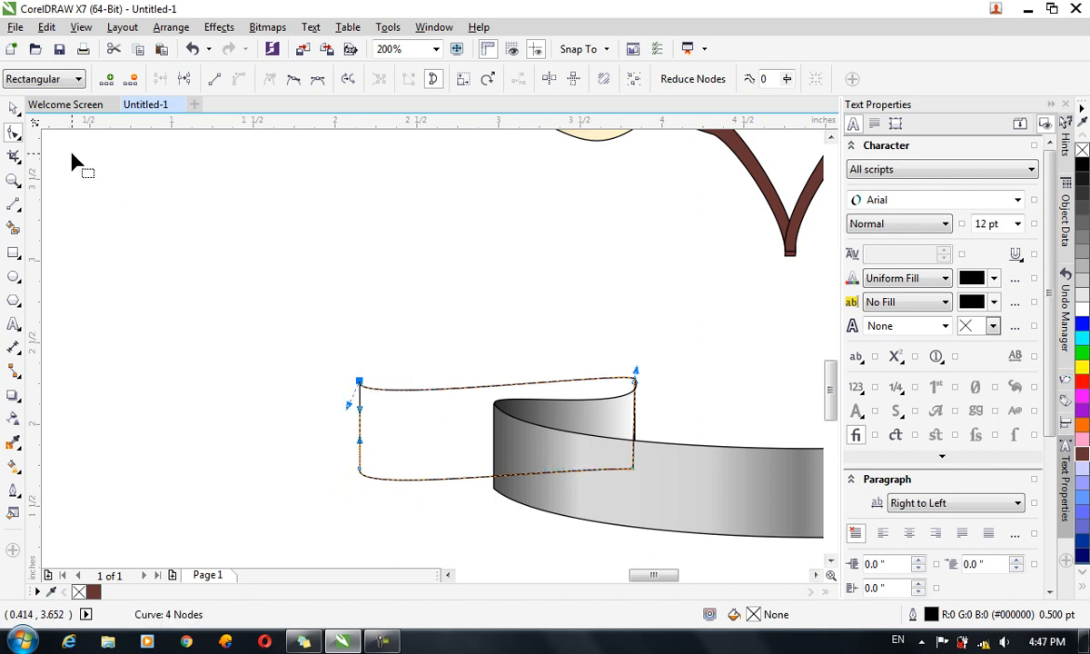
- Skew the tail vertically to raise its left end, about 0.72 inches high overall, and place it behind the band and fold
click(13, 108)
click(333, 440)
click(361, 438)
key(F10)
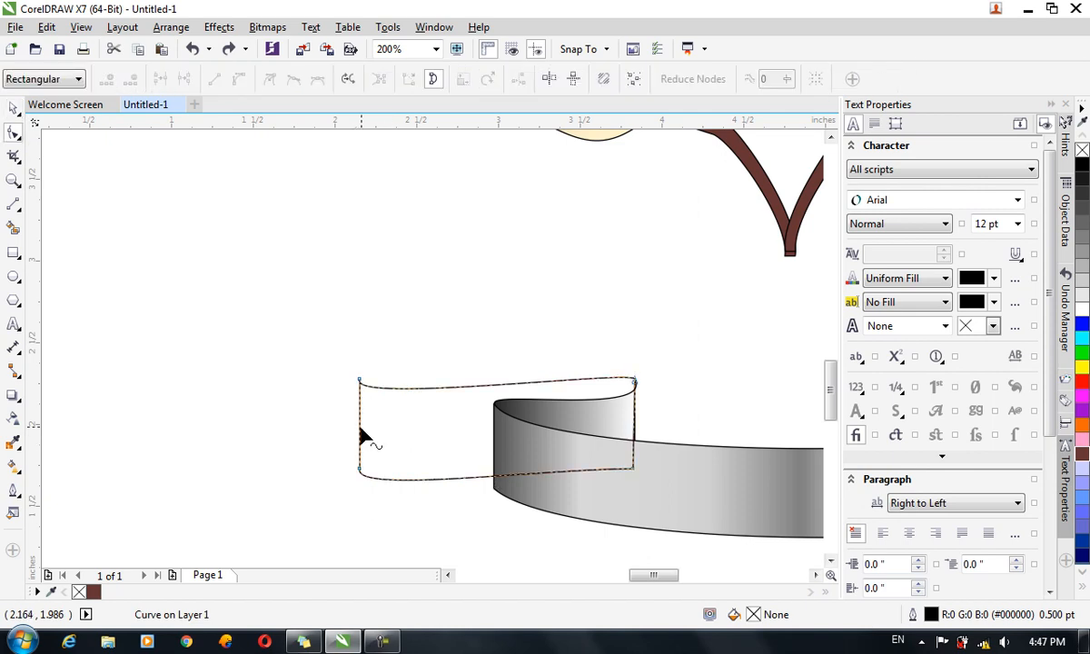
click(14, 108)
click(382, 427)
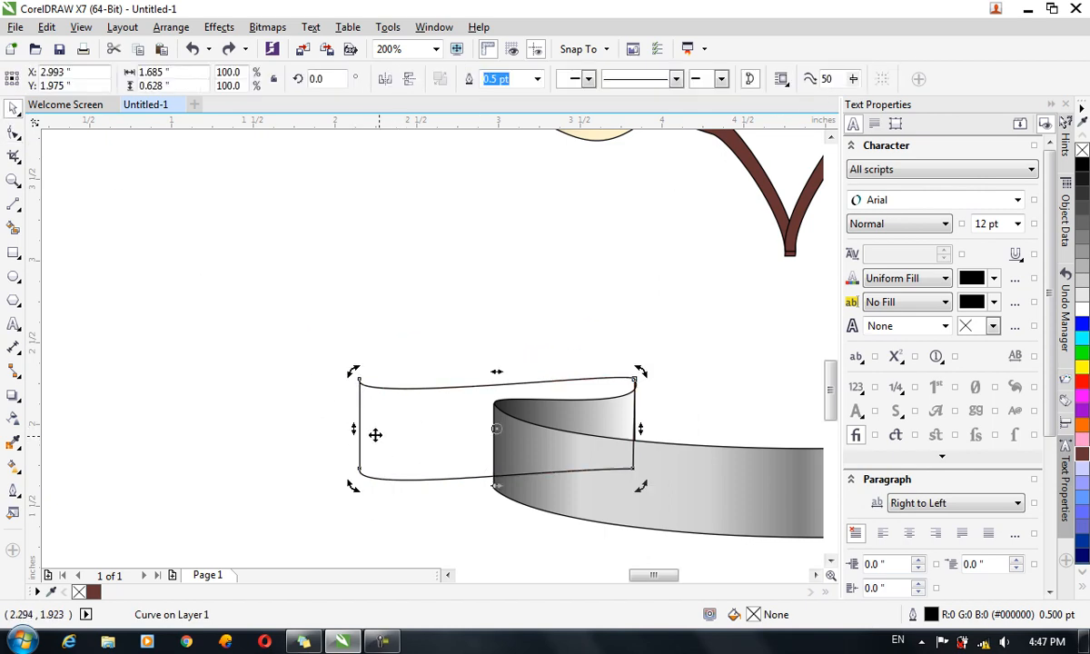
mouse_move(353, 429)
mouse_down()
mouse_move(355, 389)
mouse_move(355, 408)
mouse_up()
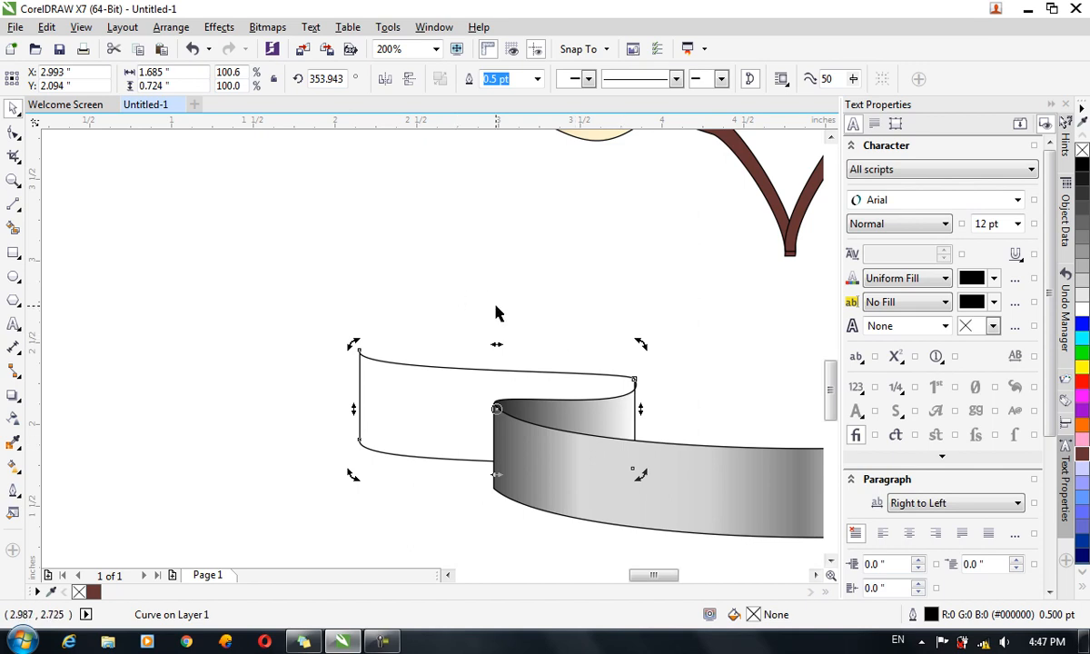
- Apply a linear fountain fill to the ribbon tail and set the gradient's end colour to dark grey #474747
key(F11)
drag(545, 111, 898, 102)
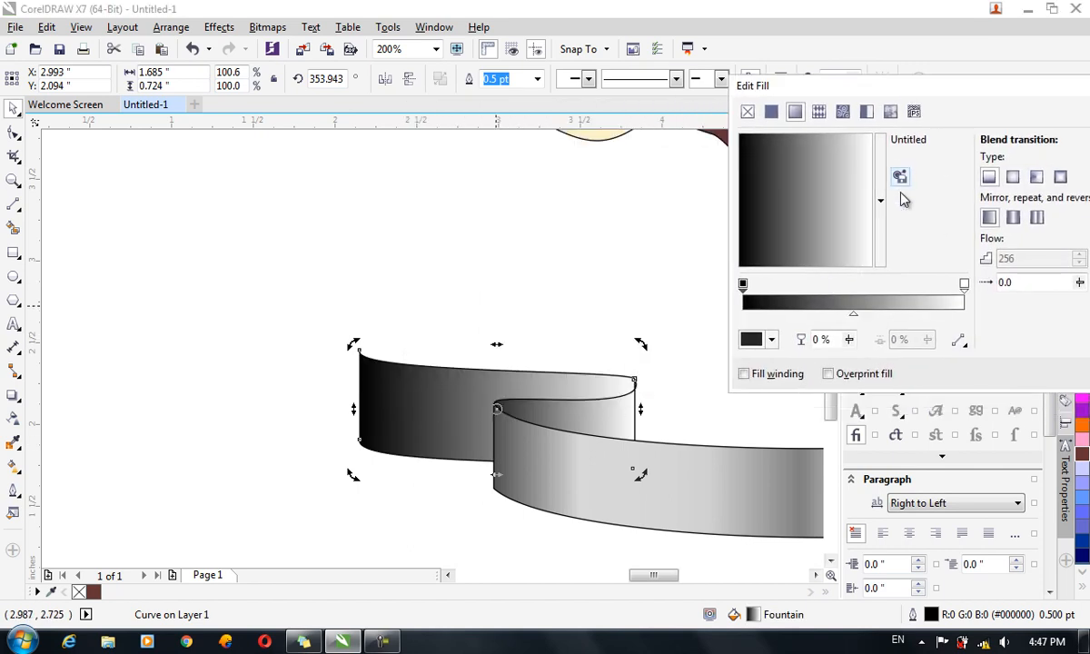
click(964, 285)
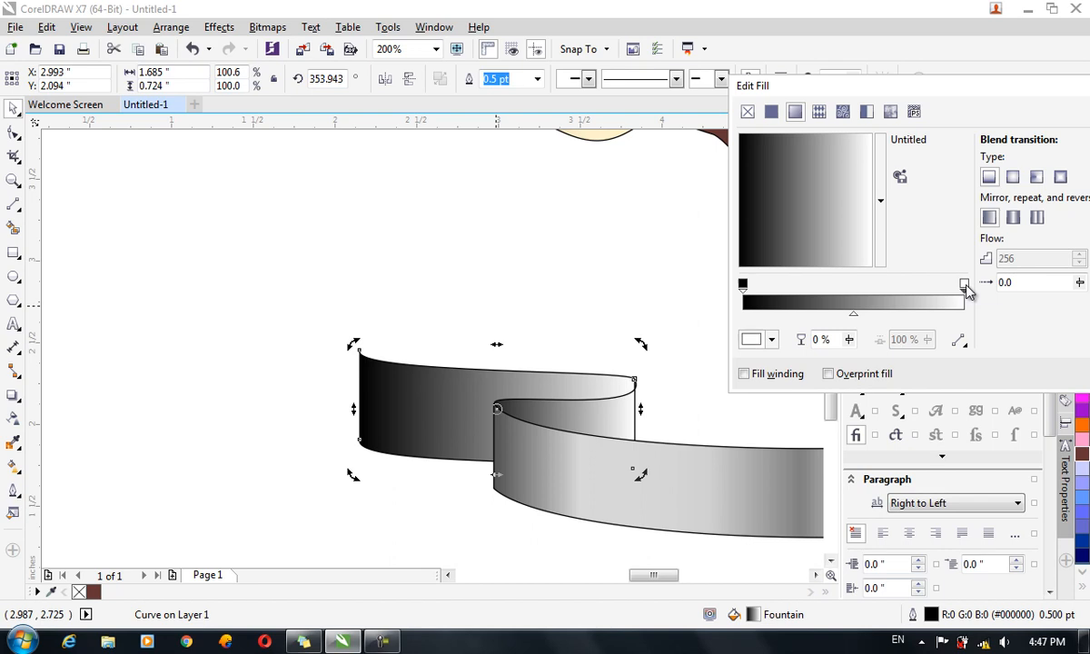
click(751, 337)
drag(818, 449, 733, 496)
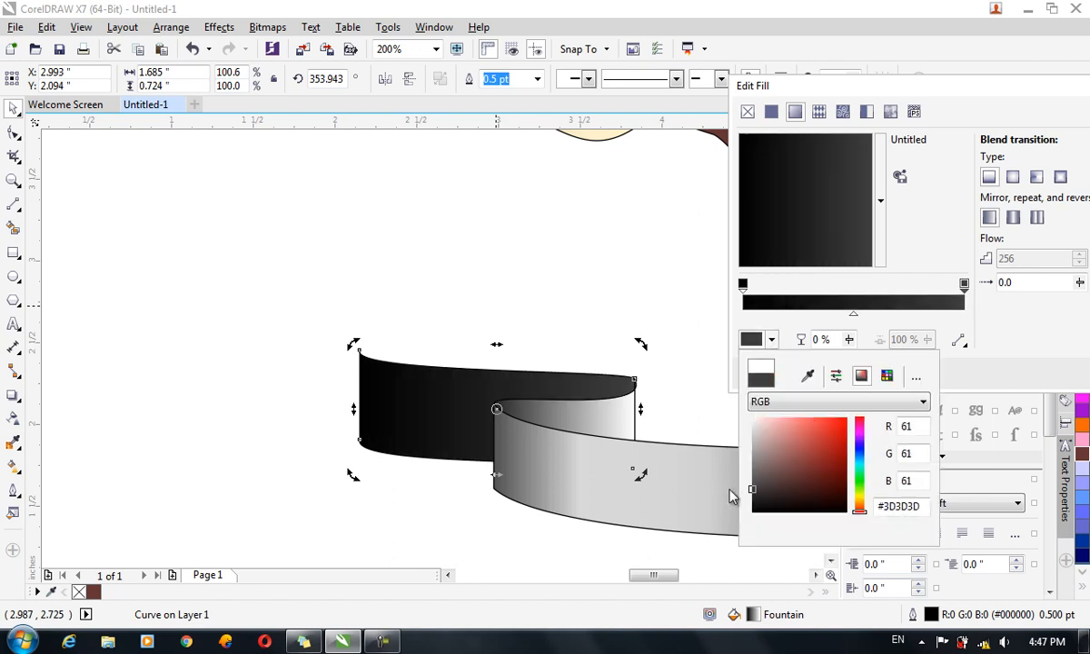
click(966, 287)
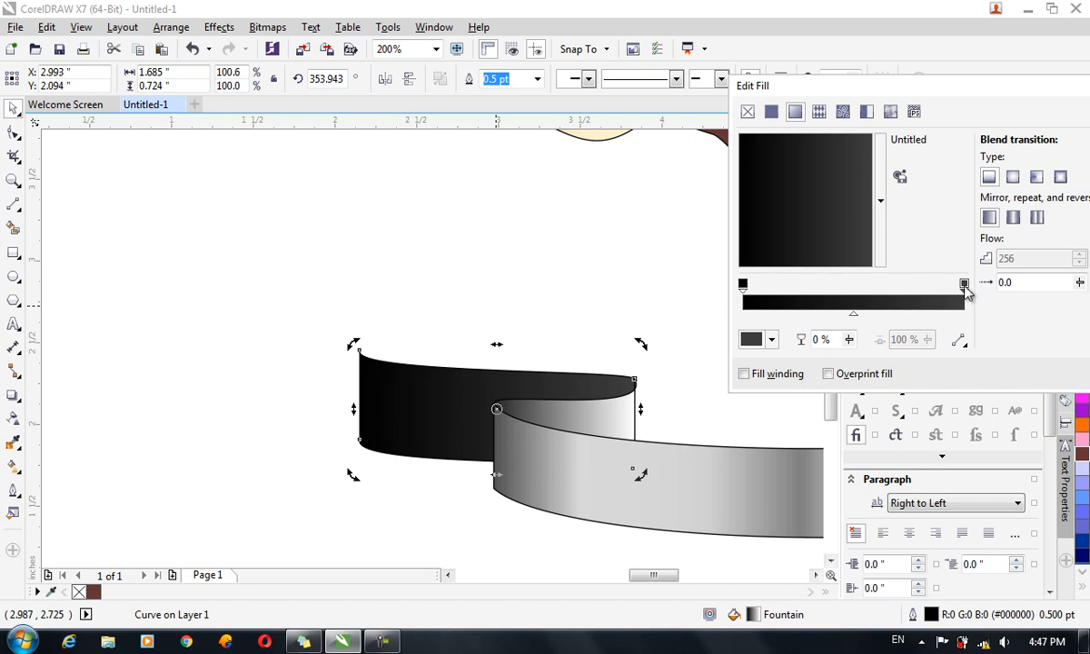
click(771, 339)
drag(759, 423, 759, 430)
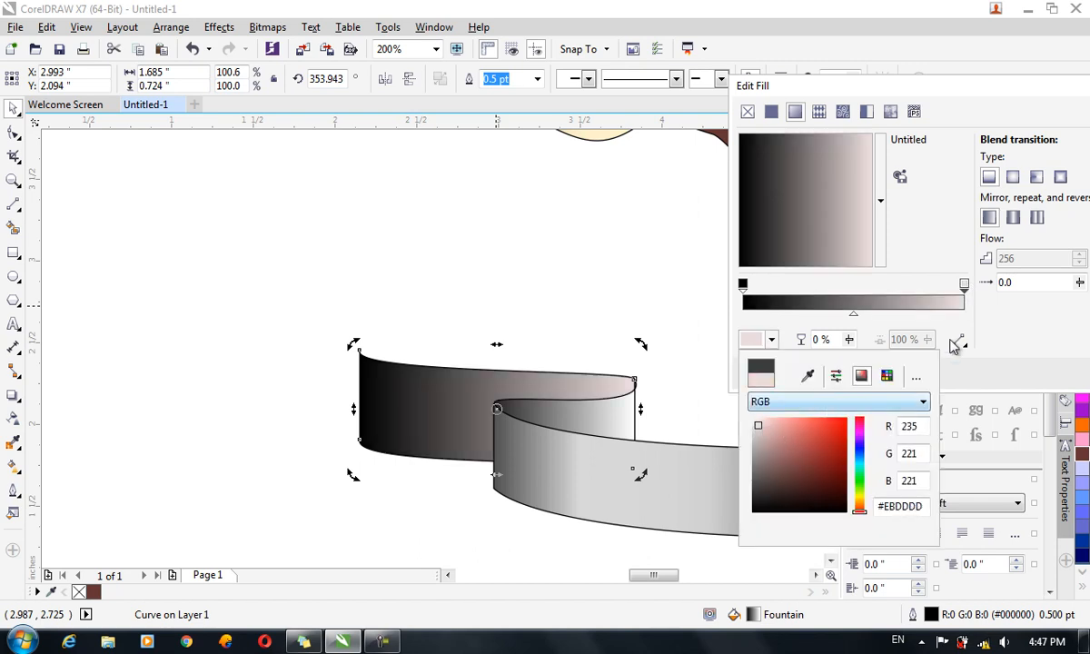
drag(760, 485, 749, 487)
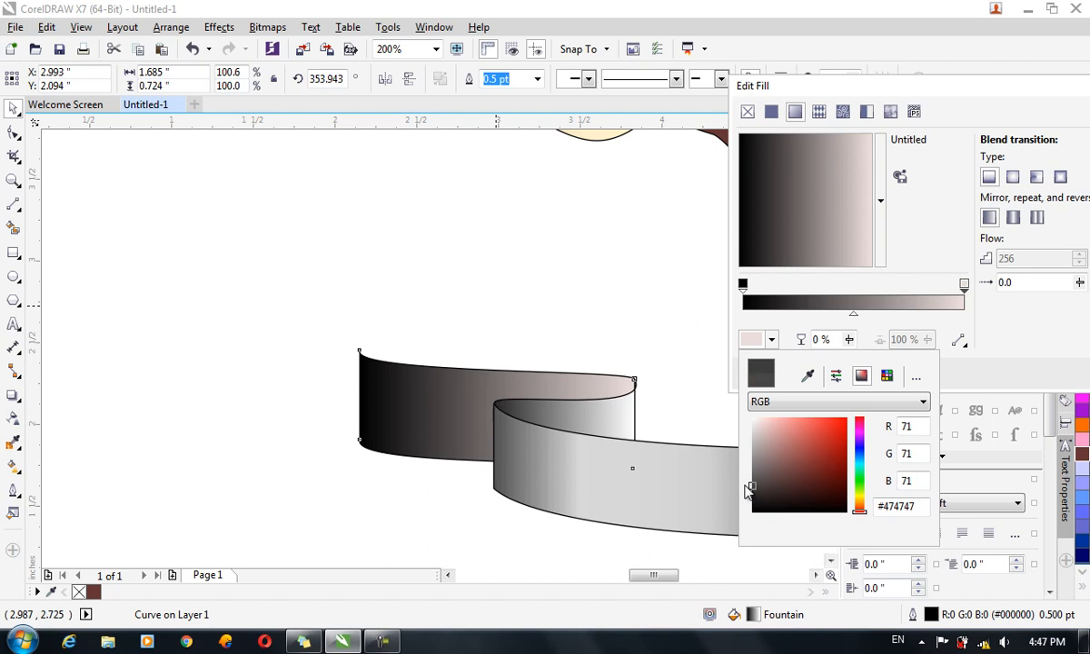
- Set the start colour of the tail's fountain fill to white #FFFFFF and apply the fill
click(744, 286)
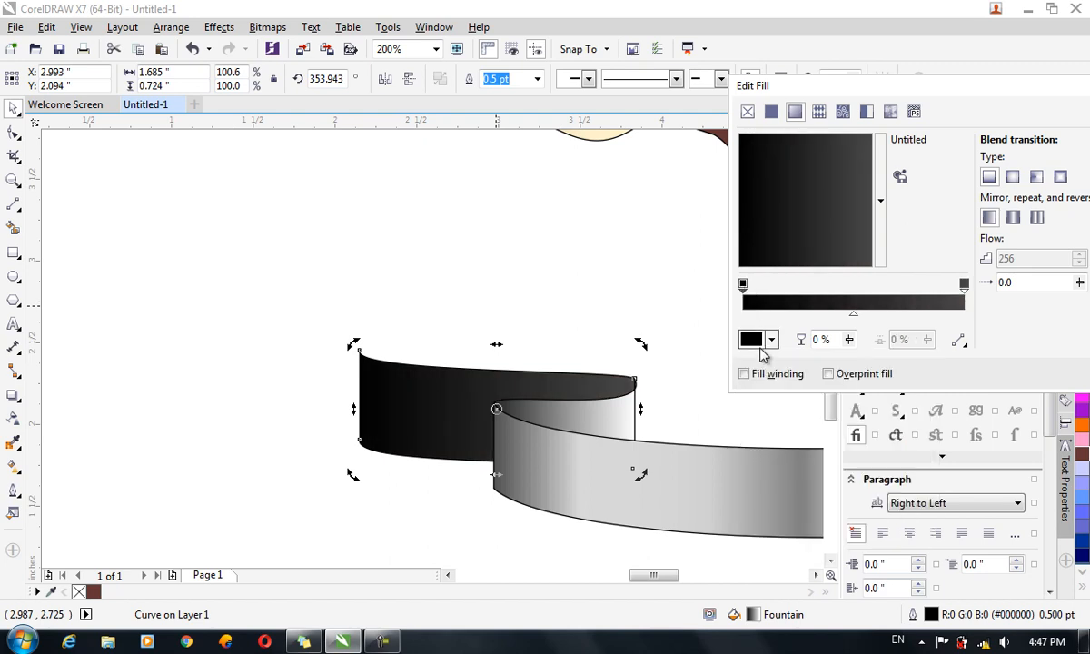
click(760, 344)
drag(756, 423, 743, 412)
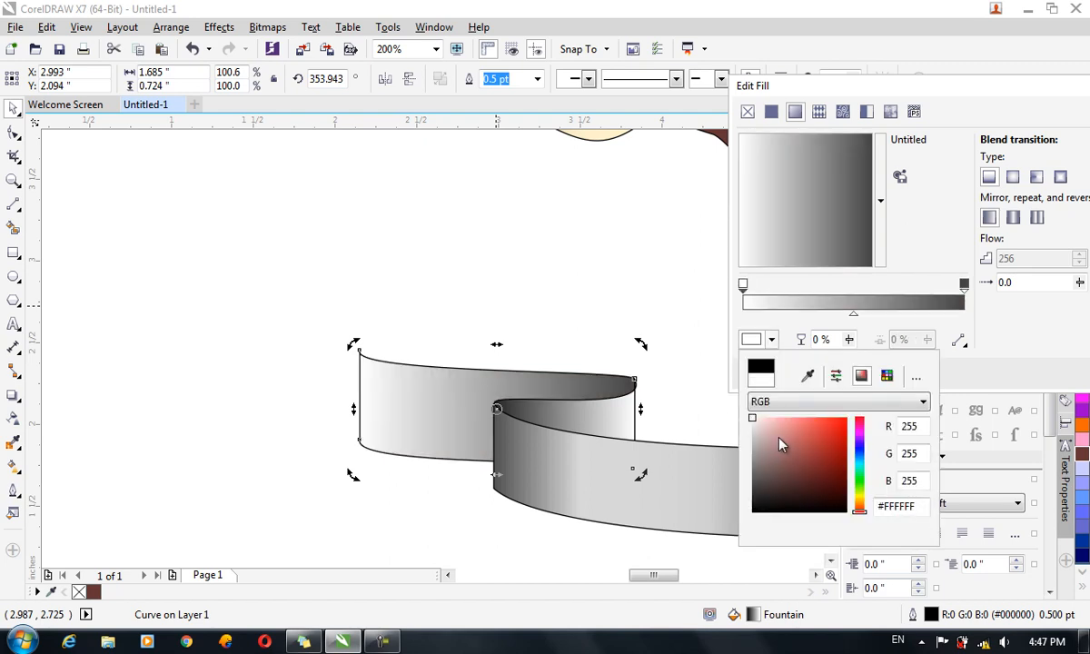
click(989, 100)
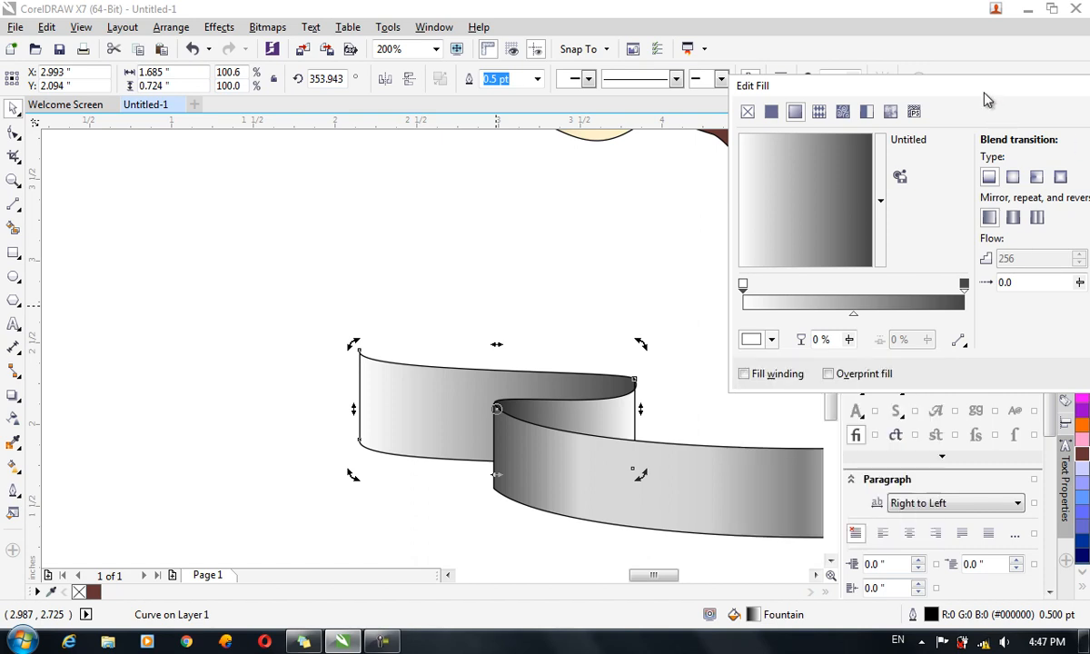
drag(988, 100, 779, 118)
click(1036, 393)
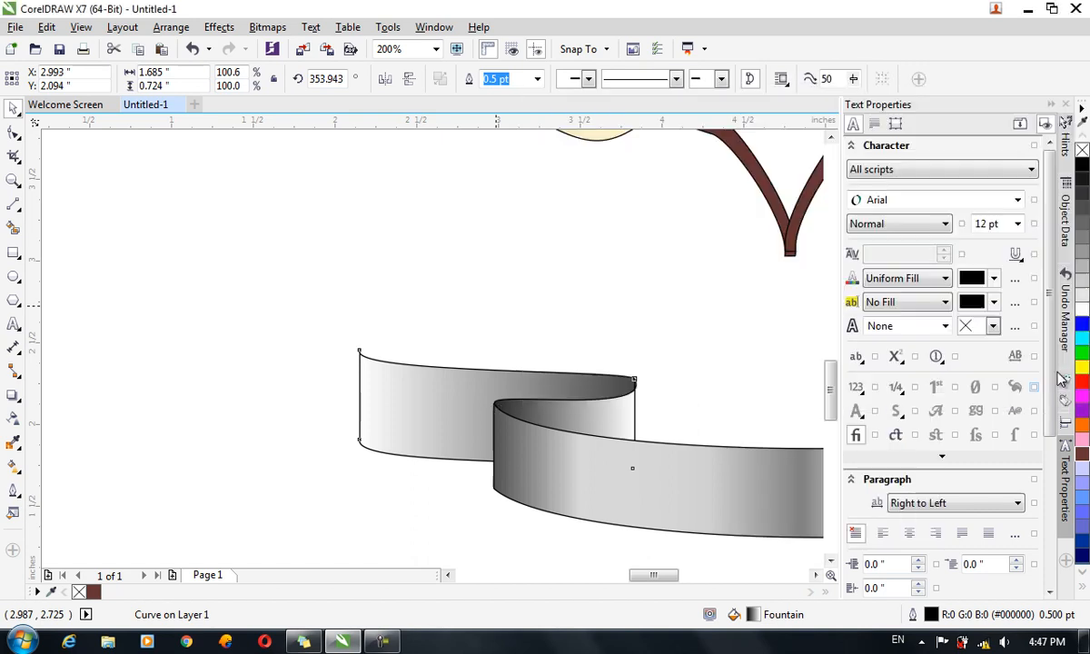
- Skew the ribbon tail further so its left end rises higher, about 0.88 inches in overall height
click(382, 372)
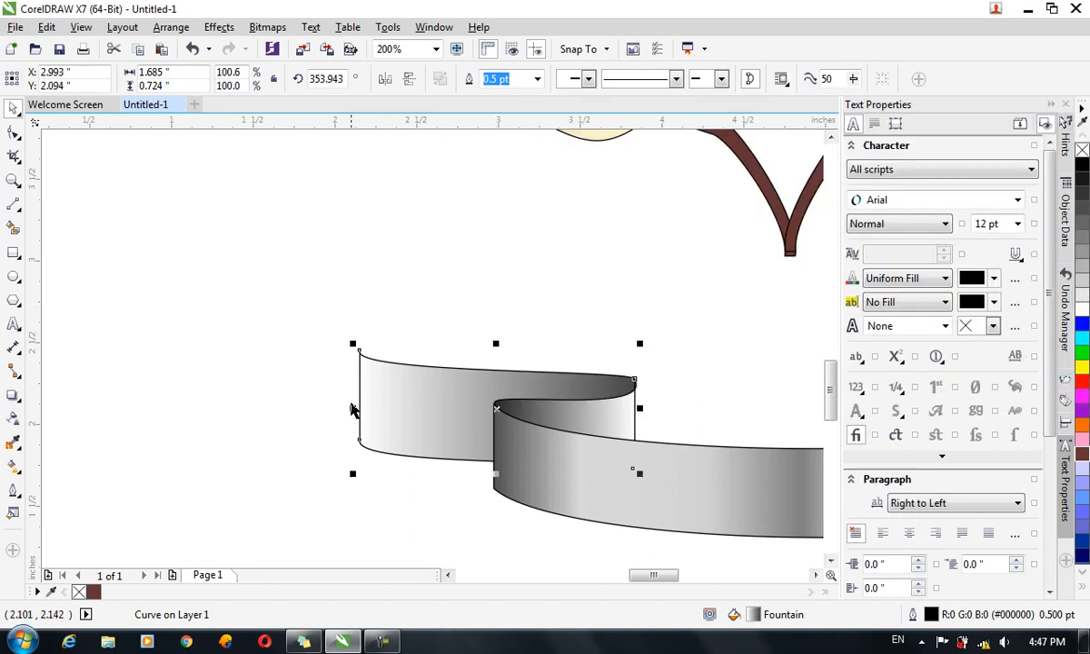
click(358, 409)
drag(354, 409, 349, 390)
click(350, 384)
click(487, 360)
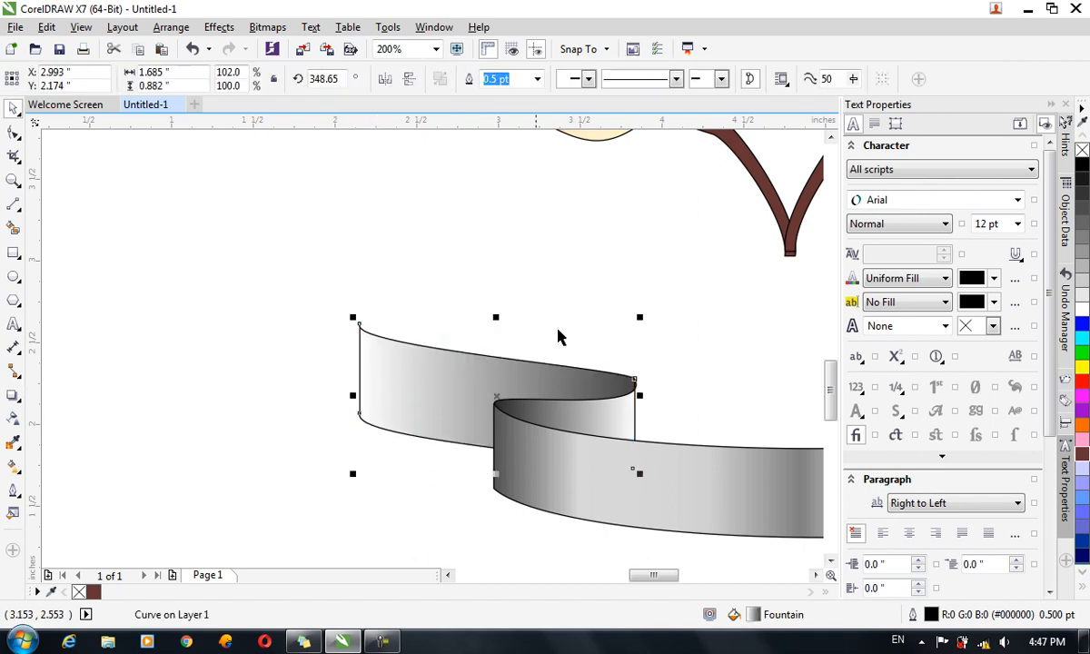
- Compare the banner with the reference emblem, and group the ribbon tail with the fold shape
scroll(586, 350, down, 2)
scroll(483, 320, down, 1)
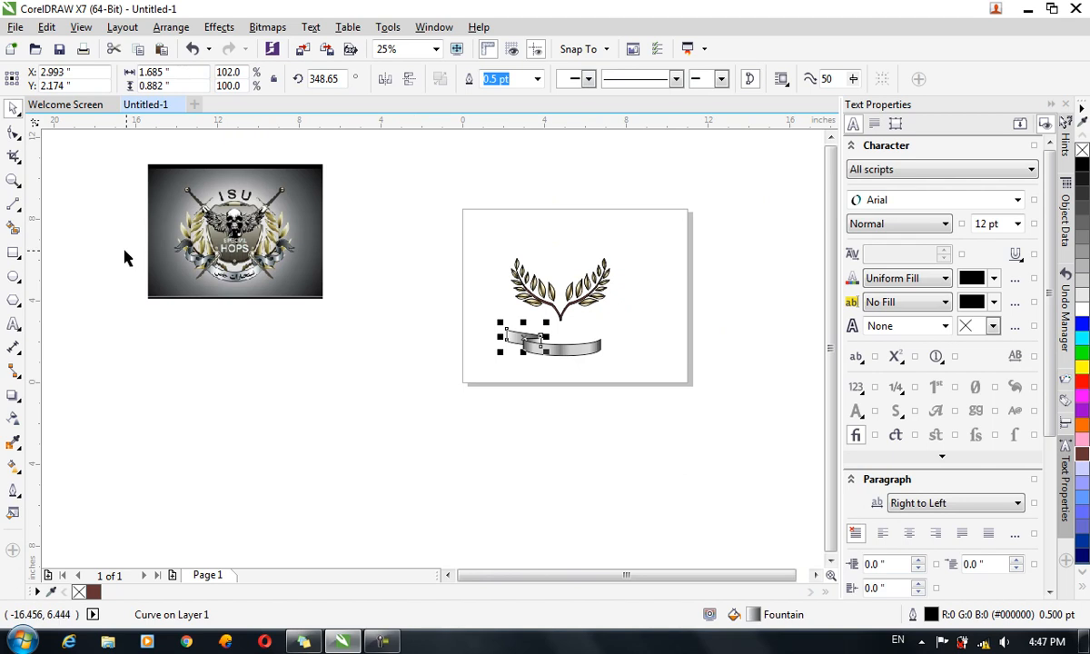
scroll(164, 259, up, 1)
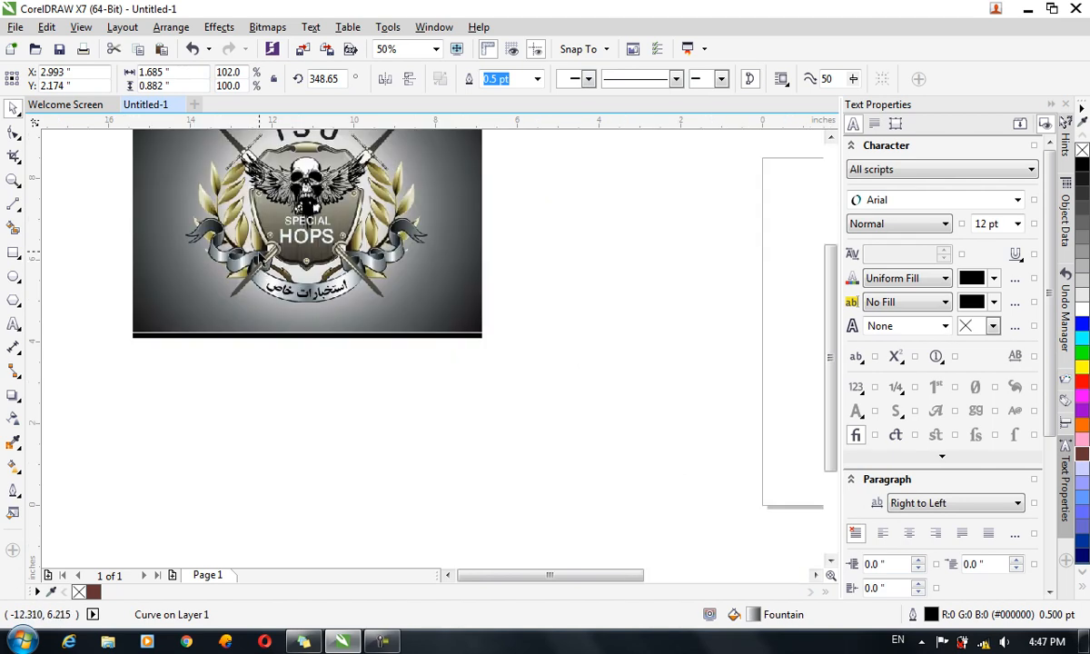
scroll(708, 346, down, 2)
scroll(727, 362, up, 3)
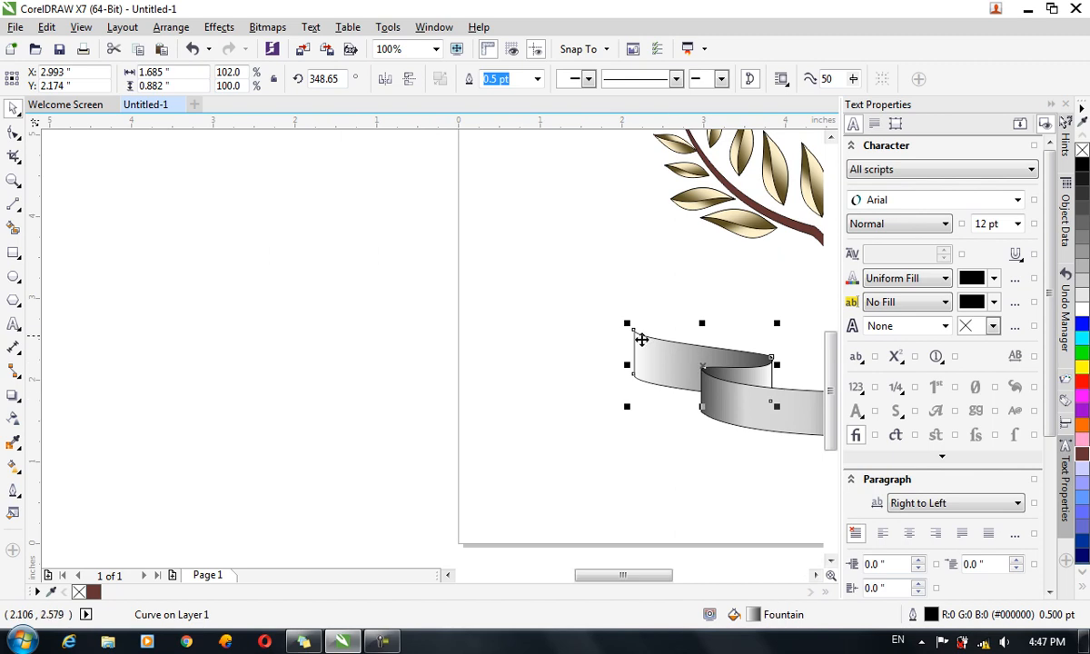
scroll(636, 342, down, 2)
drag(609, 323, 691, 391)
scroll(691, 397, up, 2)
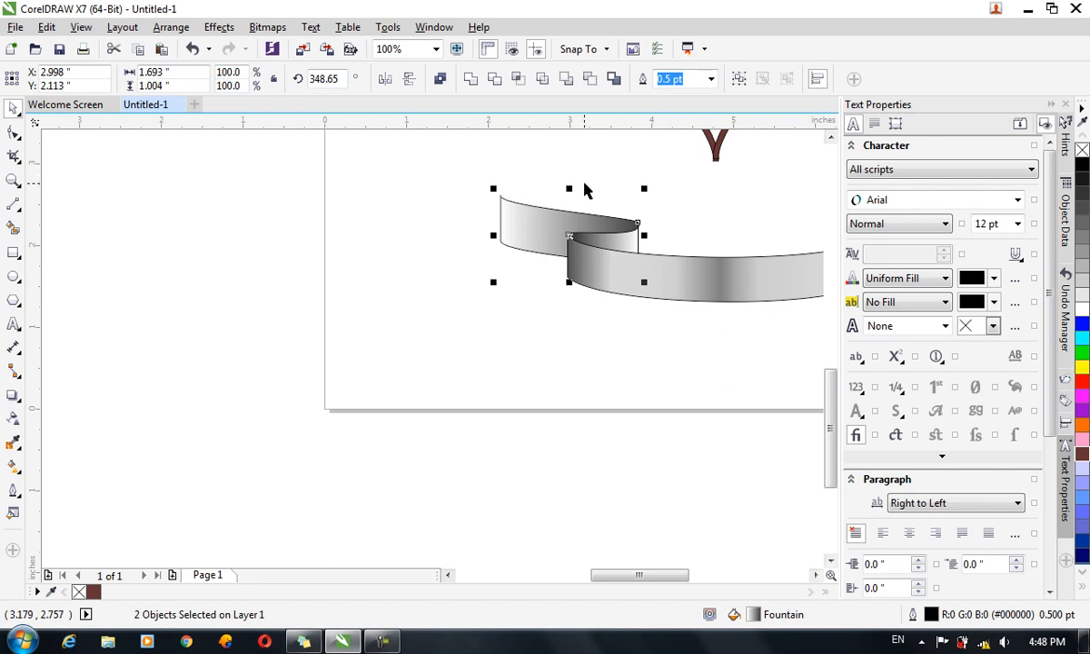
key(ctrl+g)
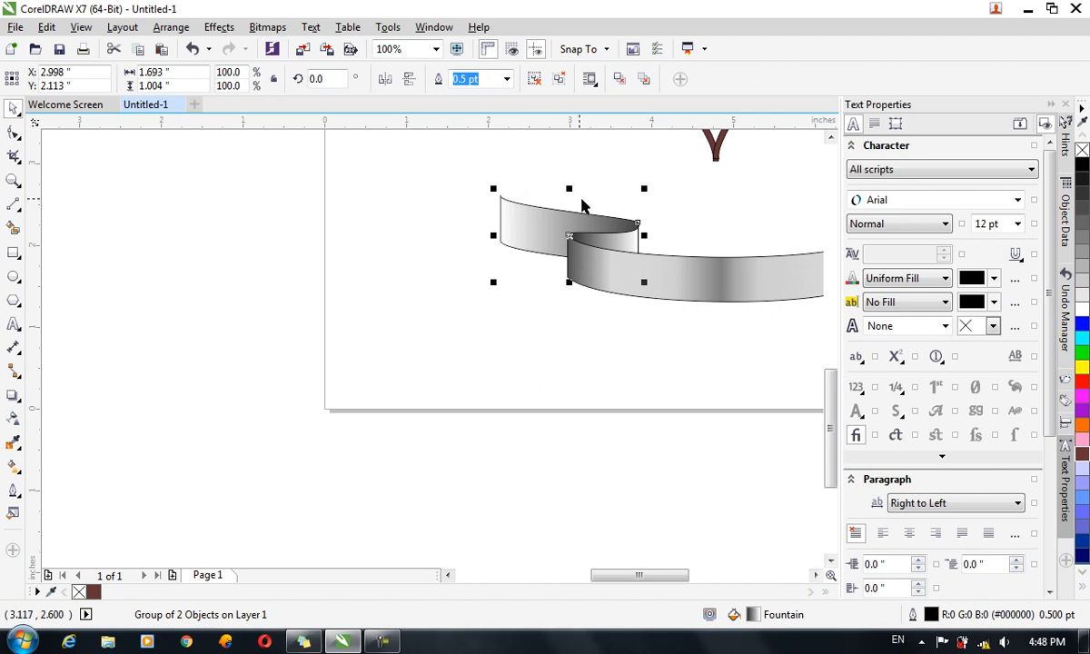
- Duplicate the tail-and-fold group in place, mirror the copy horizontally and order it behind the band
drag(645, 579, 693, 578)
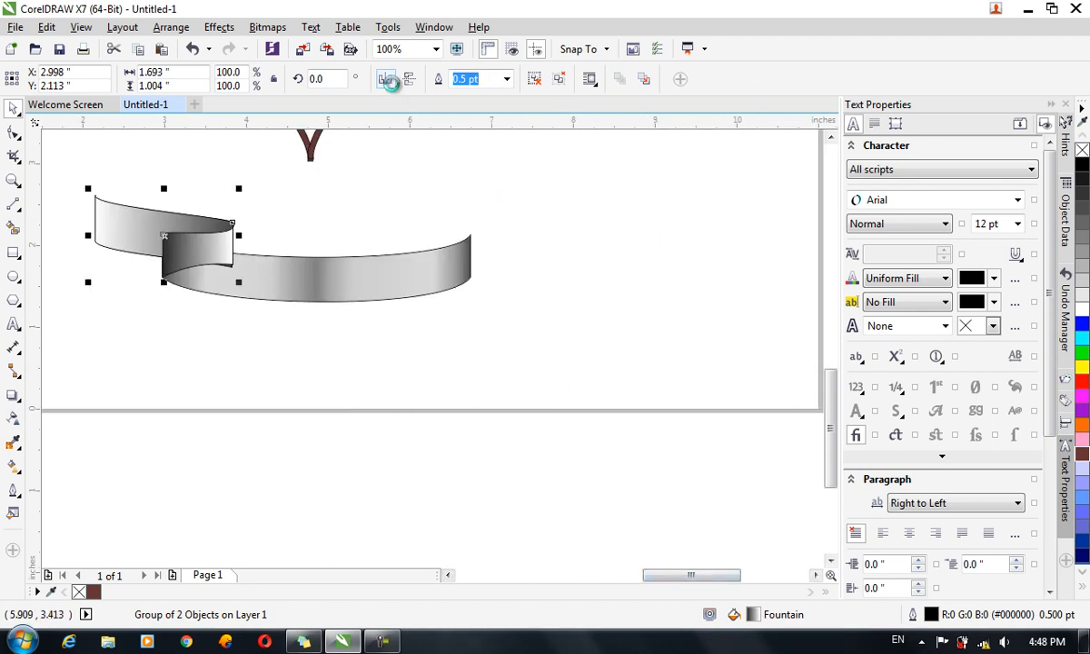
click(391, 84)
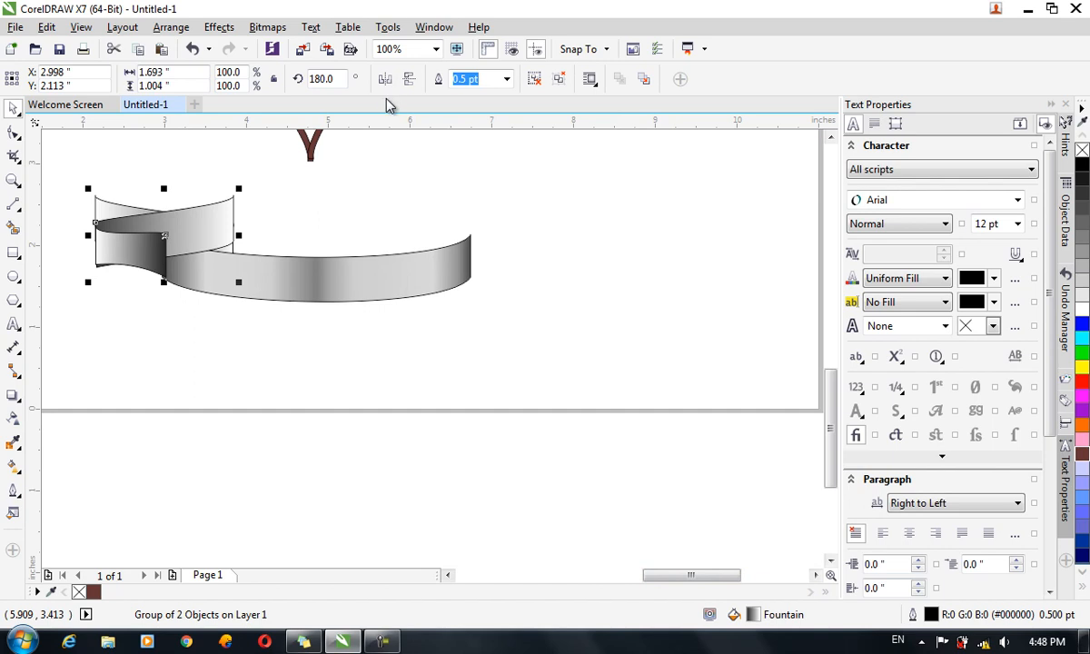
key(ctrl+Page_Down)
key(ctrl+Page_Down)
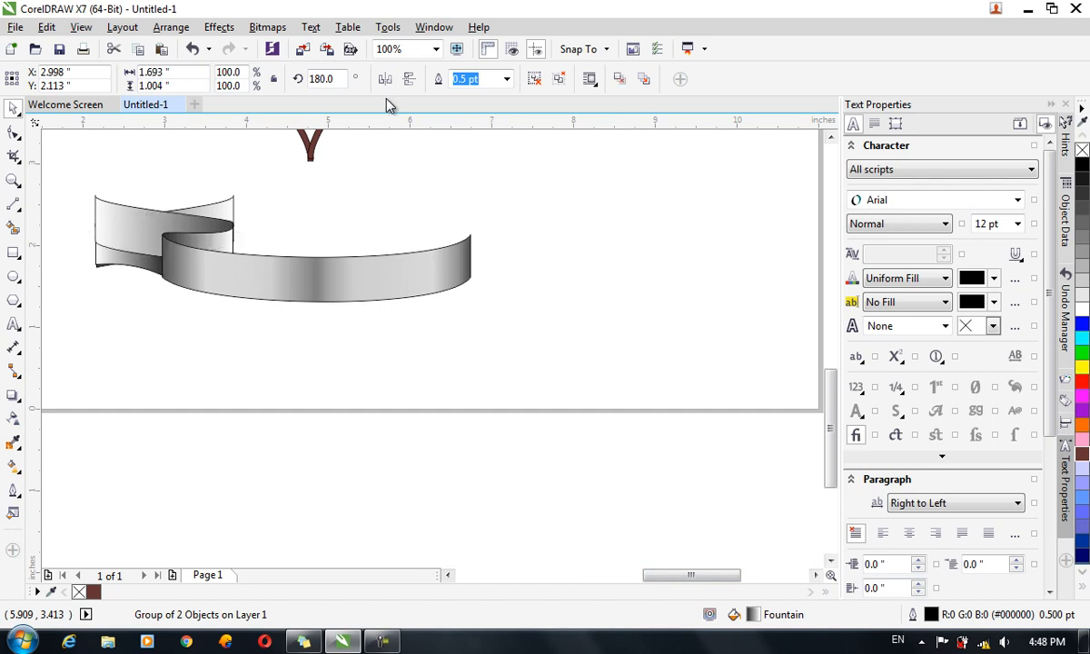
- Move the mirrored tail-and-fold group horizontally to the band's right end, aligning its fold with the band's edge at about X 6.72 inches
key(Right)
key(Right)
key(Right)
key(Right)
key(Right)
key(Right)
key(Right)
key(Right)
key(Right)
key(Right)
key(Right)
key(Right)
key(Right)
key(Right)
key(Right)
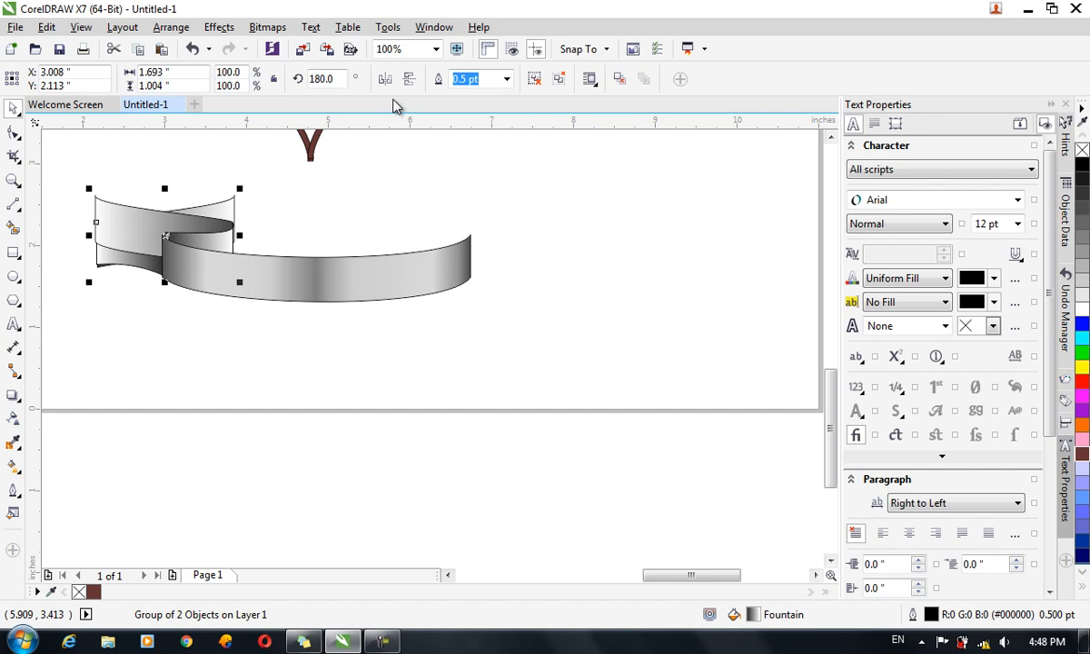
drag(236, 204, 531, 216)
scroll(456, 223, up, 3)
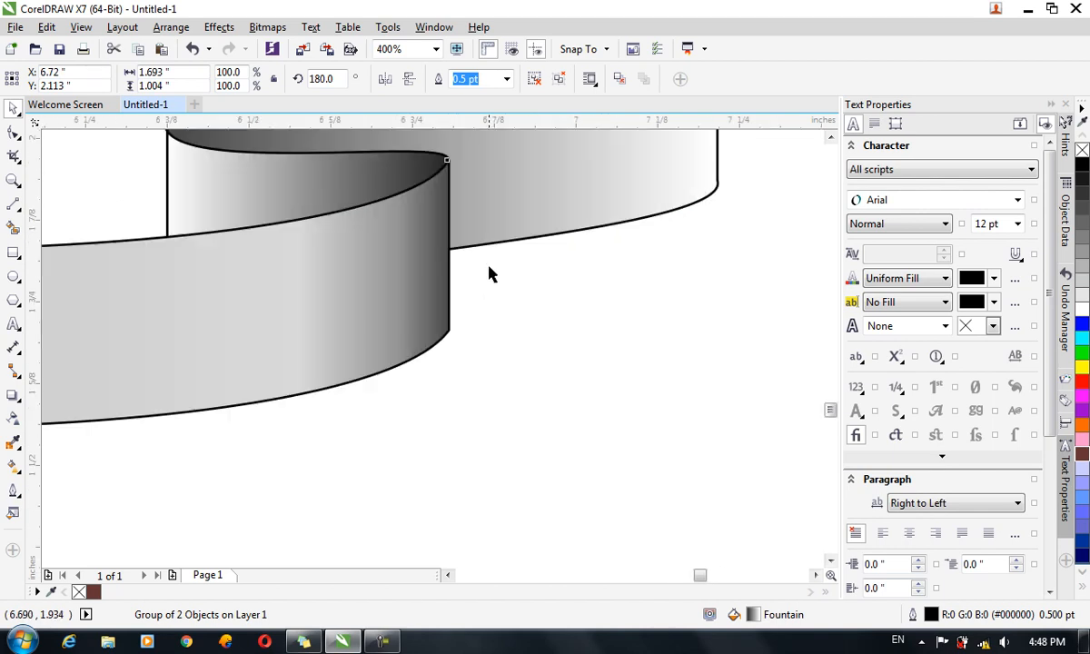
scroll(400, 505, down, 1)
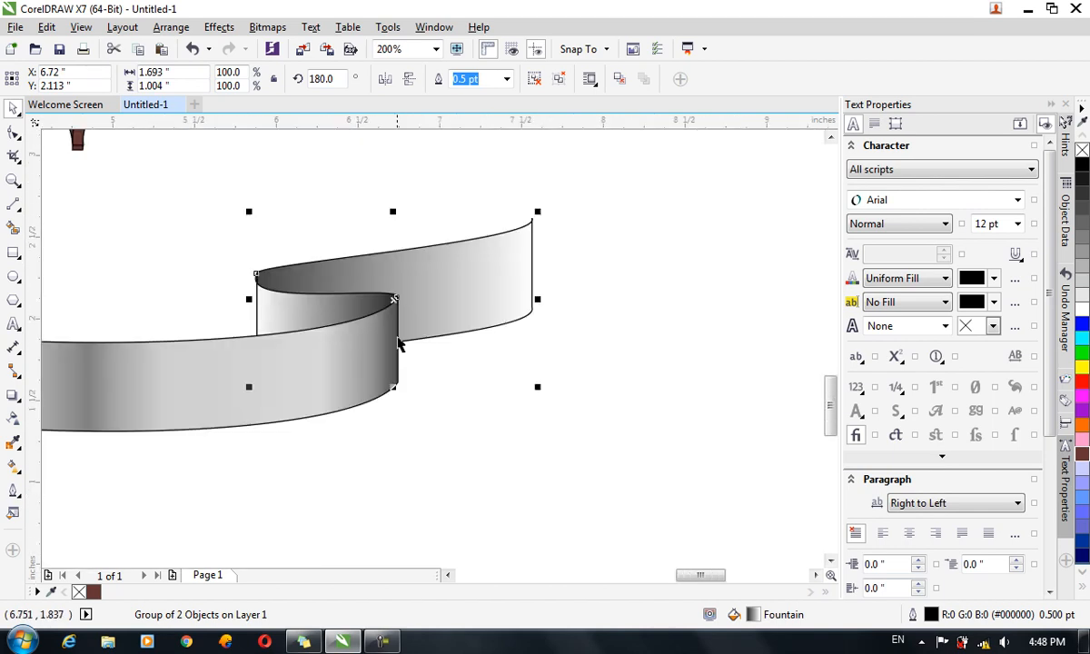
scroll(402, 373, up, 2)
scroll(406, 300, down, 5)
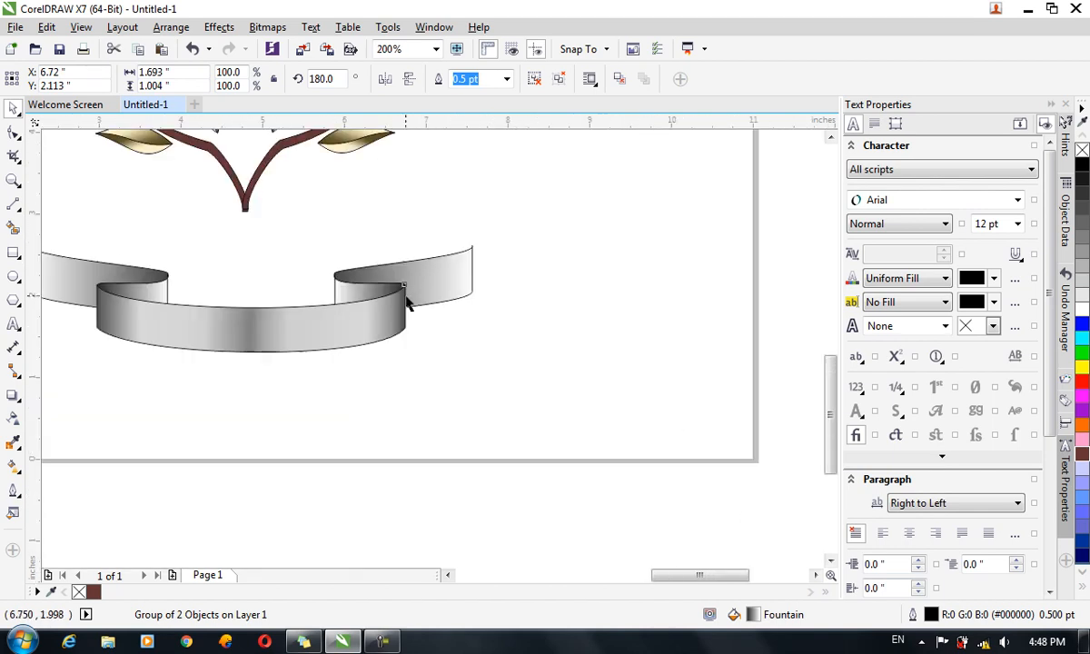
scroll(293, 285, up, 1)
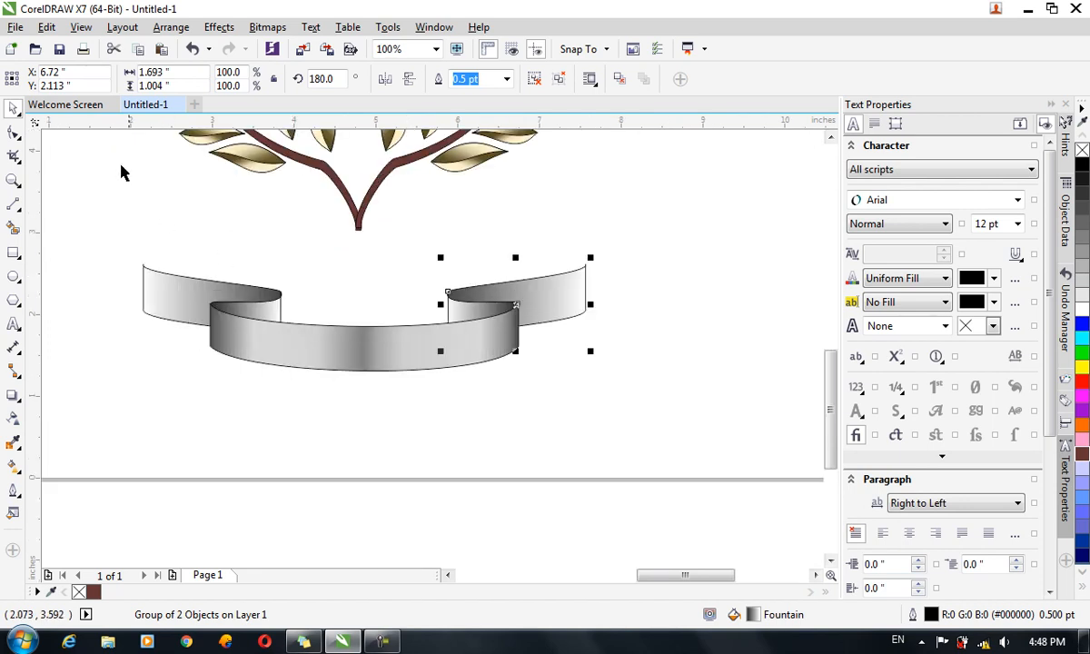
- Select the band together with both tail-and-fold groups of the ribbon banner
click(159, 414)
mouse_move(671, 445)
mouse_down()
mouse_move(526, 414)
mouse_move(80, 253)
mouse_move(138, 253)
mouse_up()
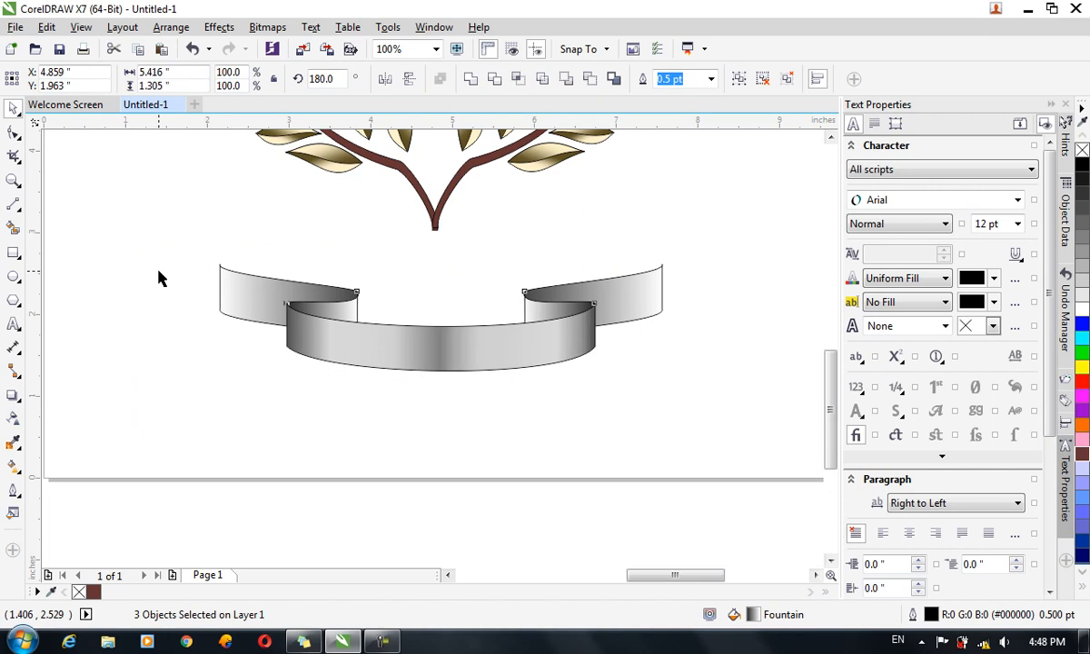
- Group the three selected ribbon pieces into one object
key(ctrl+g)
scroll(404, 296, down, 5)
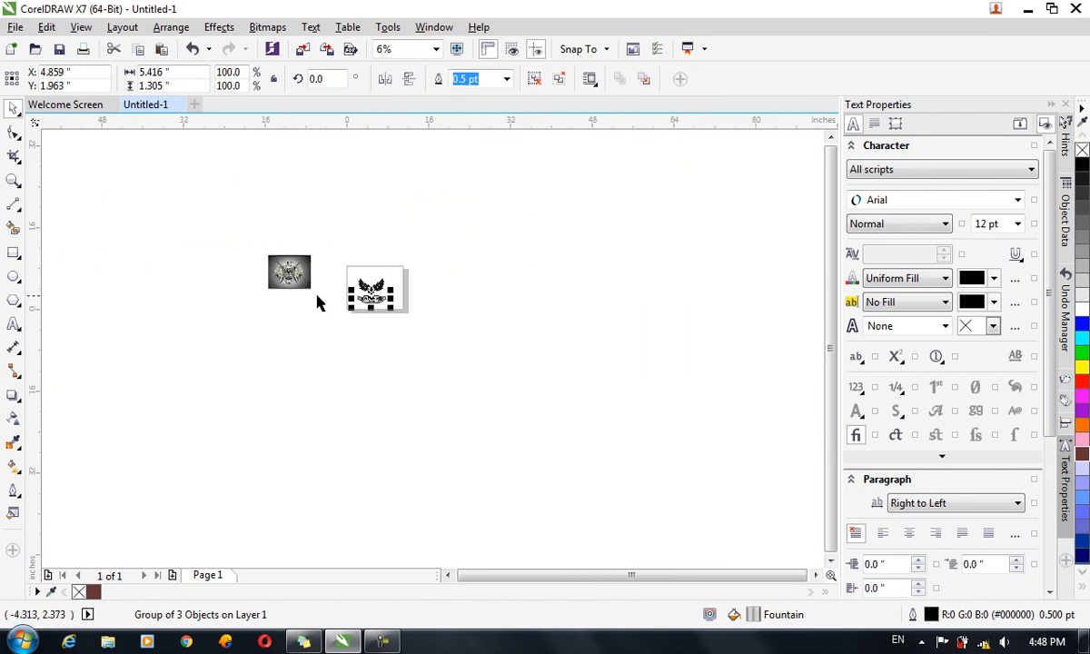
scroll(257, 275, up, 3)
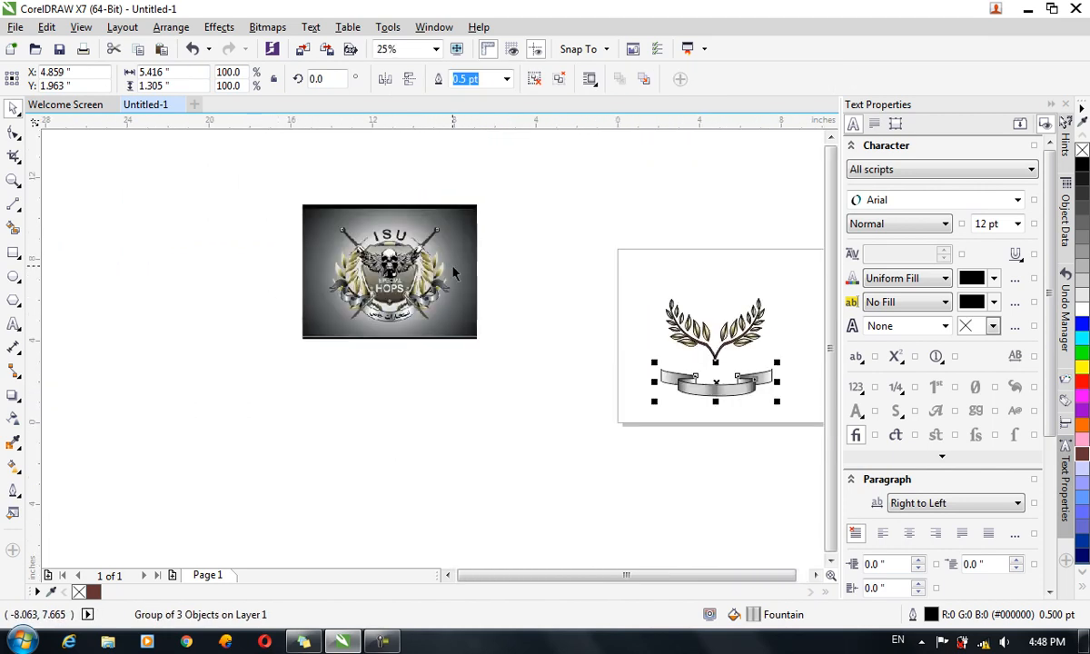
scroll(452, 272, up, 5)
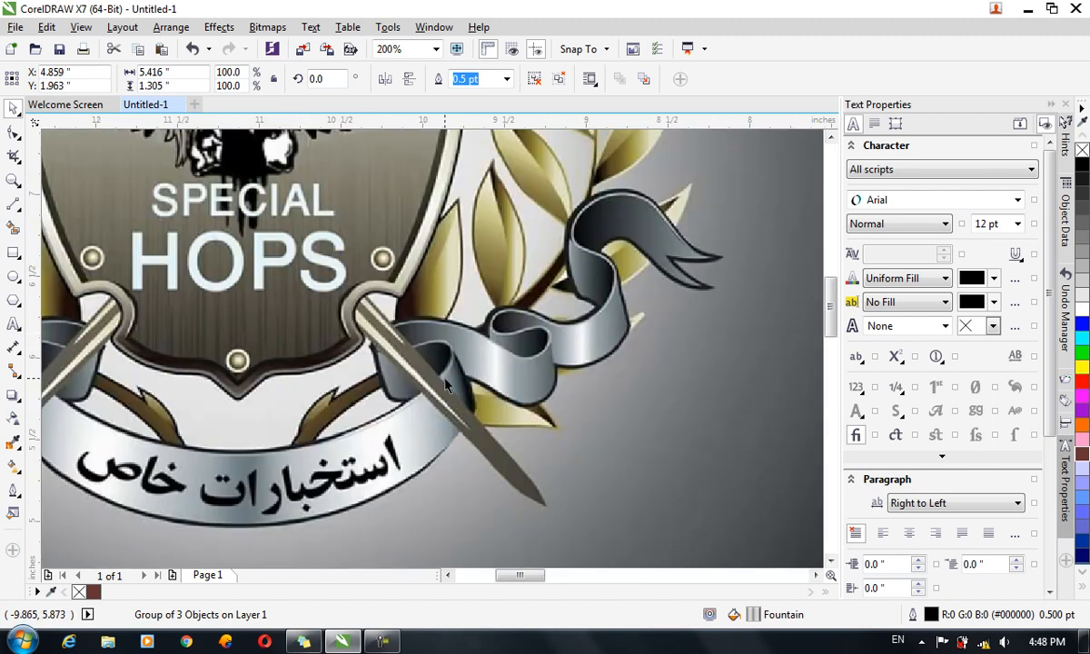
scroll(350, 370, down, 2)
scroll(267, 291, down, 2)
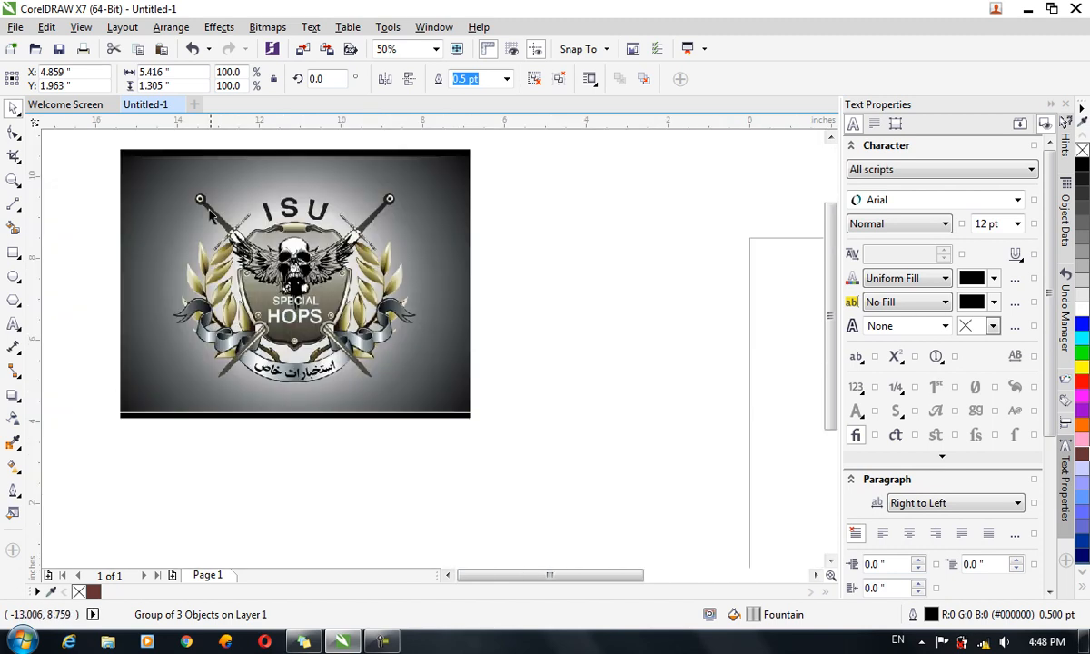
scroll(191, 174, up, 4)
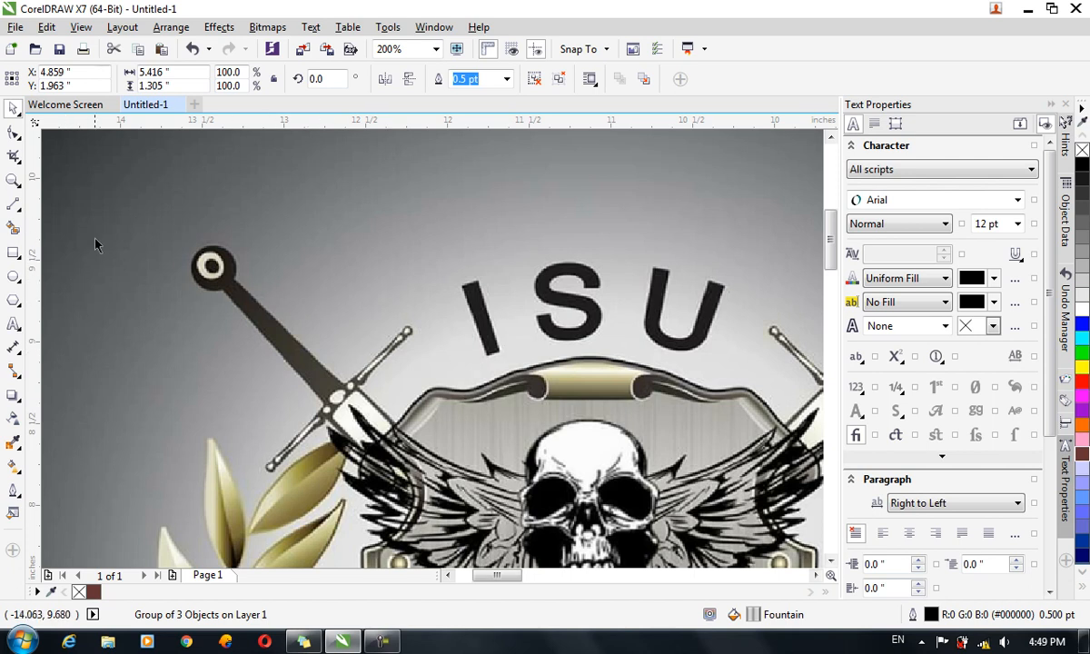
click(14, 254)
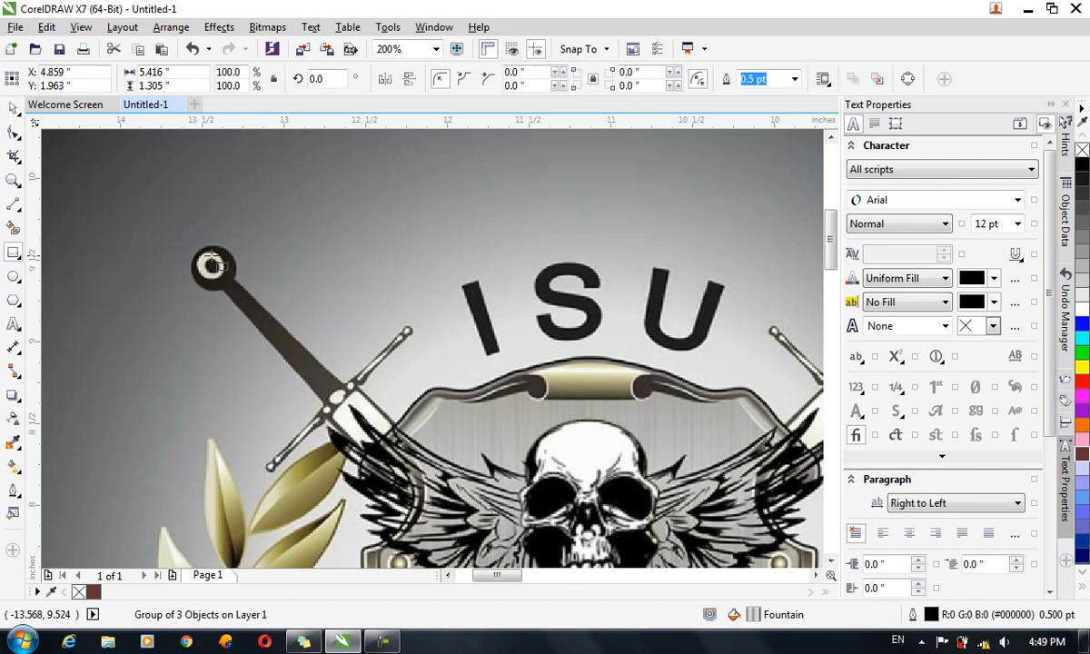
drag(268, 194, 316, 239)
key(ctrl+q)
click(14, 108)
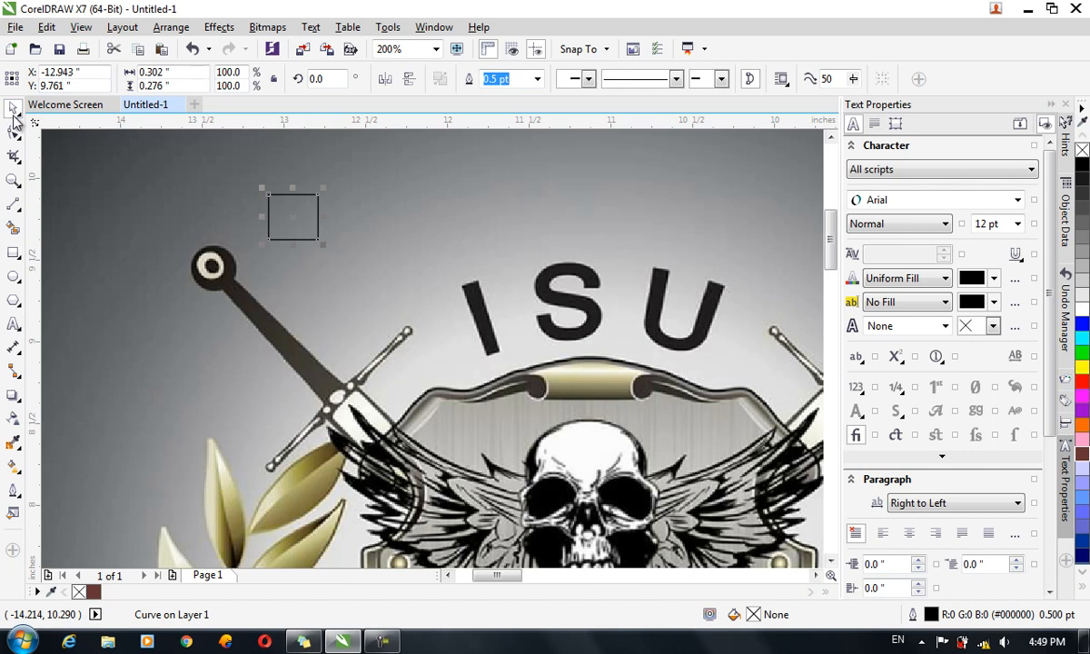
key(Delete)
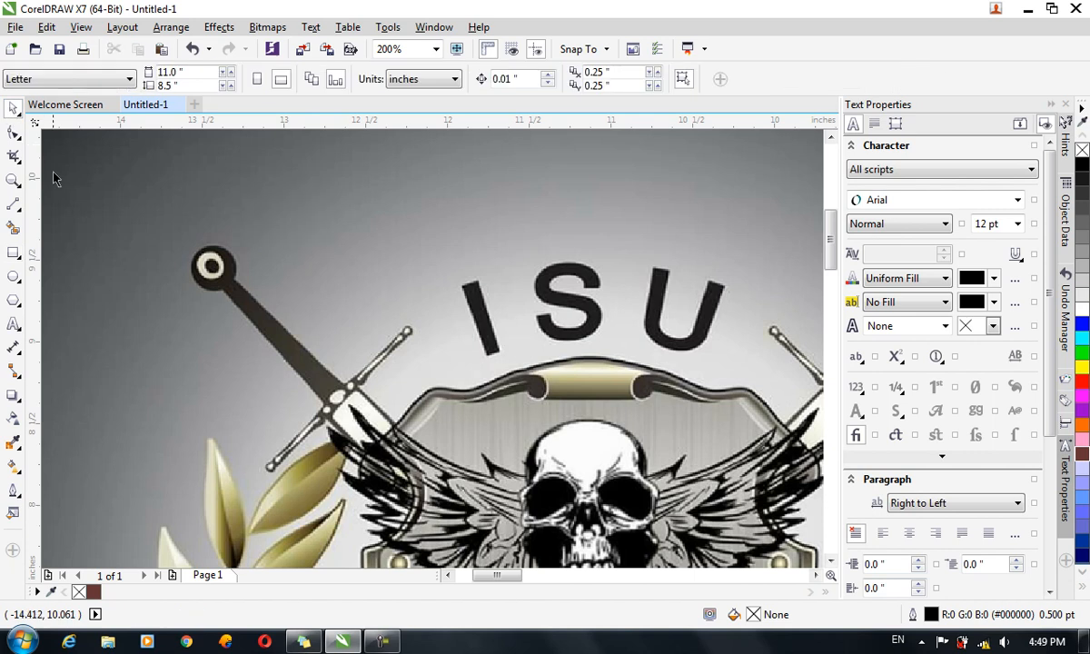
- Draw a circle about 0.28 in wide beside the left sword's pommel and a rectangle about 0.14 by 0.86 in below it
click(14, 276)
drag(257, 195, 300, 238)
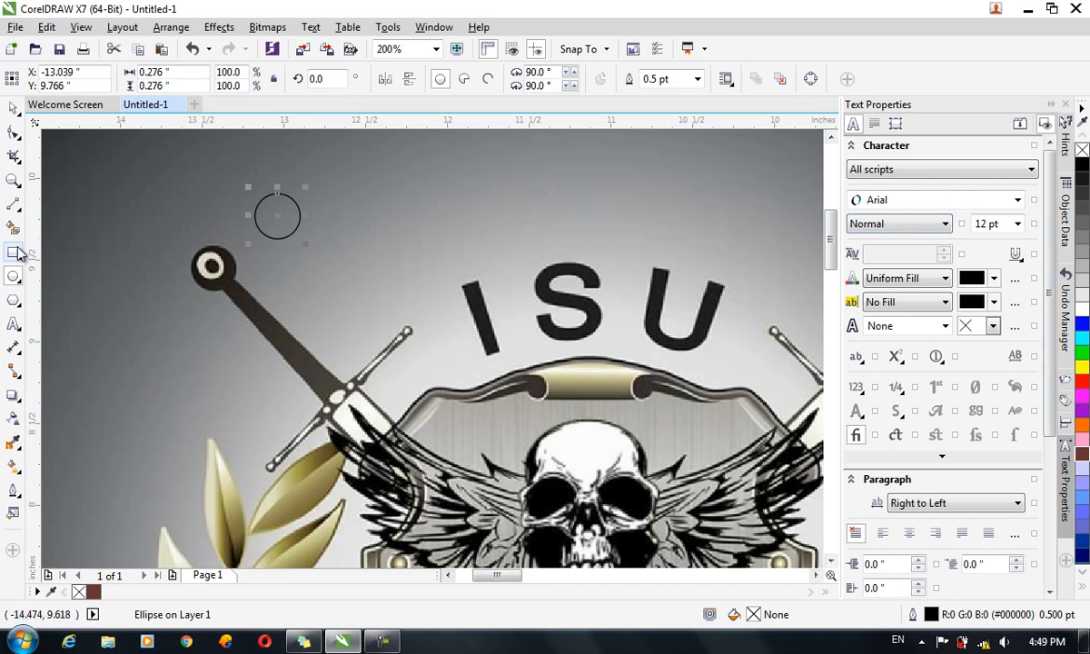
click(14, 204)
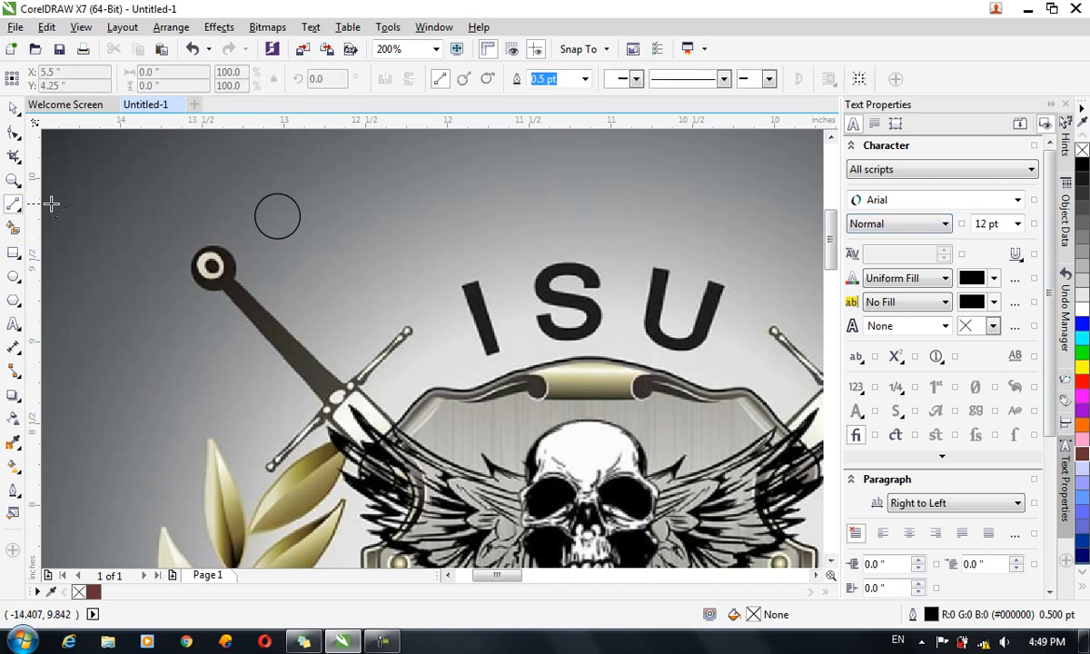
click(14, 253)
drag(269, 238, 292, 378)
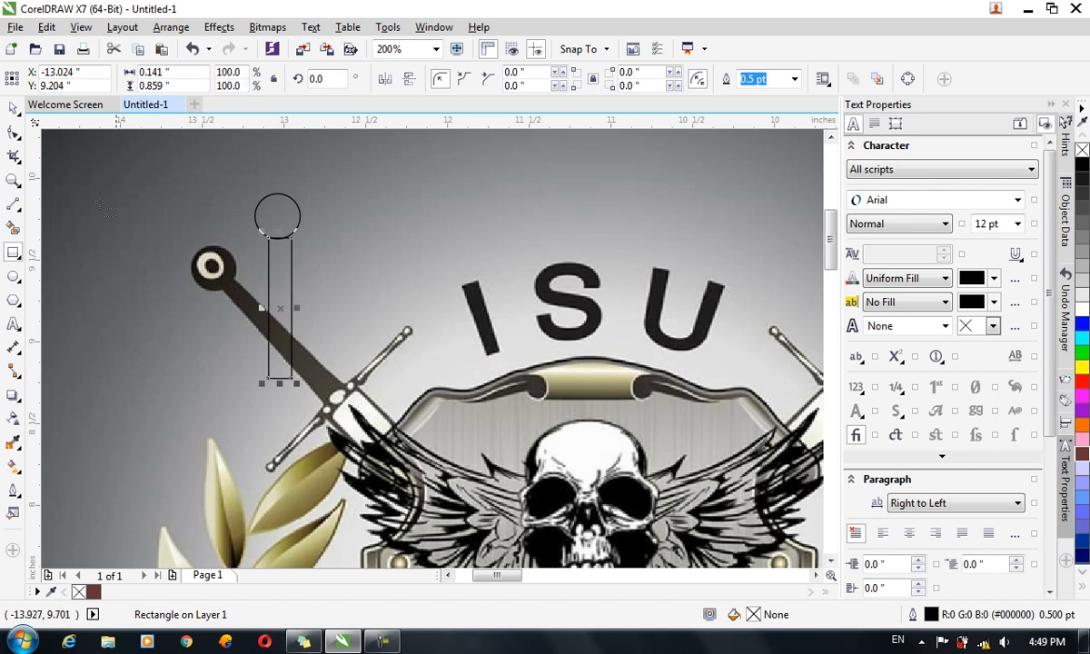
- Centre the rectangle horizontally under the circle and nudge it up until it slightly overlaps the circle's lower edge
click(13, 108)
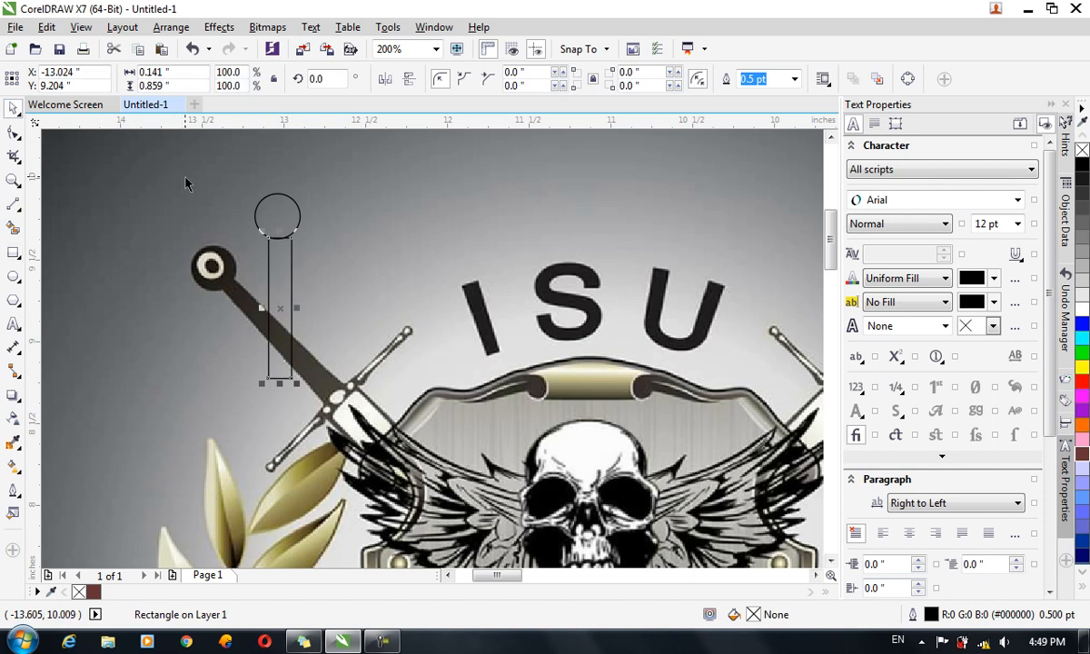
shift+click(269, 217)
key(e)
key(ctrl+z)
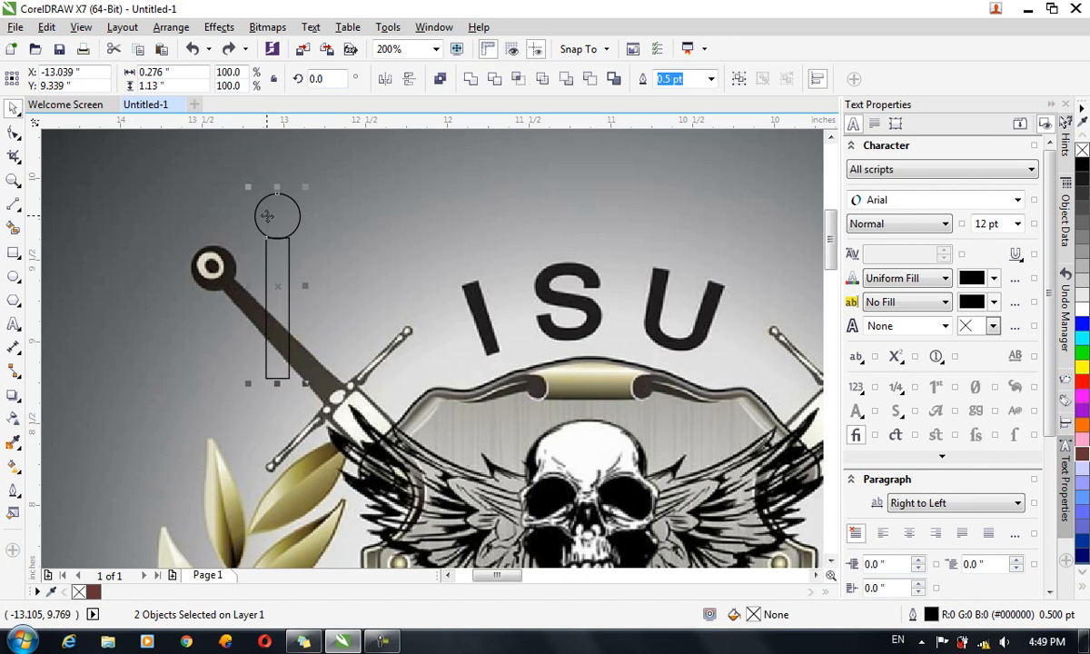
click(173, 244)
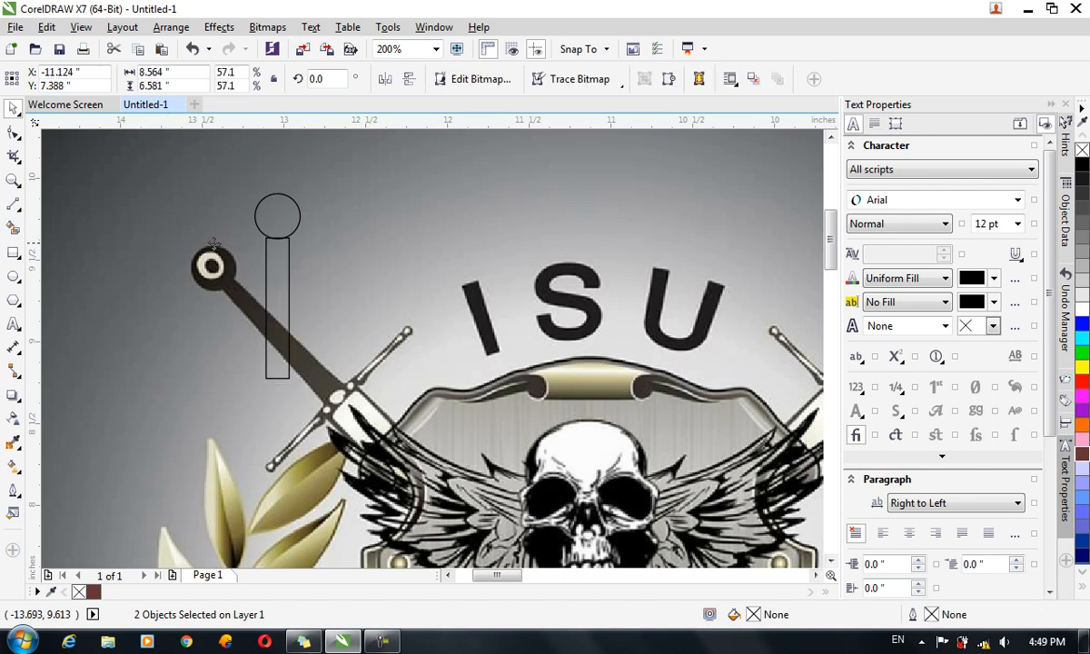
click(278, 253)
key(Up)
key(Up)
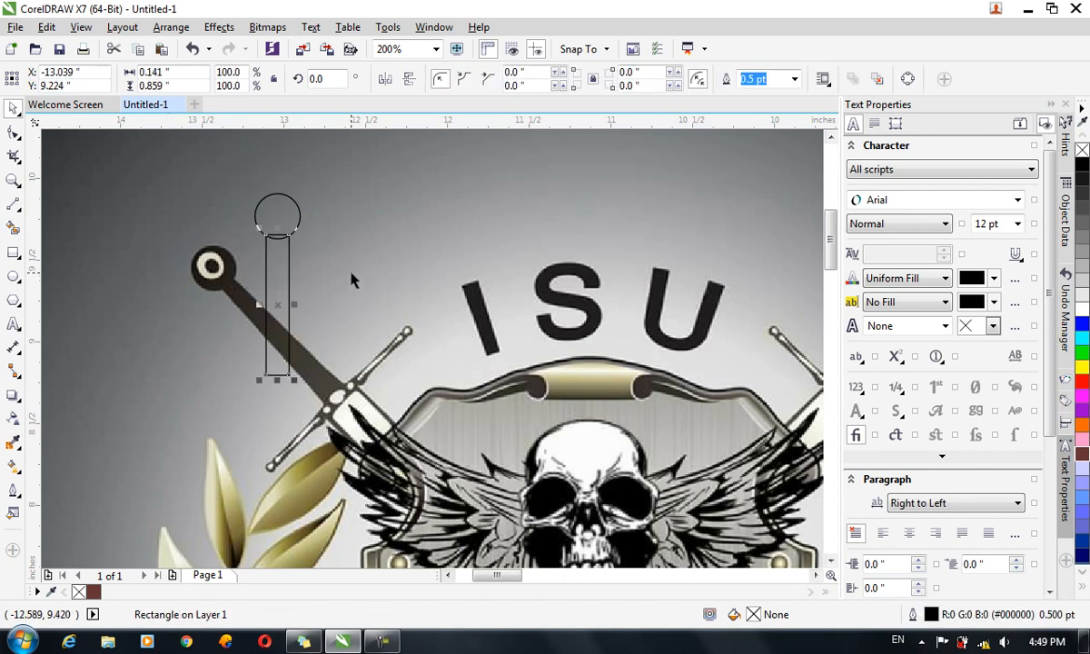
- Convert the rectangle to curves and narrow its top end by moving the upper corner nodes inward symmetrically
key(ctrl+q)
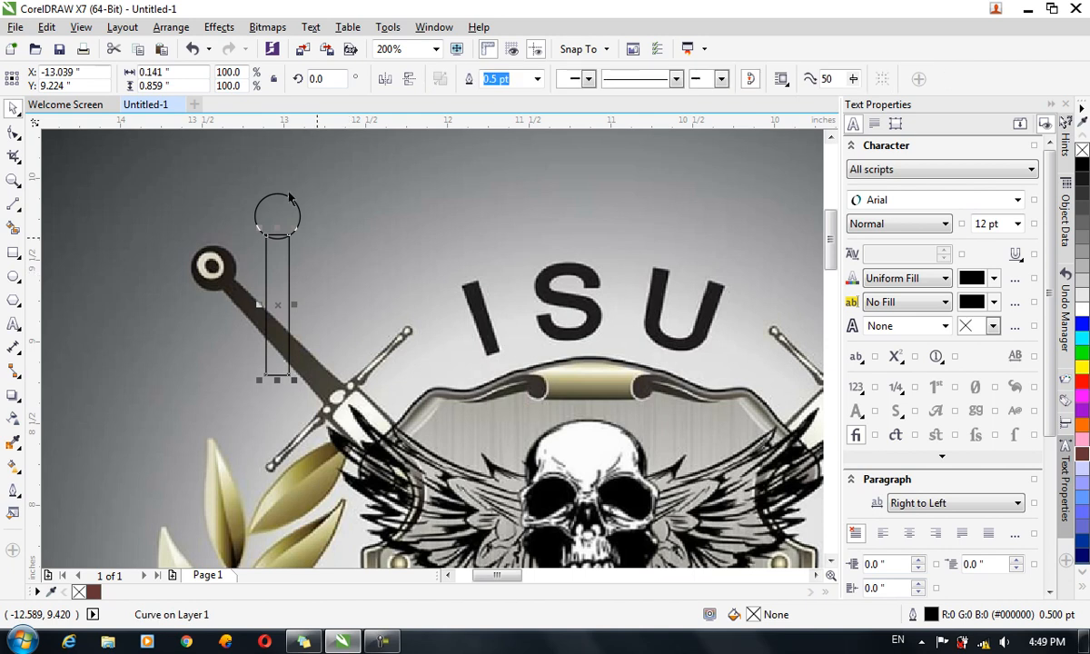
click(14, 133)
click(285, 236)
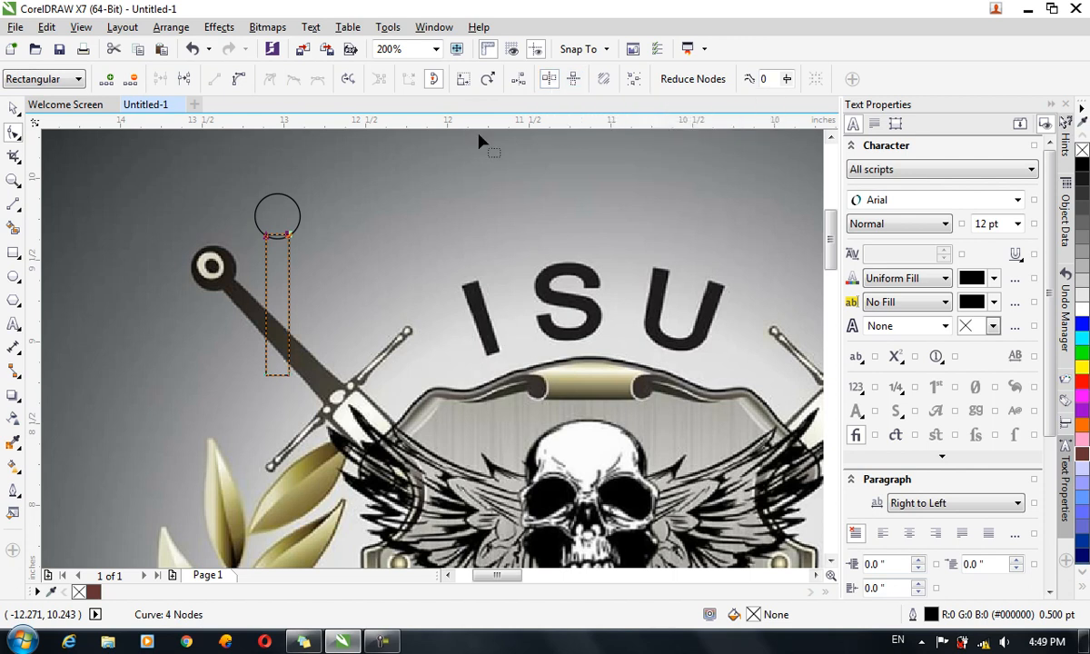
drag(291, 236, 285, 236)
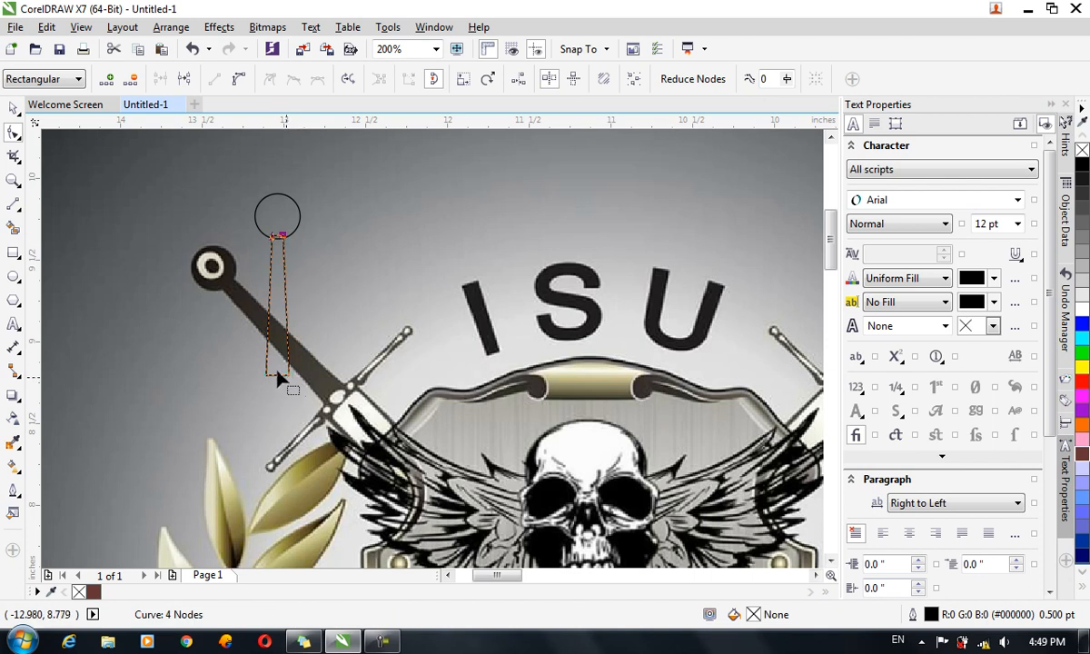
- Extend and widen the handle's bottom end symmetrically through its lower corner nodes, making the shape about 0.17 by 0.89 in
drag(251, 365, 291, 387)
drag(285, 238, 287, 239)
key(ctrl+z)
key(ctrl+z)
click(287, 238)
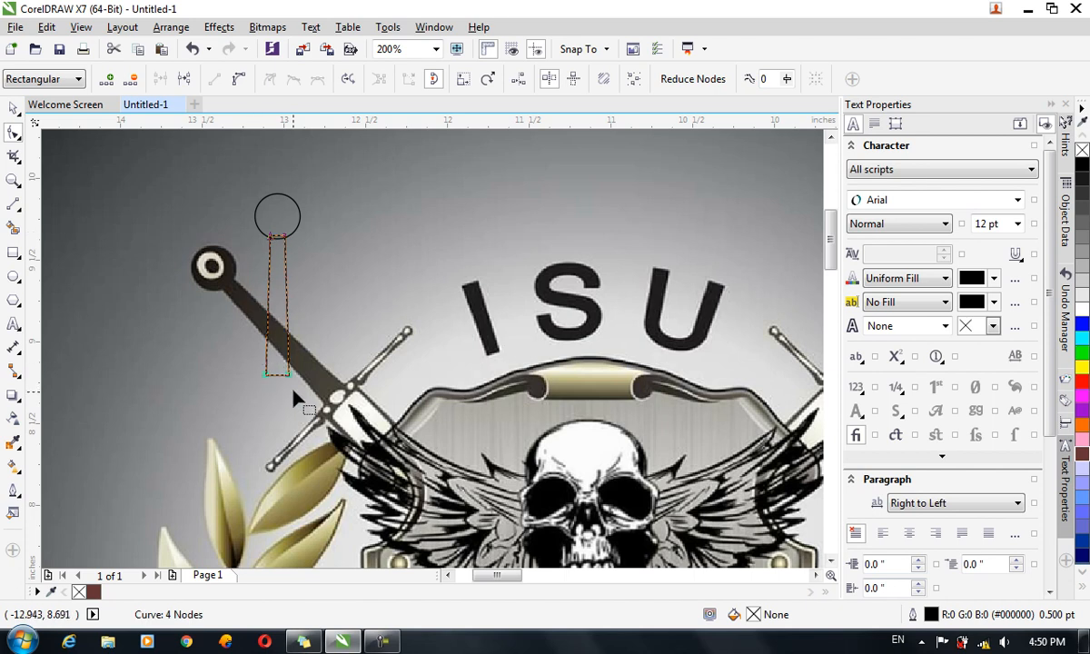
drag(289, 379, 292, 381)
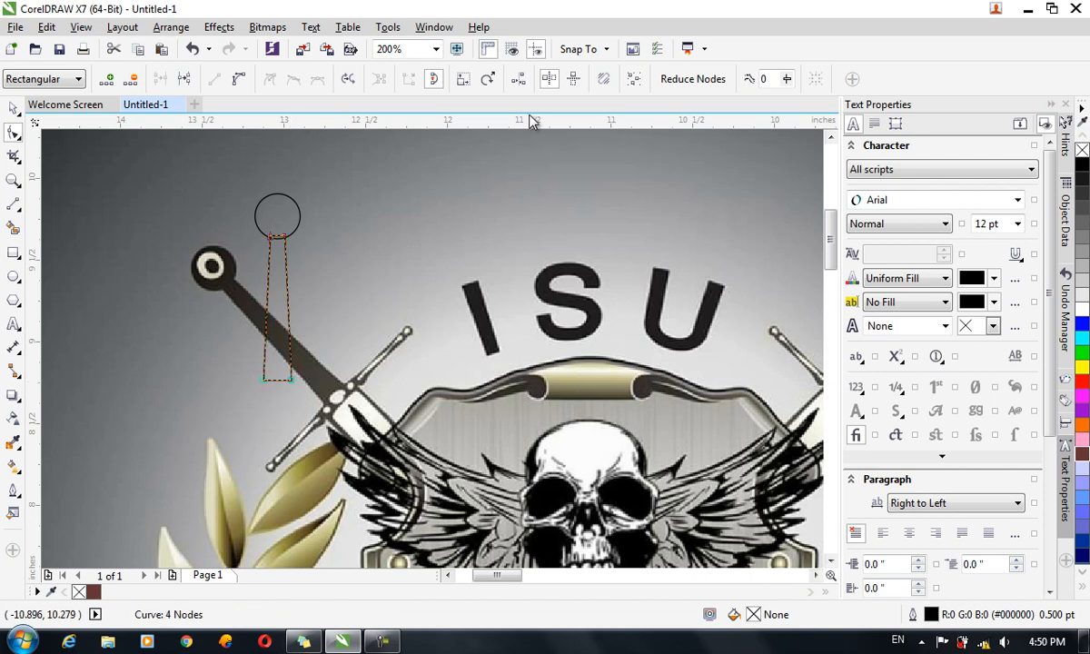
click(13, 108)
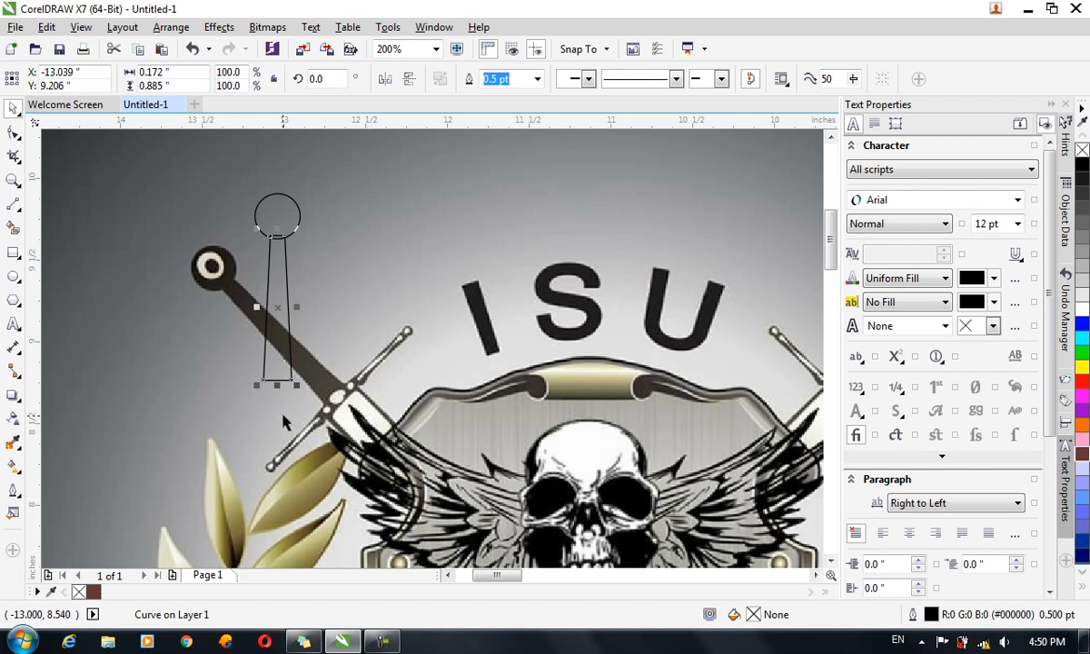
- Convert the line segments at the handle's two bottom corner nodes to curves
scroll(284, 424, up, 2)
click(13, 132)
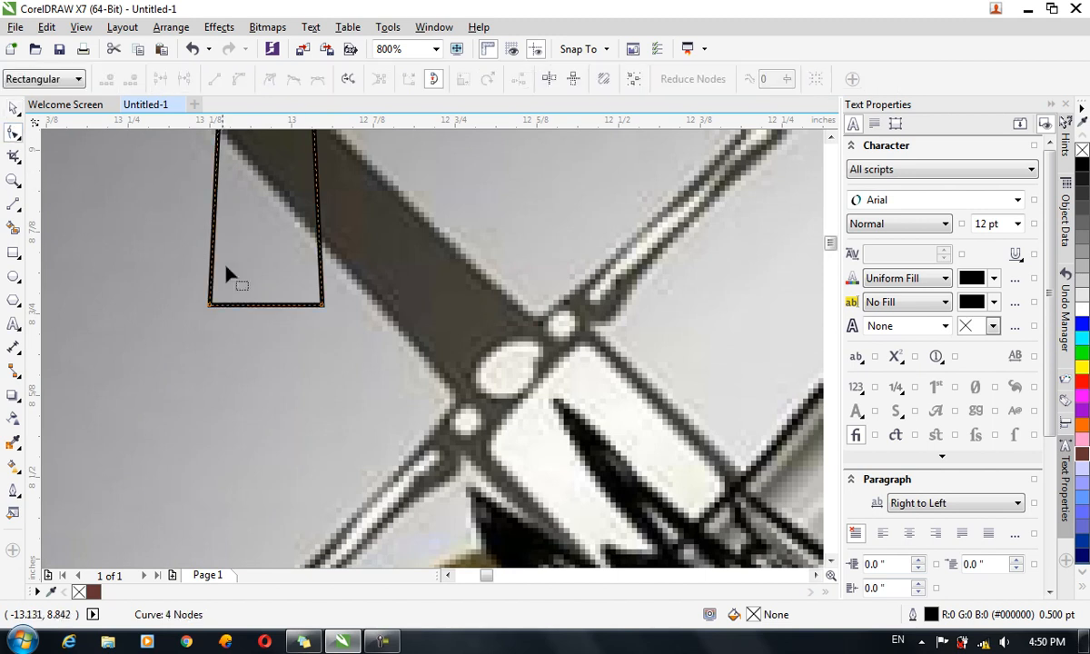
drag(338, 317, 201, 275)
click(238, 82)
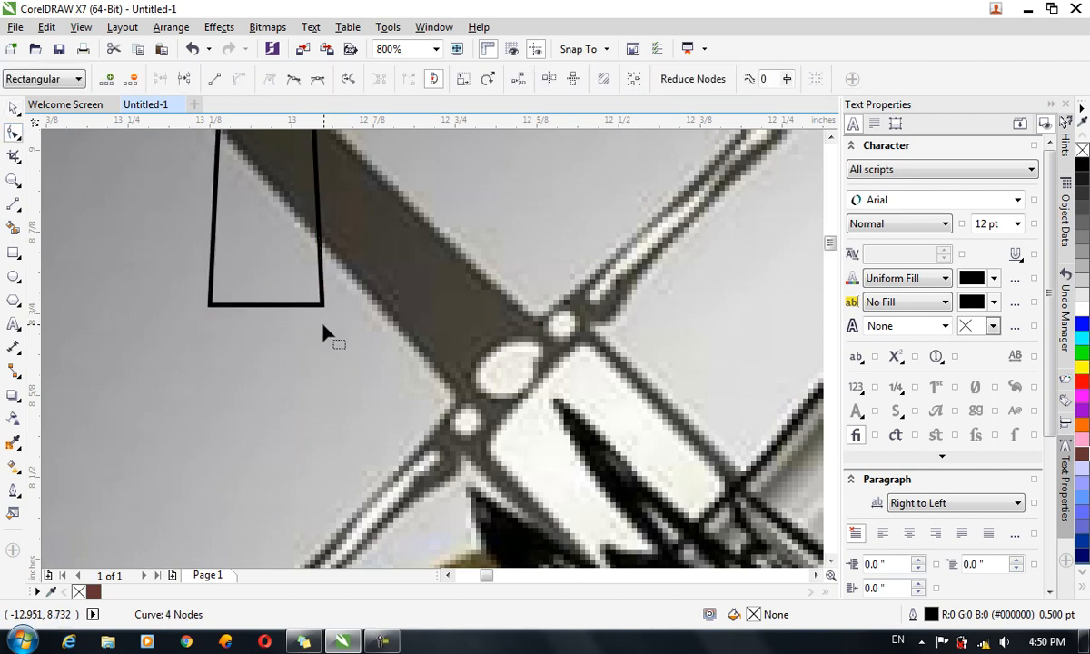
- Bend the handle's right edge so that it flares outward toward the bottom corner
scroll(331, 290, down, 3)
scroll(325, 215, up, 1)
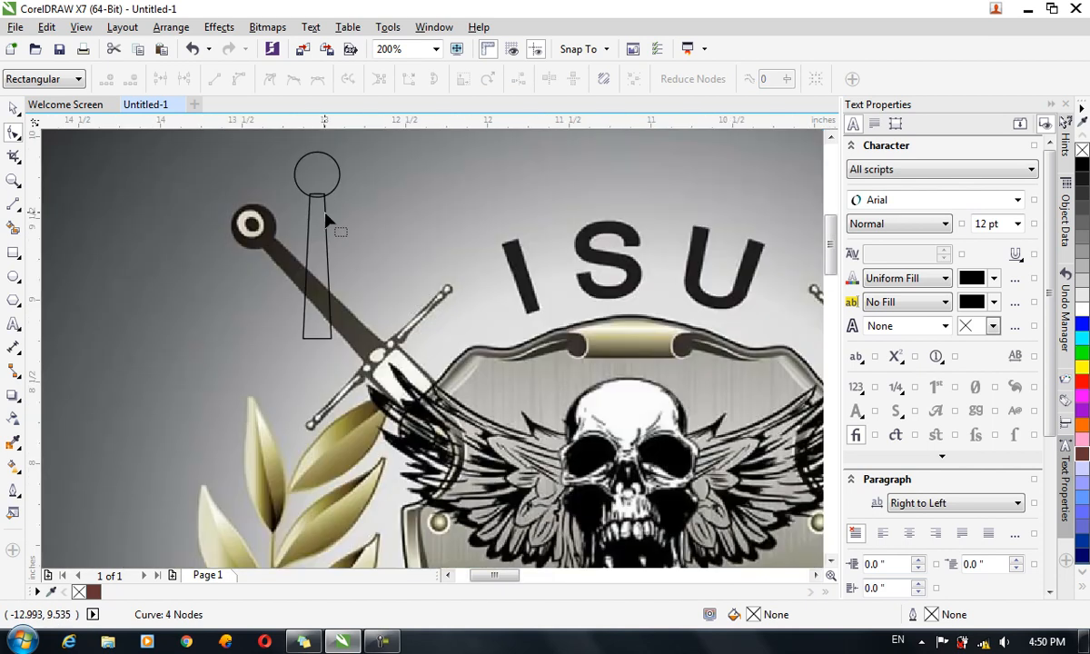
scroll(326, 218, up, 1)
click(338, 465)
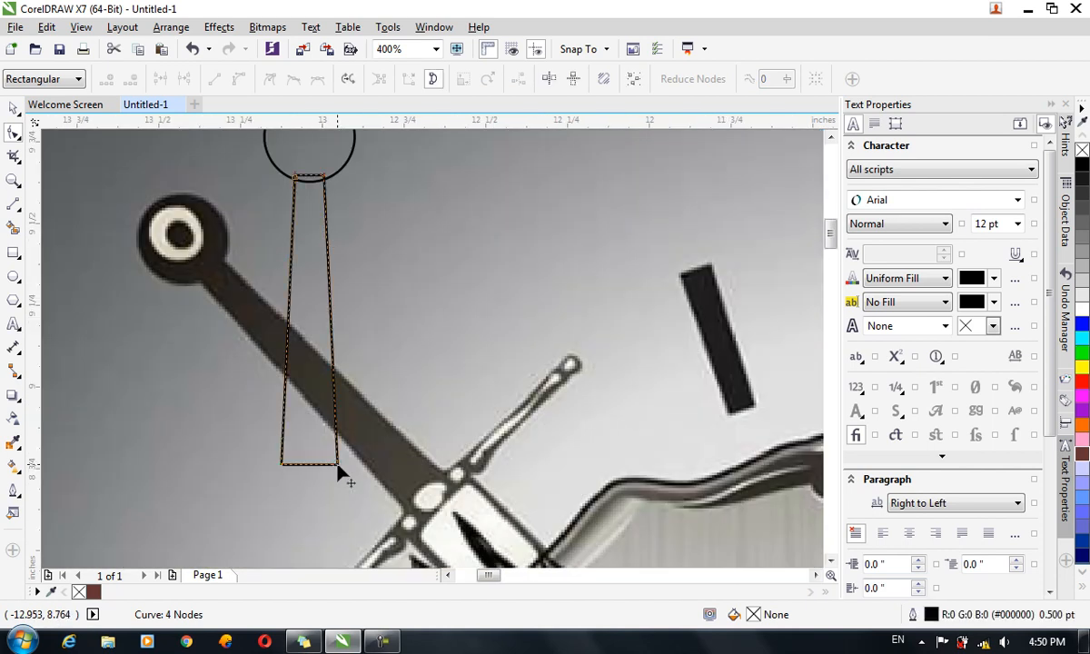
drag(336, 381, 282, 451)
scroll(335, 465, up, 3)
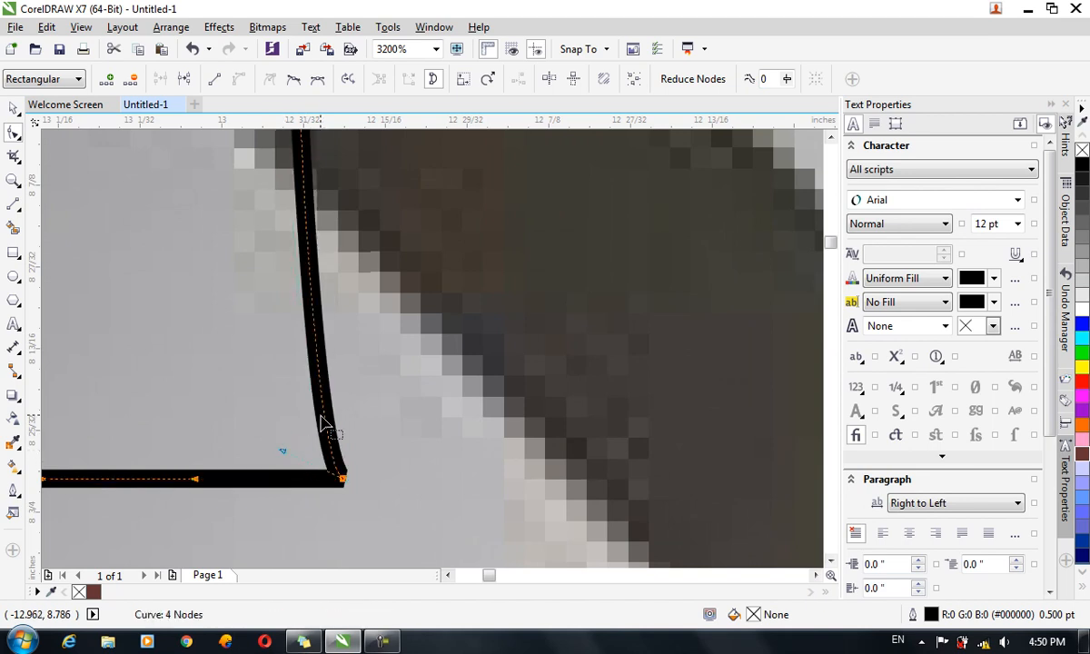
- Adjust the curve of the handle's left edge at its lower corner node to match the flared right edge
scroll(323, 422, down, 2)
scroll(217, 437, up, 1)
scroll(216, 436, up, 1)
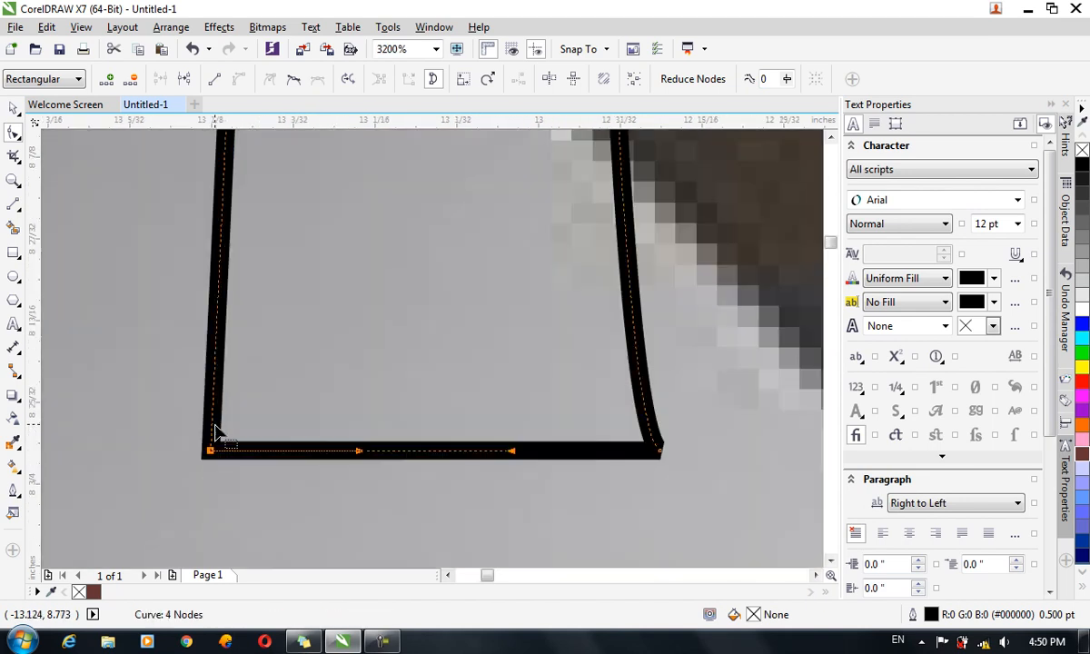
scroll(209, 454, down, 1)
scroll(259, 307, down, 1)
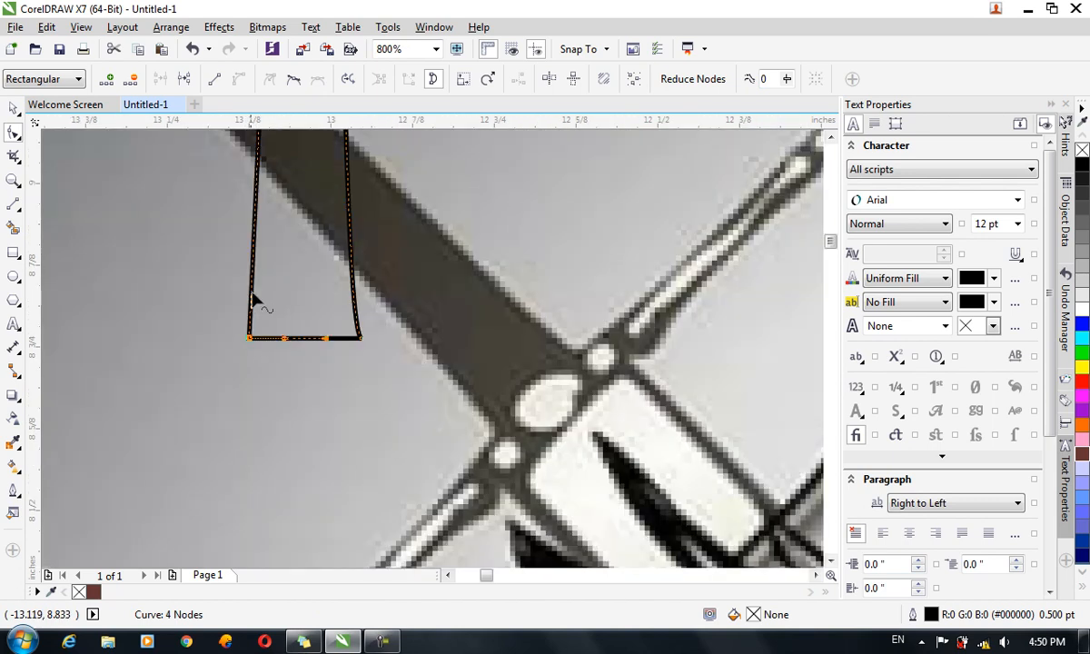
scroll(268, 155, down, 2)
scroll(392, 289, up, 3)
click(384, 267)
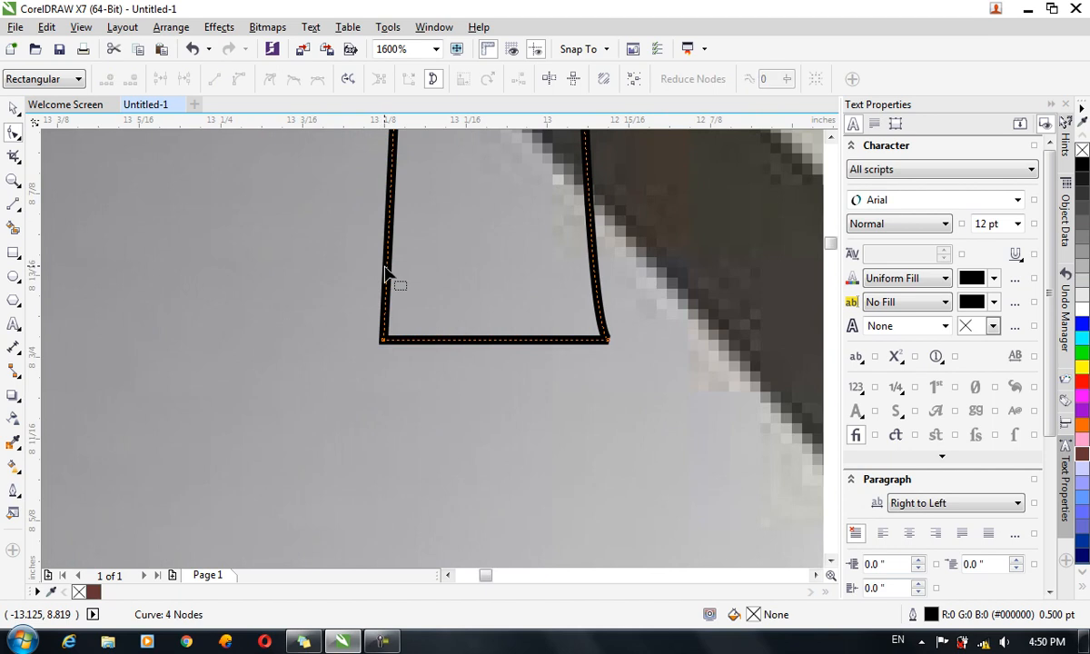
click(386, 267)
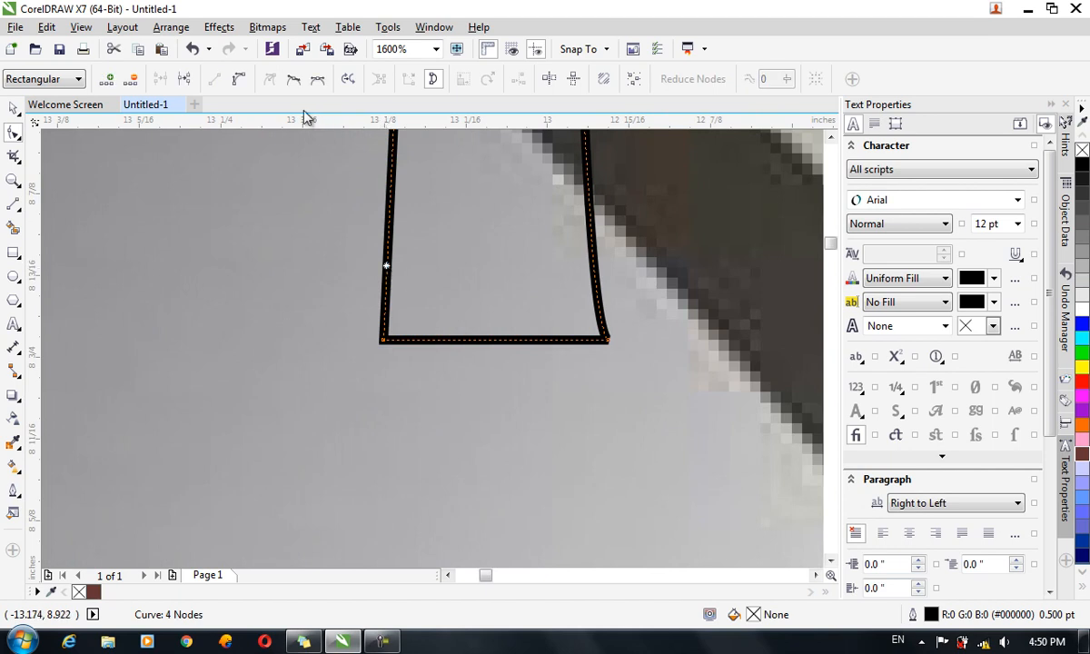
click(382, 341)
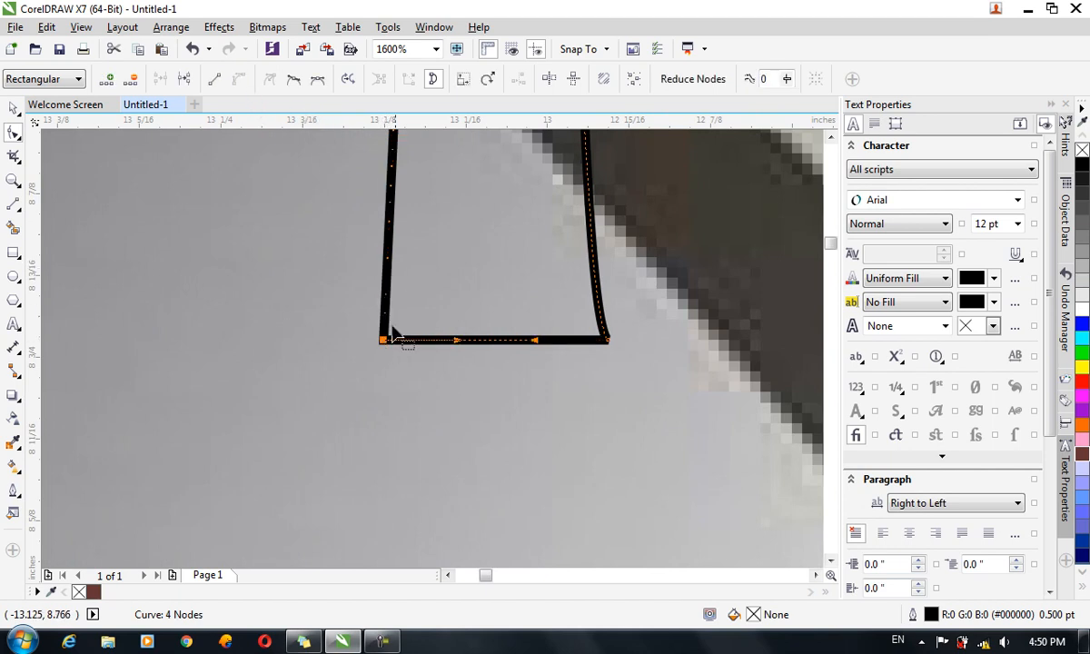
scroll(406, 209, down, 2)
drag(405, 150, 405, 241)
scroll(406, 238, up, 1)
scroll(408, 241, down, 3)
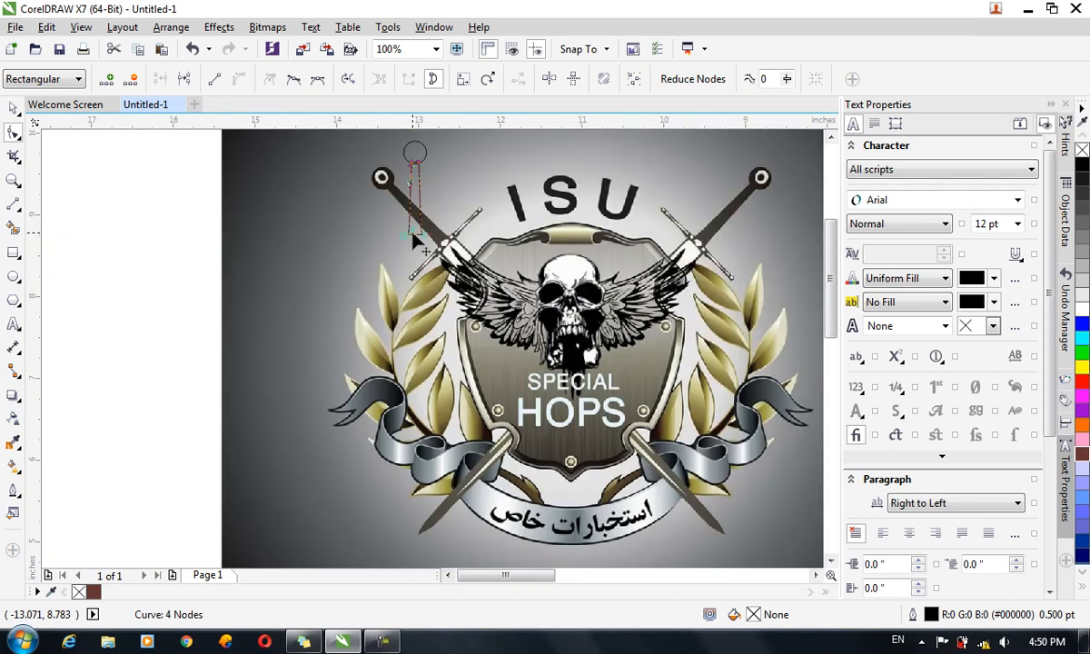
scroll(413, 237, up, 1)
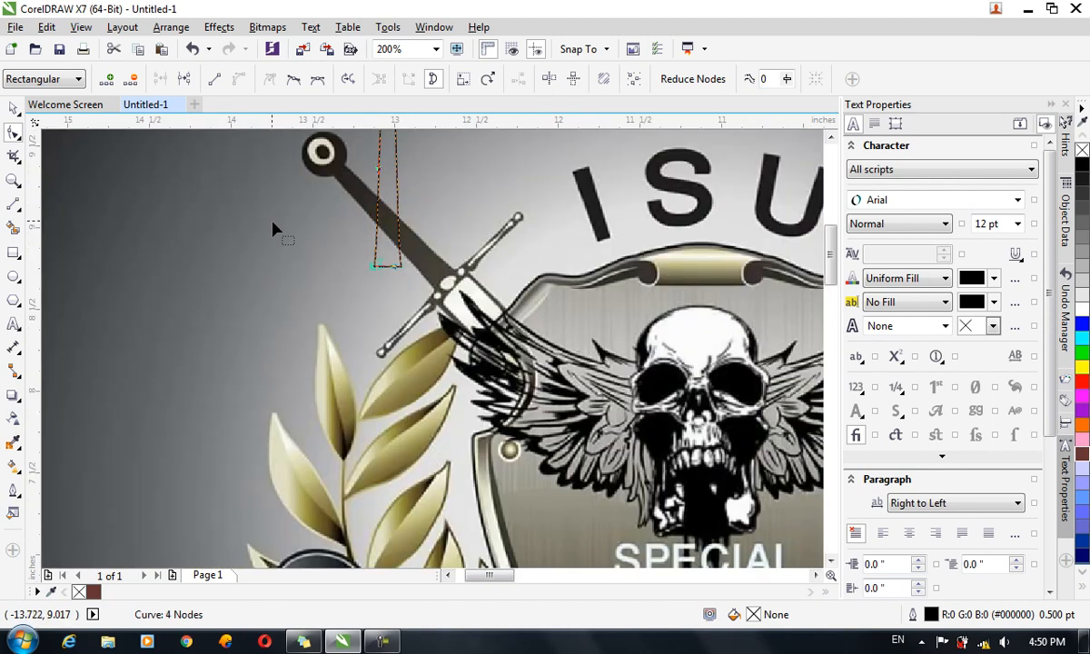
- Draw a horizontal crossguard rectangle about 1.10 by 0.10 in and place it directly beneath the handle's bottom edge
click(12, 253)
drag(296, 265, 479, 278)
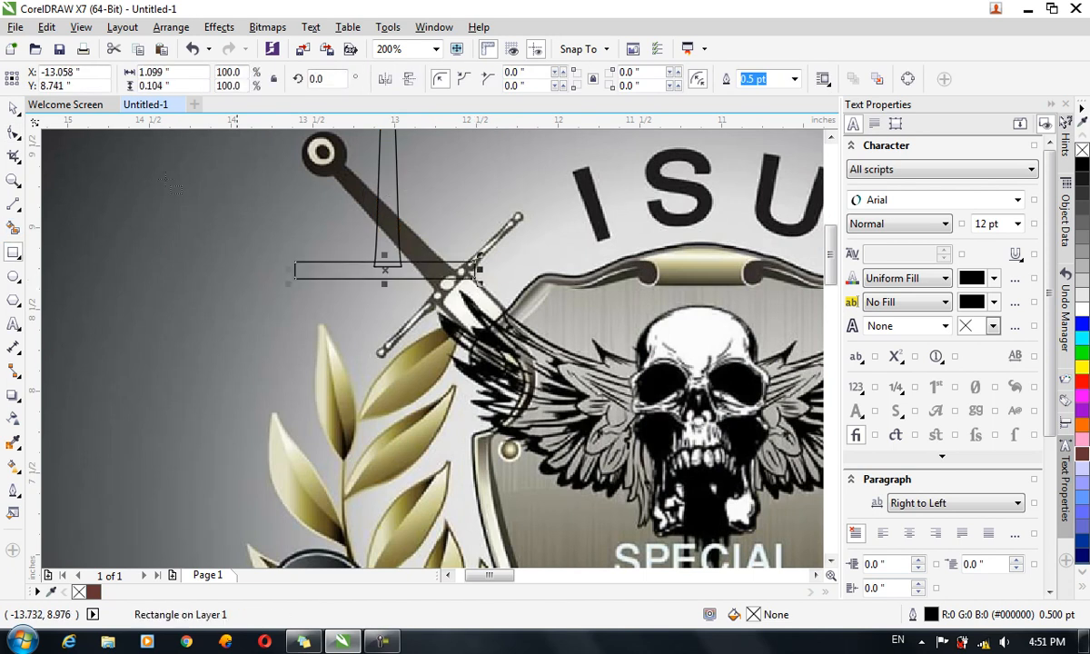
click(14, 109)
drag(414, 272, 412, 277)
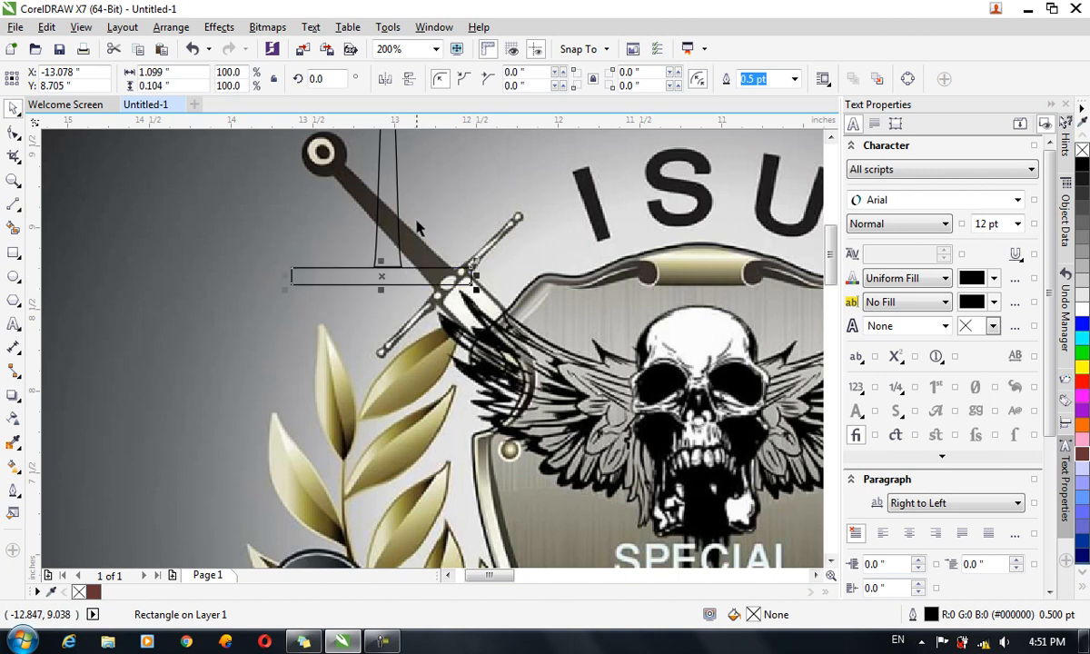
- Align the crossguard rectangle horizontally with the centre of the handle, directly beneath its bottom edge
shift+click(381, 205)
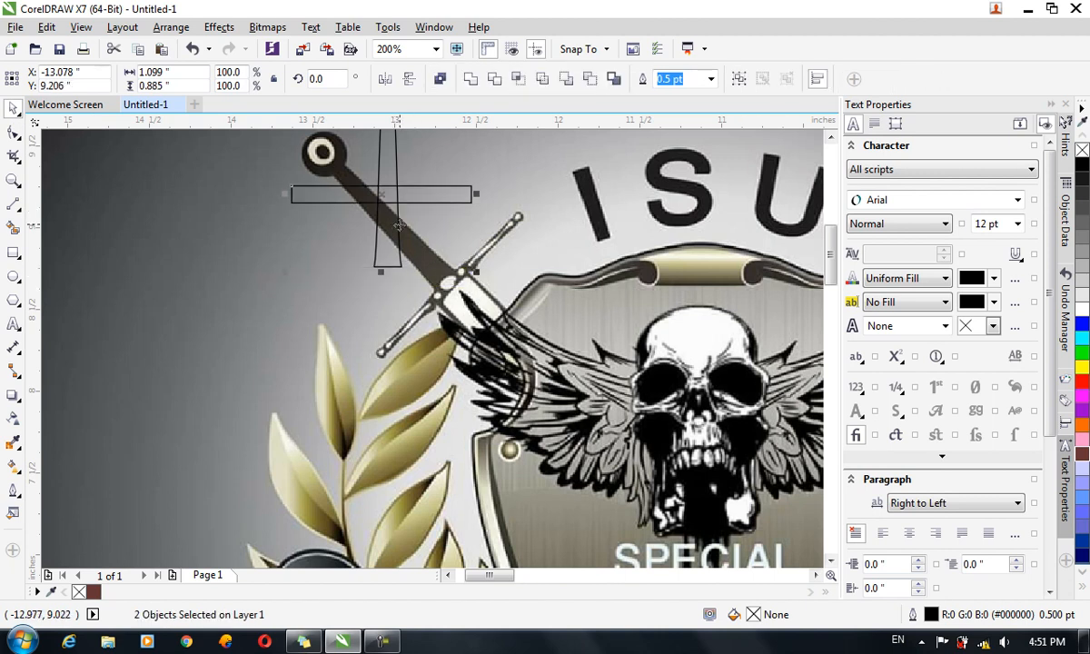
drag(411, 234, 423, 233)
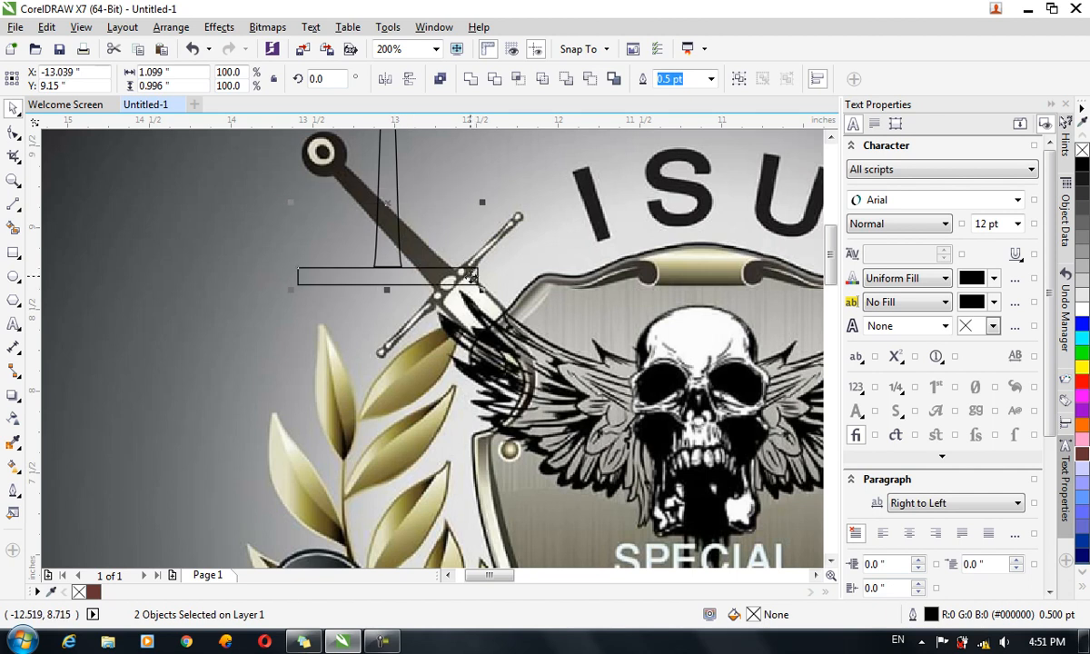
scroll(473, 274, up, 1)
click(63, 247)
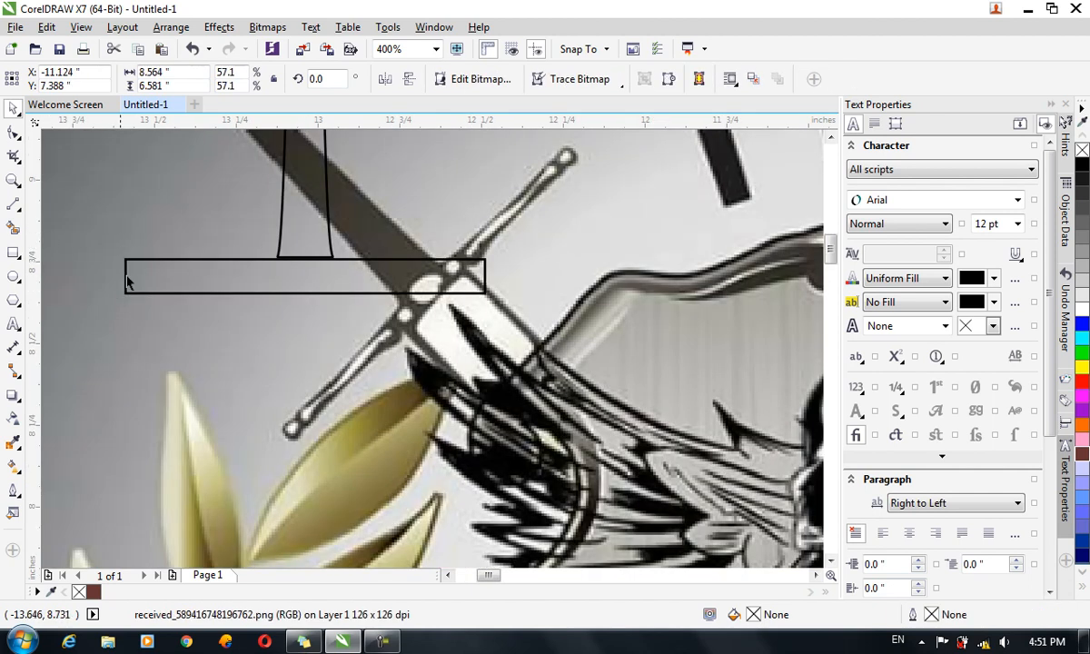
- Reduce the crossguard's height to about 0.057 in, convert it to an editable shape and turn all its segments into curves
click(292, 292)
mouse_move(303, 296)
mouse_down()
mouse_move(303, 277)
mouse_move(302, 289)
mouse_up()
key(ctrl+q)
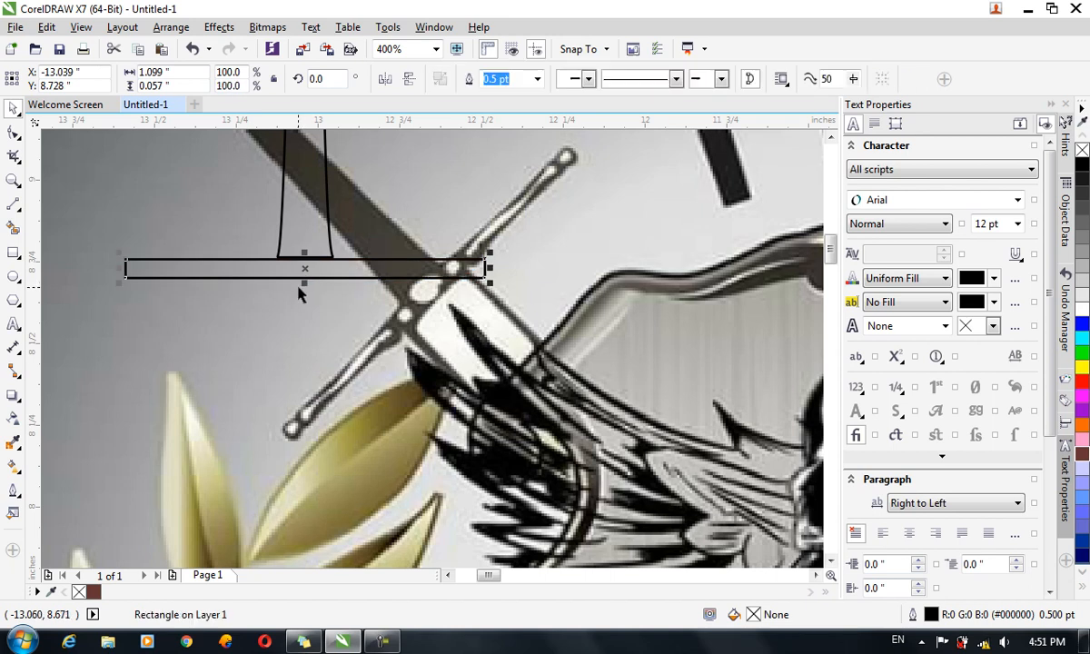
click(13, 132)
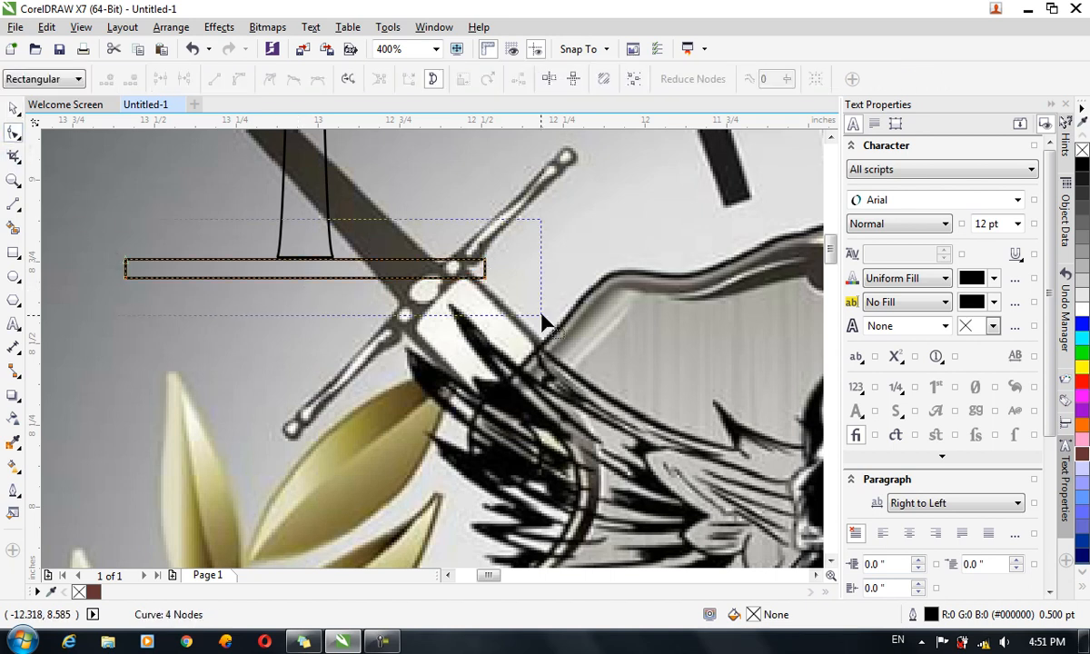
drag(541, 318, 536, 313)
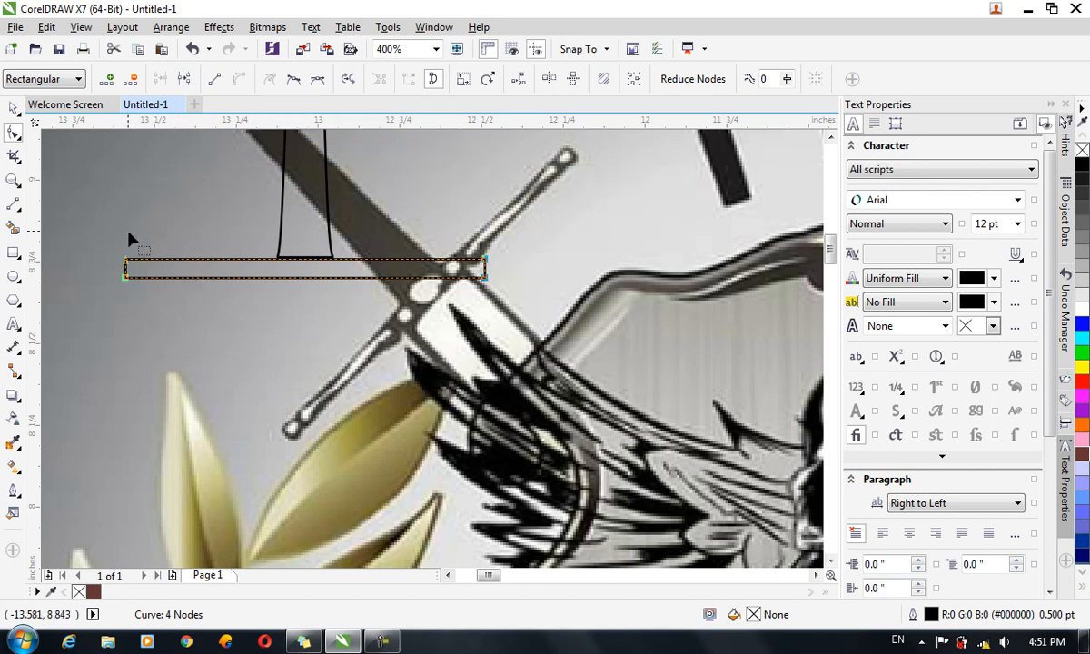
click(89, 242)
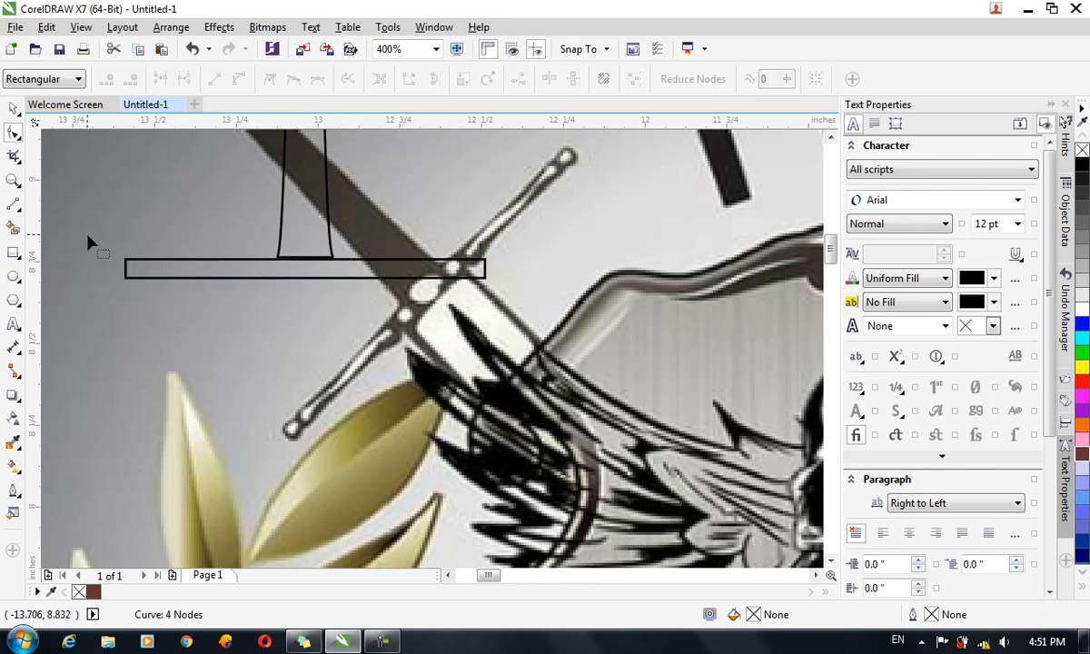
- Bend the crossguard's left edge outward and adjust its corner handles to form a smooth semicircular end
click(126, 267)
drag(125, 267, 114, 269)
scroll(133, 283, up, 1)
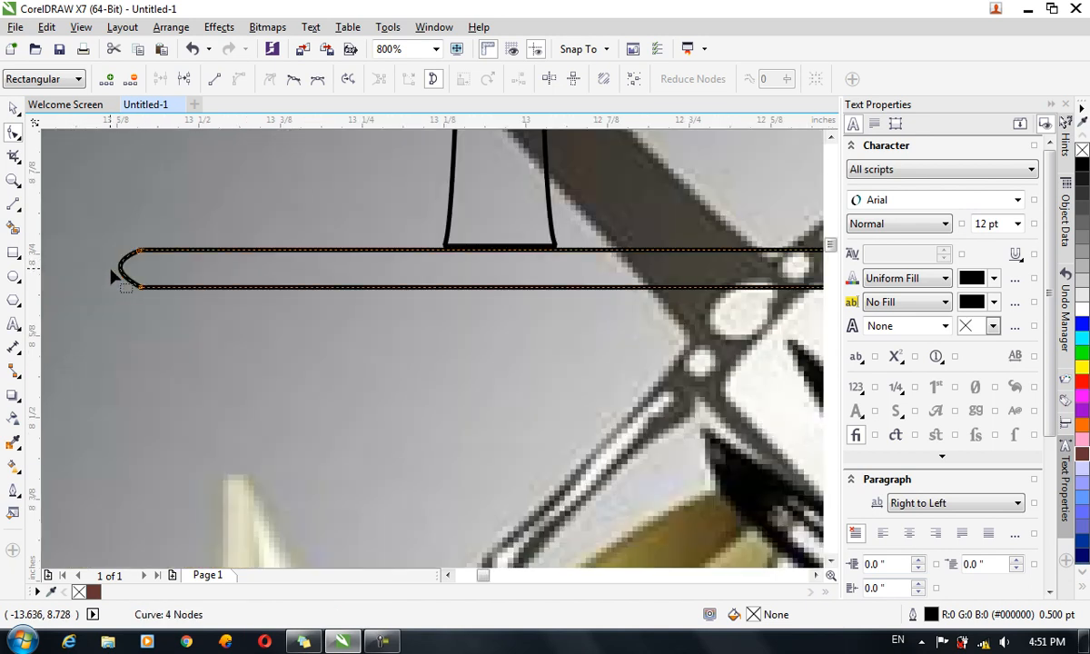
drag(120, 269, 120, 269)
click(124, 263)
mouse_move(114, 265)
mouse_down()
mouse_move(130, 284)
mouse_move(112, 290)
mouse_move(117, 264)
mouse_up()
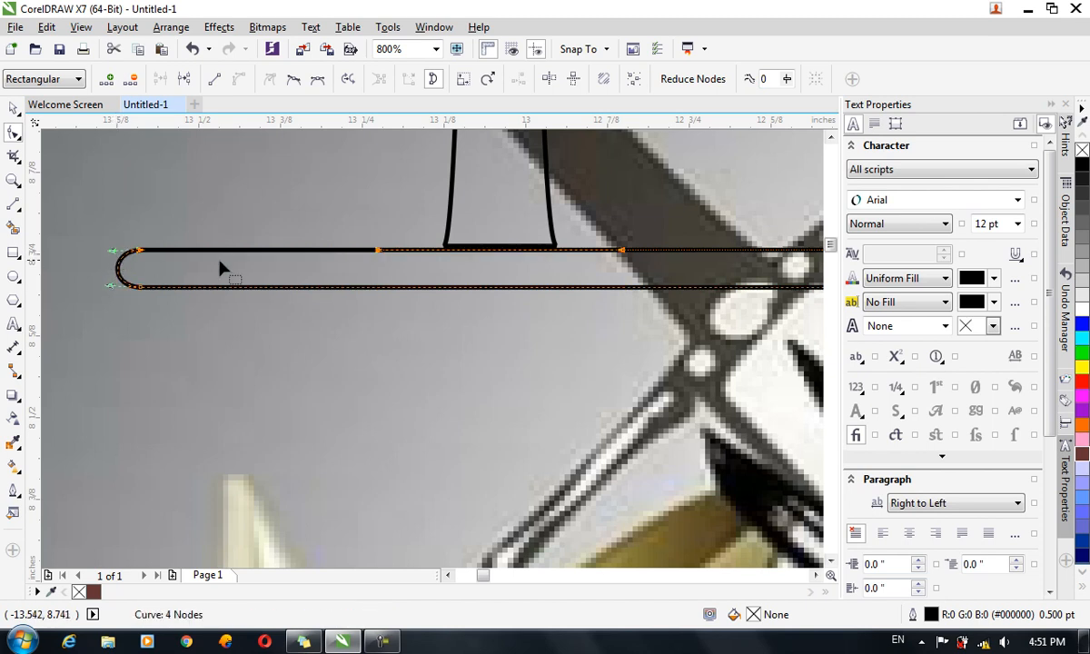
- Round the crossguard's right end to match the left, and bow its top and bottom edges slightly outward
scroll(663, 275, down, 1)
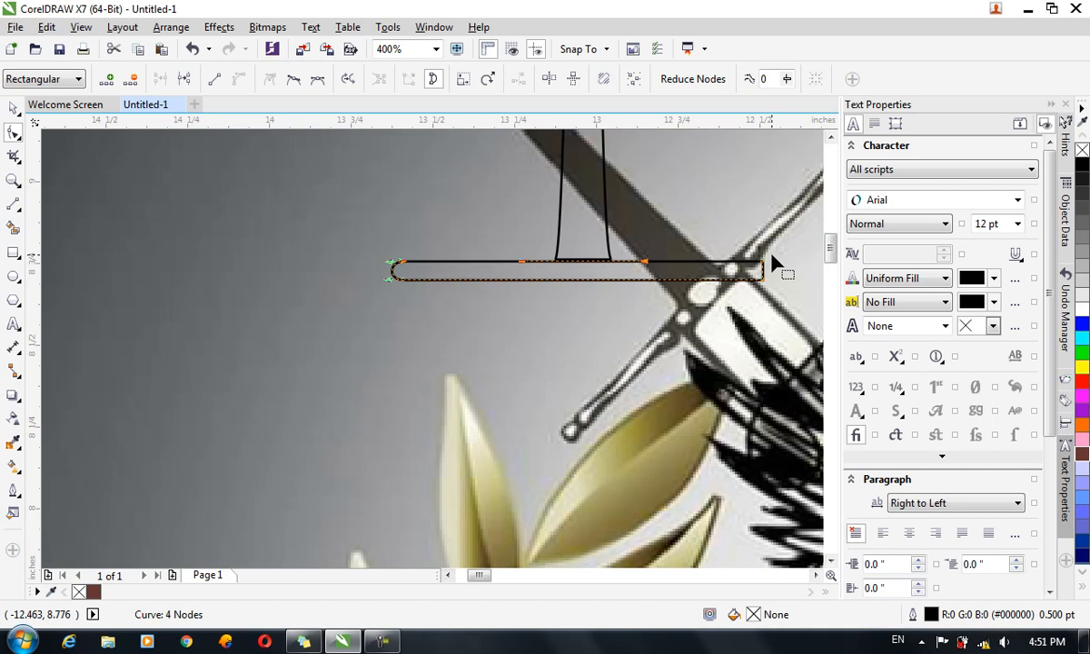
scroll(772, 256, up, 1)
drag(754, 292, 779, 302)
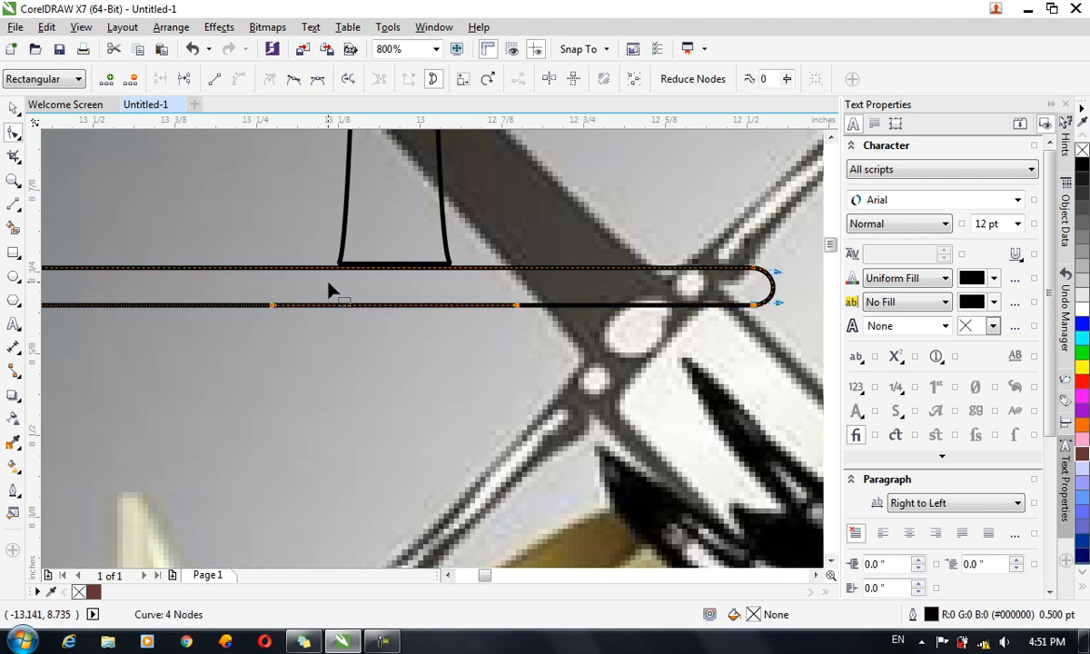
scroll(408, 280, down, 1)
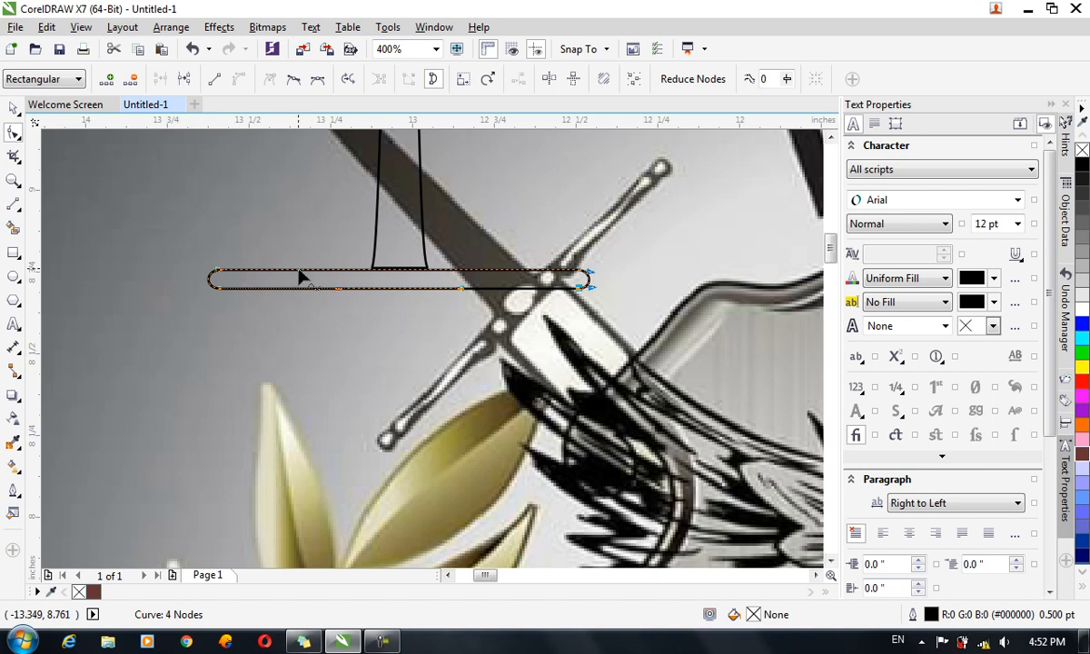
drag(397, 297, 397, 272)
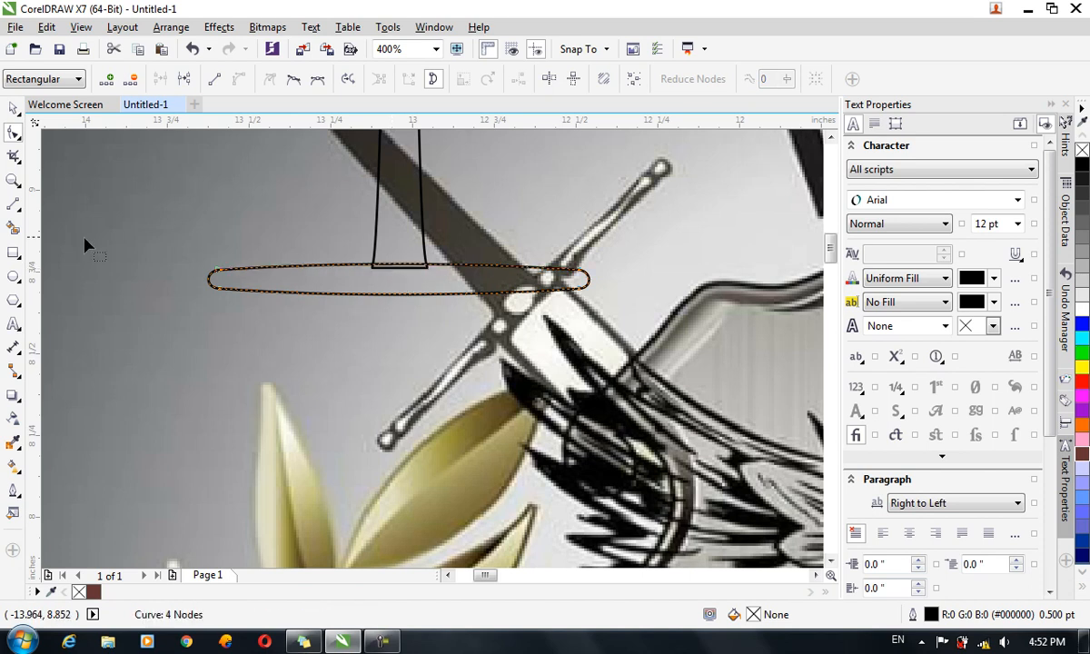
- Draw a circle about 0.073 in across at the crossguard's left end and place a duplicate at its right end
click(13, 276)
drag(151, 261, 205, 301)
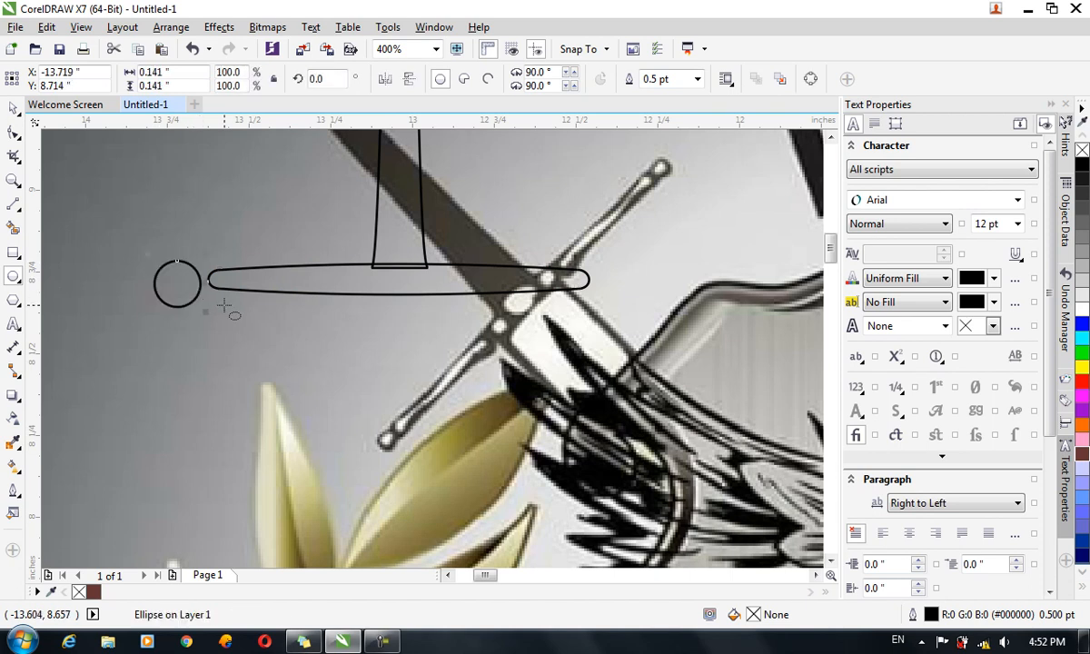
key(space)
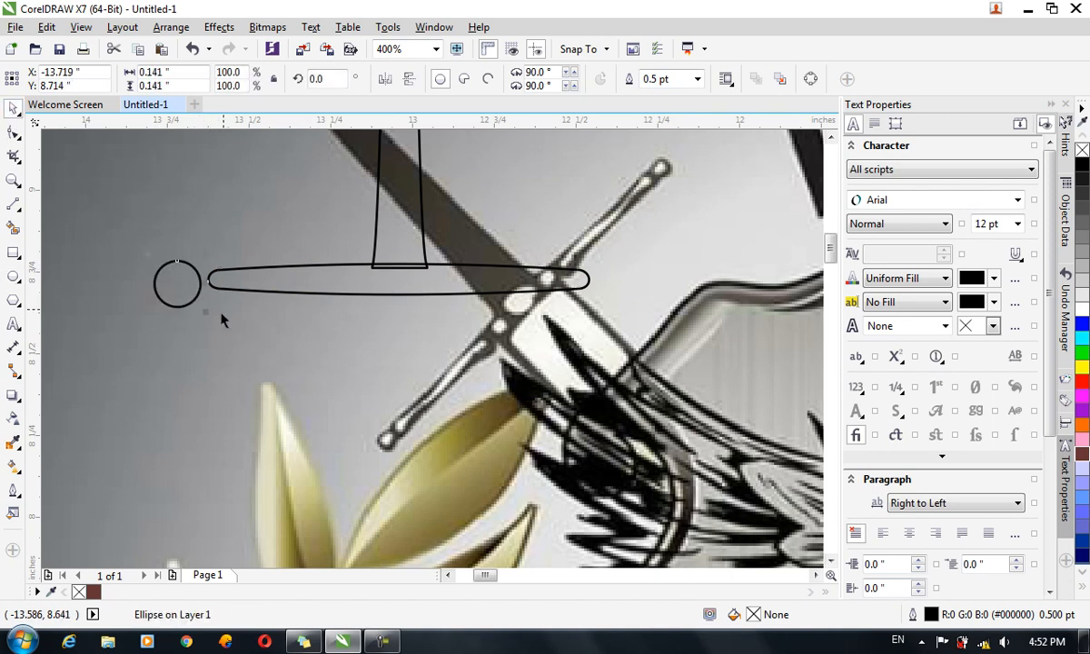
drag(205, 311, 212, 268)
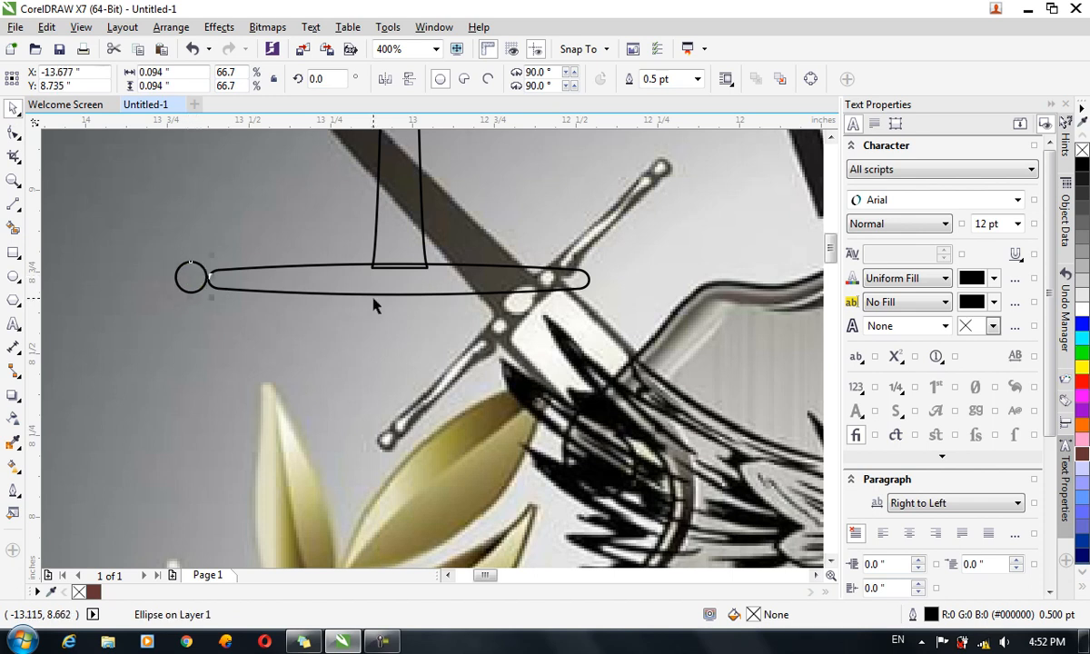
key(Down)
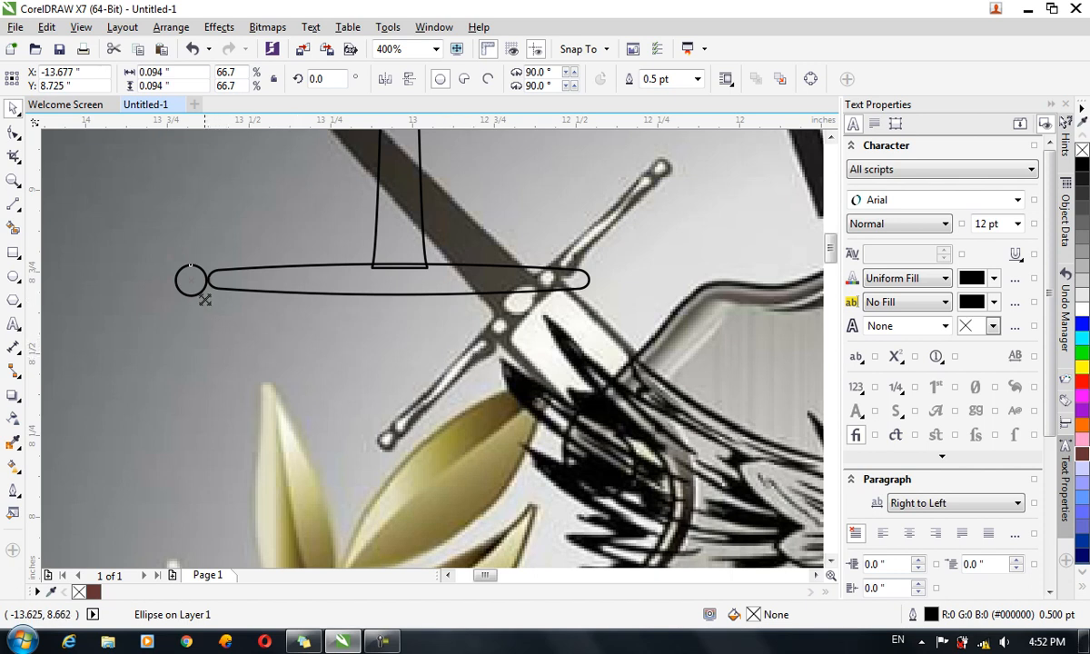
drag(208, 302, 205, 297)
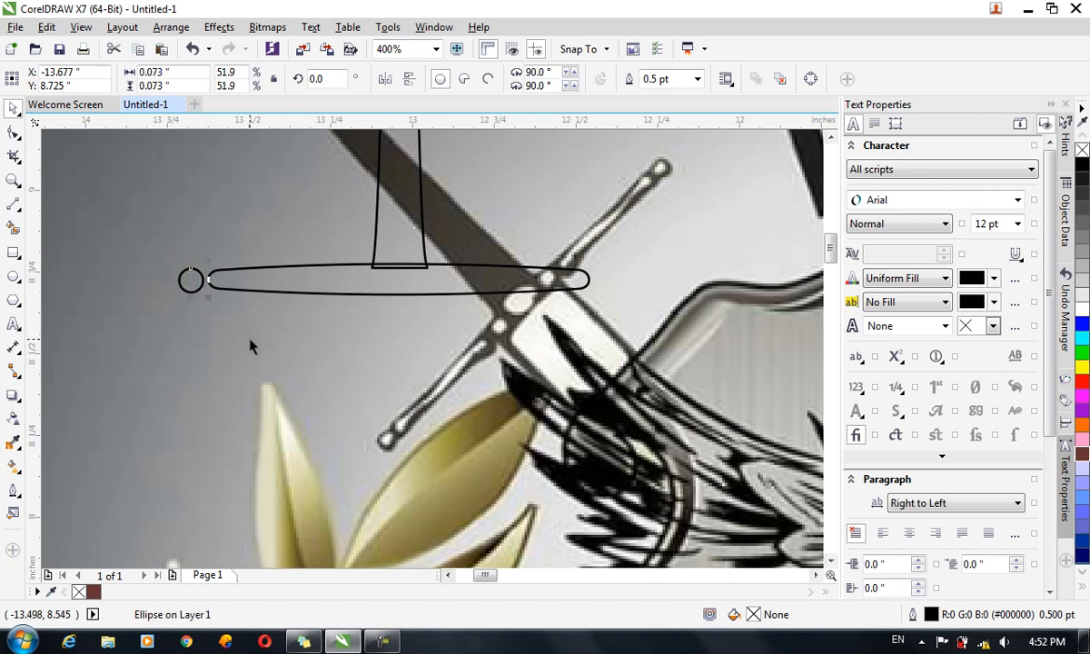
key(Right)
drag(207, 283, 607, 293)
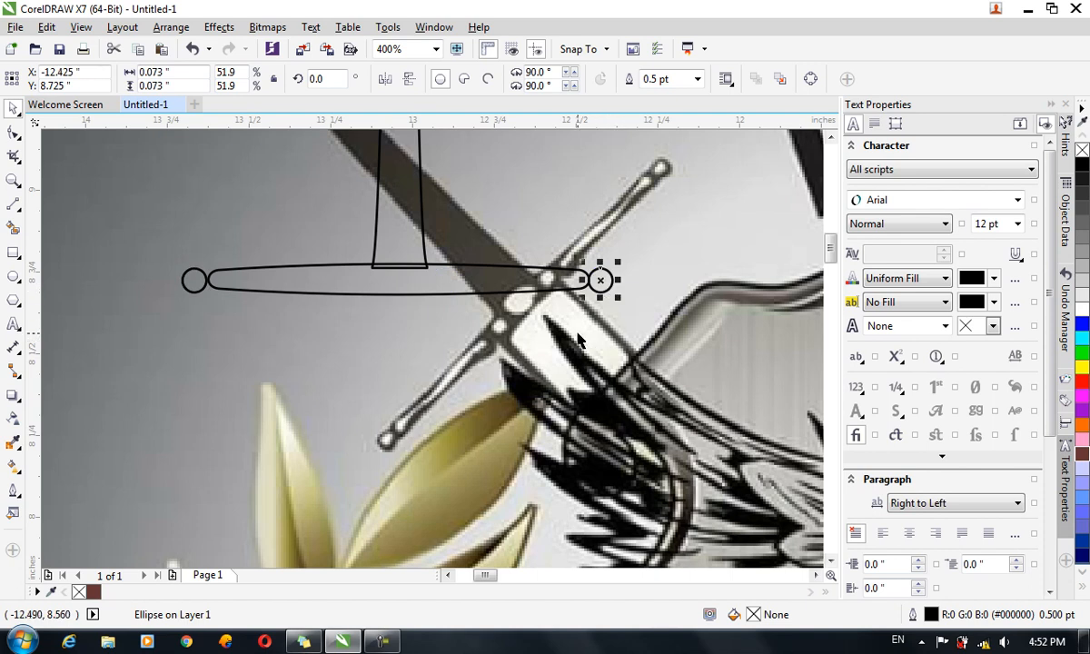
- Create a single boundary outline from the five sword hilt pieces and move it to the blank area left of the reference image
scroll(578, 339, down, 2)
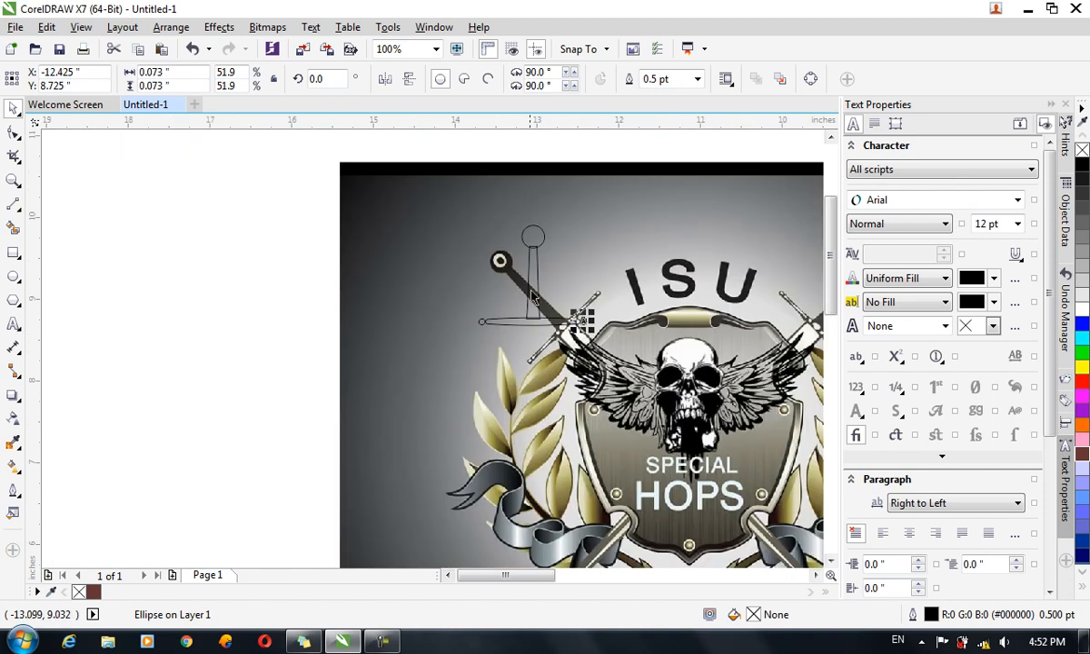
scroll(545, 289, down, 1)
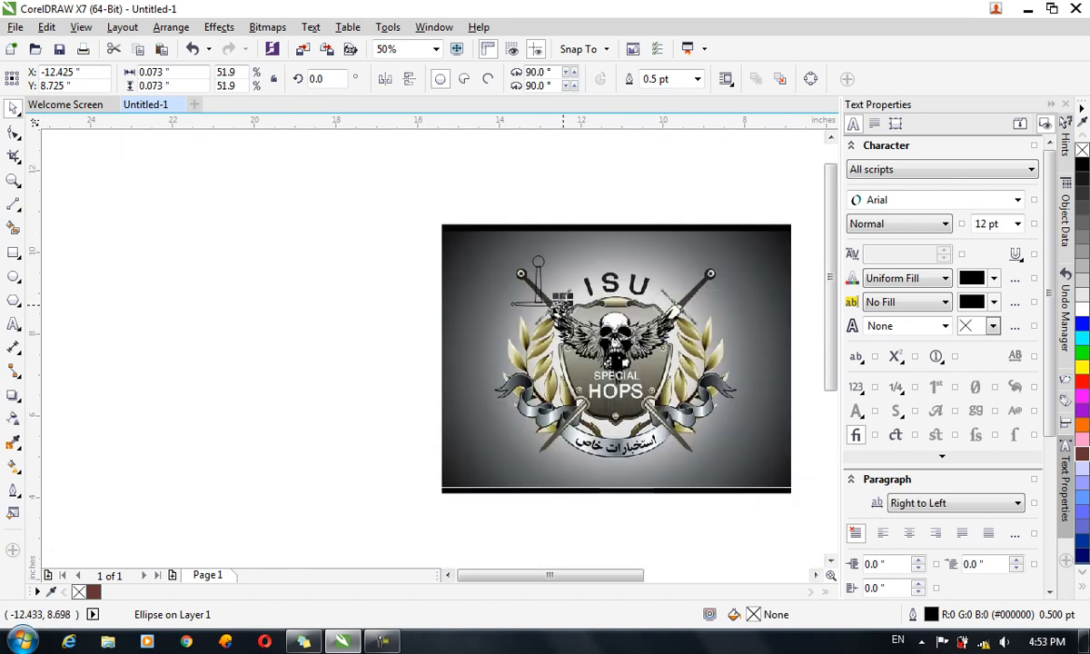
scroll(530, 309, up, 2)
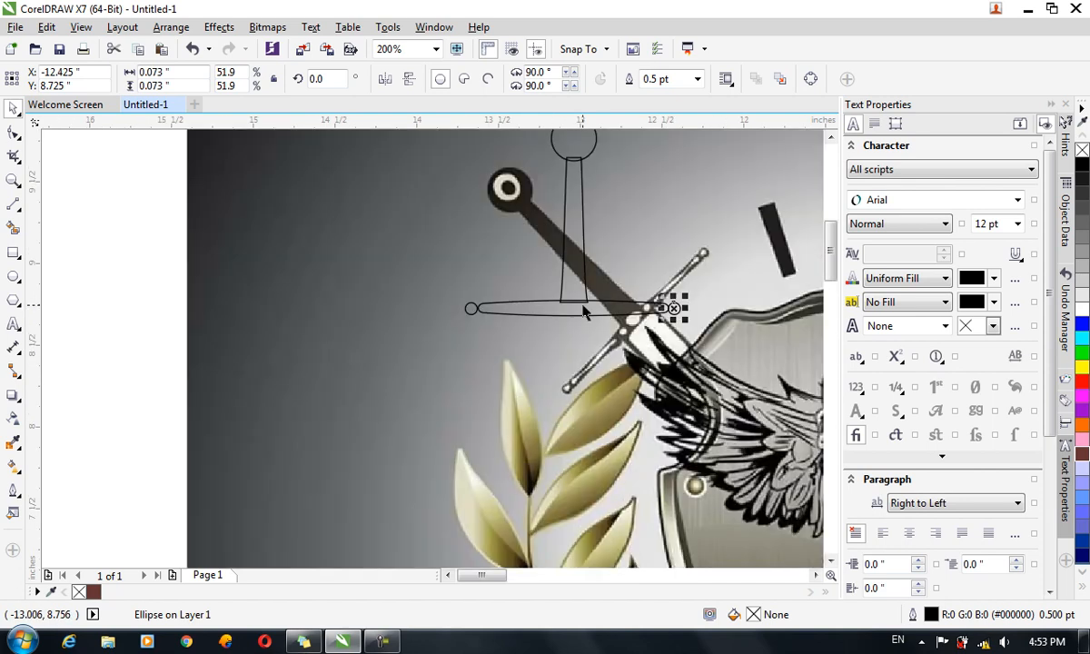
scroll(593, 247, down, 1)
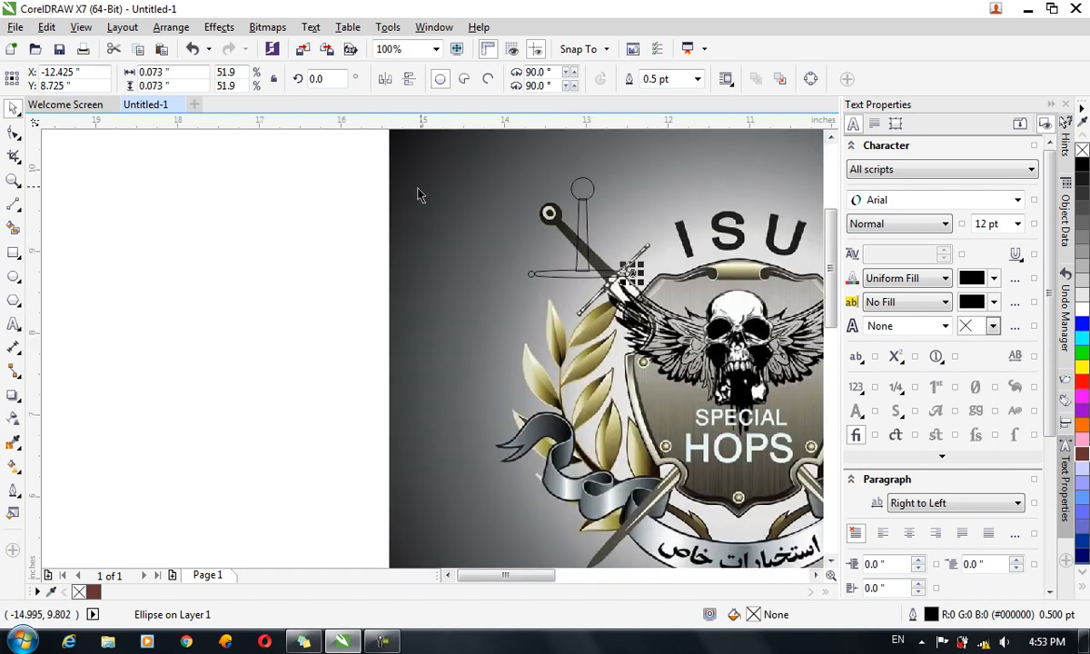
mouse_move(354, 152)
mouse_down()
mouse_move(572, 233)
mouse_move(666, 295)
mouse_up()
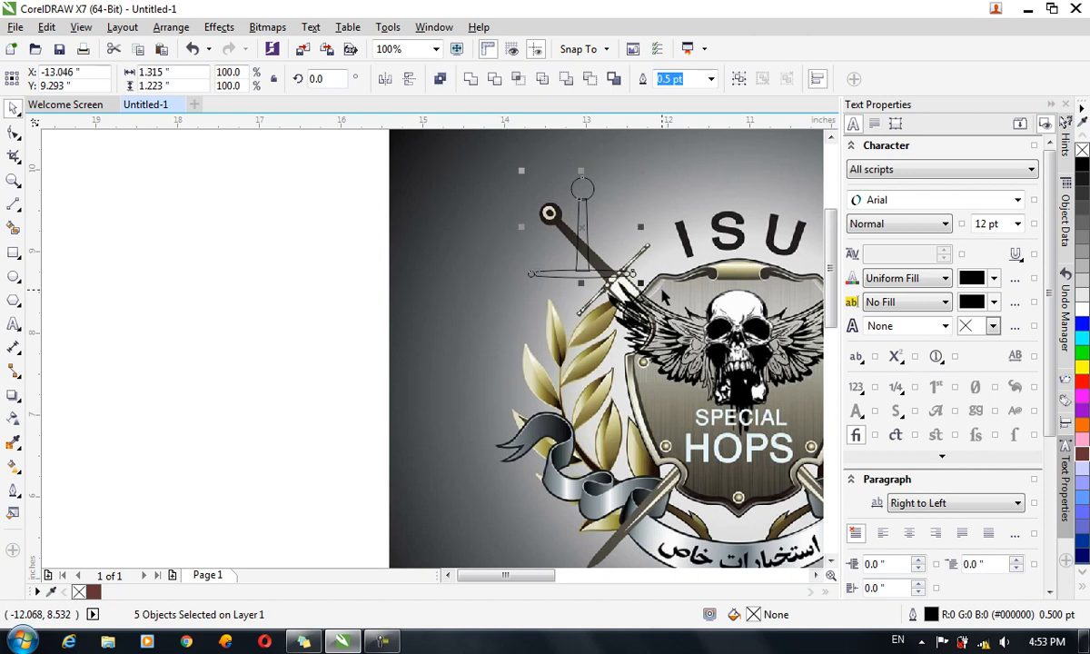
click(615, 79)
drag(581, 222, 279, 223)
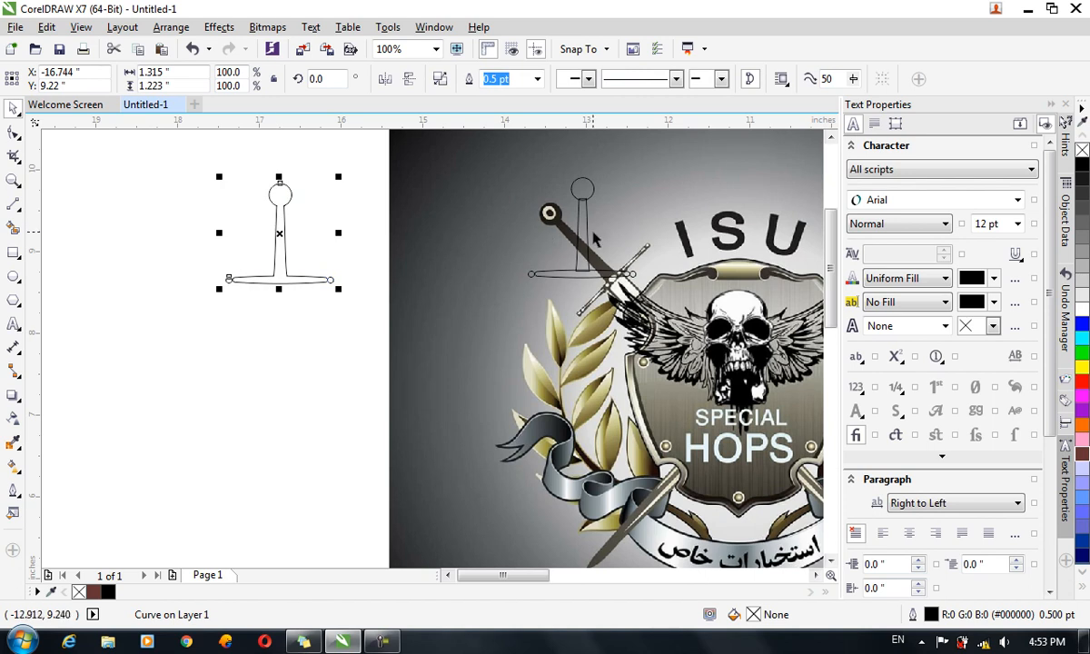
- Delete the original pommel, handle, crossguard and end circles from the reference image
click(565, 232)
drag(370, 182, 610, 275)
drag(367, 165, 640, 303)
key(Delete)
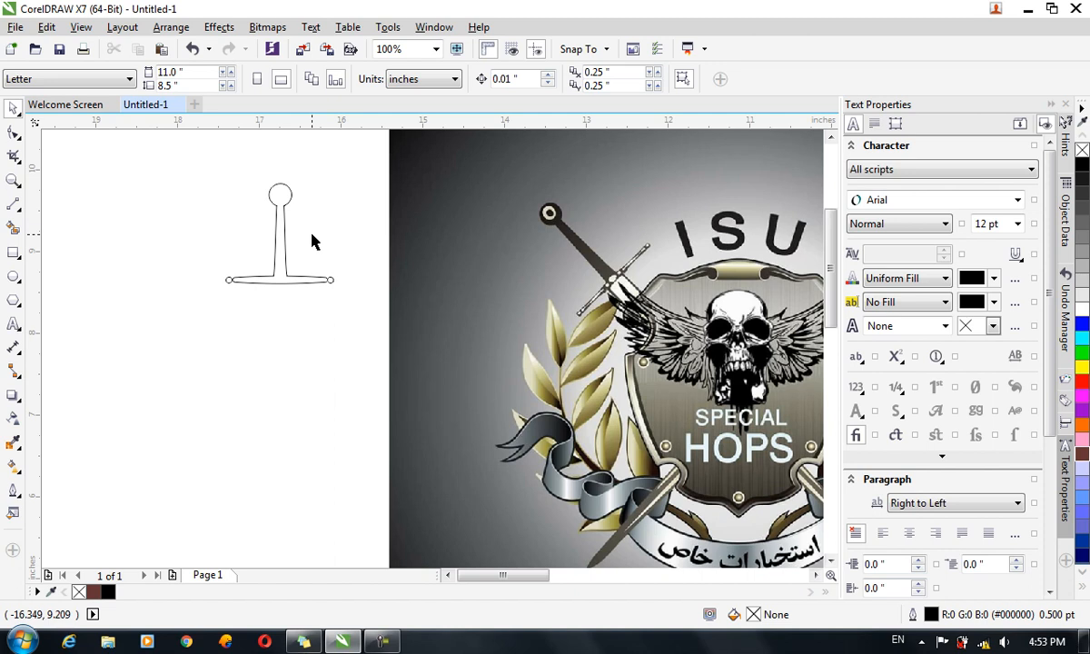
- Apply a linear fountain fill to the sword hilt outline and set its end colour to grey #686B65
key(F11)
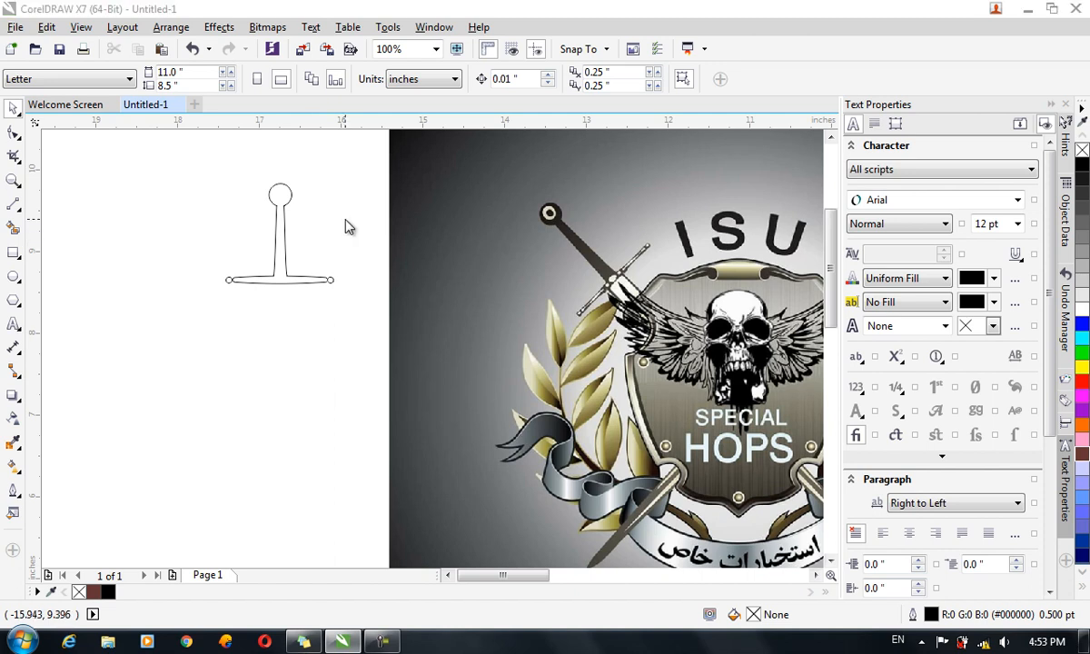
click(577, 424)
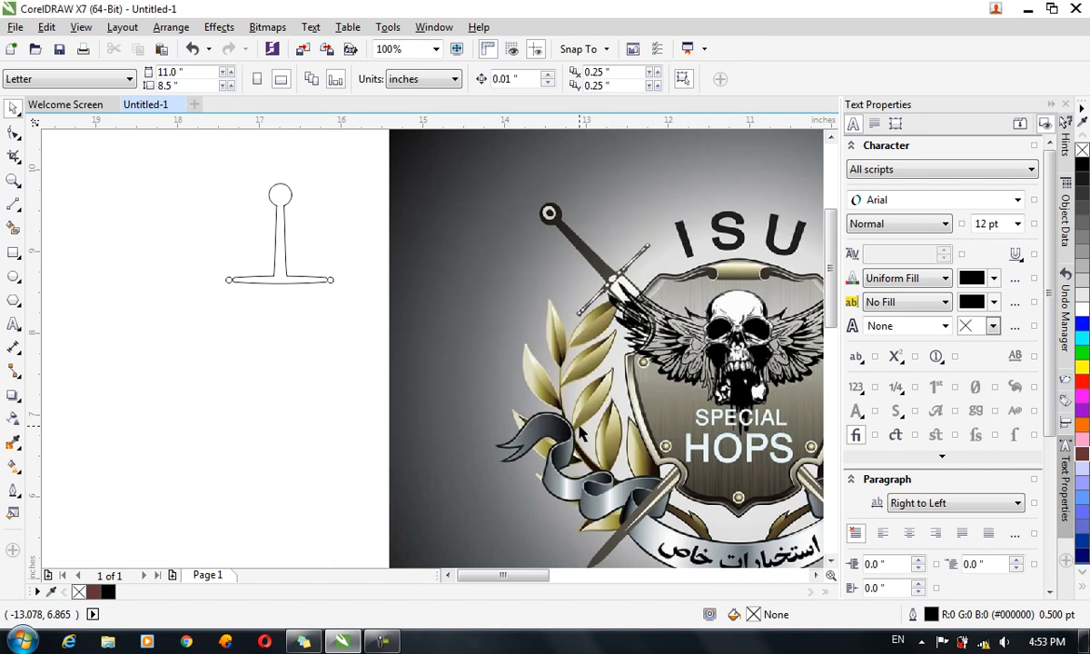
click(288, 265)
key(F11)
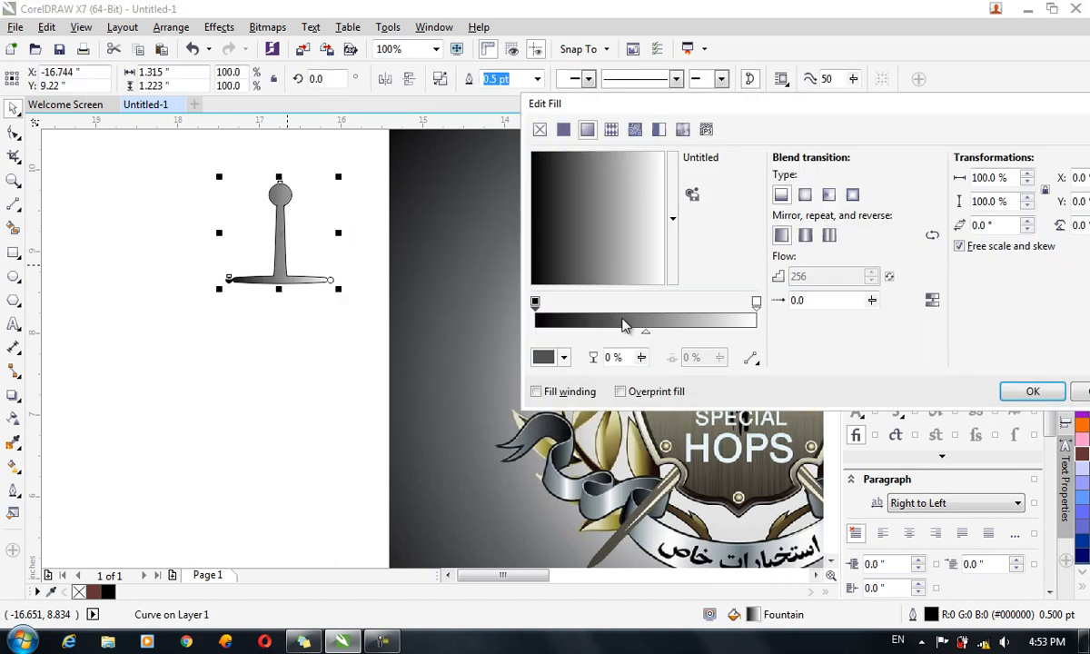
drag(647, 111, 851, 115)
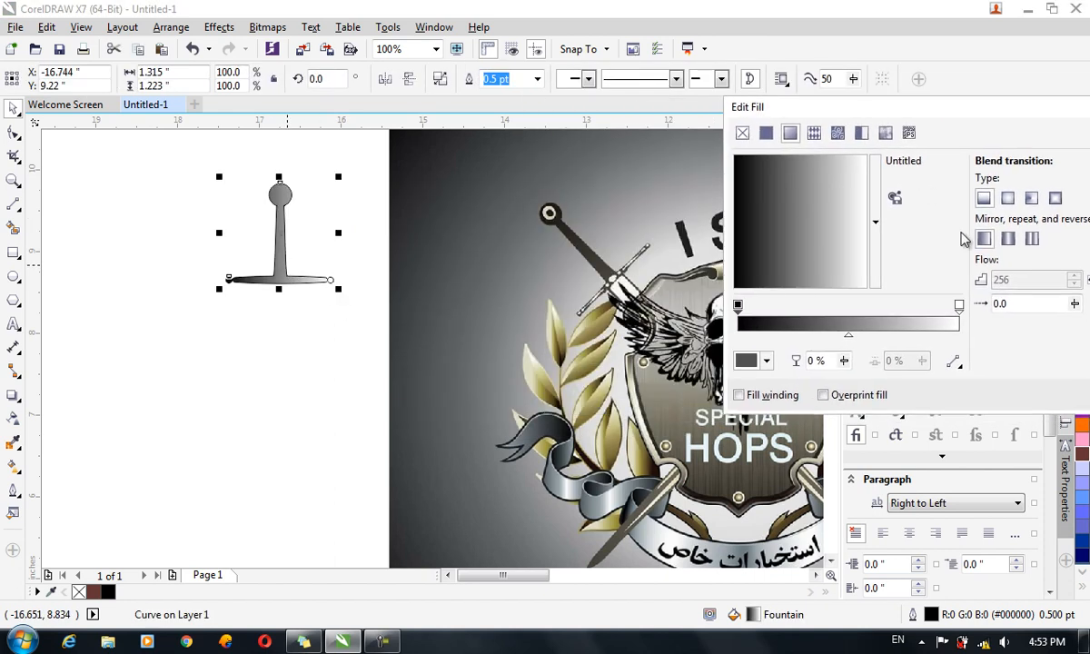
click(959, 306)
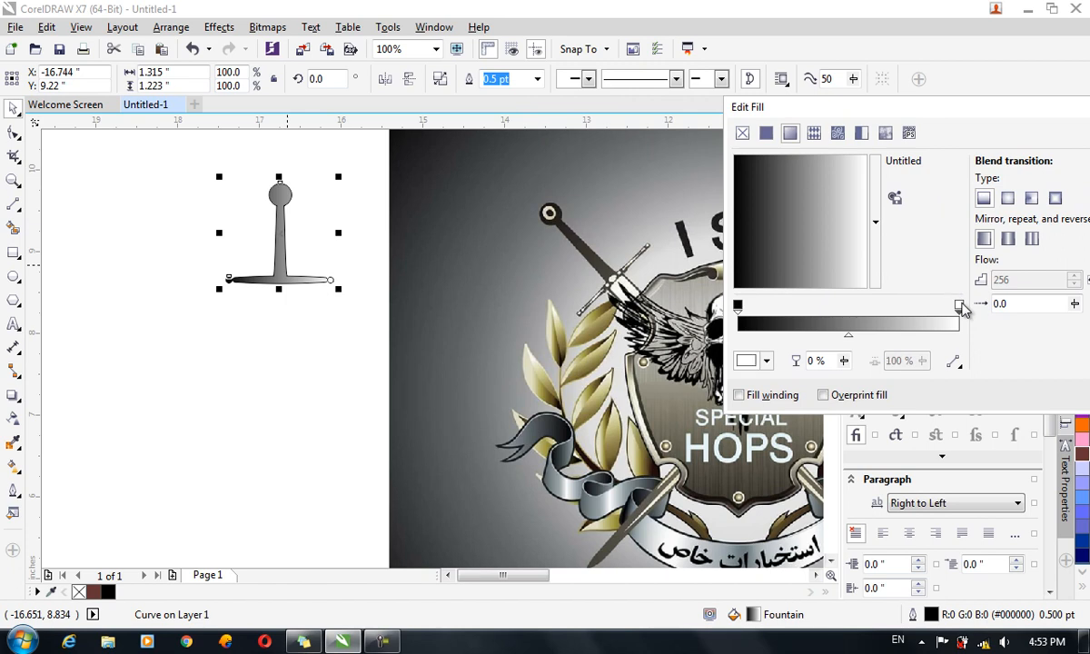
click(766, 361)
click(853, 507)
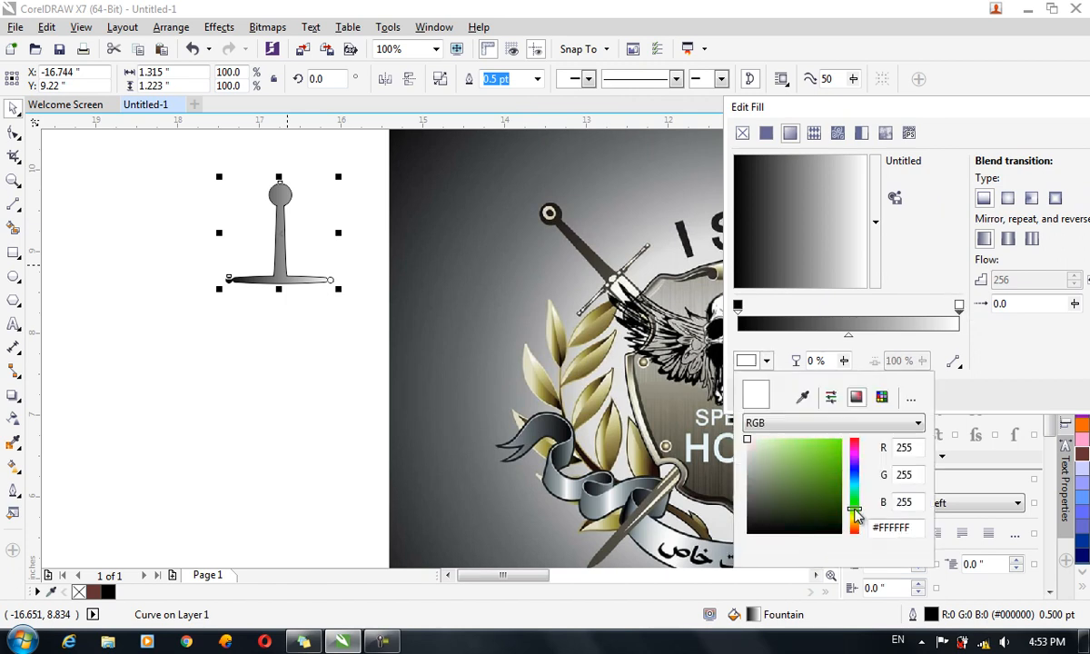
click(790, 514)
drag(790, 514, 757, 499)
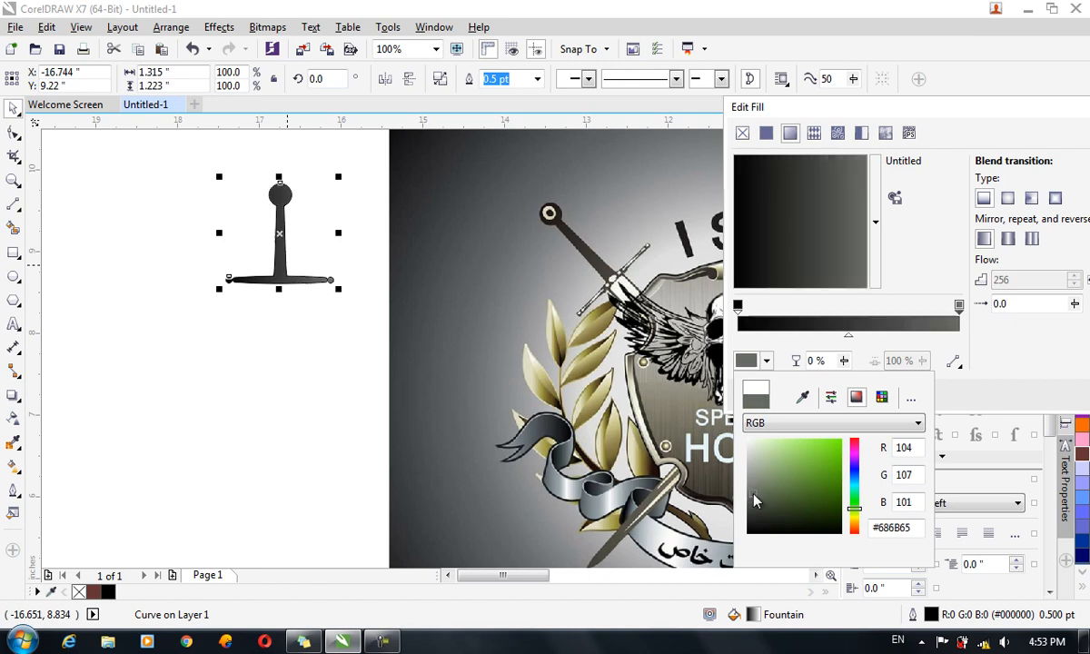
- Set the start colour of the sword hilt's linear gradient to dark green #182E17
click(740, 310)
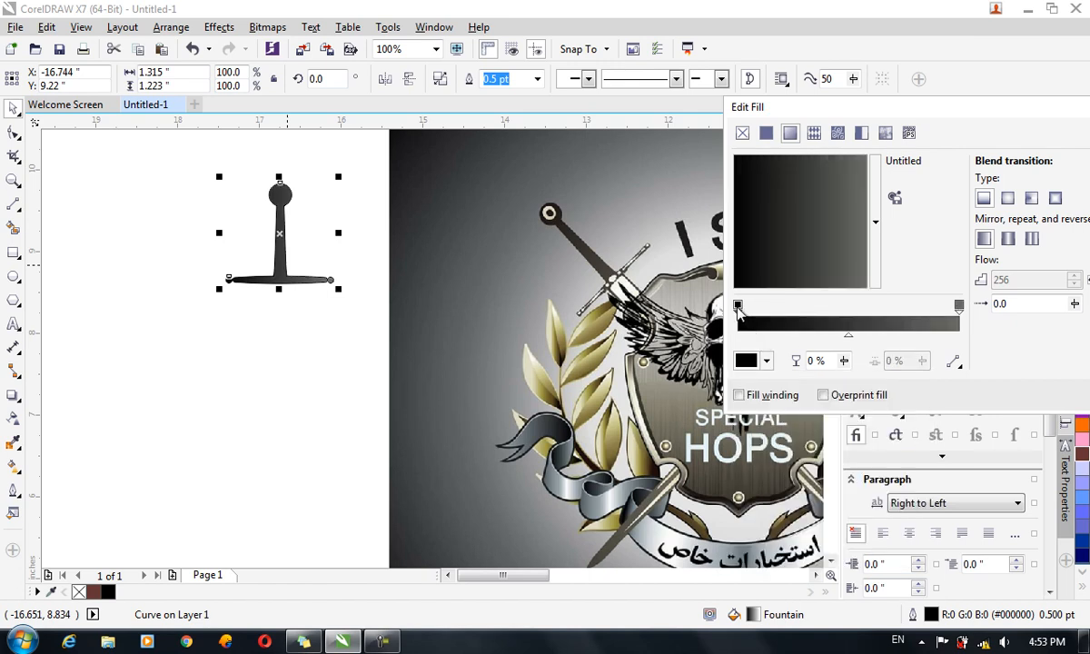
click(747, 361)
drag(855, 531, 855, 502)
click(795, 519)
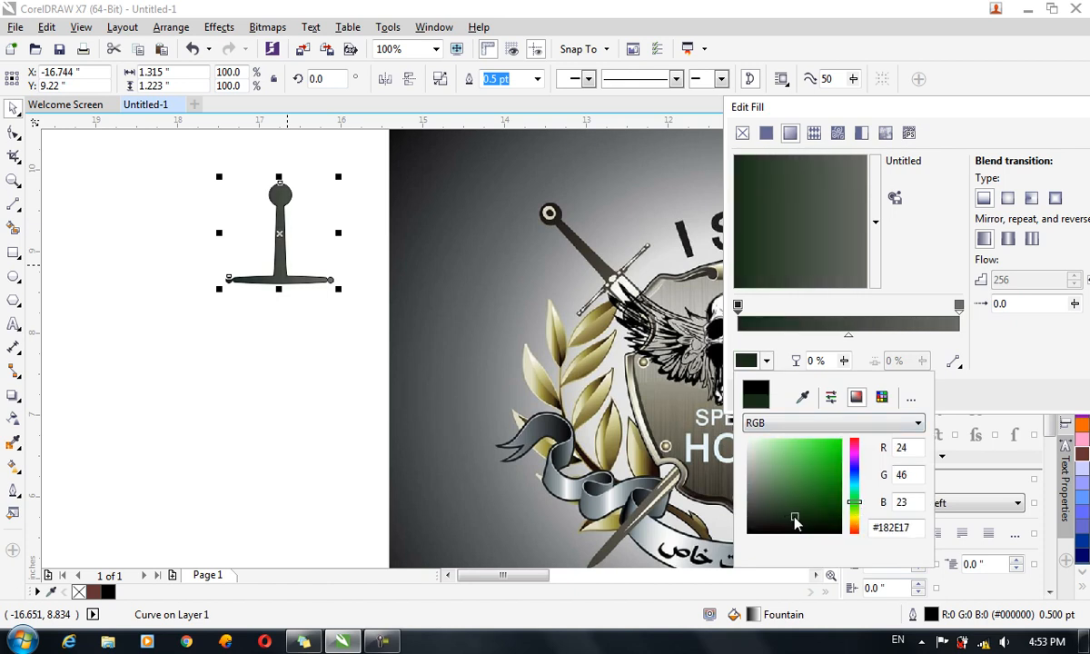
click(929, 256)
- Try rotating the hilt's gradient to 90° and to 180°
drag(951, 114, 857, 108)
drag(954, 102, 857, 97)
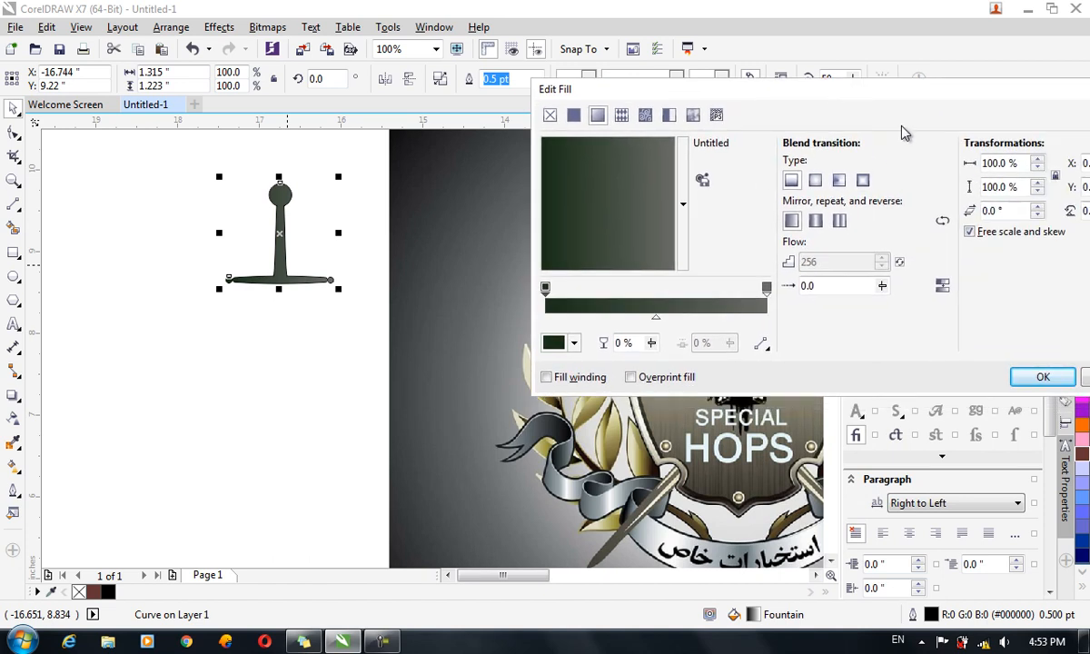
drag(959, 95, 899, 96)
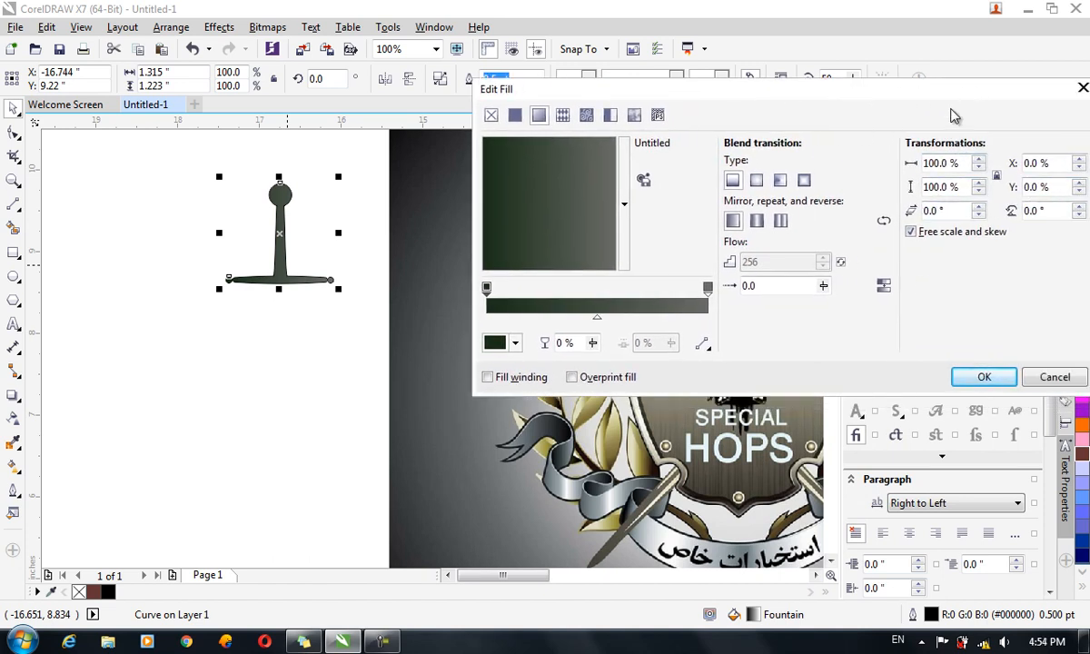
text(90)
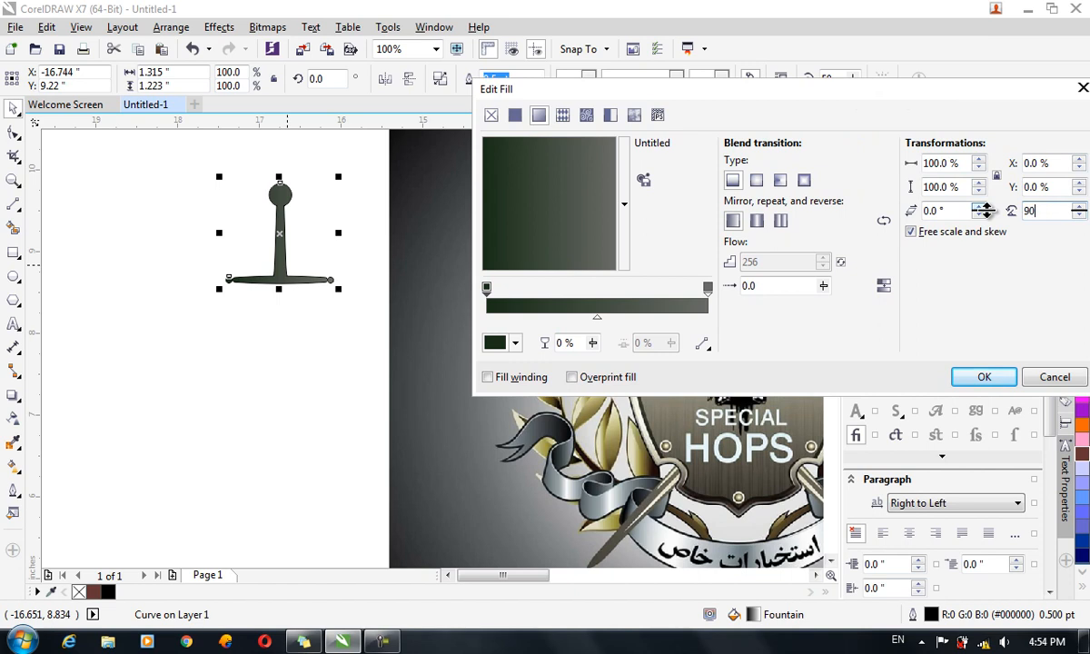
key(Tab)
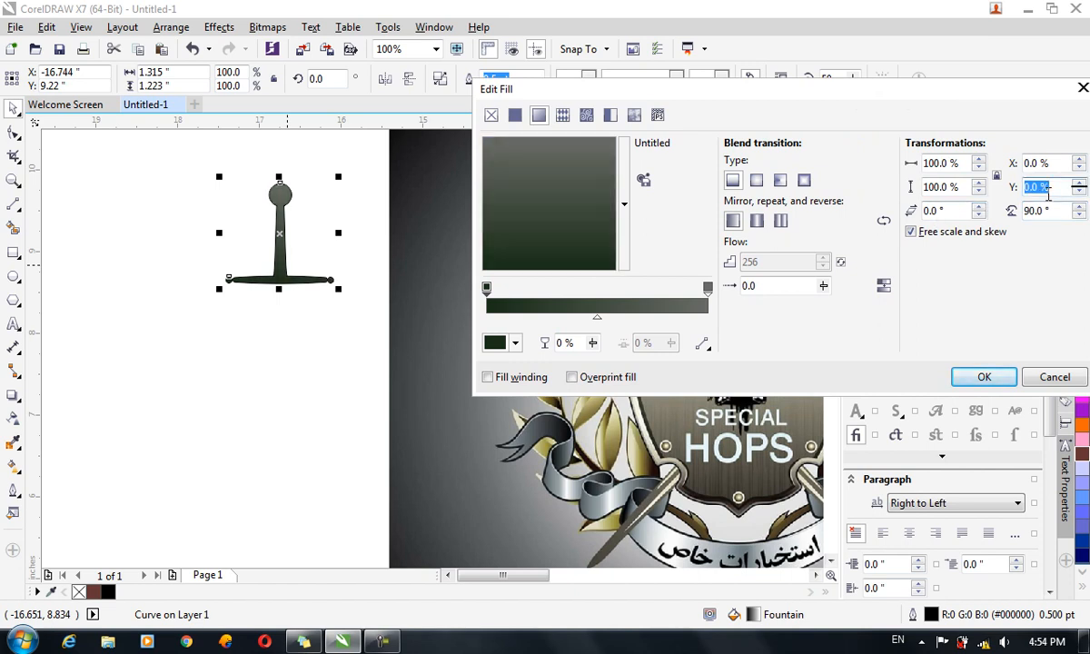
key(shift+Tab)
text(1)
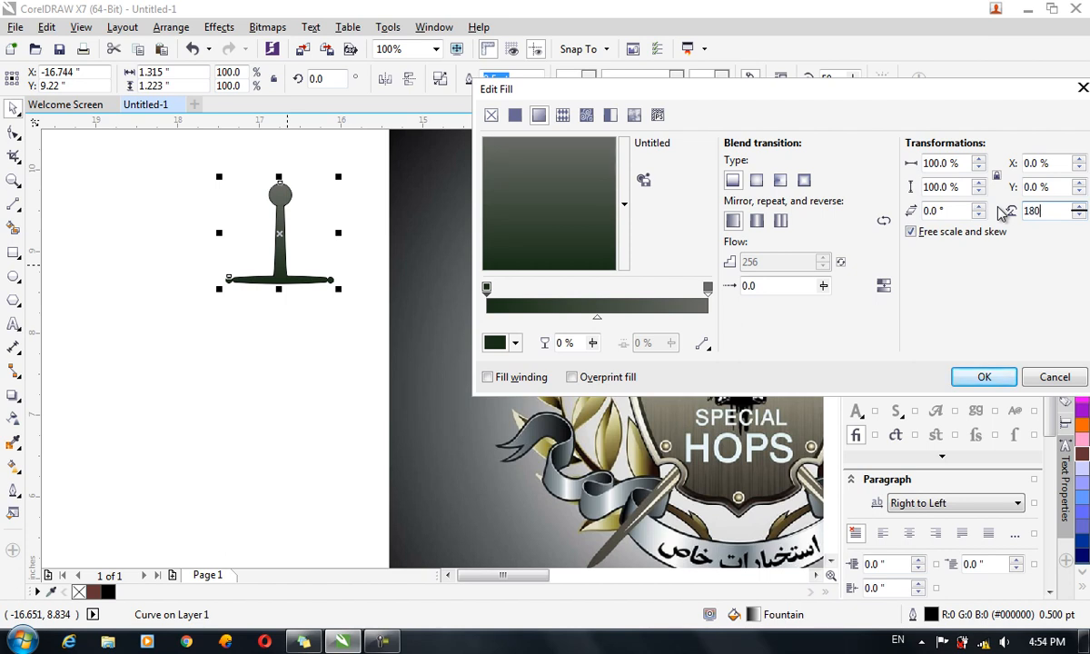
key(Return)
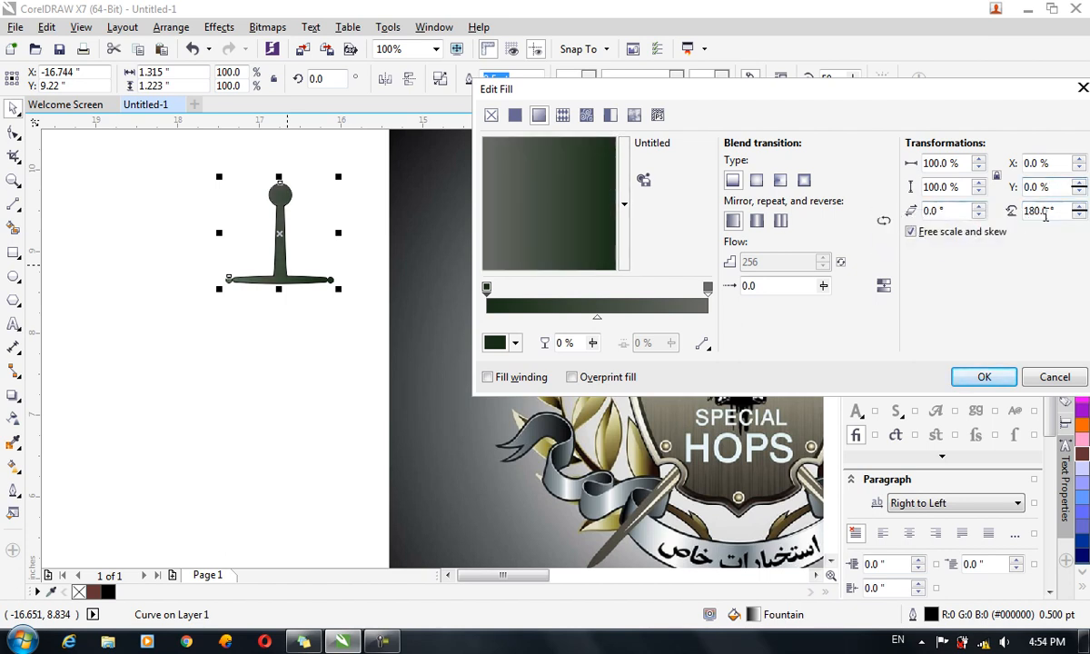
- Rotate the hilt's gradient to 270° and apply the fill
drag(1059, 210, 1022, 212)
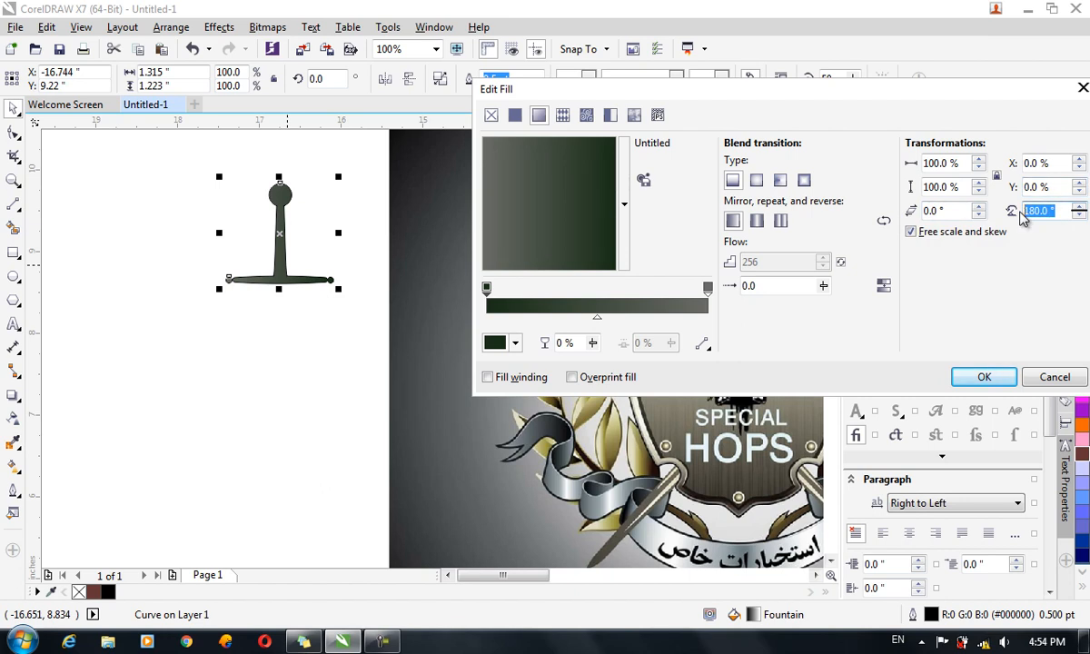
text(270)
click(1048, 187)
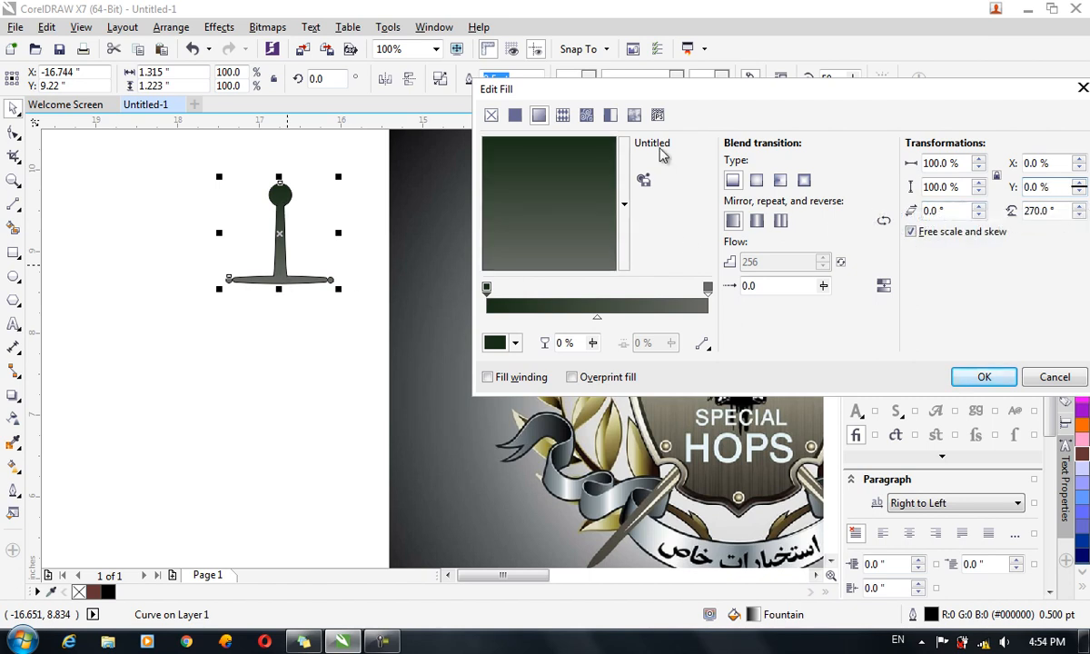
drag(818, 107, 734, 110)
click(902, 383)
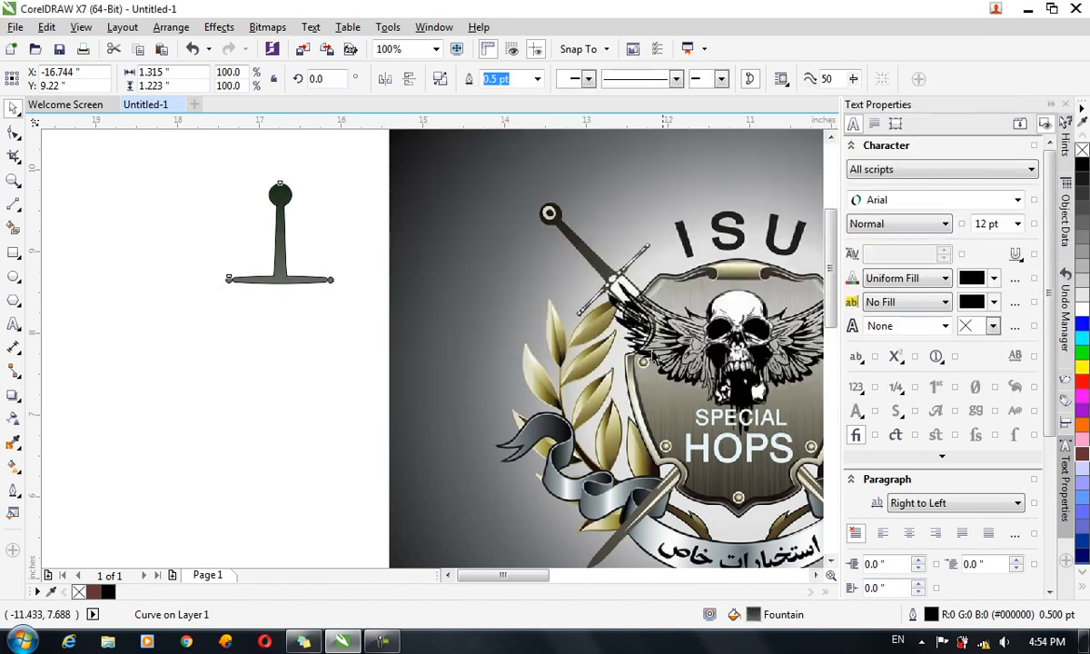
- Draw a white circle without outline inside the sword's pommel and enlarge it to about 0.161 in across
scroll(287, 174, up, 1)
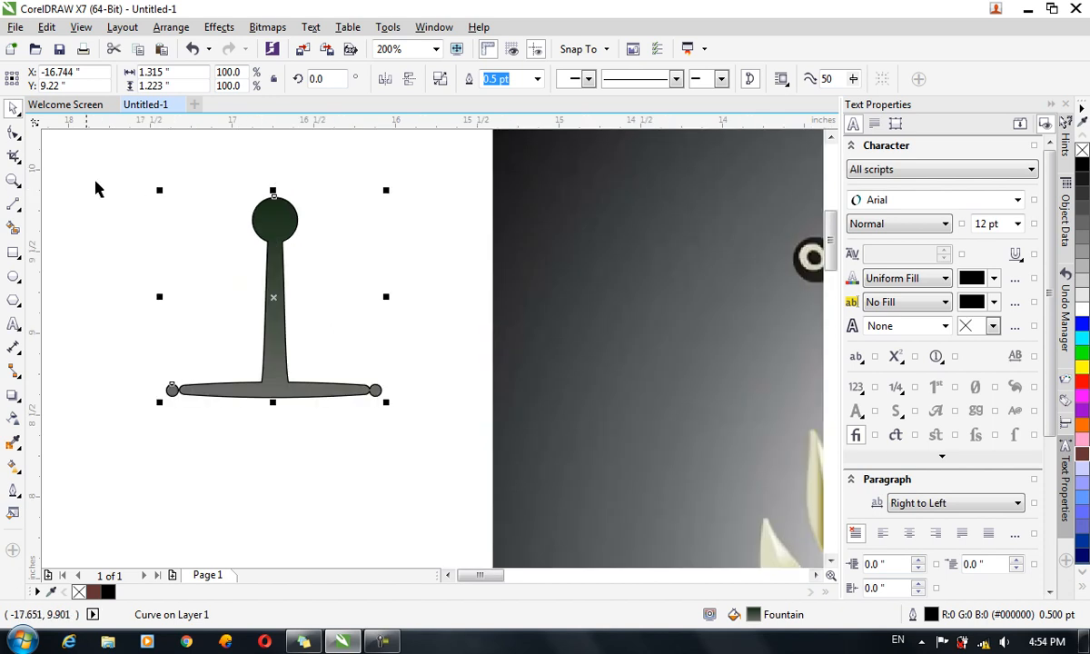
click(14, 276)
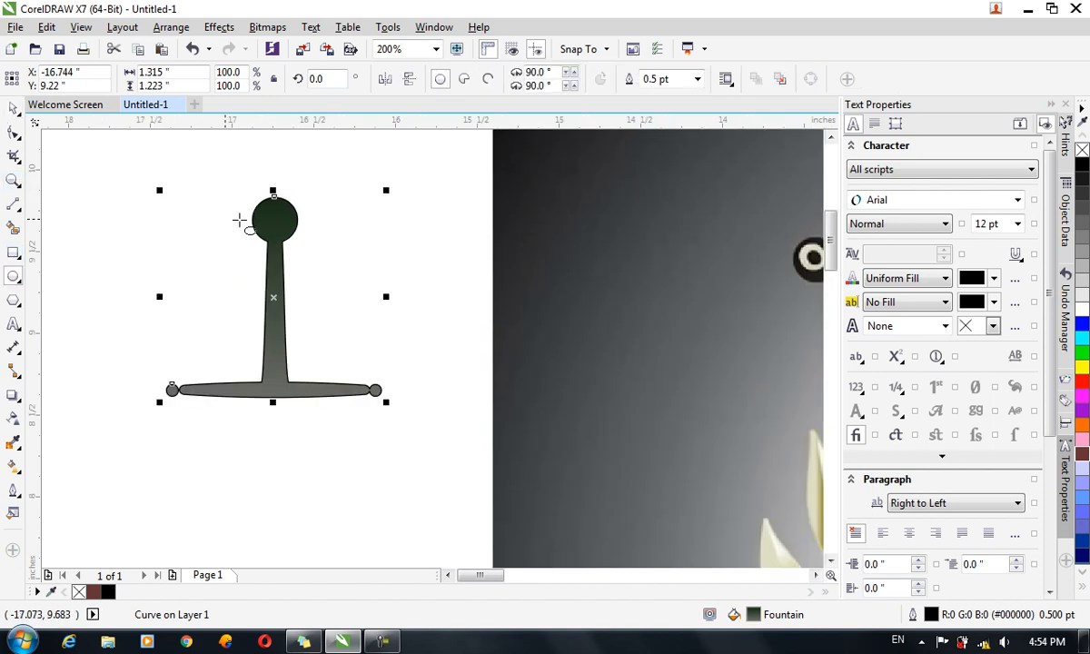
drag(266, 216, 296, 240)
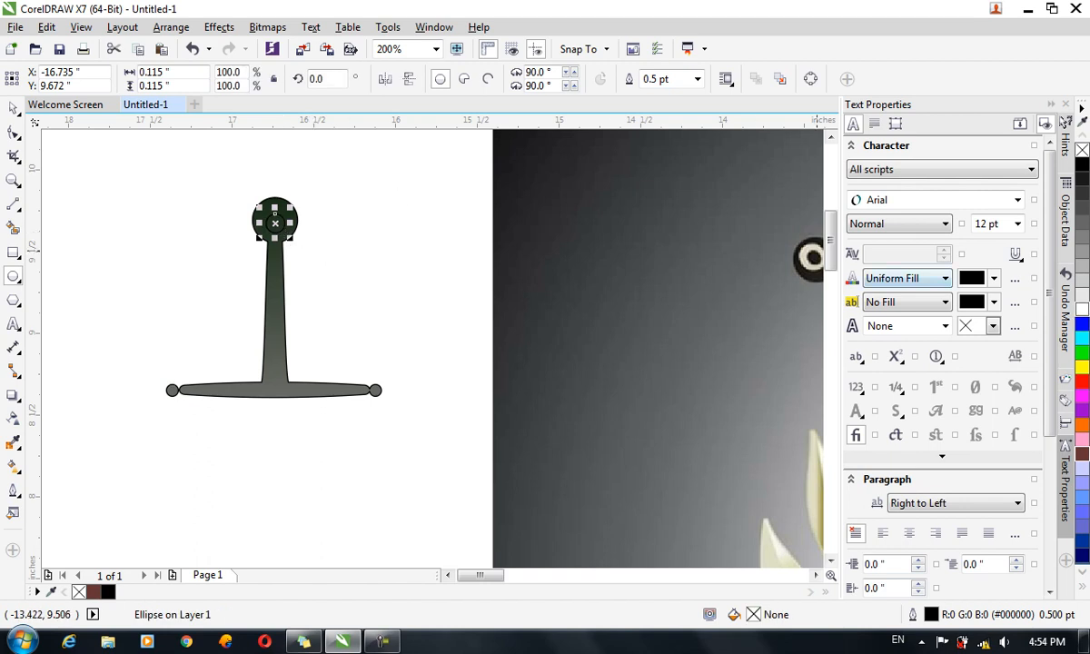
click(1083, 309)
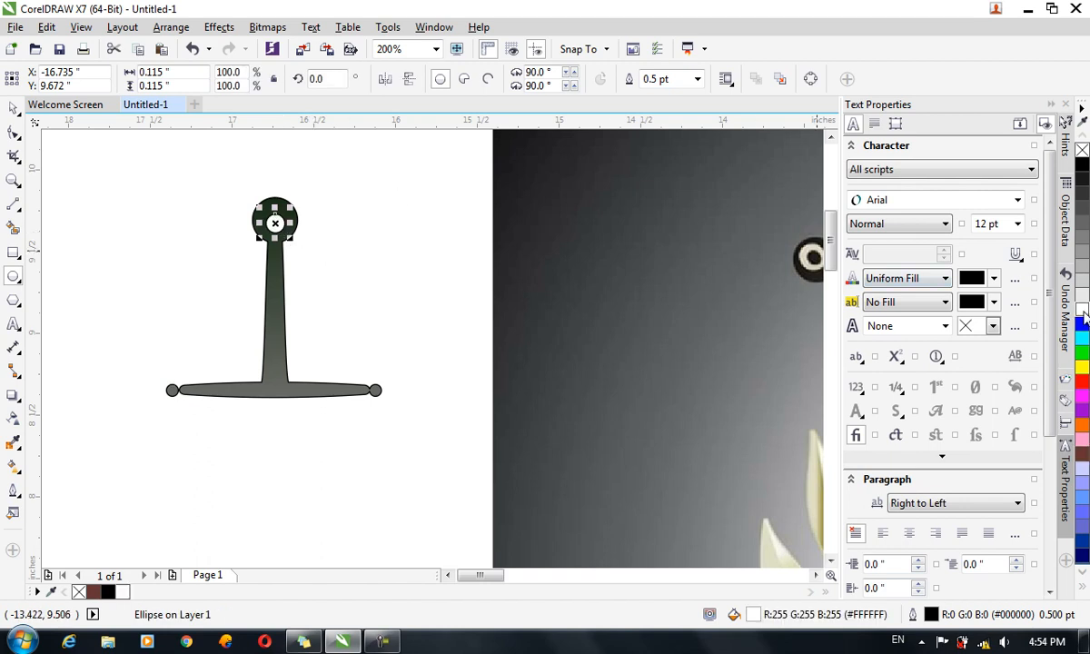
click(697, 79)
scroll(657, 118, up, 3)
click(657, 92)
scroll(301, 194, up, 2)
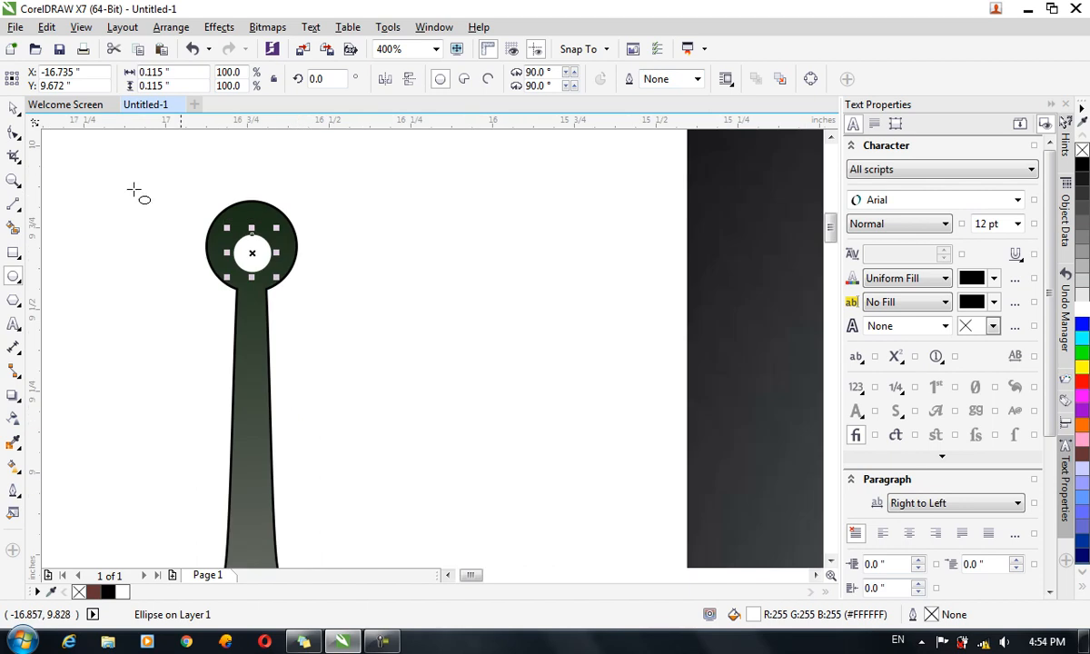
click(12, 109)
drag(251, 252, 272, 264)
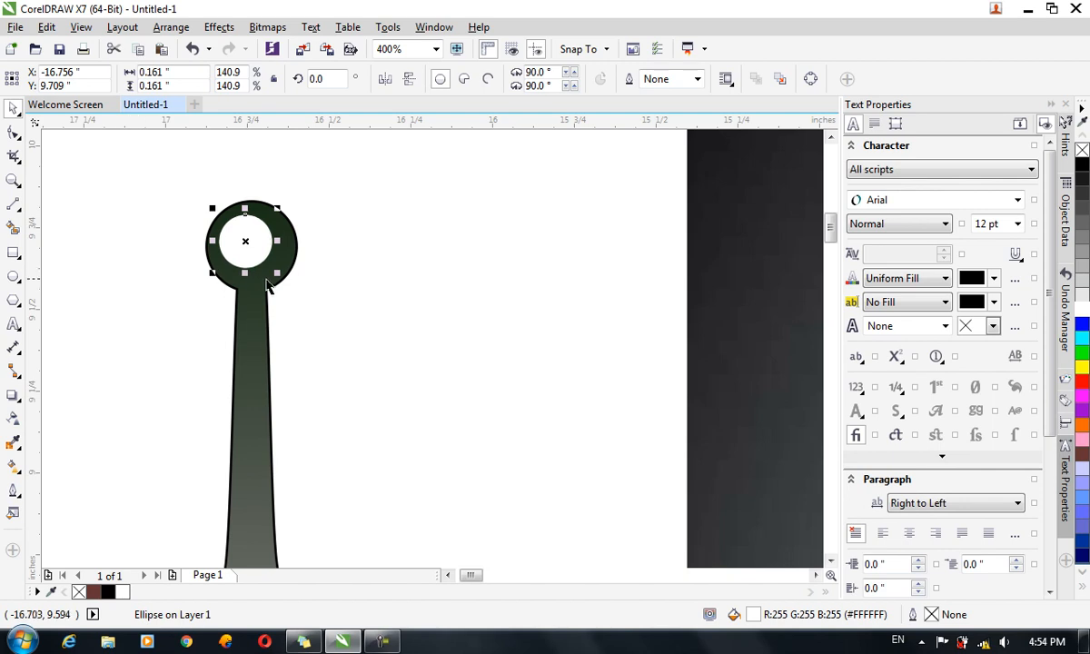
- Place a concentric copy about 0.057 in across inside the white pommel circle and fill it black
drag(275, 274, 256, 252)
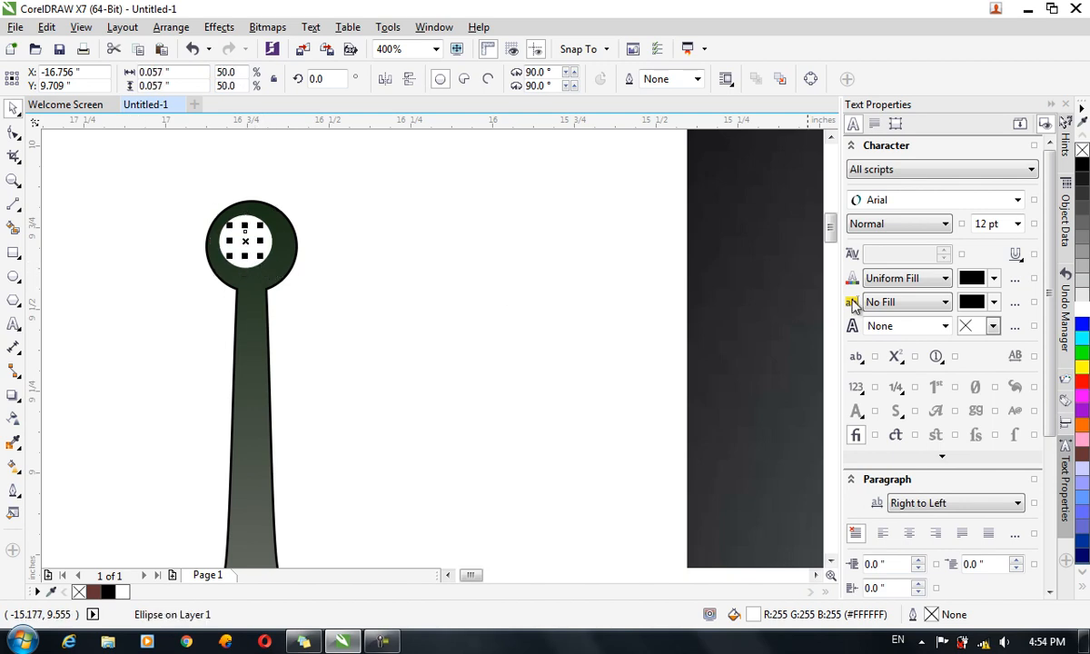
click(1082, 165)
scroll(336, 270, down, 1)
scroll(336, 278, down, 1)
click(345, 295)
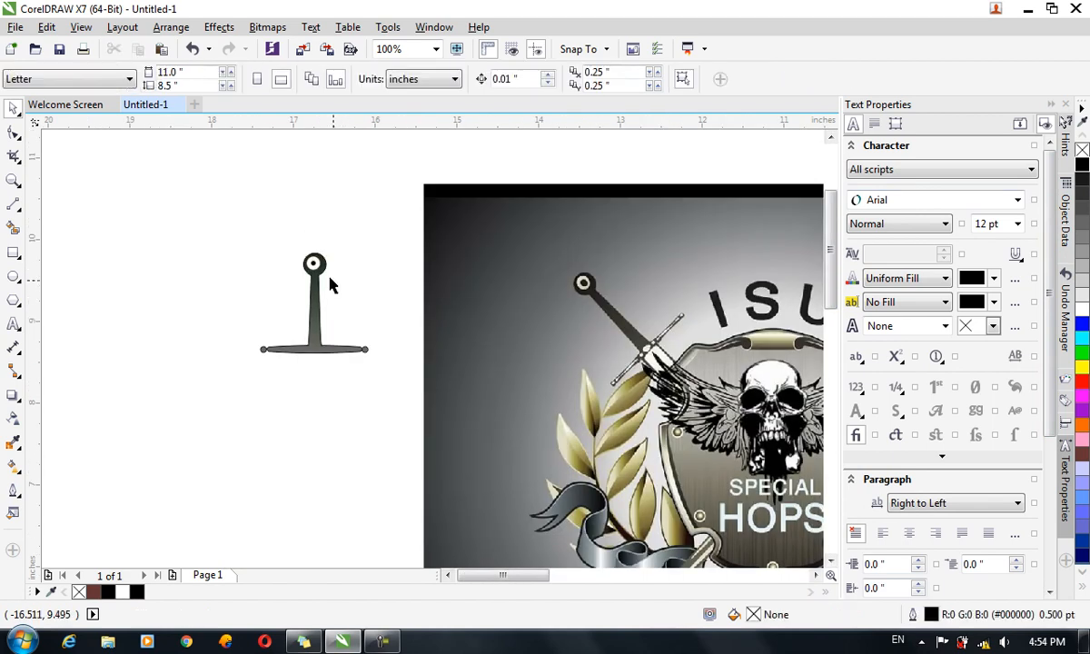
- Try to convert the white pommel circle to curves, delete its right node and bend that side inward into a crescent
scroll(318, 268, up, 3)
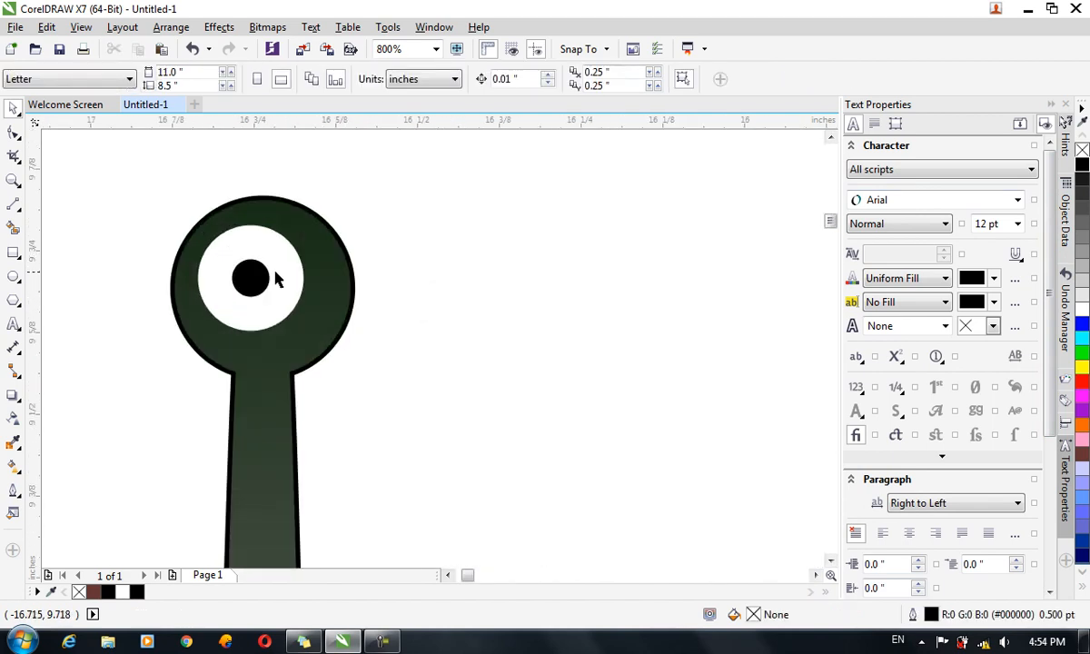
click(253, 277)
click(286, 267)
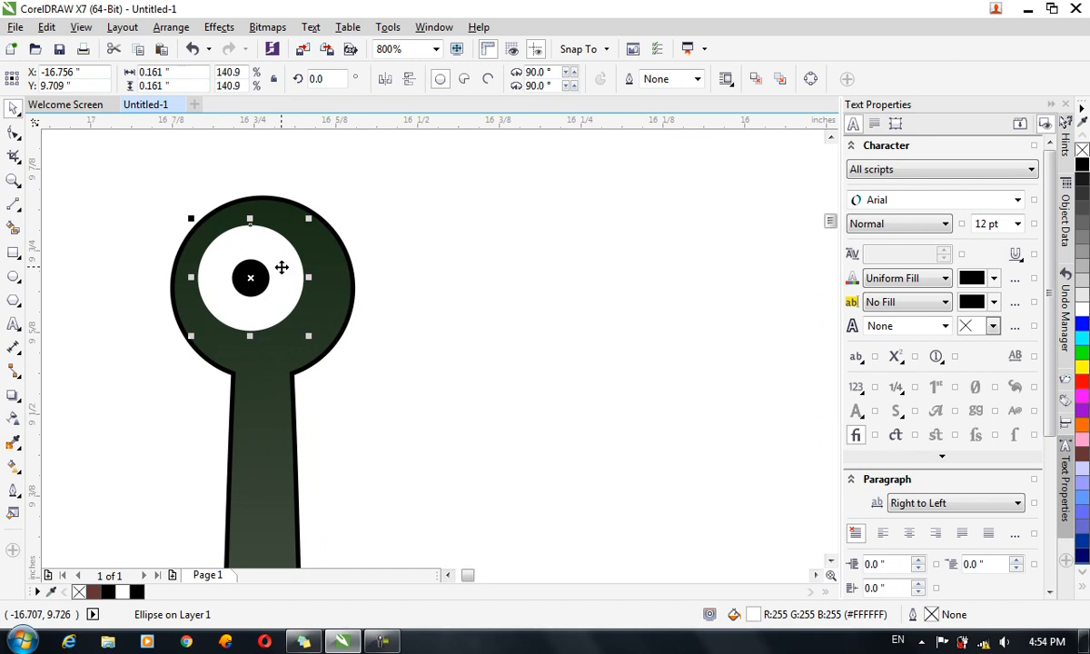
key(ctrl+q)
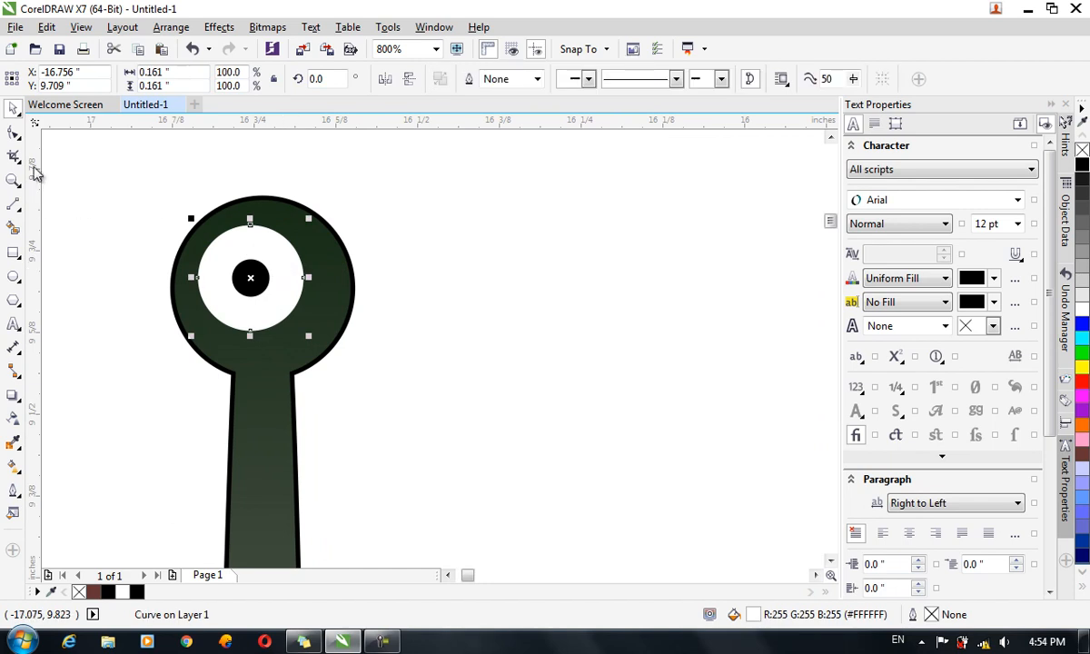
click(14, 132)
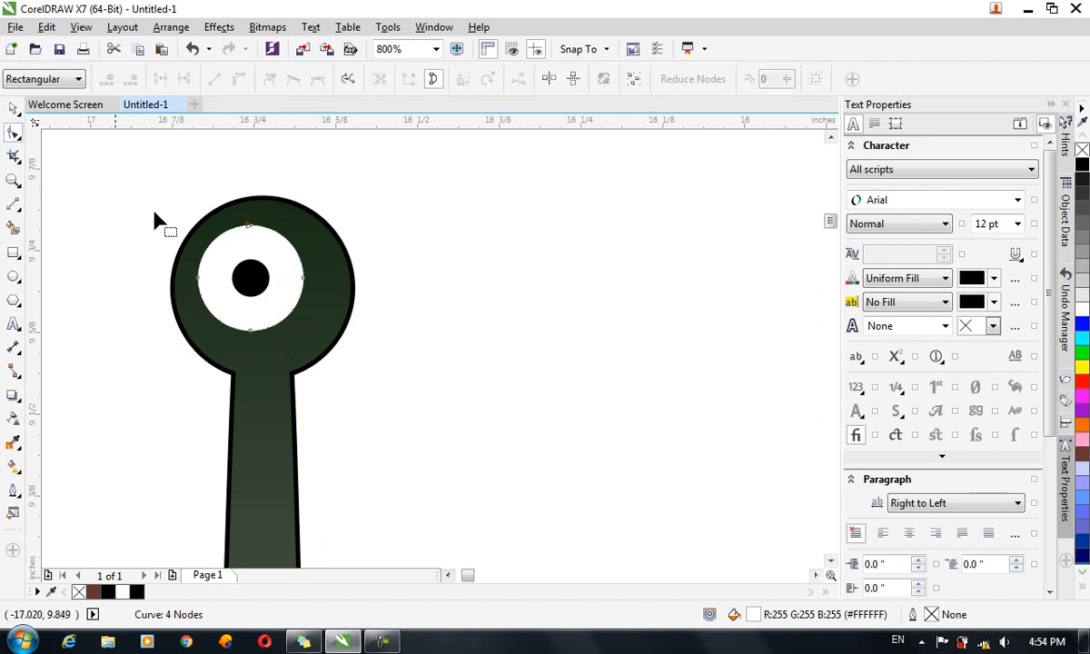
click(304, 279)
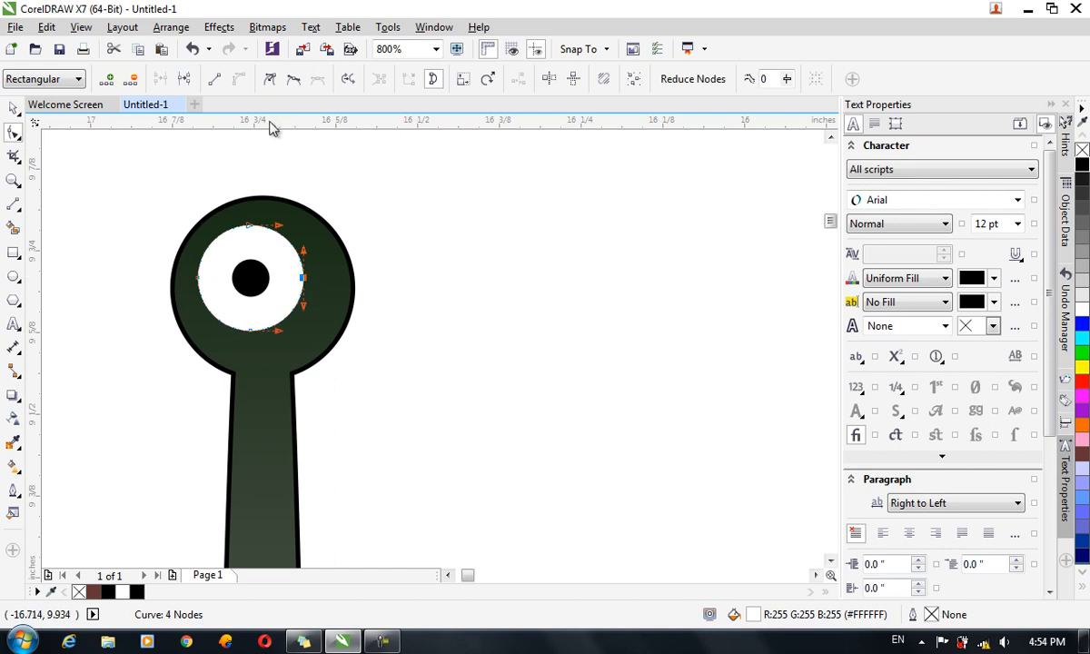
click(267, 148)
click(303, 270)
click(275, 273)
drag(180, 195, 312, 350)
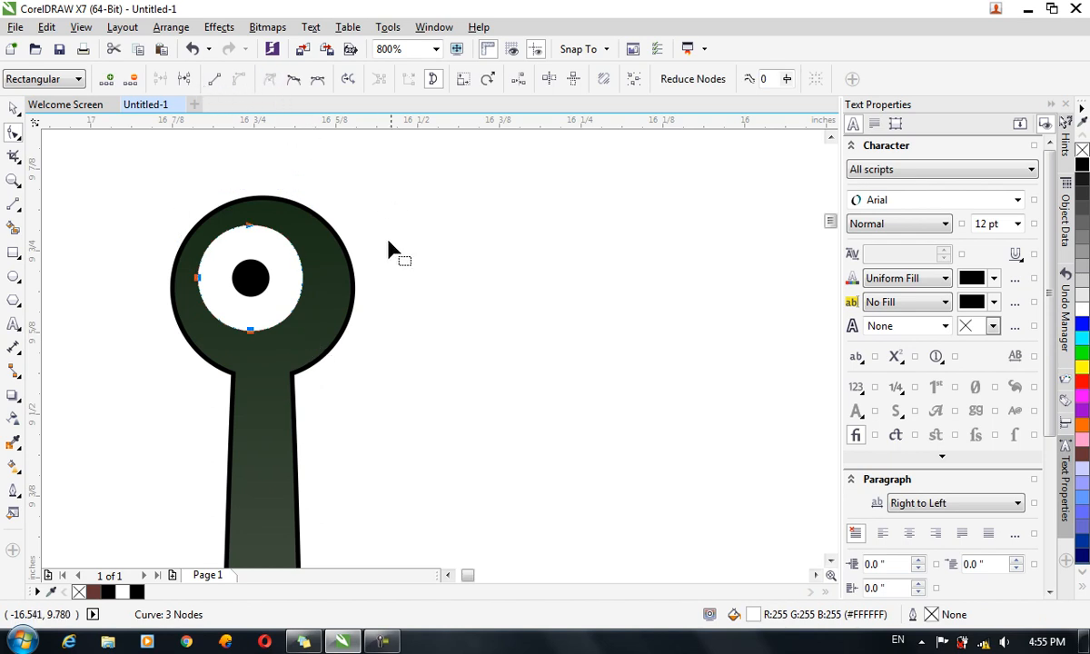
click(361, 246)
drag(306, 270, 249, 279)
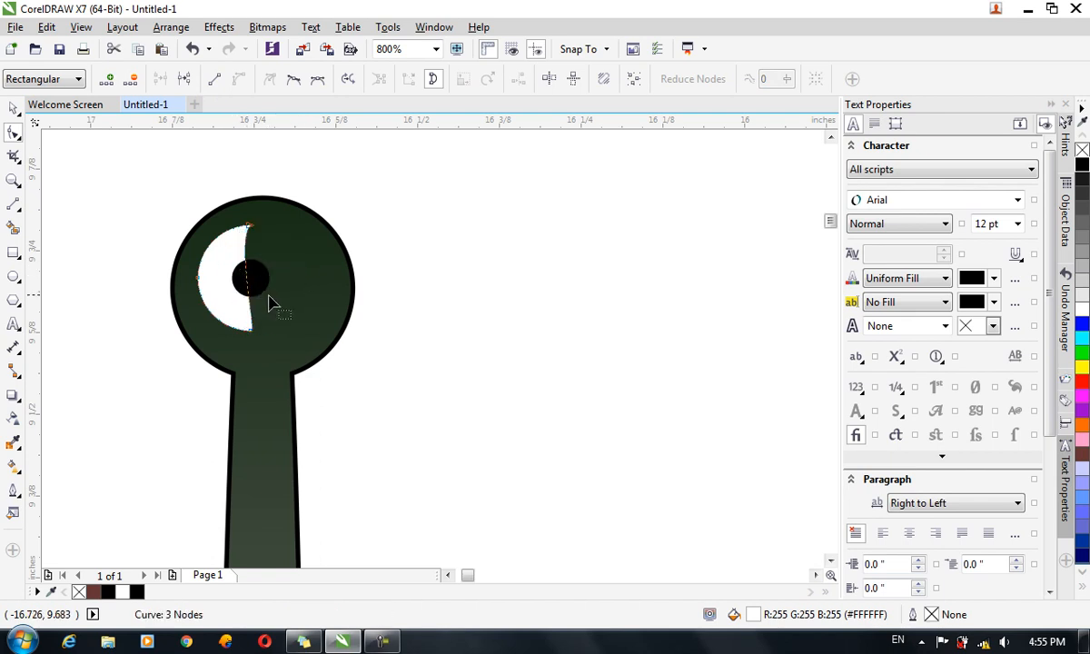
- Try rotating the white crescent about 16° and moving the black dot toward the pommel's centre
click(14, 108)
click(214, 305)
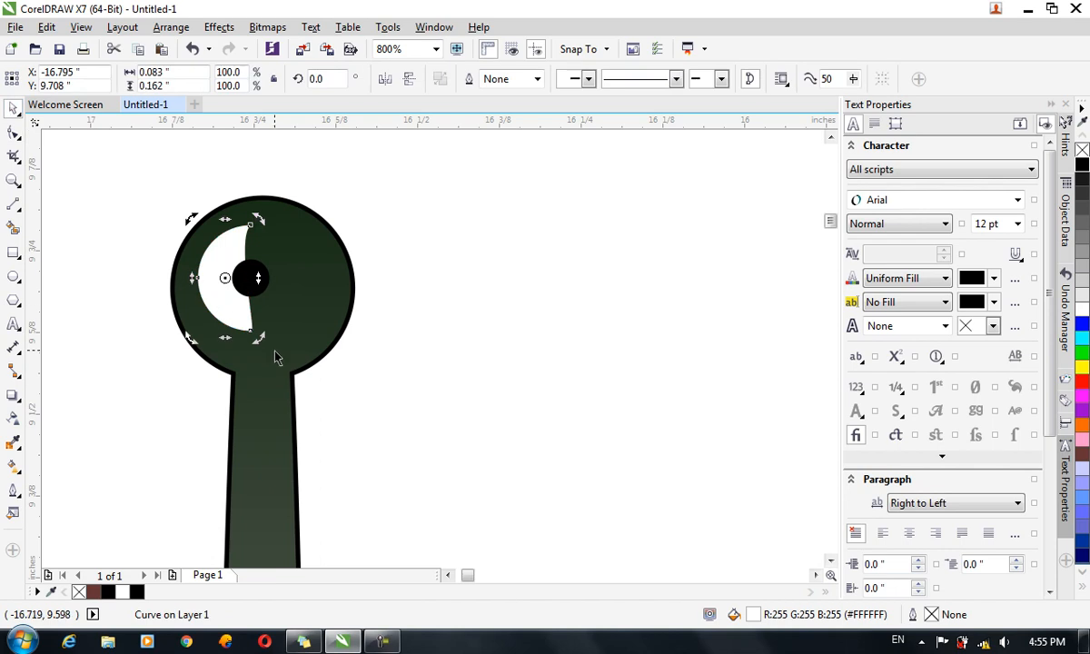
drag(258, 340, 270, 293)
click(226, 312)
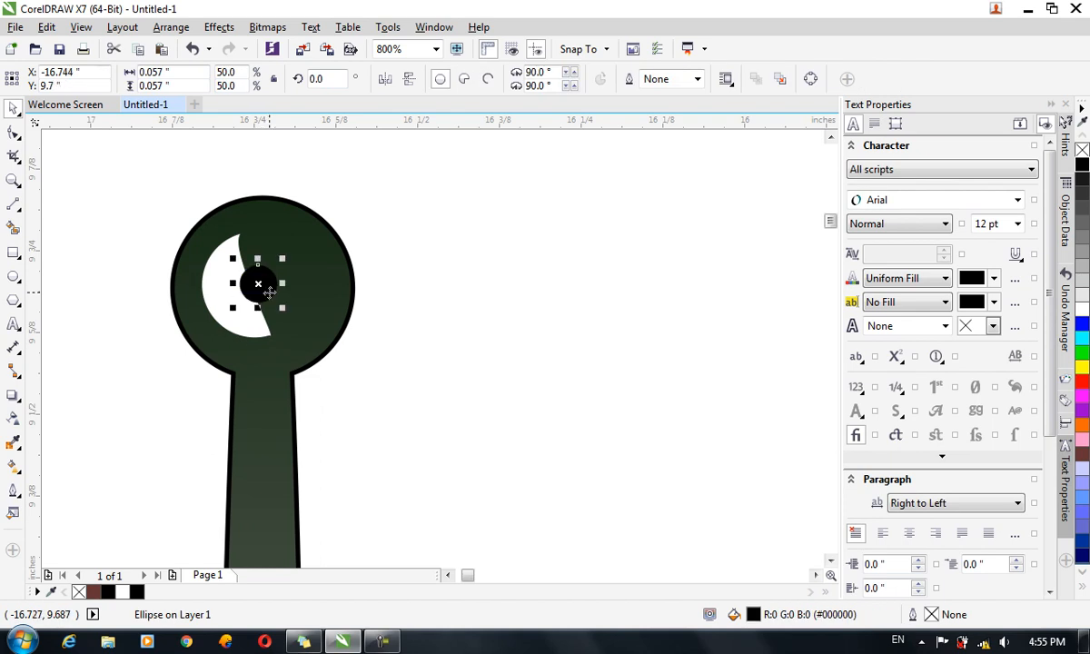
click(223, 317)
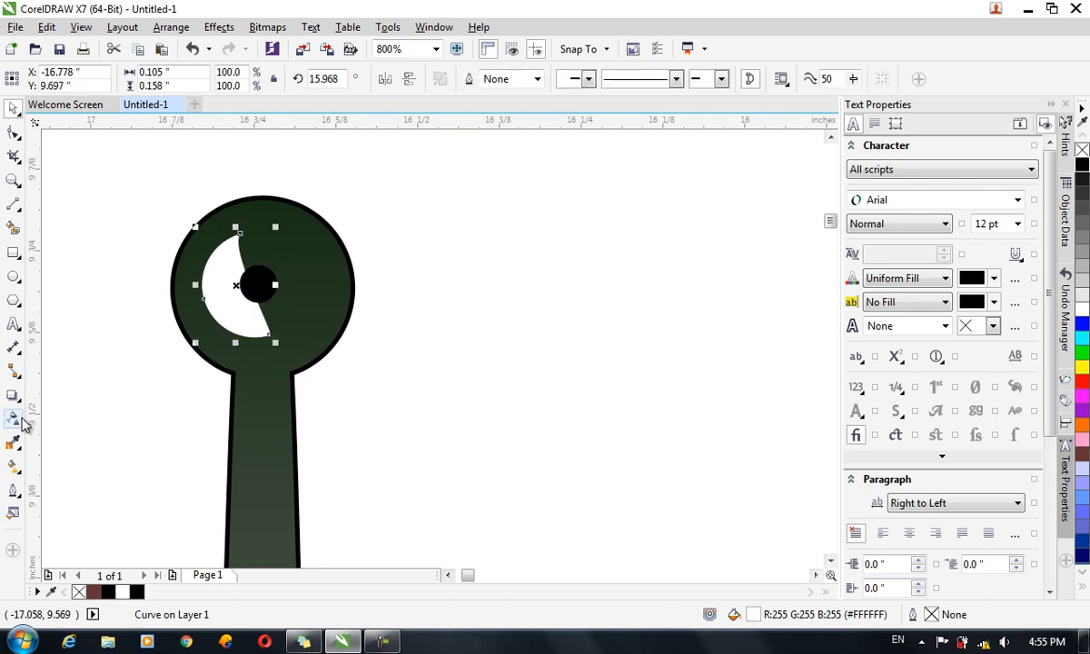
click(13, 420)
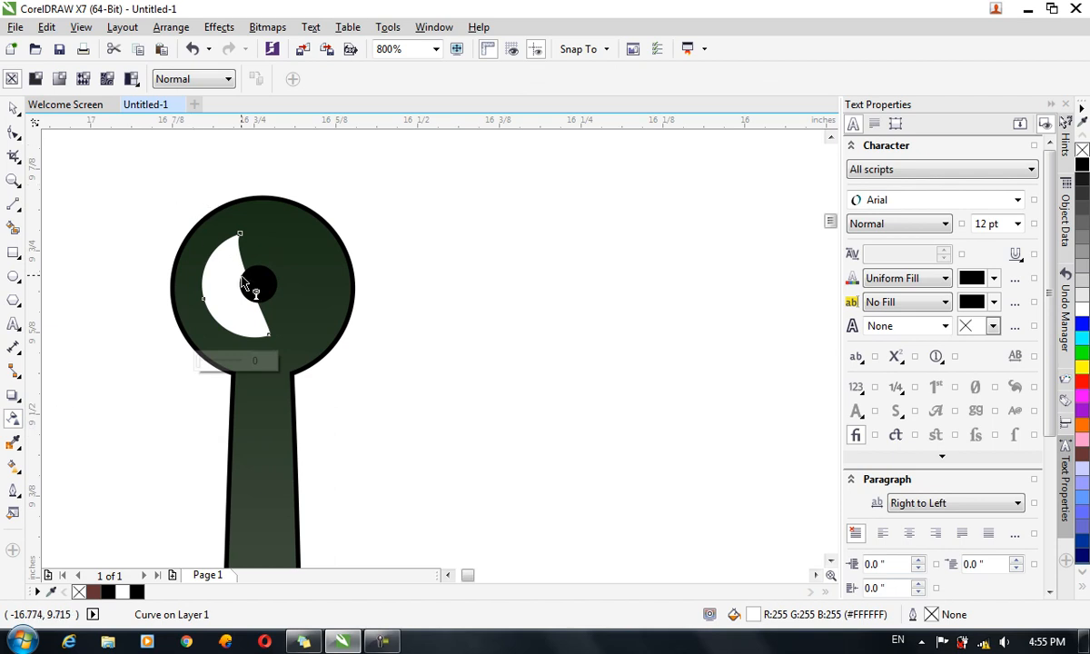
click(13, 108)
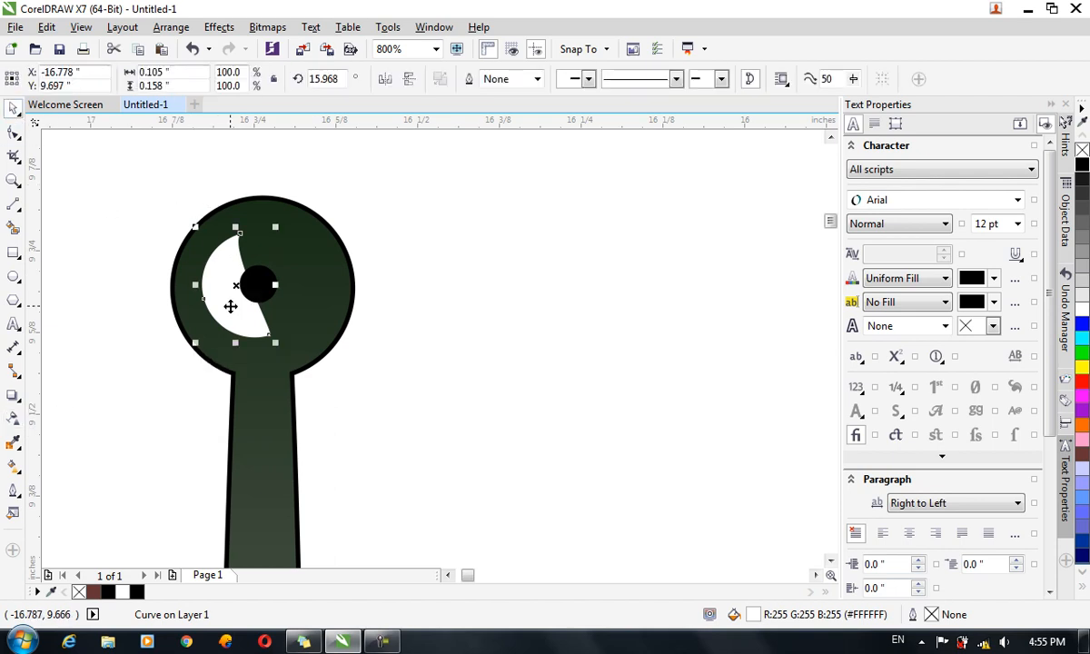
- Undo the crescent's rotation and the inward bend of its edge
click(253, 293)
key(ctrl+z)
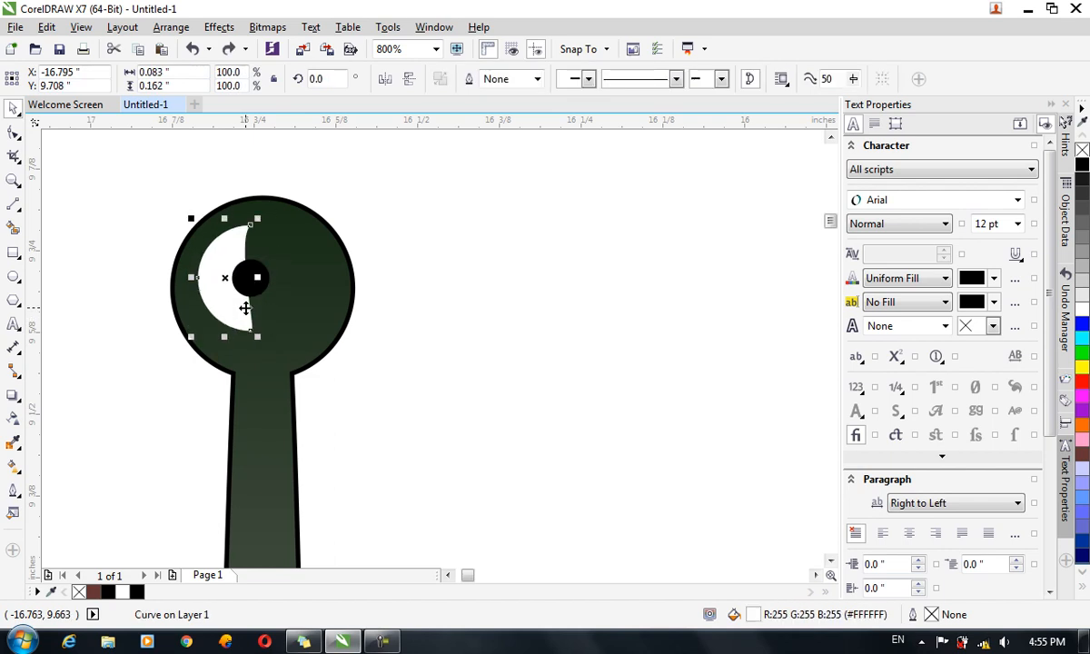
key(ctrl+z)
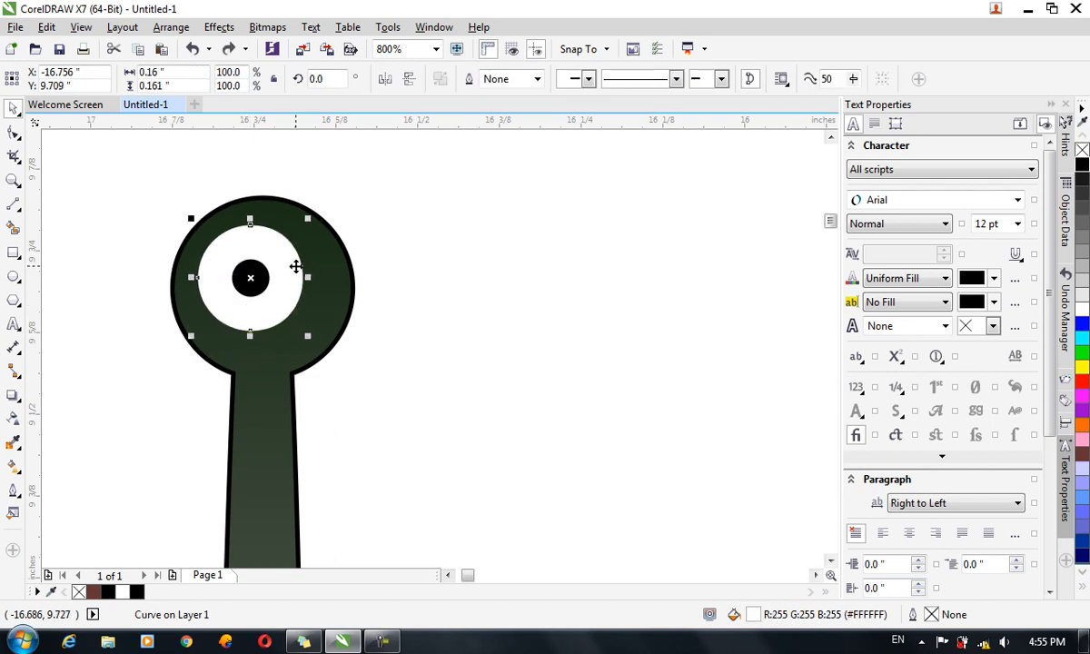
key(F11)
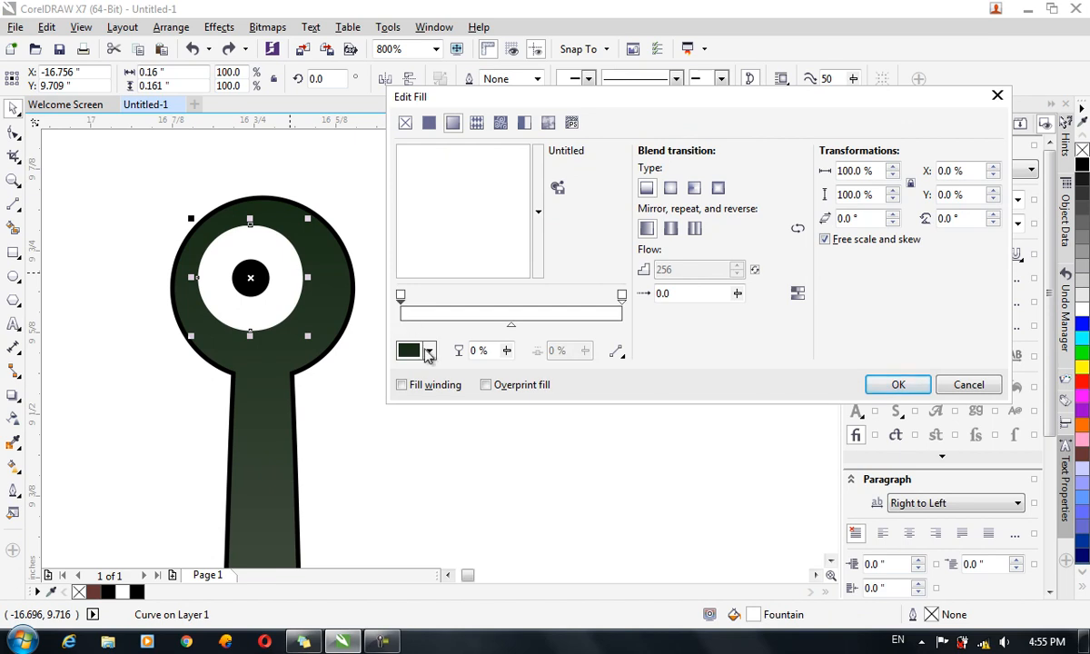
click(967, 383)
click(422, 277)
click(302, 282)
- Undo the remaining pommel edits back through the curve conversion and the black inner copy
key(ctrl+z)
key(ctrl+z)
key(ctrl+z)
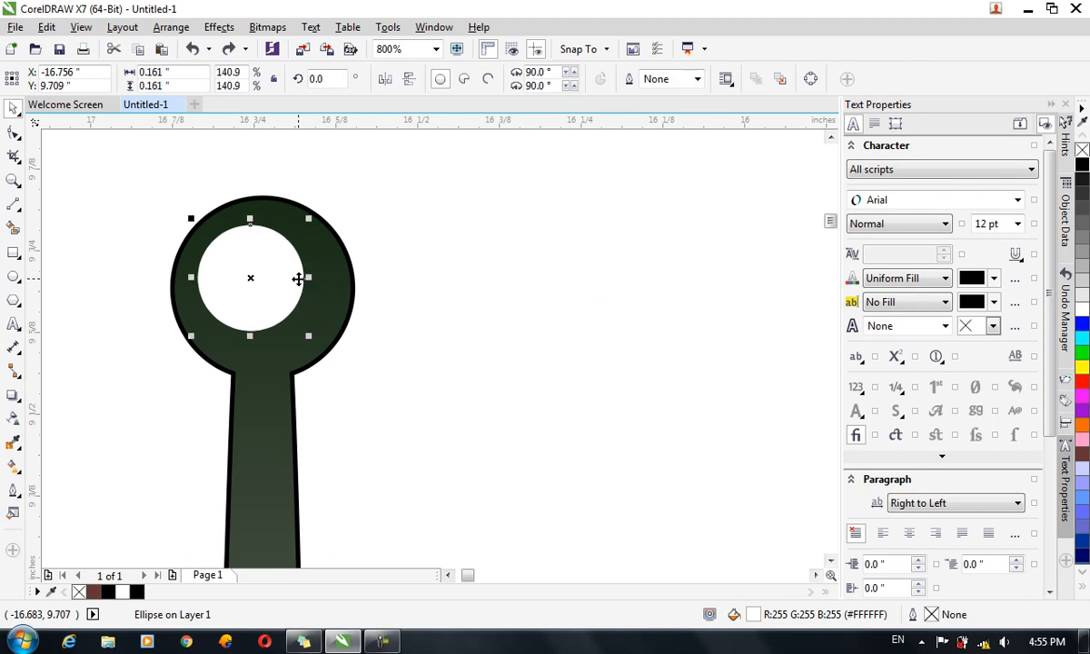
- Fill the white pommel circle with a black-to-white linear fountain fill and move it to the pommel's centre
key(Escape)
click(299, 285)
key(F11)
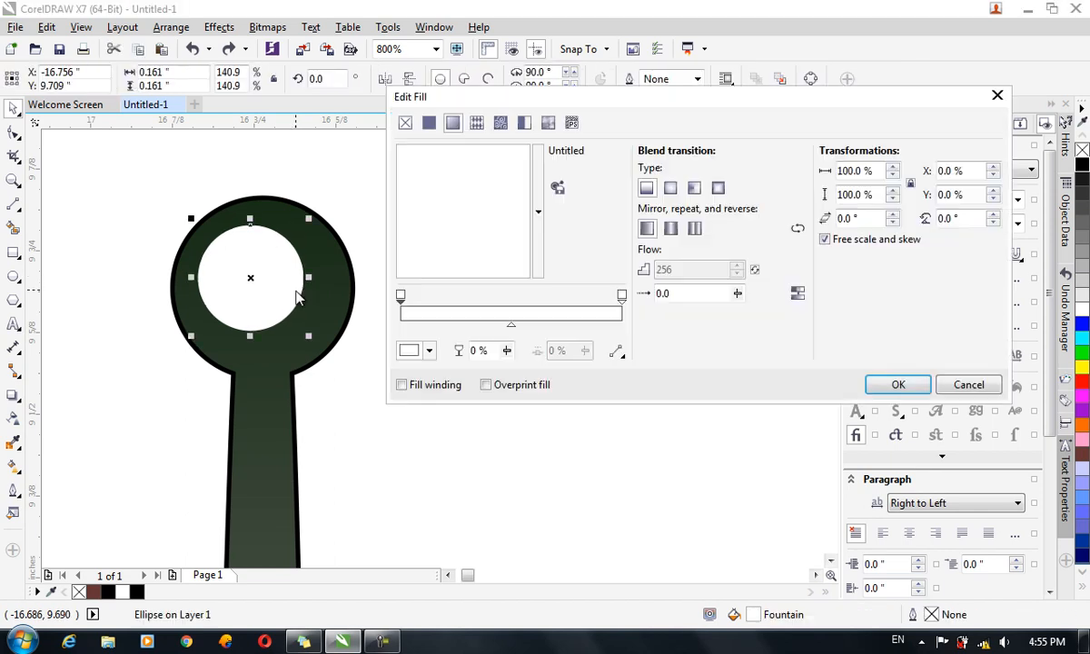
click(411, 351)
click(411, 522)
click(834, 365)
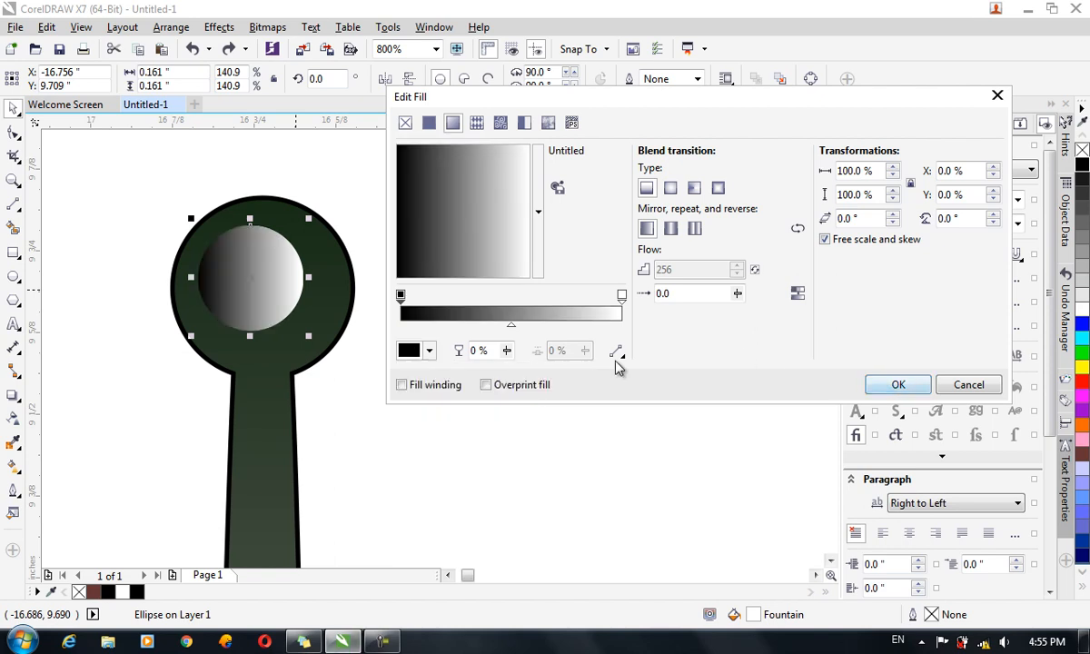
click(899, 385)
click(257, 279)
drag(251, 280, 268, 284)
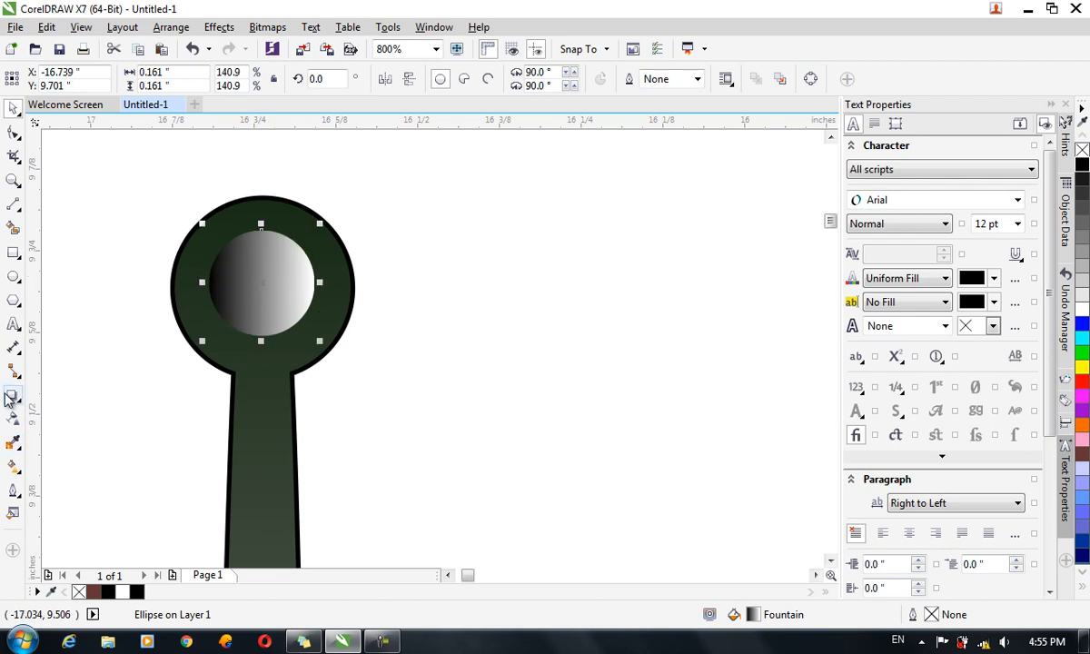
- Set the gradient pommel circle's transparency merge mode to Screen
click(13, 418)
click(188, 80)
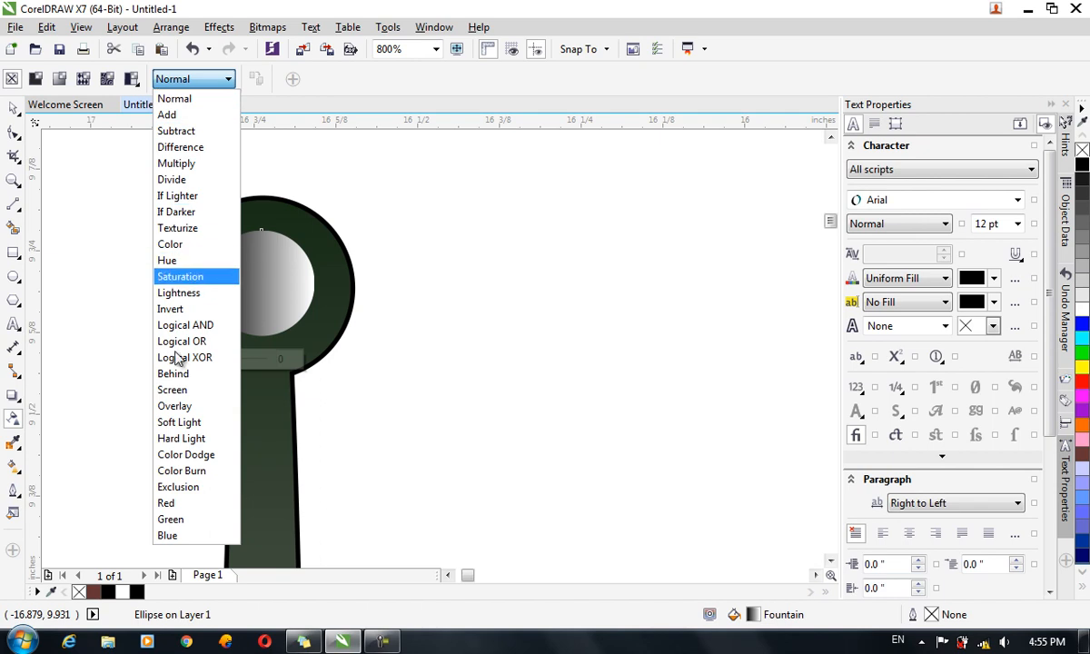
click(174, 391)
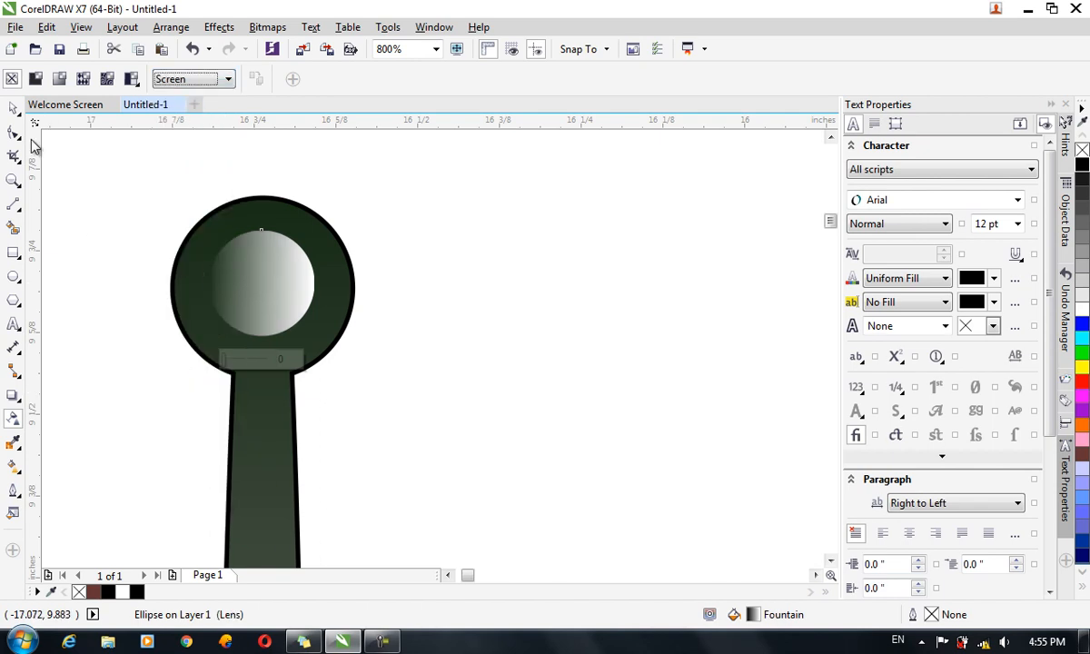
click(14, 107)
- Add a second black colour stop a little over a quarter of the way along the pommel circle's gradient
click(287, 267)
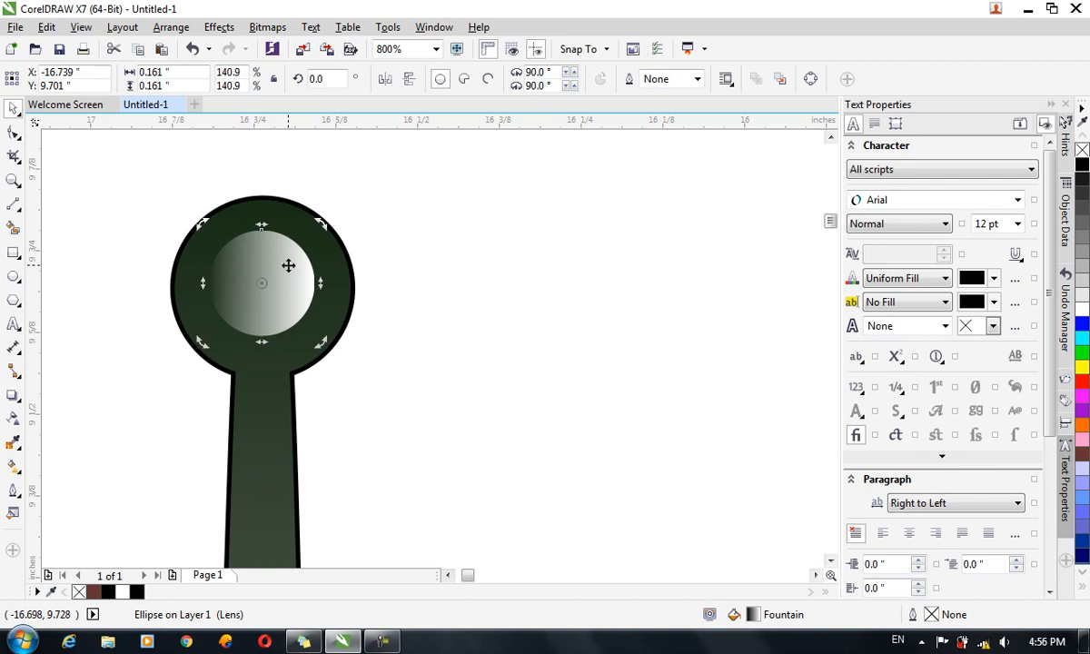
key(F11)
double_click(412, 295)
drag(411, 295, 473, 301)
click(458, 312)
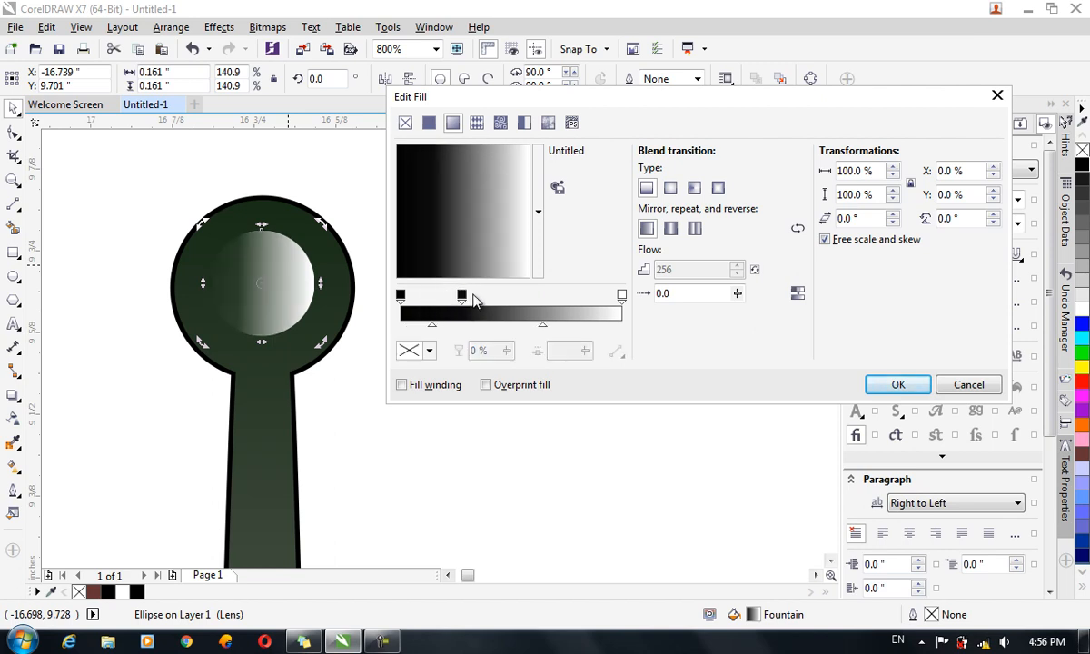
click(916, 383)
- Rotate the gradient pommel circle to change the direction of its highlight
click(285, 289)
drag(318, 220, 340, 414)
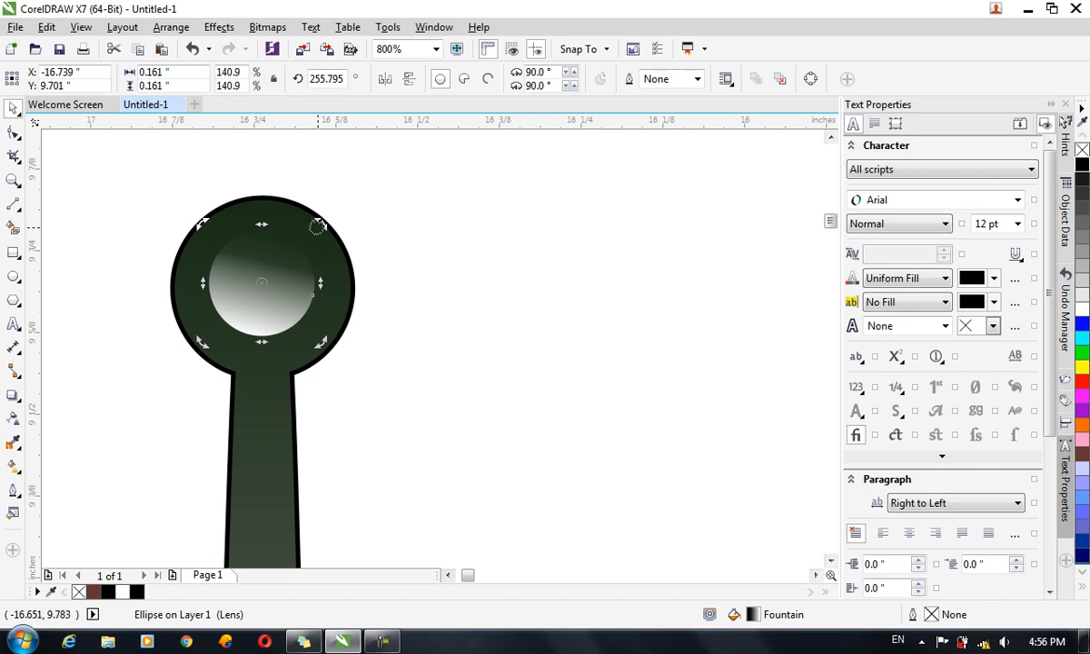
drag(318, 224, 370, 309)
click(414, 325)
- Draw a narrow blade rectangle about 0.19 by 3.26 inches extending down from the sword's crossguard
scroll(400, 336, down, 2)
scroll(405, 392, down, 2)
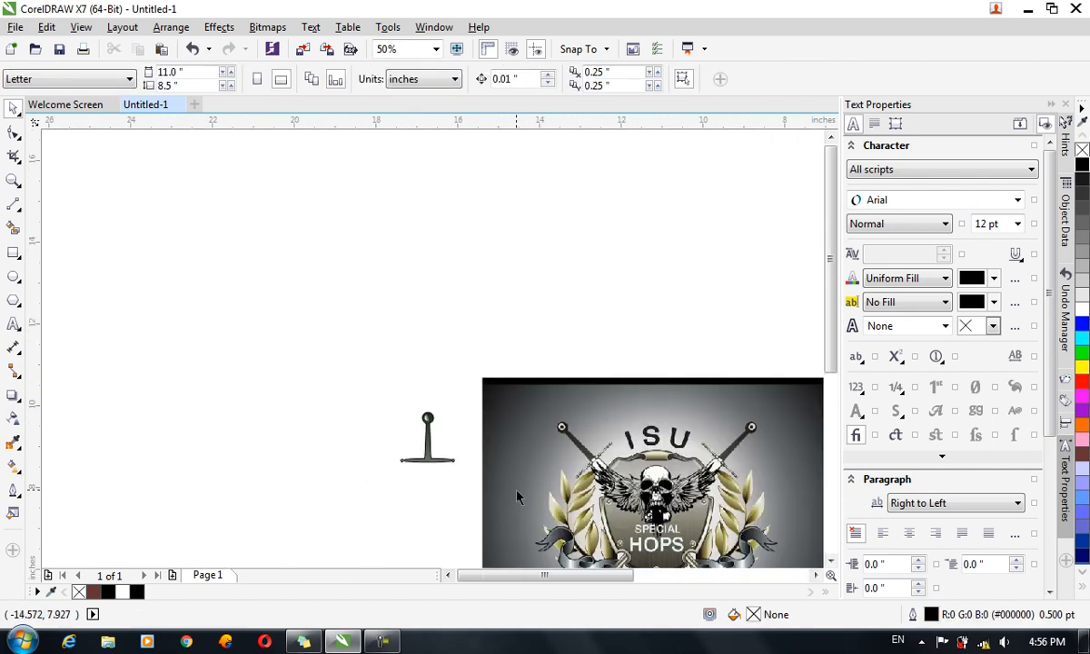
scroll(517, 497, up, 3)
scroll(122, 338, down, 2)
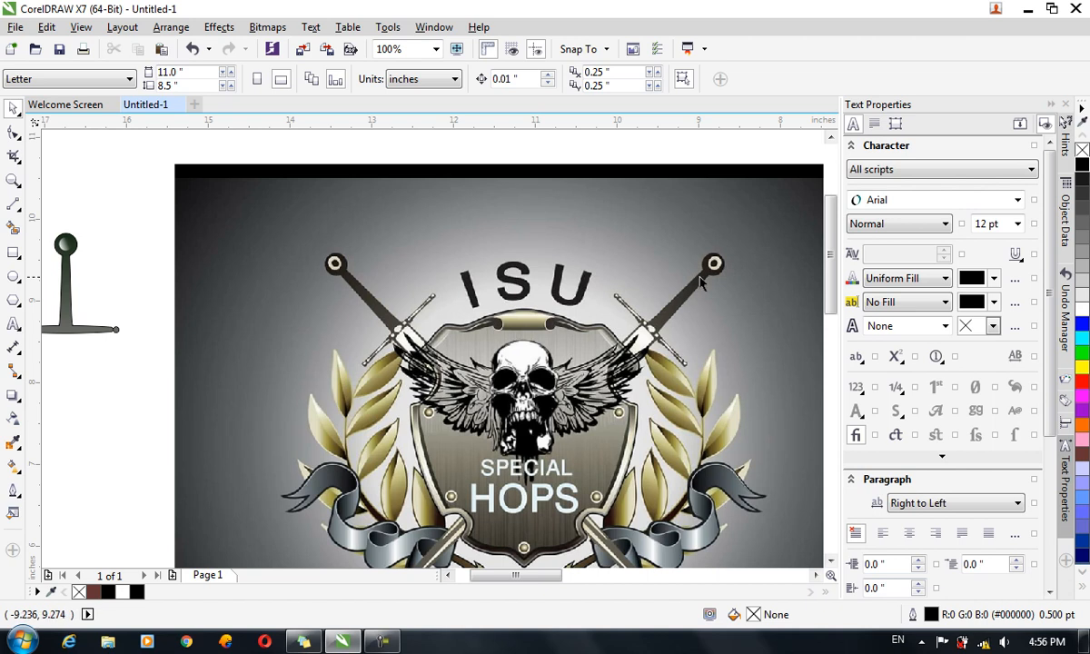
drag(832, 256, 829, 285)
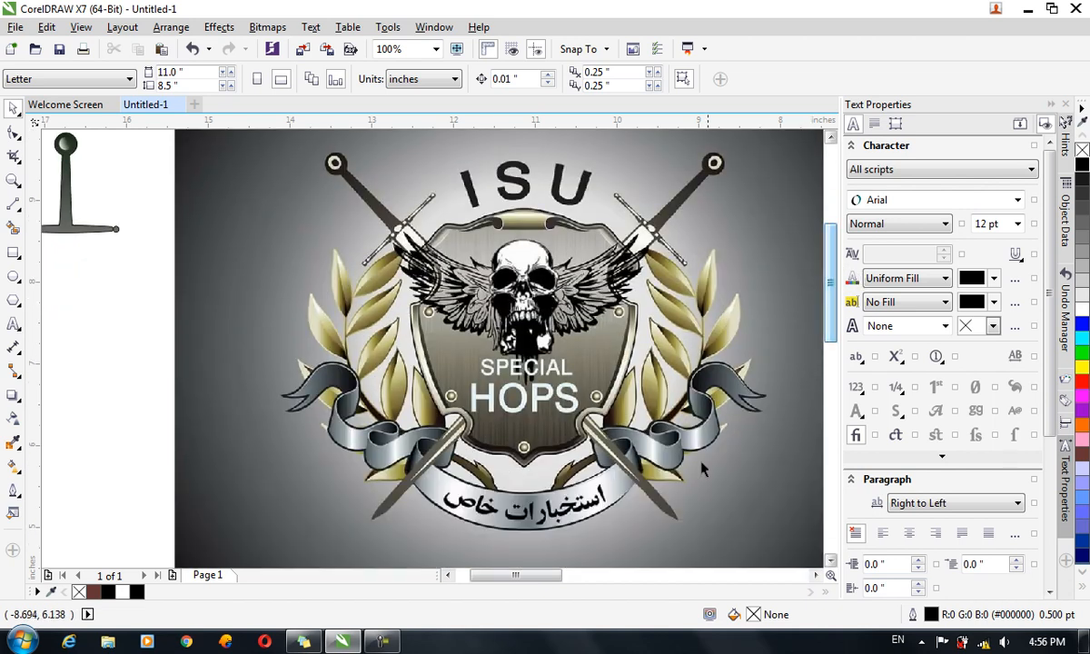
drag(573, 576, 530, 576)
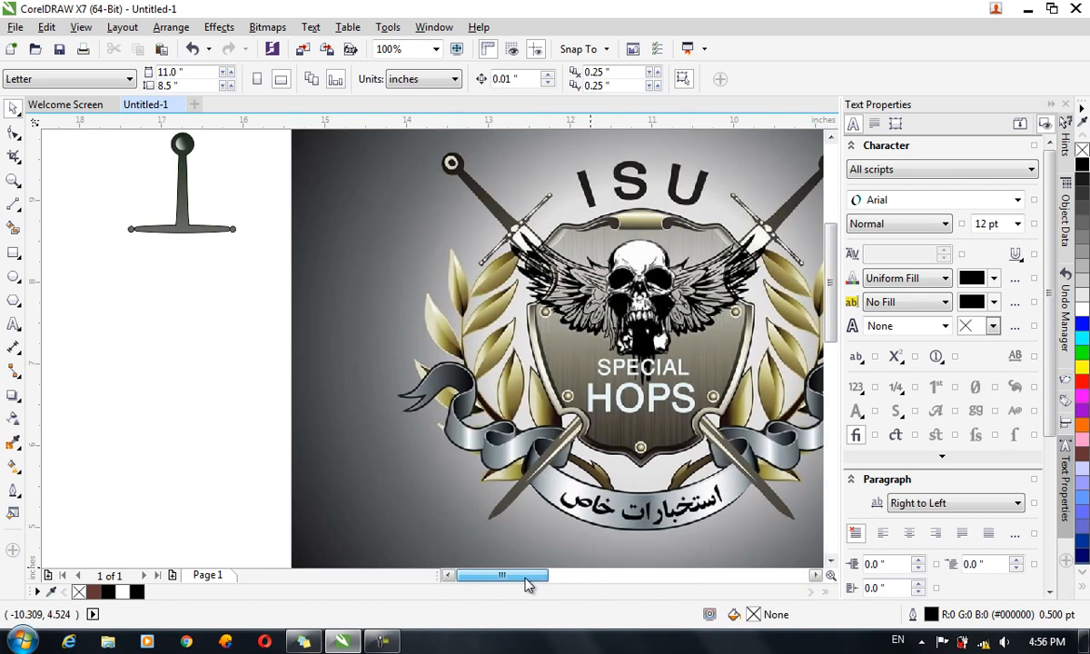
click(13, 252)
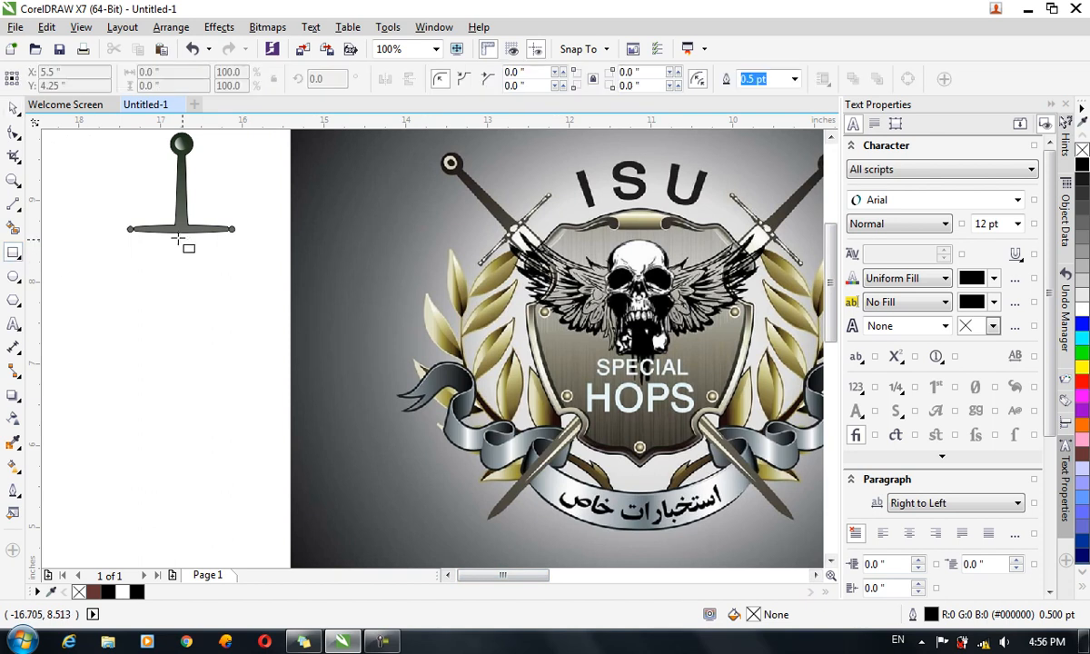
drag(175, 232, 190, 503)
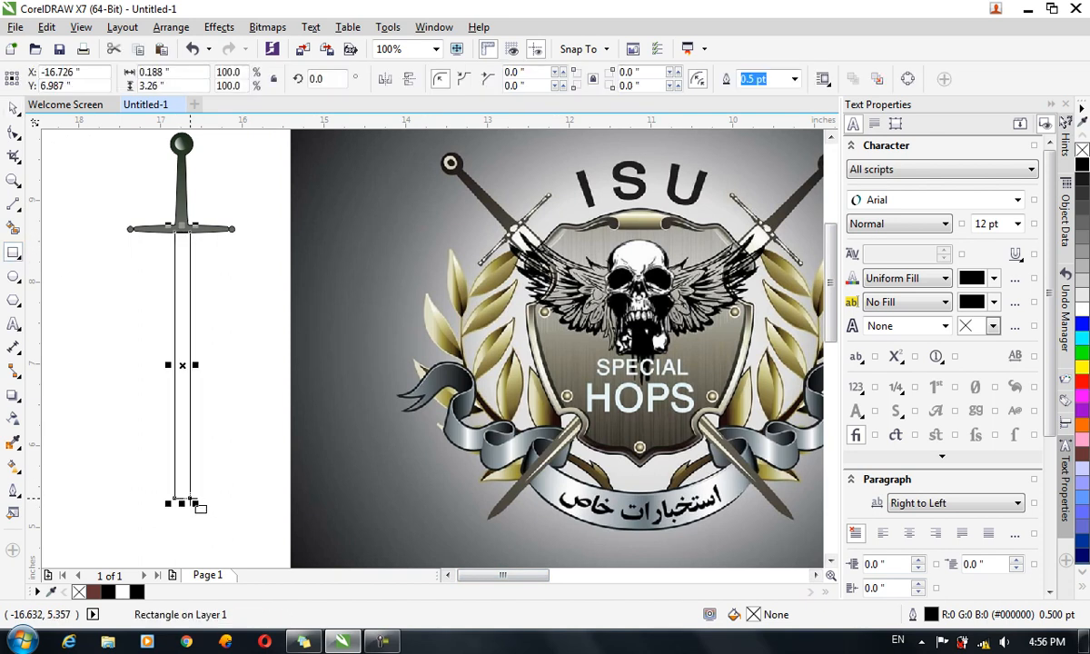
- Shift the hilt slightly so it is centred horizontally on the blade rectangle
click(13, 109)
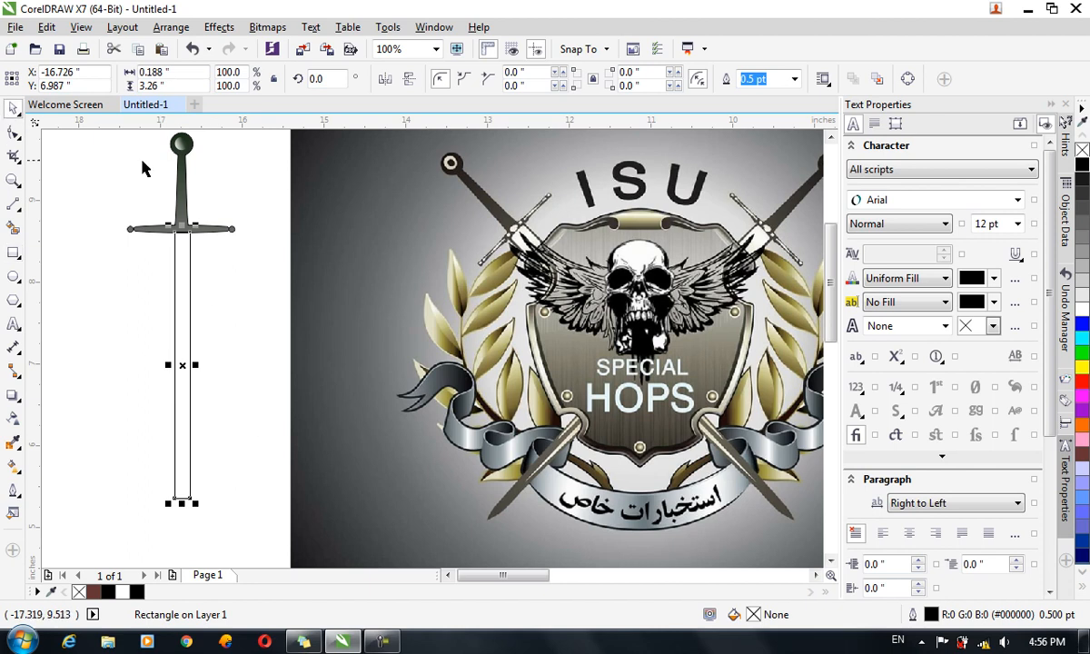
click(181, 186)
shift+click(190, 271)
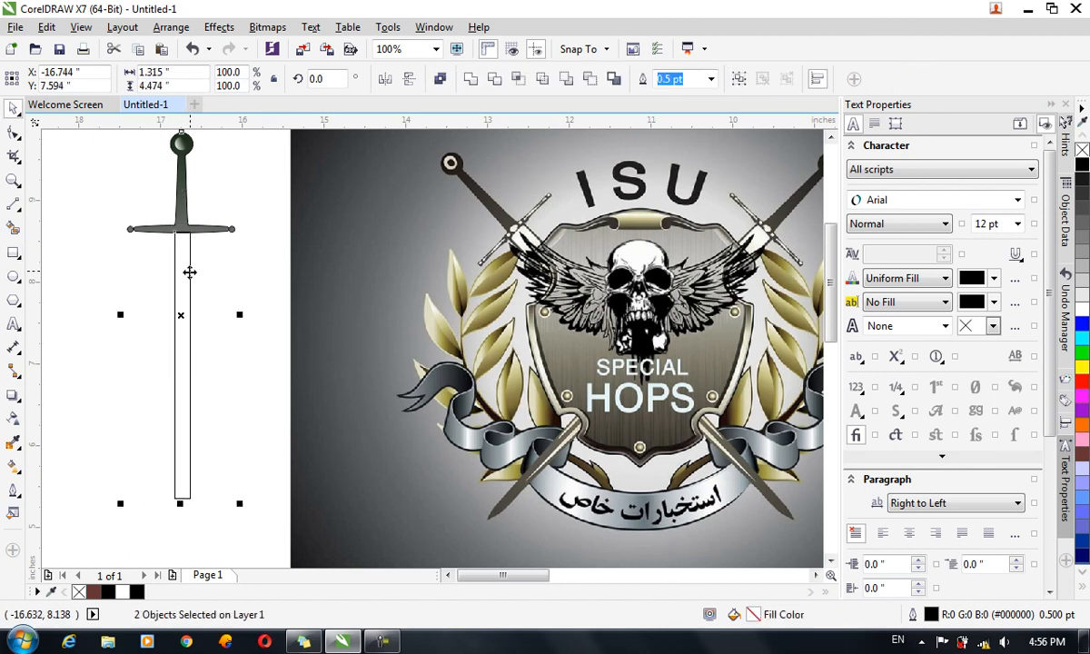
drag(190, 275, 191, 275)
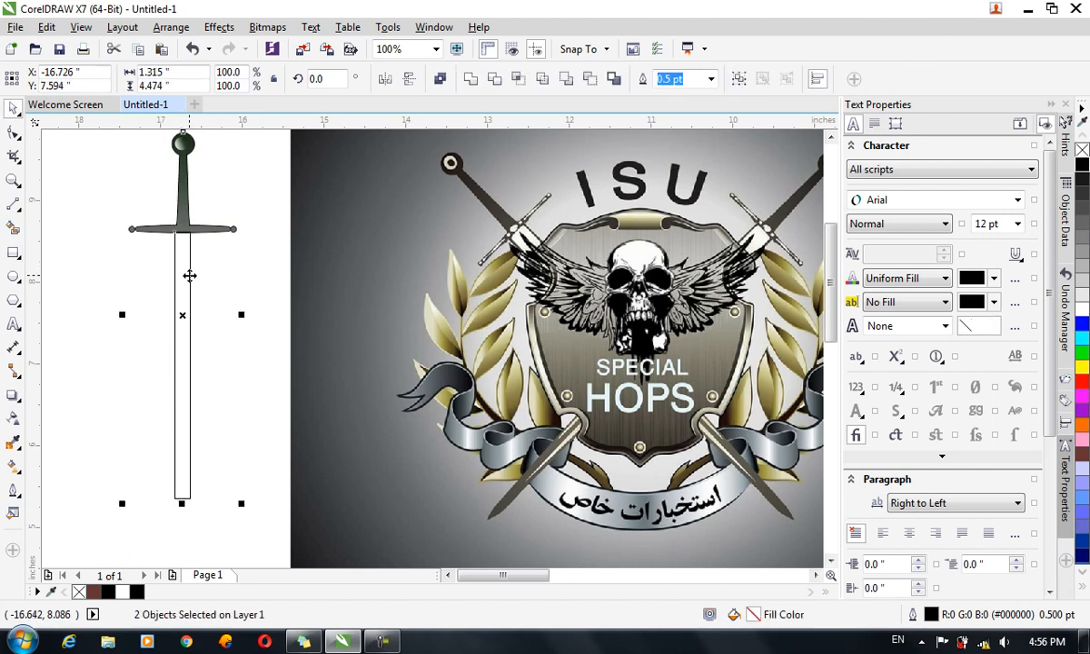
click(238, 369)
- Convert the blade rectangle to curves and add a node at the middle of its bottom edge
scroll(182, 496, up, 3)
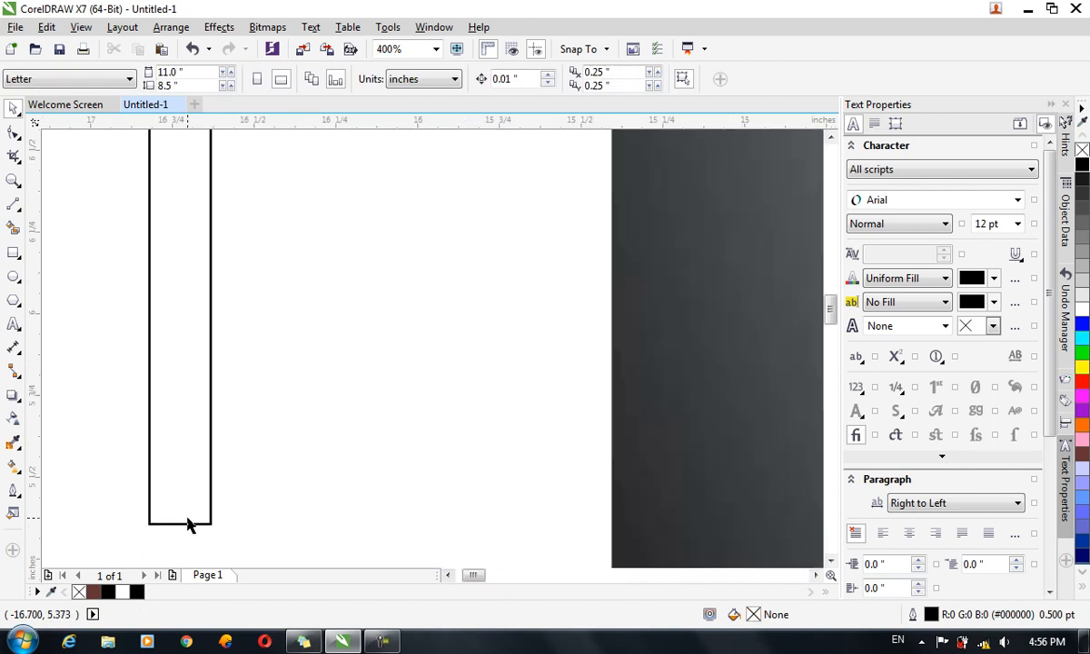
click(187, 525)
key(ctrl+q)
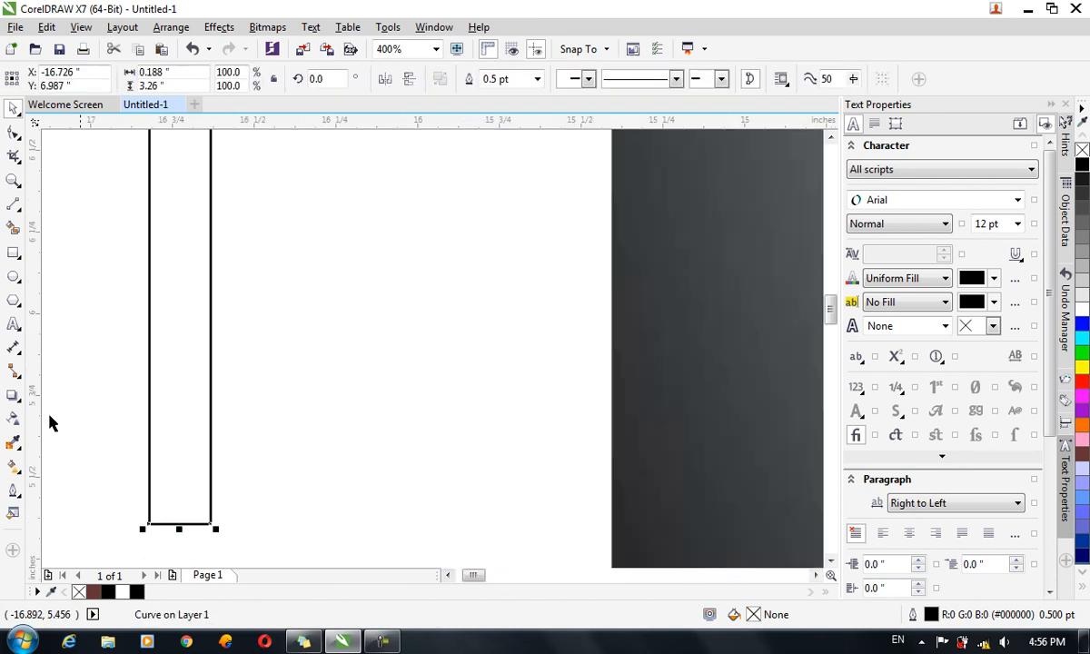
click(14, 132)
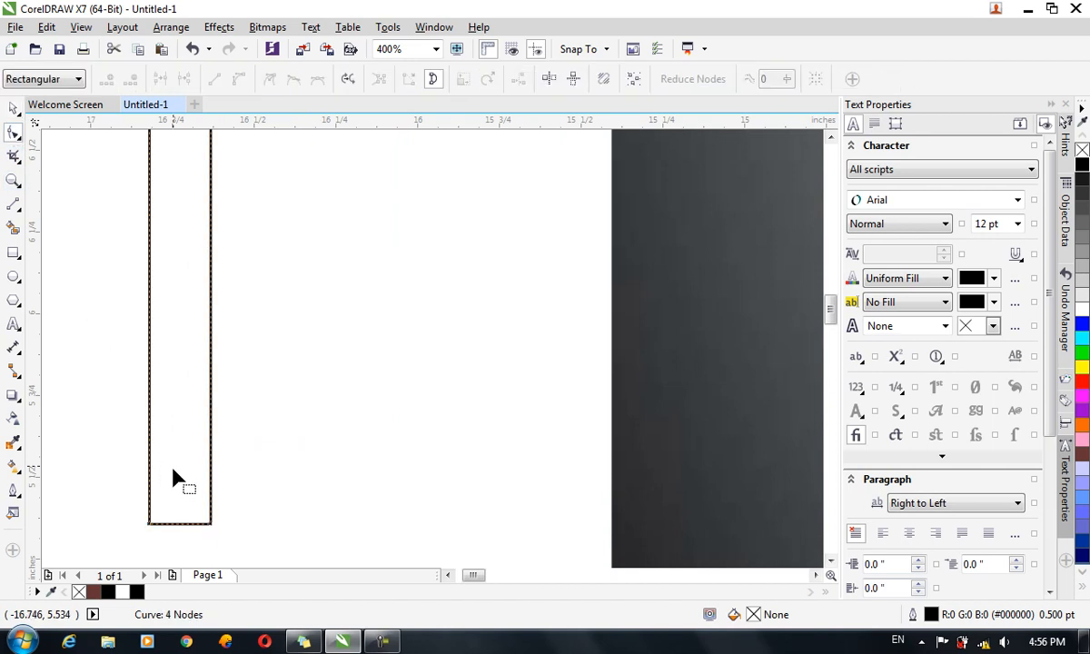
double_click(178, 524)
- Raise the blade's two bottom corner nodes above the middle node to form a short pointed tip
drag(216, 531, 155, 531)
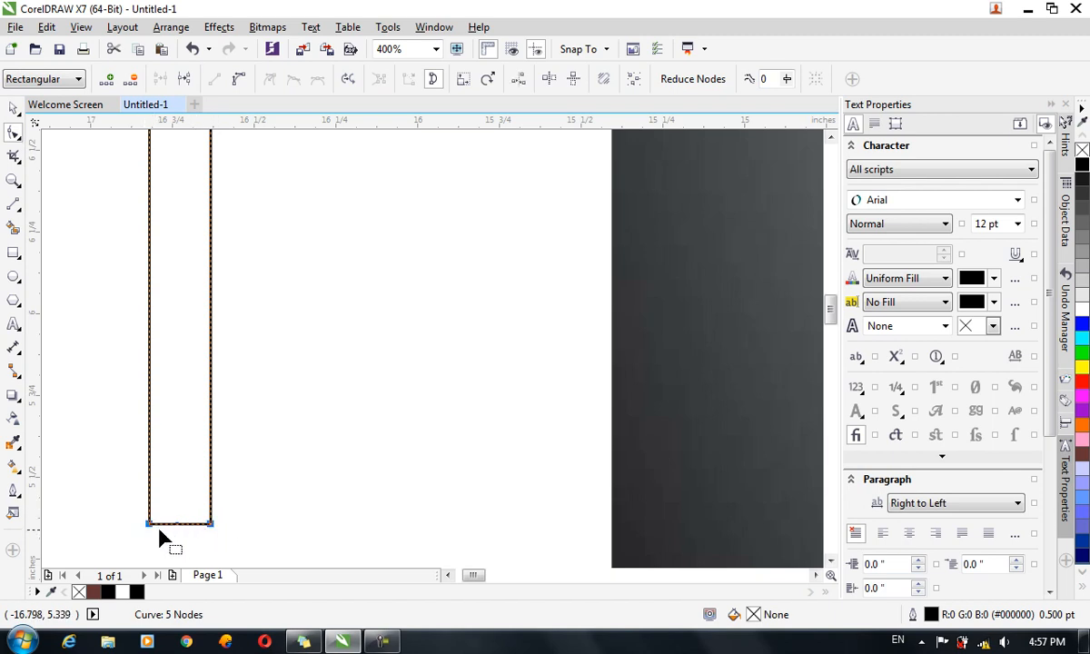
key(Up)
key(Up)
key(Up)
key(Up)
key(Up)
key(Up)
key(Up)
key(Up)
key(Up)
key(Up)
key(Up)
key(Up)
key(Up)
key(Up)
key(Up)
key(Up)
key(Up)
key(Up)
key(Down)
key(Down)
key(Down)
key(Down)
key(Down)
key(Down)
key(Down)
key(Down)
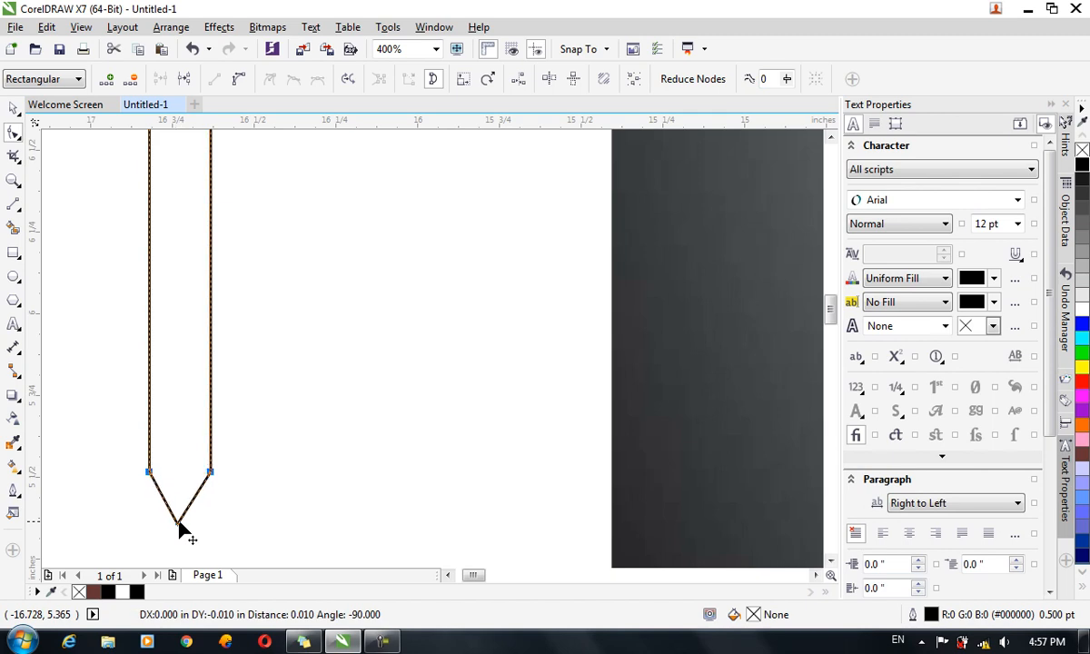
key(Down)
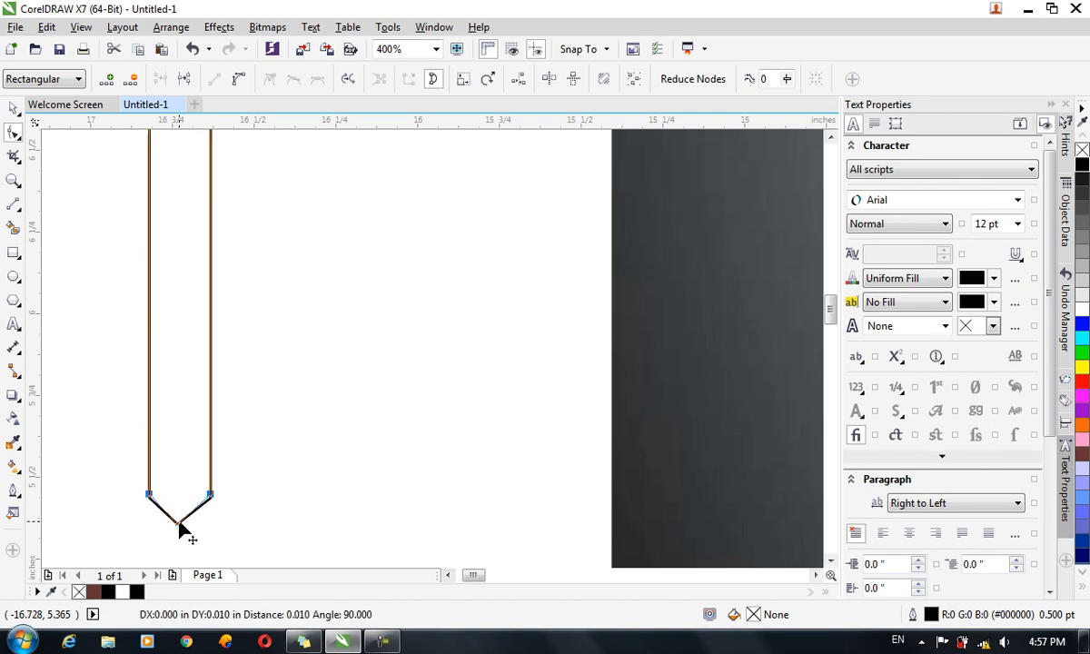
drag(228, 533, 135, 487)
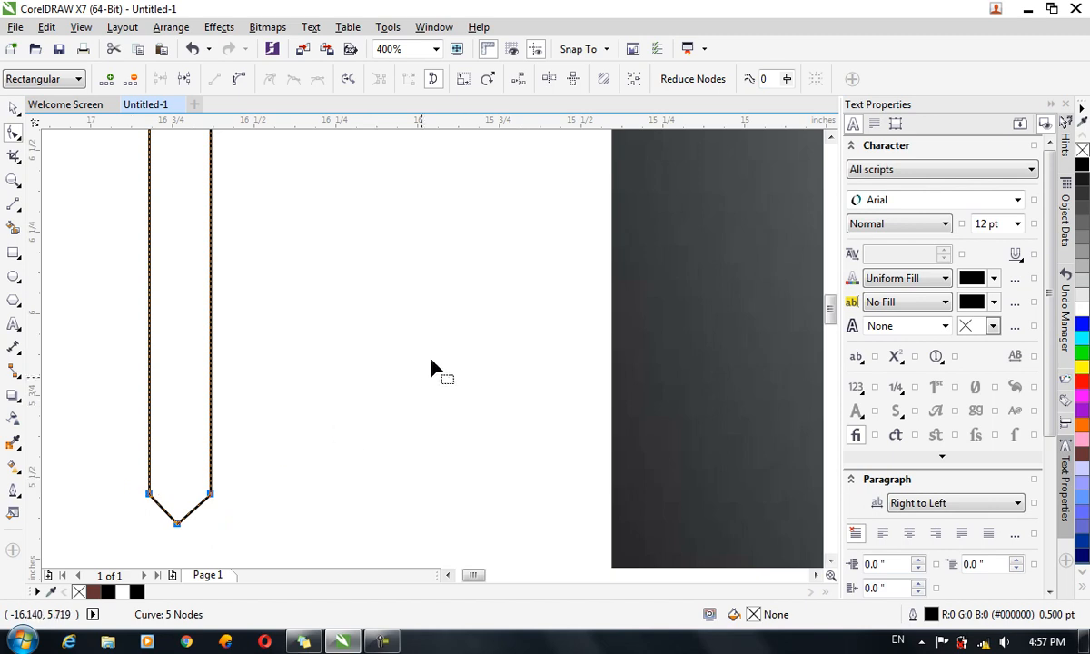
click(519, 80)
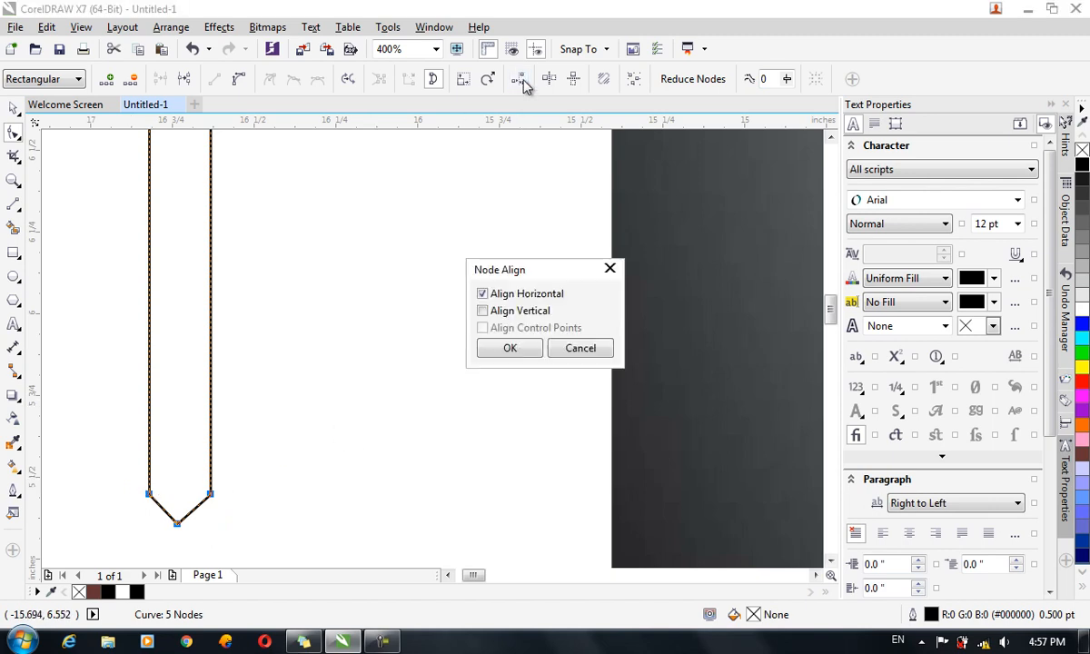
click(580, 354)
- Move the blade's tip node sideways onto the blade's centre line
click(309, 512)
drag(207, 529, 164, 531)
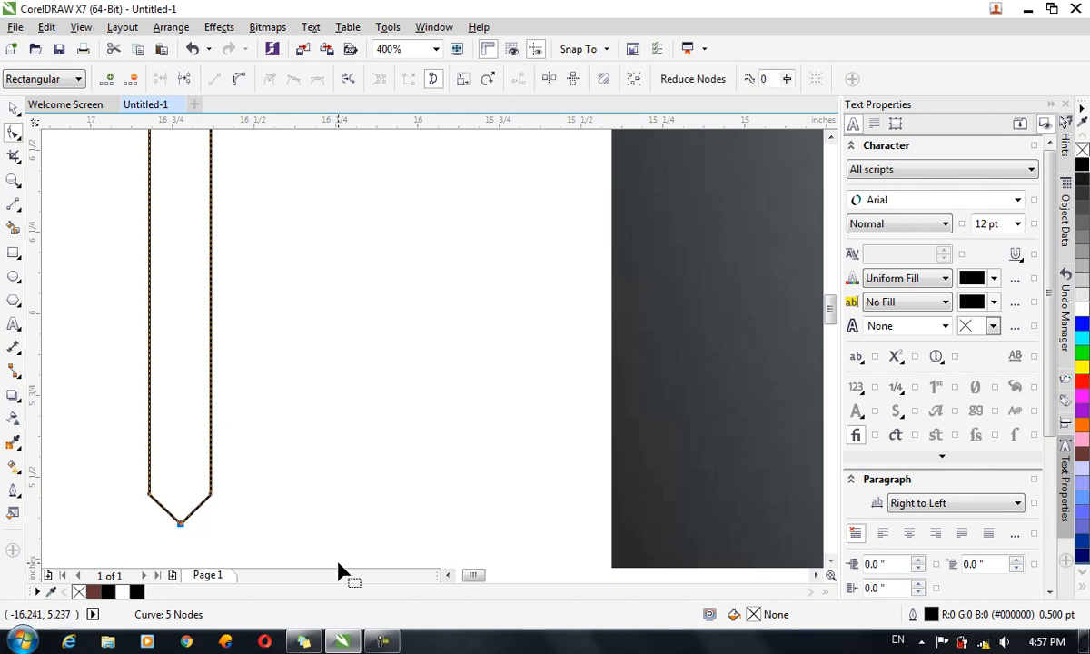
click(288, 499)
- Following the reference swords' tips, raise the blade's two shoulder nodes to make a taper about 0.6 inch long
scroll(287, 499, down, 3)
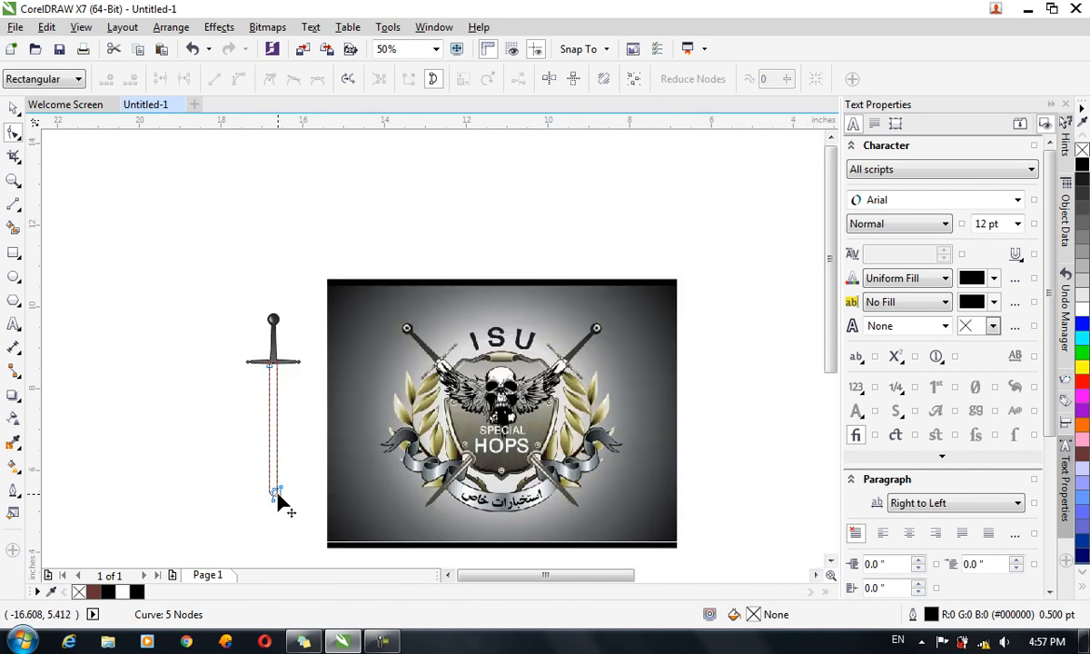
scroll(434, 512, up, 3)
scroll(436, 541, down, 1)
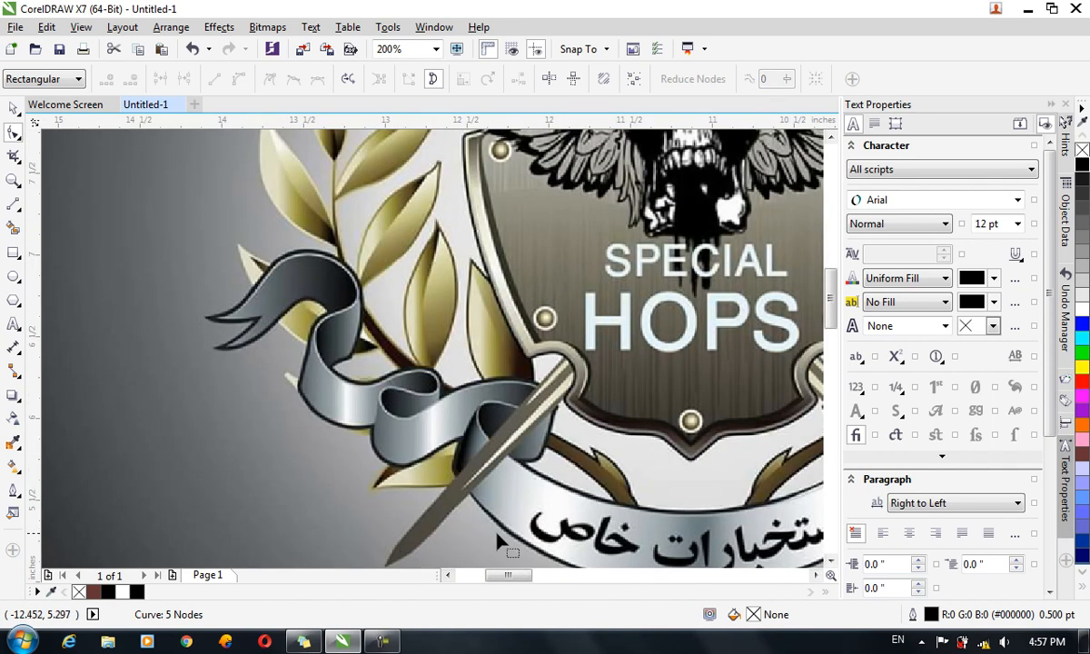
scroll(459, 536, down, 1)
scroll(753, 563, up, 1)
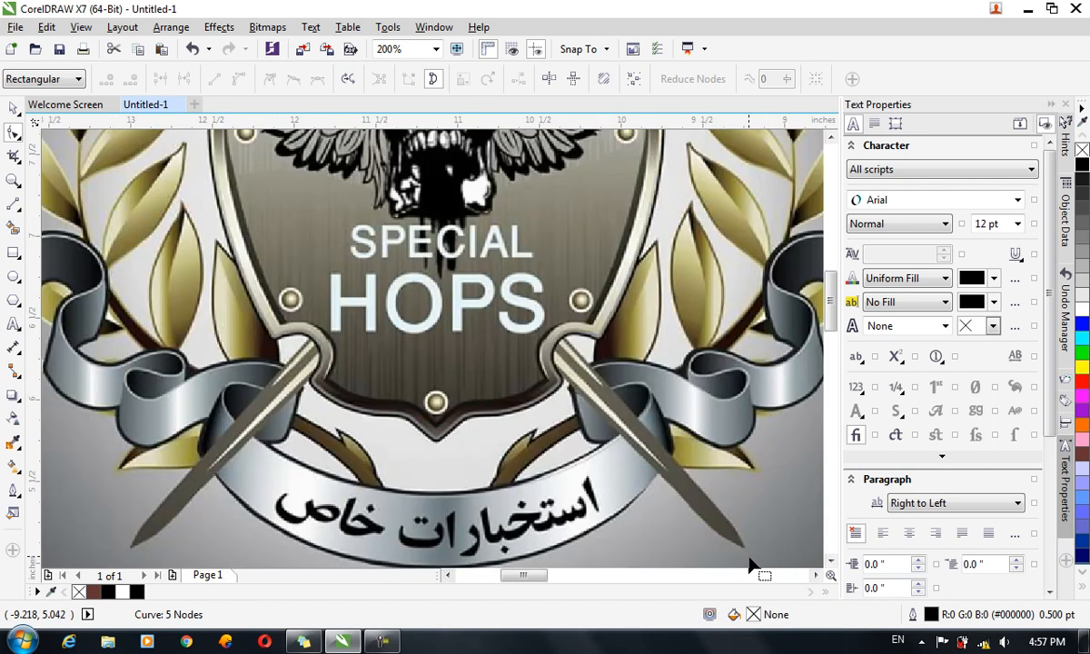
scroll(541, 550, down, 2)
scroll(273, 536, up, 2)
drag(364, 547, 315, 522)
key(Up)
key(Up)
key(Up)
key(Up)
key(Up)
key(Up)
key(Up)
key(Up)
key(Up)
key(Up)
key(Up)
key(Up)
key(Up)
key(Up)
key(Up)
key(Up)
key(Up)
key(Up)
key(Up)
key(Up)
key(Up)
key(Up)
key(Up)
key(Up)
key(Up)
key(Up)
key(Up)
key(Up)
key(Up)
key(Up)
key(Up)
key(Up)
key(Up)
key(Up)
key(Up)
key(Up)
key(Up)
key(Up)
key(Up)
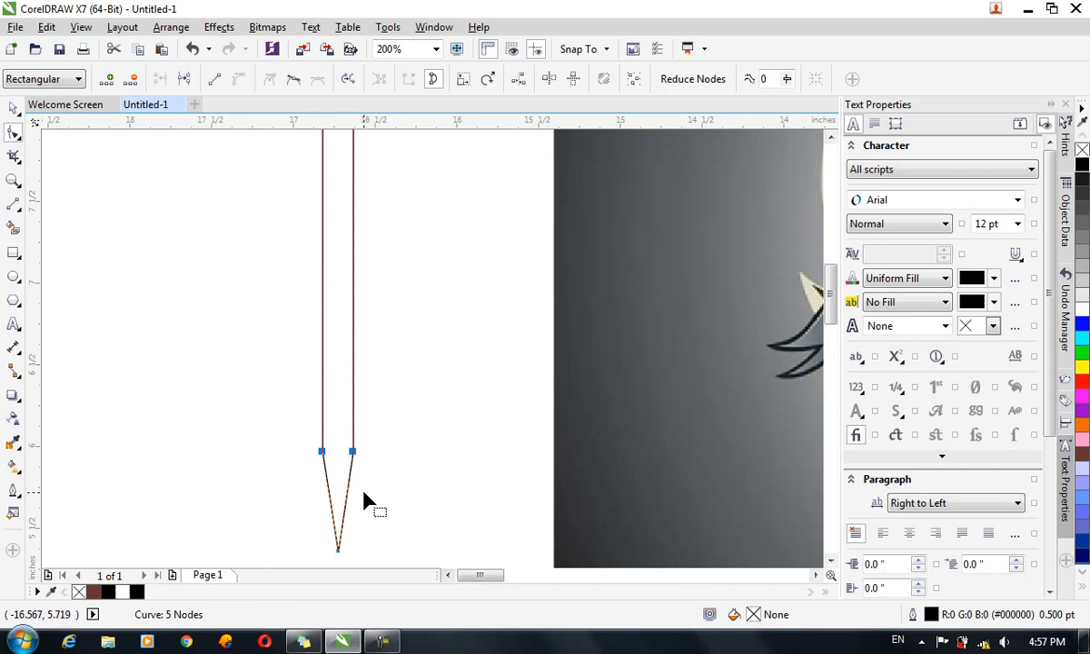
- Turn on horizontal node reflection and pull the blade's two shoulder nodes symmetrically inward, narrowing it to about 0.15 inch there
scroll(363, 494, up, 1)
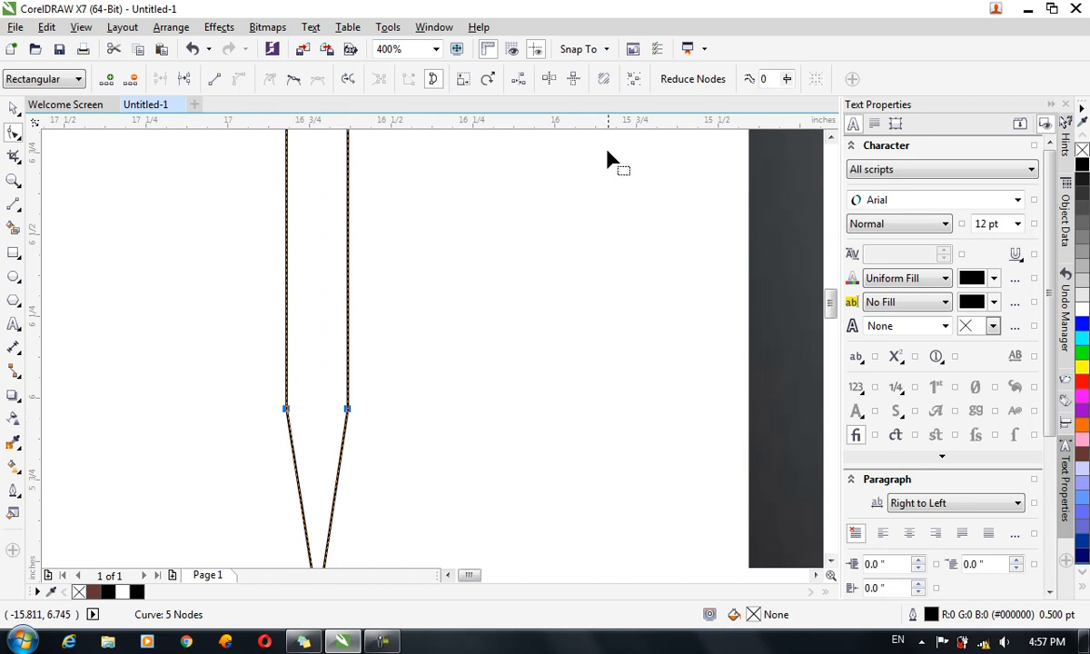
drag(350, 413, 346, 416)
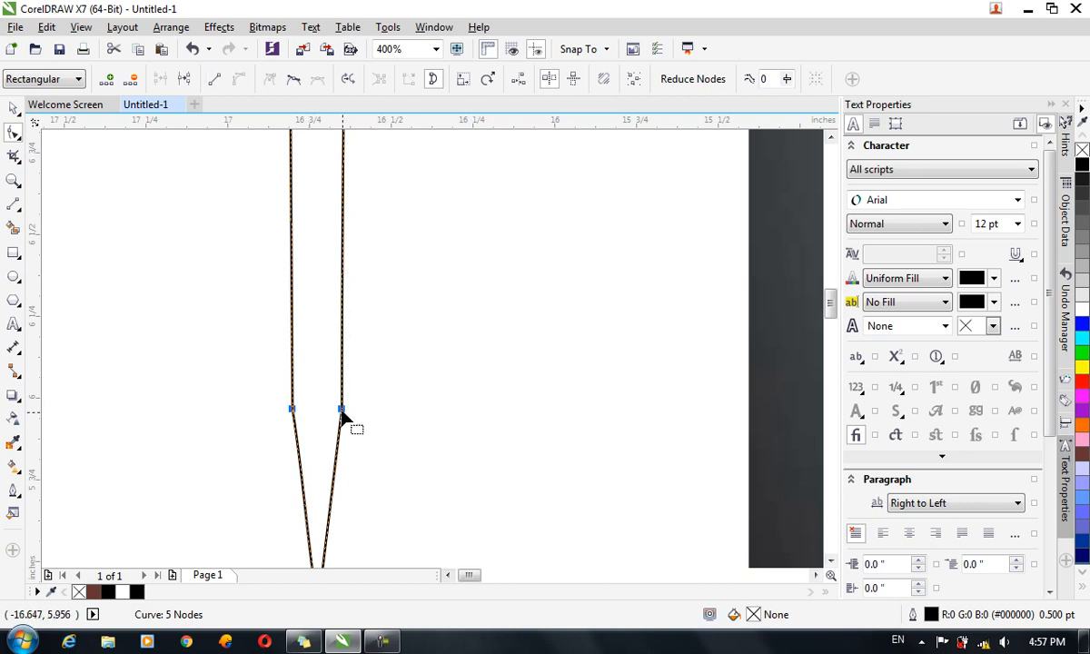
drag(340, 413, 347, 414)
scroll(348, 309, down, 1)
scroll(348, 291, down, 1)
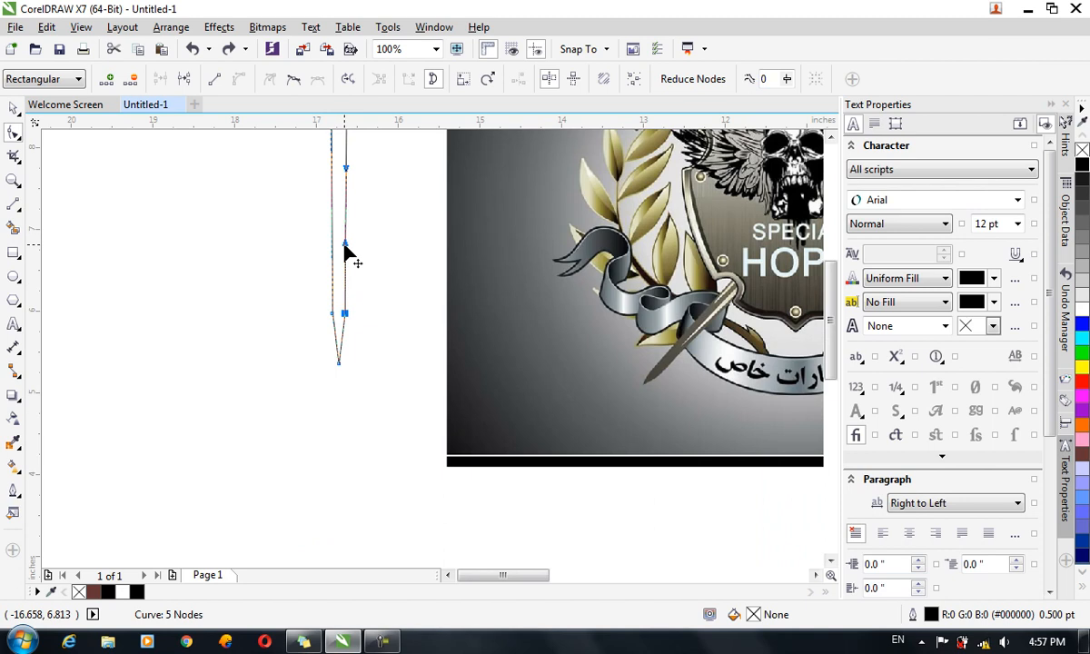
- Pull the blade's tip node downward to lengthen the pointed taper to about 0.9 inch
scroll(350, 338, up, 1)
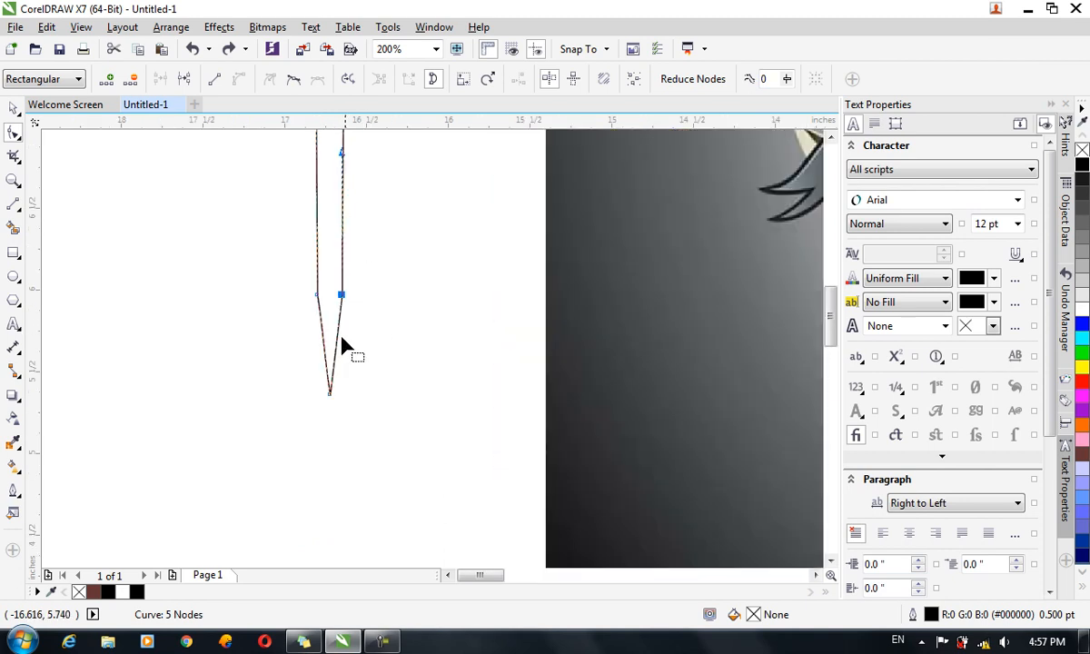
drag(331, 404, 332, 444)
drag(340, 352, 337, 362)
drag(359, 476, 309, 262)
click(382, 342)
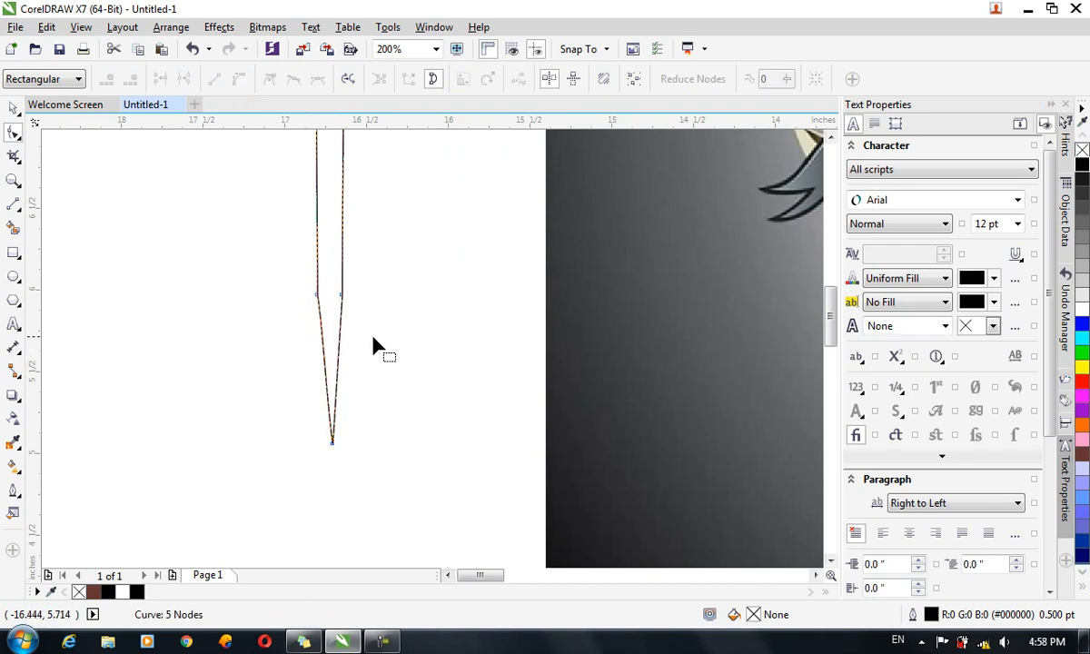
- Bow the blade's two taper edges slightly outward so they curve smoothly from the shoulder nodes to the tip
drag(338, 355, 298, 378)
scroll(343, 365, up, 2)
scroll(388, 334, down, 2)
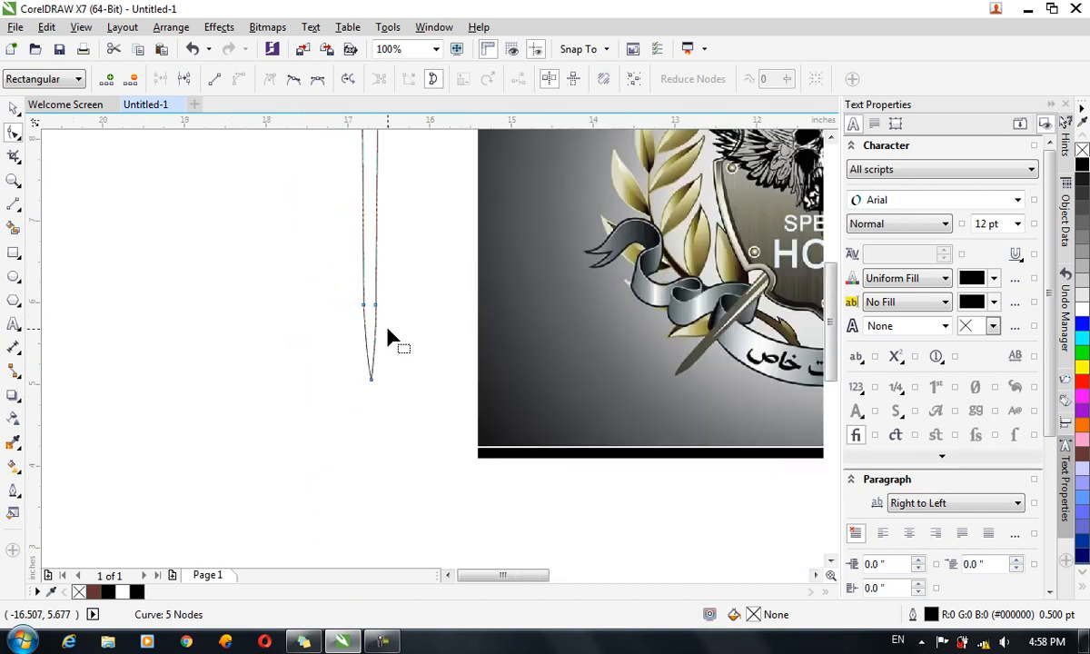
scroll(411, 342, down, 1)
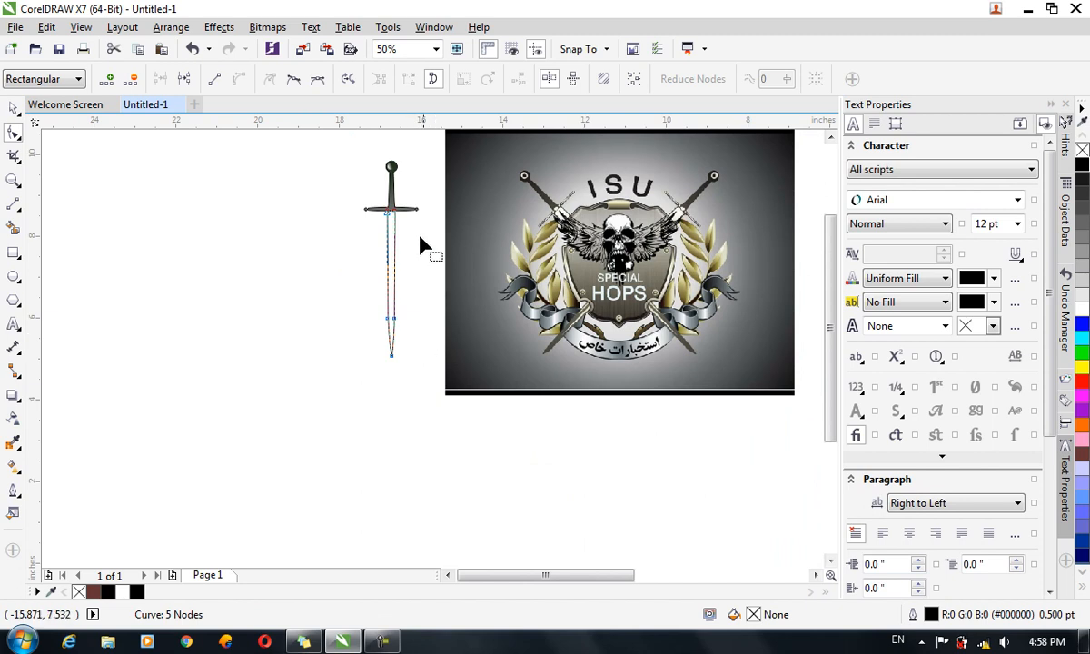
scroll(416, 224, up, 1)
click(13, 107)
click(429, 357)
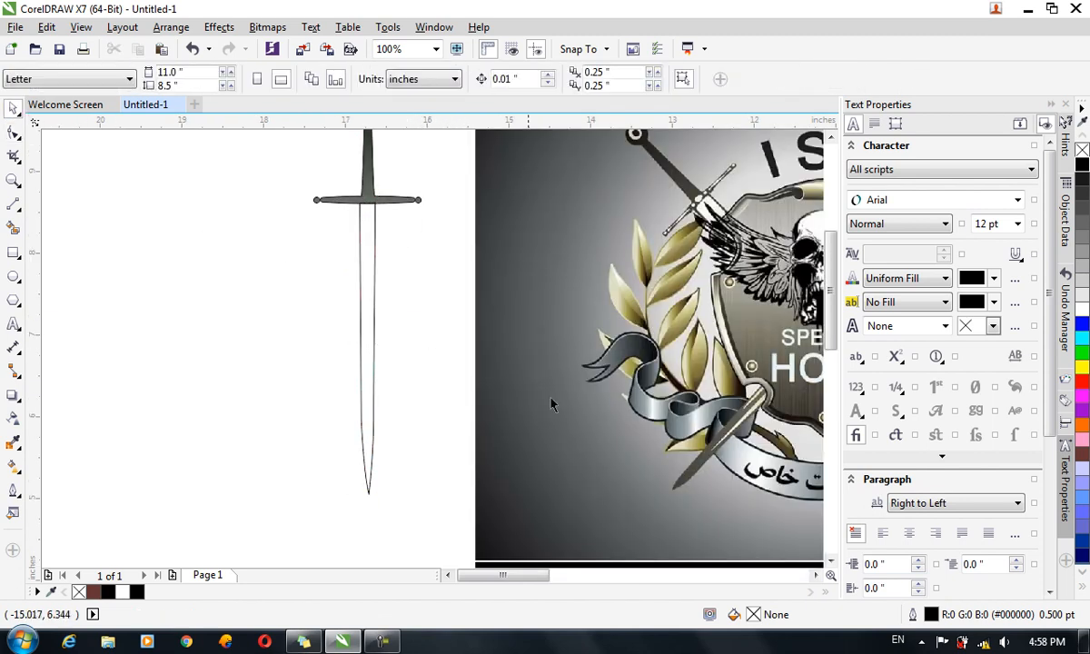
- Matching the reference swords' dark blades, fill the blade shape with solid gray #666666
scroll(708, 439, down, 1)
scroll(693, 408, up, 1)
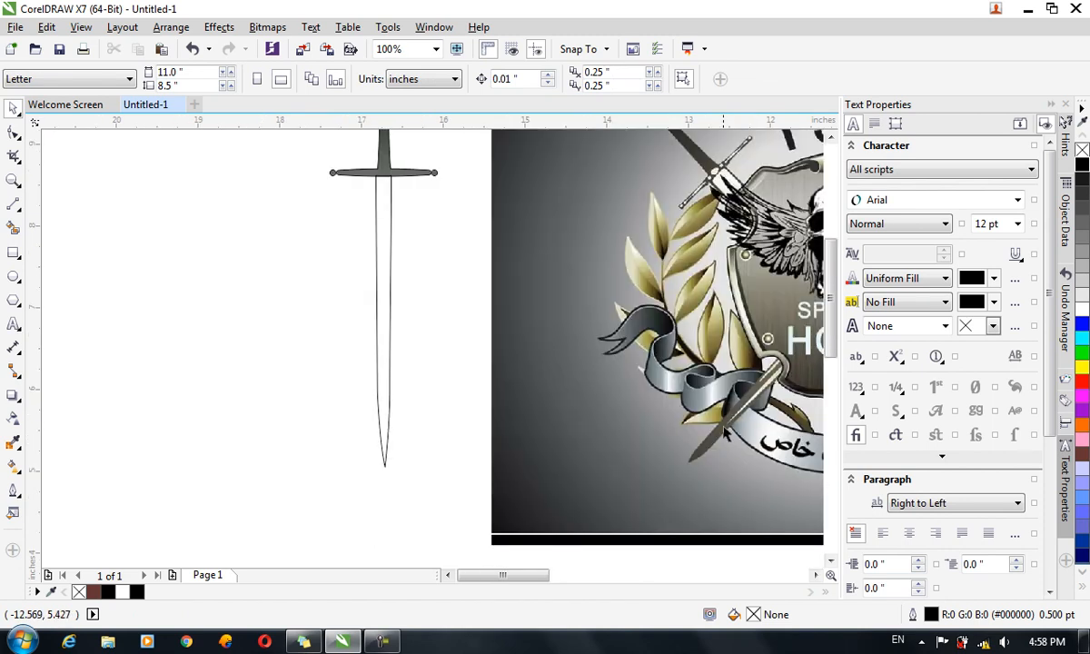
mouse_move(499, 577)
mouse_down()
mouse_move(536, 582)
mouse_move(526, 586)
mouse_move(497, 477)
mouse_move(489, 580)
mouse_move(460, 586)
mouse_up()
scroll(111, 352, up, 3)
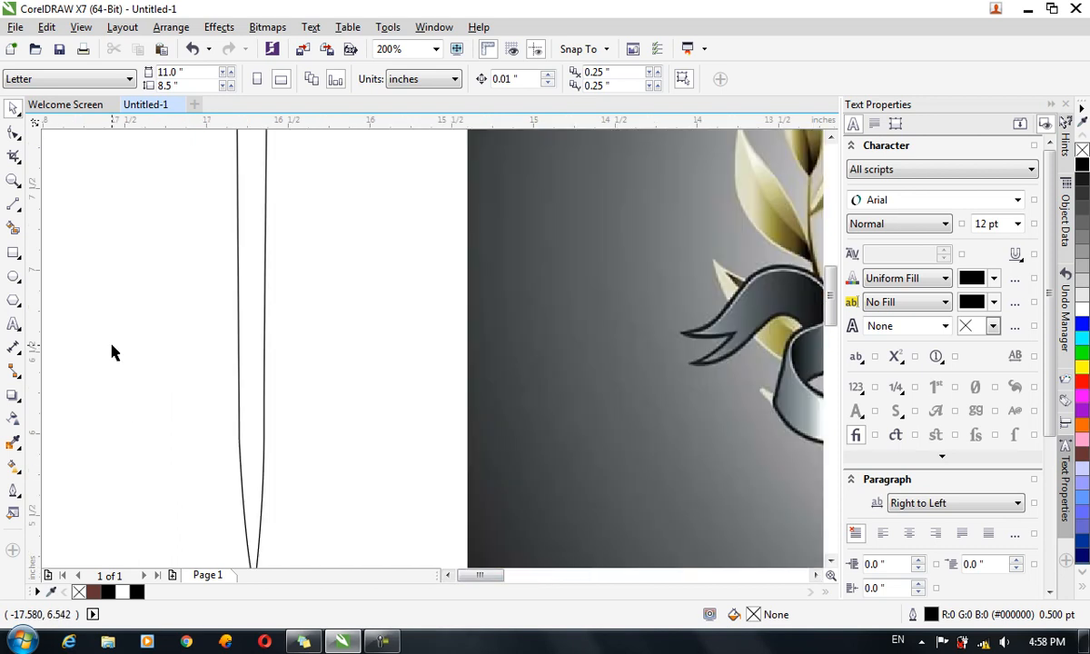
scroll(131, 370, down, 3)
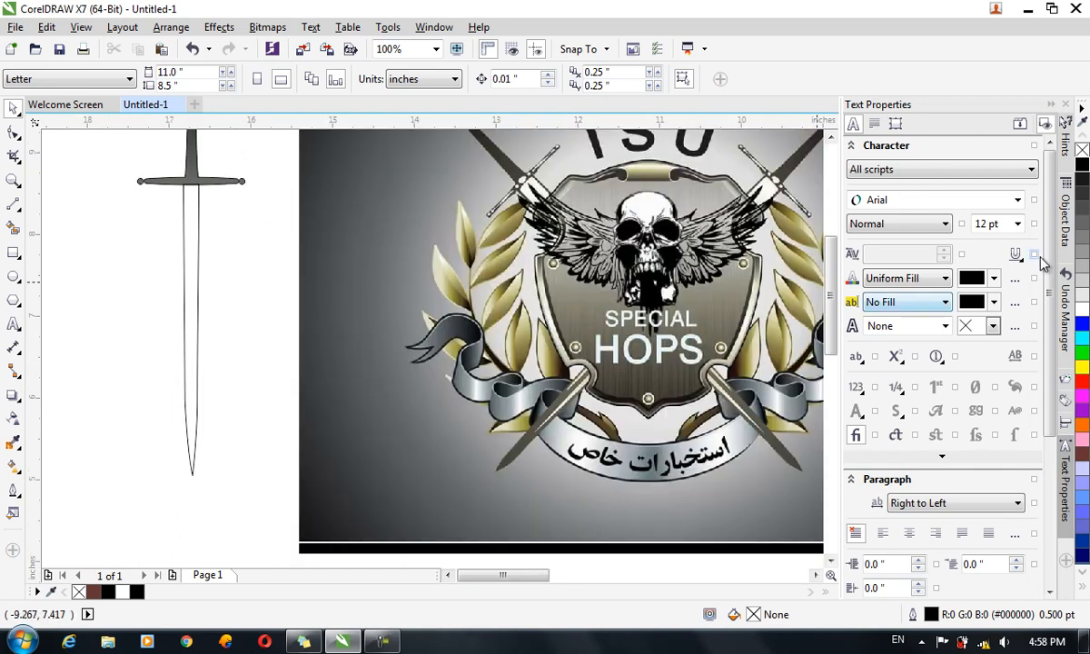
click(1081, 245)
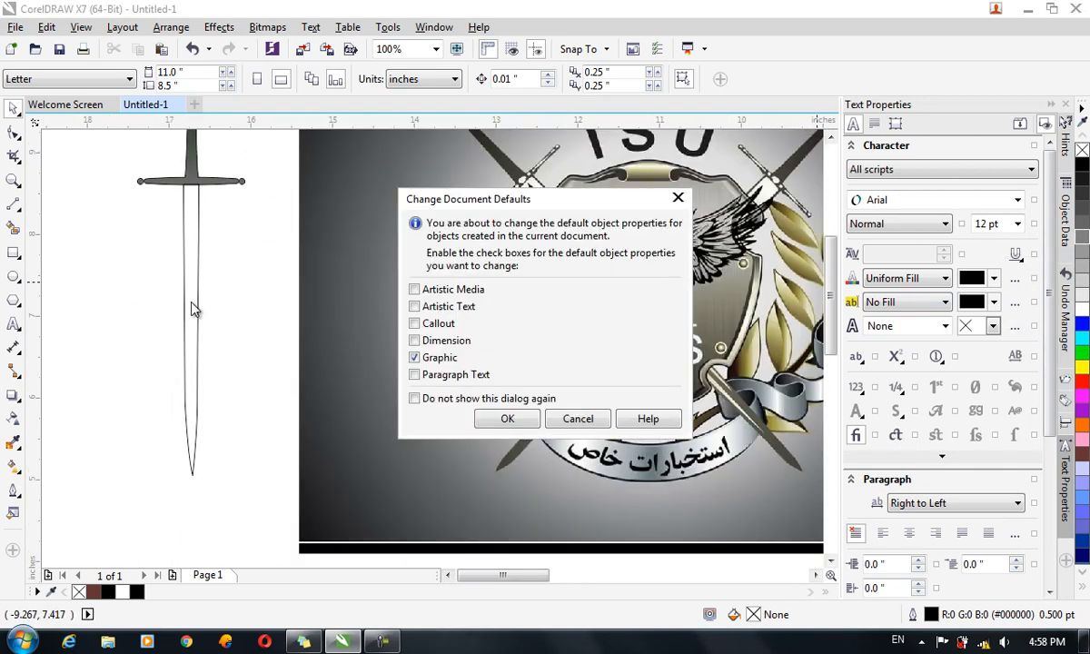
click(577, 420)
click(186, 348)
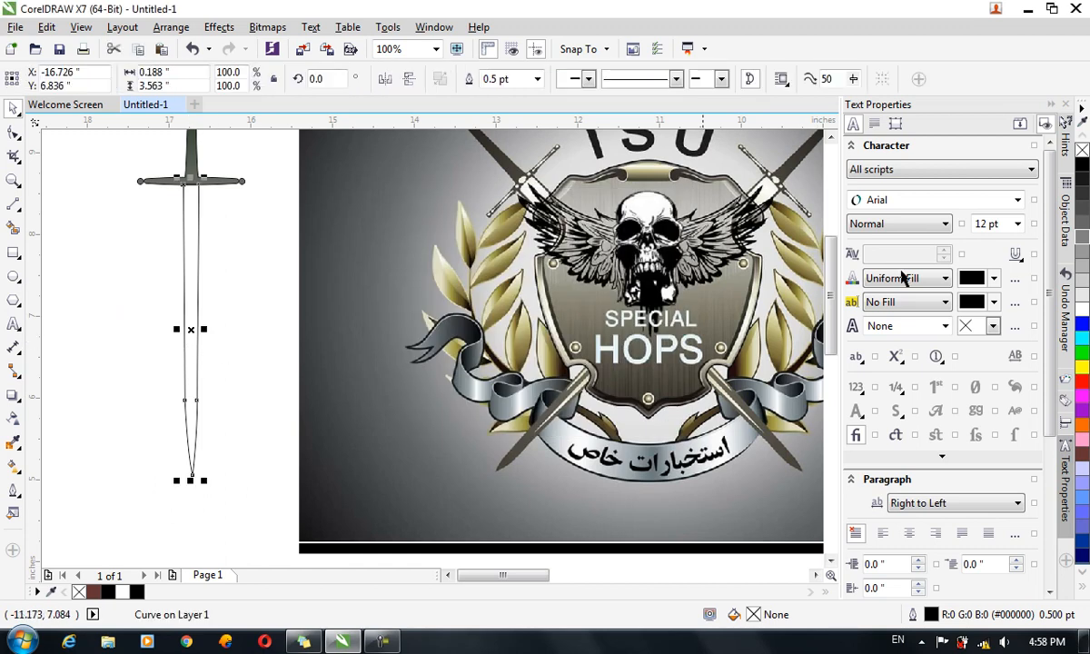
click(1080, 237)
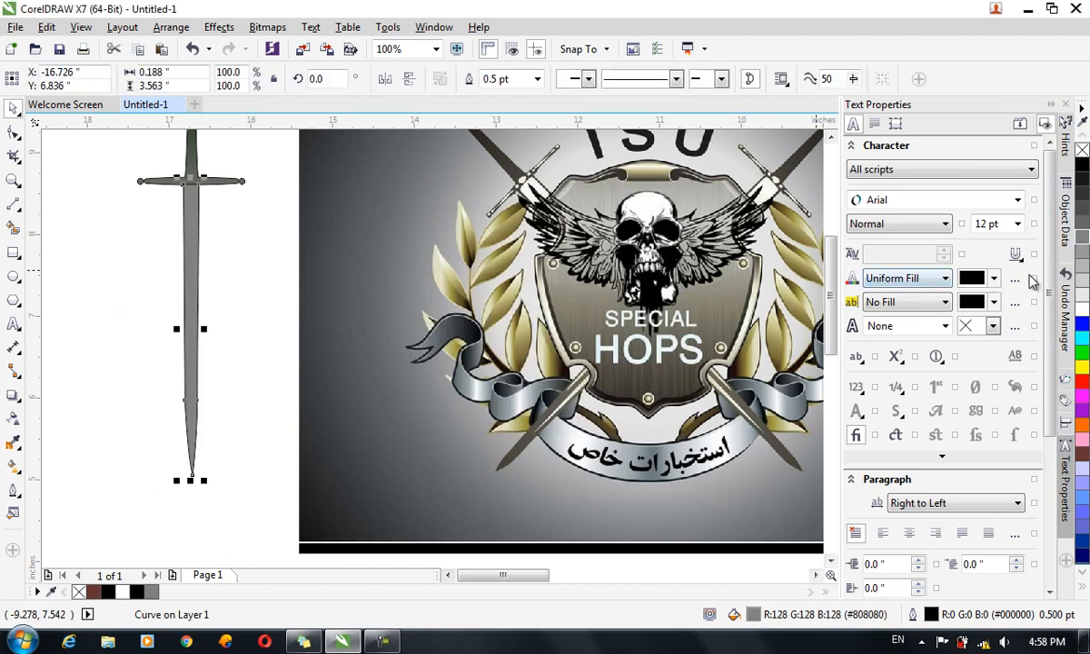
click(1082, 210)
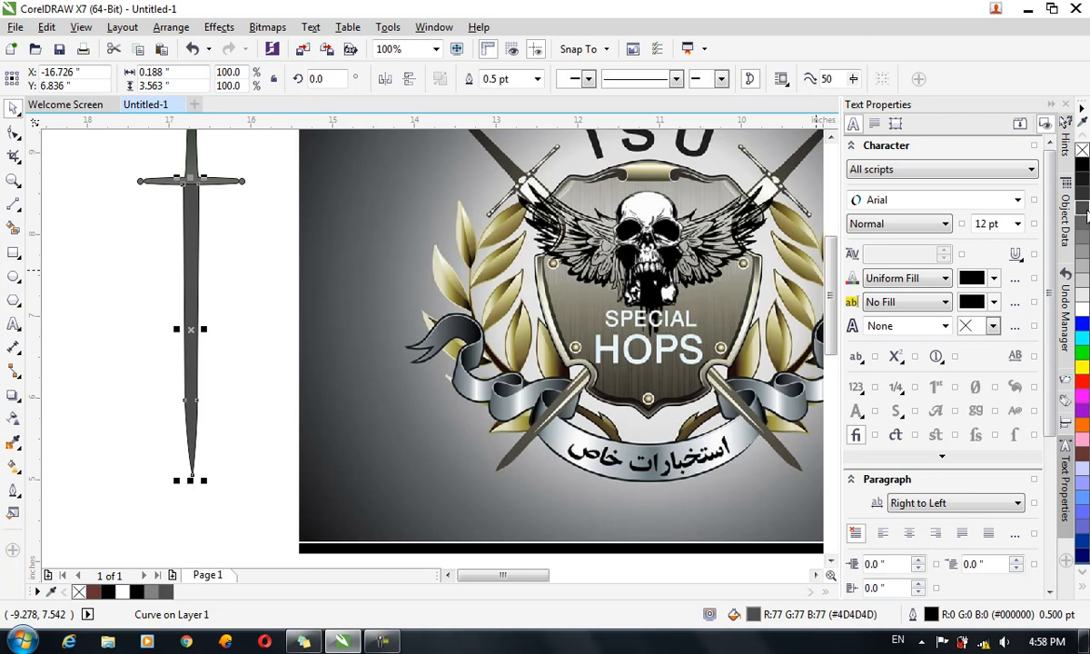
click(1086, 226)
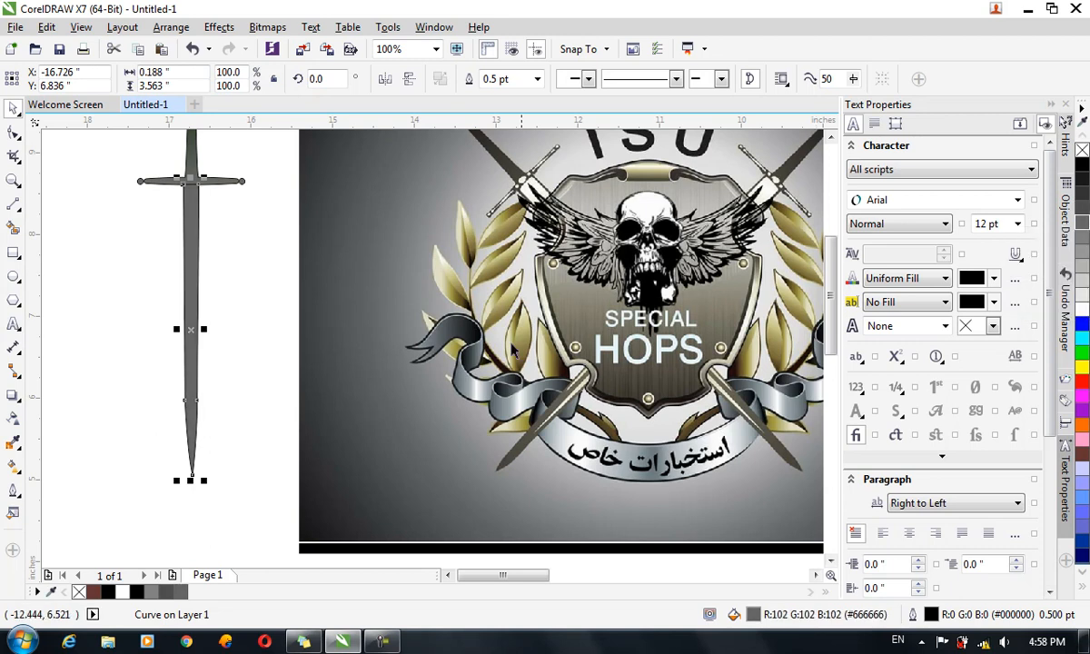
- Remove the outline from the gray blade
click(537, 79)
click(487, 96)
click(275, 300)
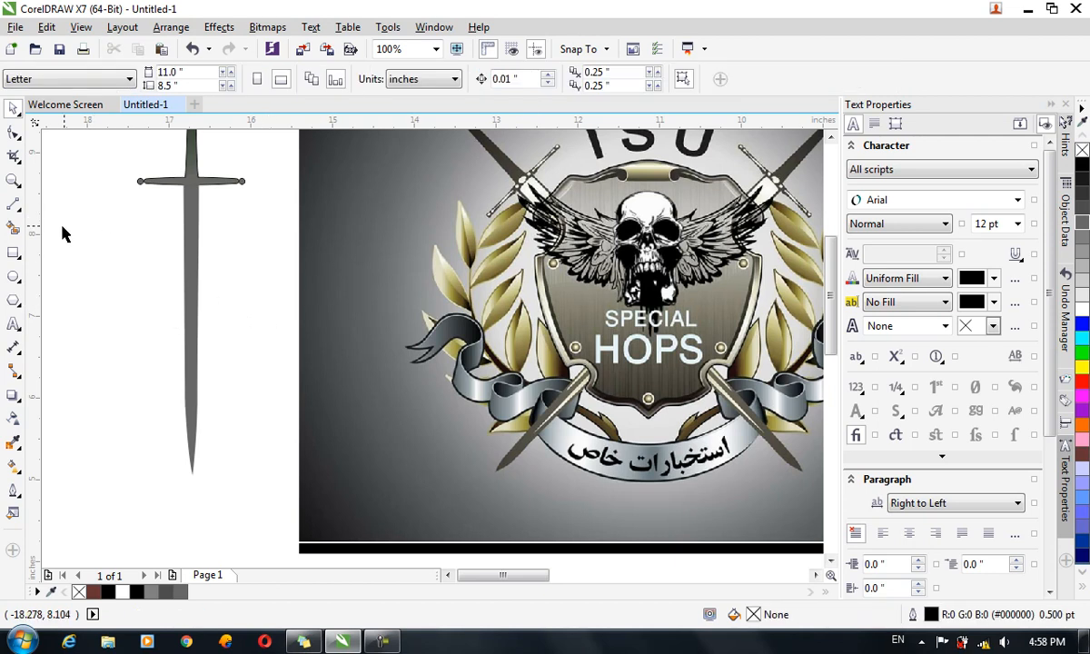
- Draw a rectangle about 0.16 by 2.7 inches over the blade from the crossguard to the taper and convert it to curves
click(14, 253)
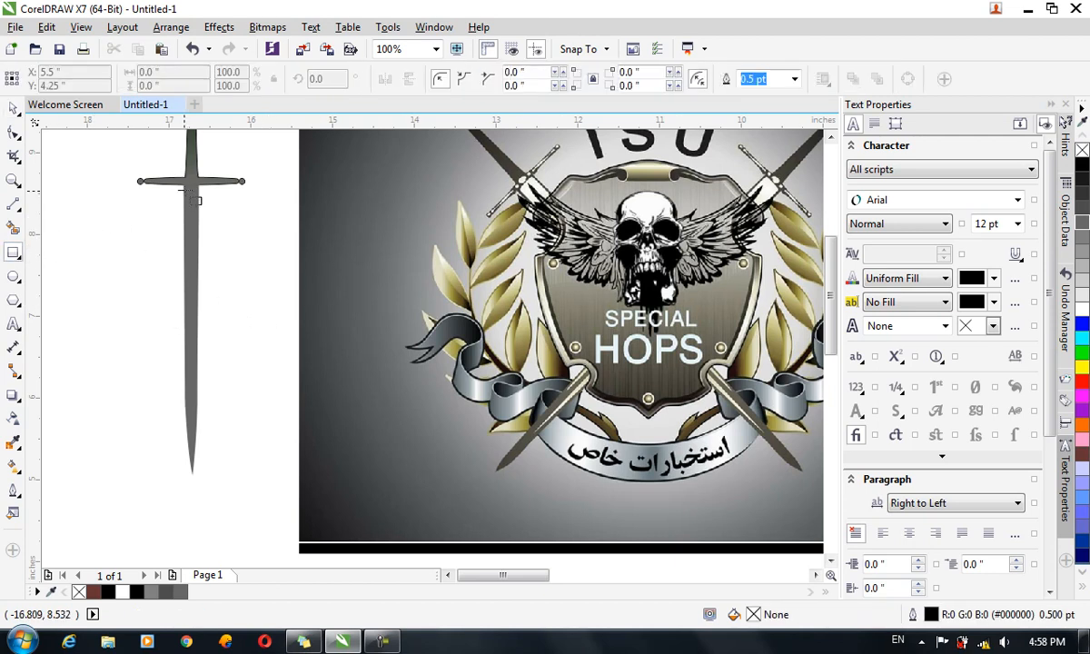
drag(185, 186, 195, 406)
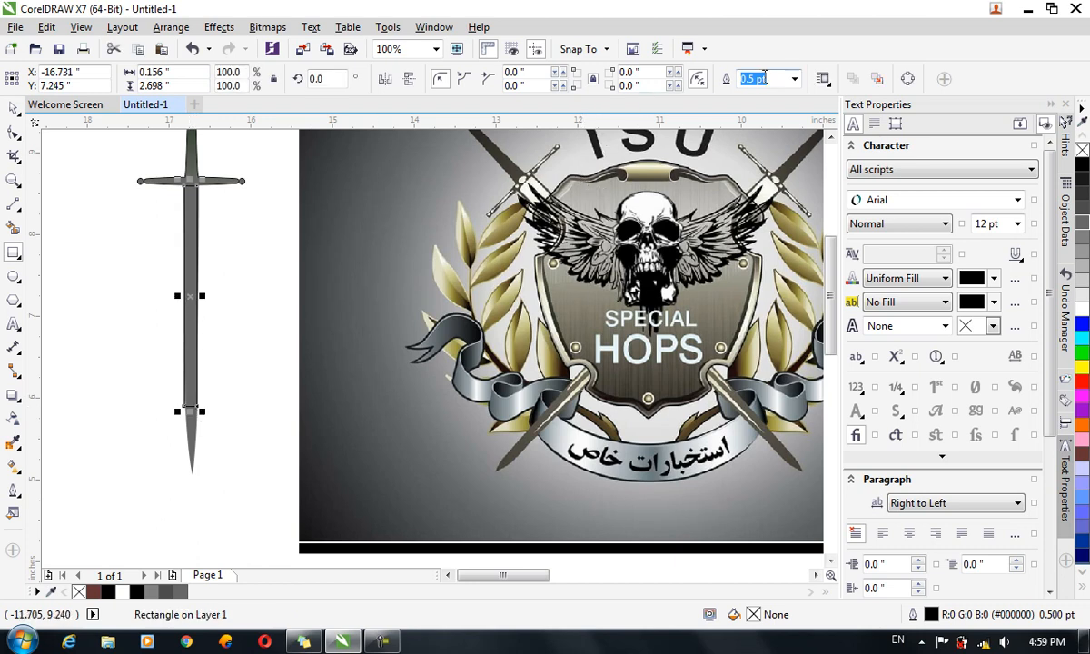
scroll(125, 263, up, 2)
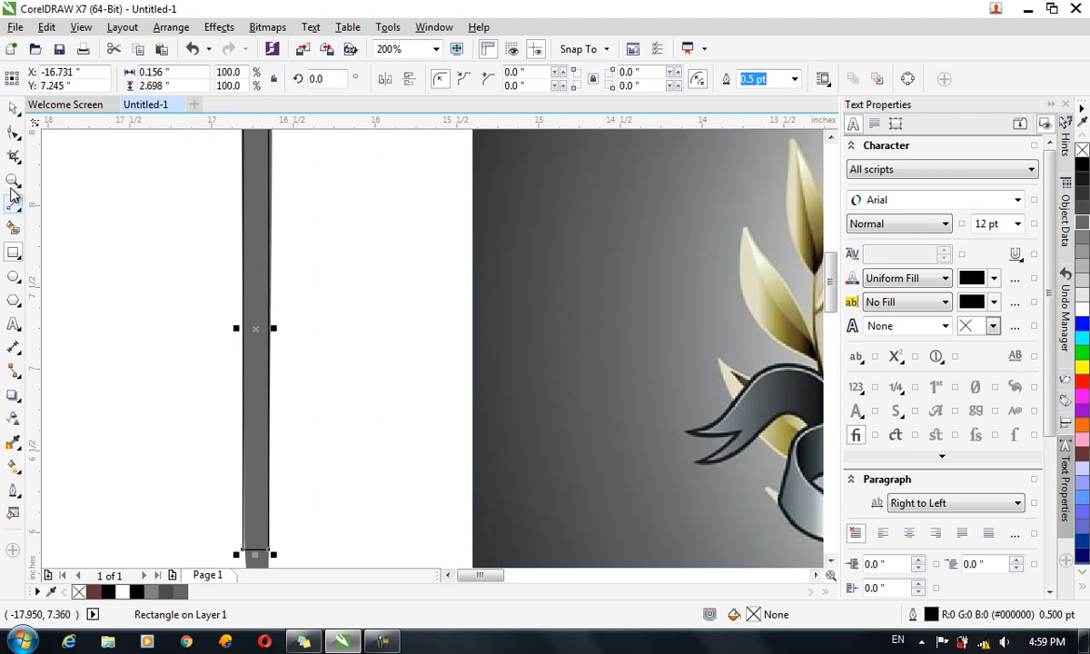
key(ctrl+q)
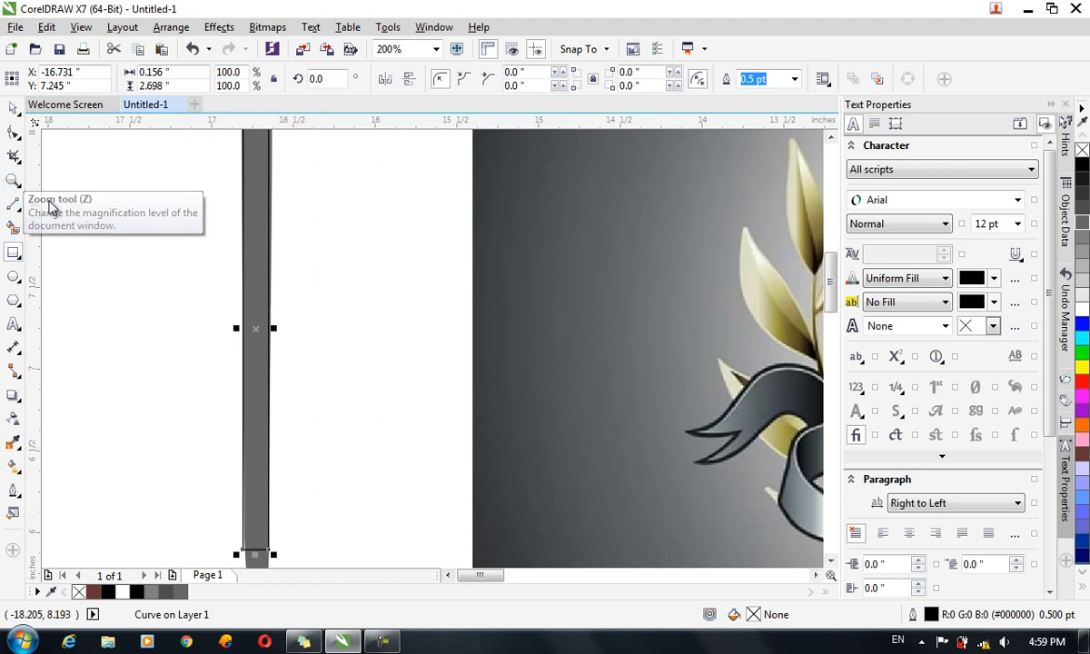
- Nudge the rectangle's lower-left node inward and pull the middle of its bottom edge up about 1.3 inches into a narrow notch
click(14, 135)
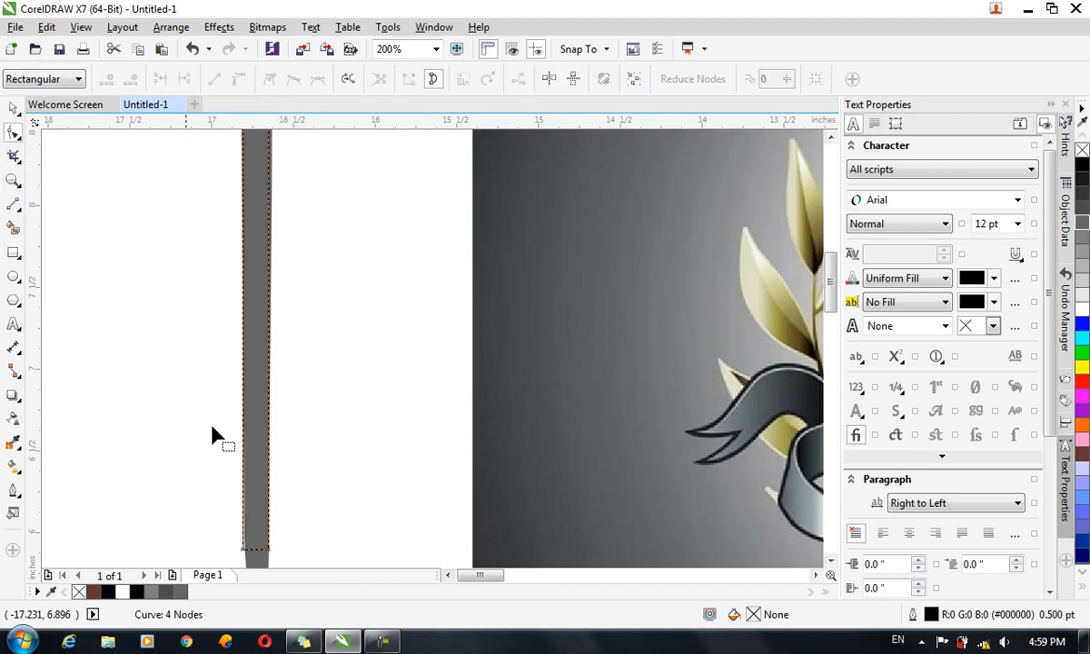
click(243, 550)
key(Right)
key(Right)
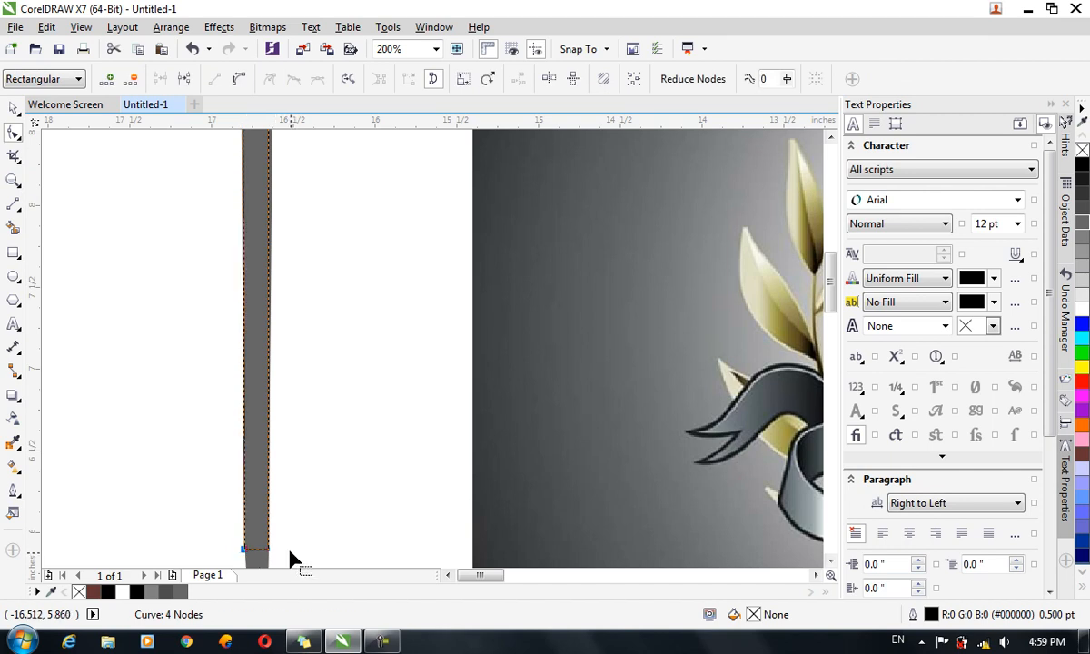
drag(263, 557, 257, 338)
- Move the notched shape's lower-right node about 0.05 inch inward and about 0.15 inch upward, forming a thin, shorter spike
click(268, 550)
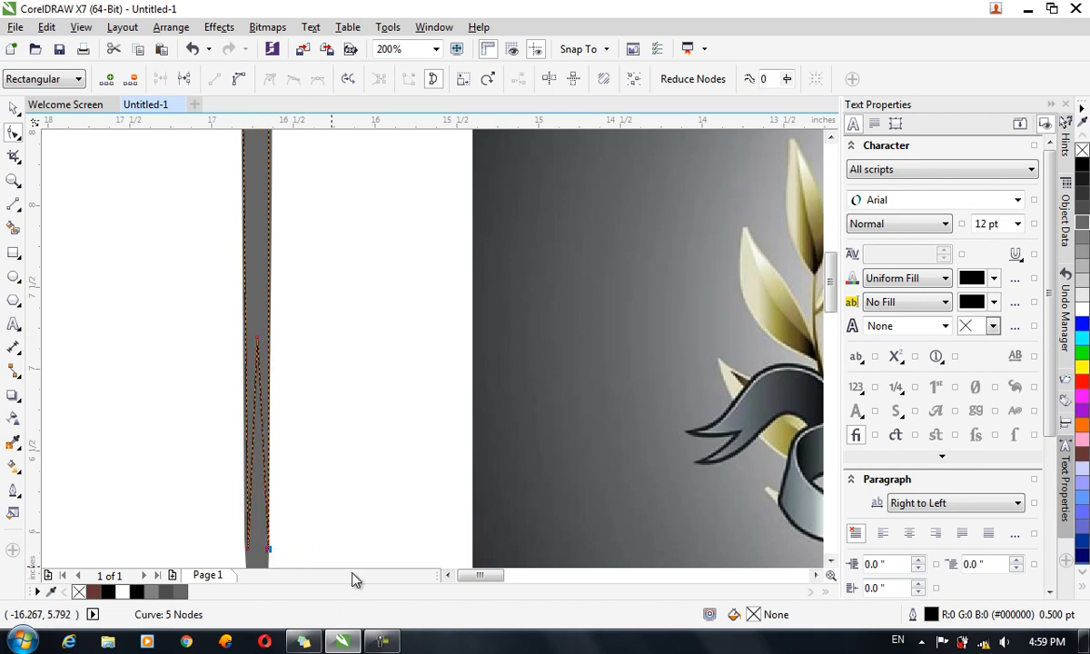
key(Left)
key(Left)
key(Left)
key(Left)
key(Up)
key(Up)
key(Up)
key(Up)
key(Up)
key(Up)
key(Up)
key(Up)
key(Up)
key(Up)
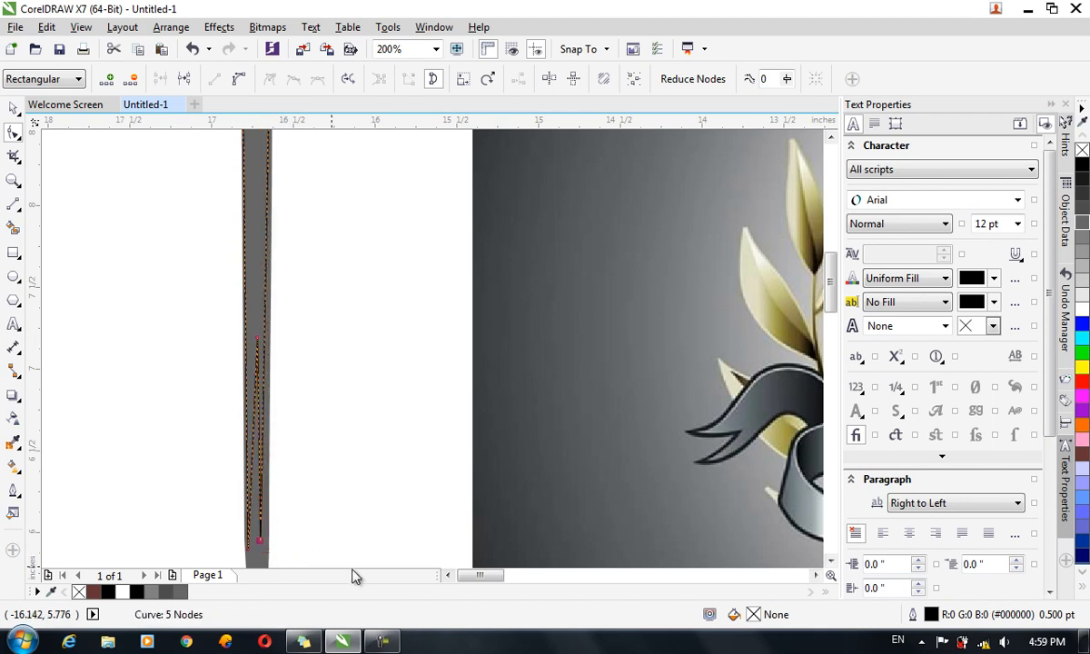
key(Up)
key(Up)
key(Up)
key(Up)
- Nudge the notched shape's lower-left node further inward to narrow its longer spike
drag(237, 525, 252, 555)
key(Right)
key(Right)
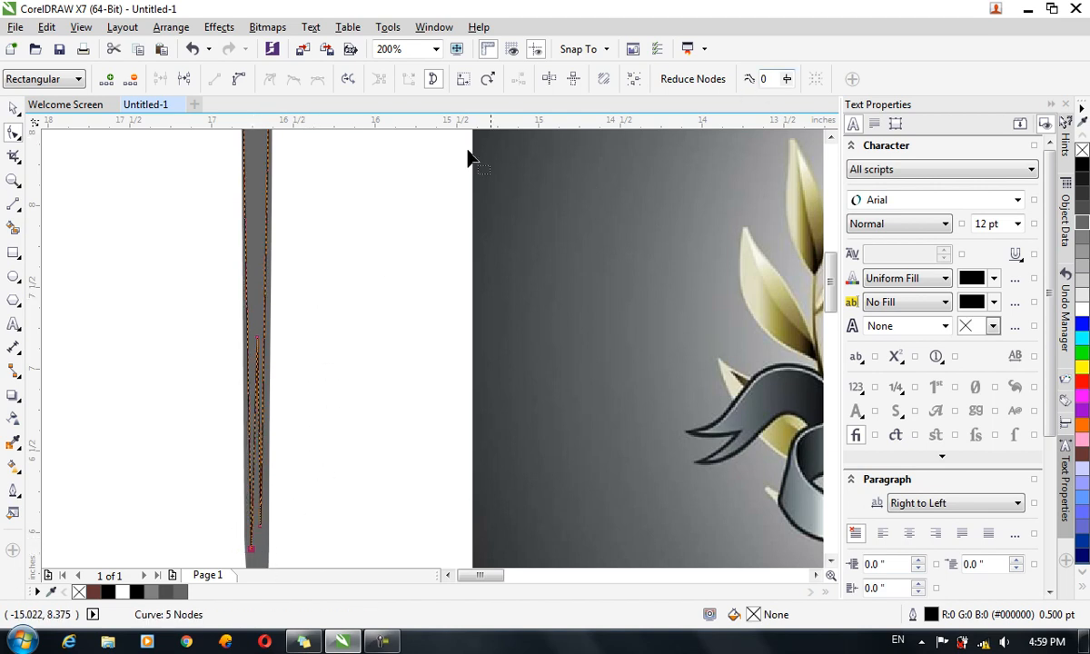
click(14, 107)
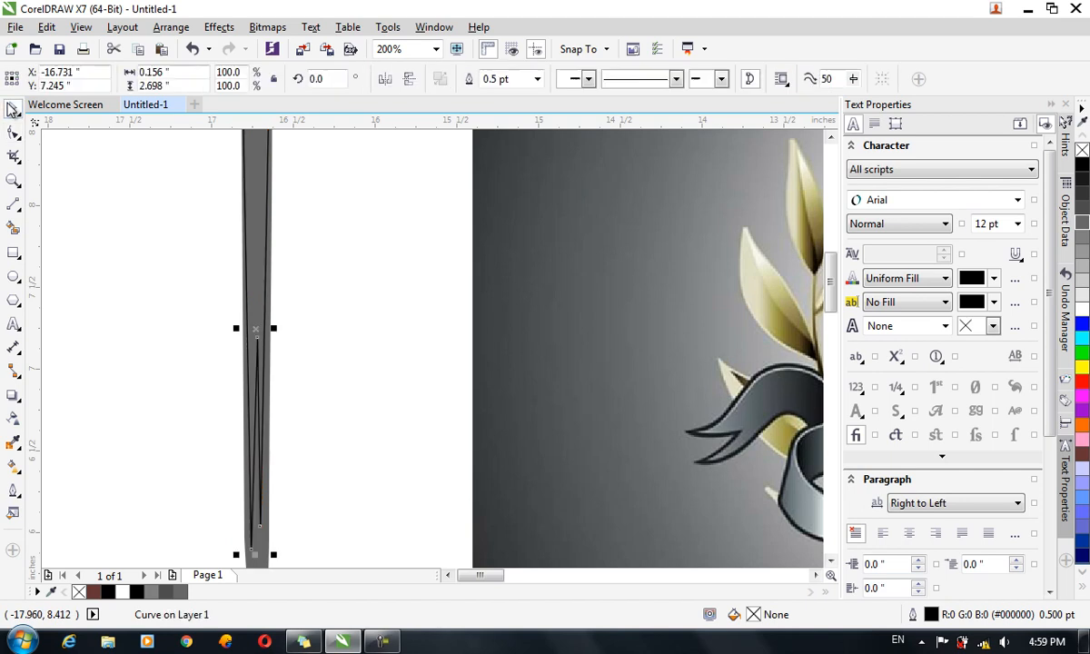
- Fill the notched highlight shape on the blade with white and remove its outline
click(537, 79)
click(526, 96)
click(1082, 311)
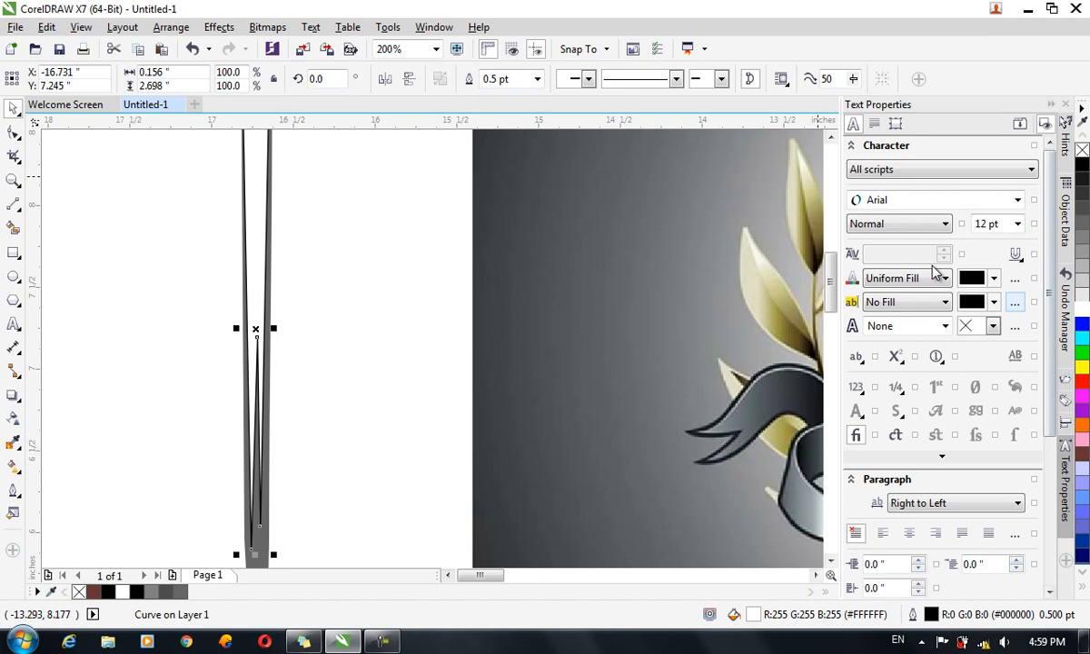
click(537, 79)
click(526, 97)
scroll(445, 207, down, 1)
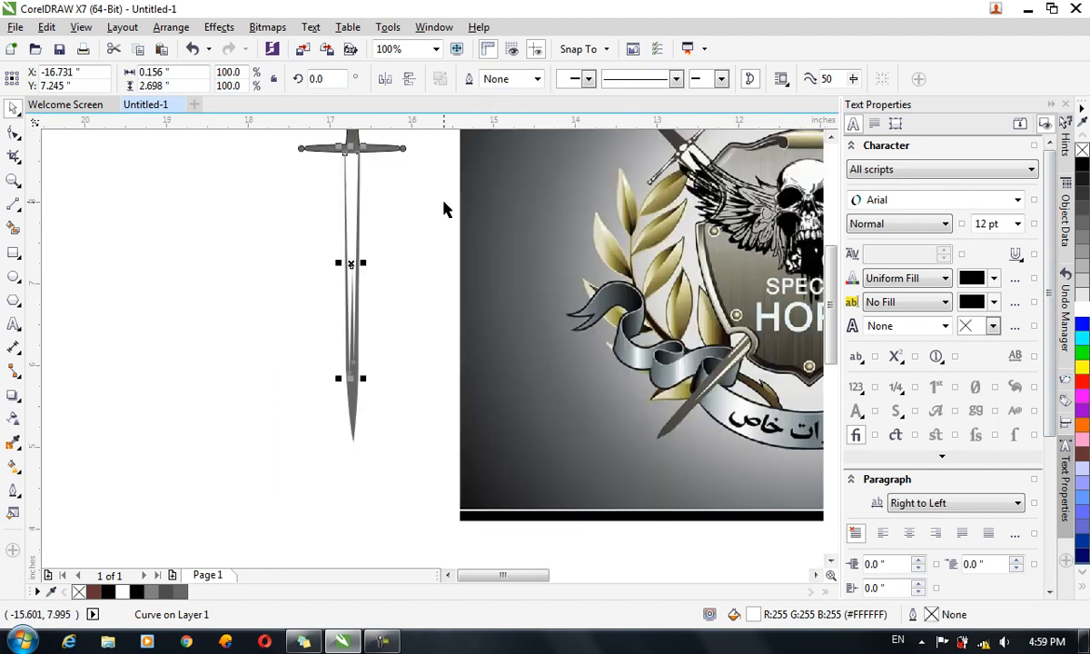
click(398, 283)
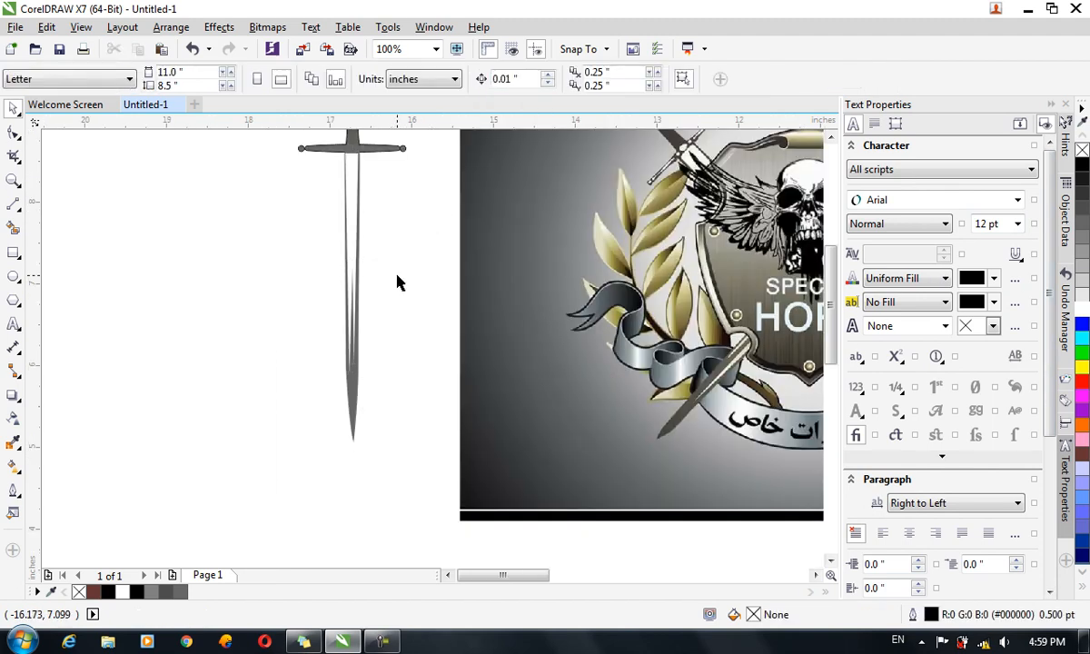
- Select all four parts of the sword and group them
scroll(397, 283, down, 1)
drag(319, 157, 410, 365)
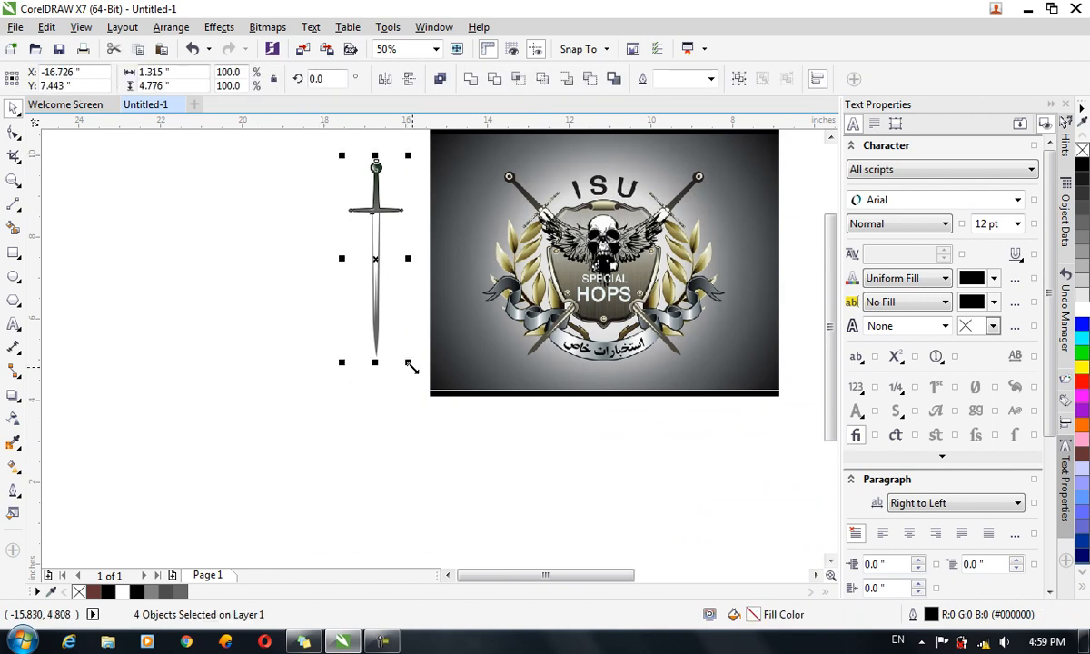
key(ctrl+g)
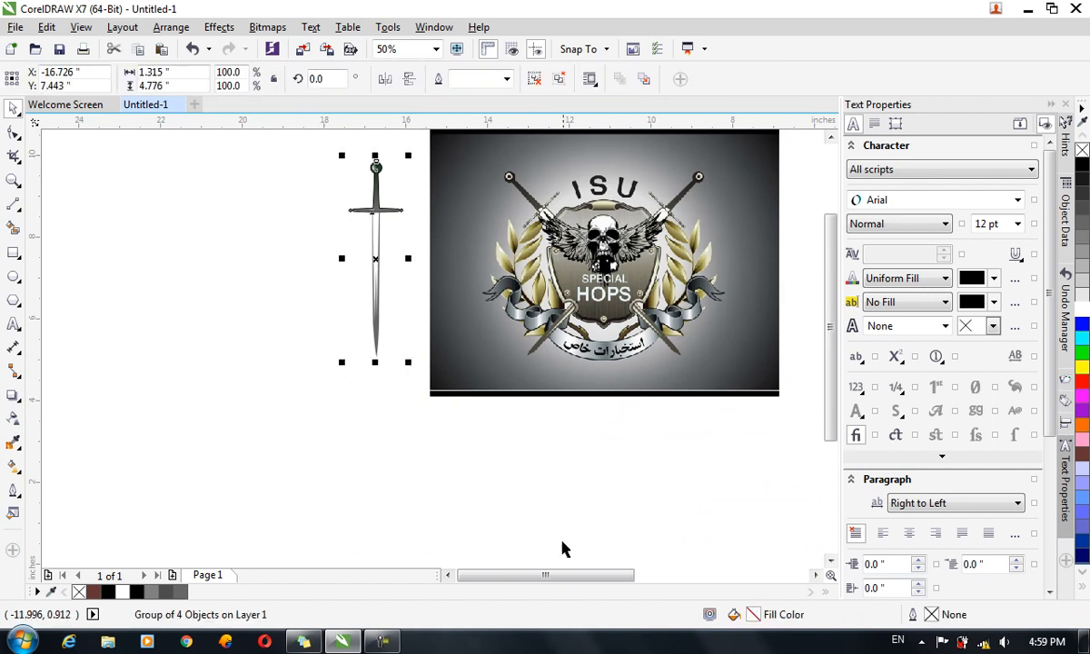
- Move the grouped sword onto the page, centred between the two laurel branches above the ribbon
drag(555, 576, 573, 576)
scroll(227, 236, up, 1)
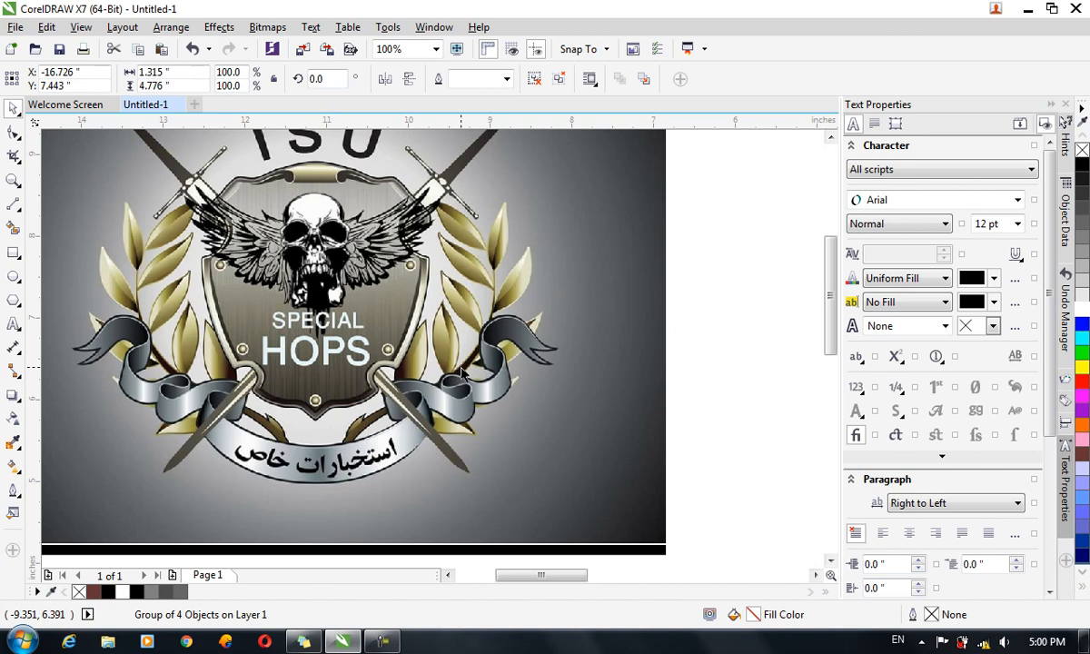
scroll(313, 305, down, 2)
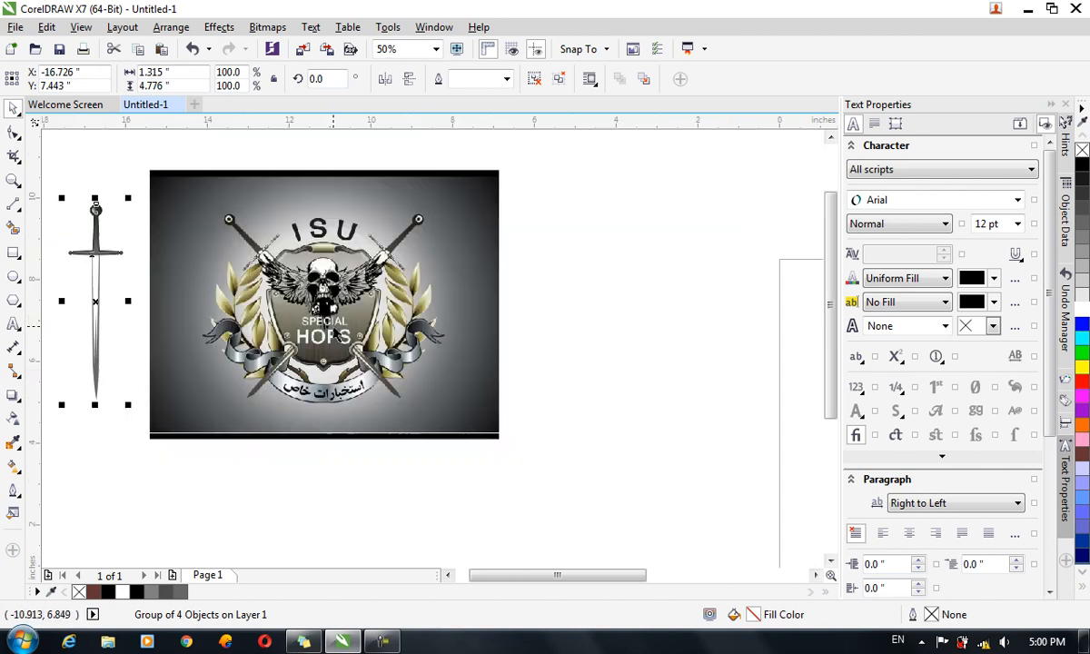
drag(214, 289, 658, 343)
click(658, 343)
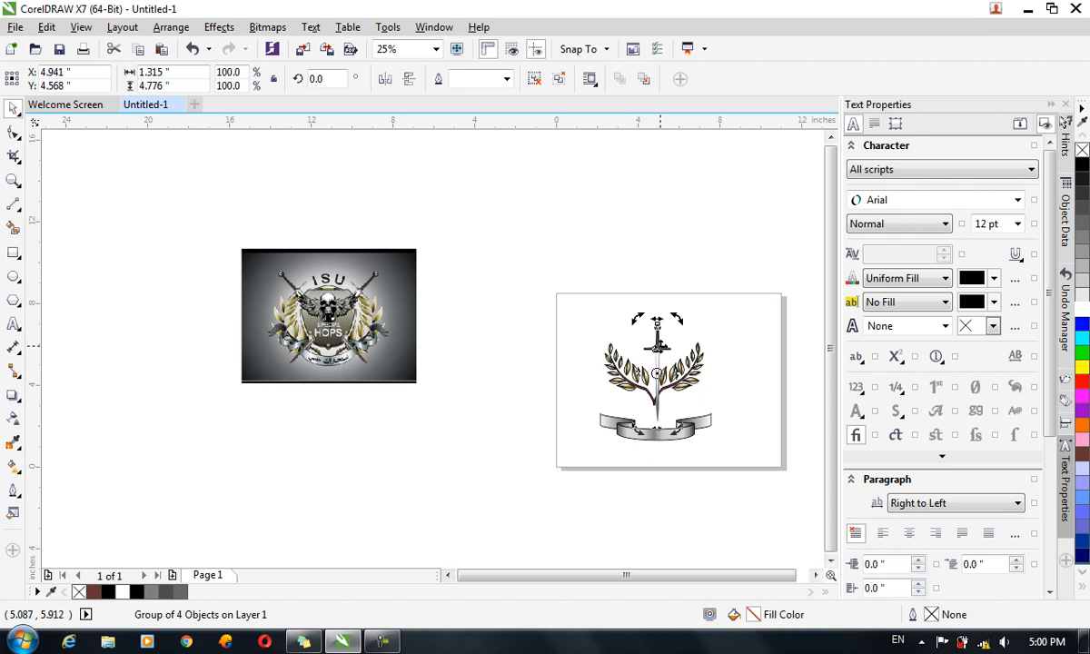
scroll(658, 344, up, 1)
scroll(661, 349, up, 2)
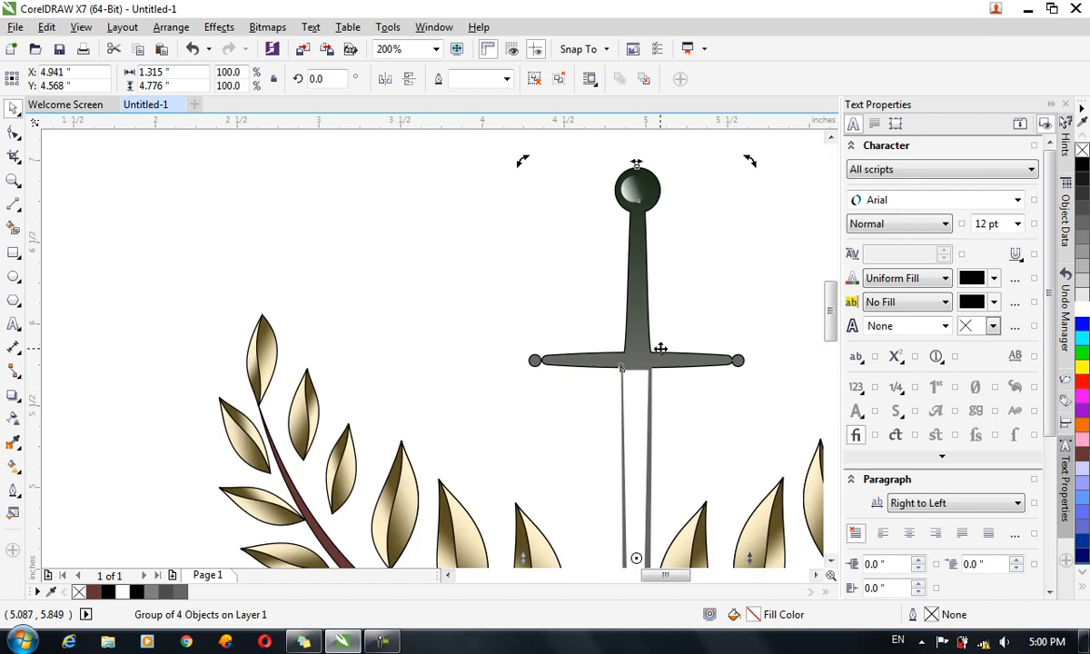
scroll(660, 350, down, 2)
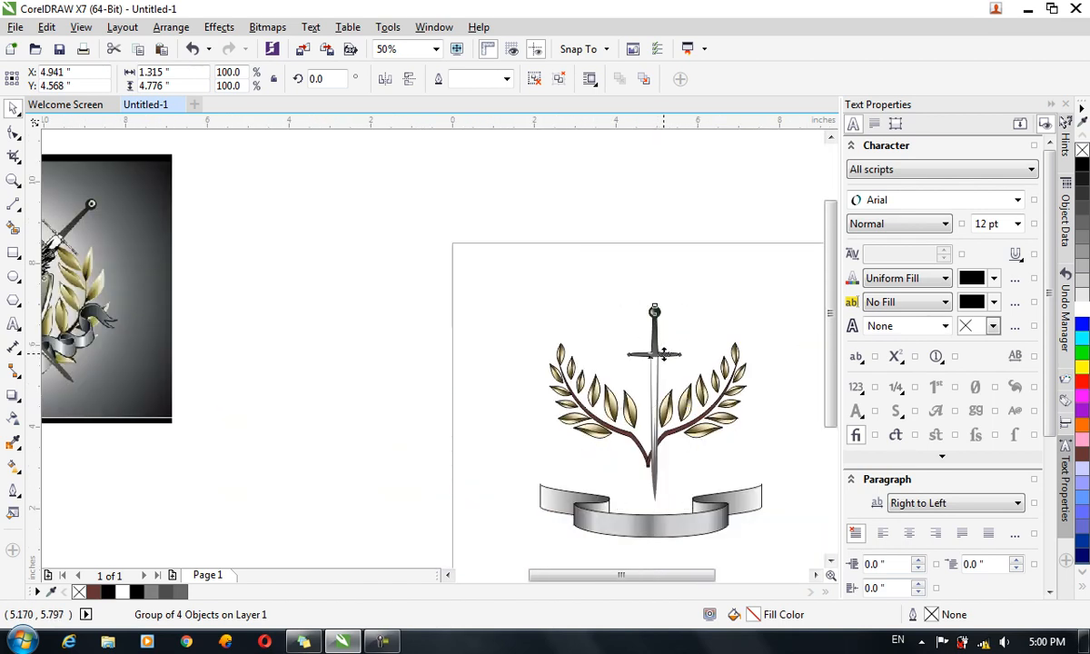
- Rotate the sword group by exactly 45 degrees so that it lies diagonally across the laurel branches
drag(688, 300, 639, 309)
key(ctrl+z)
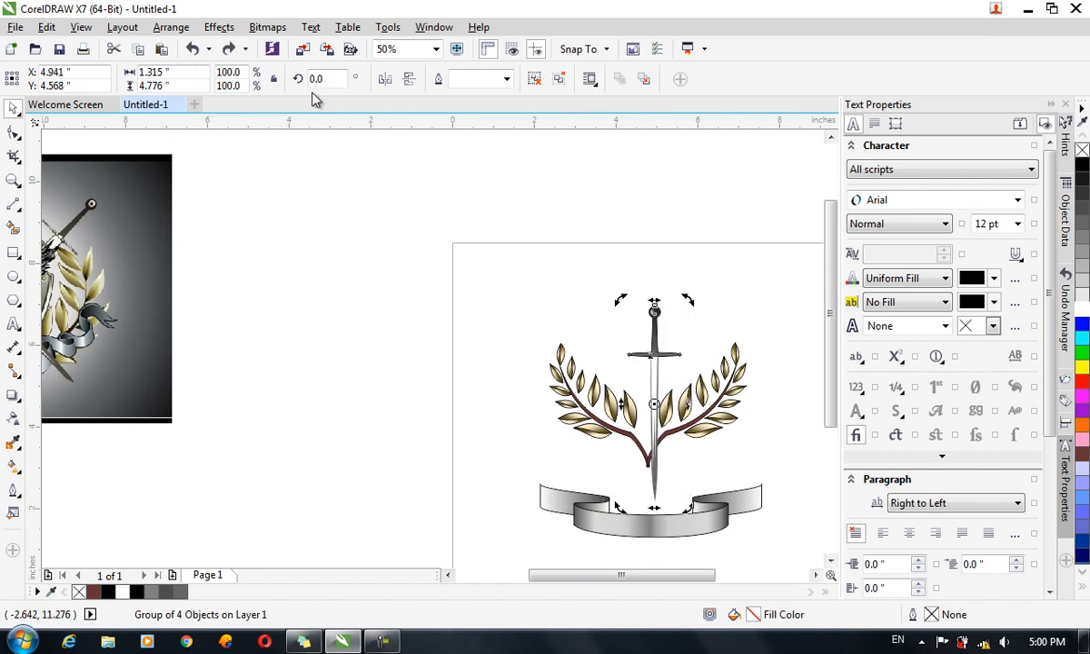
key(BackSpace)
key(BackSpace)
key(BackSpace)
text(45)
key(Return)
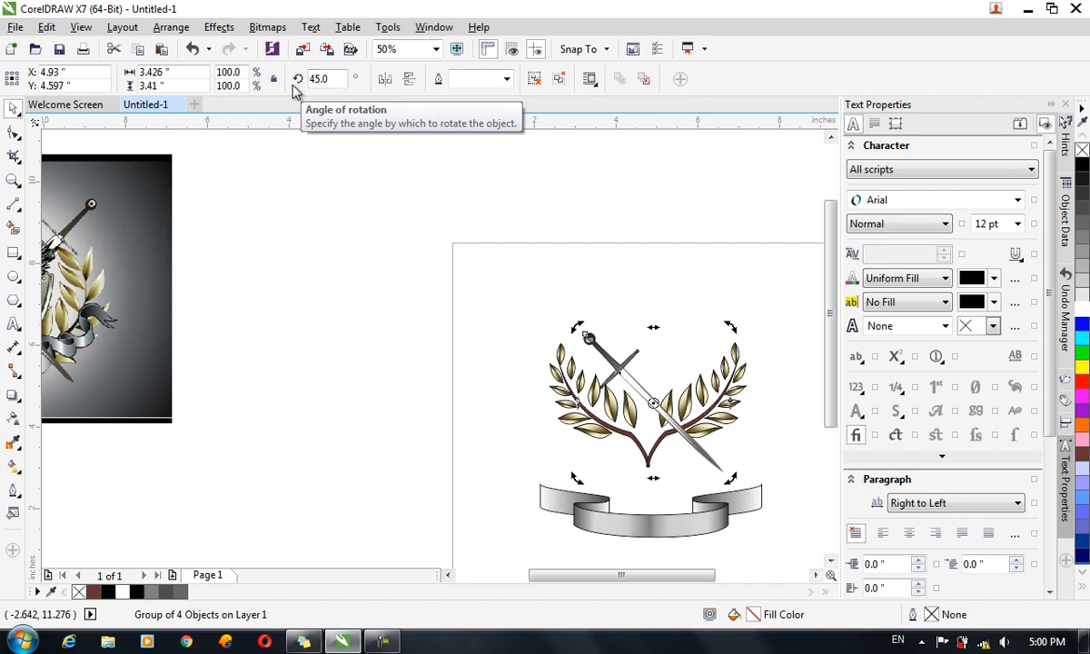
click(377, 309)
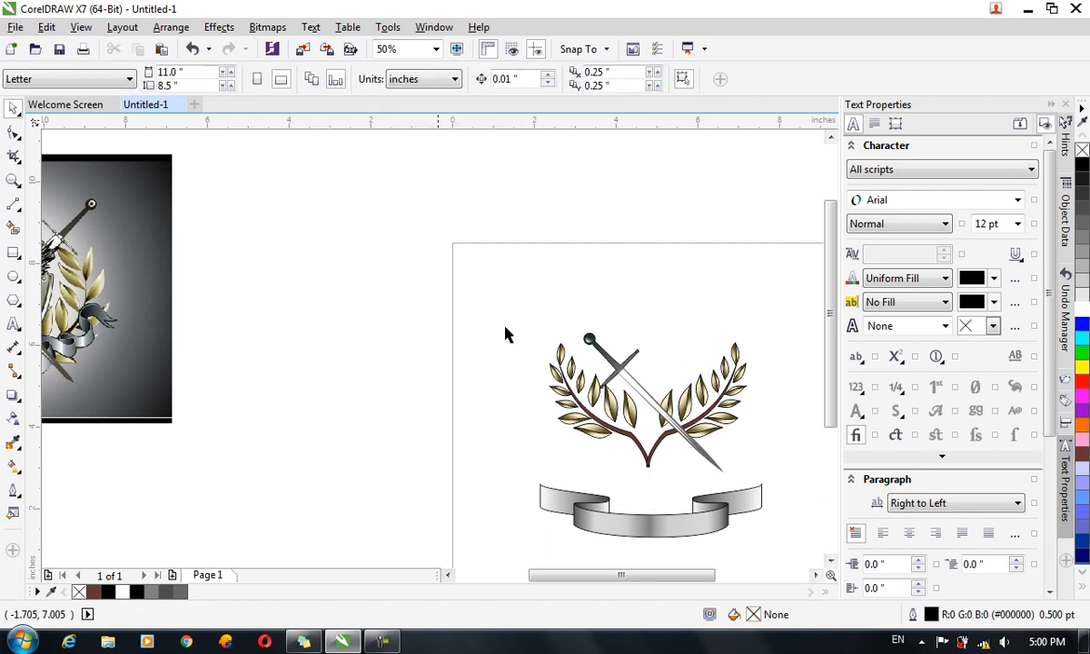
- Enlarge the sword group to about 4.79 by 4.77 inches and position it diagonally over the left laurel branch
click(670, 419)
drag(670, 420, 638, 404)
drag(699, 459, 677, 449)
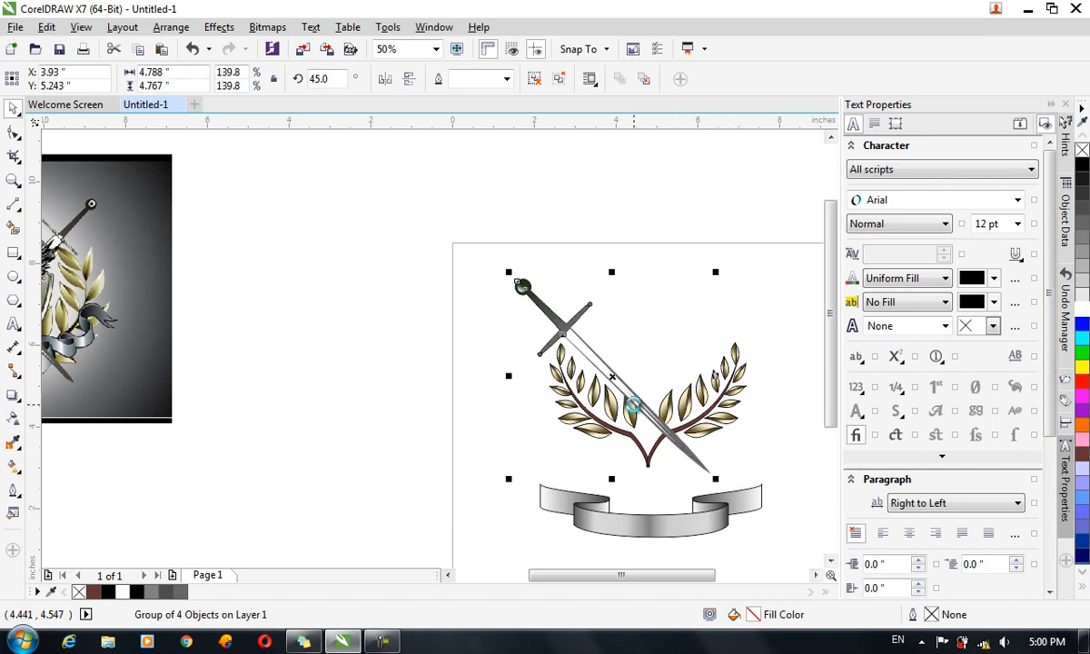
- Make a horizontally mirrored copy of the sword and move it right so the two blades cross above the laurel stem
click(384, 79)
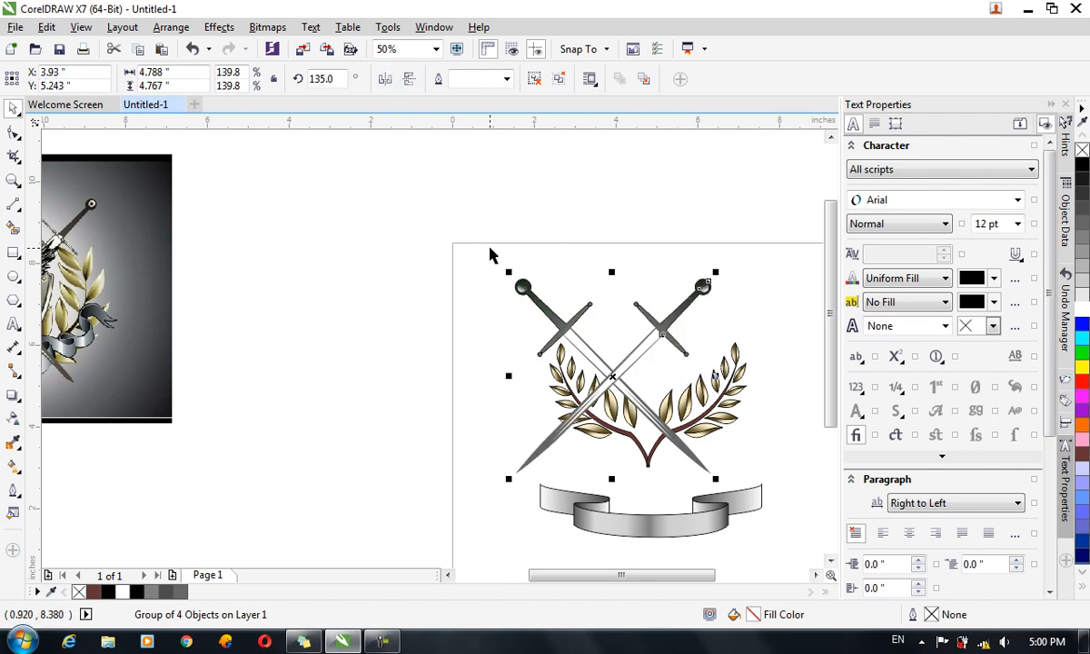
drag(639, 355, 704, 349)
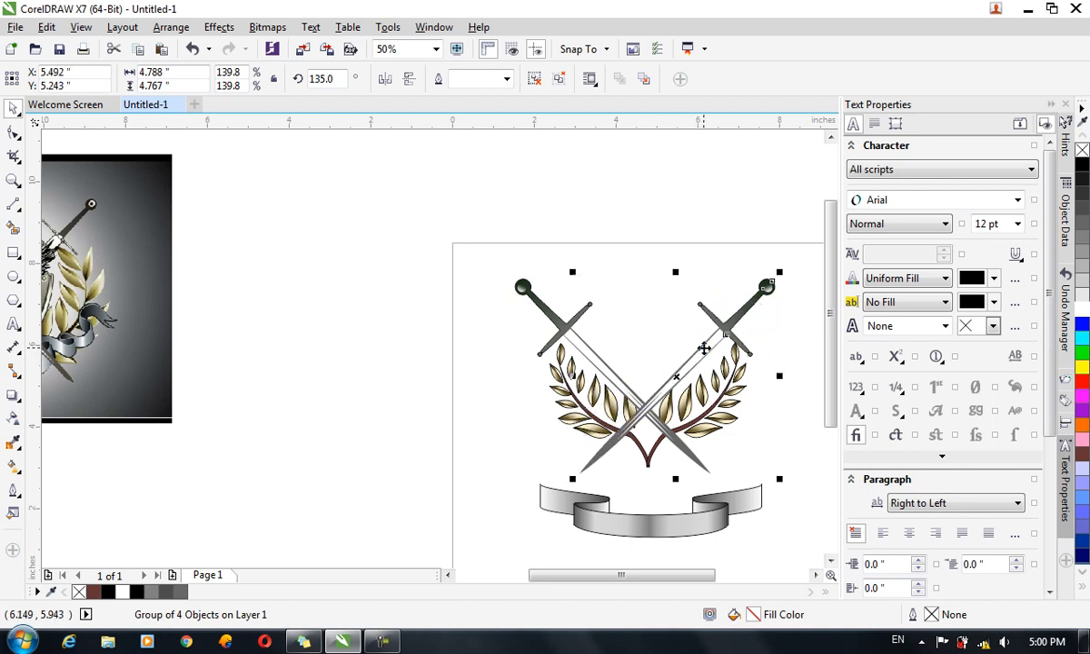
- Select both crossed swords and fine-tune their position over the laurel branches, to about X 4.72, Y 5.26 inches
drag(459, 228, 713, 357)
click(713, 350)
shift+click(543, 310)
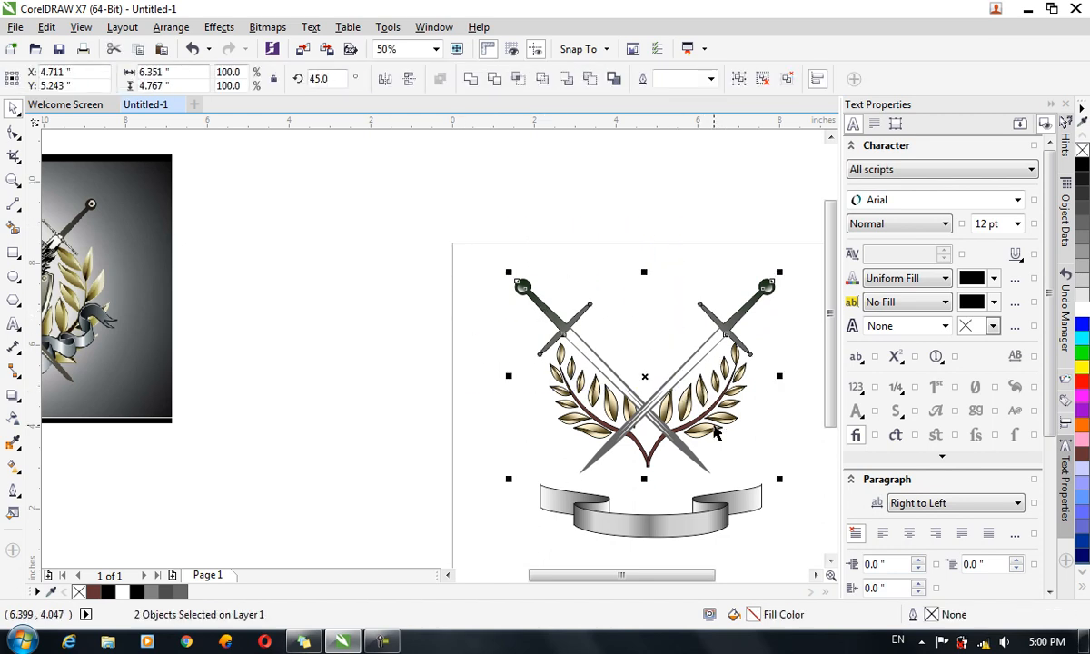
key(Down)
key(Down)
key(Down)
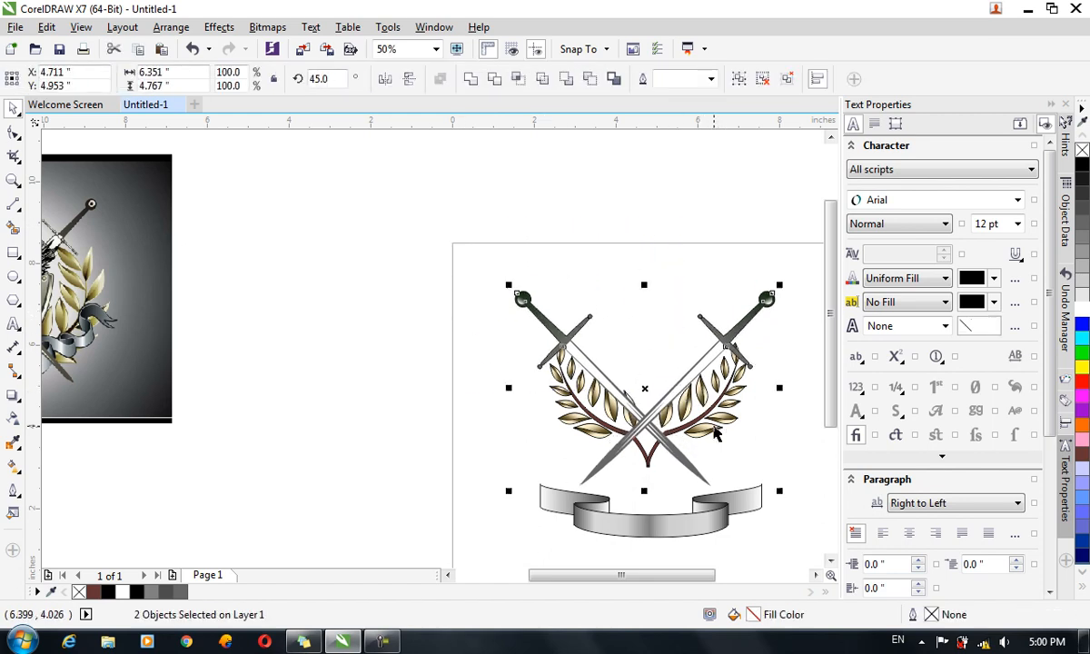
key(Up)
key(Up)
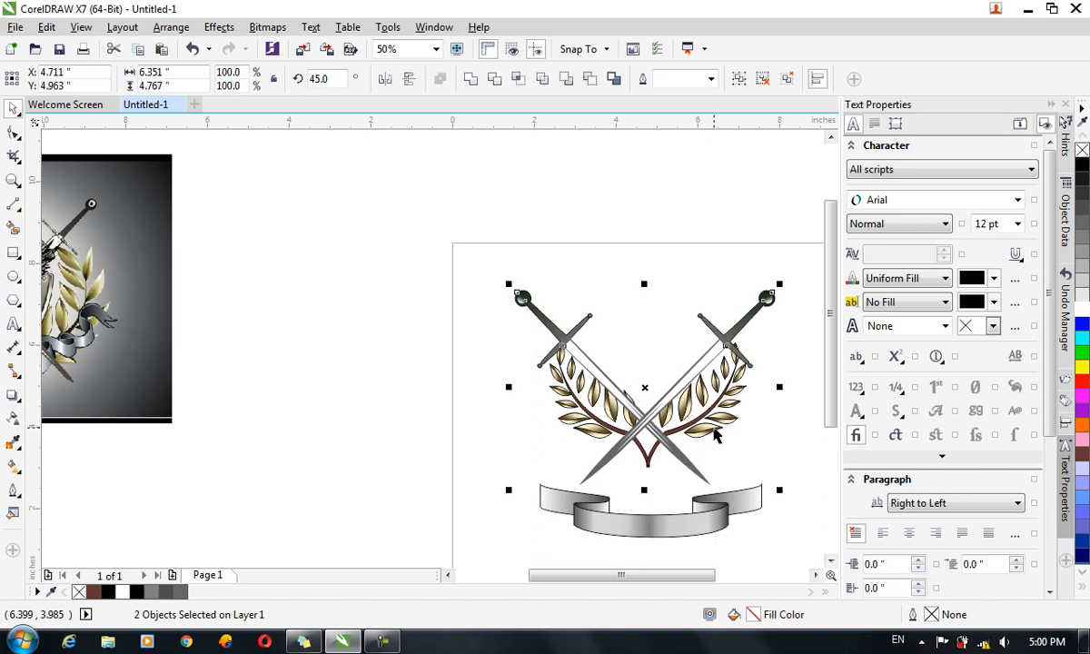
key(Up)
key(Up)
key(Up)
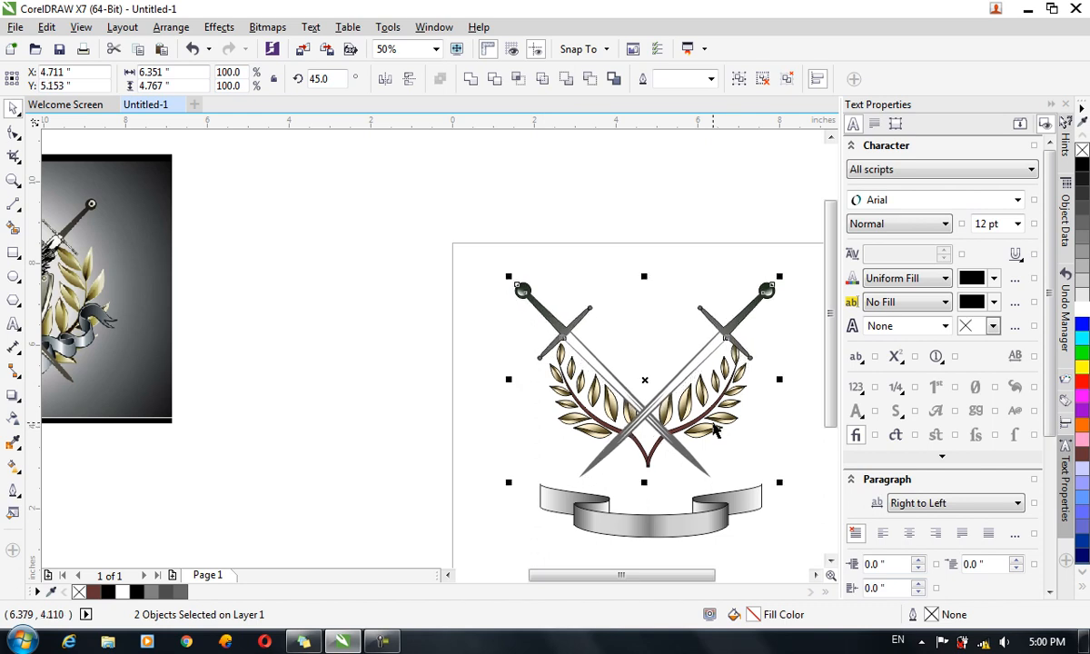
key(Right)
key(Up)
key(Up)
key(Up)
key(Up)
key(Up)
key(Up)
key(Up)
key(Up)
key(Up)
key(Up)
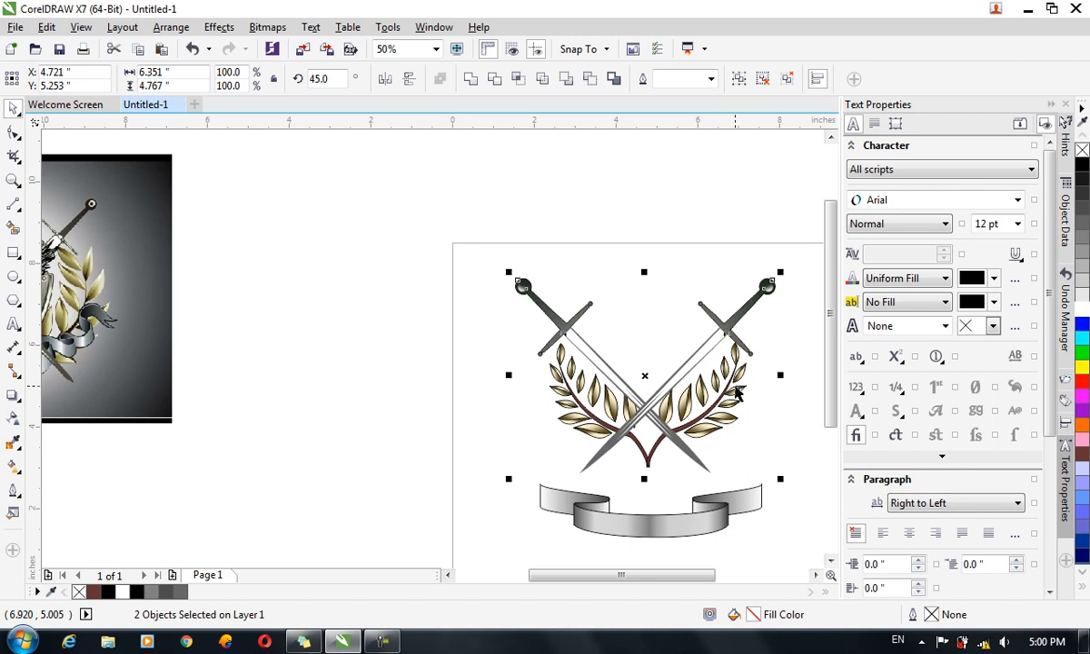
- Nudge the right laurel leaf group slightly right and down, to about X 6.18, Y 4.87 inches
click(766, 421)
click(709, 392)
key(Down)
key(Down)
key(Down)
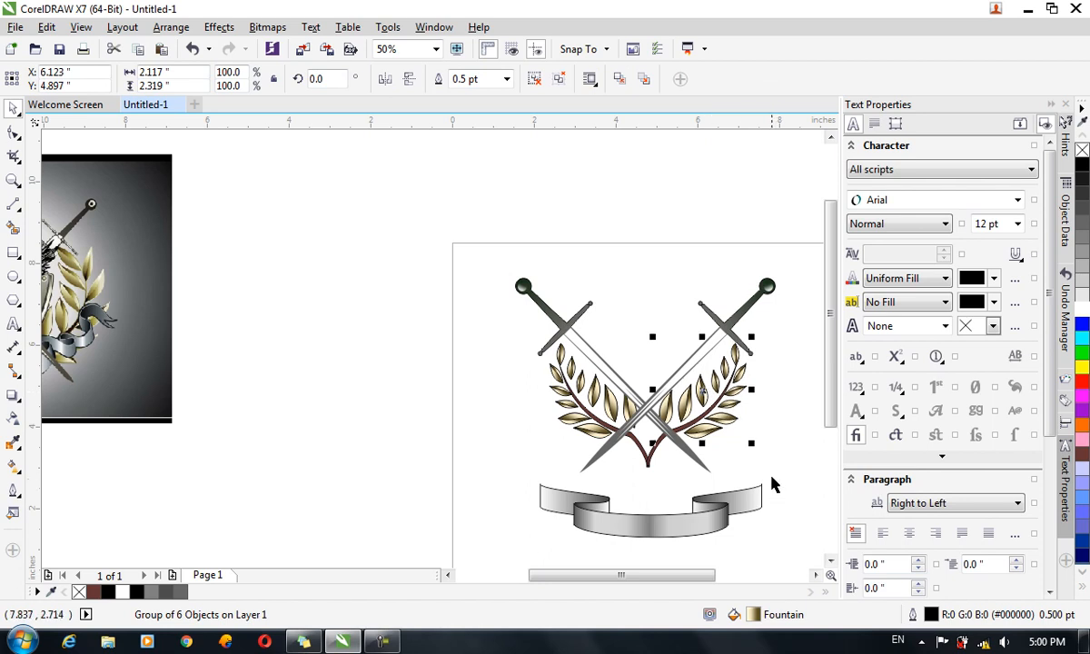
key(Right)
key(Right)
key(Right)
key(Right)
key(Right)
key(Right)
key(Down)
key(Down)
key(Down)
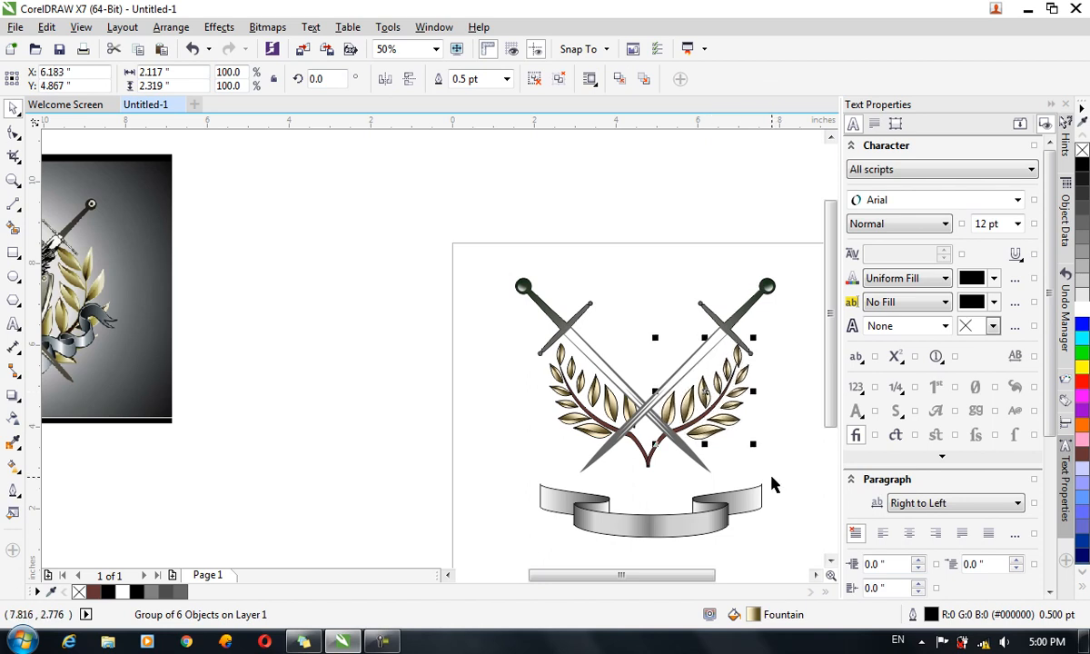
- Nudge the left laurel leaf group slightly left and down, to about X 3.39, Y 4.86 inches
click(573, 415)
key(Down)
key(Down)
key(Down)
key(Left)
key(Left)
key(Left)
key(Left)
key(Up)
key(Left)
key(Left)
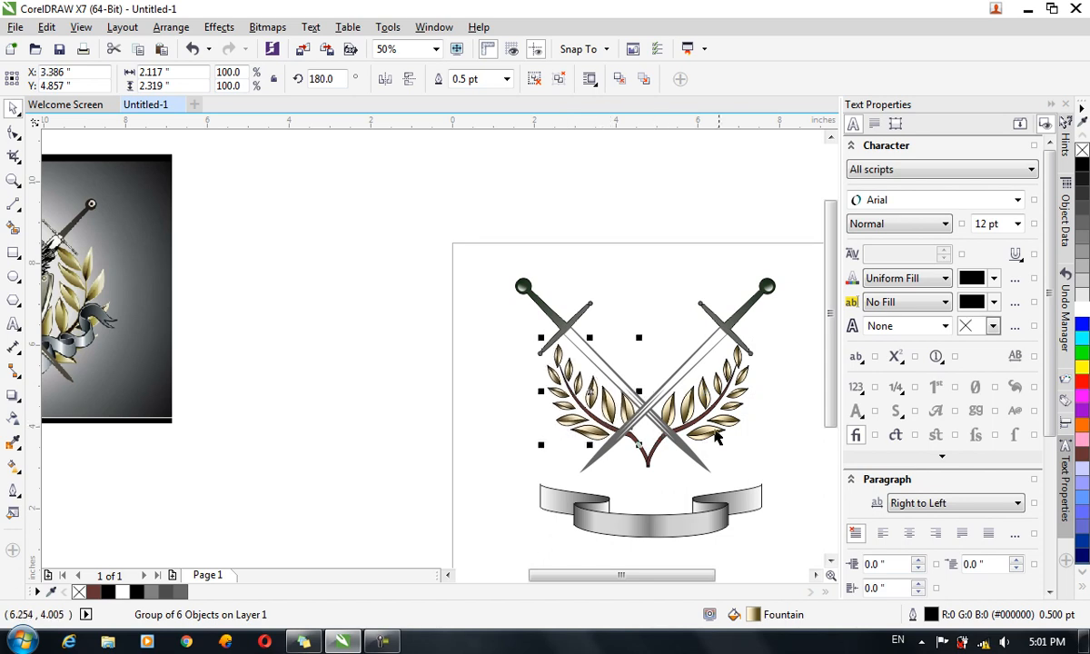
click(784, 443)
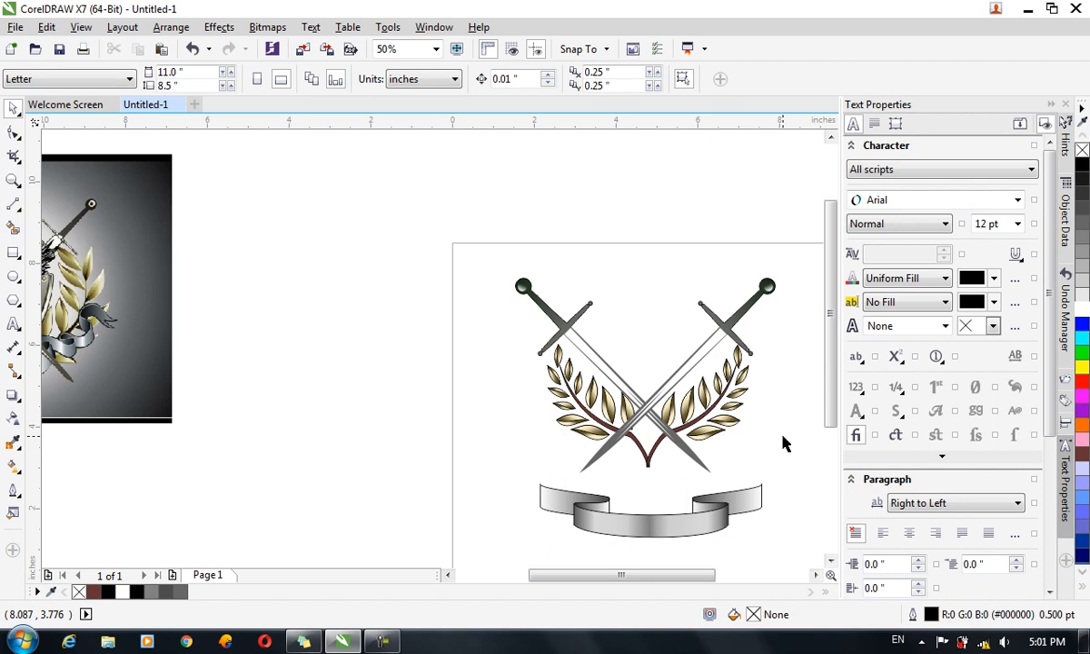
- Select both swords and lower them with a slight shift right, to about X 4.75, Y 5.04 inches
click(679, 388)
shift+click(533, 312)
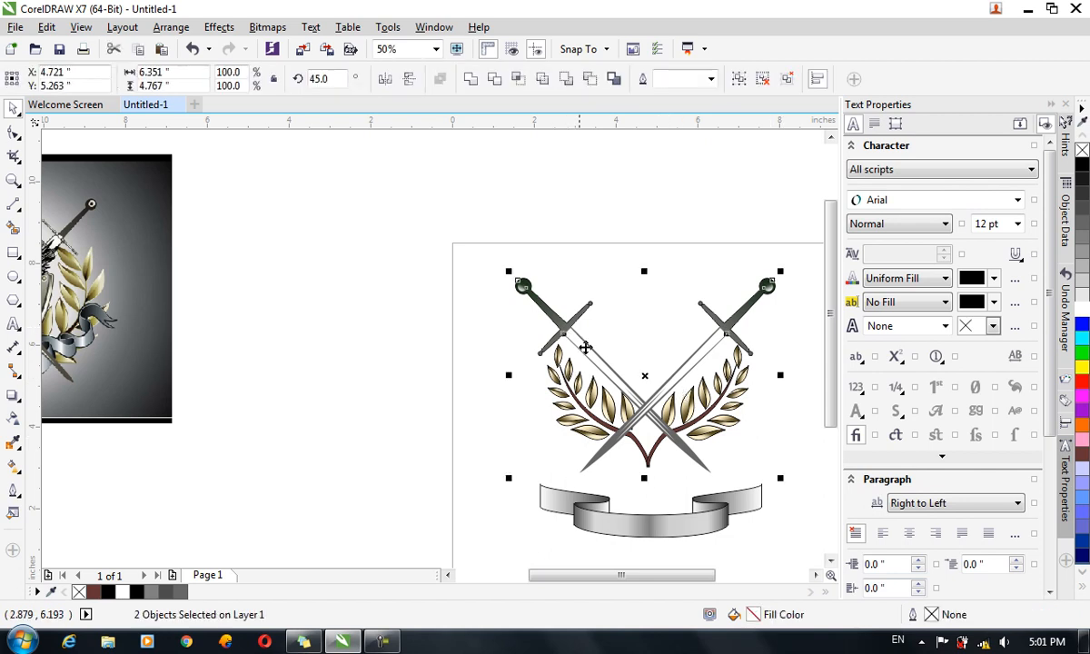
key(Down)
key(Down)
key(Down)
key(Down)
key(Down)
key(Down)
key(Down)
key(Down)
key(Down)
key(Down)
key(Down)
key(Down)
key(Down)
key(Down)
key(Down)
key(Down)
key(Down)
key(Down)
key(Down)
key(Down)
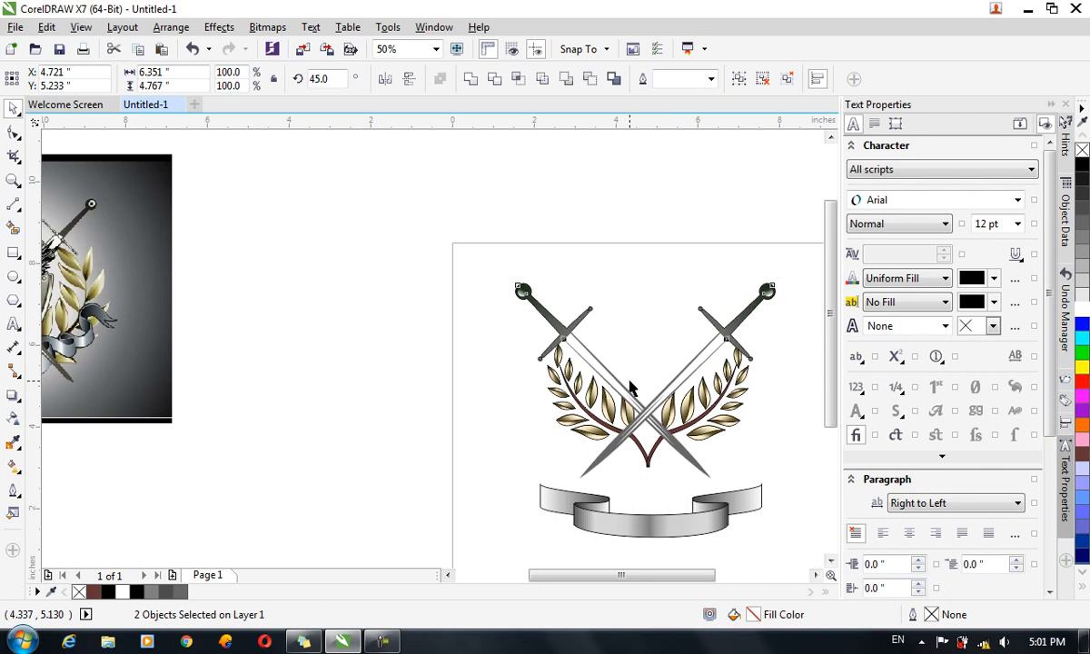
key(Up)
key(Right)
key(Right)
key(Right)
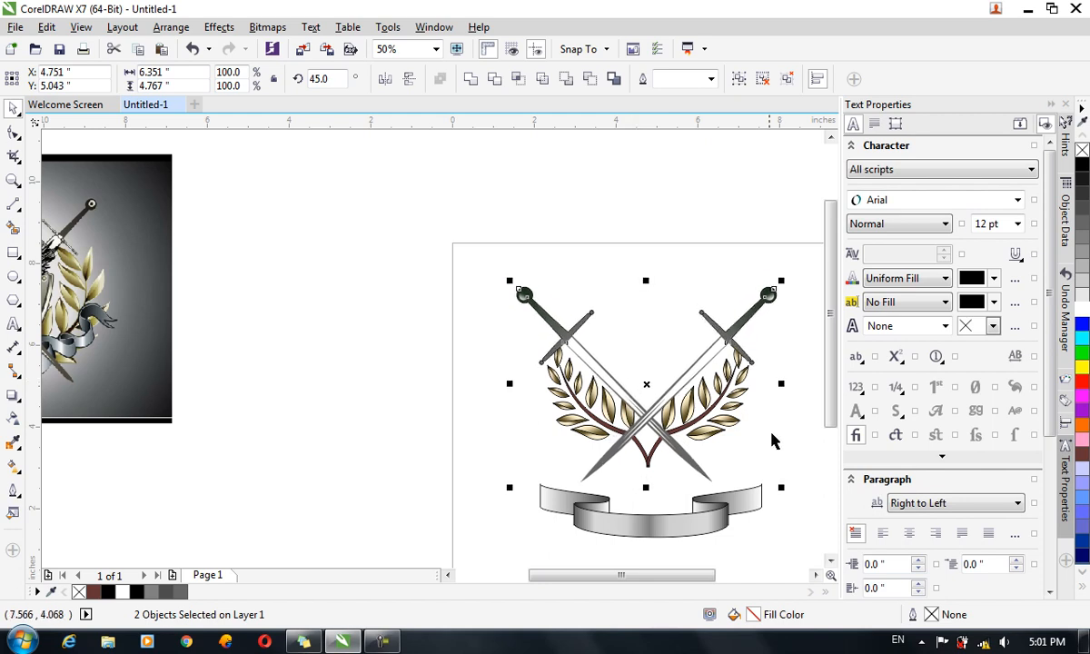
- Move the ribbon group up across the lower part of the crossed swords and bring it in front of them
drag(671, 530, 665, 449)
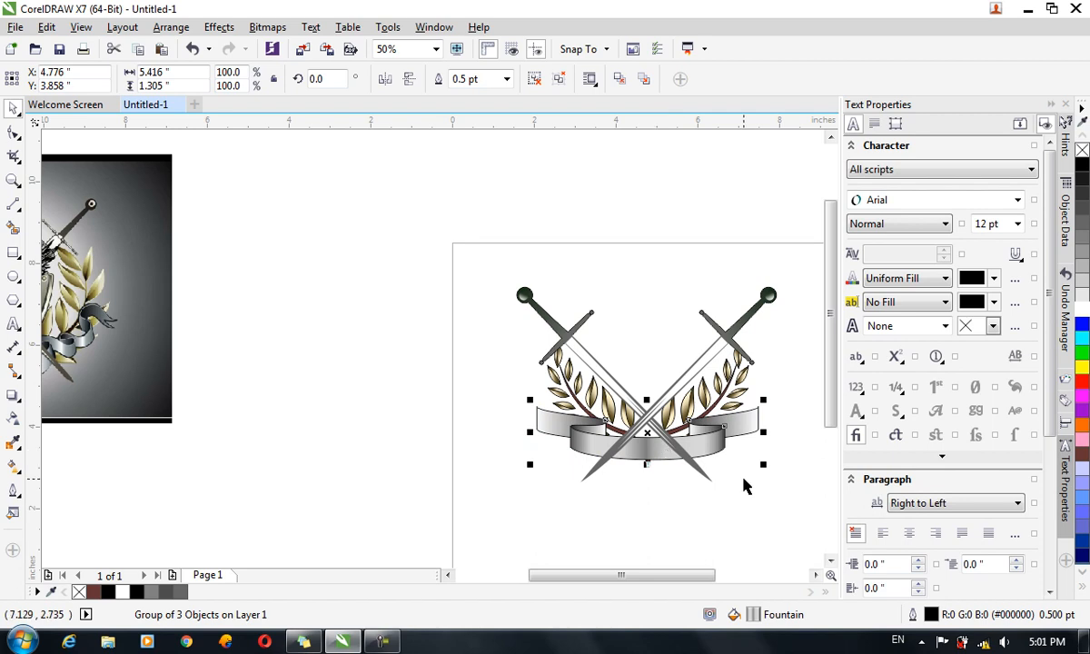
mouse_move(570, 583)
mouse_down()
mouse_move(550, 585)
mouse_move(565, 585)
mouse_up()
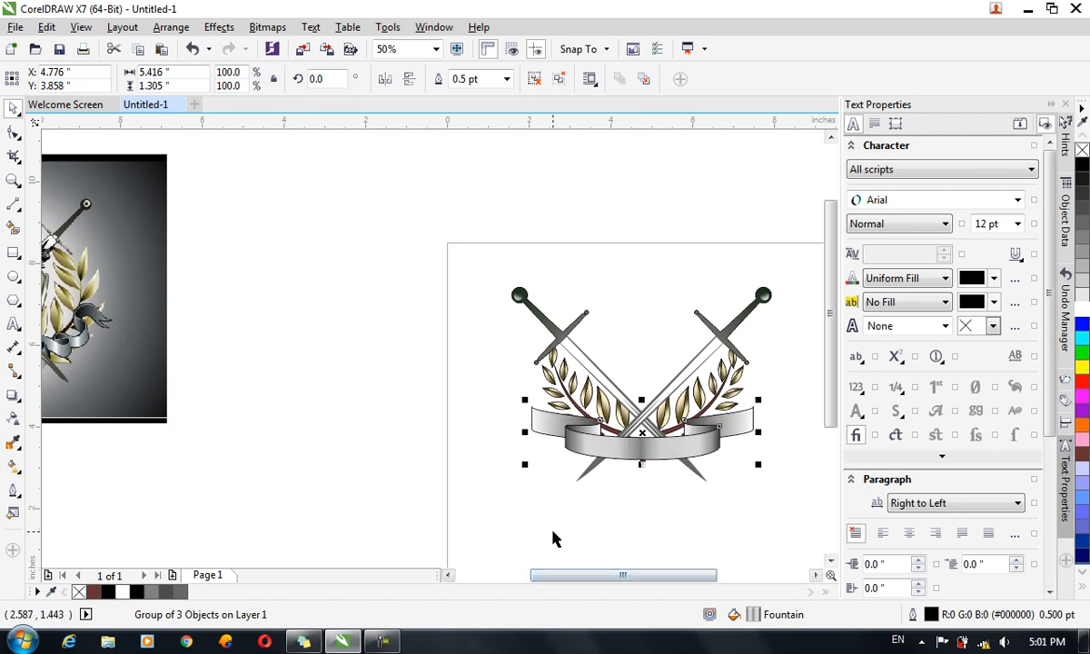
click(413, 463)
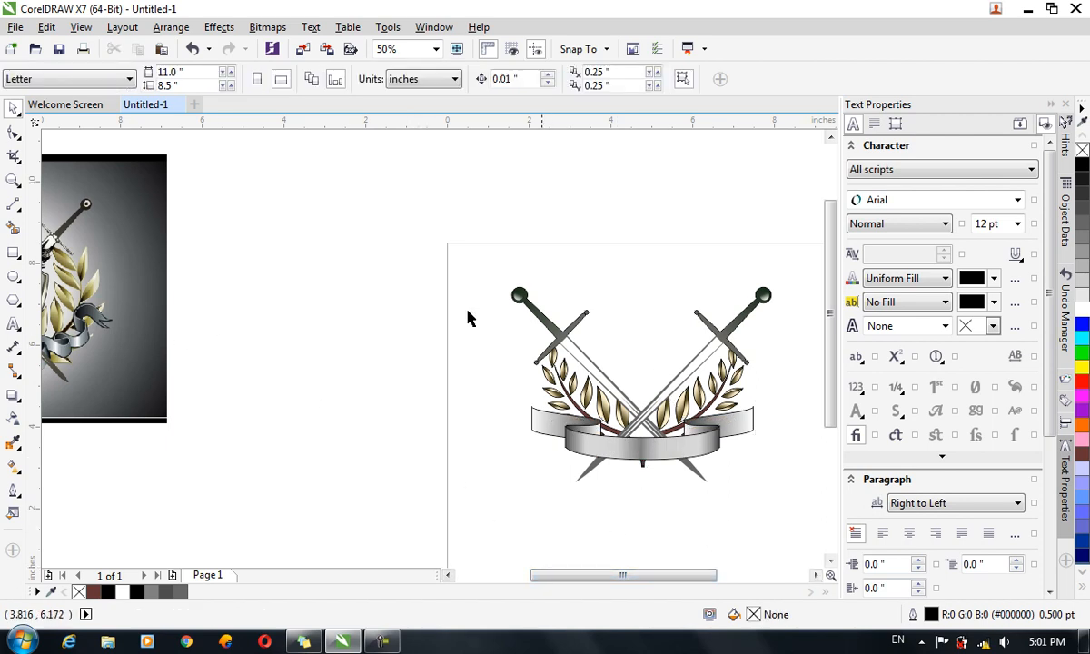
- Draw a 3 by 3 inch heart from the basic shapes and position it between the swords, above the ribbon
mouse_move(585, 573)
mouse_down()
mouse_move(555, 579)
mouse_move(602, 571)
mouse_up()
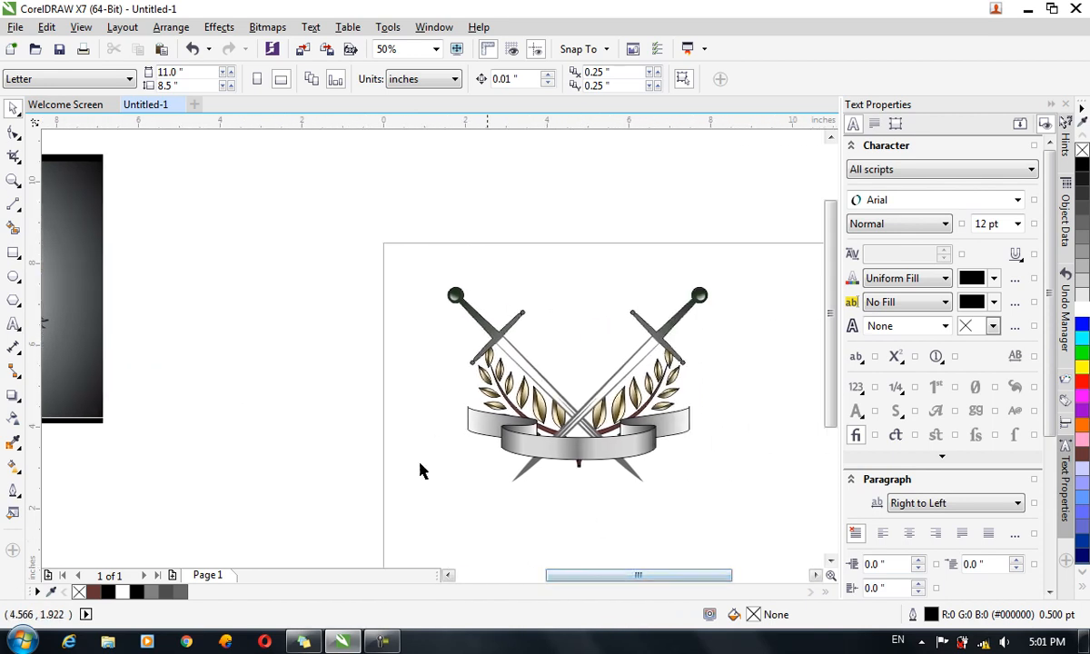
click(18, 309)
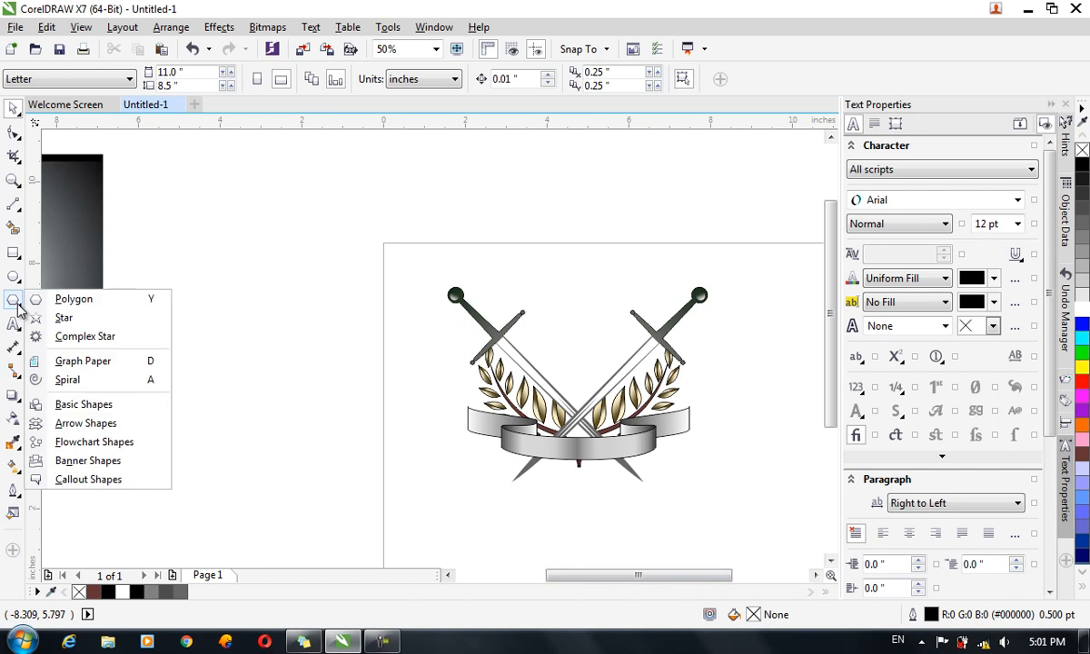
click(118, 403)
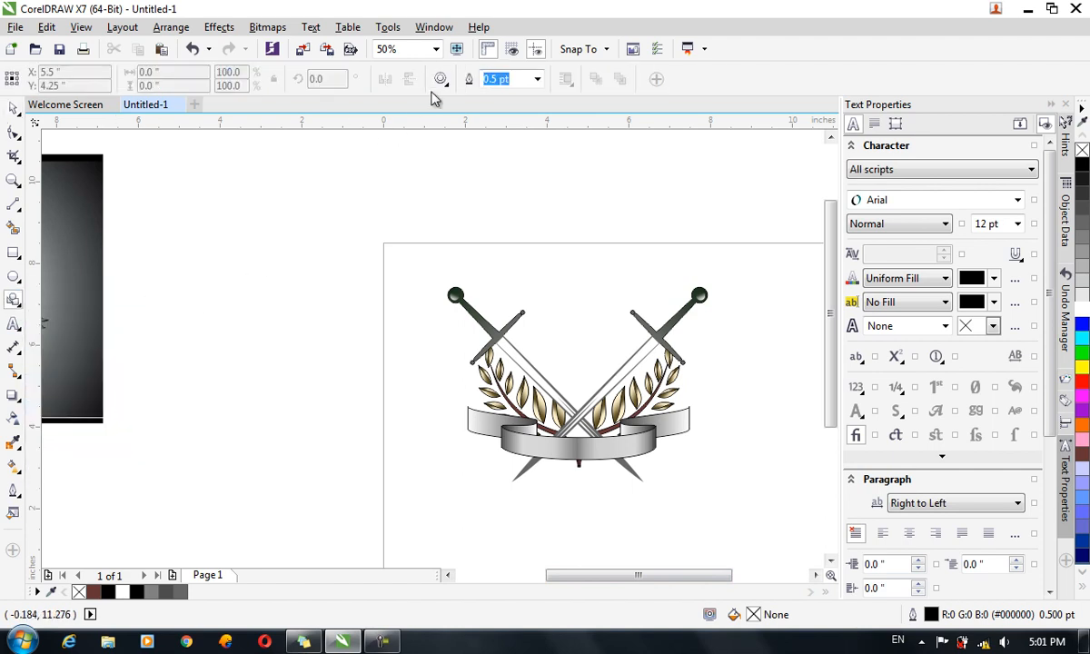
click(441, 80)
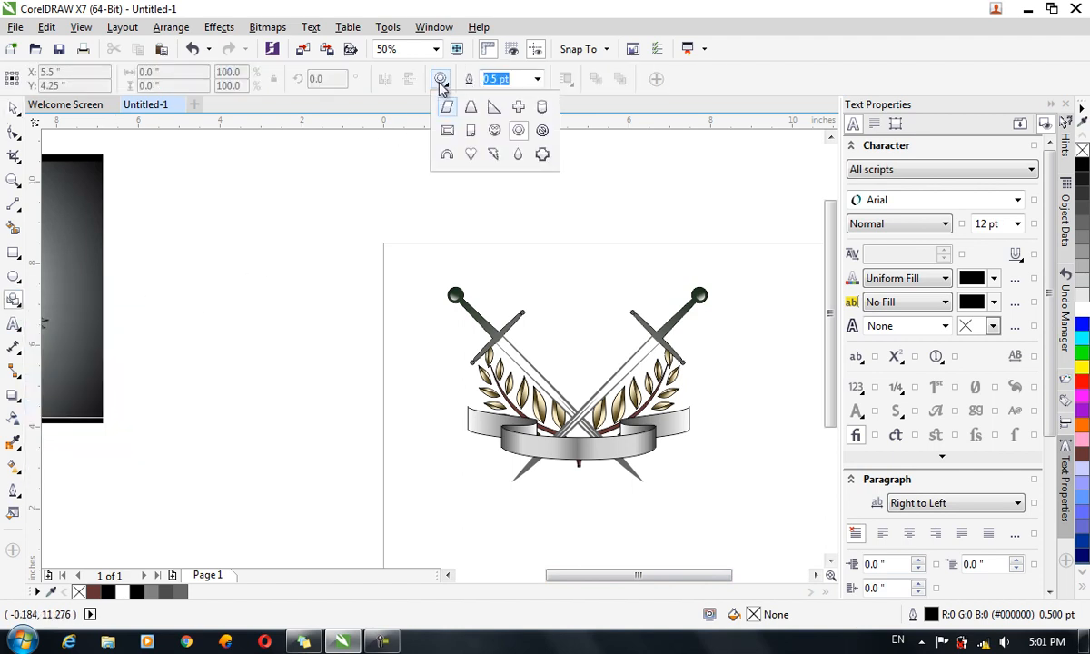
click(440, 81)
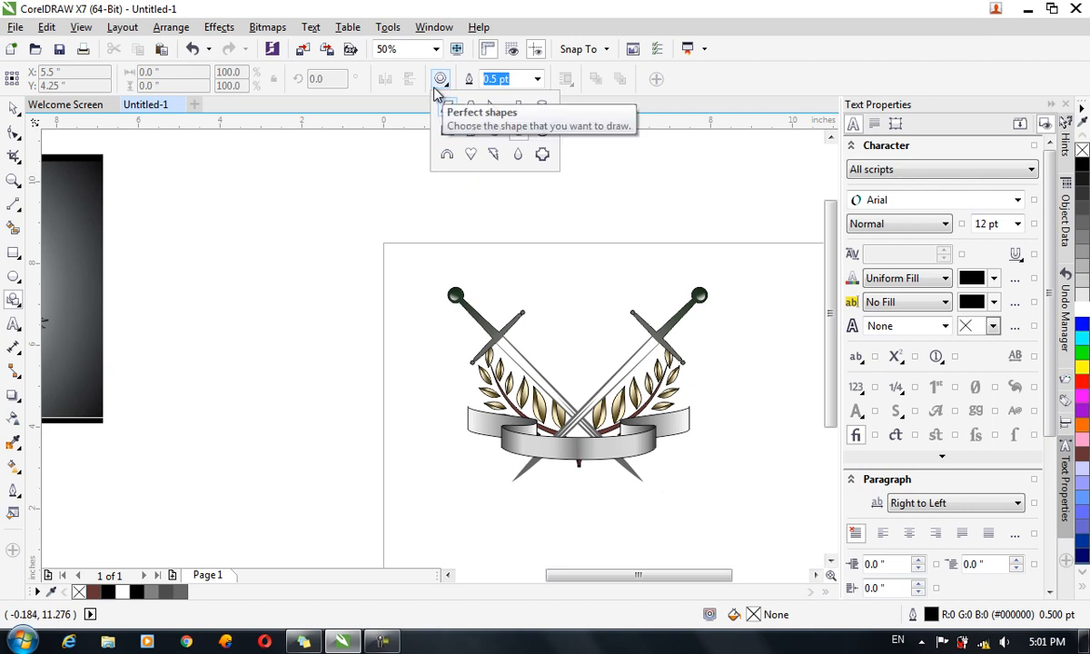
click(440, 81)
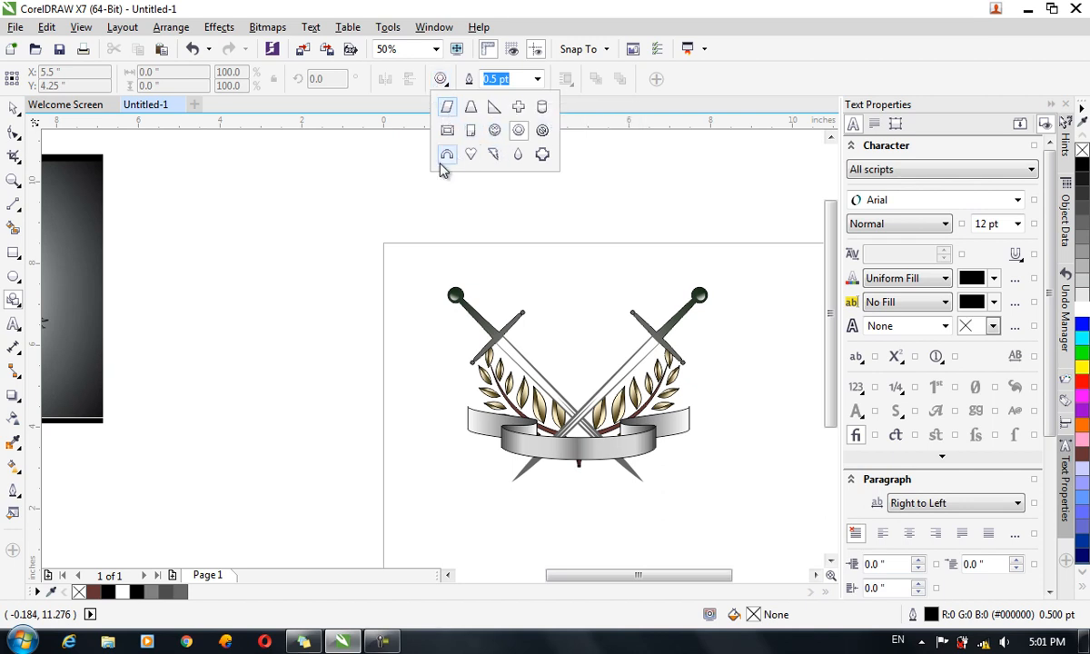
click(471, 155)
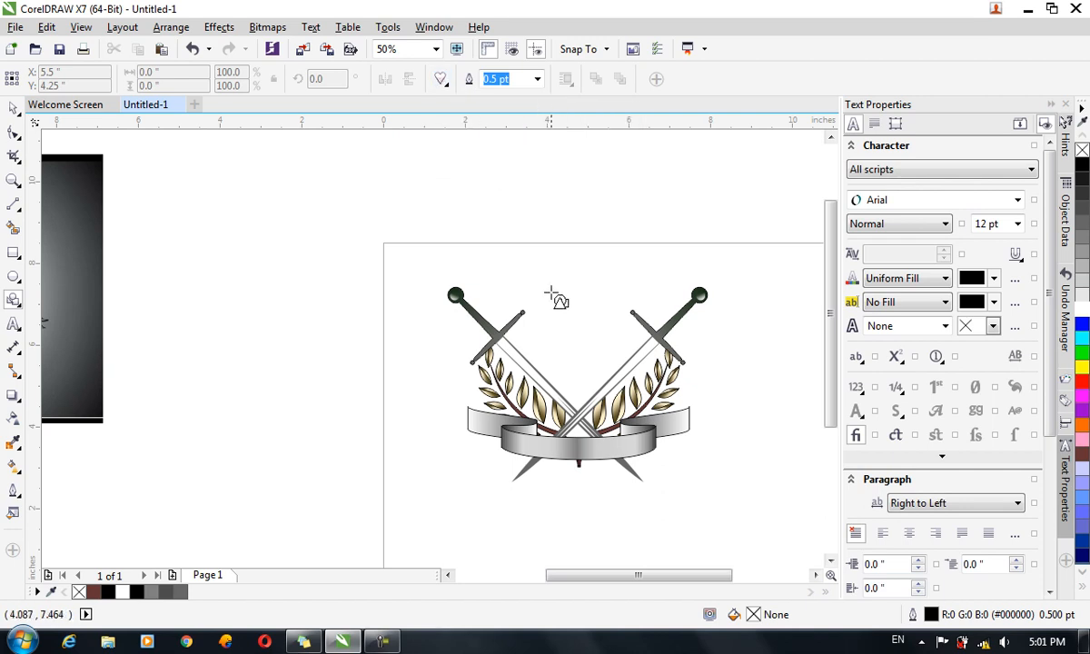
drag(523, 297, 645, 420)
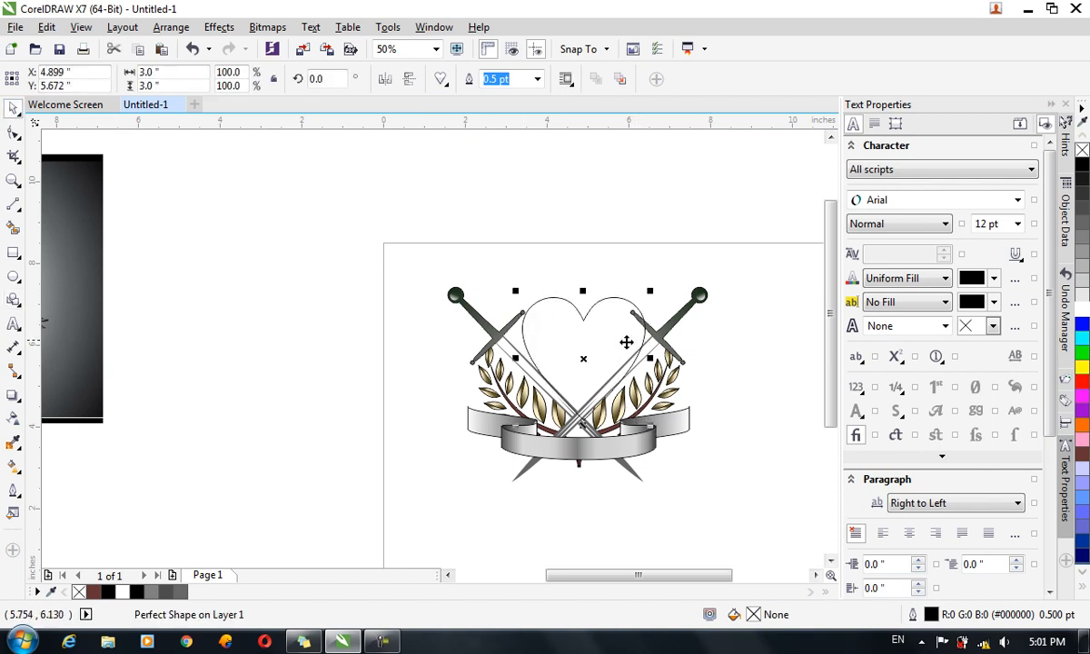
drag(599, 345, 589, 366)
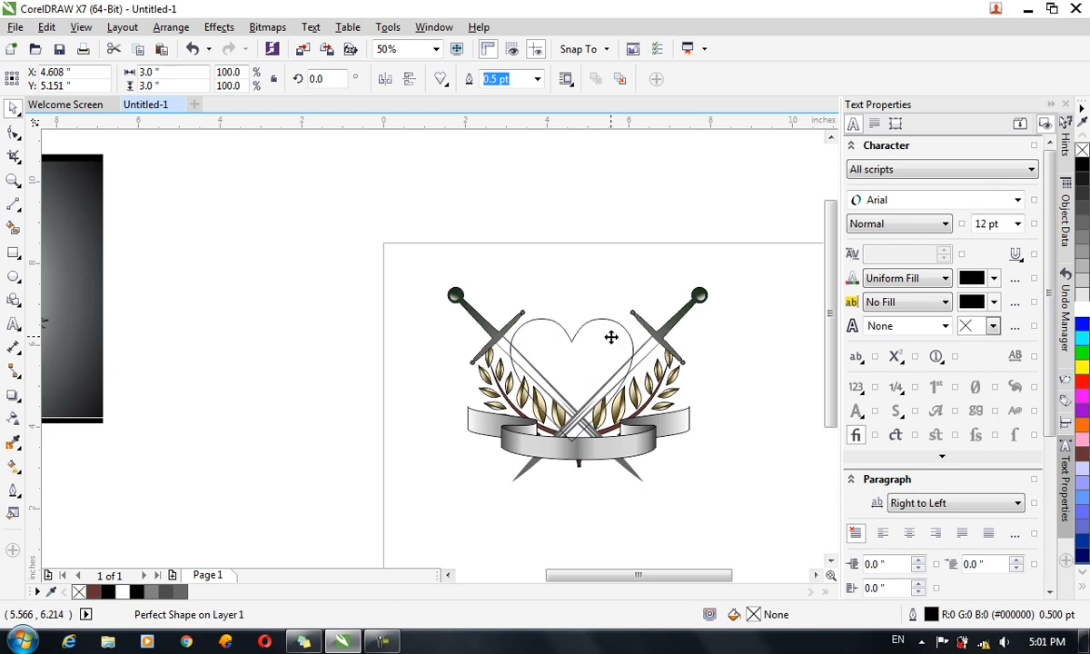
- Fill the heart with light grey (#E6E6E6)
click(612, 337)
click(1082, 299)
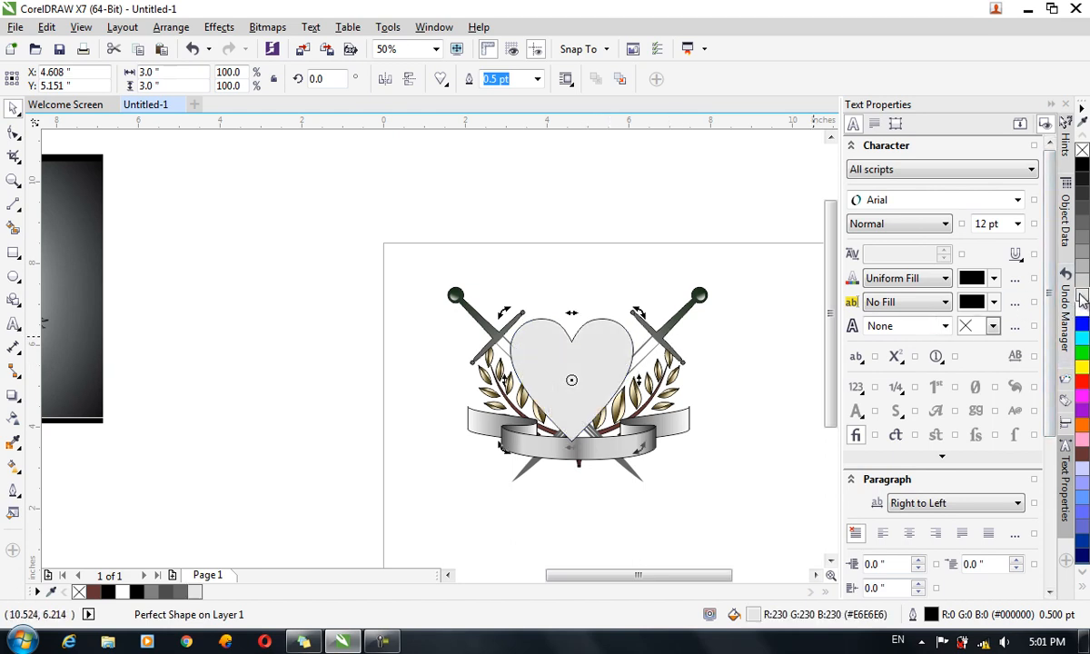
mouse_move(610, 577)
mouse_down()
mouse_move(550, 587)
mouse_move(613, 584)
mouse_up()
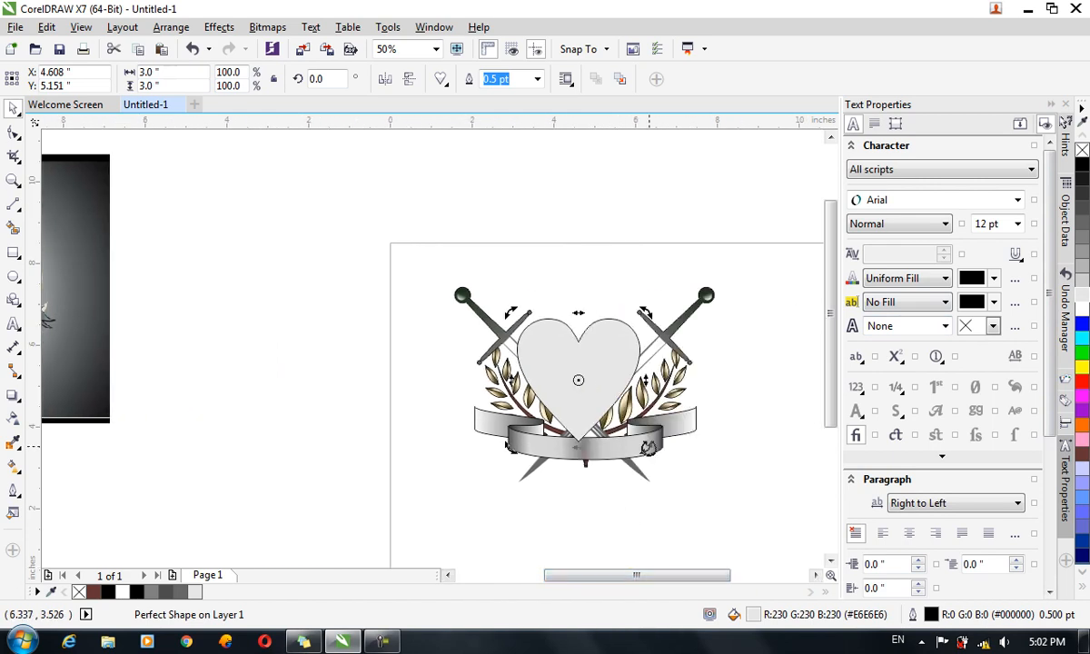
key(F12)
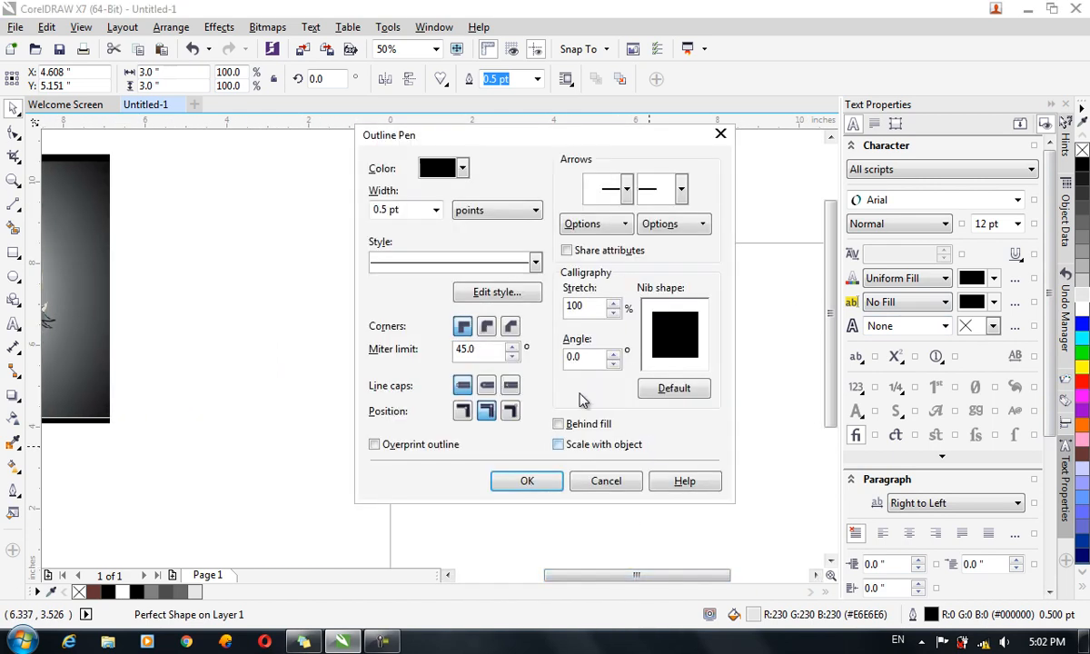
click(722, 135)
- Give the heart a linear fountain fill and set its end colour to a muted green, about #819E78
key(F11)
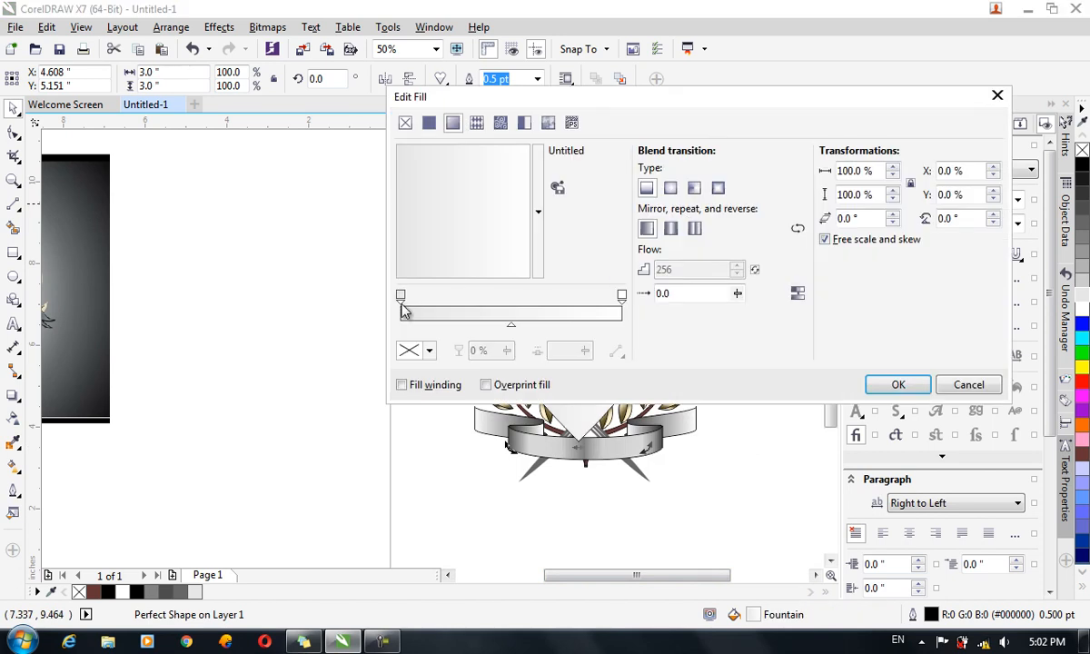
drag(618, 109, 832, 81)
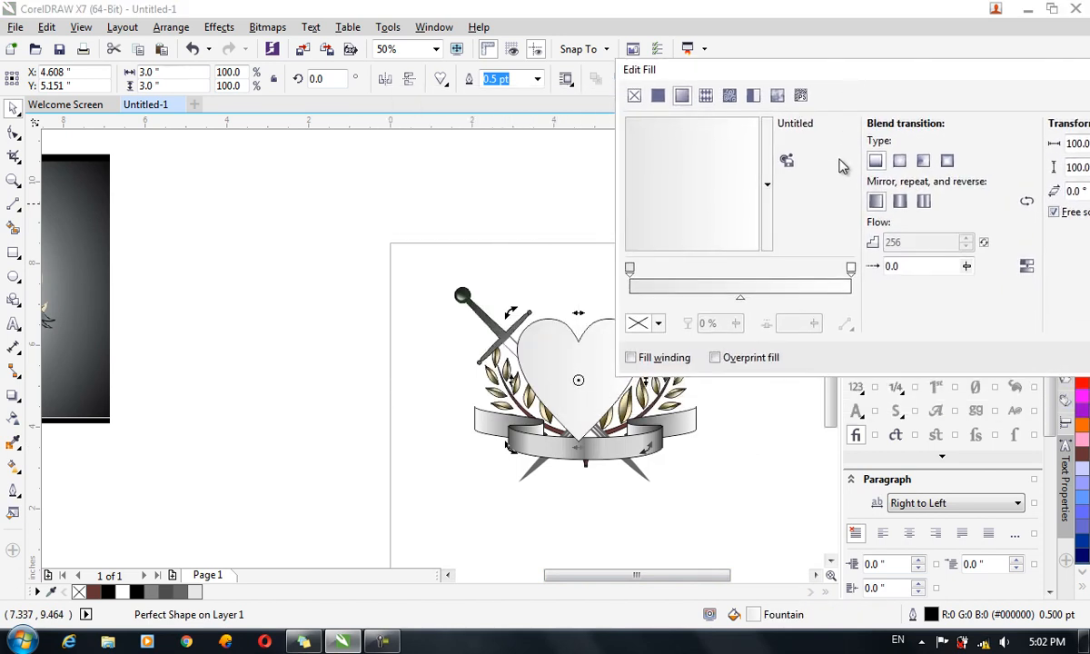
click(647, 324)
drag(743, 481, 745, 468)
drag(654, 441, 661, 437)
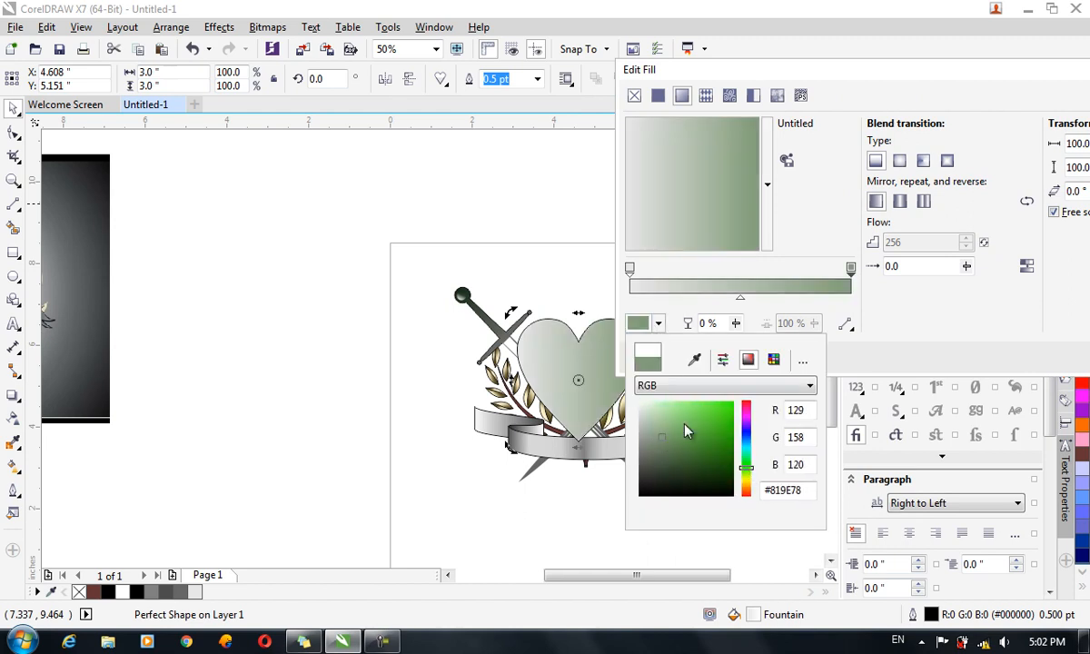
- Set the start colour of the heart's fountain fill to dark olive green, #404F21
click(630, 271)
click(639, 324)
mouse_move(740, 466)
mouse_down()
mouse_move(744, 451)
mouse_move(752, 475)
mouse_up()
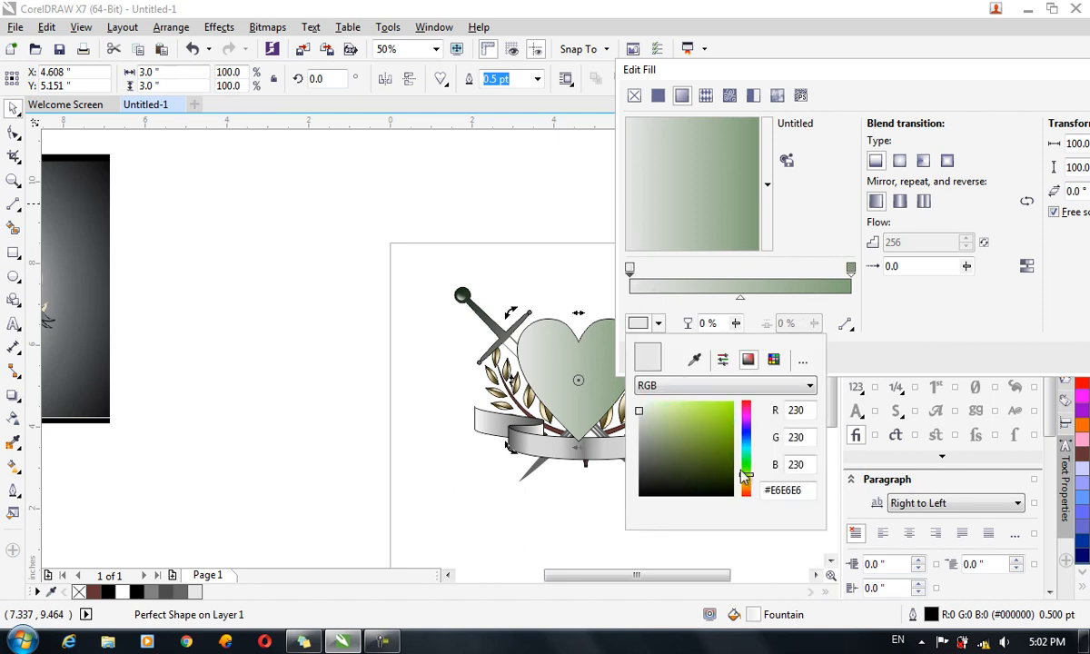
click(721, 455)
click(713, 468)
drag(713, 469, 693, 467)
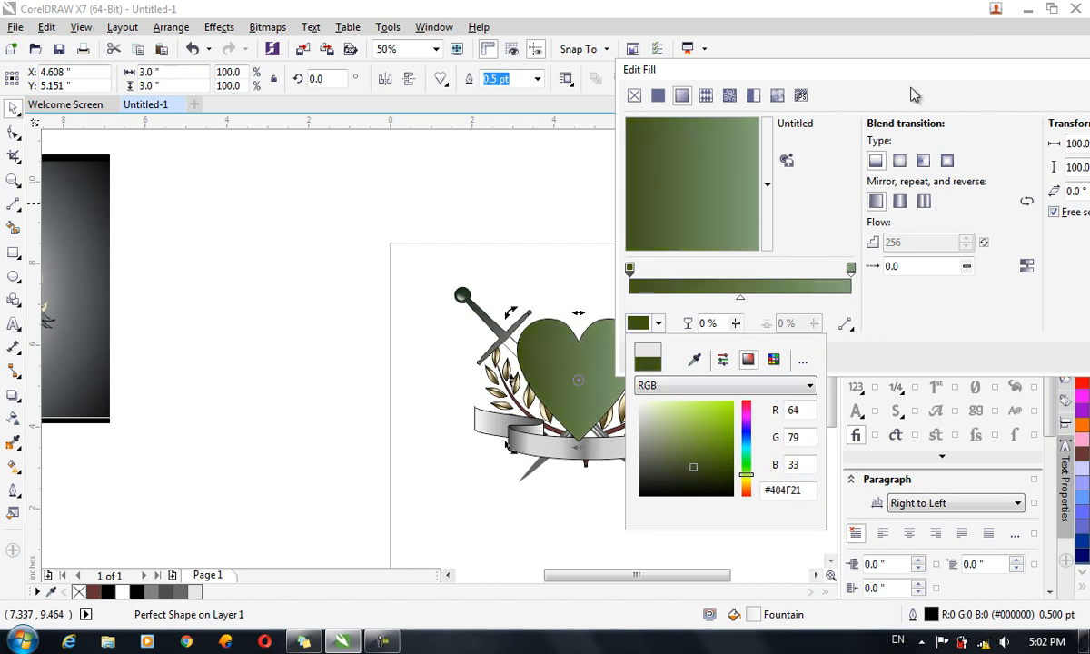
- Rotate the heart's fountain fill to 90° and shift the midpoint between its two colours to 35%
click(845, 78)
drag(845, 78, 626, 43)
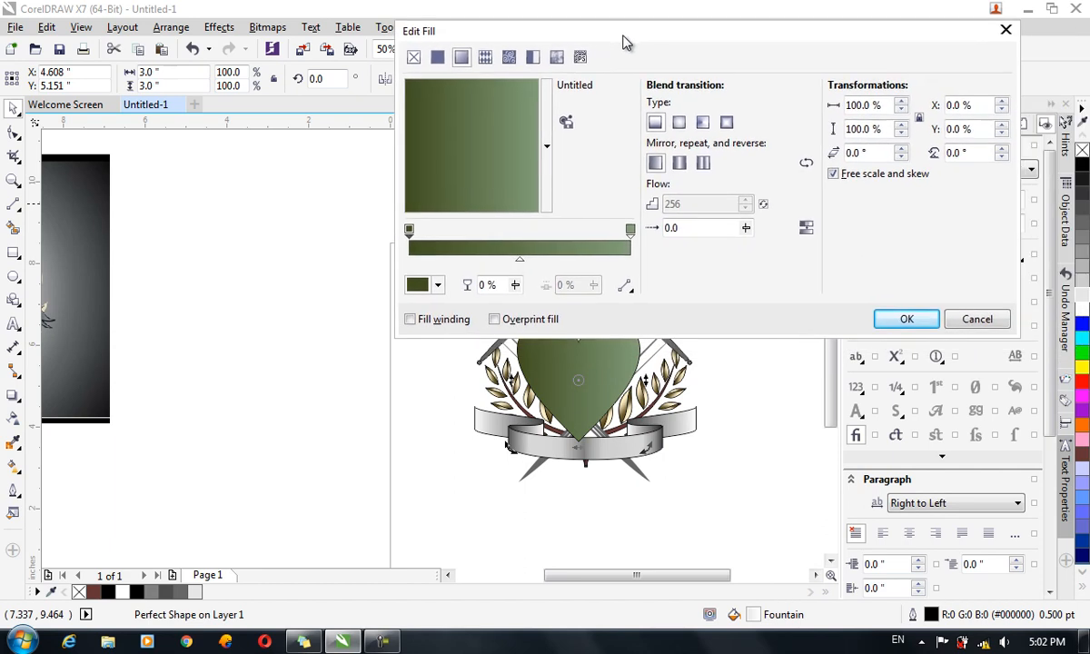
drag(1003, 156, 1011, 248)
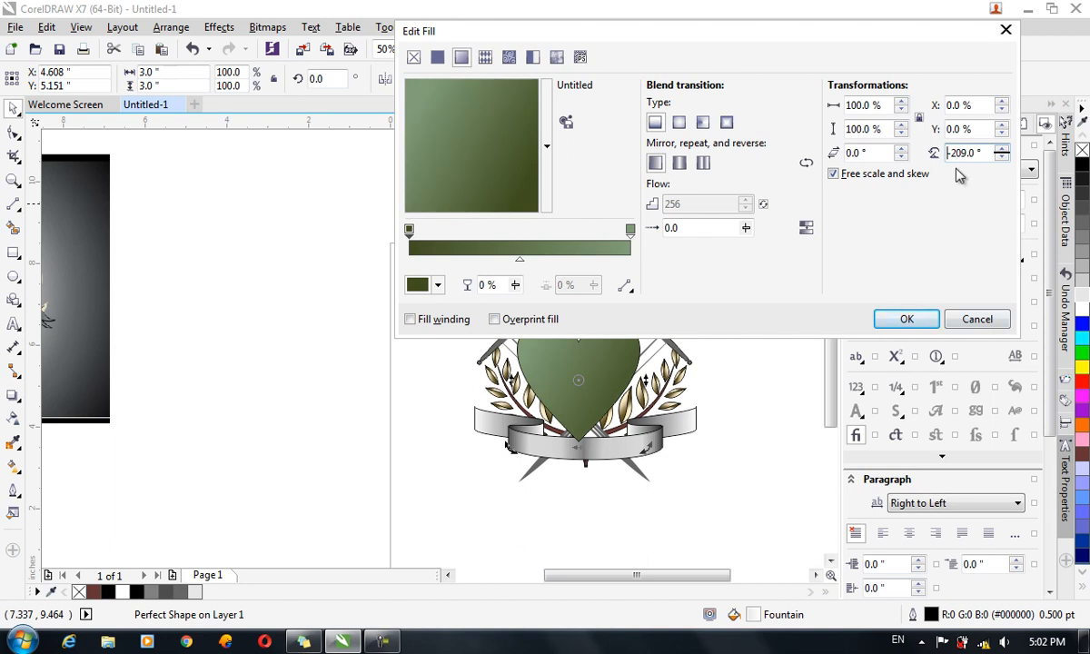
drag(968, 156, 903, 156)
text(90)
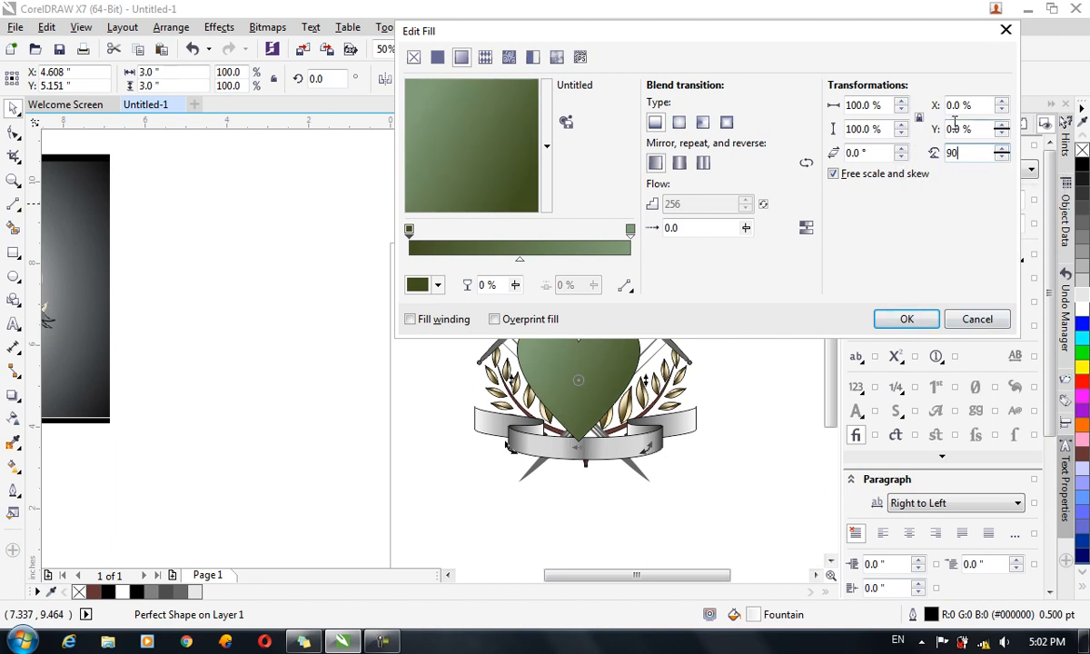
key(Return)
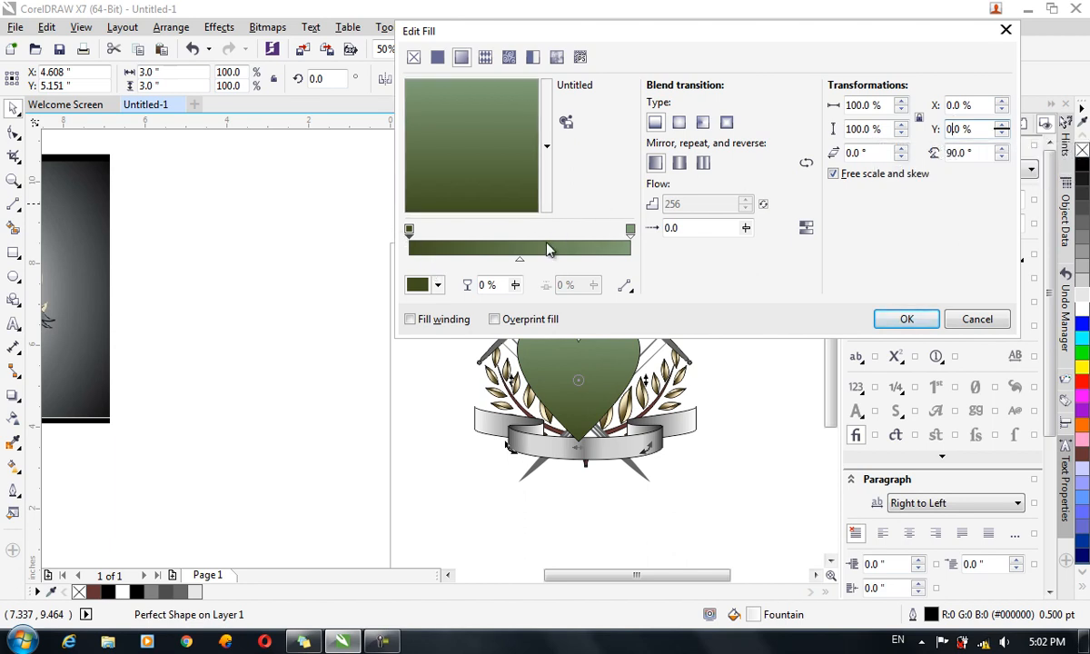
drag(520, 264, 486, 261)
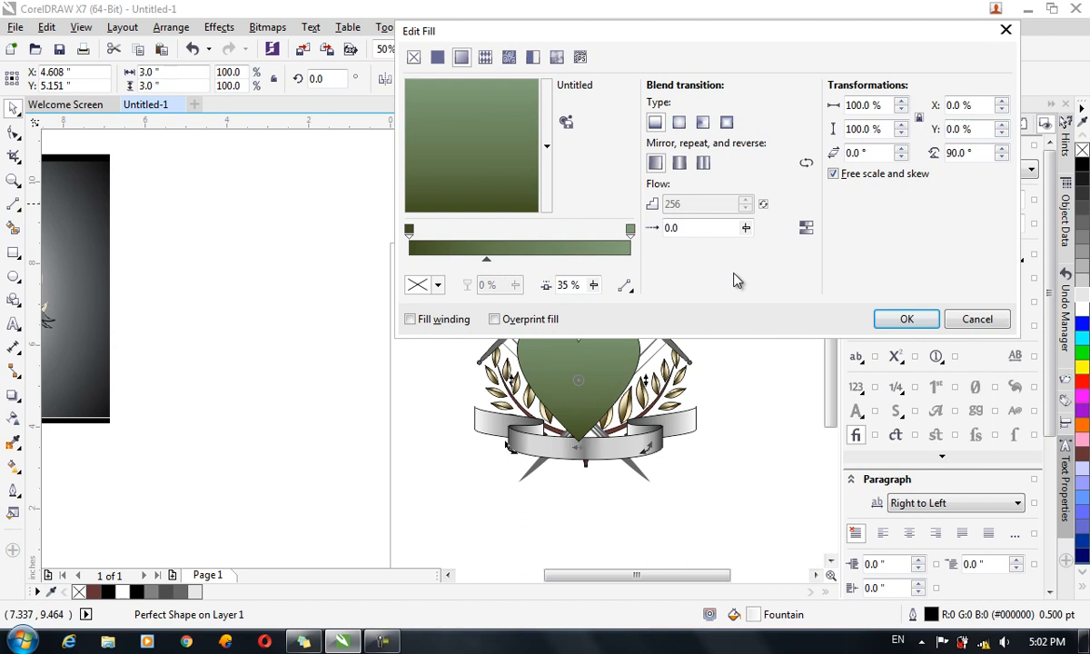
click(905, 319)
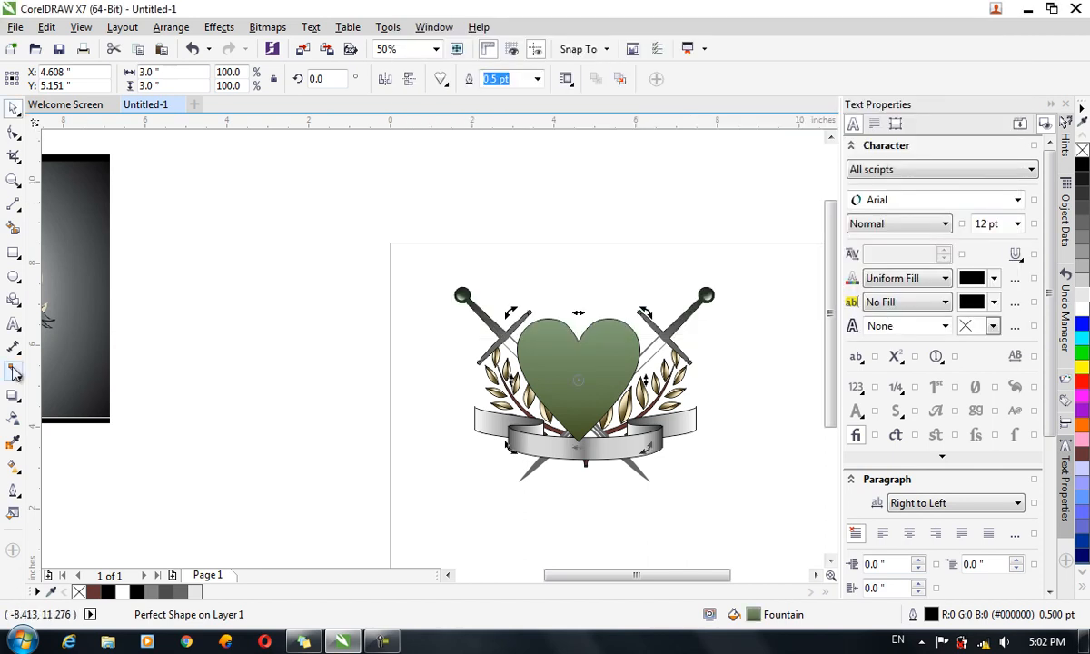
- Extrude the heart upward with its vanishing point at about 0.271 in, 1.125 in, replacing a first attempt aimed at the right sword
click(14, 417)
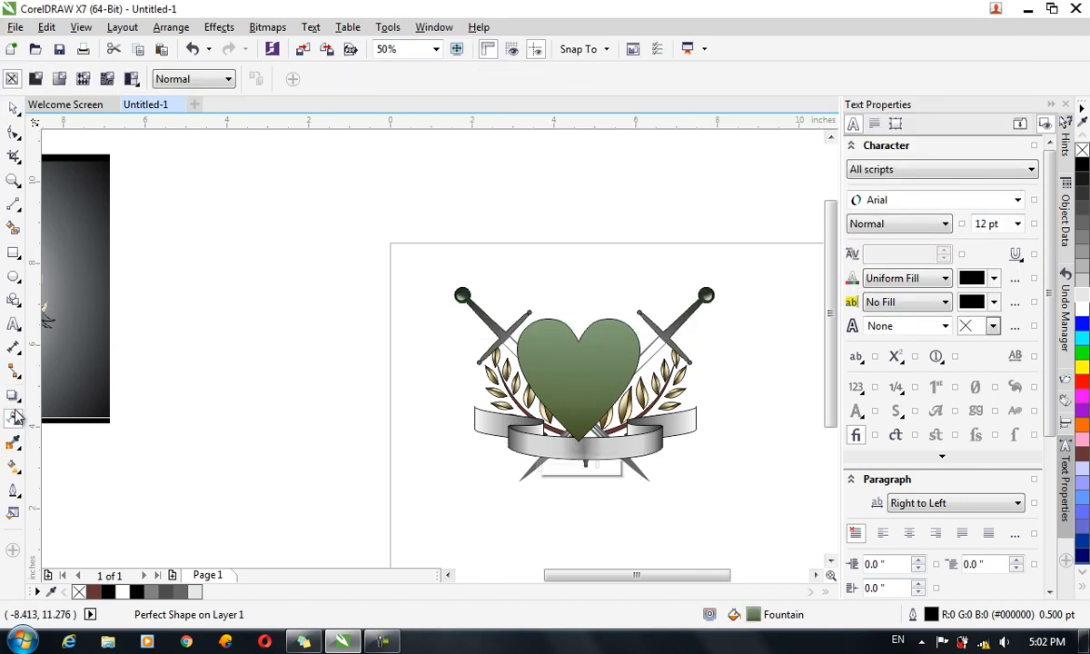
click(14, 404)
click(74, 490)
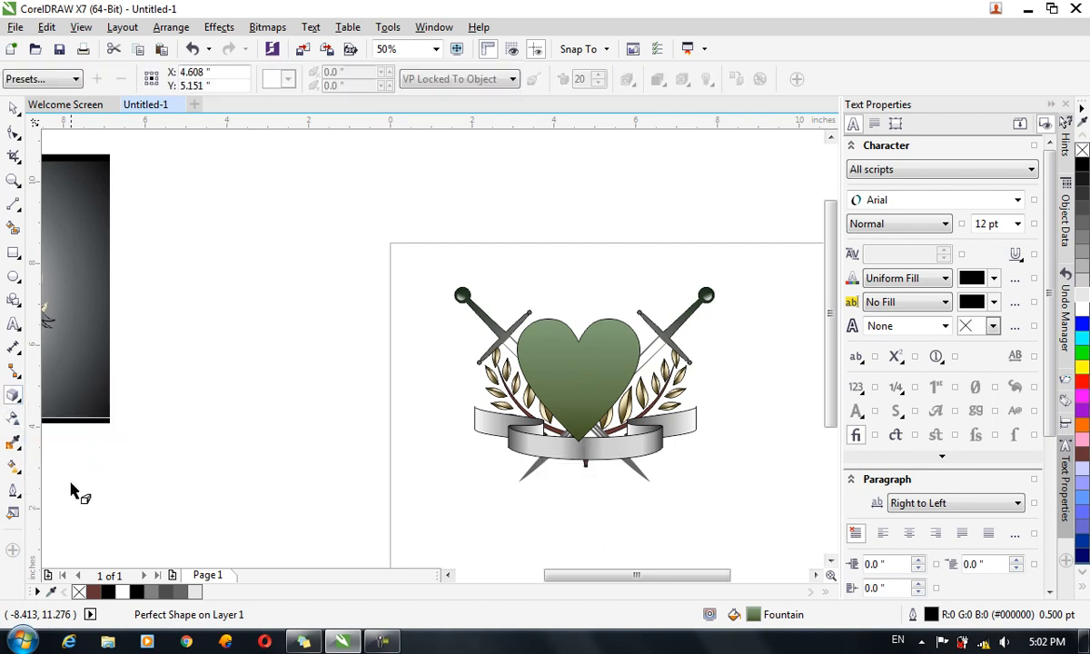
mouse_move(572, 384)
mouse_down()
mouse_move(589, 359)
mouse_move(637, 347)
mouse_move(660, 322)
mouse_move(656, 332)
mouse_up()
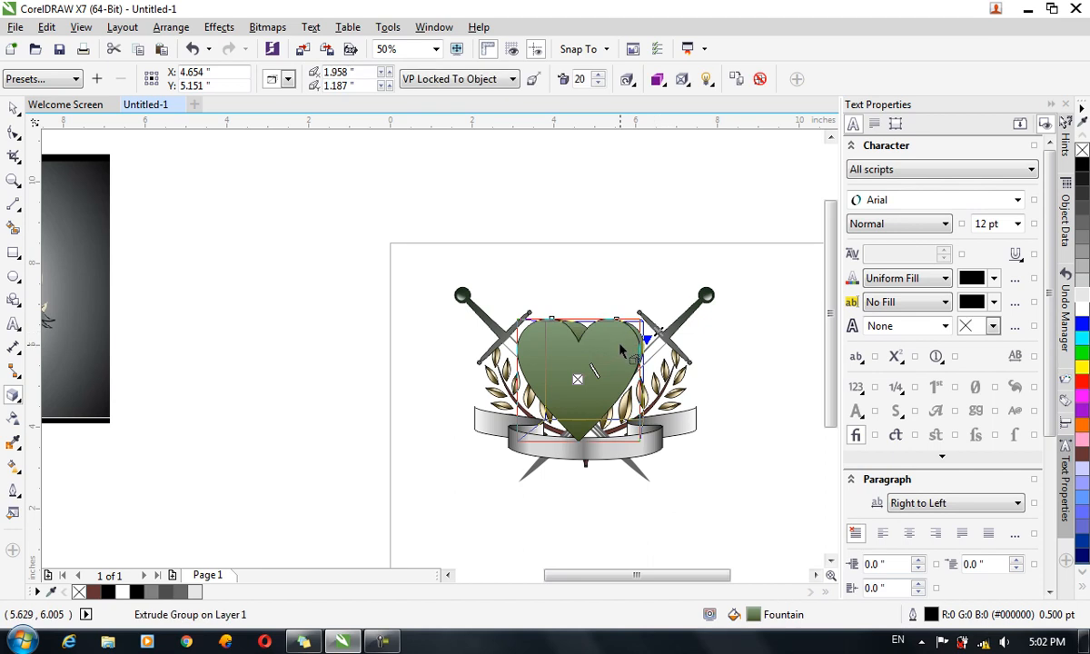
key(ctrl+z)
drag(582, 370, 590, 334)
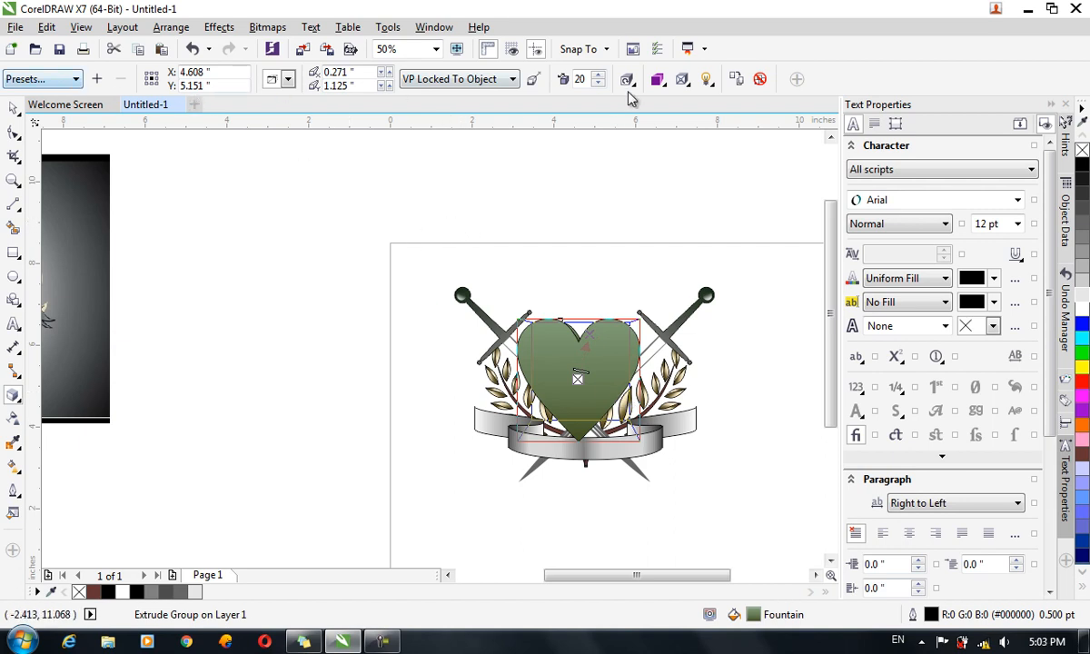
- Enable a bevel of 0.1 in at 45° on the heart's extrusion and shade its colour from dark olive green to grey
click(682, 80)
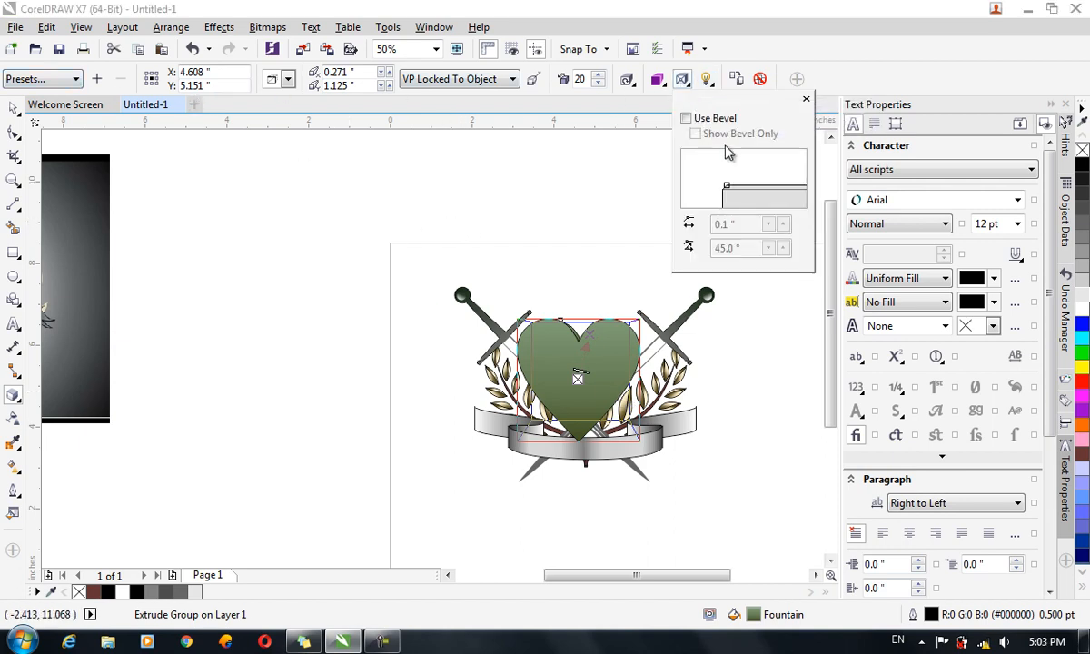
click(687, 119)
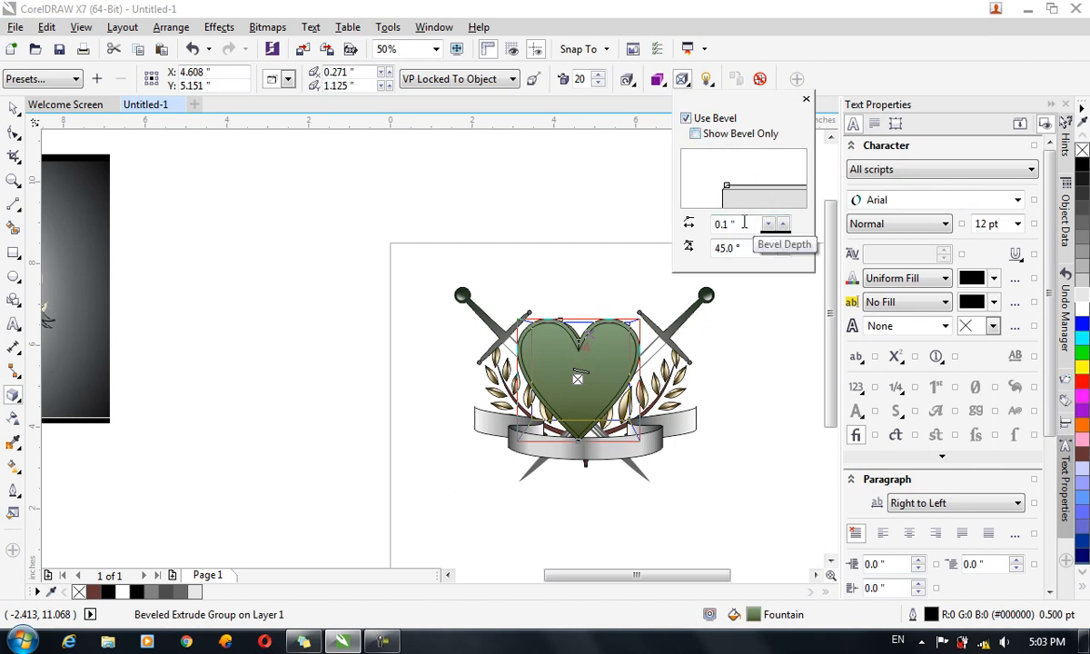
click(659, 81)
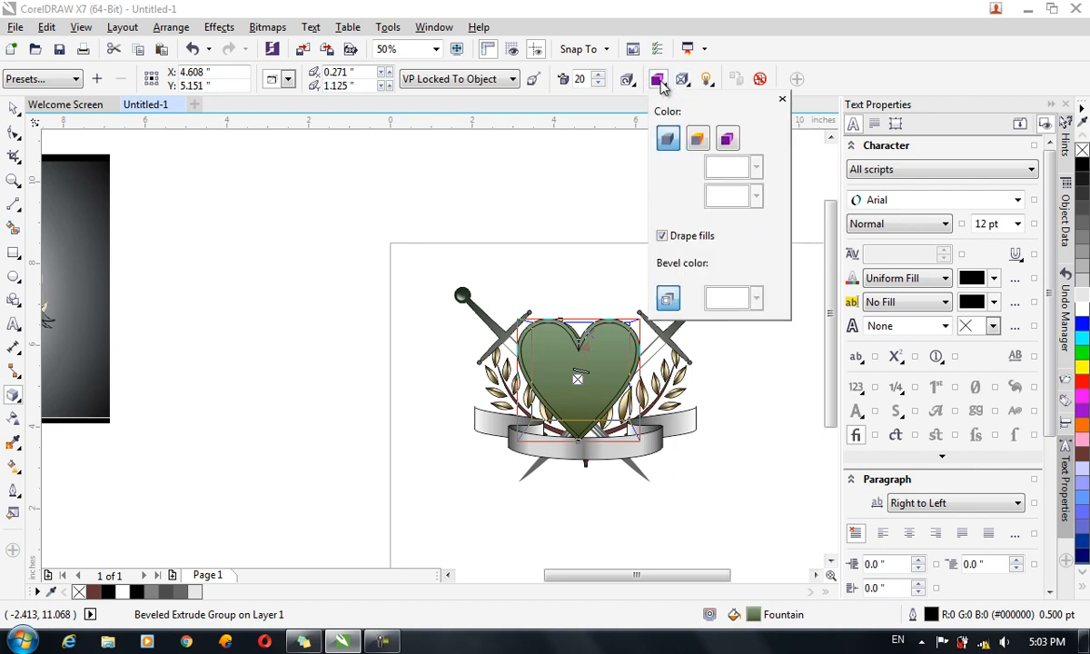
click(726, 139)
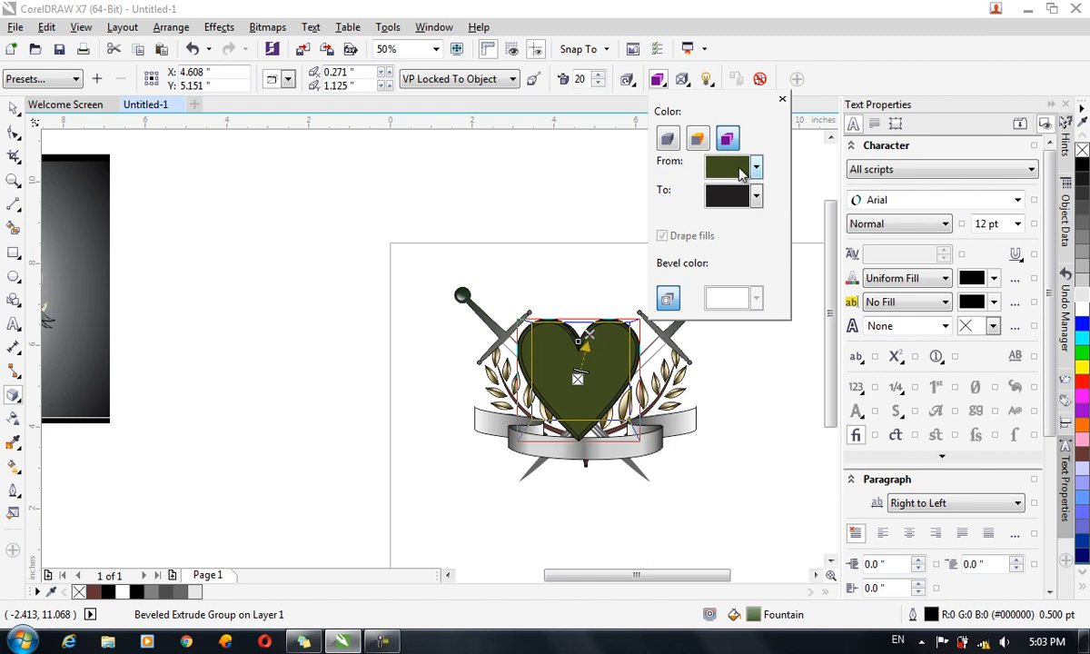
click(756, 196)
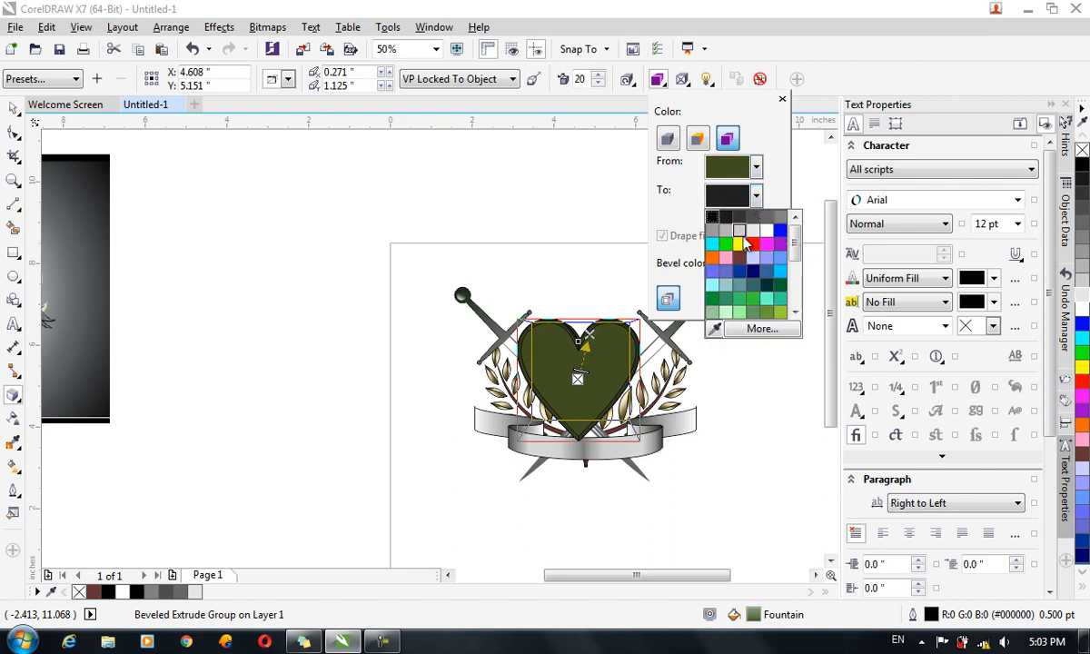
click(763, 217)
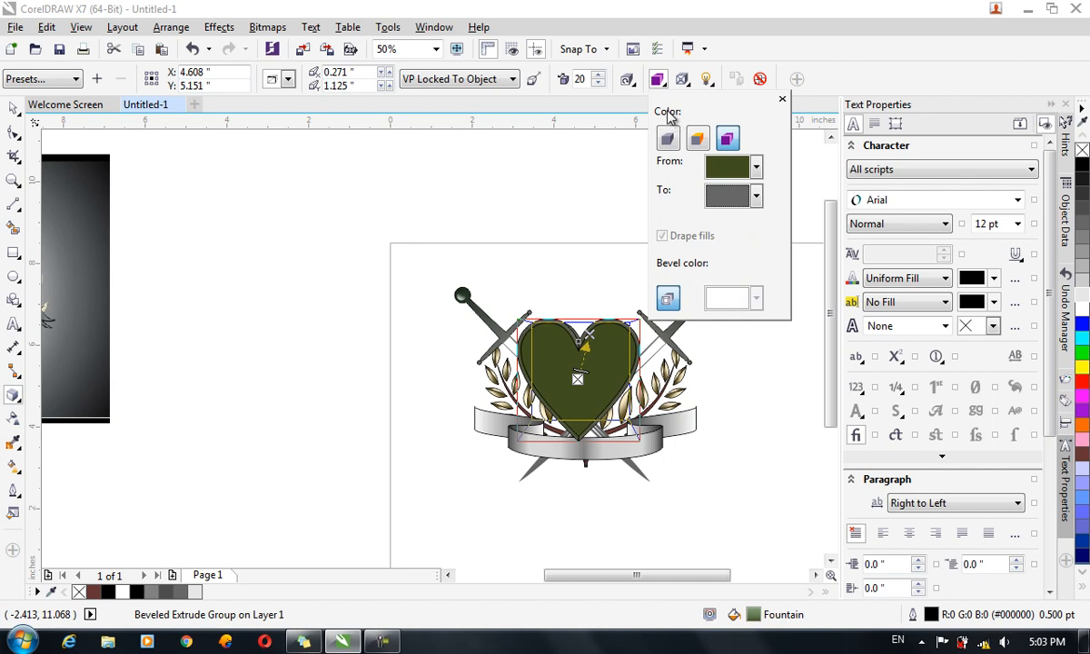
- Turn on light 1 for the heart's extrusion and place it at the centre of the lighting cube's front face
click(703, 72)
click(708, 79)
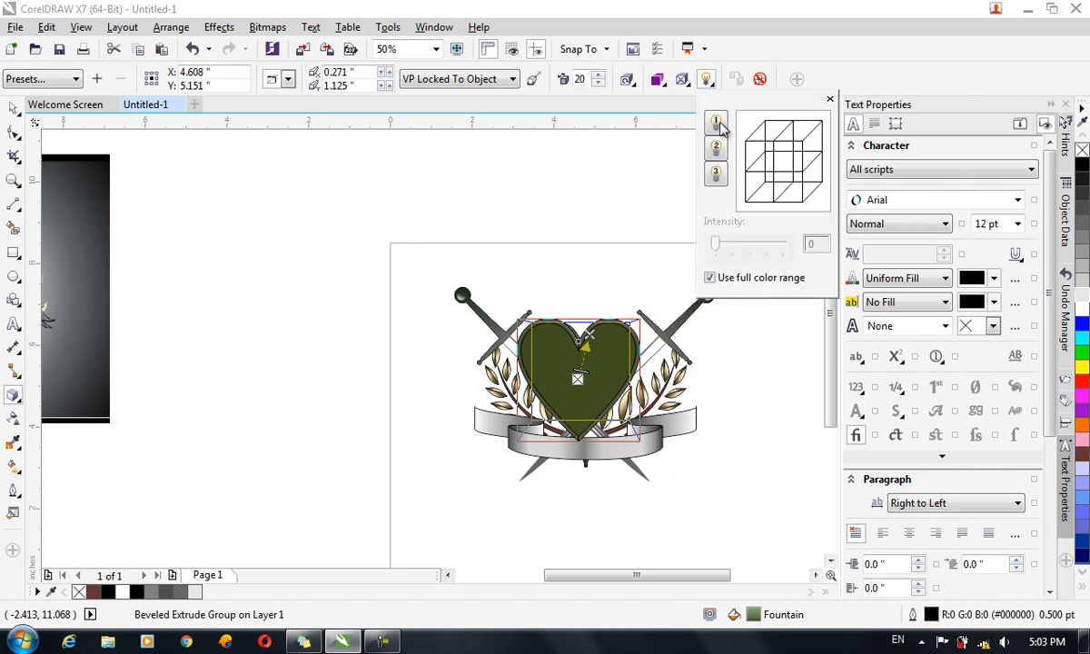
click(716, 121)
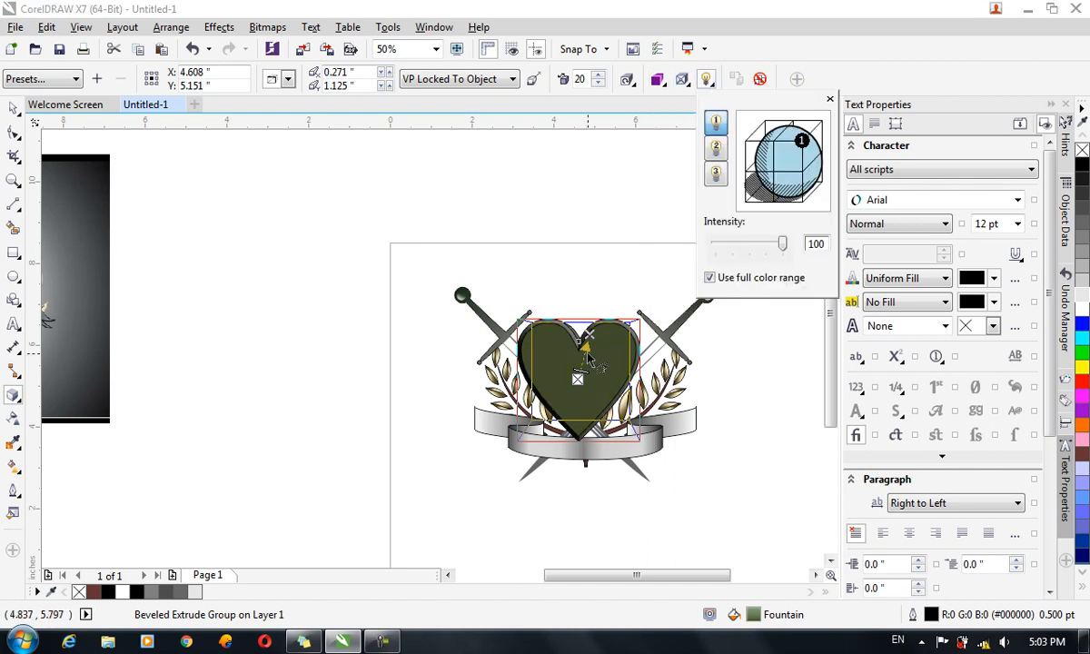
click(777, 174)
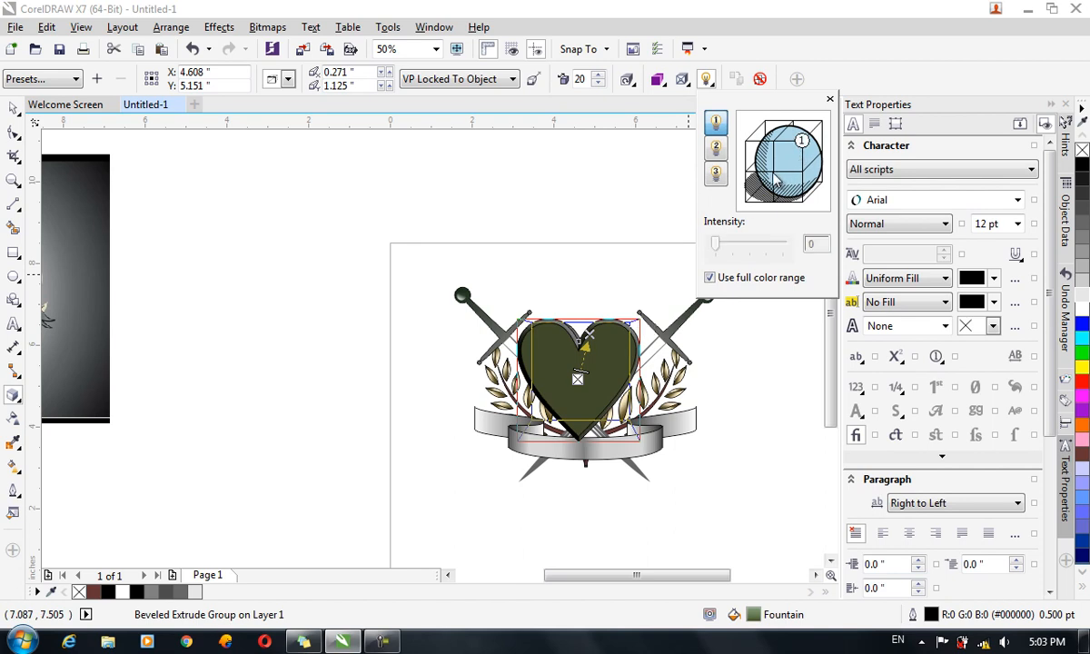
mouse_move(804, 148)
mouse_down()
mouse_move(734, 169)
mouse_move(778, 182)
mouse_up()
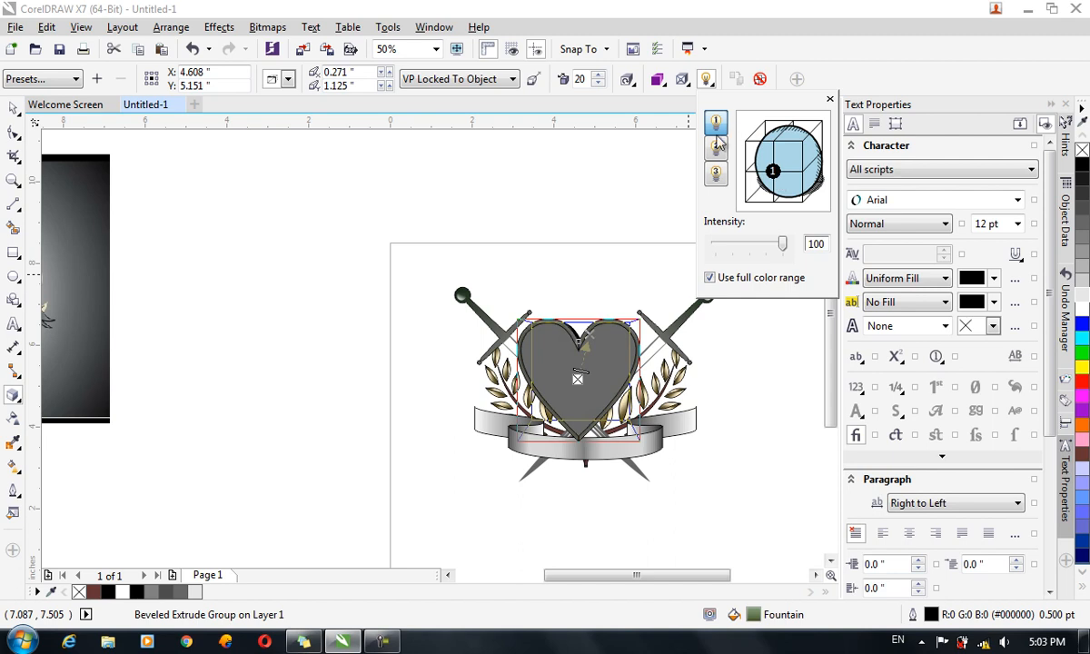
- Add light 2 at the front upper-right corner of the lighting cube and move light 1 to the front lower-right corner
click(716, 147)
mouse_move(806, 143)
mouse_down()
mouse_move(762, 169)
mouse_move(754, 189)
mouse_move(808, 211)
mouse_up()
click(804, 152)
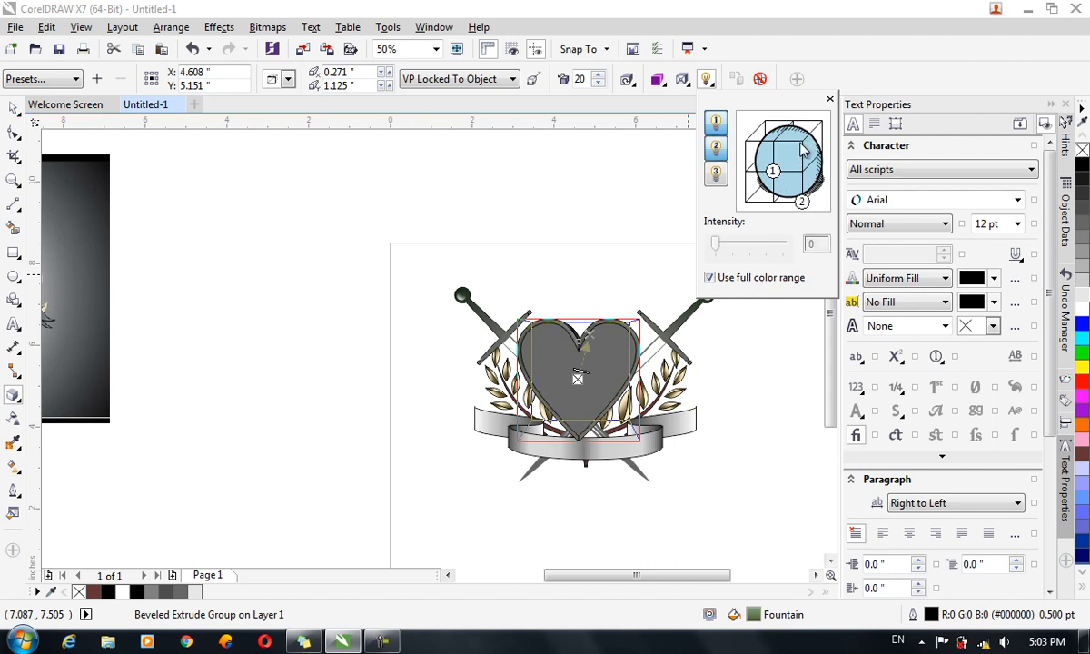
mouse_move(803, 203)
mouse_down()
mouse_move(788, 162)
mouse_move(806, 150)
mouse_move(747, 143)
mouse_move(745, 202)
mouse_move(803, 204)
mouse_up()
click(773, 172)
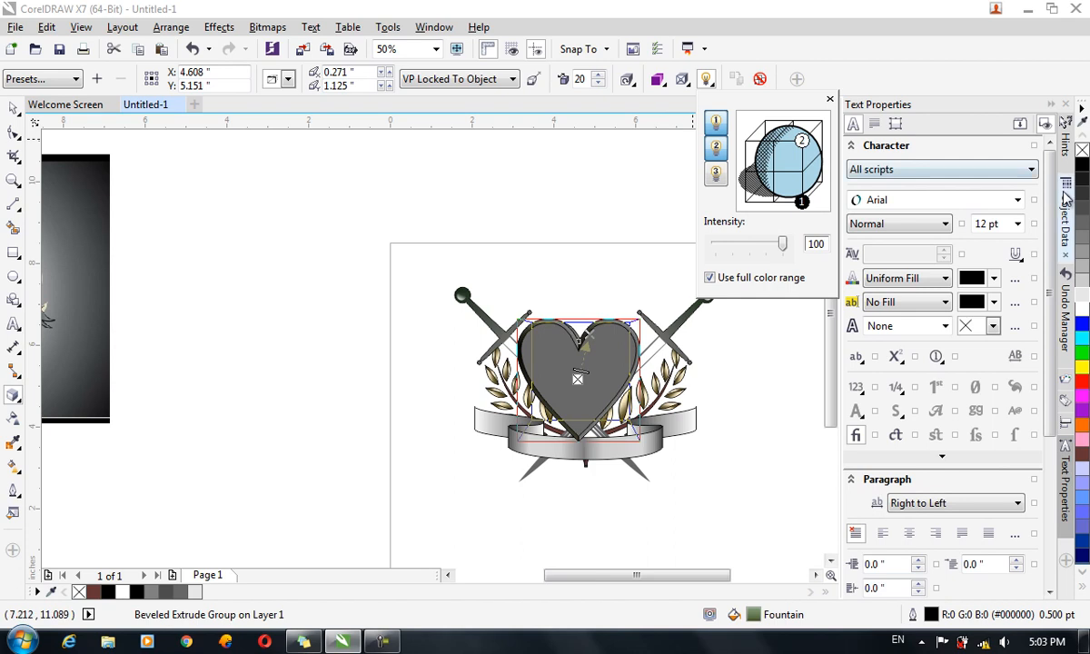
- Try several palette colours as the extruded heart's fill, including orange (#FF6600), and settle on brown (#663333)
click(1083, 309)
click(1083, 266)
click(1081, 427)
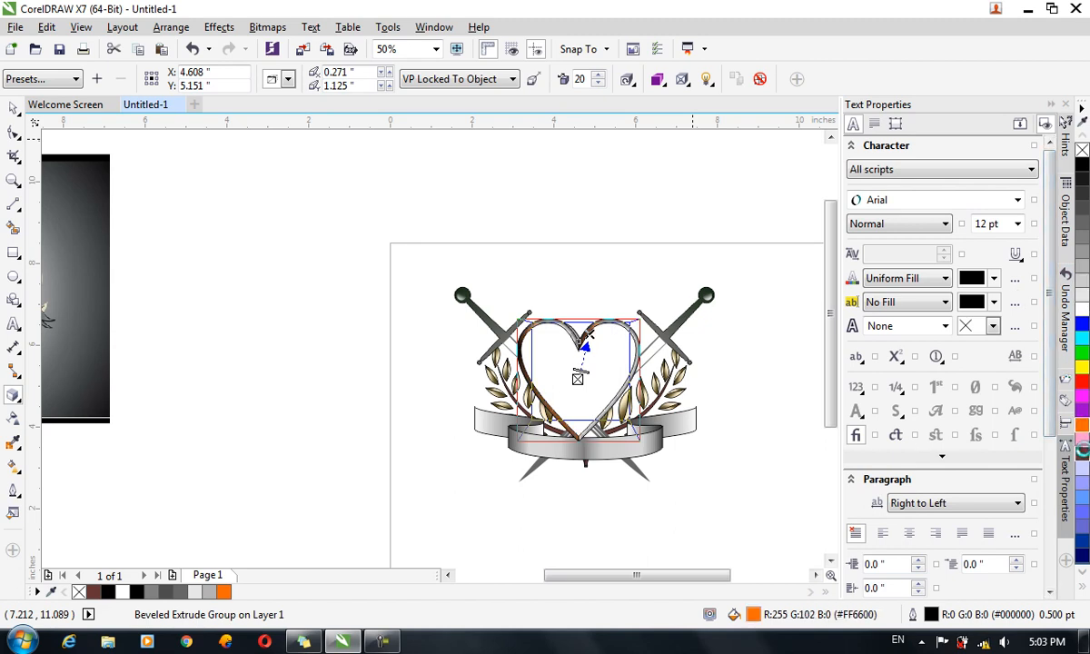
click(1083, 453)
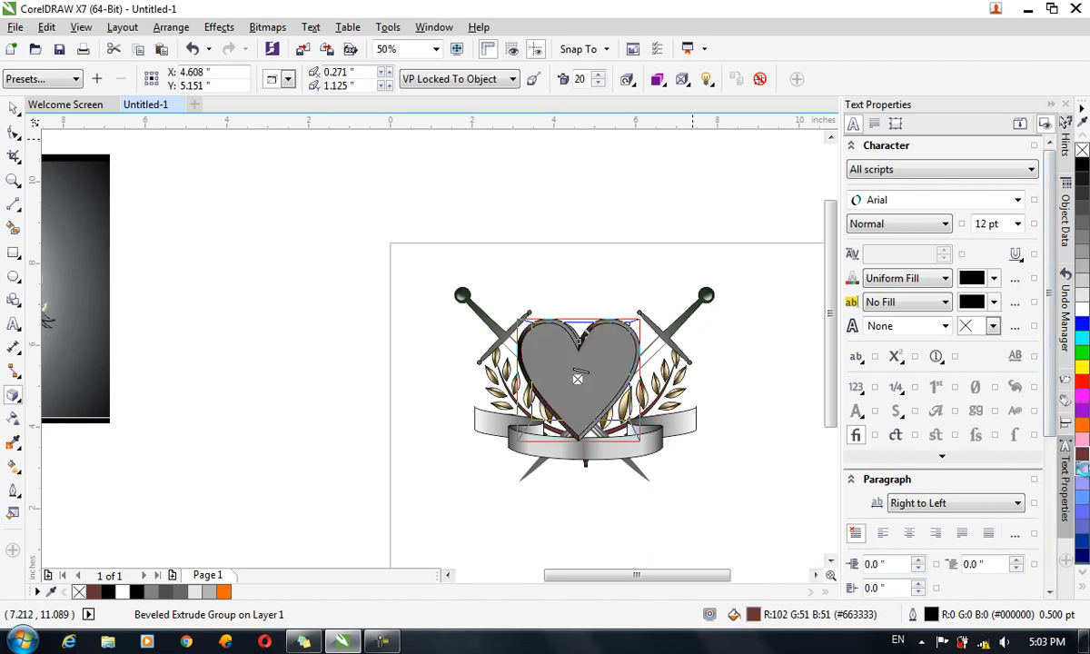
click(1084, 470)
click(1083, 457)
click(13, 107)
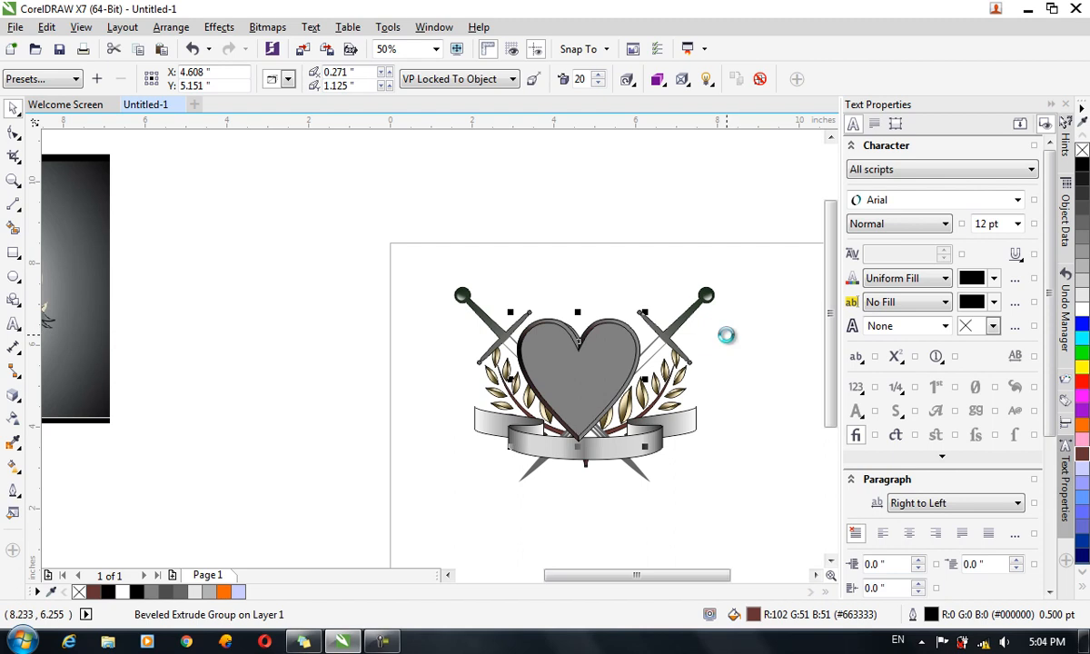
- Clear the heart's extrusion and turn off its bevel
click(760, 79)
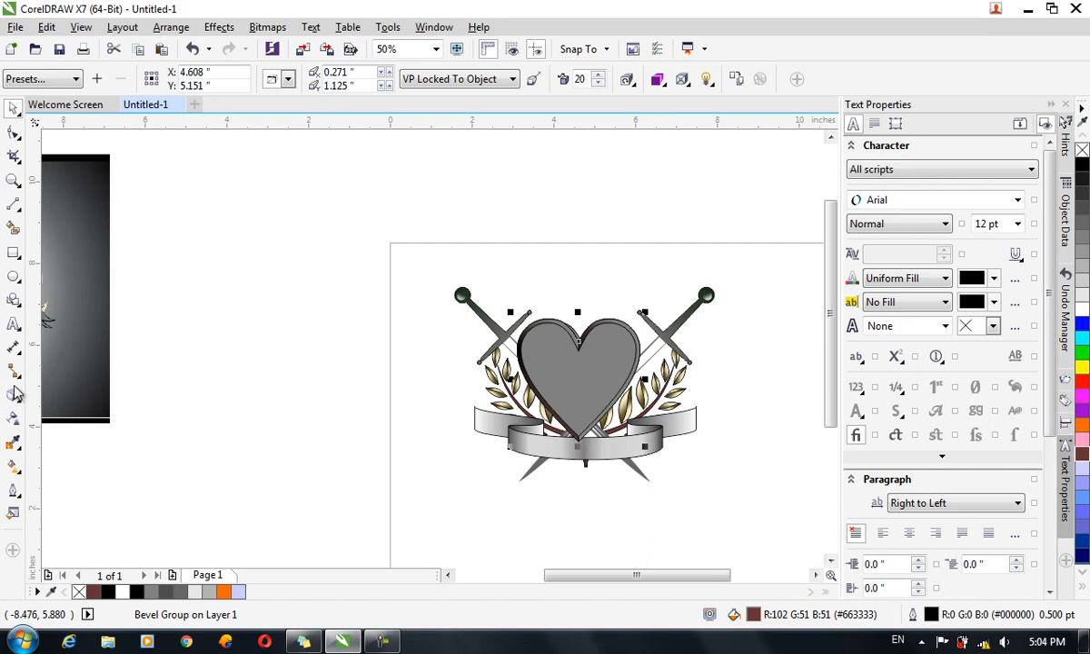
click(626, 80)
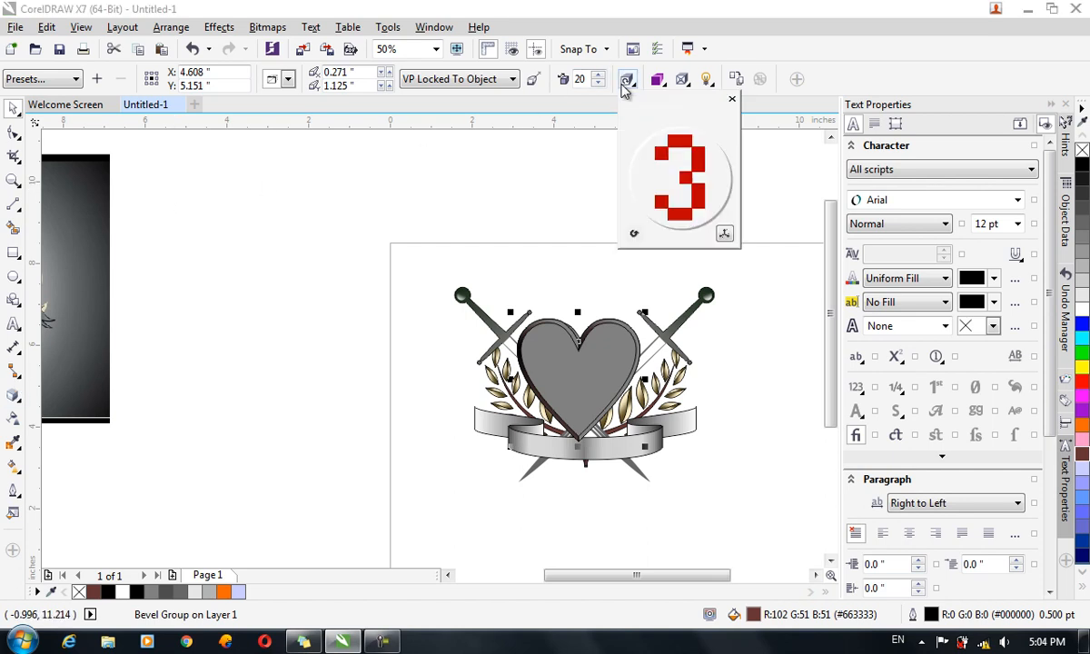
click(657, 79)
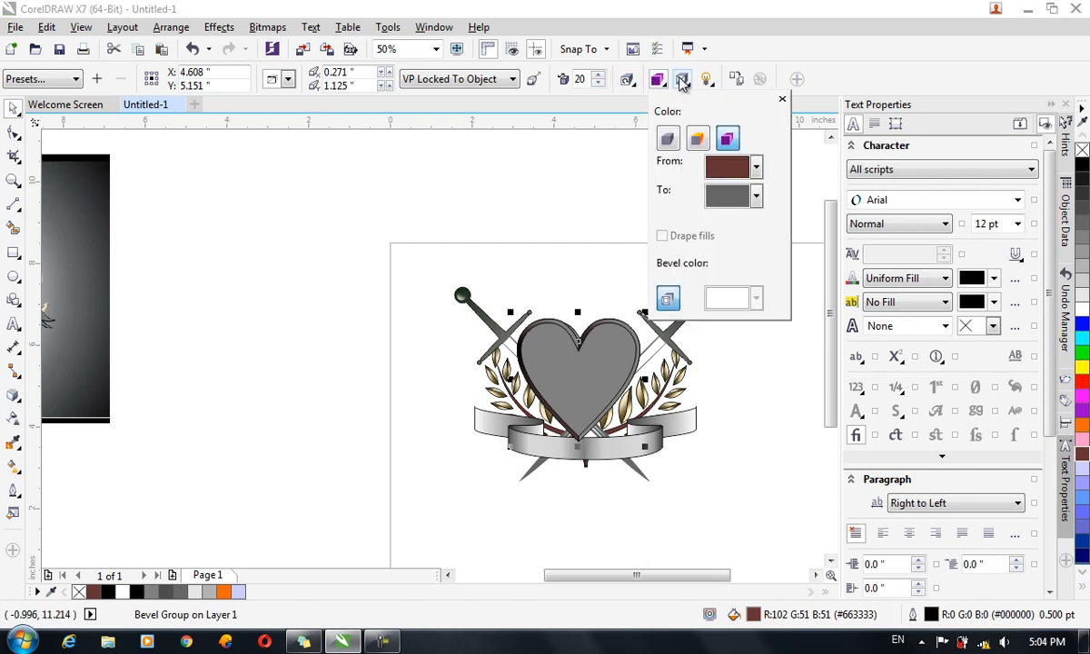
click(682, 79)
click(703, 119)
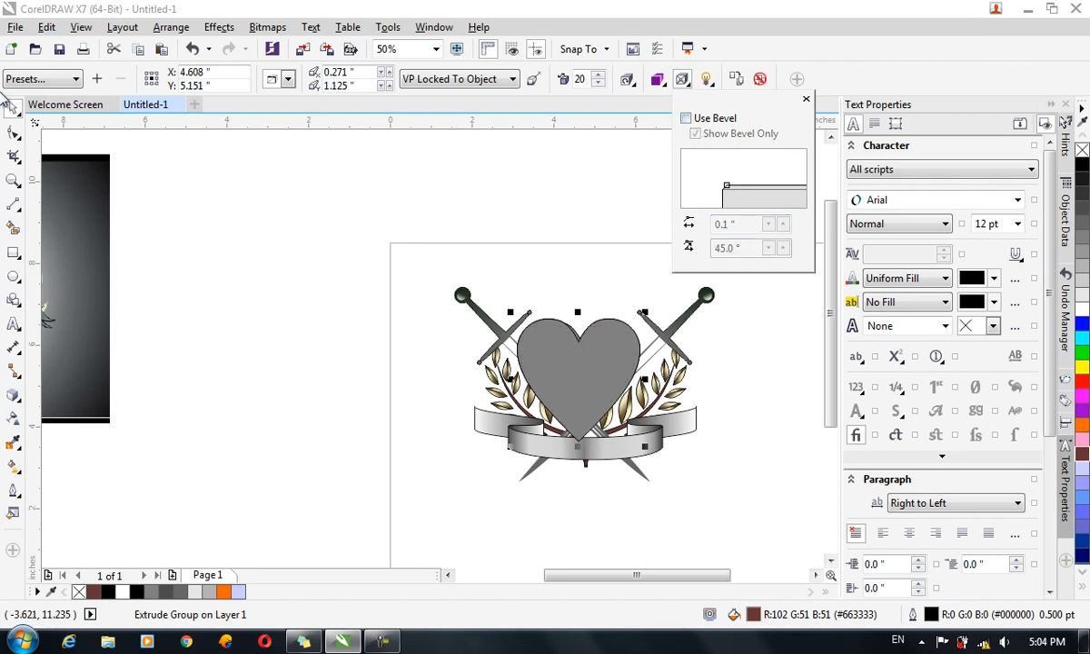
click(13, 107)
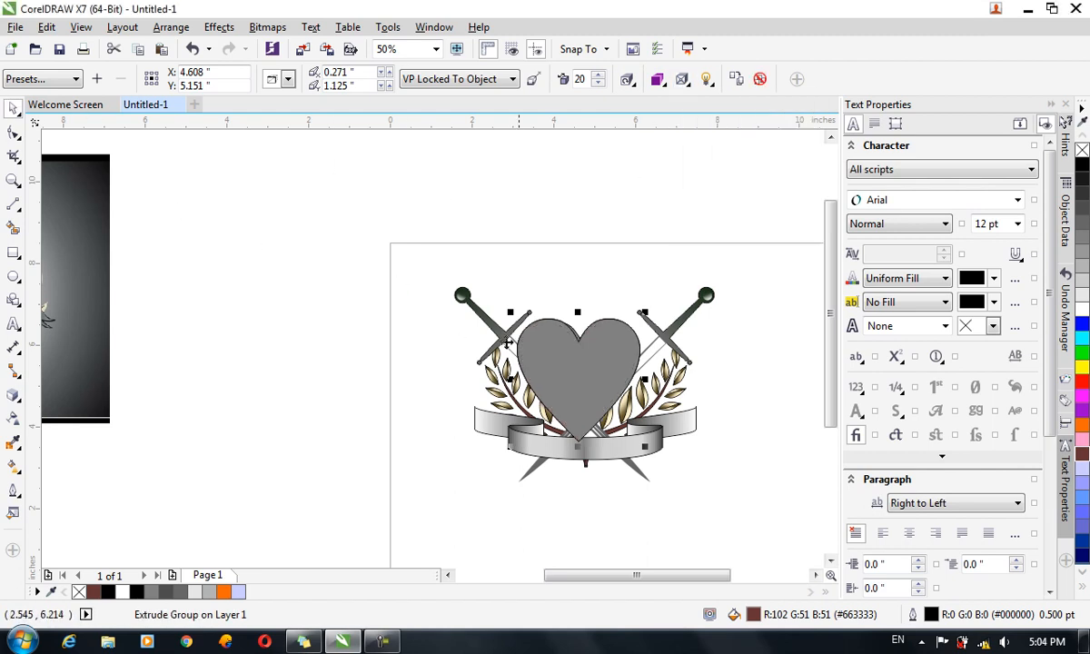
- Scale the heart's control shape to about 2.708 in and give it a 90° linear fountain fill from brown to muted green
click(606, 405)
click(597, 397)
drag(645, 445, 640, 446)
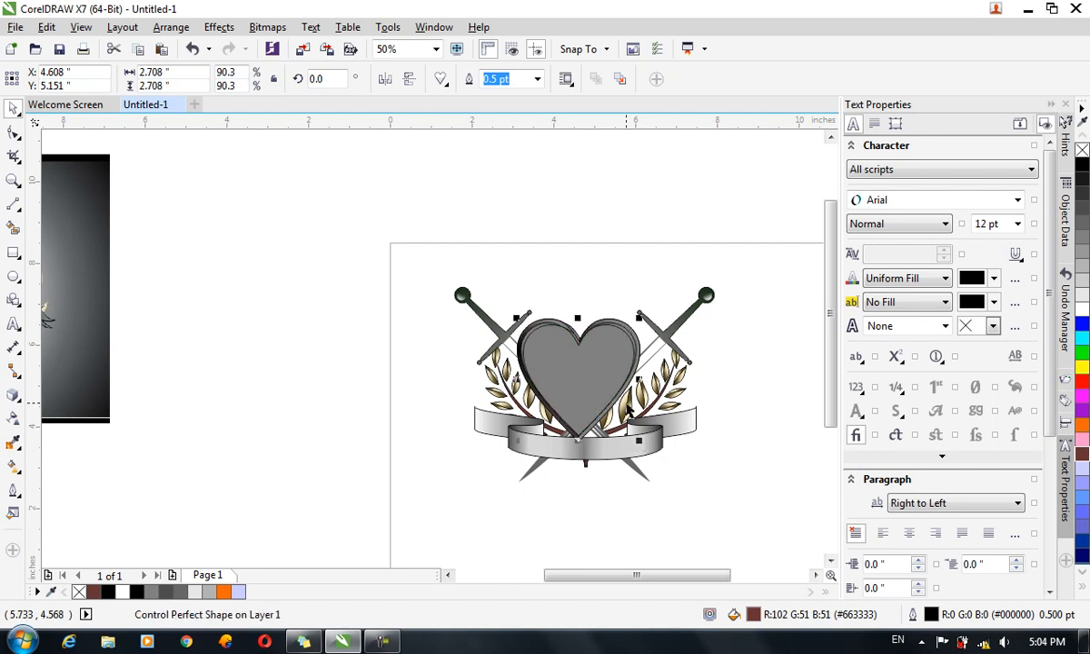
key(F11)
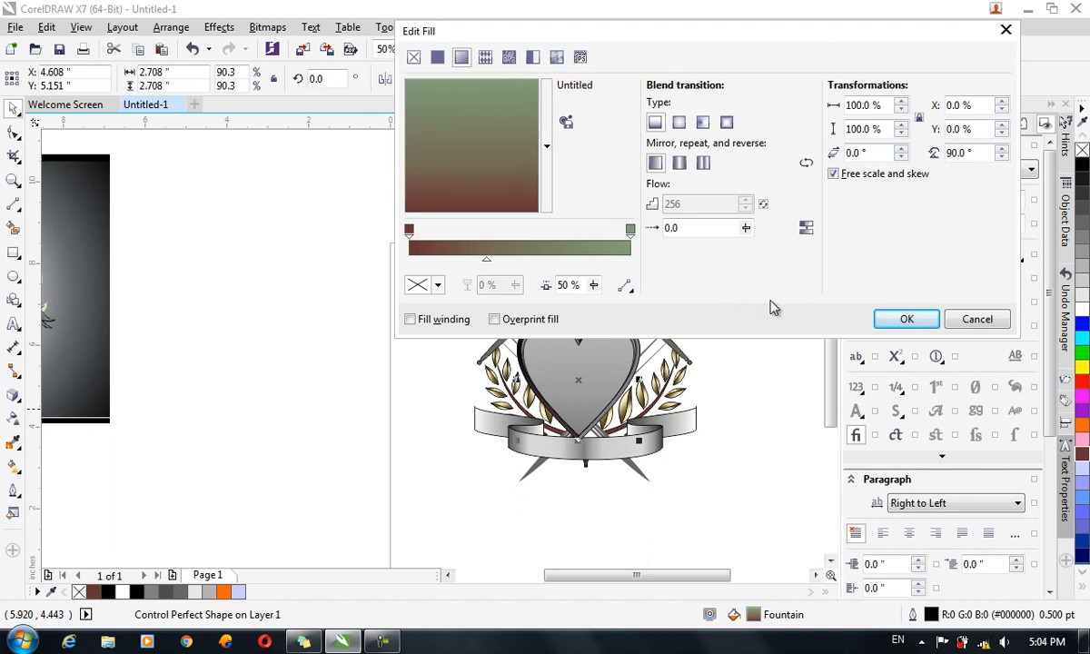
click(899, 319)
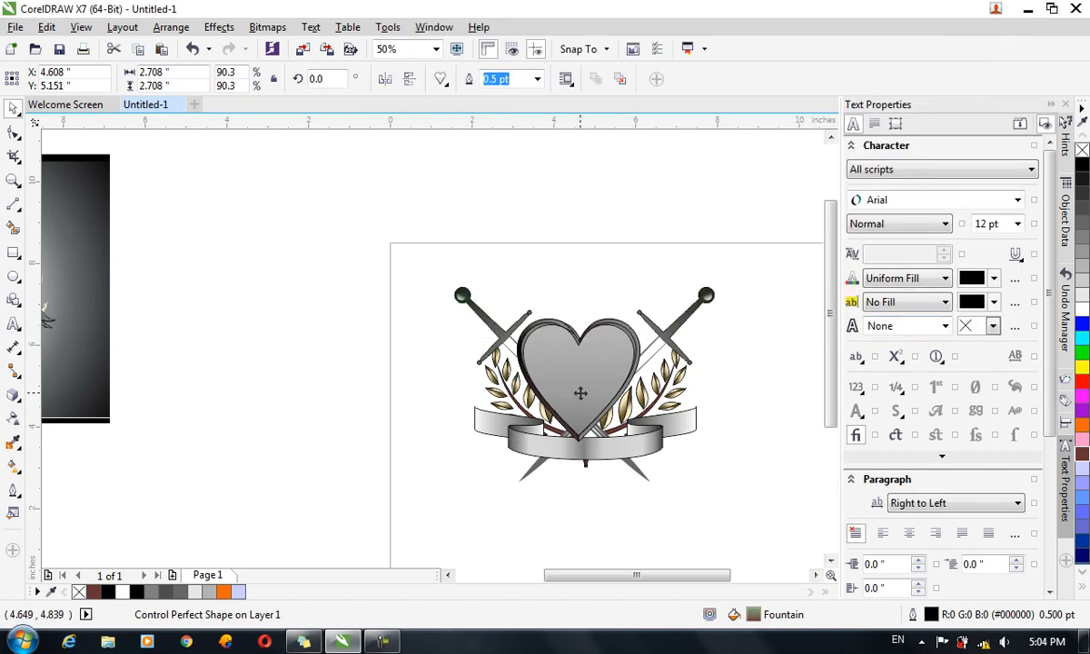
- Remove the outline of the heart's control shape and shrink the shape to about 2.542 in
click(537, 79)
click(500, 92)
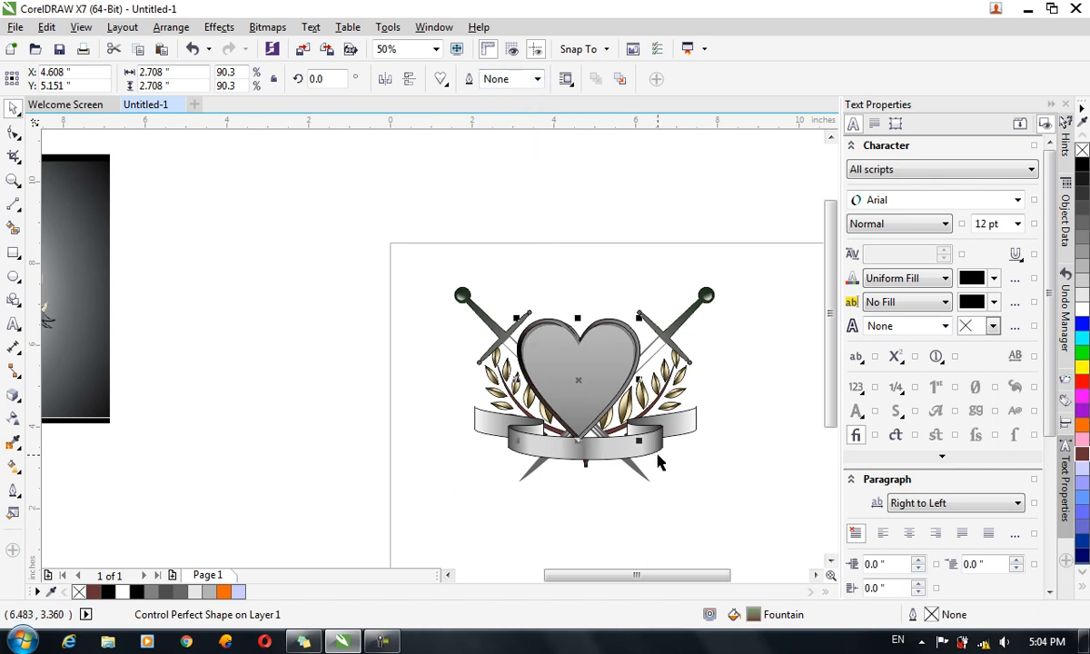
mouse_move(640, 442)
mouse_down()
mouse_move(631, 439)
mouse_move(641, 441)
mouse_move(638, 455)
mouse_up()
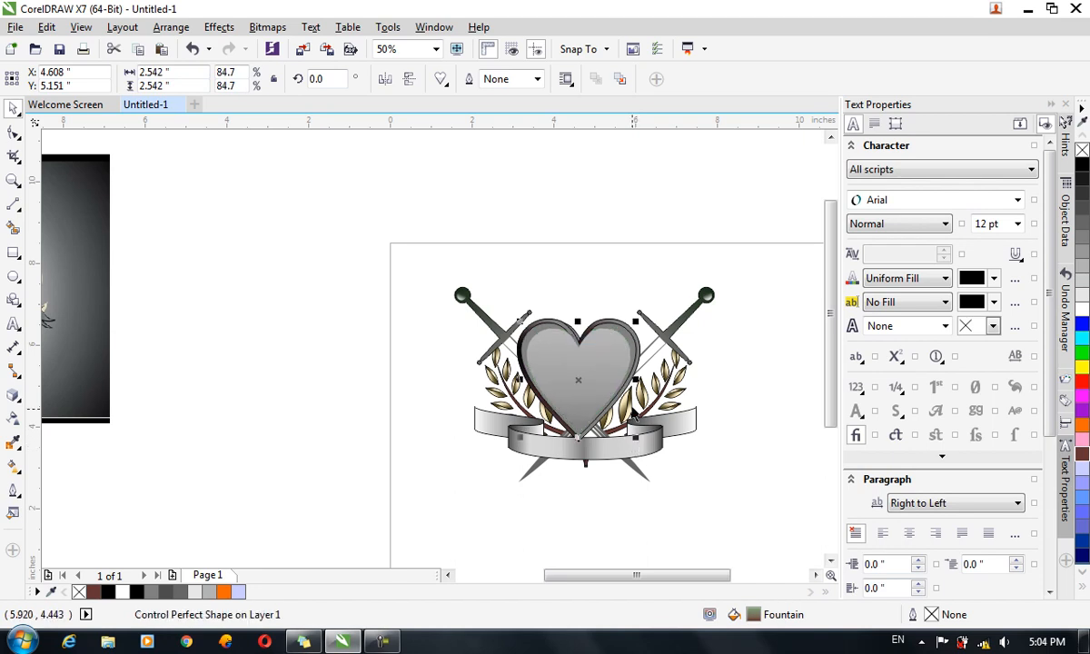
- Group all the parts of the central heart into one object
scroll(636, 424, down, 2)
drag(574, 329, 633, 439)
key(ctrl+g)
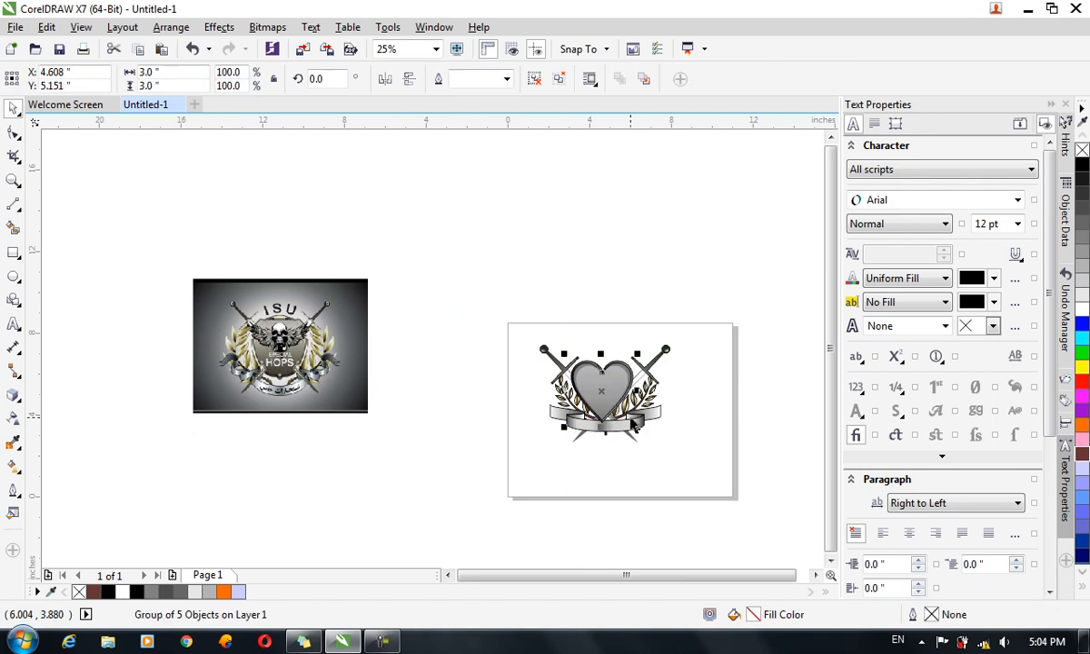
- Keep the heart stacked in front of the sword blades, move it slightly down behind the ribbon and enlarge it to about 3.312 in
scroll(634, 437, up, 2)
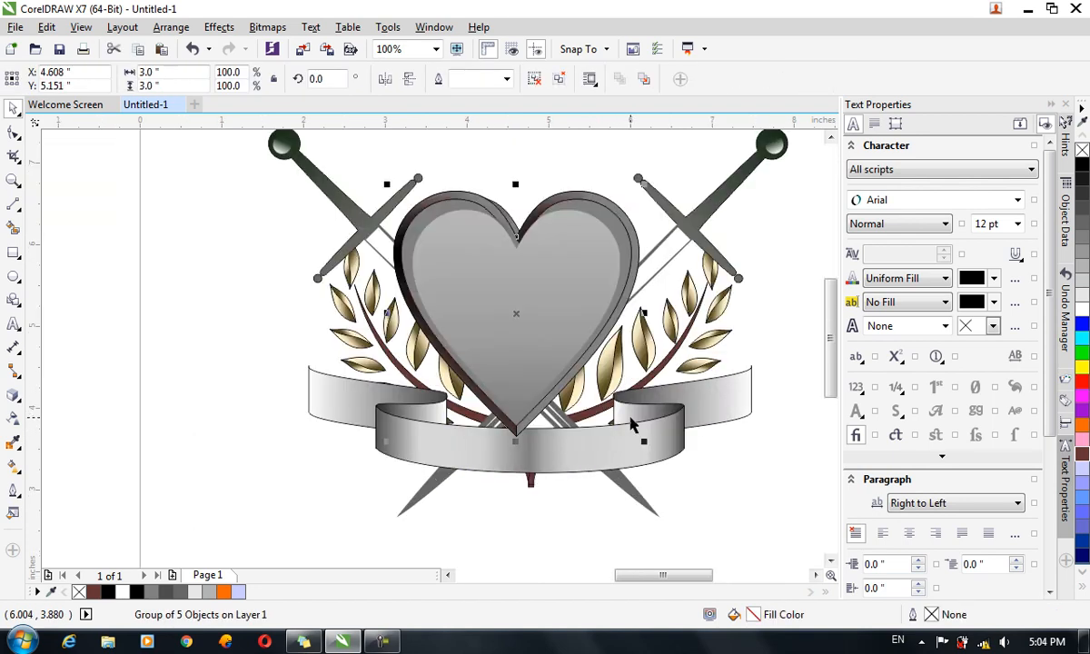
key(ctrl+Page_Down)
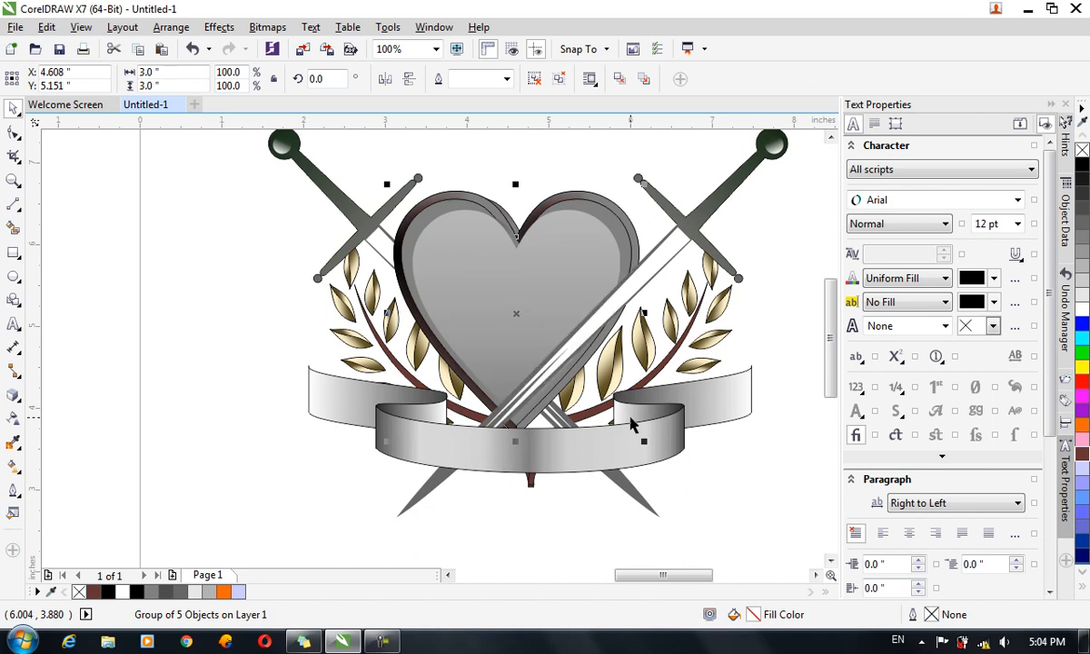
key(ctrl+Page_Up)
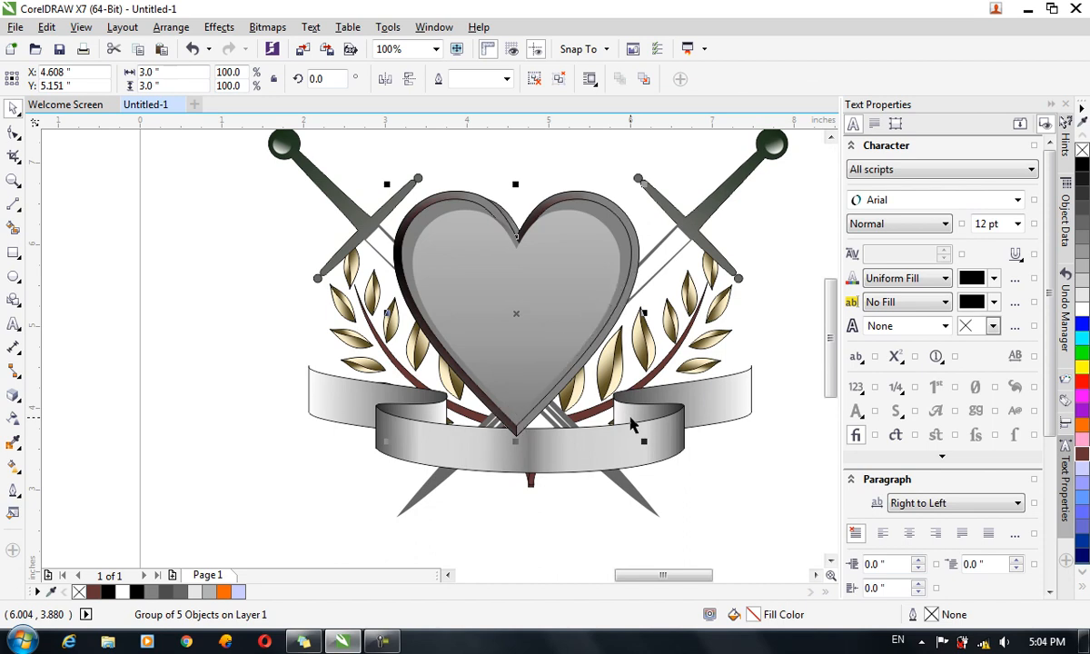
drag(582, 249, 588, 279)
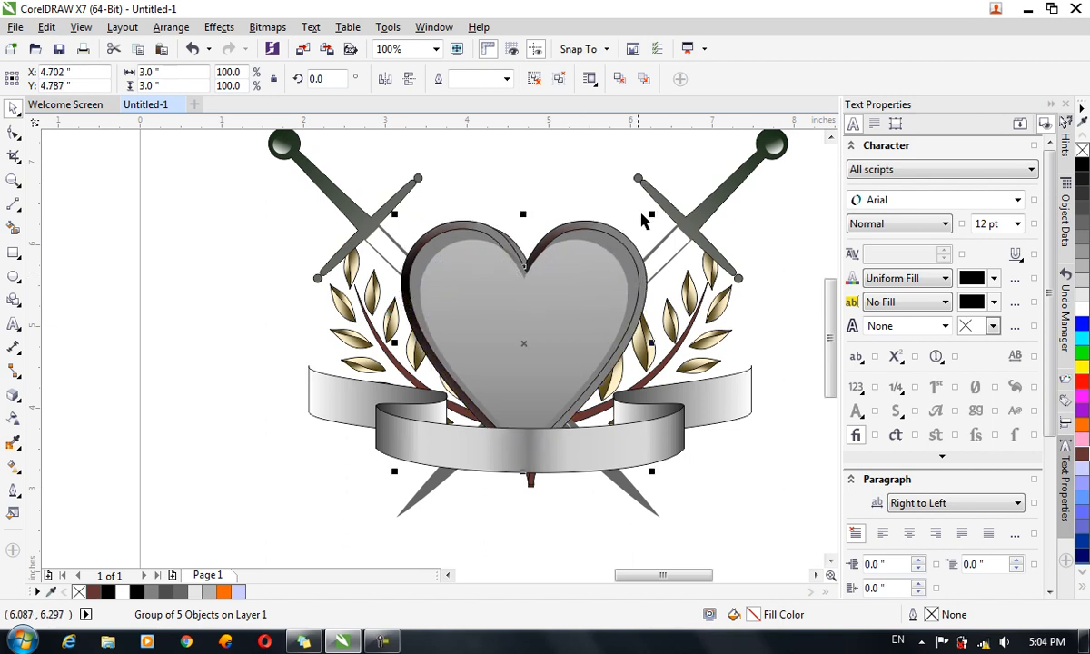
drag(651, 216, 664, 201)
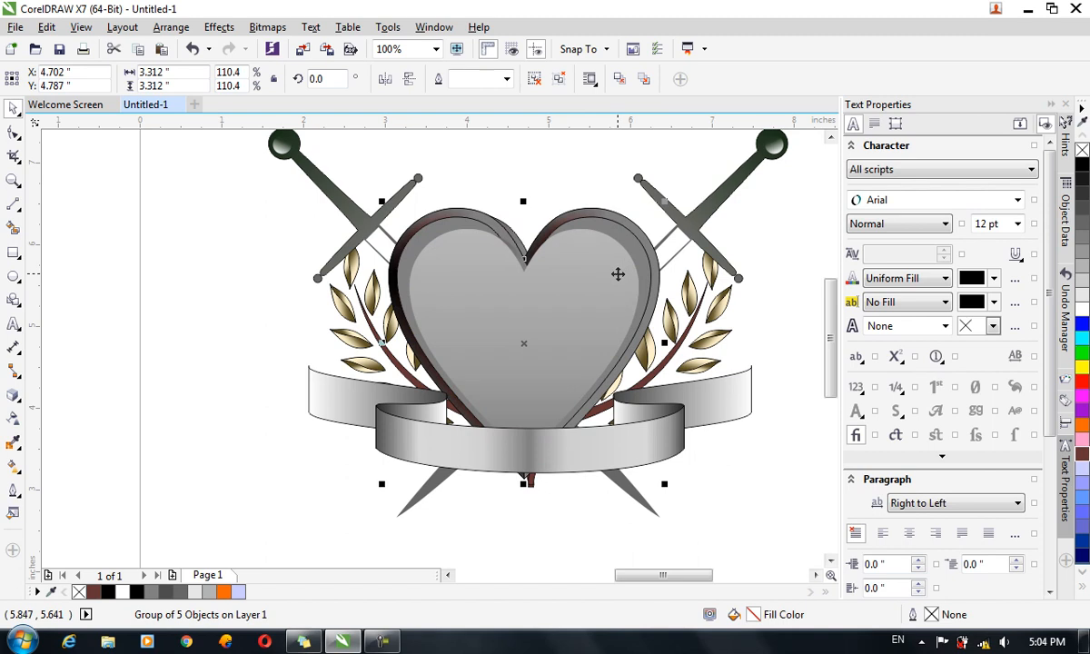
- Group the swords, laurels, heart and ribbon into one emblem and centre it on the page
scroll(618, 275, down, 2)
drag(409, 183, 750, 433)
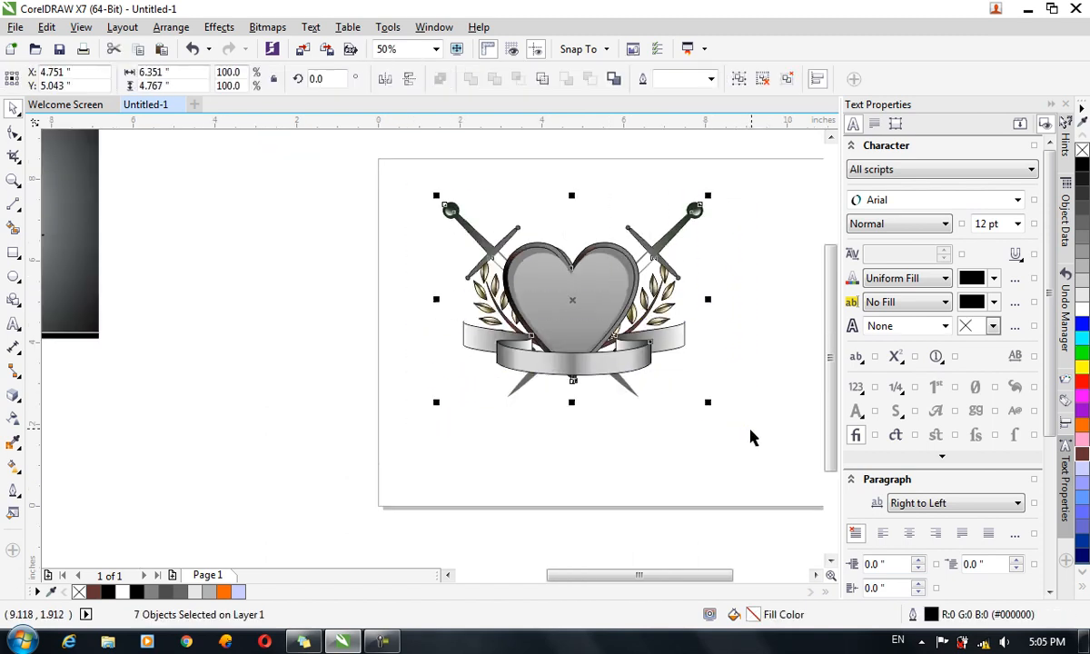
key(ctrl+g)
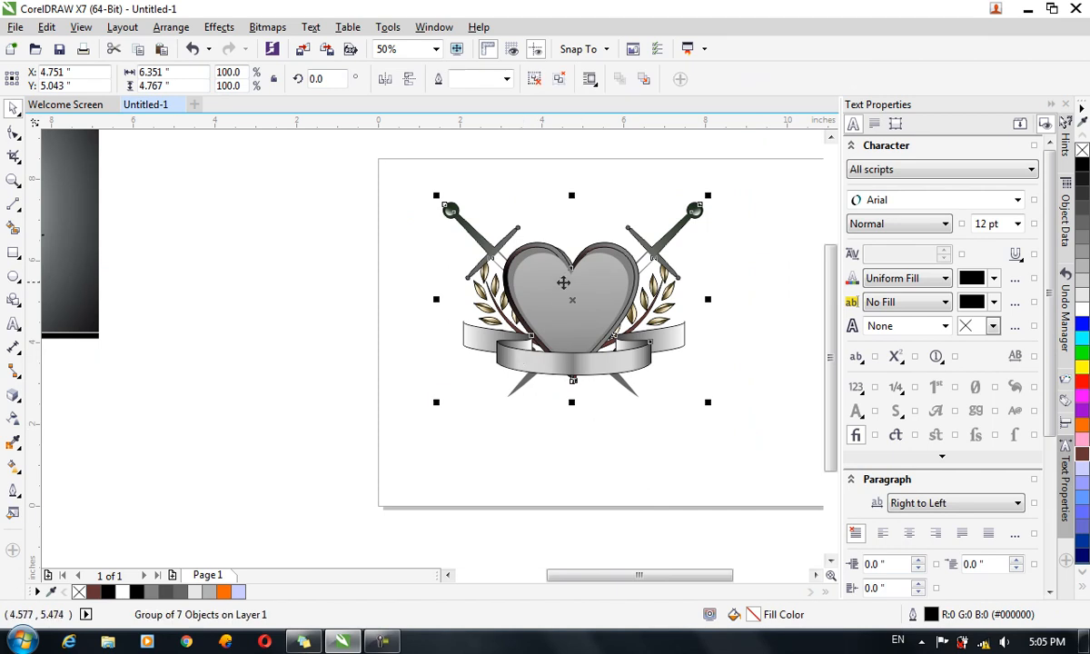
key(p)
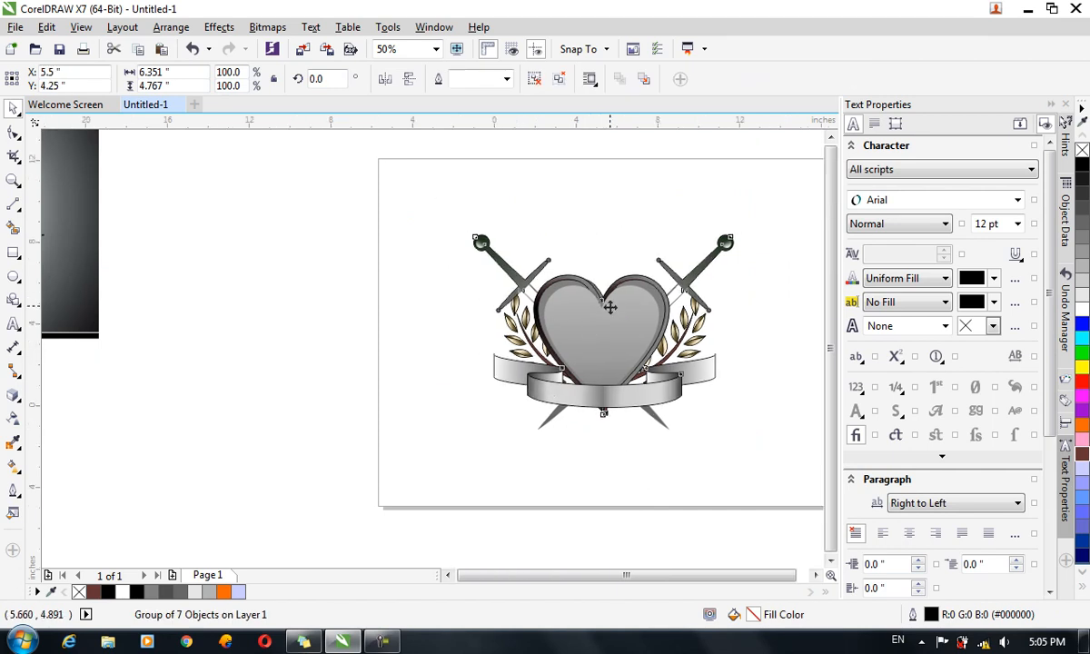
- Add a page-sized 11 × 8.5 in background rectangle behind the emblem
scroll(565, 286, down, 4)
click(138, 282)
double_click(14, 253)
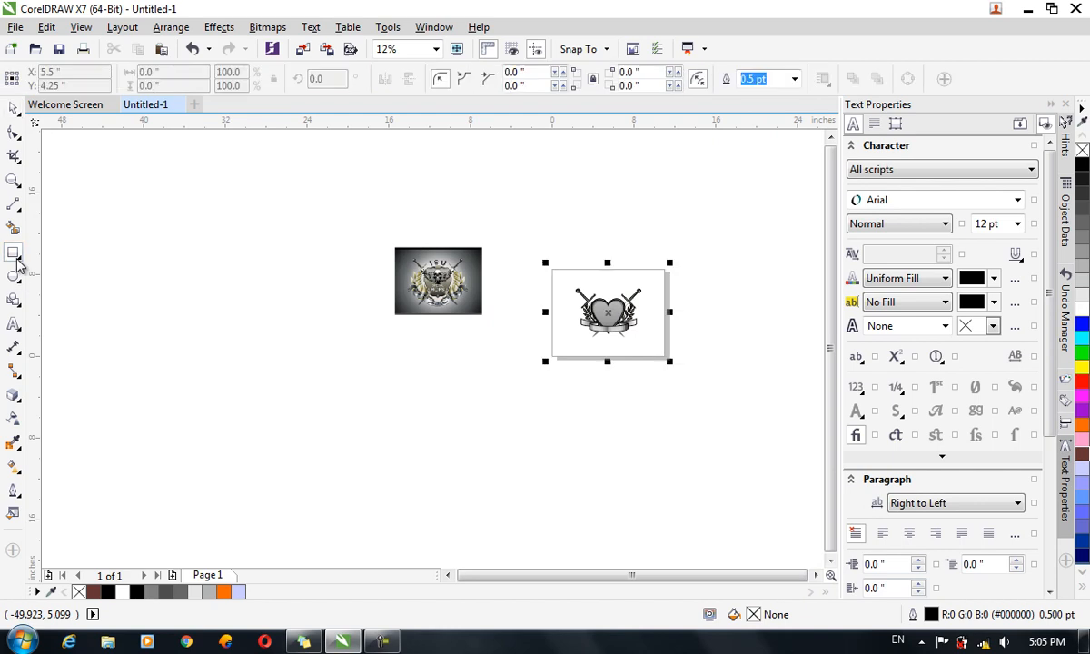
scroll(649, 309, up, 1)
scroll(650, 309, up, 1)
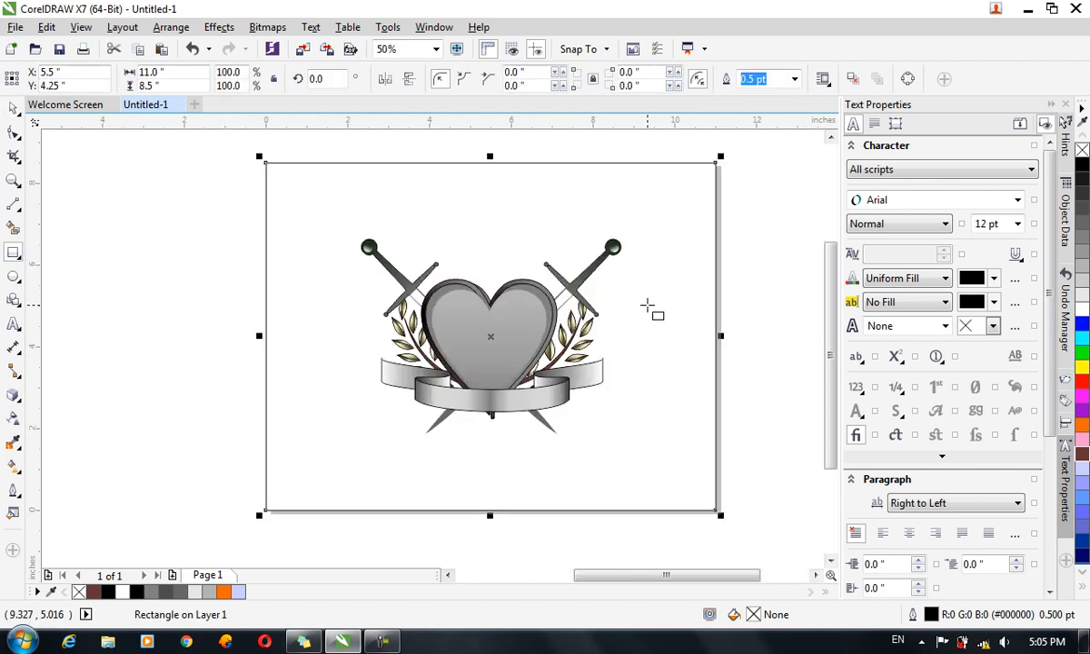
- Give the background rectangle an elliptical fountain fill from dark grey (#292929) at the edge to white at the centre
key(F11)
click(680, 122)
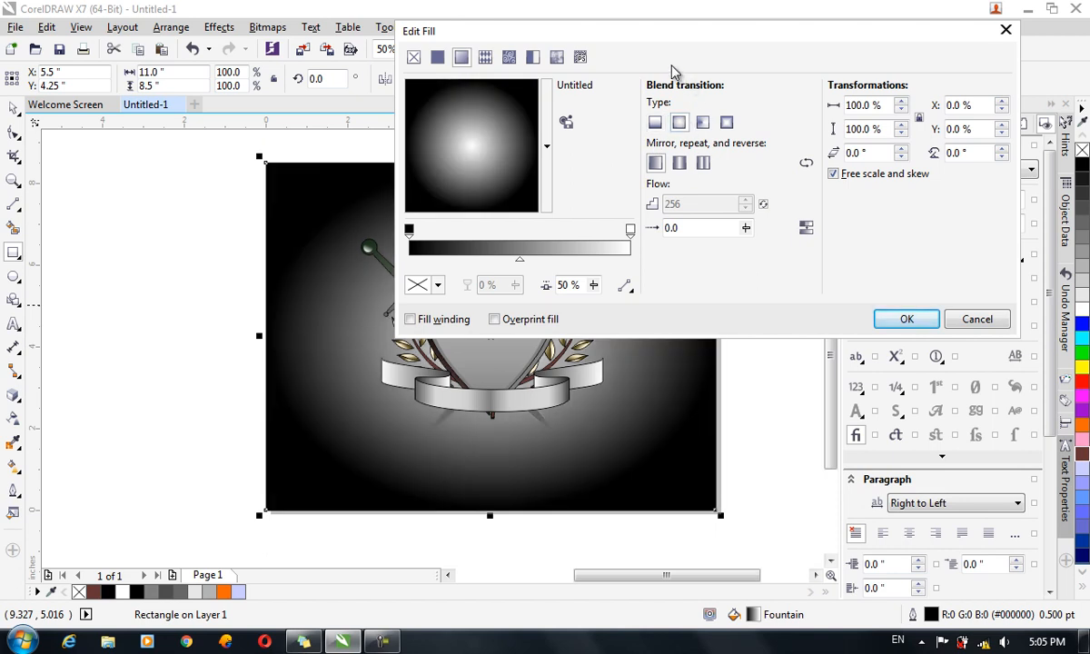
click(409, 230)
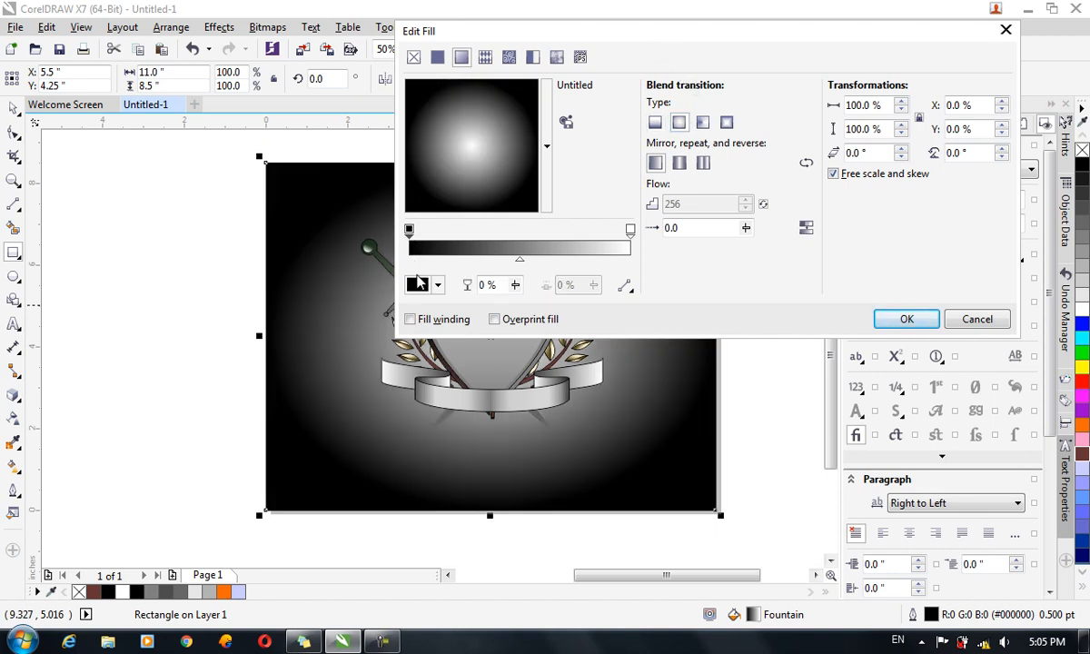
click(417, 283)
click(422, 429)
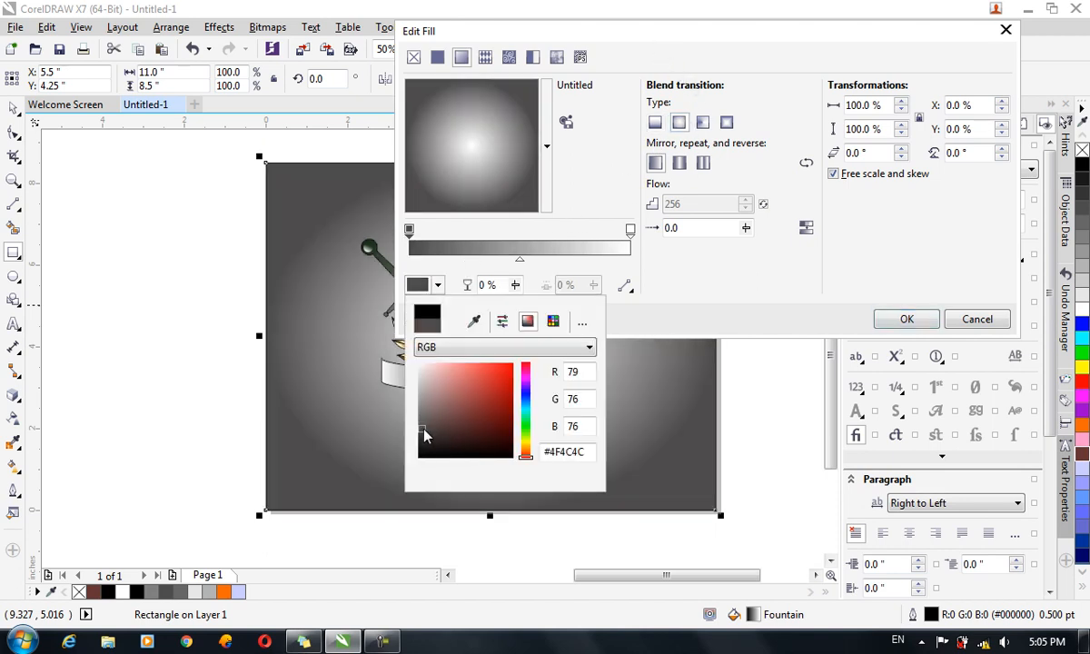
click(414, 456)
click(418, 443)
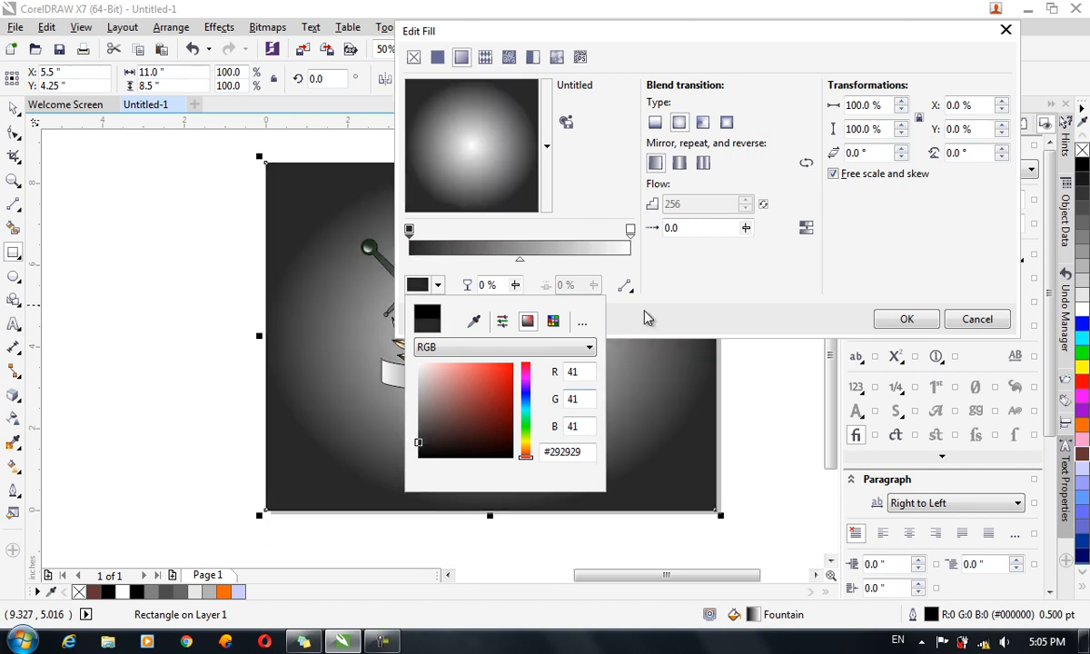
click(490, 270)
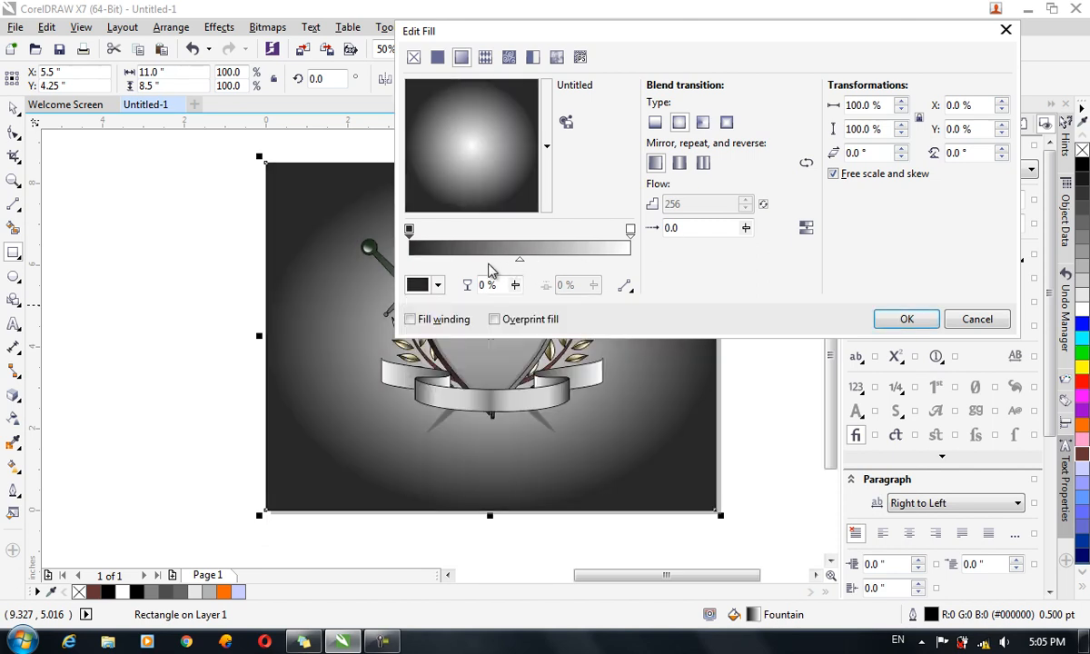
- Add a light grey stop to the background gradient, set the dark-side midpoint to 66% and apply the fill
click(425, 254)
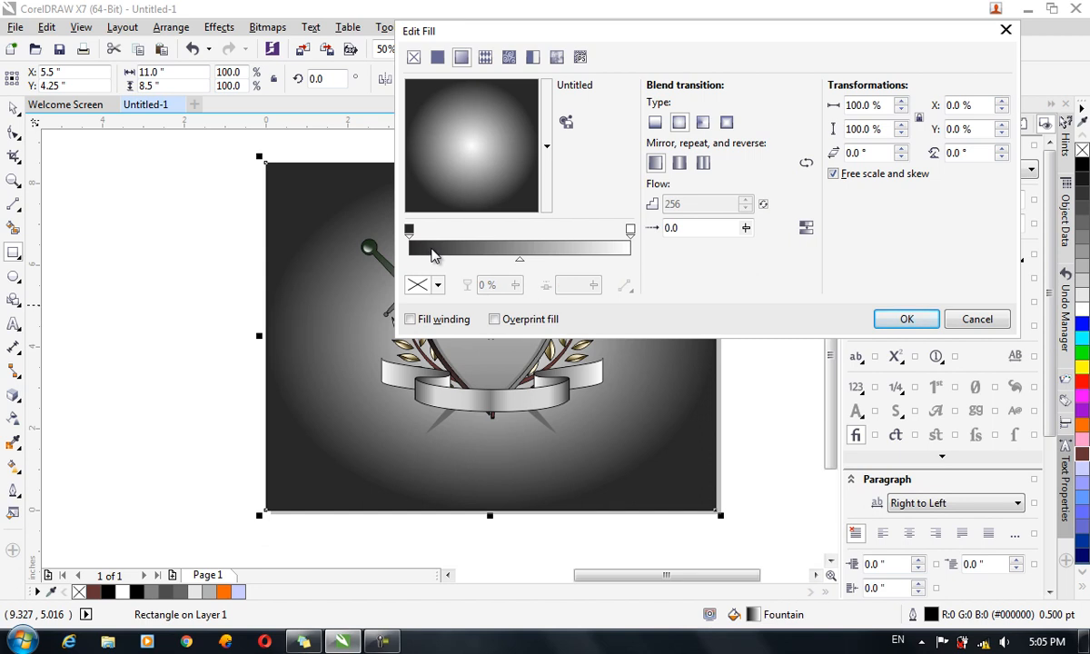
double_click(599, 248)
drag(599, 246, 439, 259)
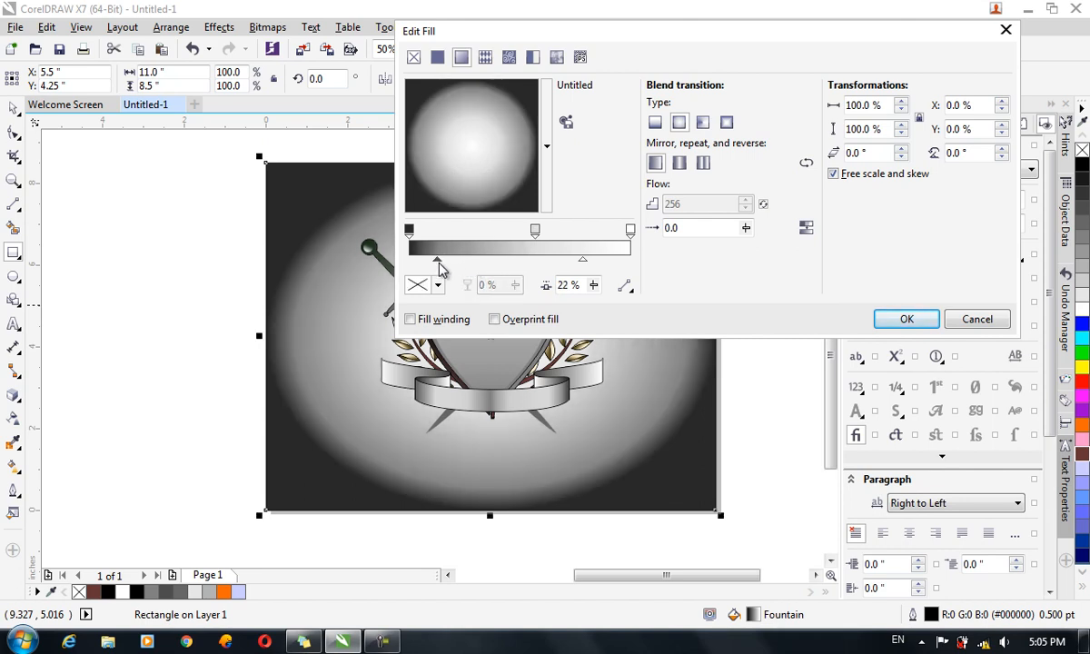
drag(435, 260, 497, 259)
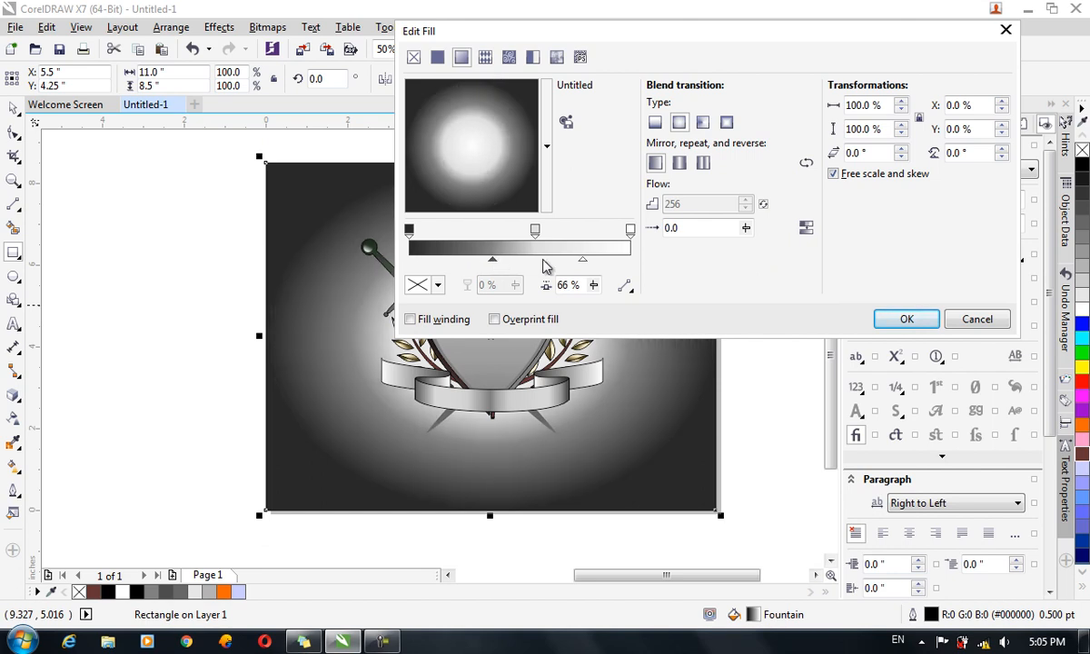
click(900, 314)
- Cast a flat drop shadow beneath the grouped emblem, starting from its lower edge
scroll(562, 332, down, 2)
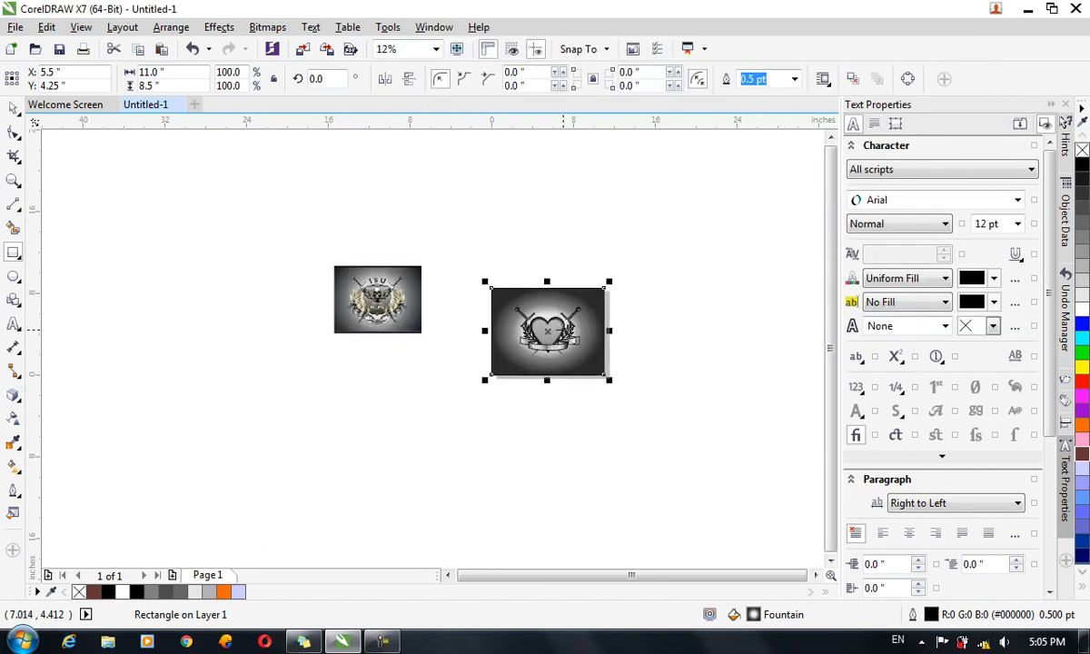
scroll(563, 333, up, 1)
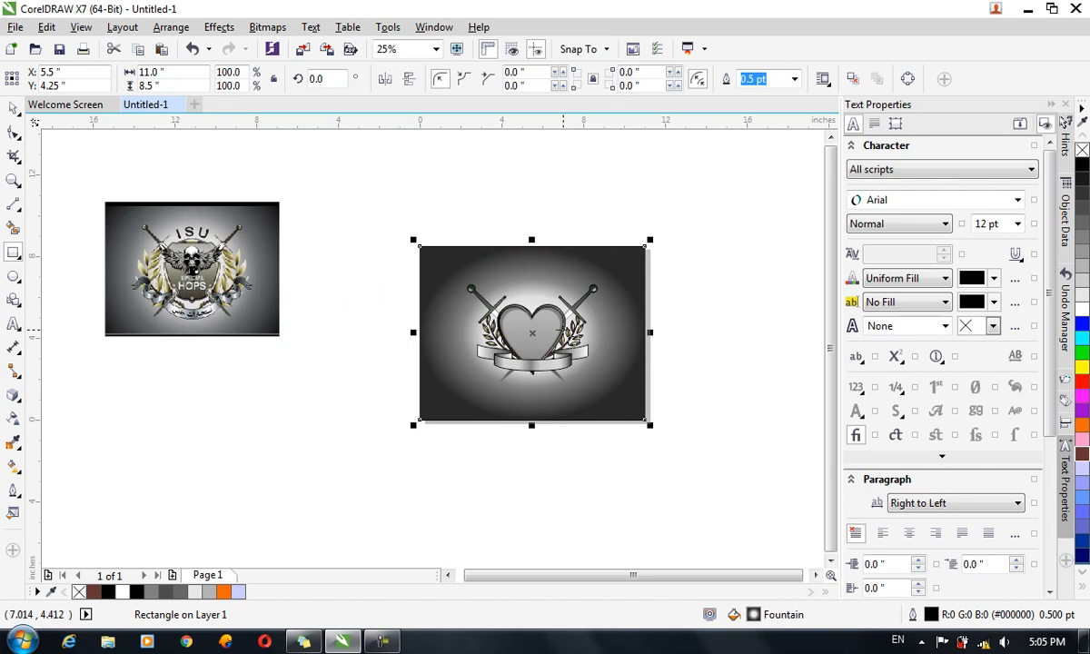
scroll(633, 350, up, 1)
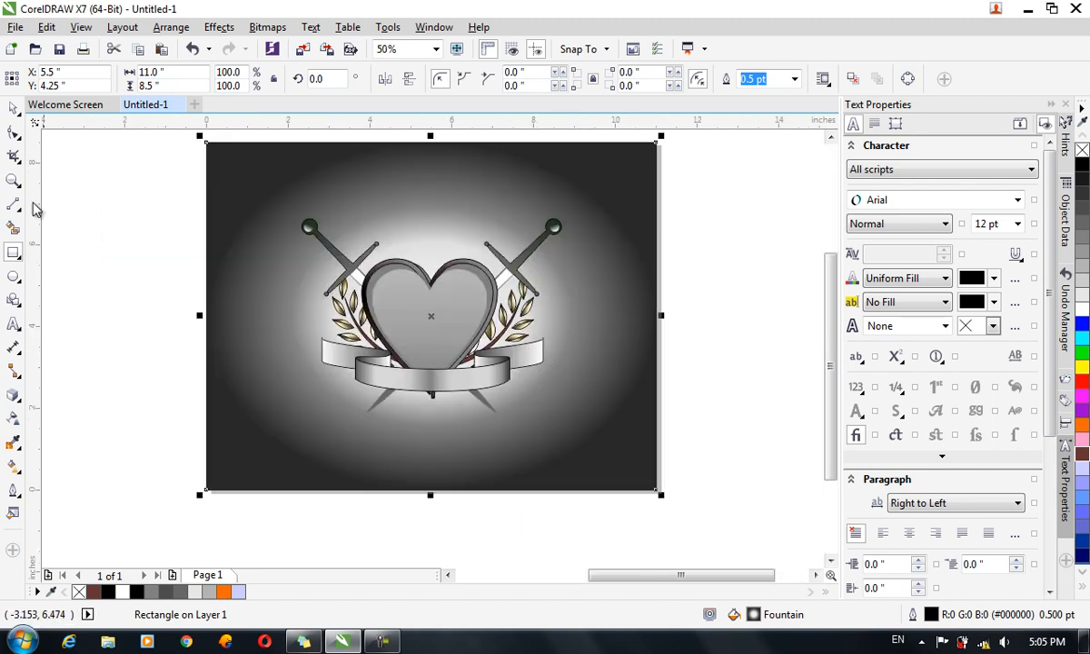
click(14, 108)
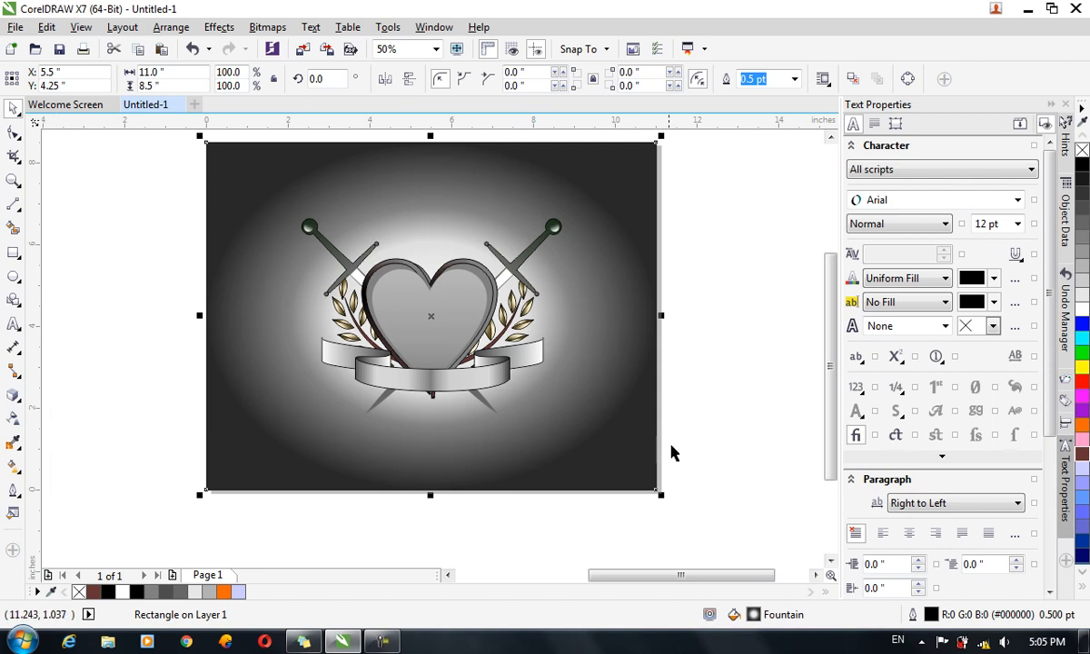
click(774, 452)
click(468, 358)
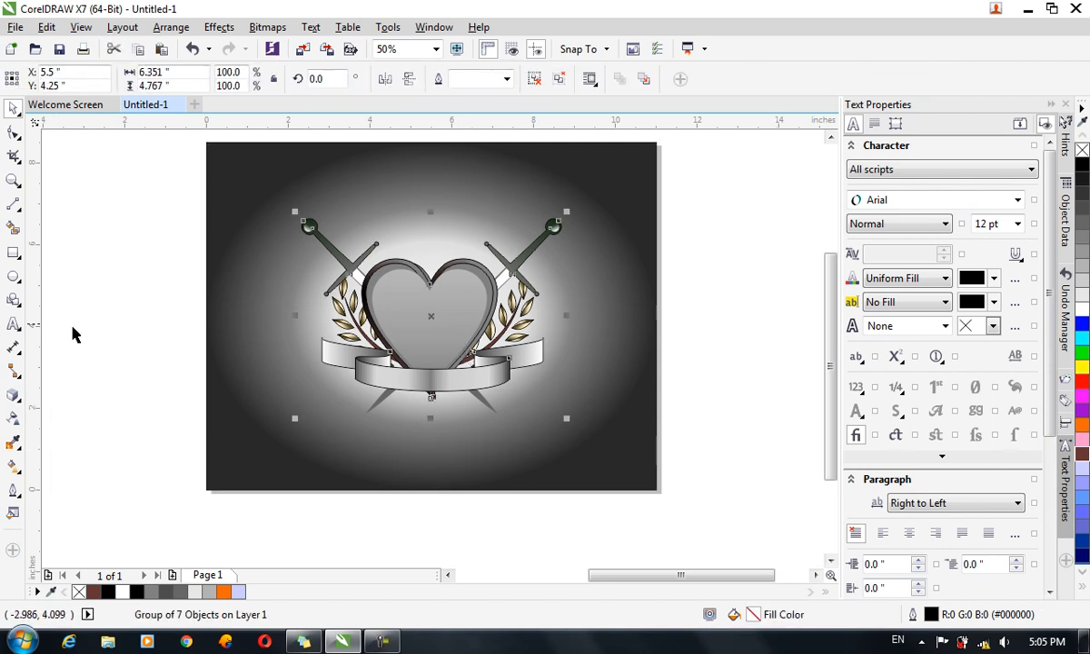
click(13, 405)
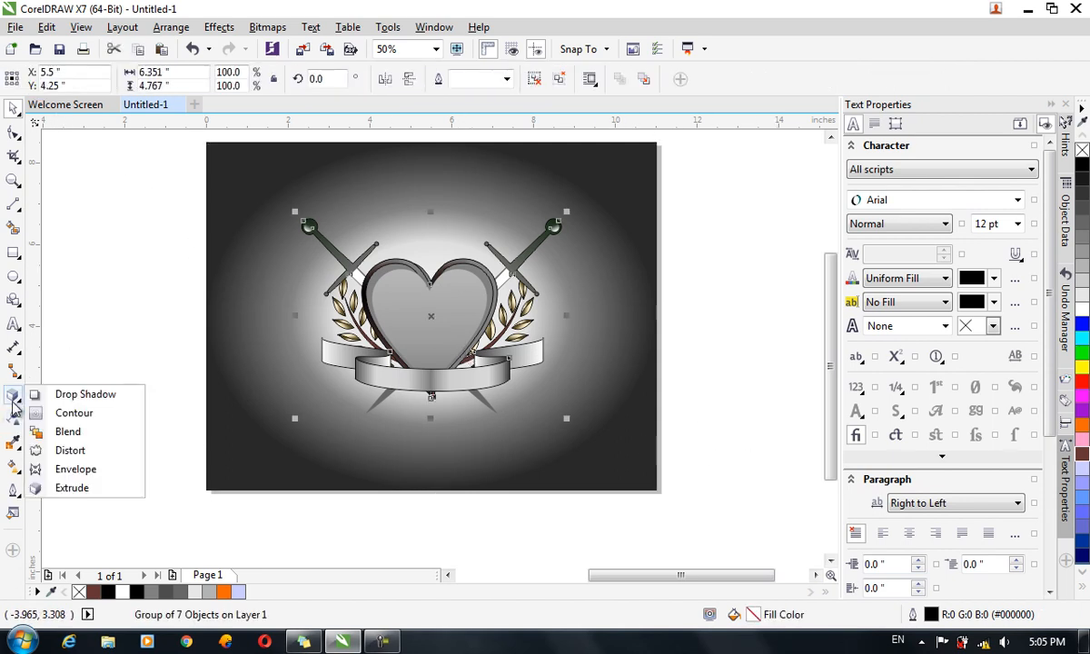
click(86, 394)
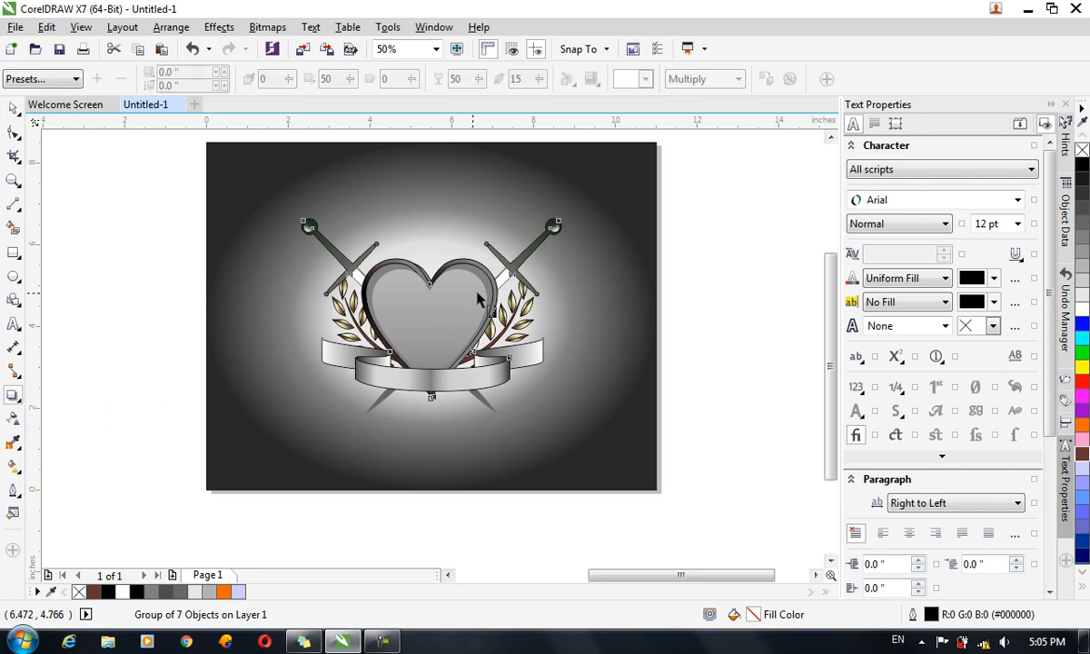
drag(449, 359, 431, 396)
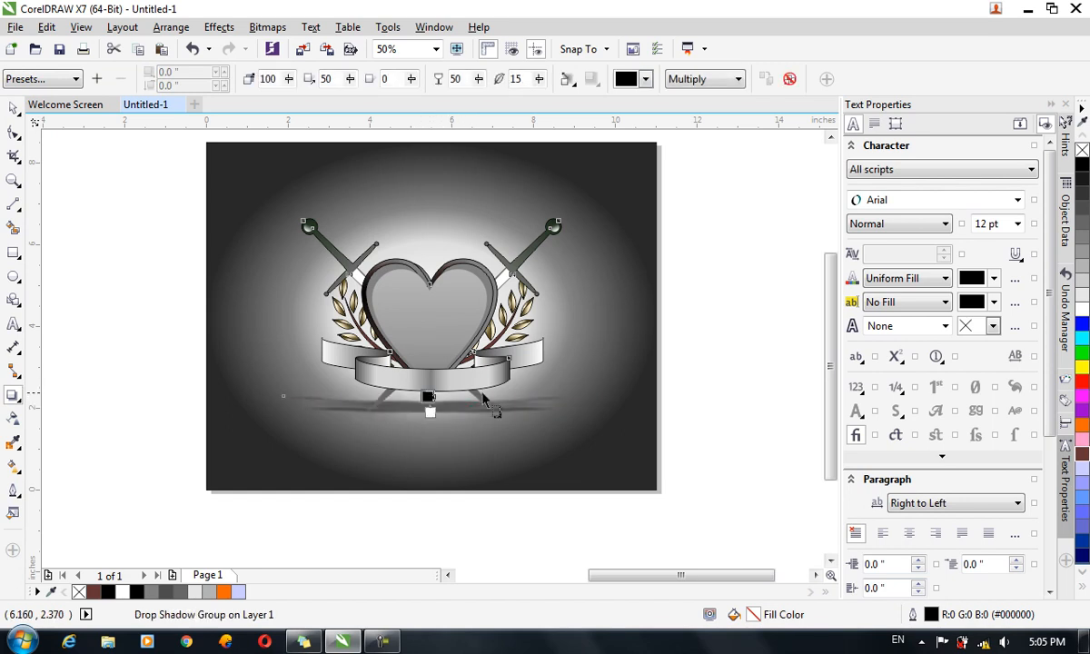
- Set the emblem's drop shadow feathering to 34 and its opacity to 100
drag(540, 80, 557, 82)
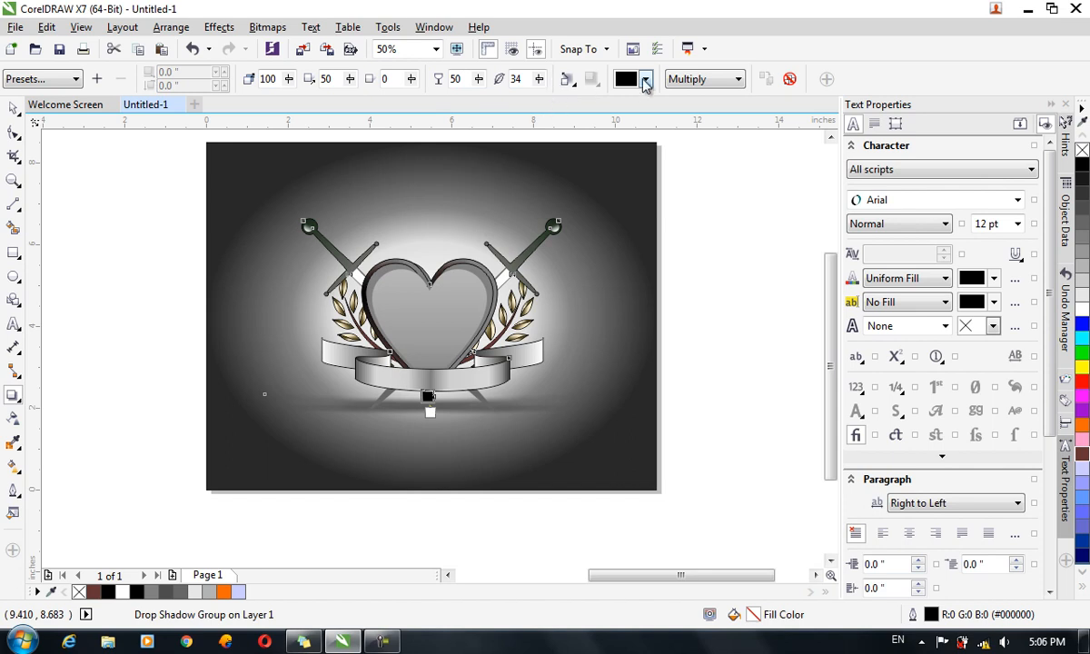
drag(479, 80, 540, 82)
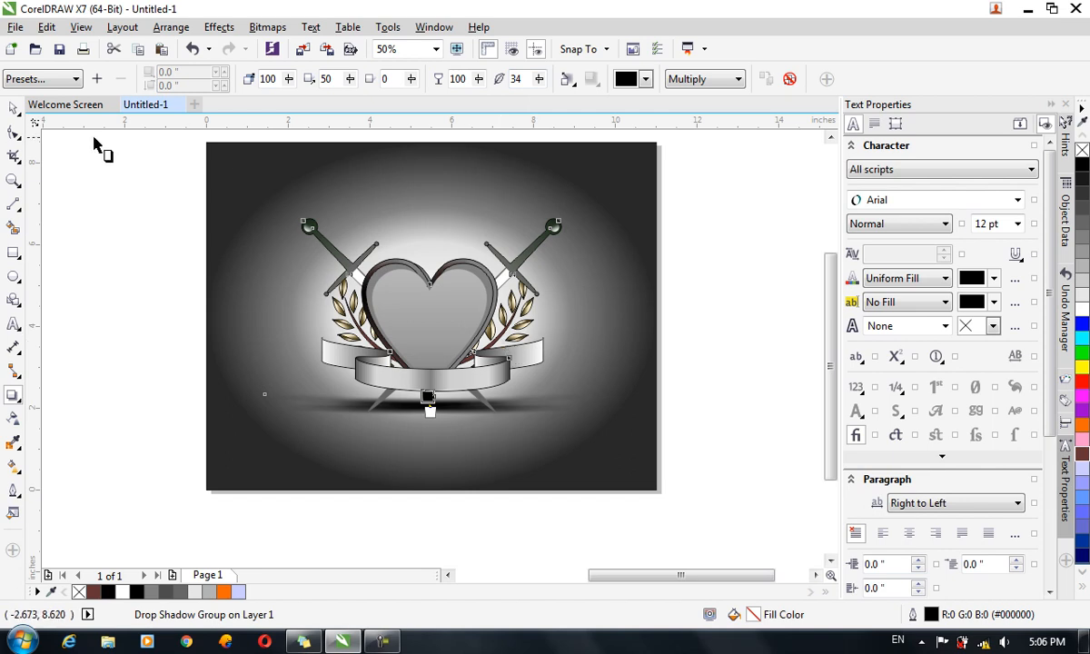
click(13, 109)
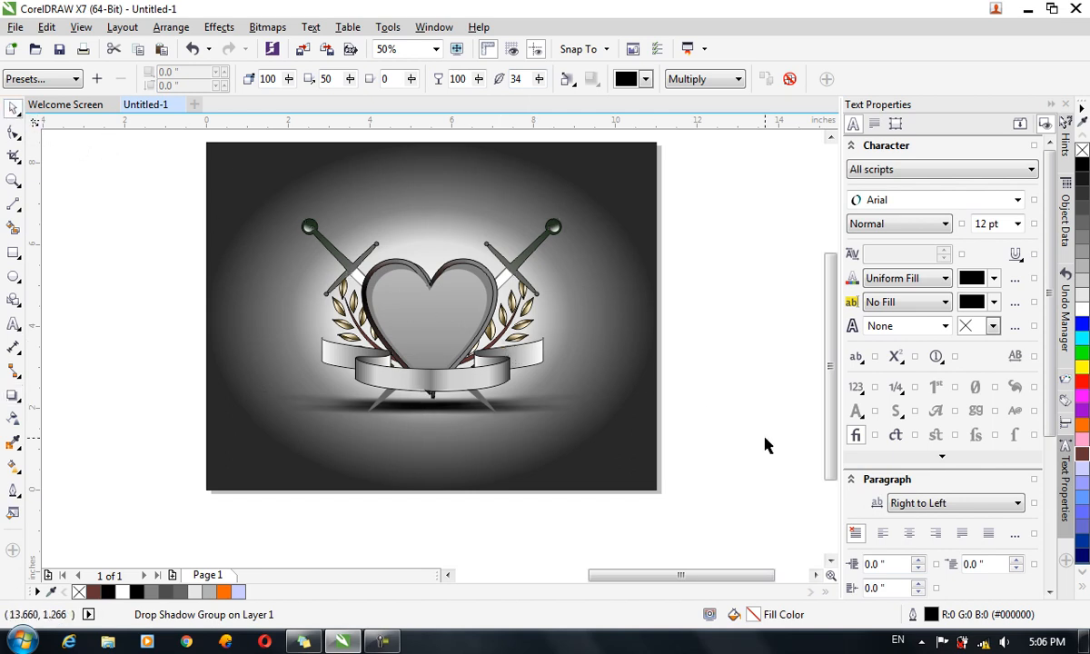
click(718, 418)
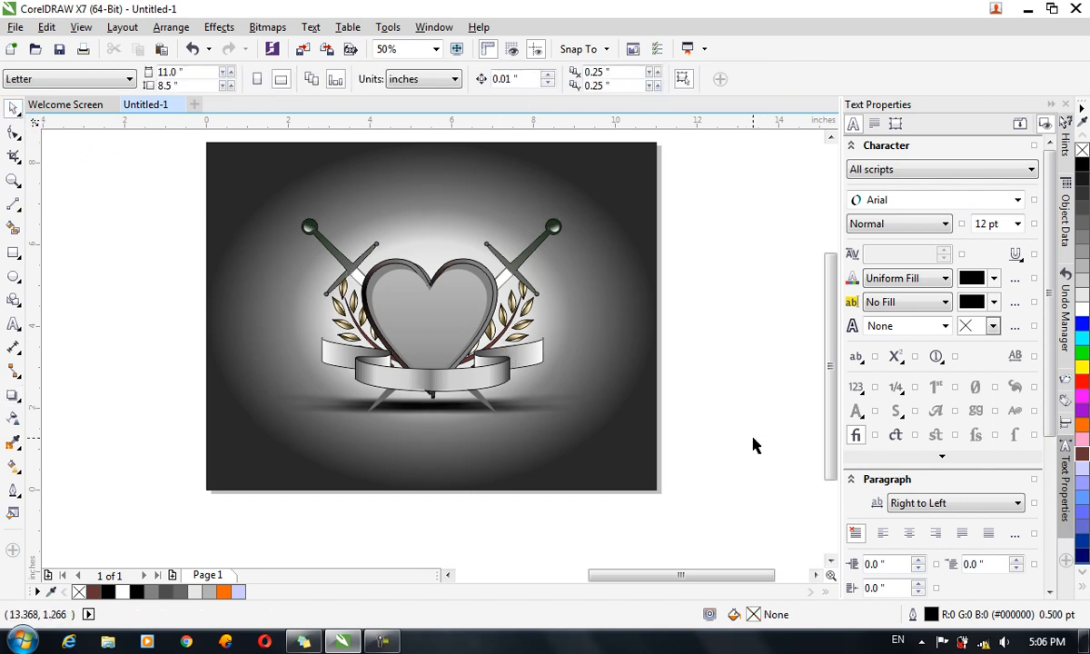
- Try shifting the emblem slightly from the ribbon, and undo the move
click(468, 380)
drag(492, 379, 494, 373)
key(ctrl+z)
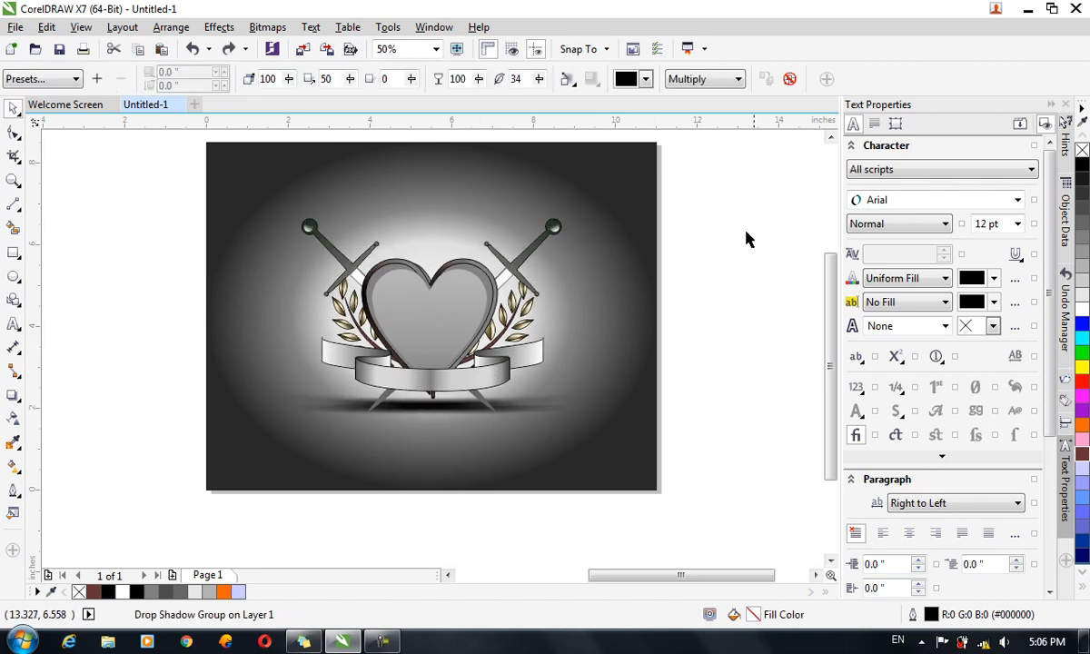
- Compare the emblem with the reference artwork, examining the reference's ribbon, laurel leaves and shield edge up close
click(754, 225)
click(477, 290)
click(781, 291)
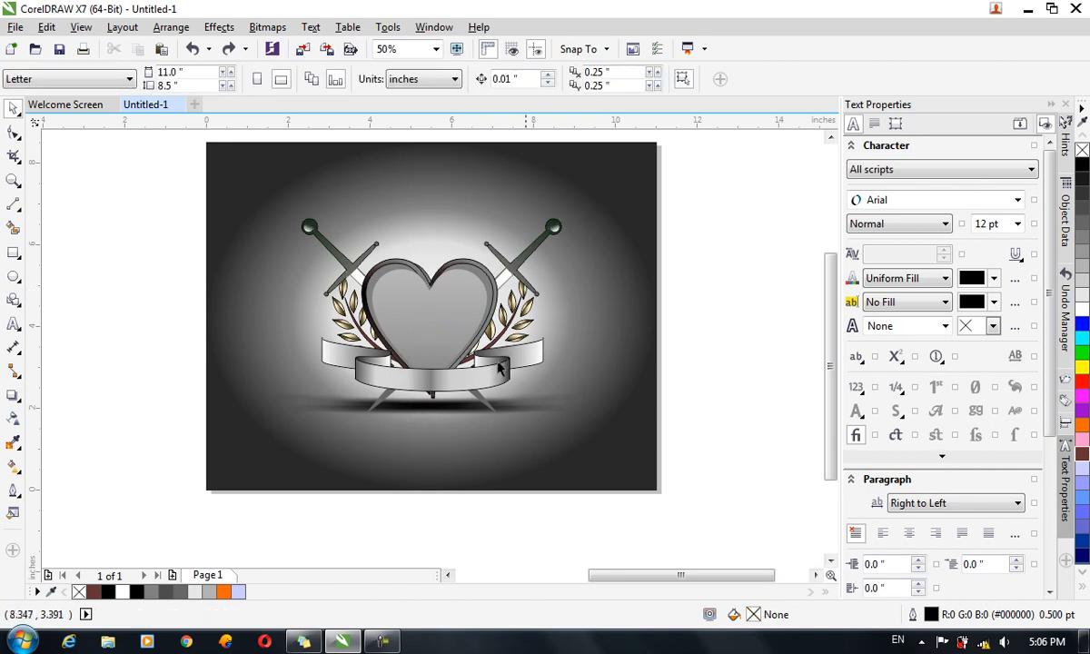
scroll(451, 366, down, 1)
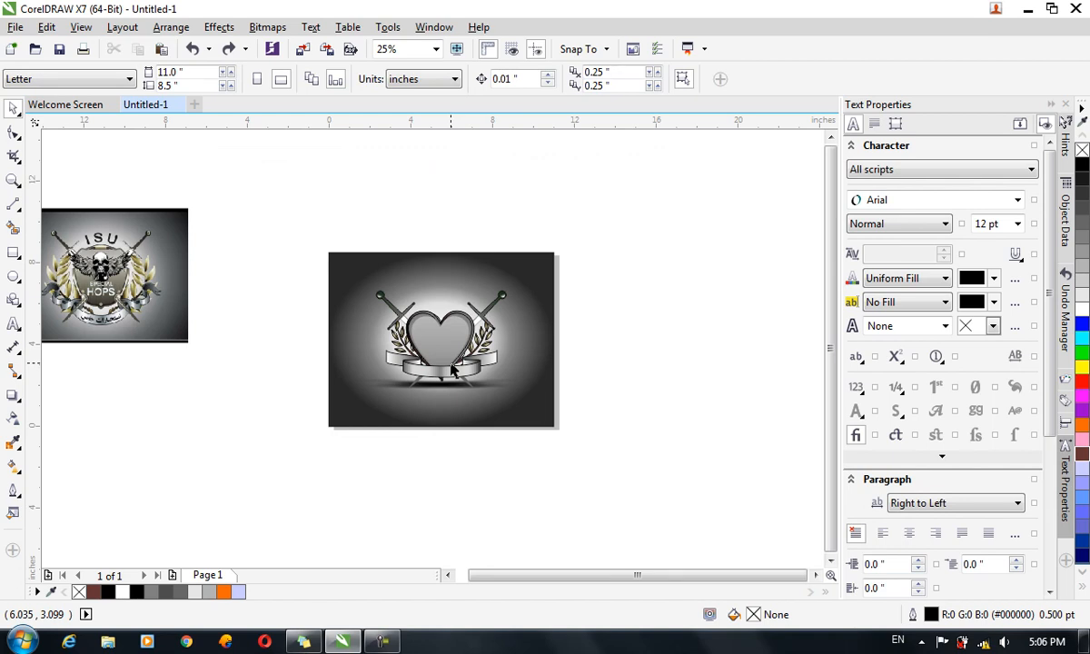
scroll(109, 295, up, 3)
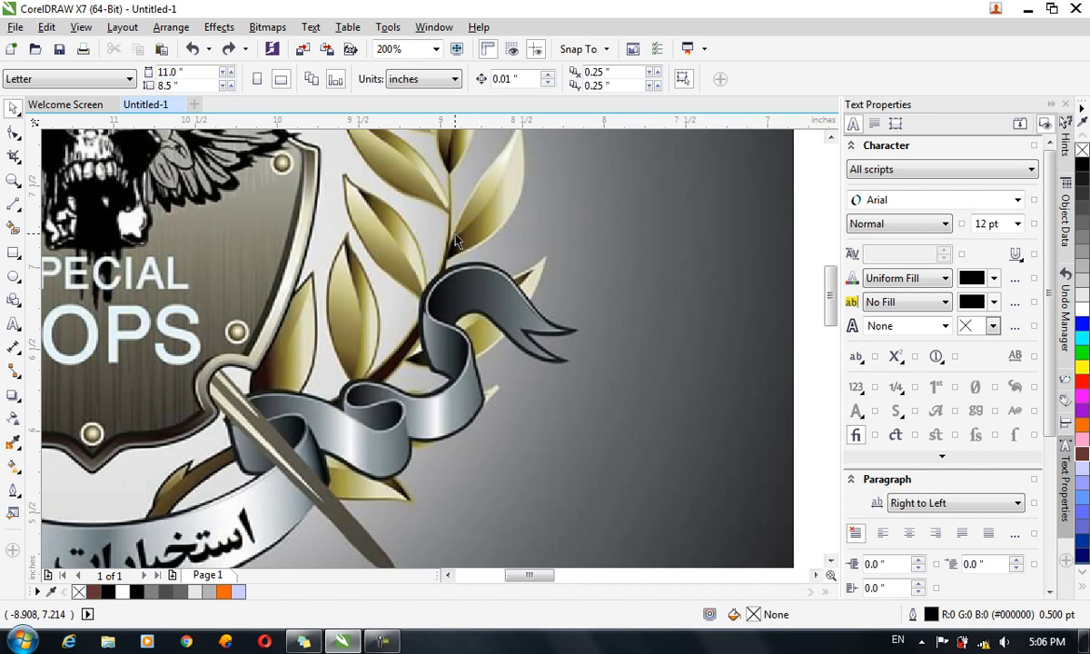
scroll(454, 246, down, 4)
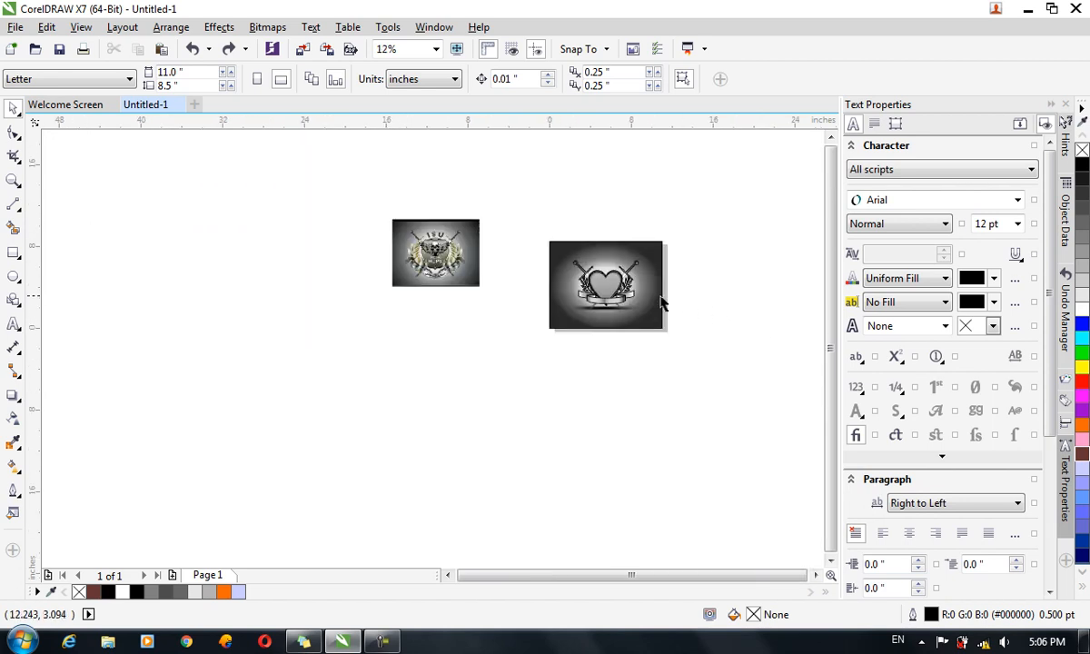
scroll(687, 309, up, 3)
scroll(392, 218, up, 1)
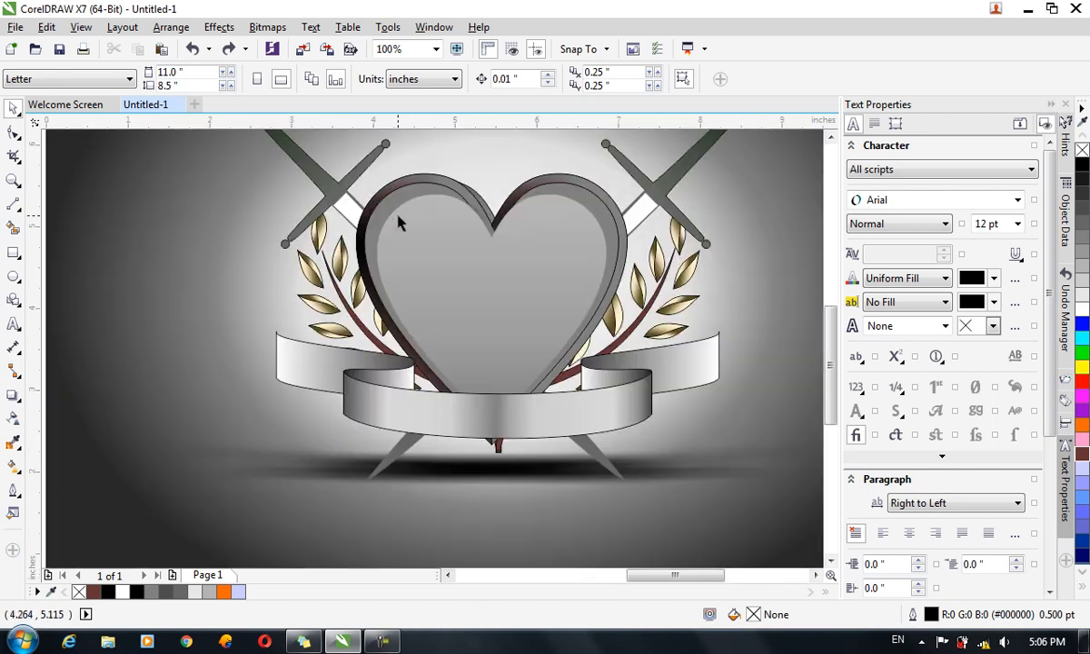